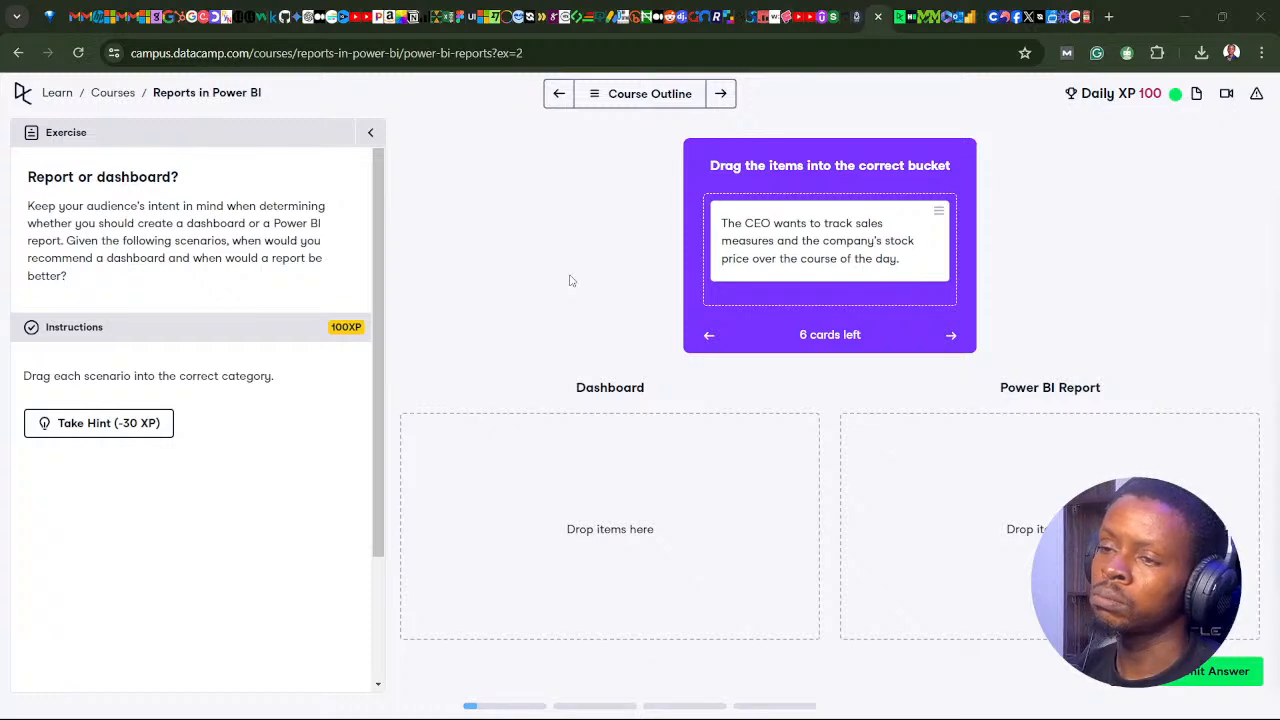
# Step: Sort the CEO, phone-based sales review and machine-temperature scenarios under Dashboard, the Java replacement, invoice drill-down and guided-tour ones under Power BI Report, and submit
pyautogui.moveTo(775, 255); pyautogui.dragTo(560, 480)
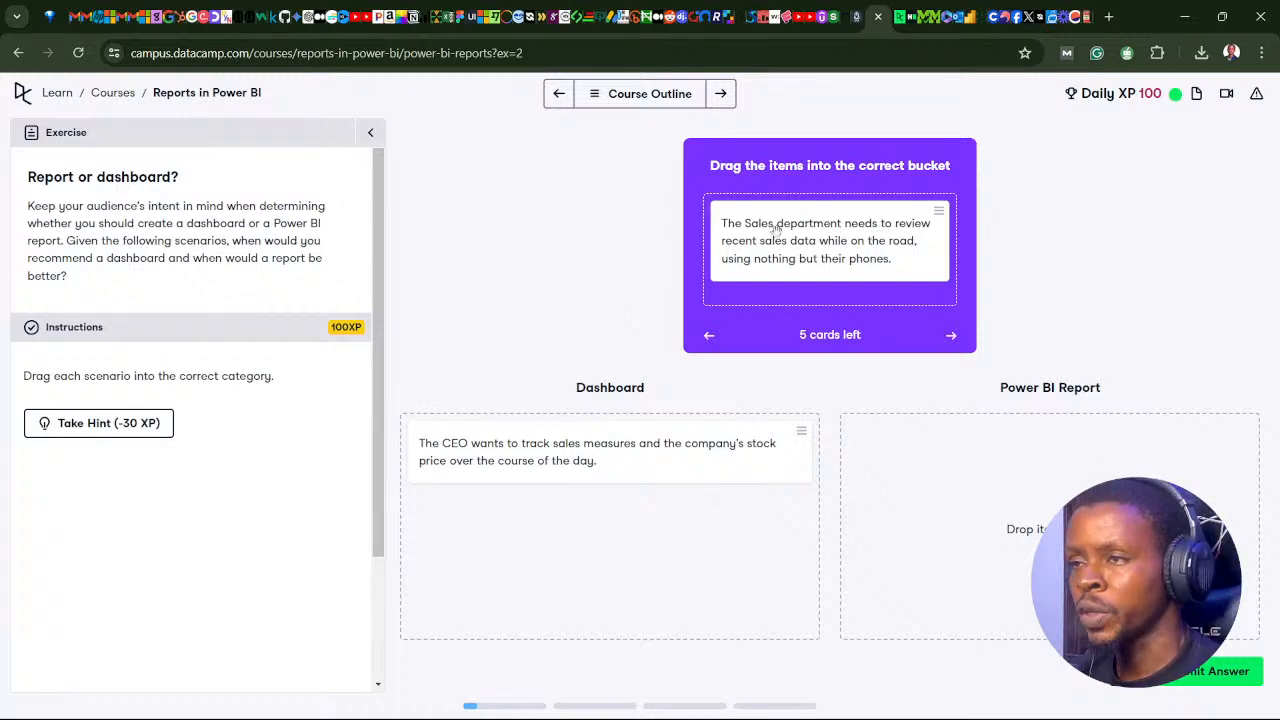
pyautogui.moveTo(770, 228); pyautogui.dragTo(546, 526)
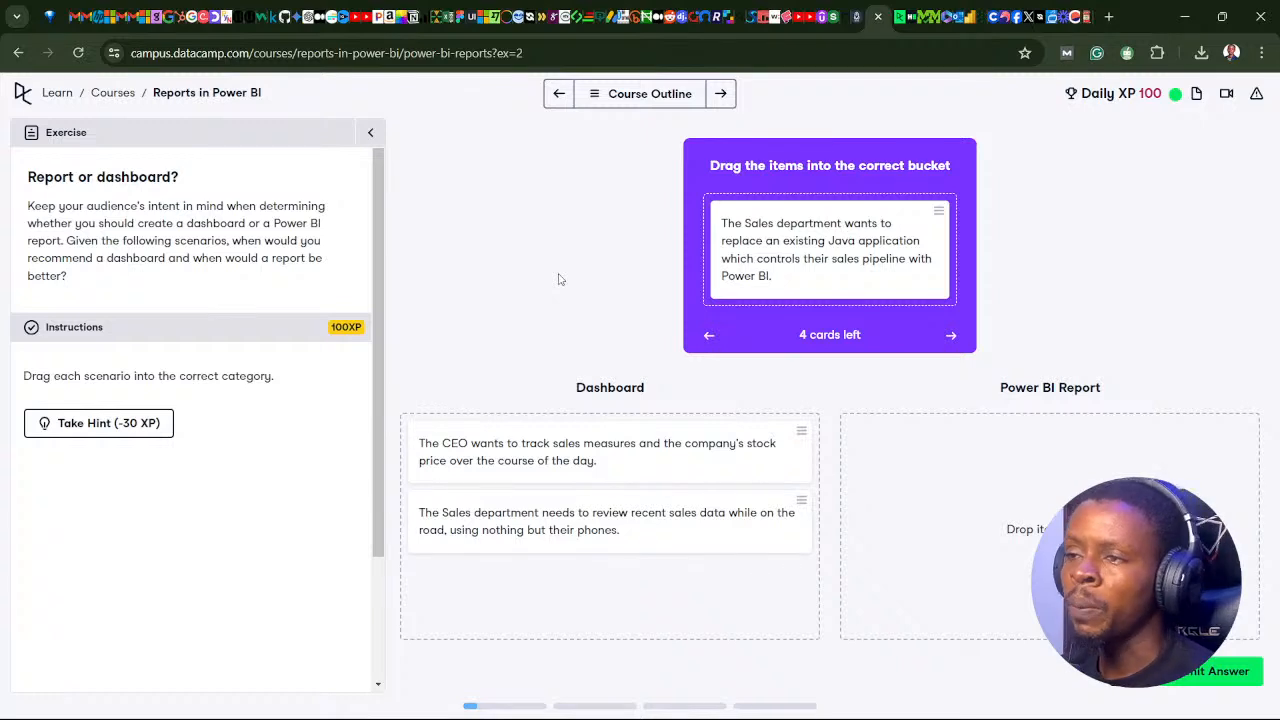
pyautogui.moveTo(816, 263); pyautogui.dragTo(1014, 466)
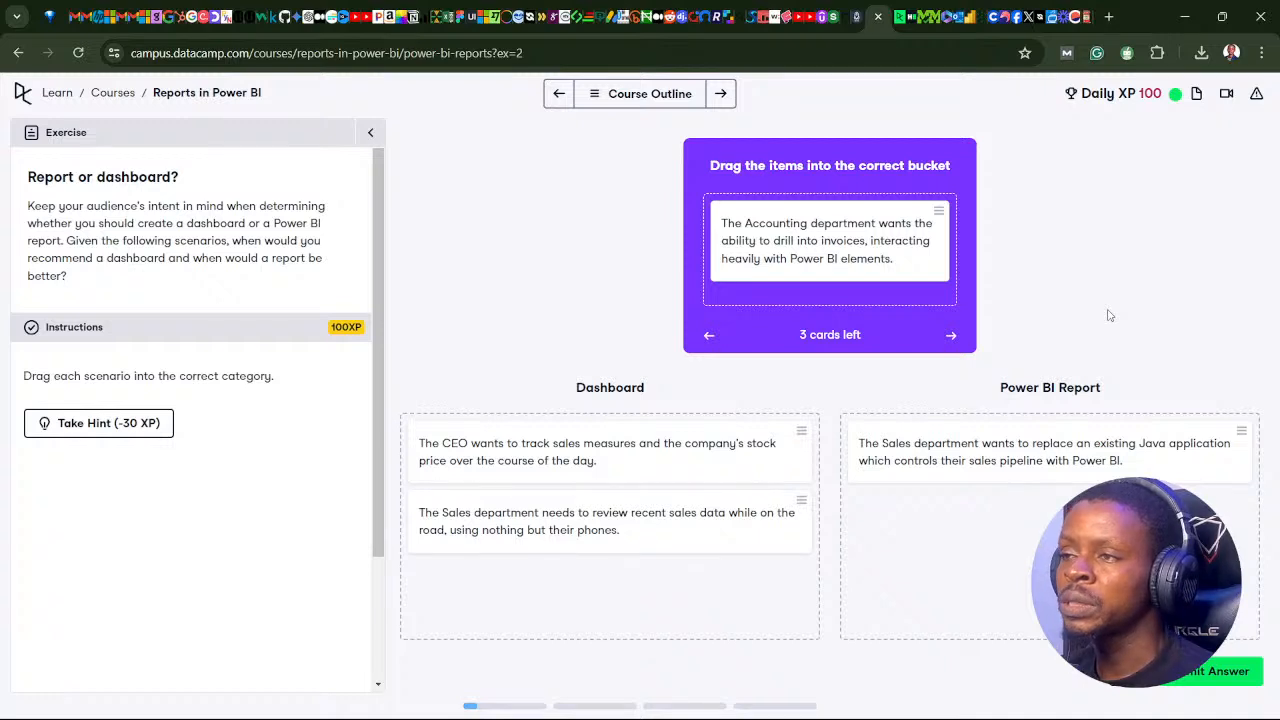
pyautogui.moveTo(816, 265); pyautogui.dragTo(987, 550)
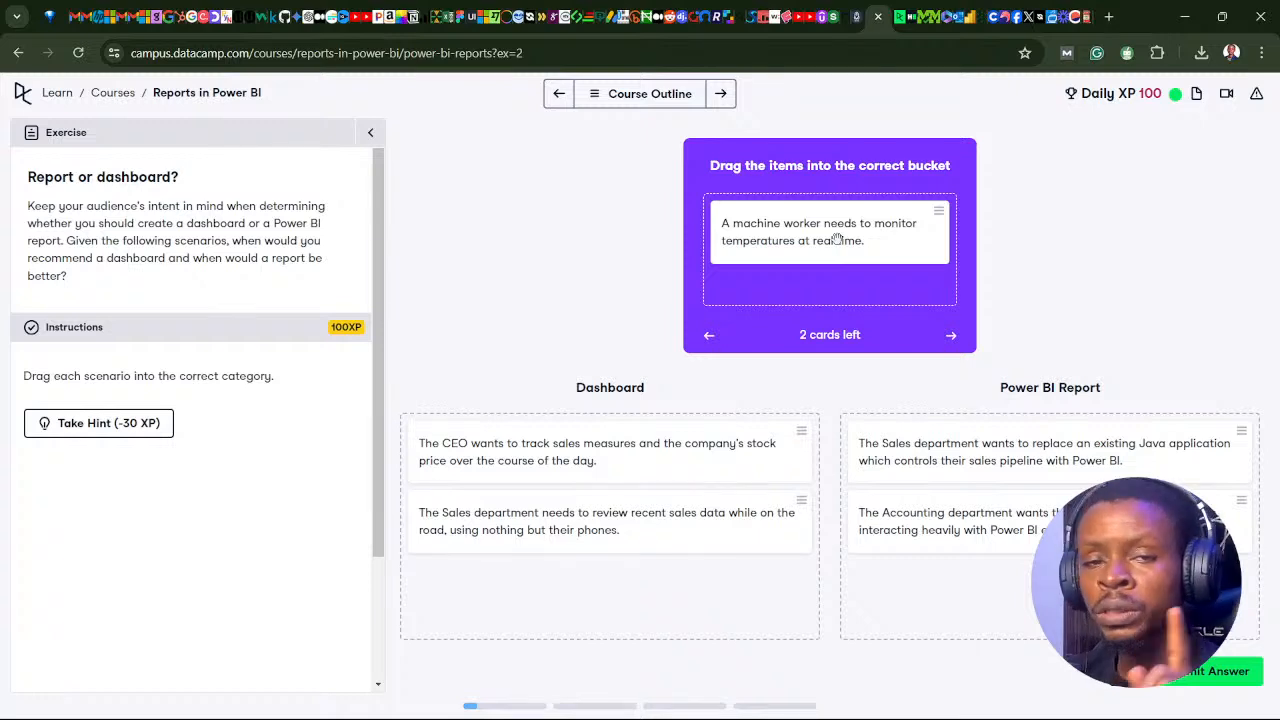
pyautogui.moveTo(838, 240); pyautogui.dragTo(612, 590)
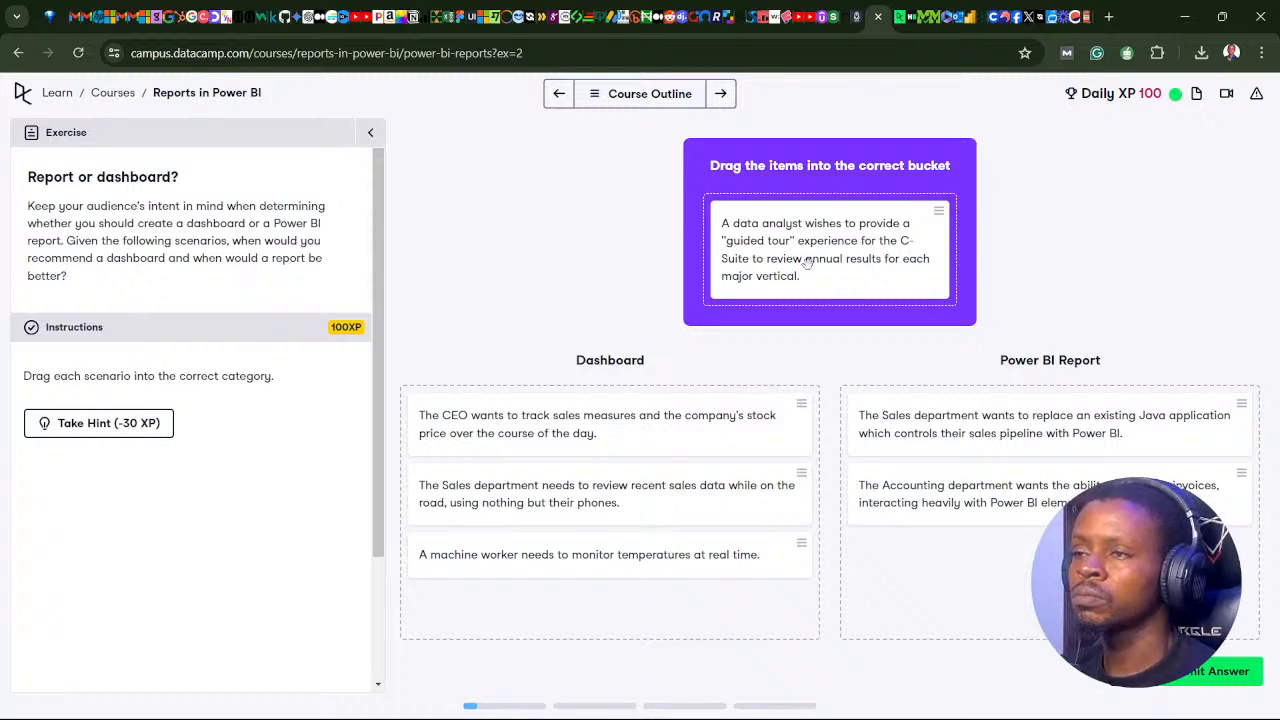
pyautogui.moveTo(807, 260); pyautogui.dragTo(960, 570)
pyautogui.click(1183, 681)
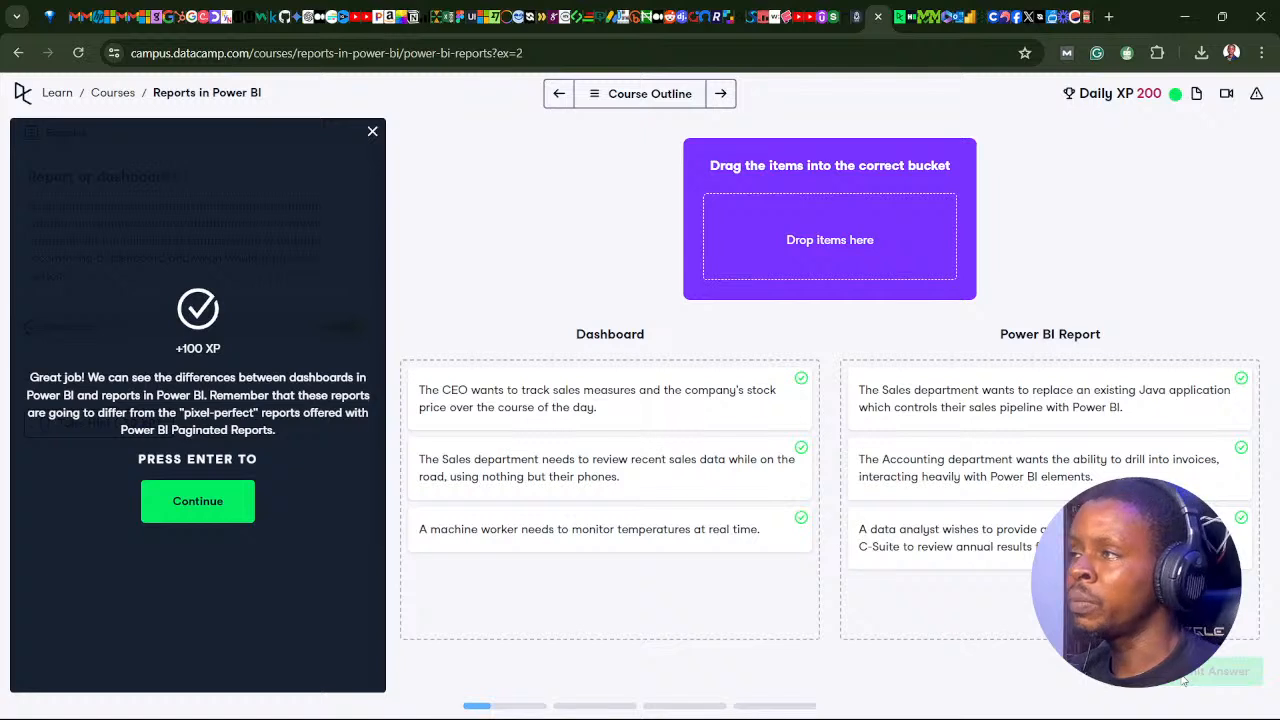
# Step: Continue to the "Increasing report interaction" lesson and play its demo video in full screen
pyautogui.click(192, 518)
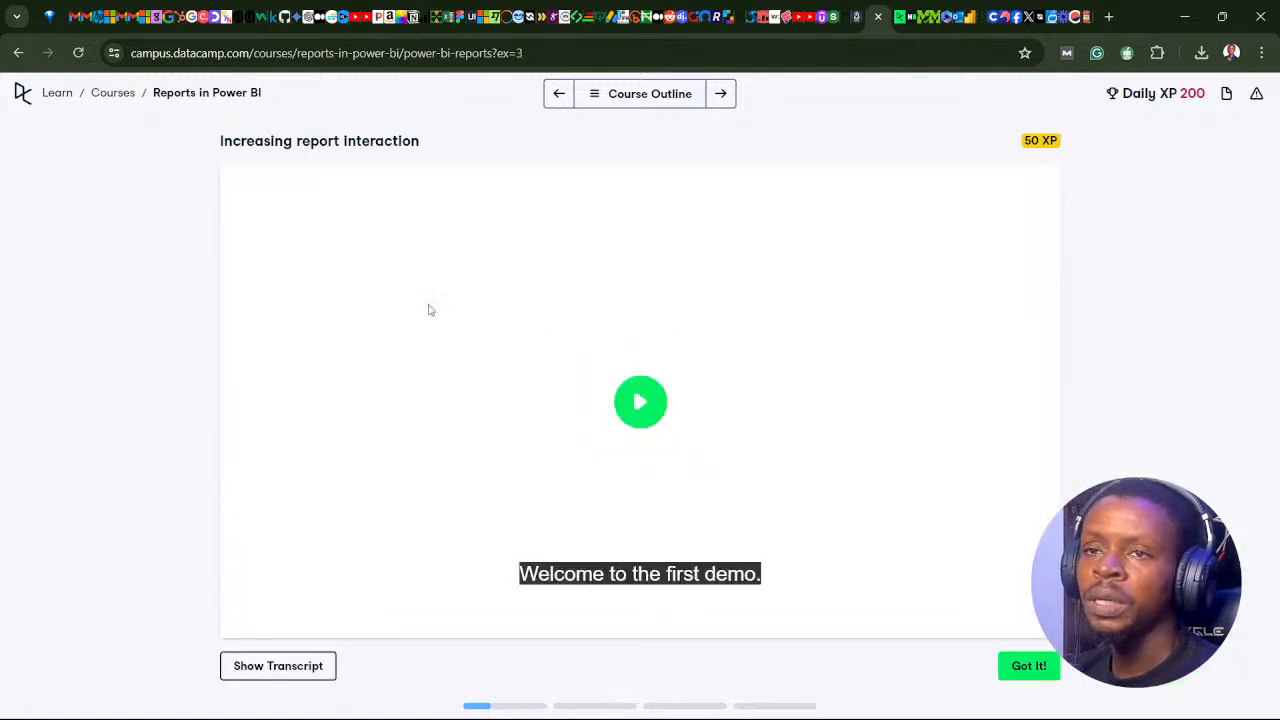
pyautogui.click(531, 353)
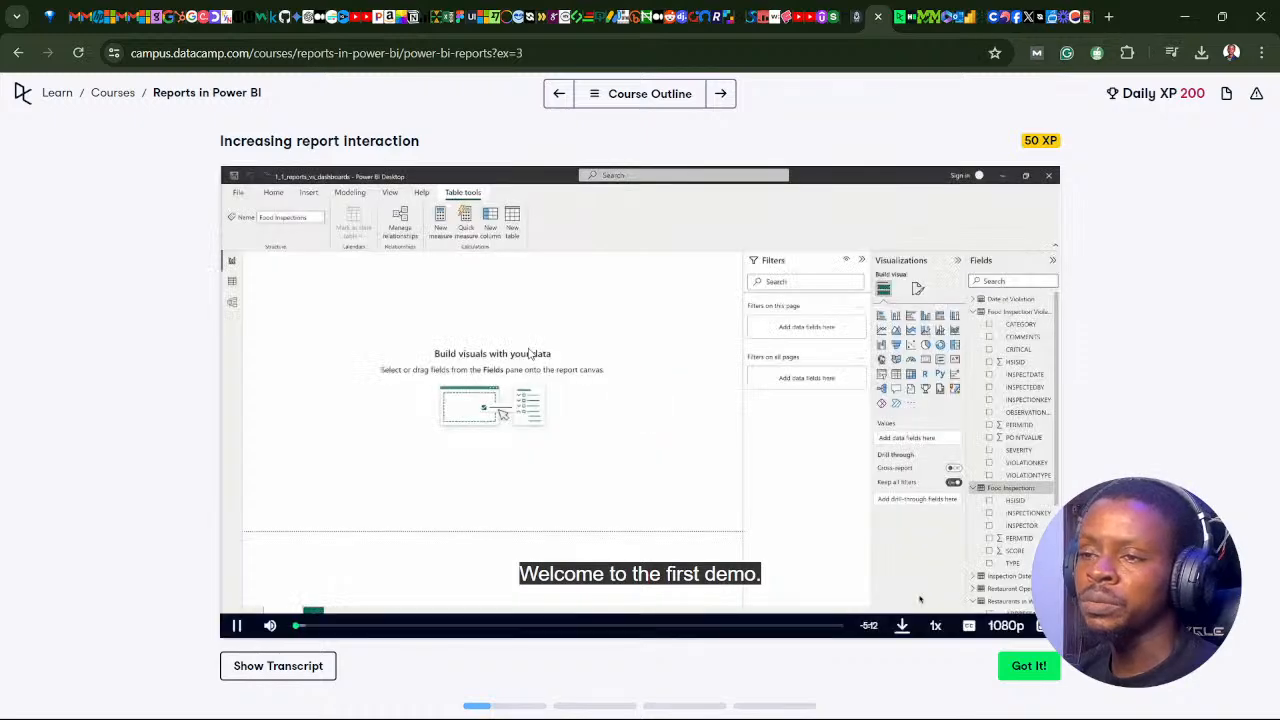
pyautogui.doubleClick(531, 353)
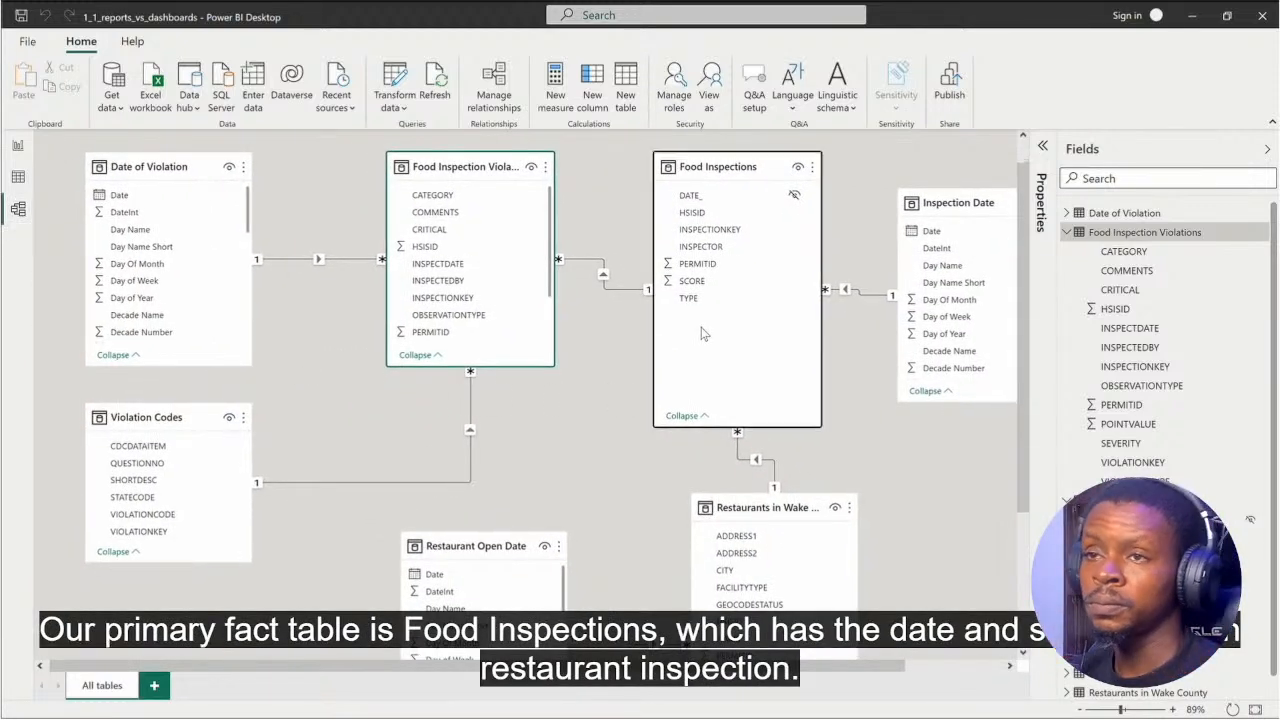
# Step: Examine the Restaurants in Wake County table's relationship to Food Inspections and the remaining fields of Food Inspection Violations in the data model
pyautogui.moveTo(807, 449)
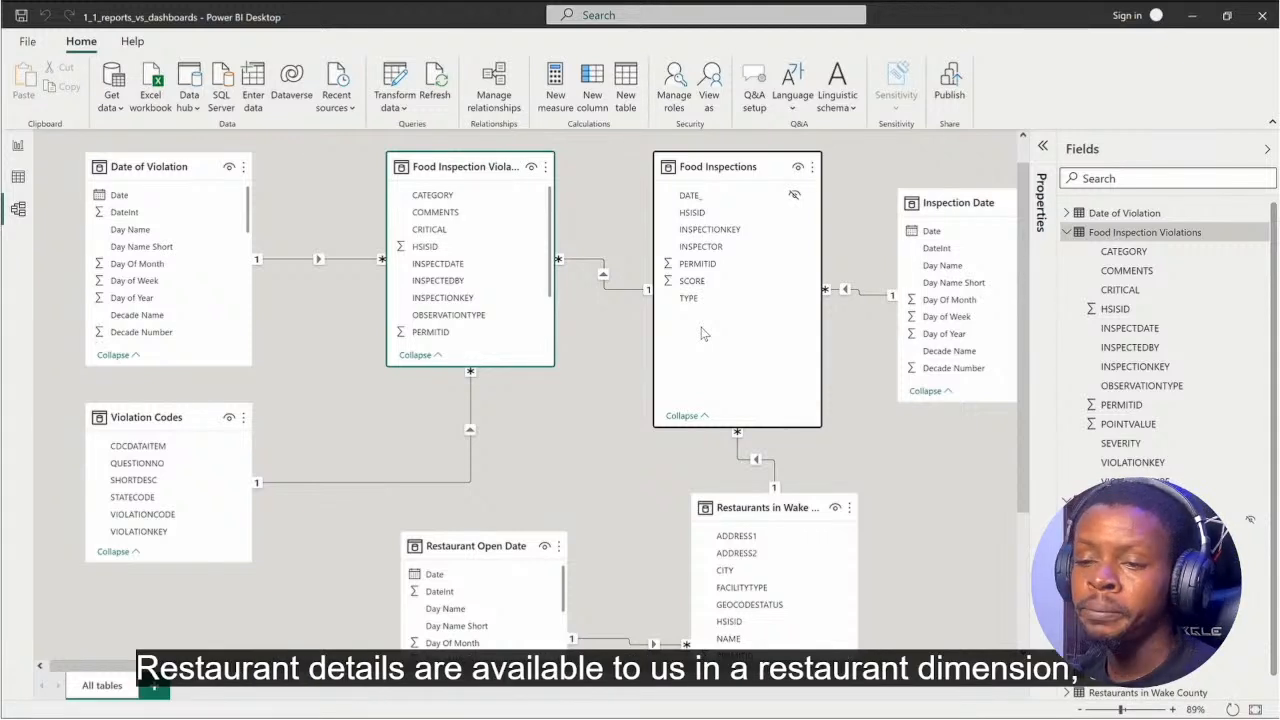
pyautogui.click(767, 507)
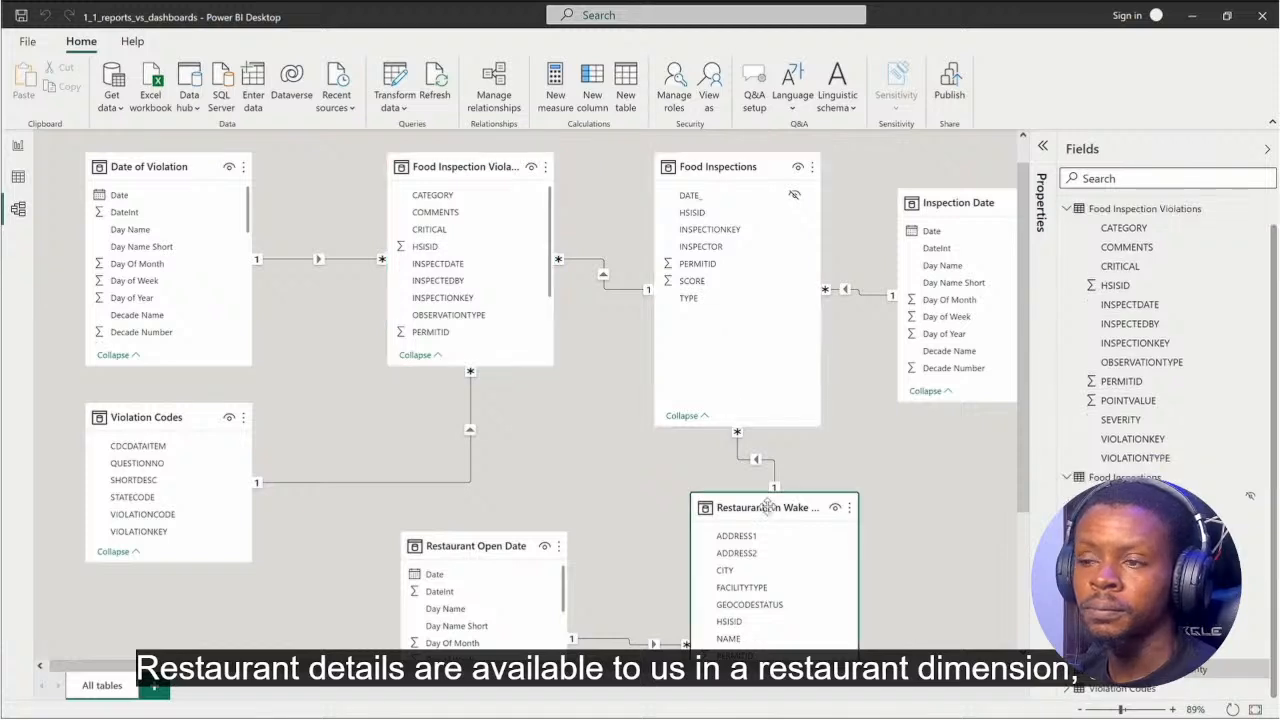
pyautogui.moveTo(770, 462)
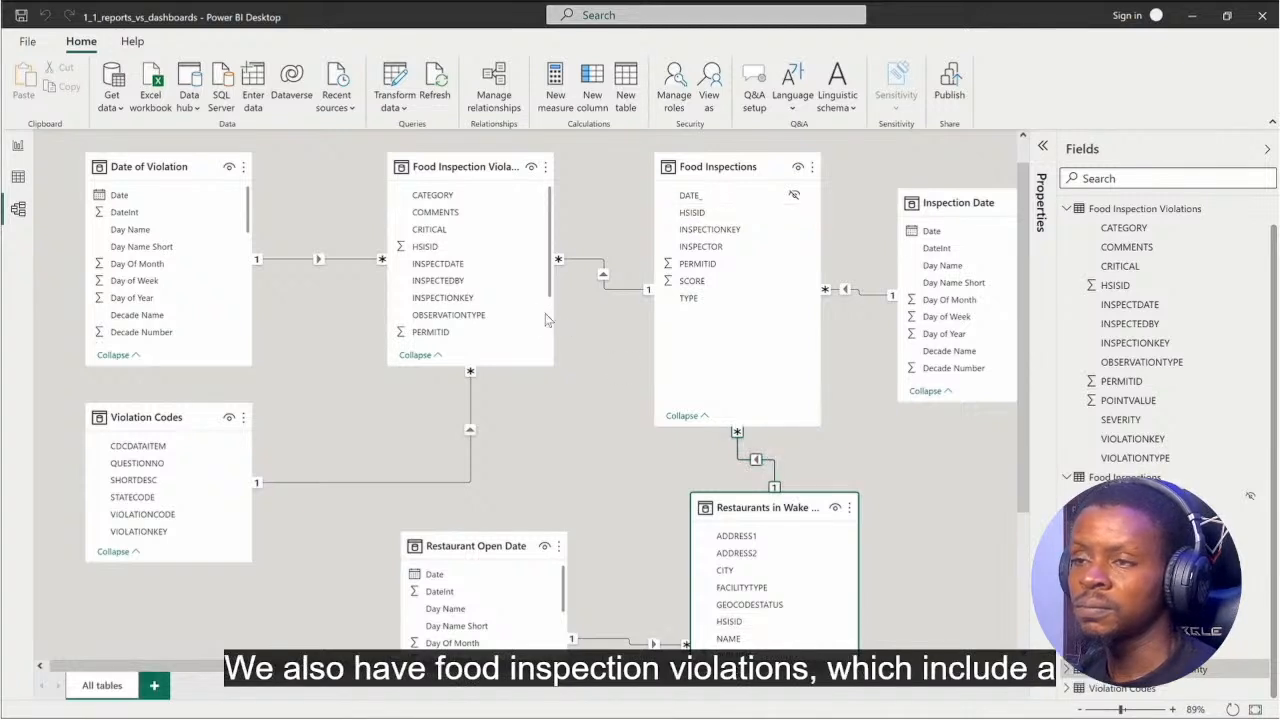
pyautogui.scroll(-3, 525, 275)
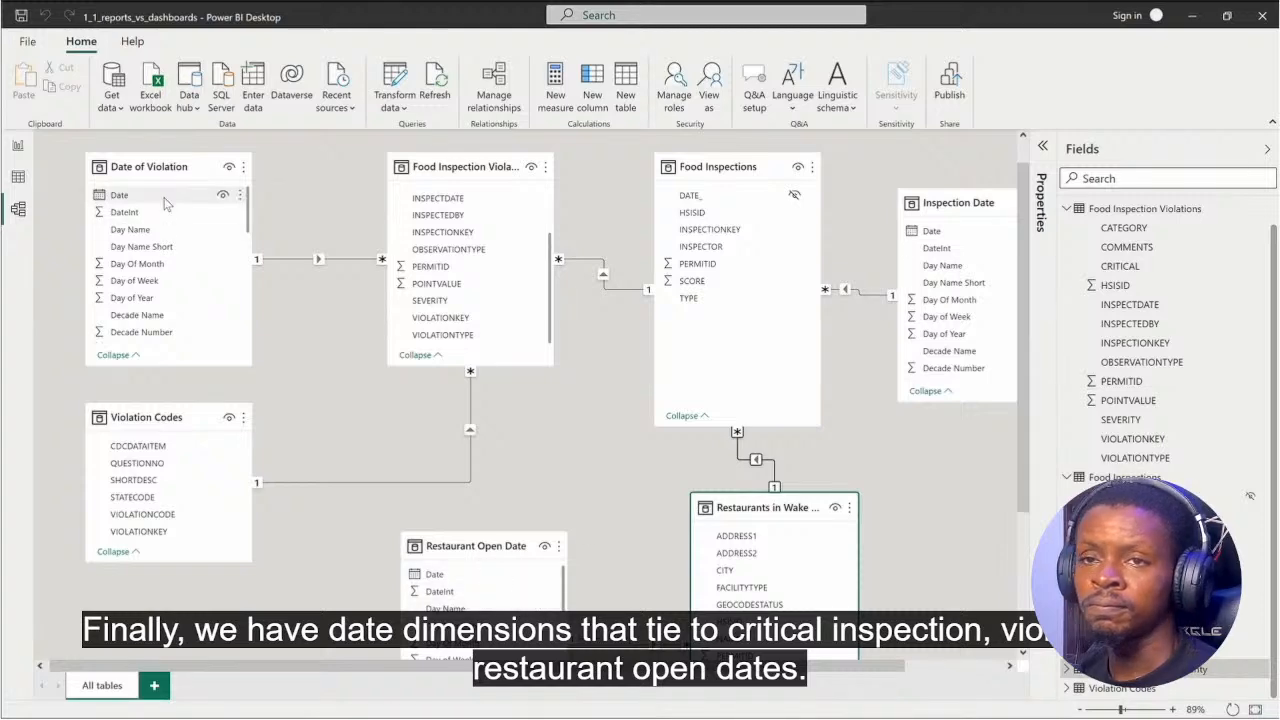
# Step: In the report view, add the measure Number of Inspections = COUNT('Food Inspections'[INSPECTIONKEY]) to the Food Inspections table
pyautogui.click(18, 152)
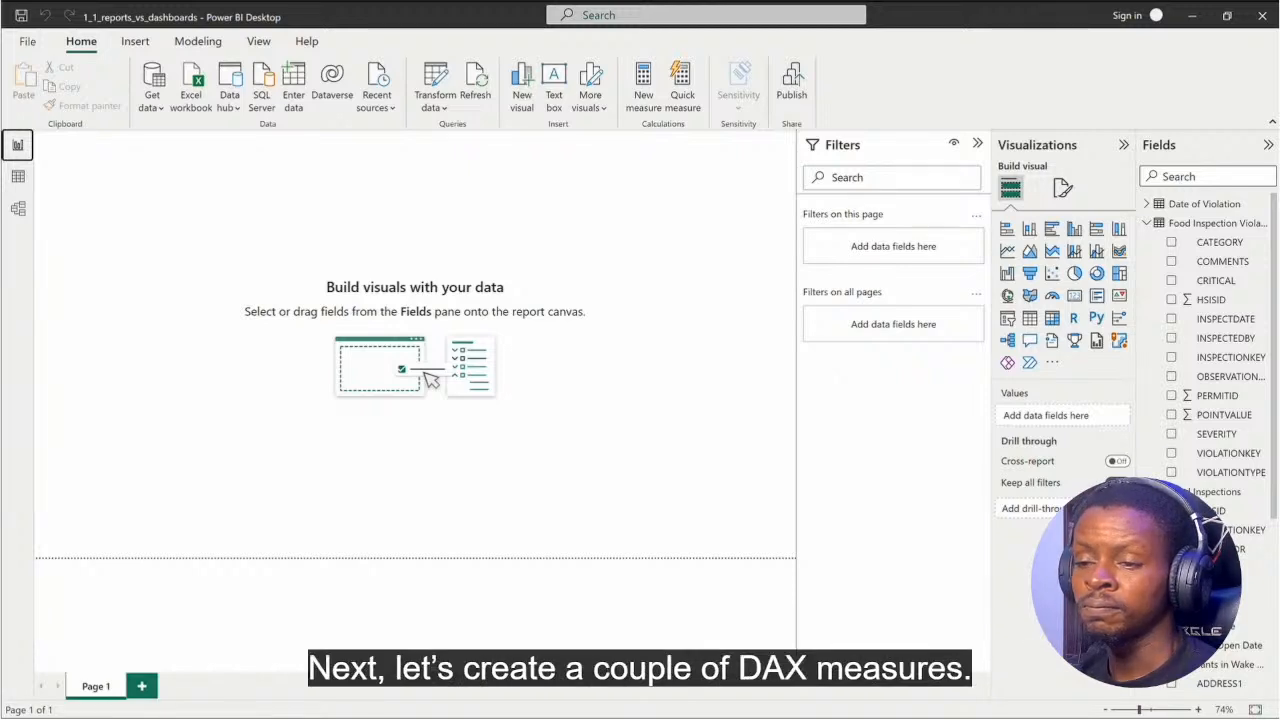
pyautogui.click(1205, 491)
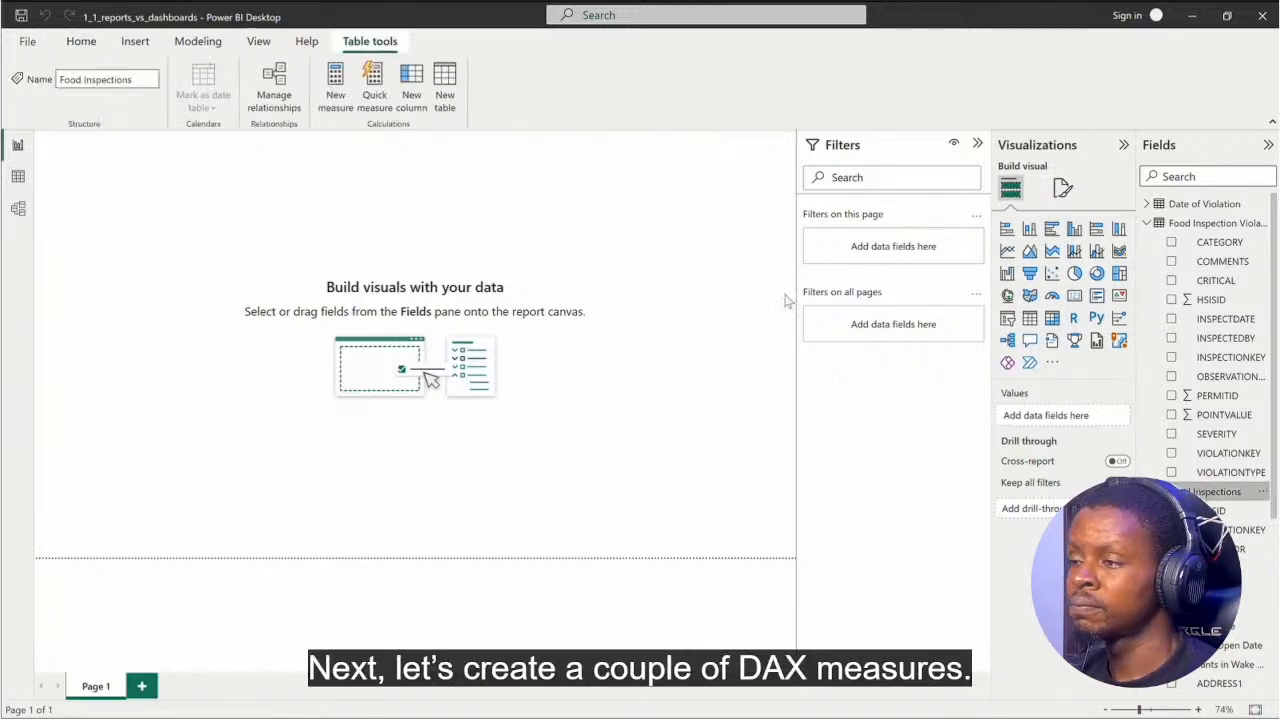
pyautogui.click(336, 85)
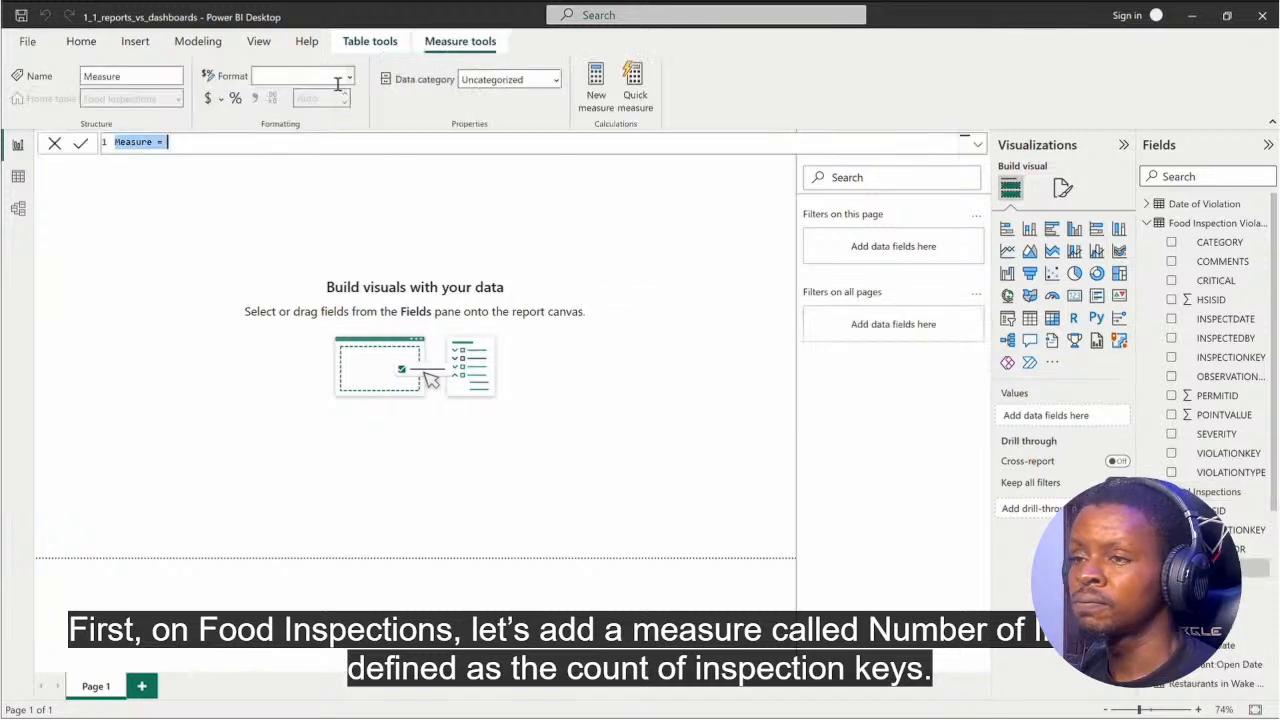
pyautogui.write("Number of Inspections = COUNT('Food Inspections'[INSPECTIONKEY])")
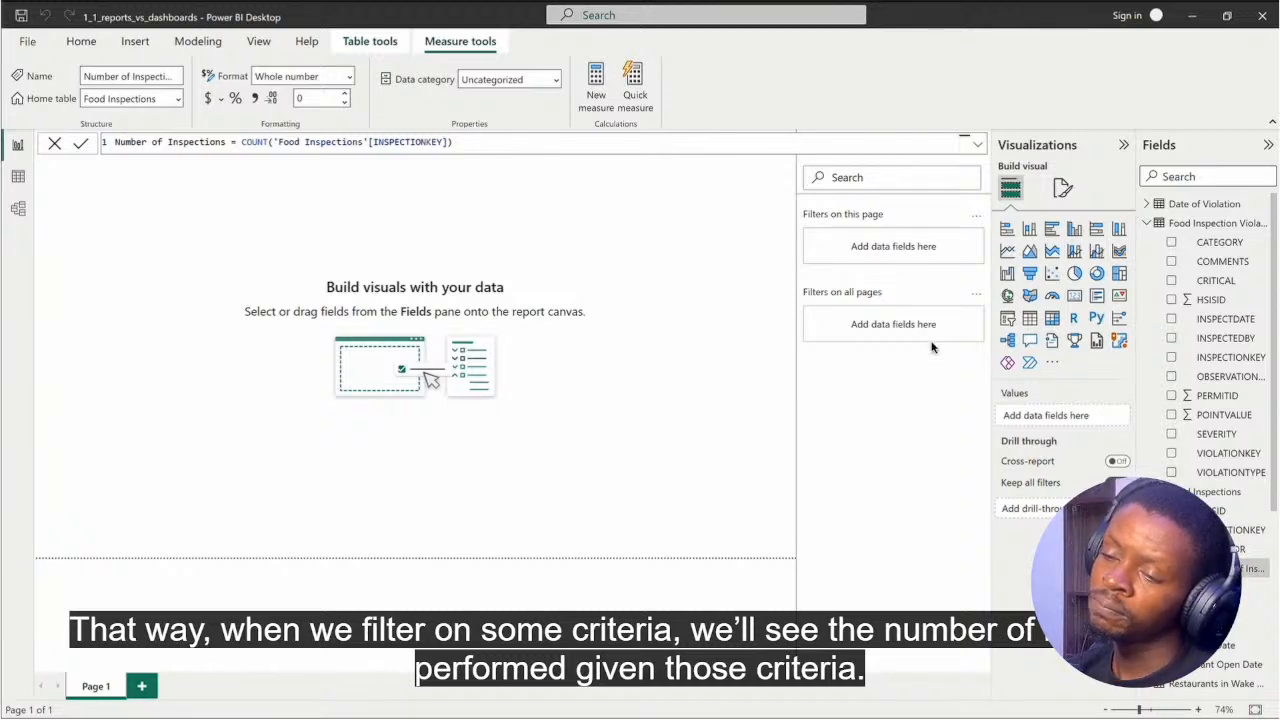
# Step: Add the measures Number of Violations and Points Lost = SUM('Food Inspection Violations'[POINTVALUE]) to the Food Inspection Violations table
pyautogui.click(1212, 223)
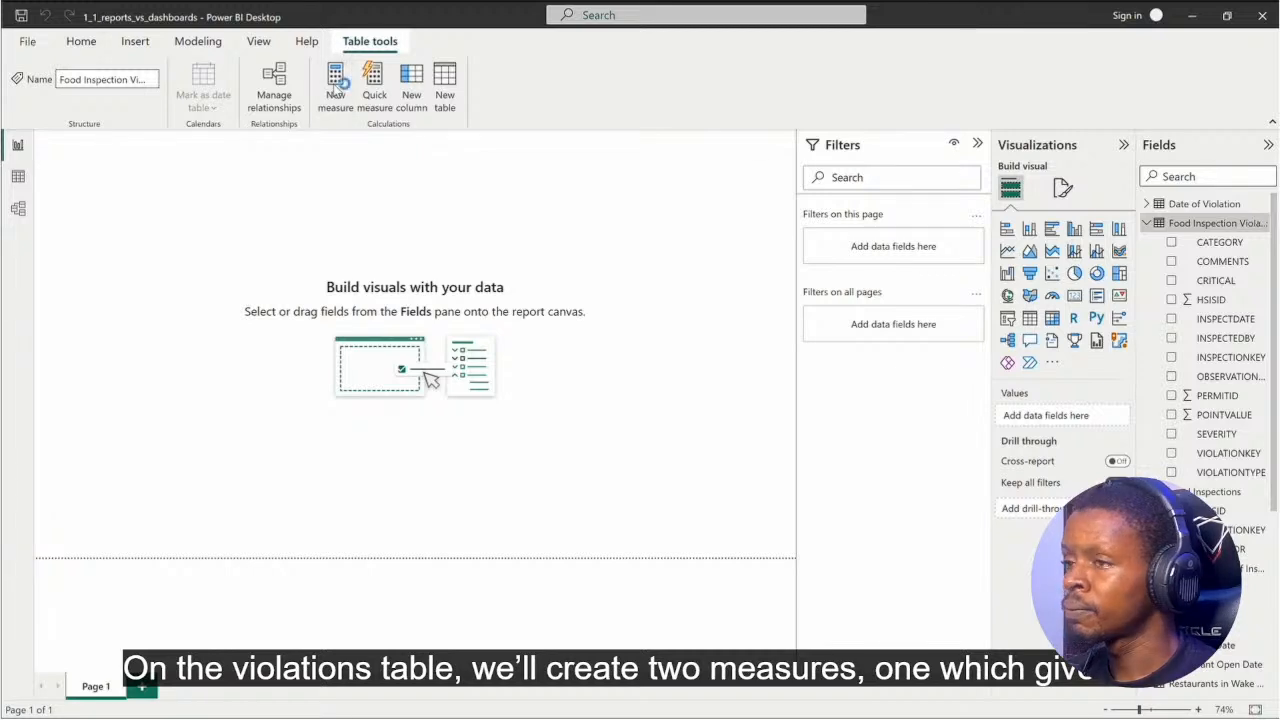
pyautogui.click(335, 92)
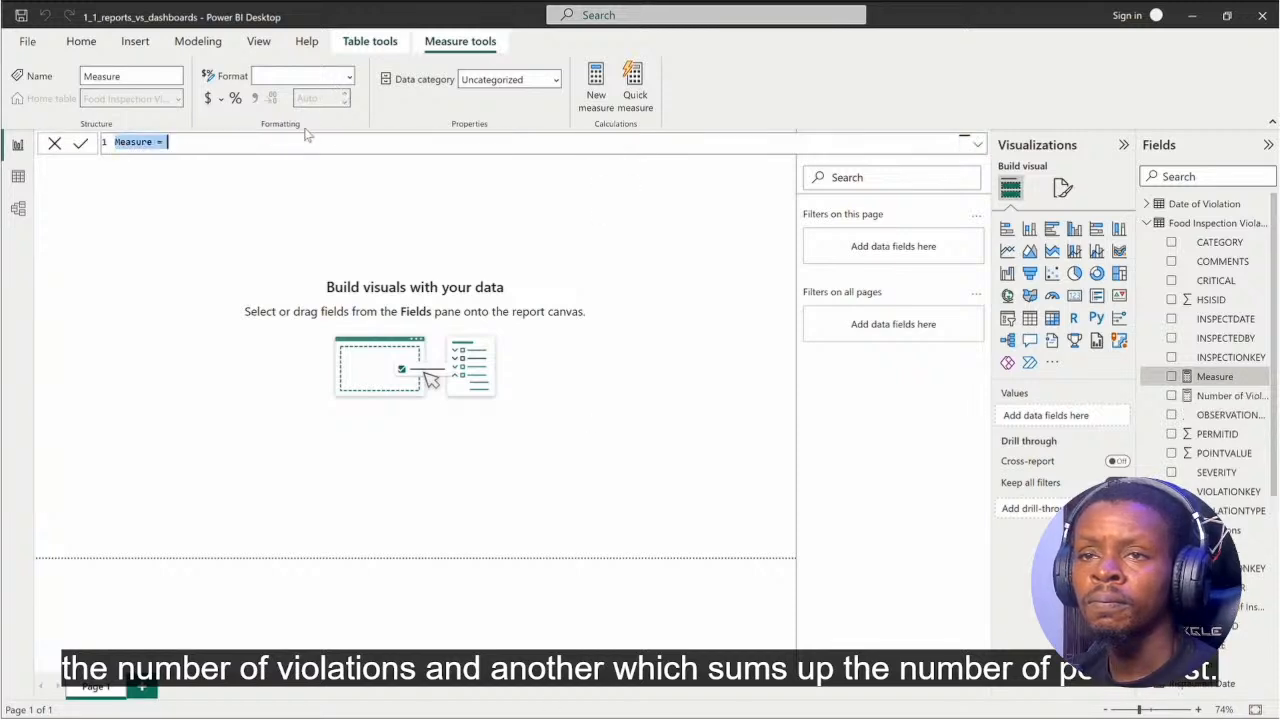
pyautogui.write("Points Lost = SUM('Food Inspection Violations'[POINTVALUE])")
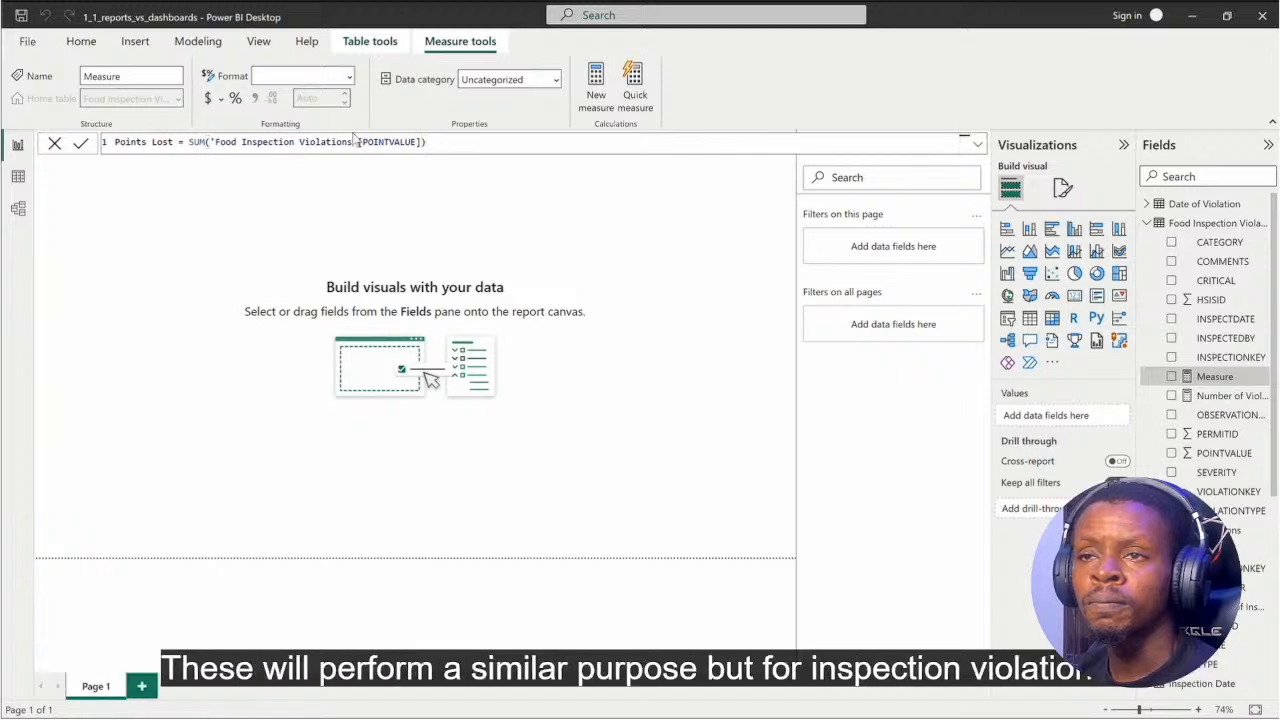
pyautogui.press('Return')
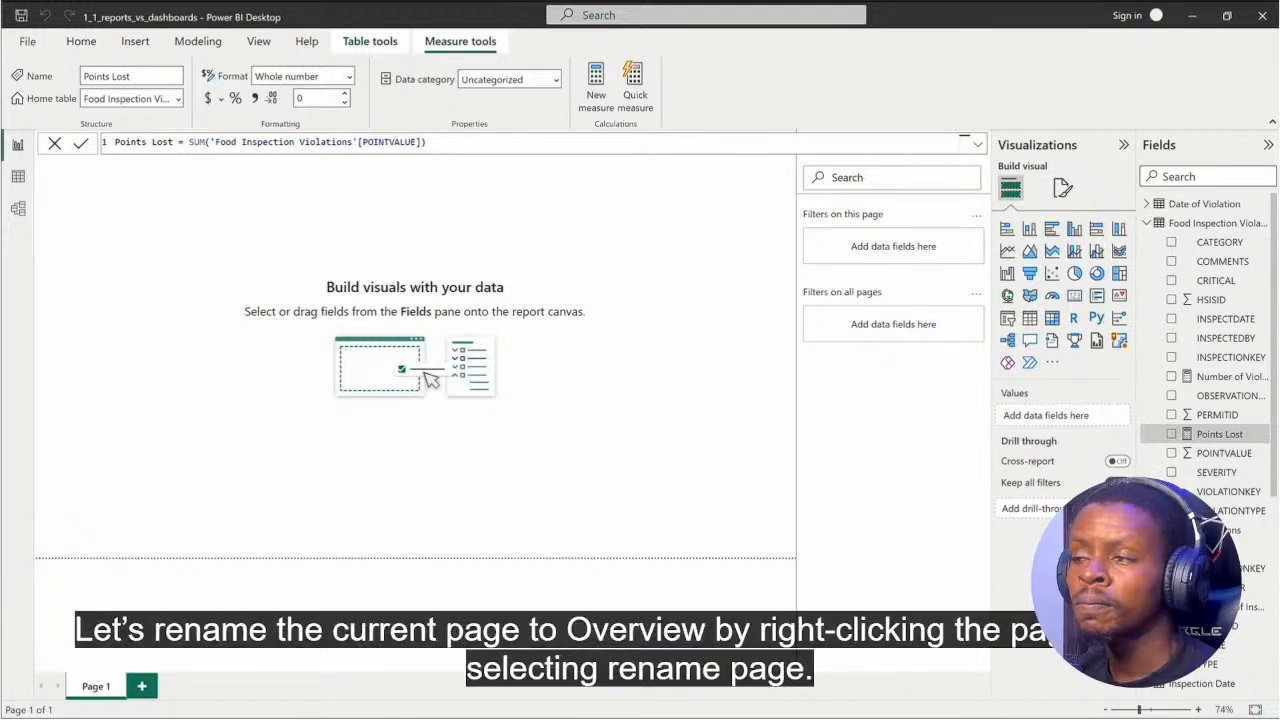
# Step: Rename the report page Page 1 as Overview
pyautogui.rightClick(95, 687)
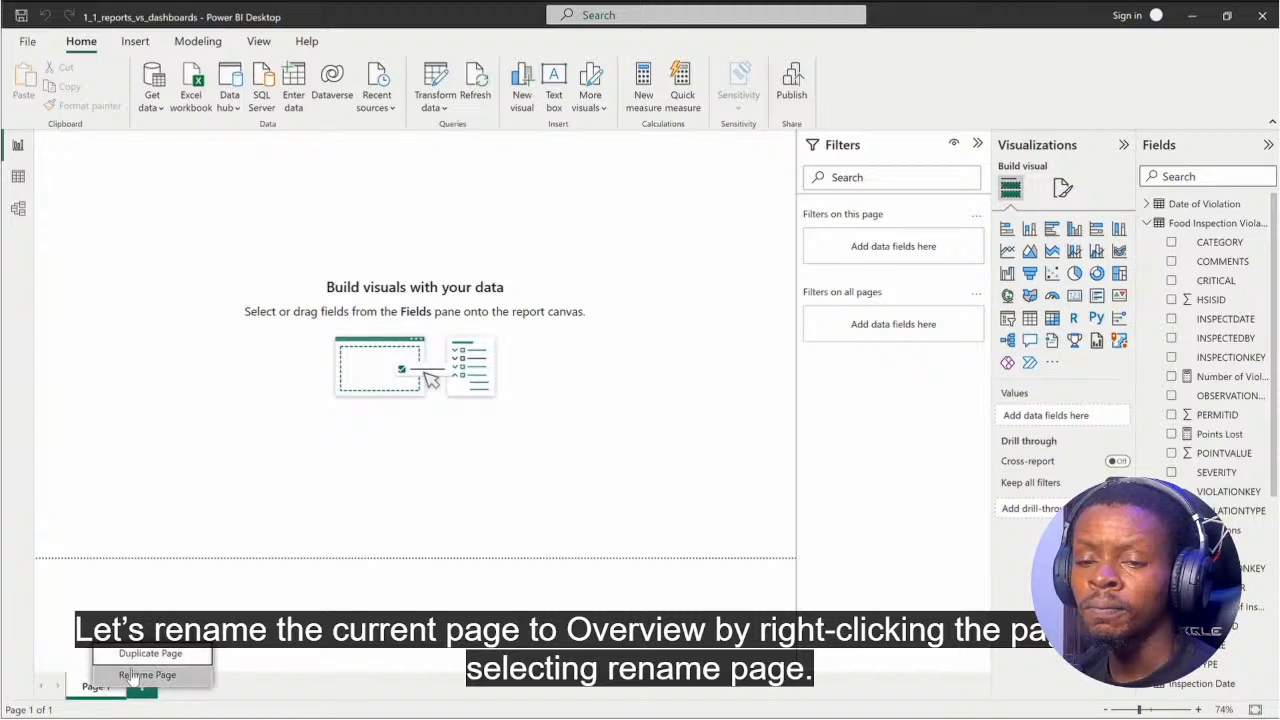
pyautogui.click(140, 675)
pyautogui.write('Overview')
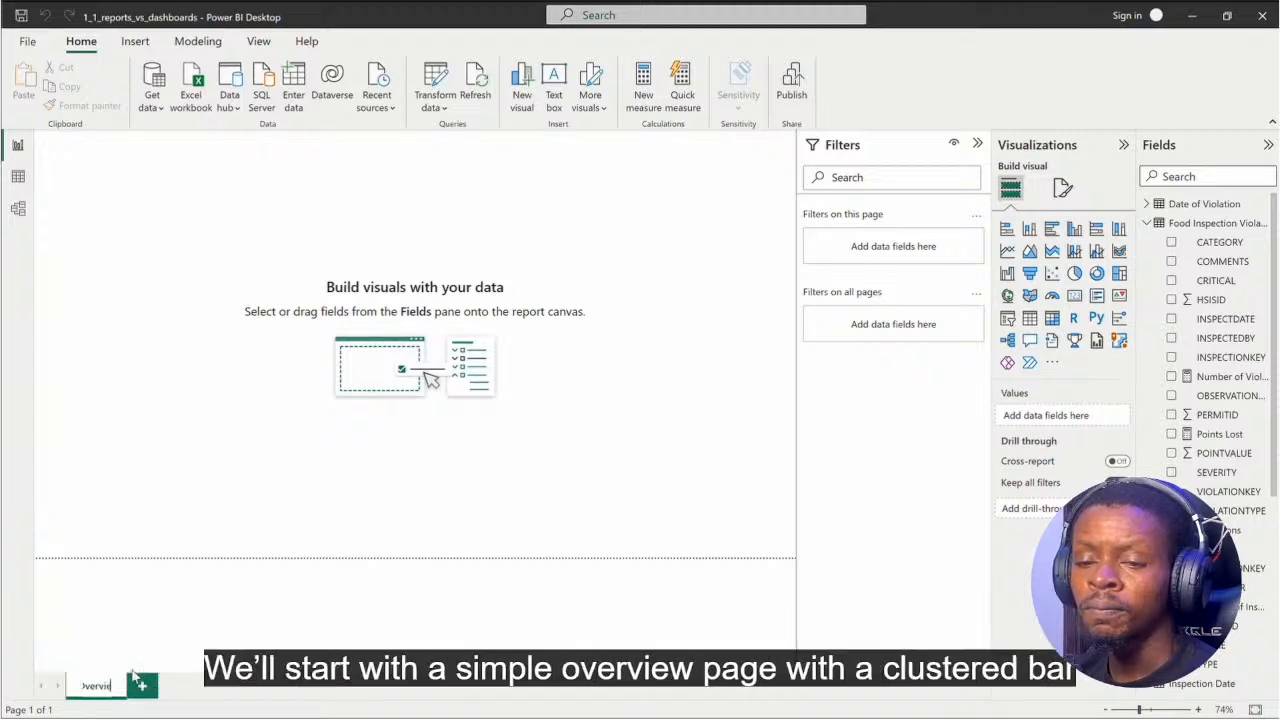
pyautogui.press('Return')
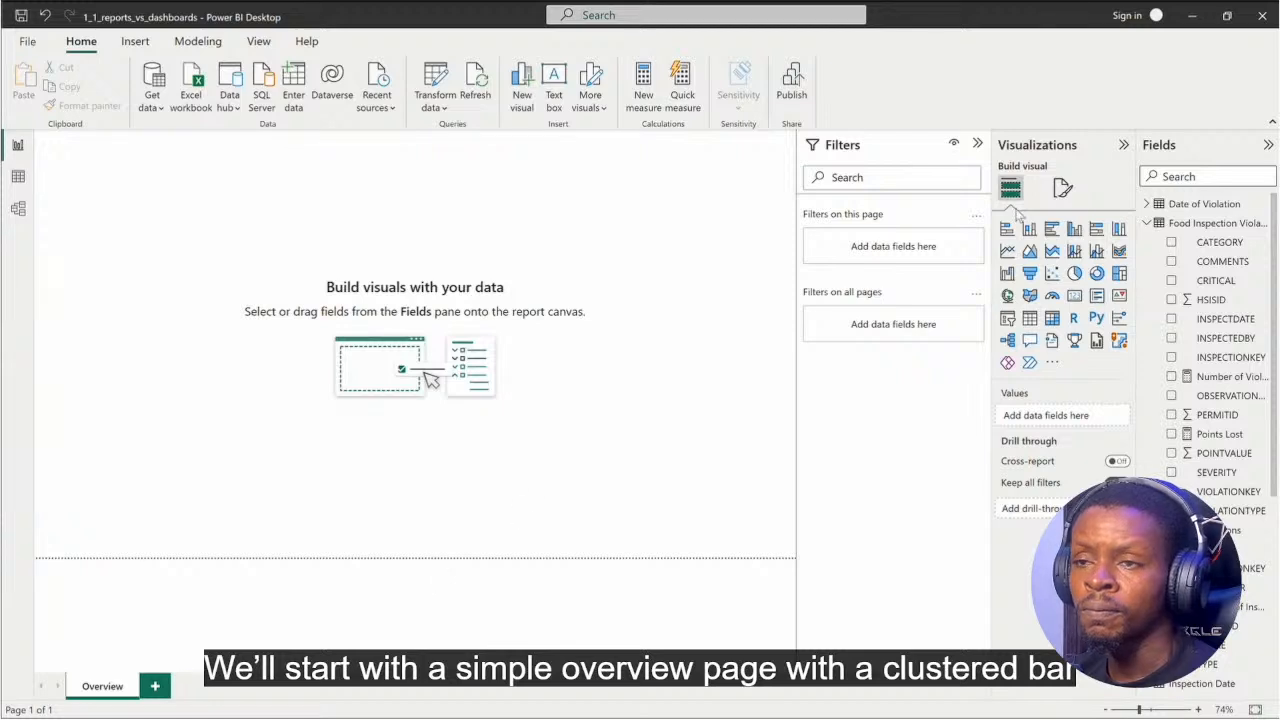
# Step: Add a clustered bar chart of Number of Inspections by INSPECTOR, sized to fill the height of the page along its right edge
pyautogui.click(1052, 232)
pyautogui.moveTo(140, 200); pyautogui.dragTo(728, 200)
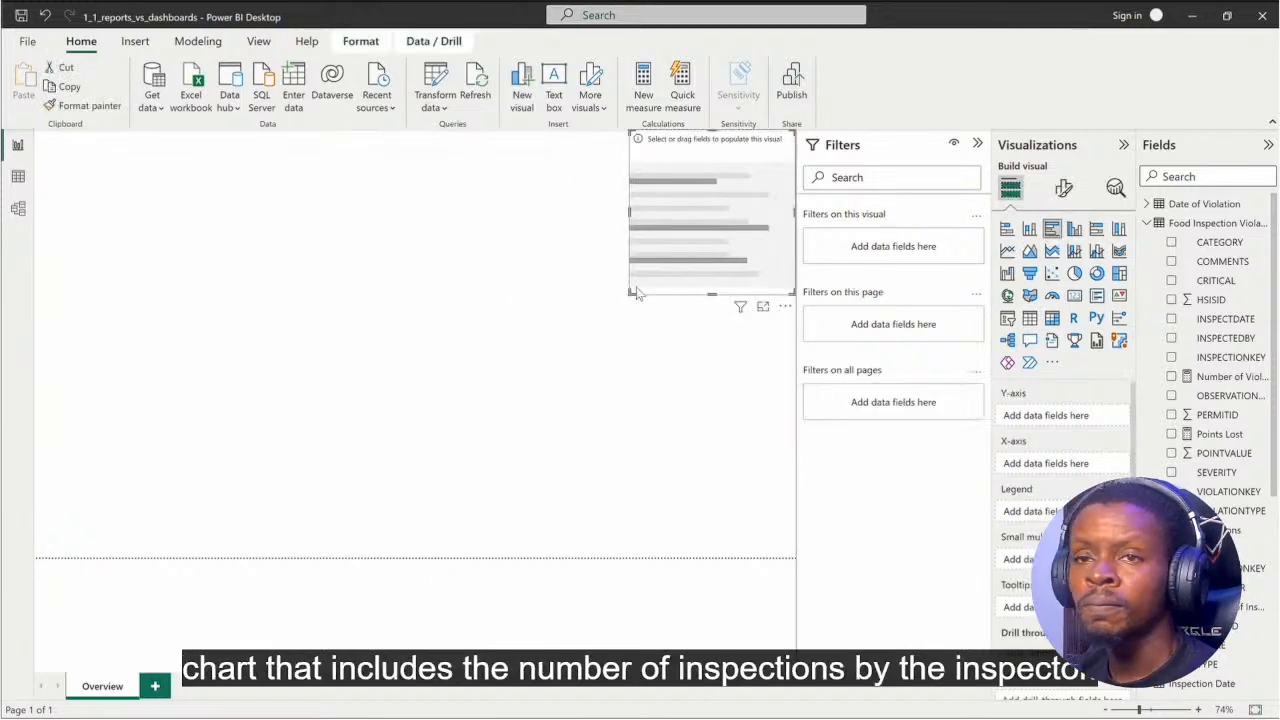
pyautogui.moveTo(631, 295); pyautogui.dragTo(517, 566)
pyautogui.click(1171, 607)
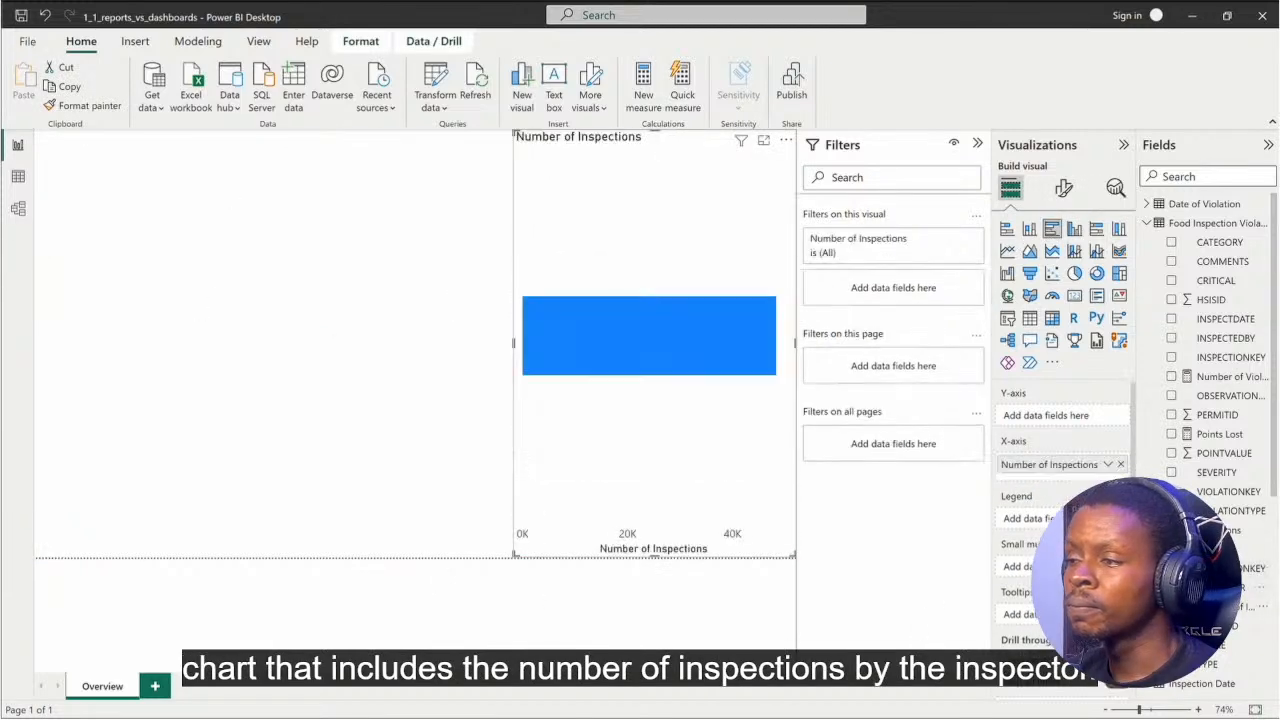
pyautogui.click(1171, 588)
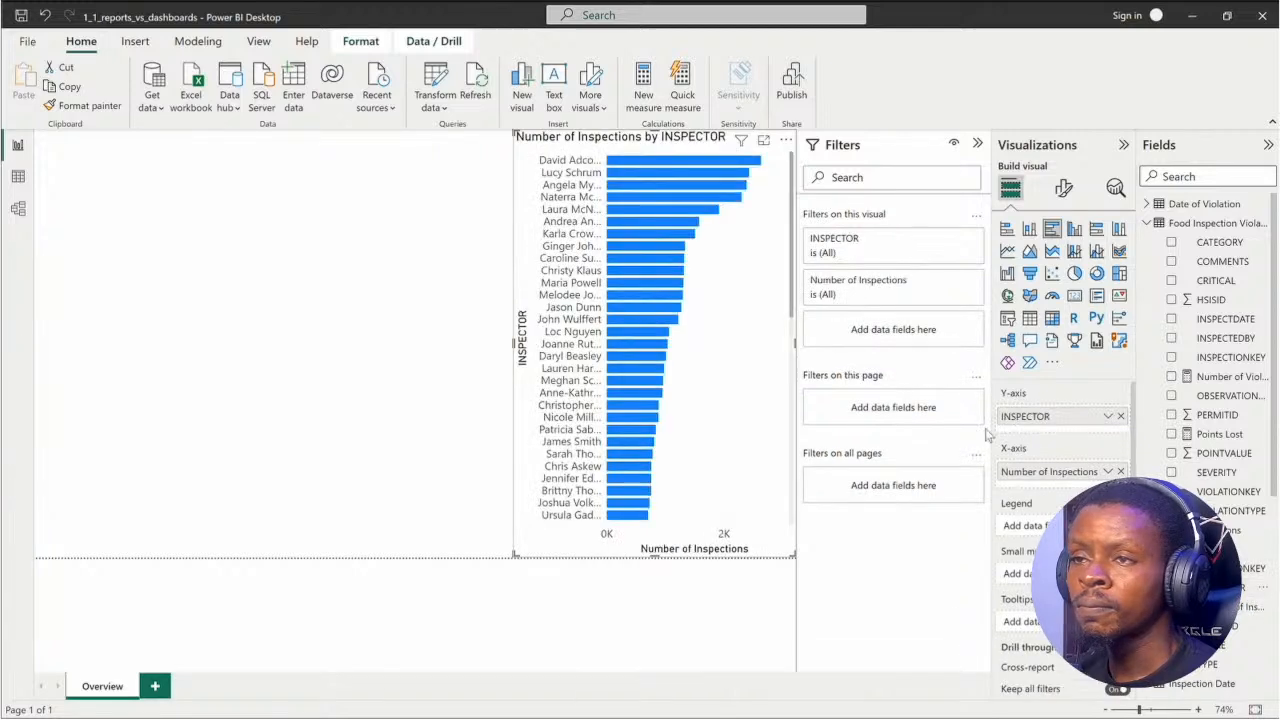
# Step: Add a table visual beside the bar chart with DateInt from the Inspection Date table as its first column
pyautogui.click(342, 425)
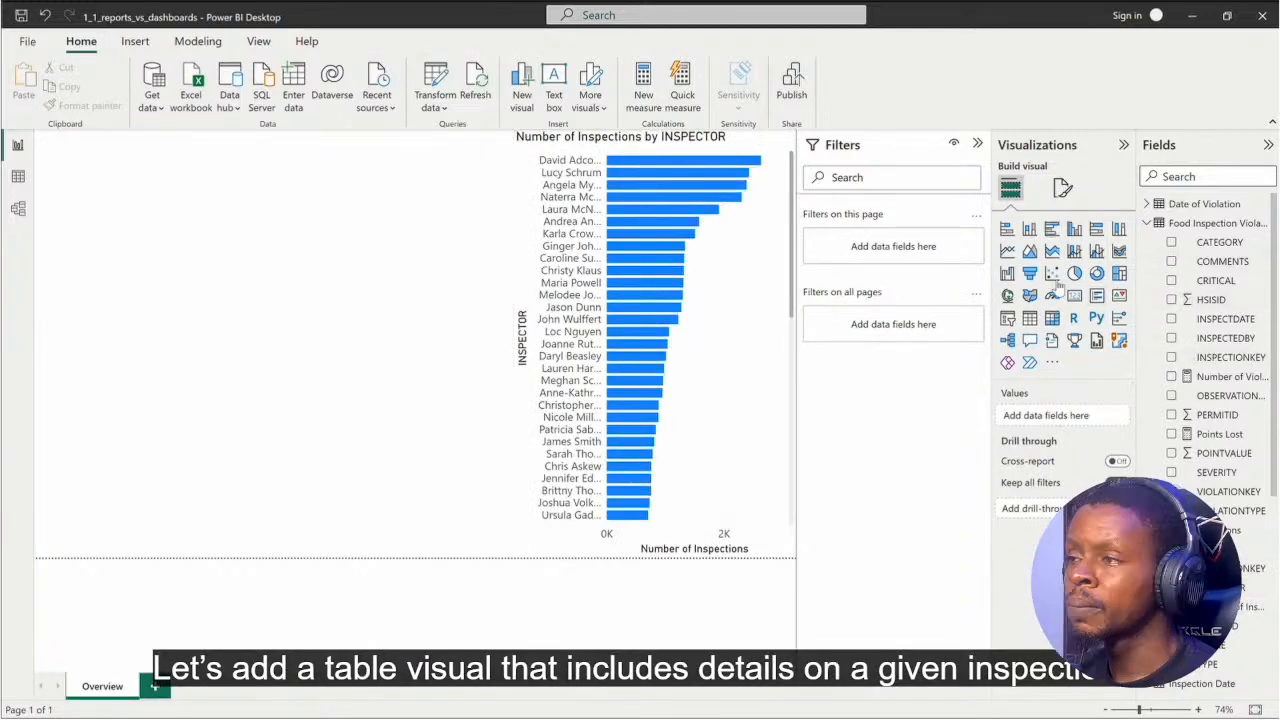
pyautogui.click(1029, 318)
pyautogui.scroll(-5, 1170, 418)
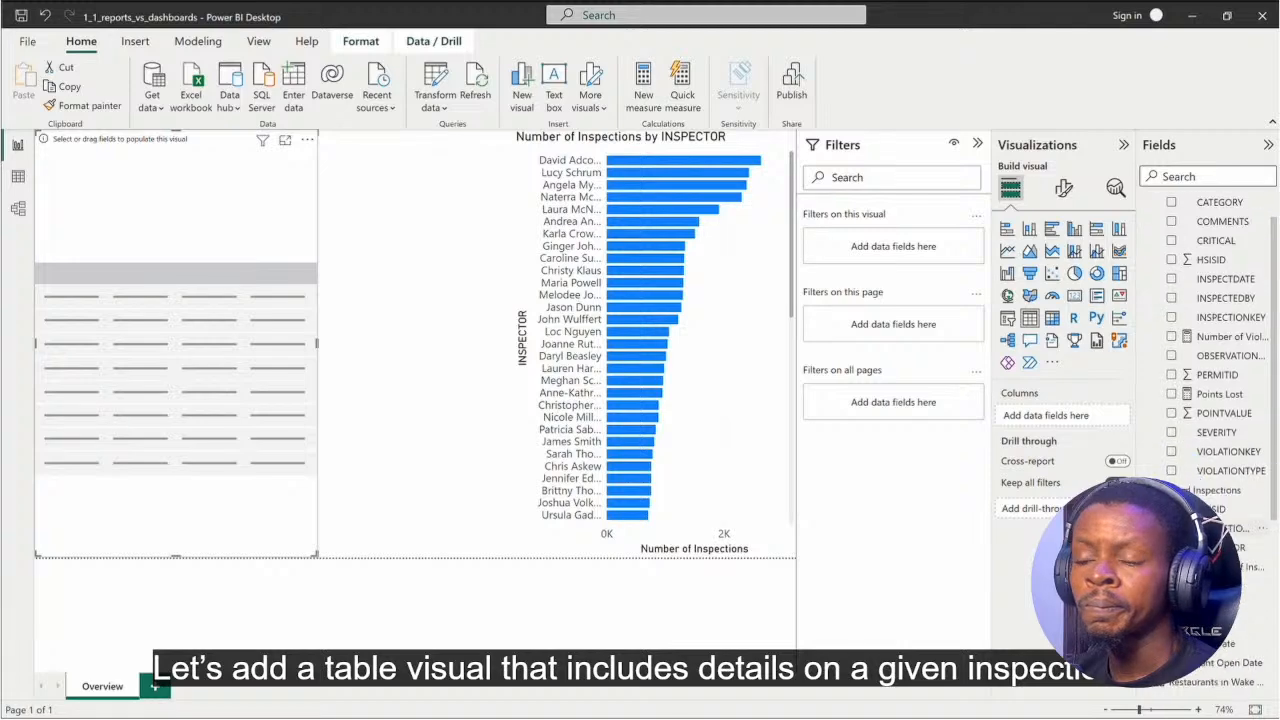
pyautogui.click(1170, 421)
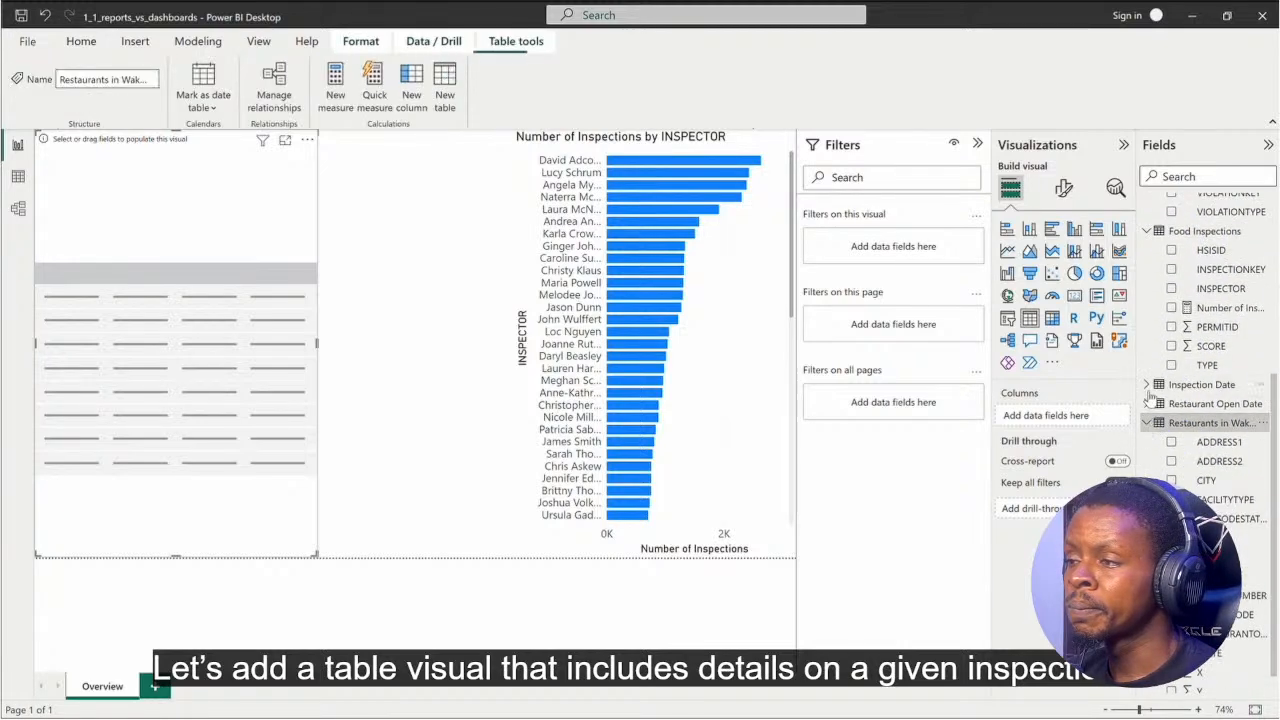
pyautogui.click(1147, 384)
pyautogui.click(1171, 423)
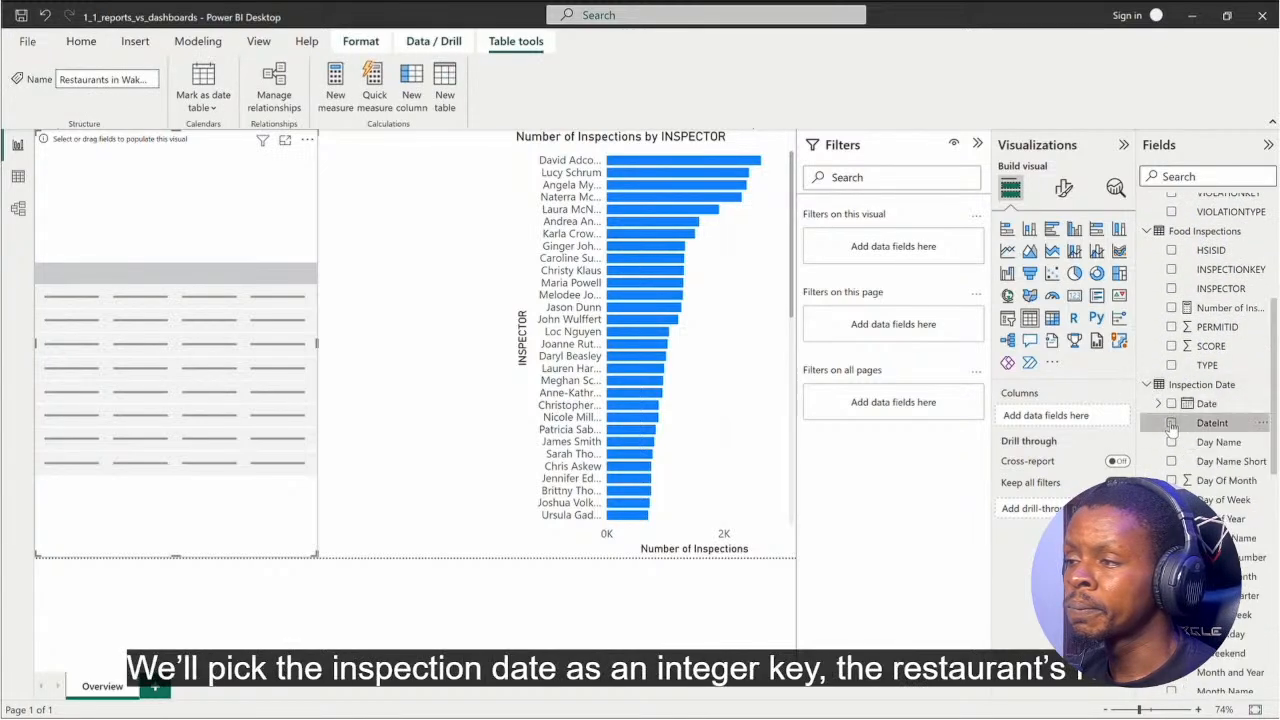
# Step: Add HSISID and NAME from the Restaurants in Wake County table, plus the Number of Violations measure, as columns of the table visual
pyautogui.scroll(1, 1188, 390)
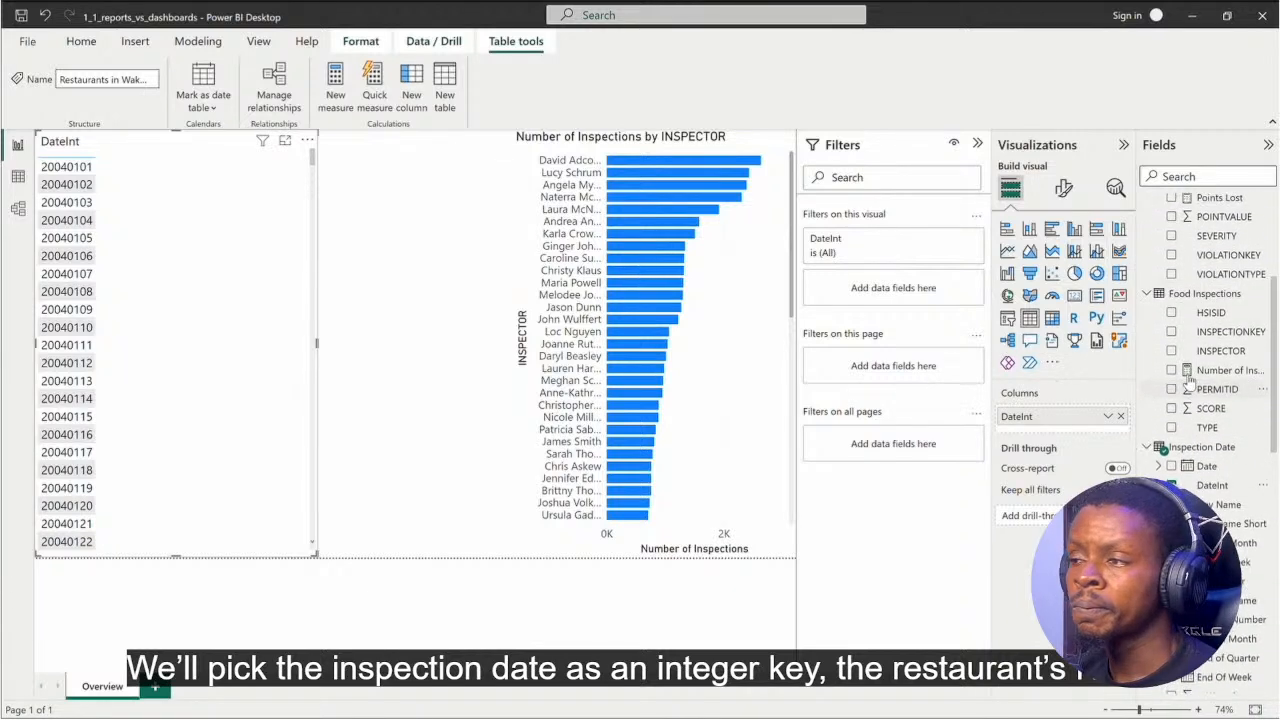
pyautogui.click(1149, 450)
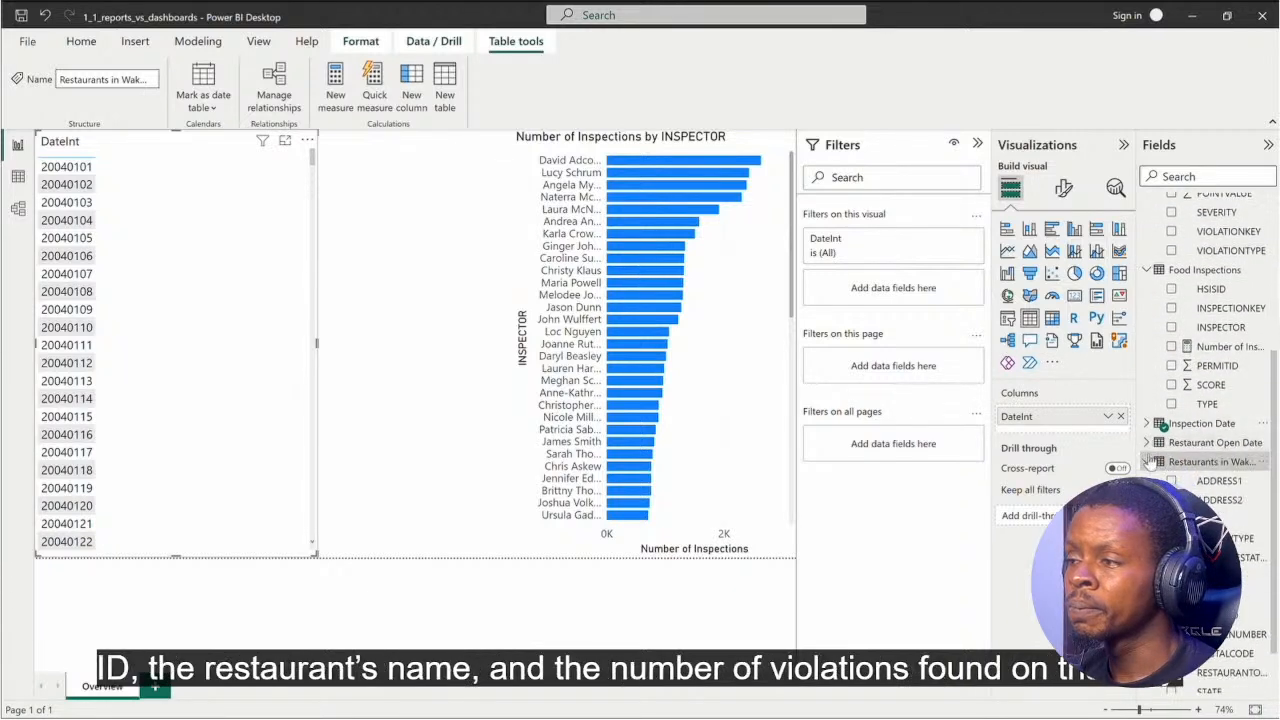
pyautogui.click(1171, 577)
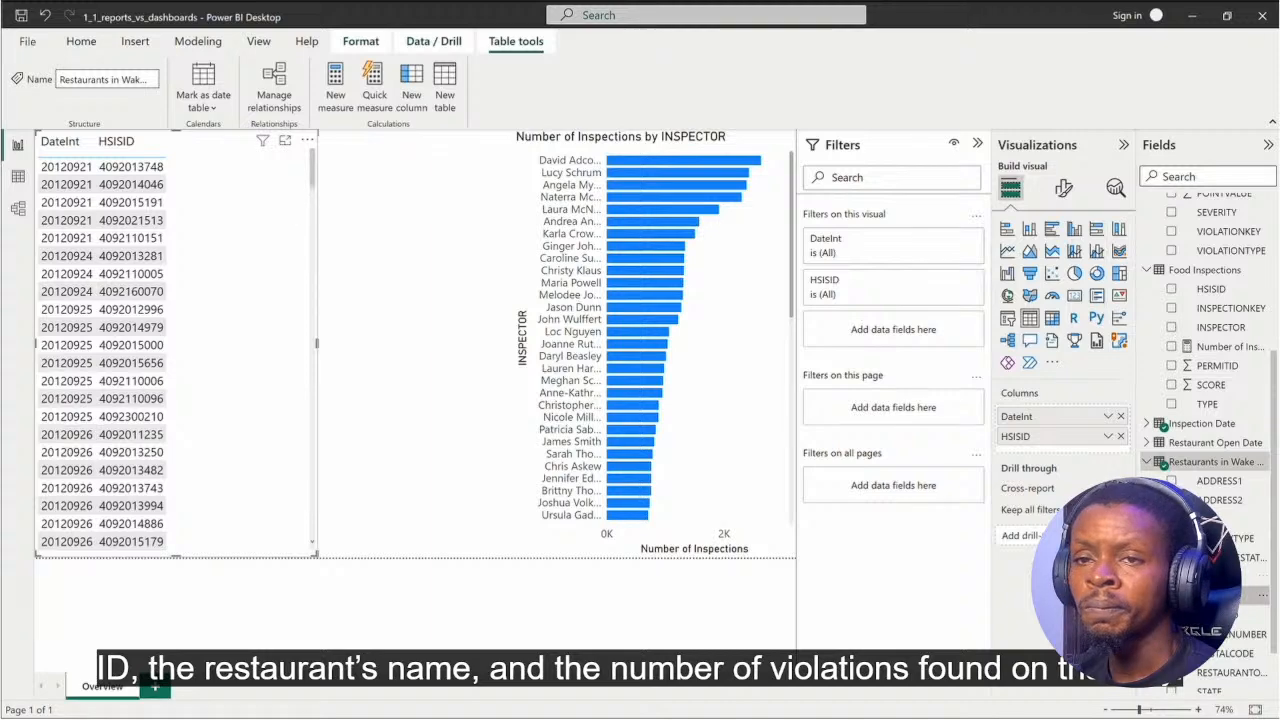
pyautogui.click(1171, 596)
pyautogui.scroll(4, 1196, 300)
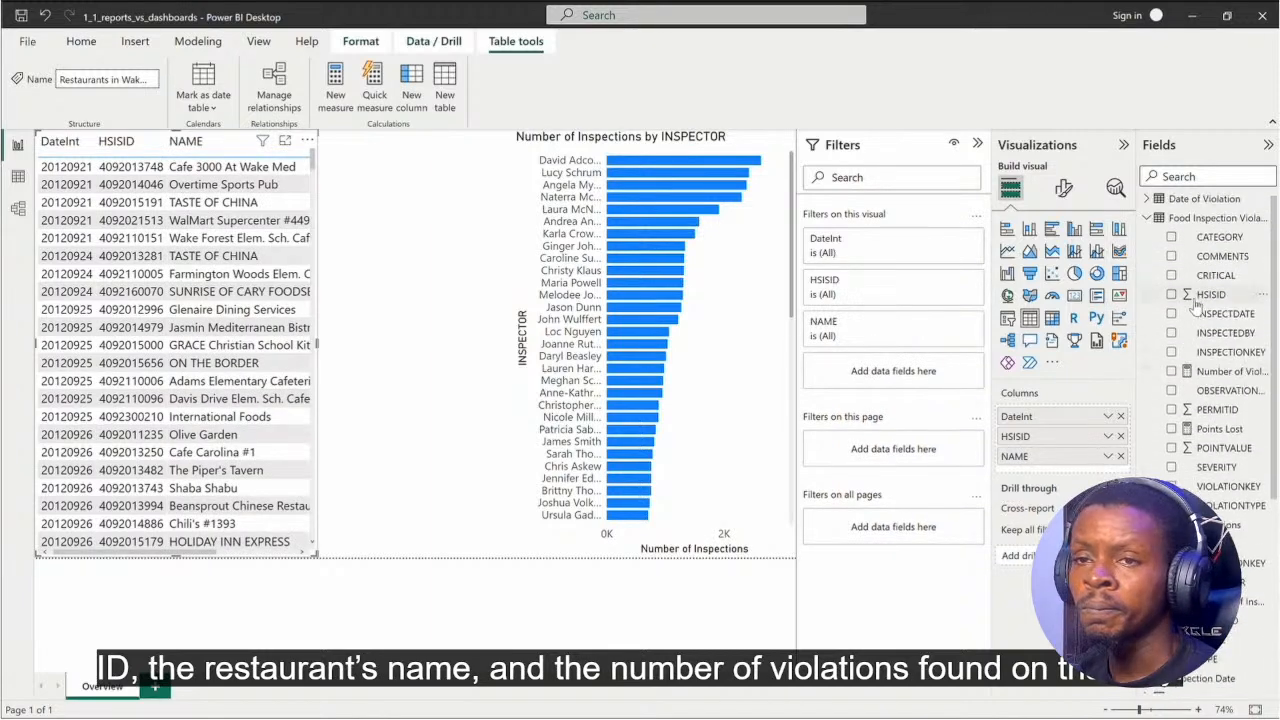
pyautogui.click(1171, 372)
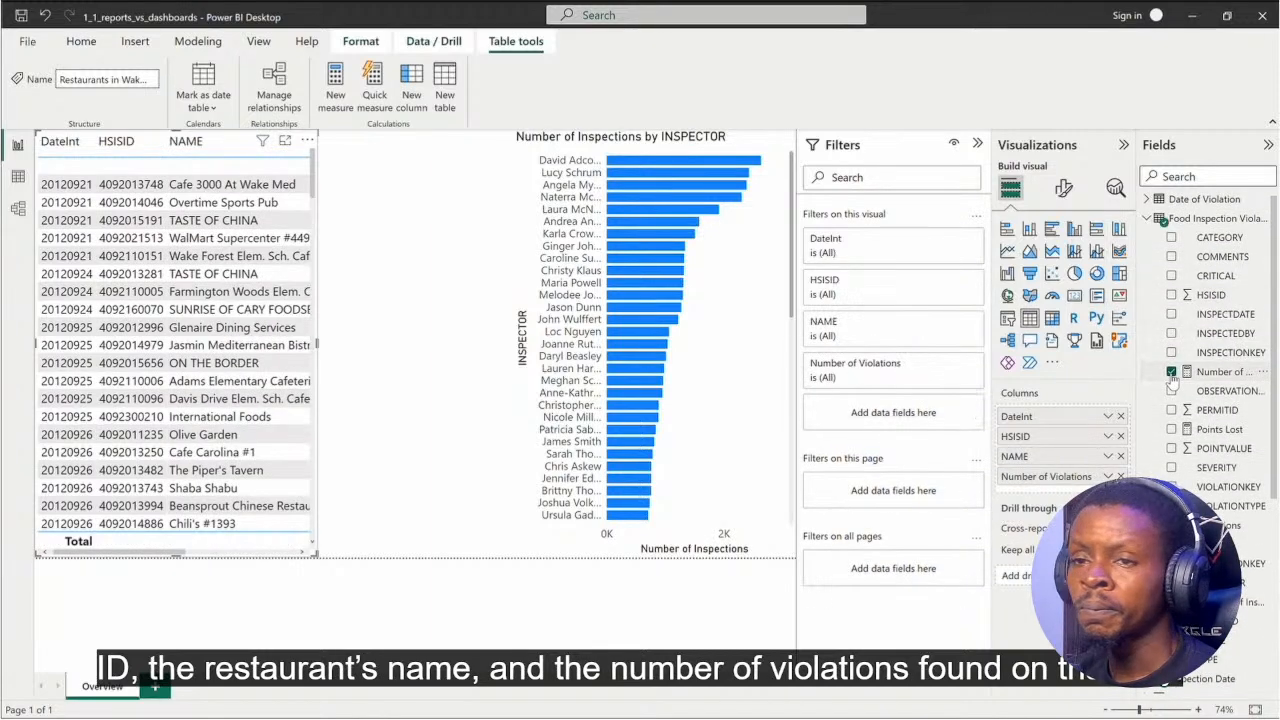
# Step: Turn off the Y-axis title of the Number of Inspections by INSPECTOR bar chart
pyautogui.click(763, 397)
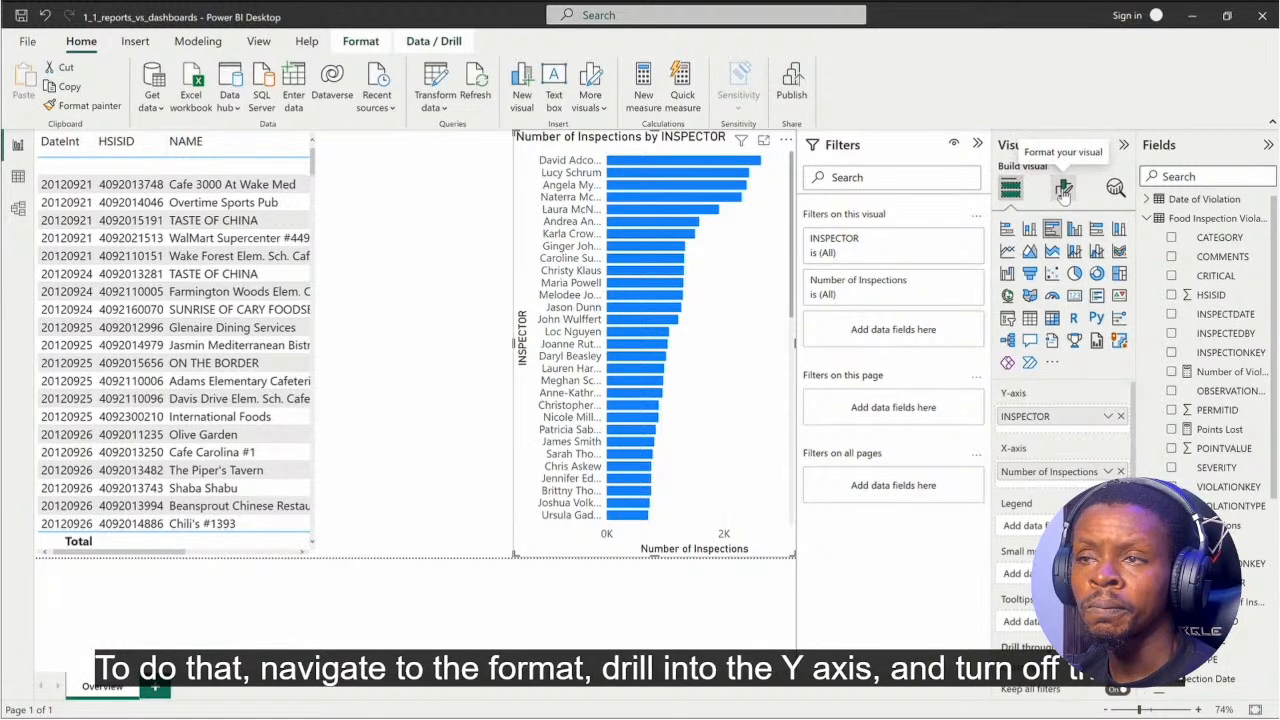
pyautogui.click(1063, 191)
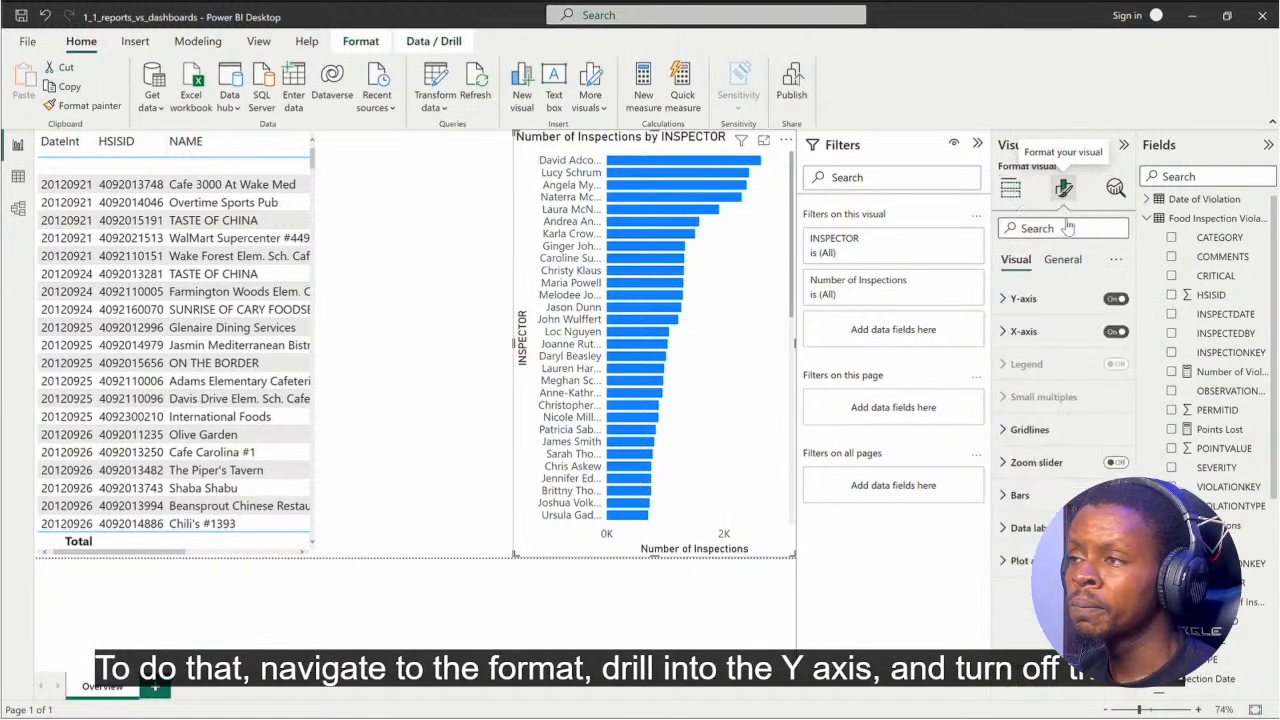
pyautogui.click(1020, 299)
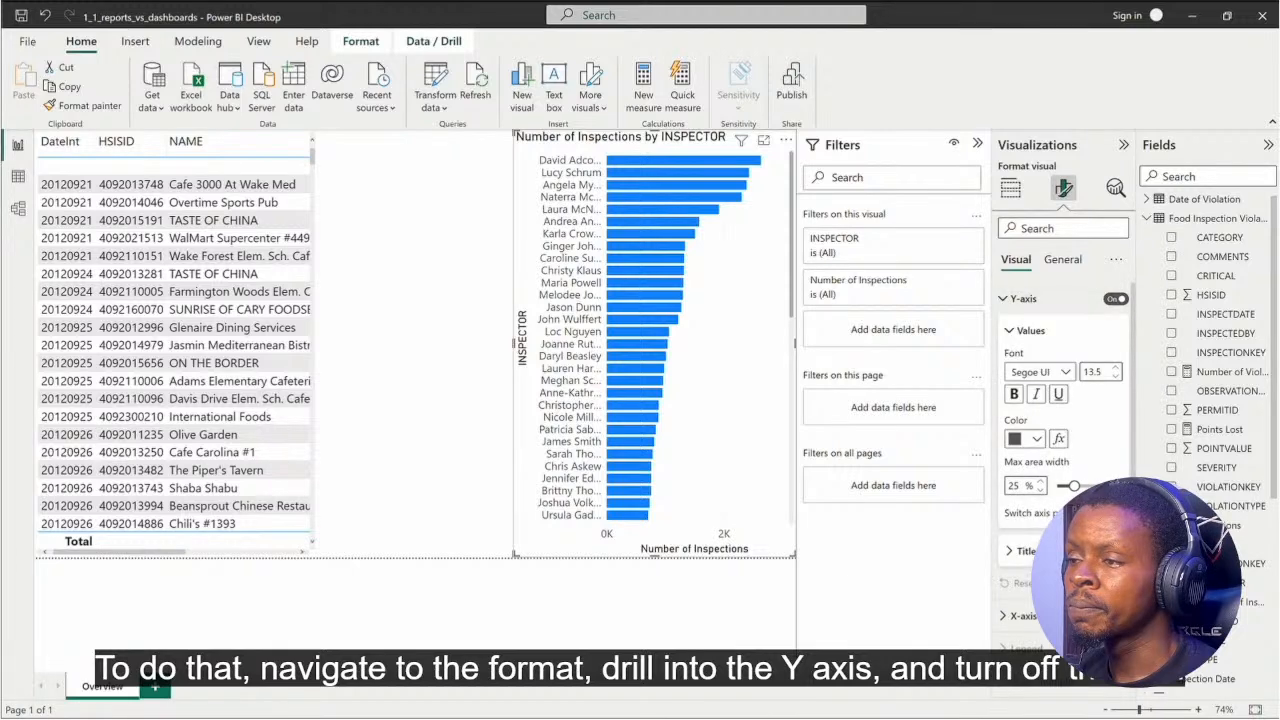
pyautogui.click(1112, 551)
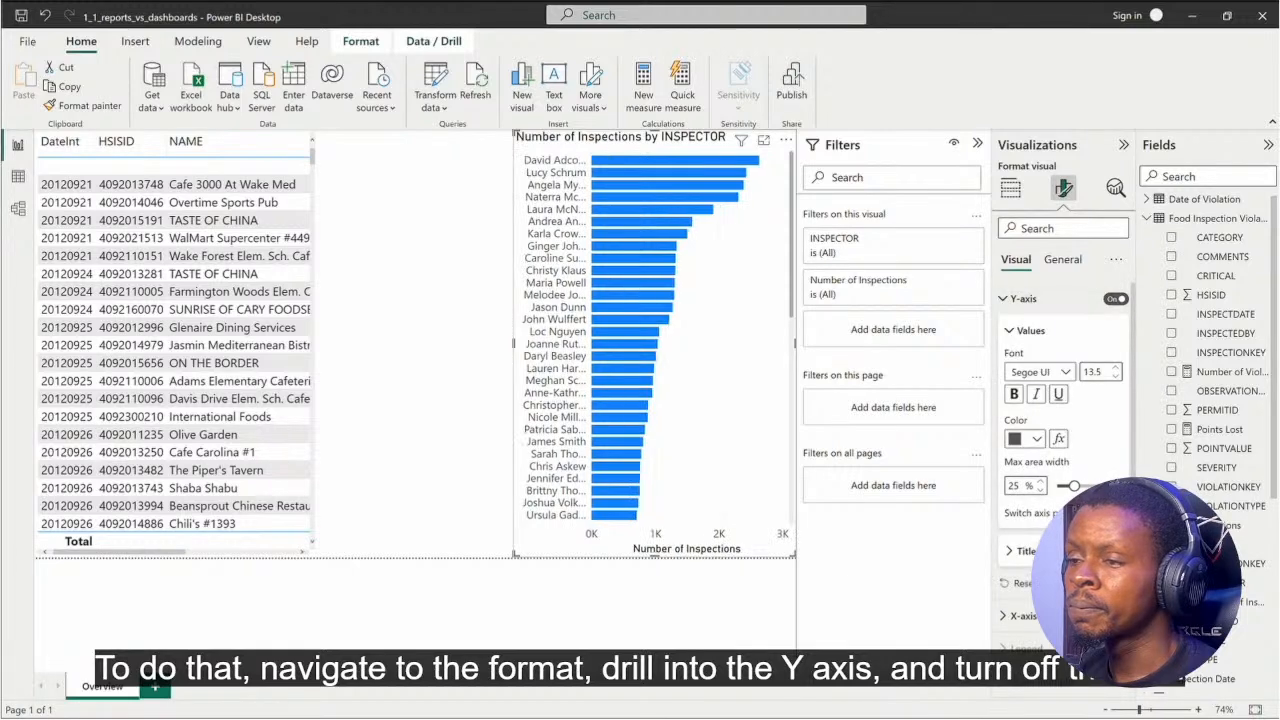
# Step: Rename the table visual's Number of Violations column as Violations and resize the table to fill the page's lower part up to the bar chart
pyautogui.click(1011, 188)
pyautogui.click(315, 337)
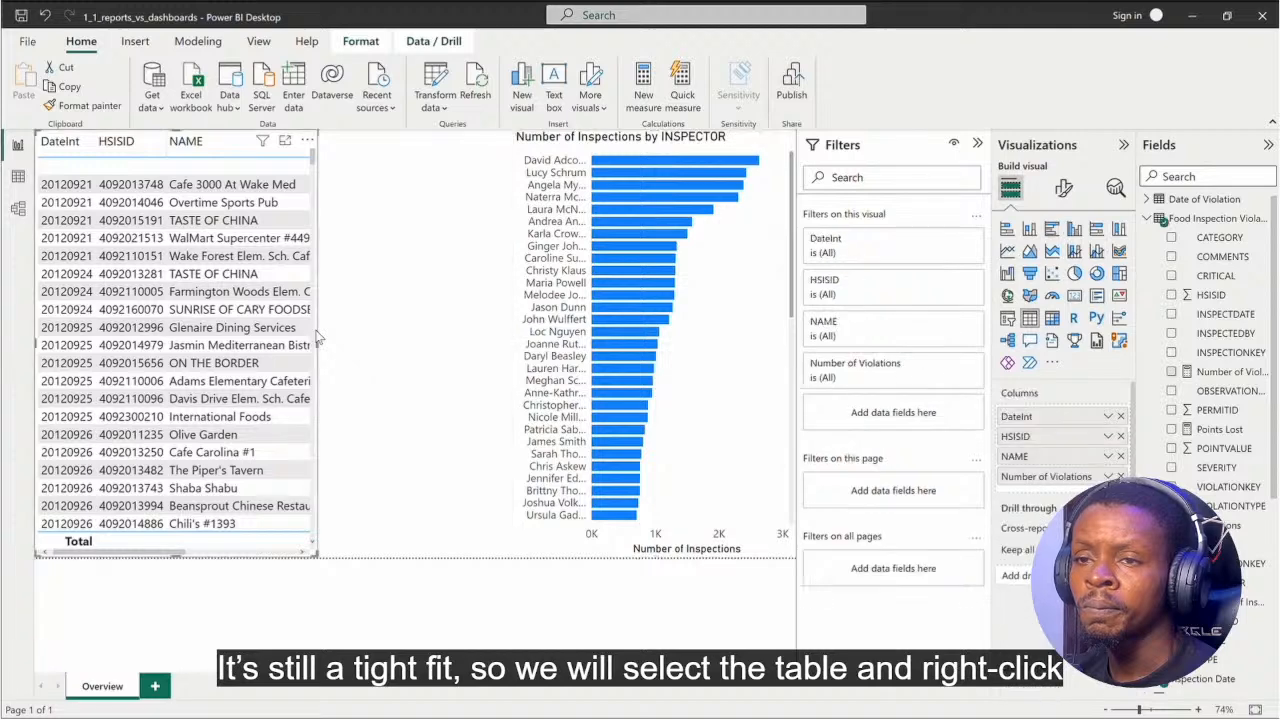
pyautogui.doubleClick(1033, 480)
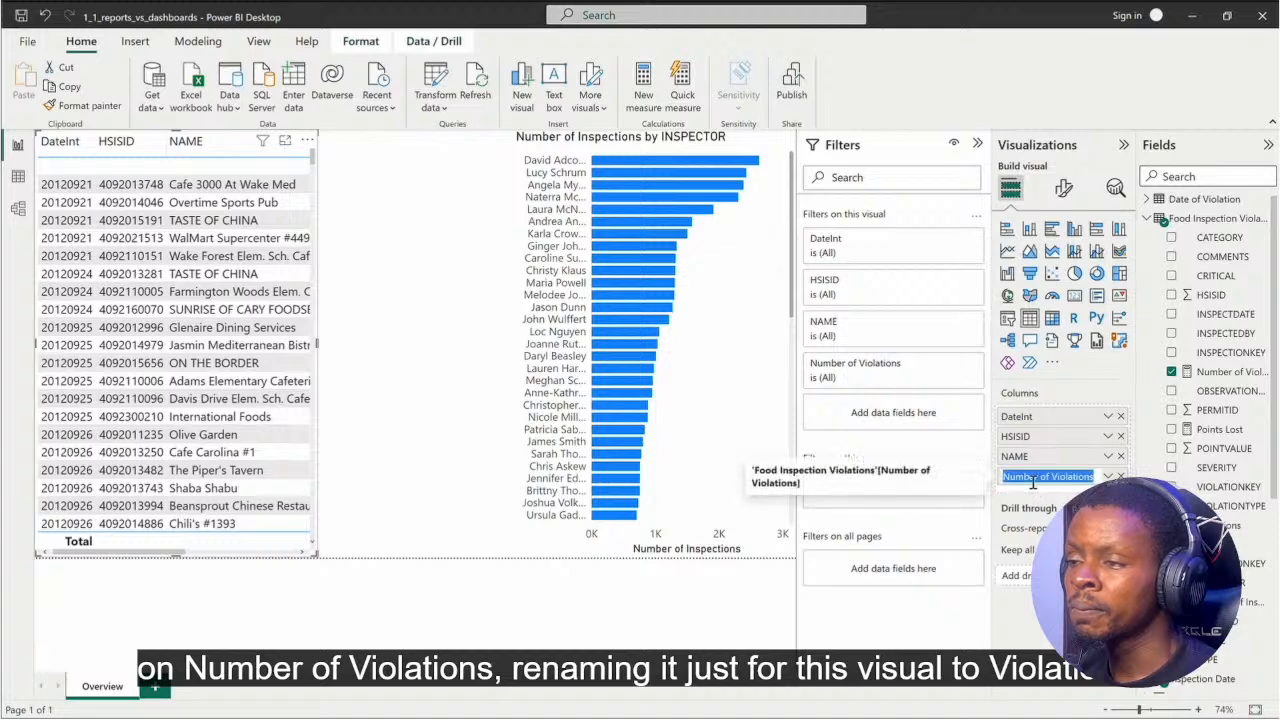
pyautogui.write('Violations')
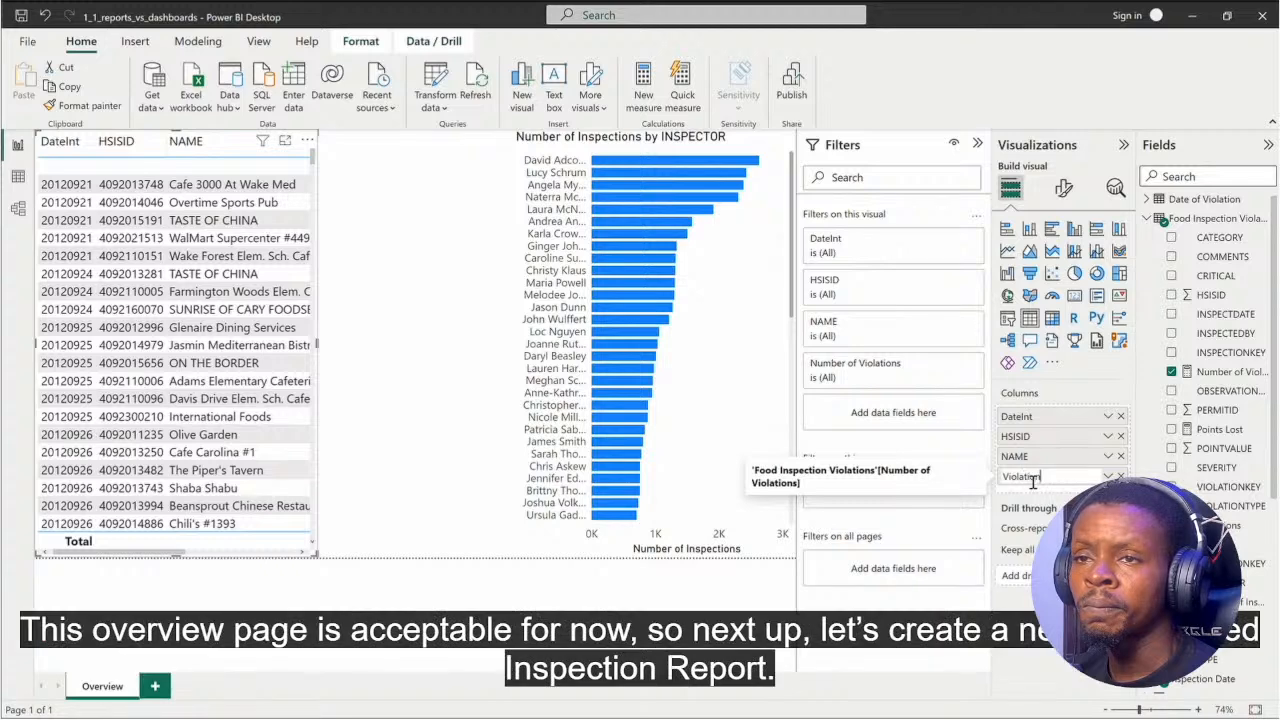
pyautogui.press('Return')
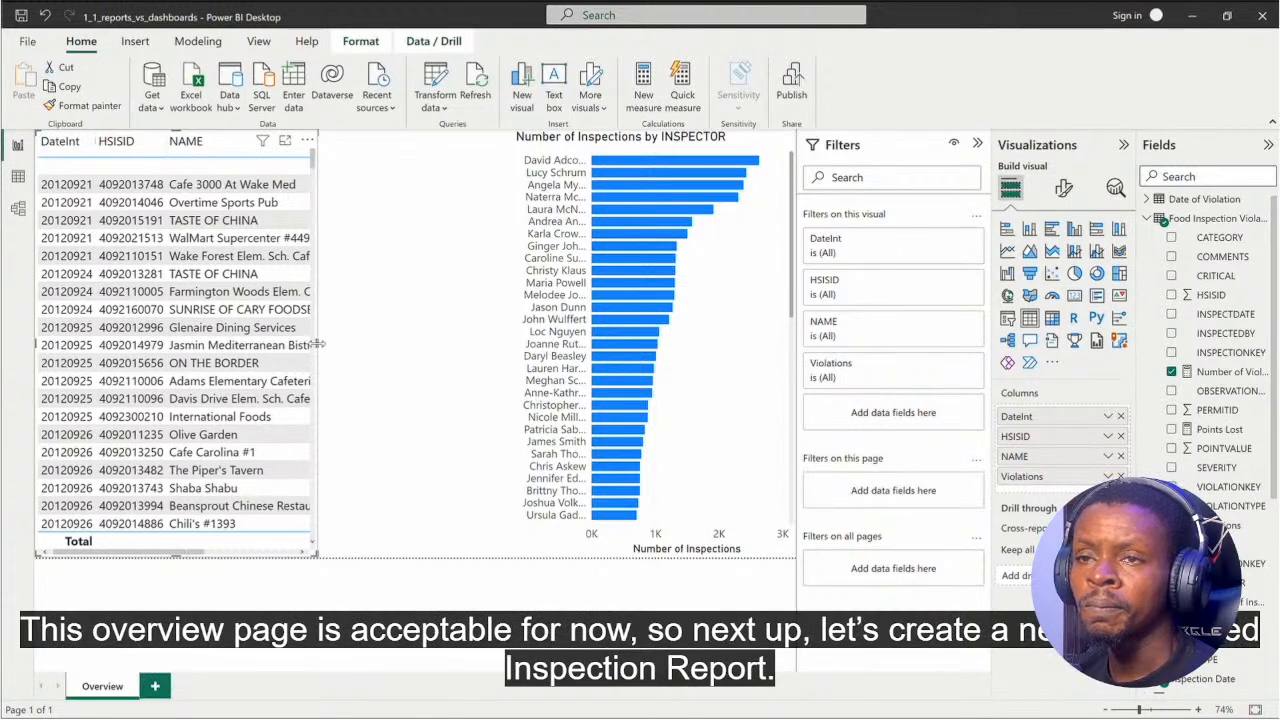
pyautogui.moveTo(316, 344); pyautogui.dragTo(506, 344)
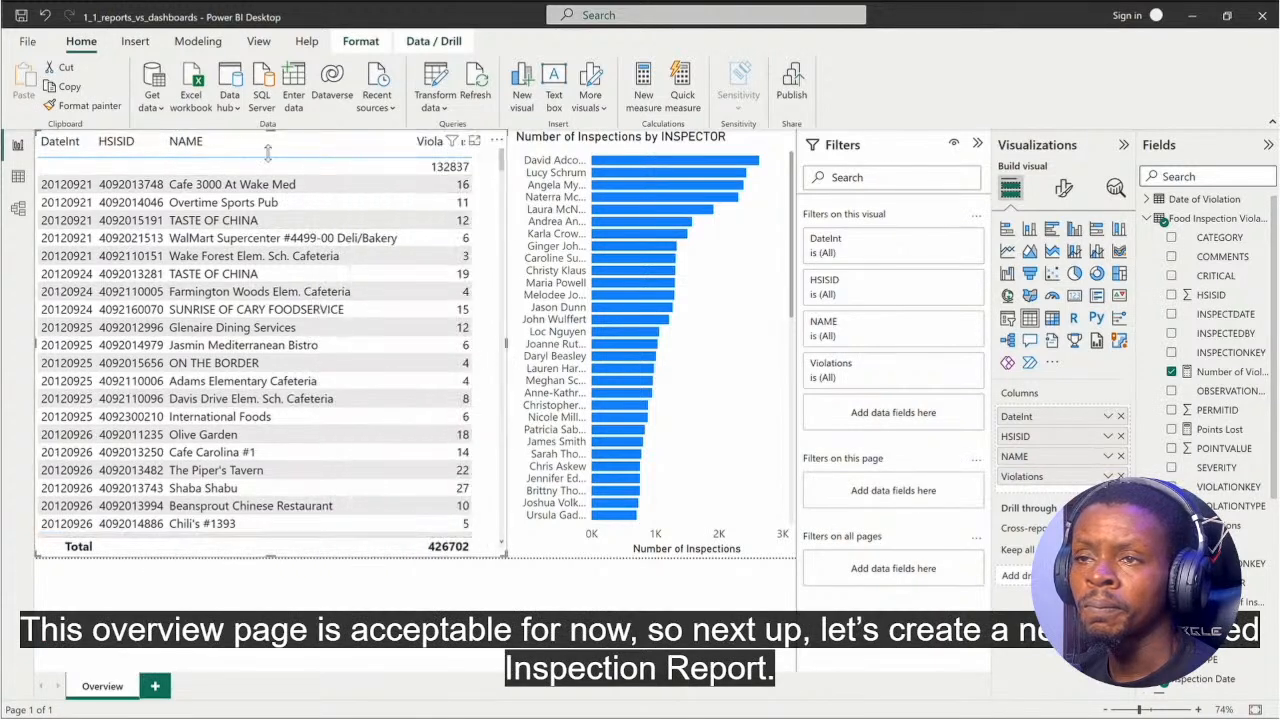
pyautogui.moveTo(268, 152); pyautogui.dragTo(268, 365)
# Step: Add a report page named Inspection Report with INSPECTIONKEY from the Food Inspections table as its drill-through field
pyautogui.click(155, 686)
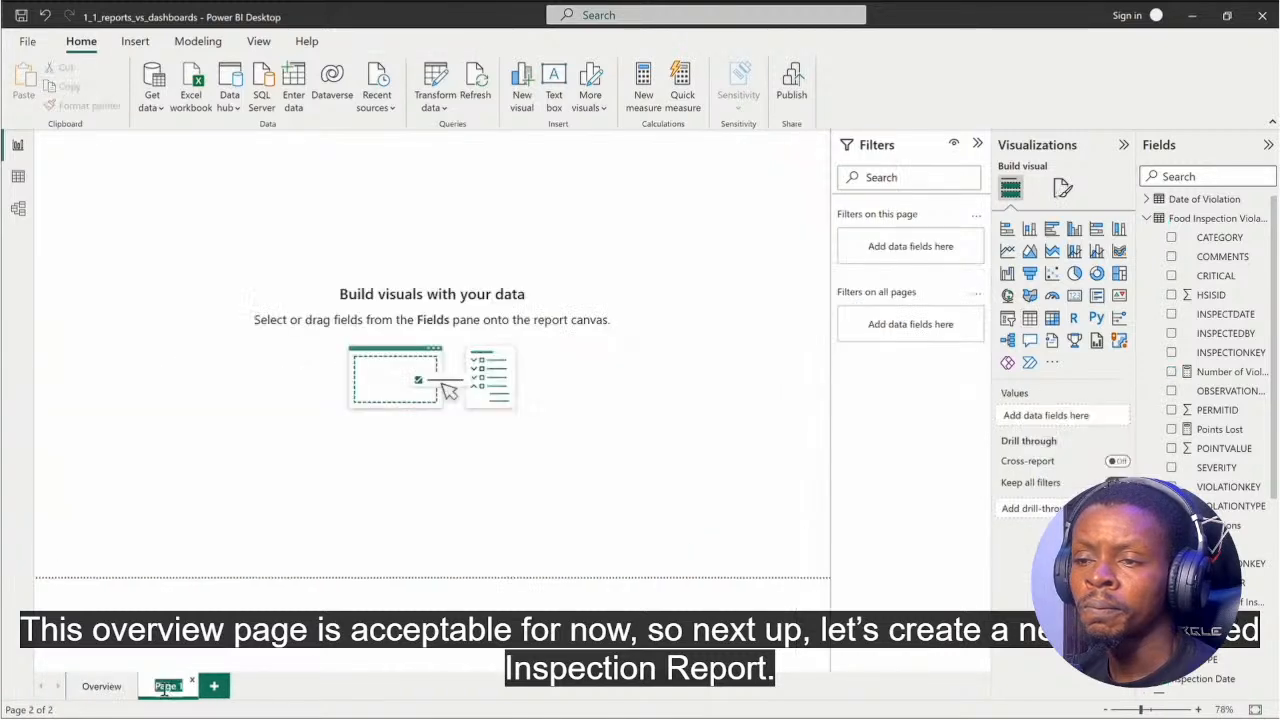
pyautogui.write('Inspection Report')
pyautogui.press('Return')
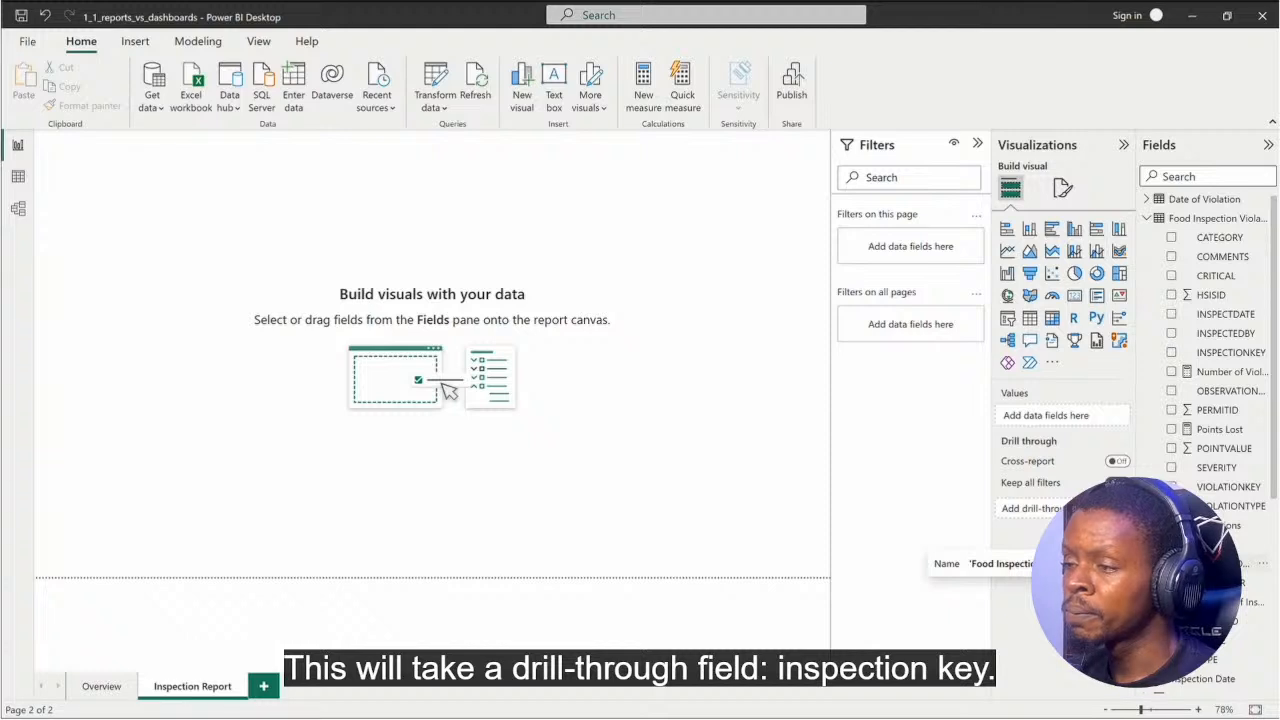
pyautogui.moveTo(1215, 563); pyautogui.dragTo(1062, 509)
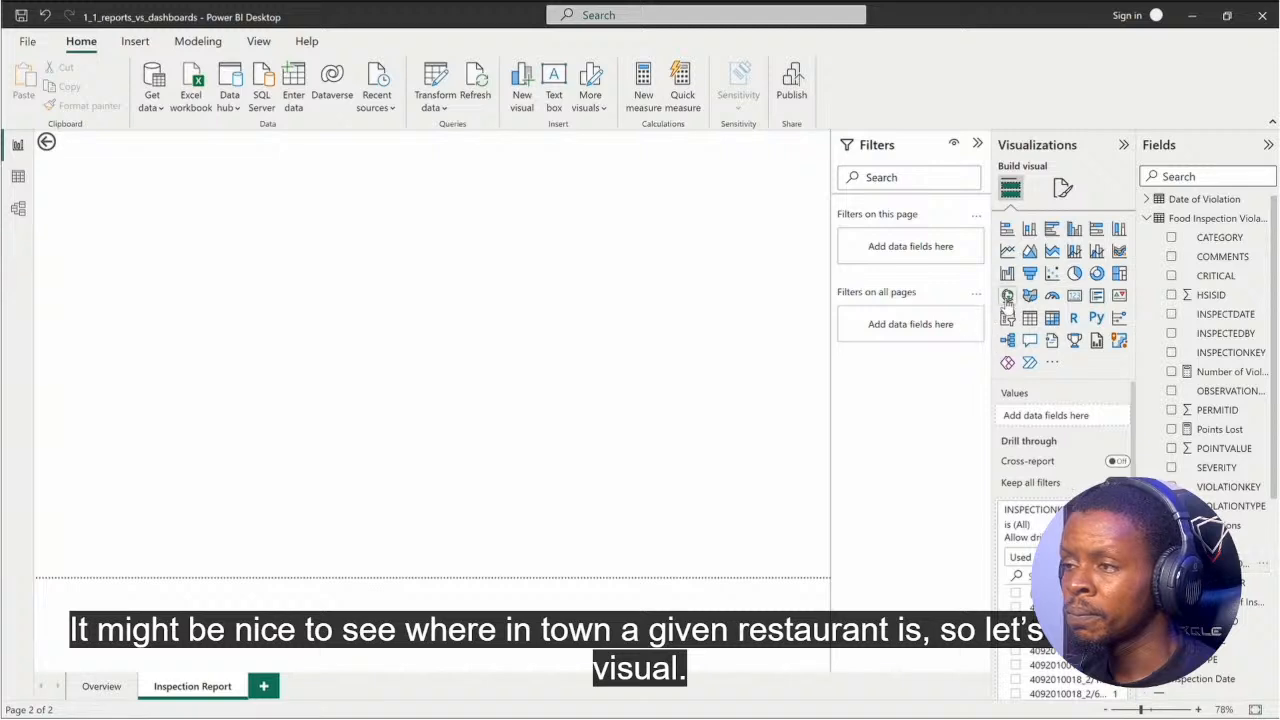
# Step: Add a map with restaurant Y as latitude and X as longitude, enlarged to fill nearly half the page down to its bottom edge
pyautogui.click(1007, 297)
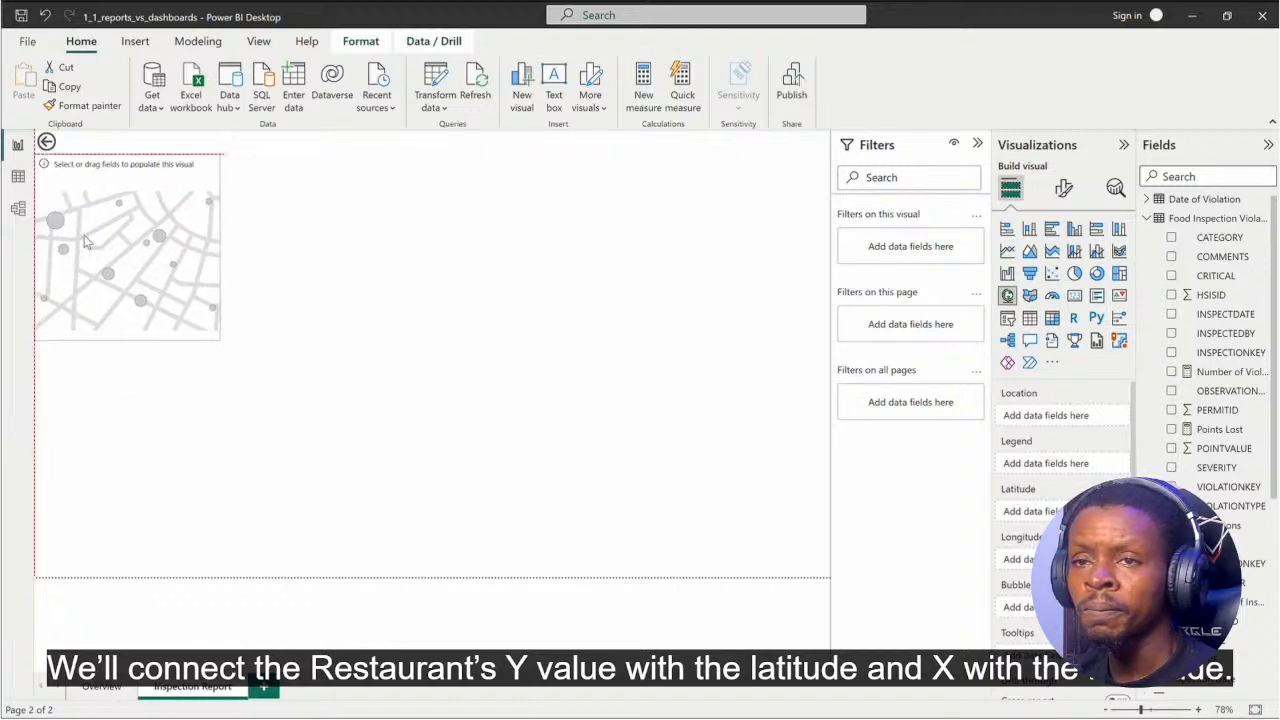
pyautogui.scroll(-5, 1250, 668)
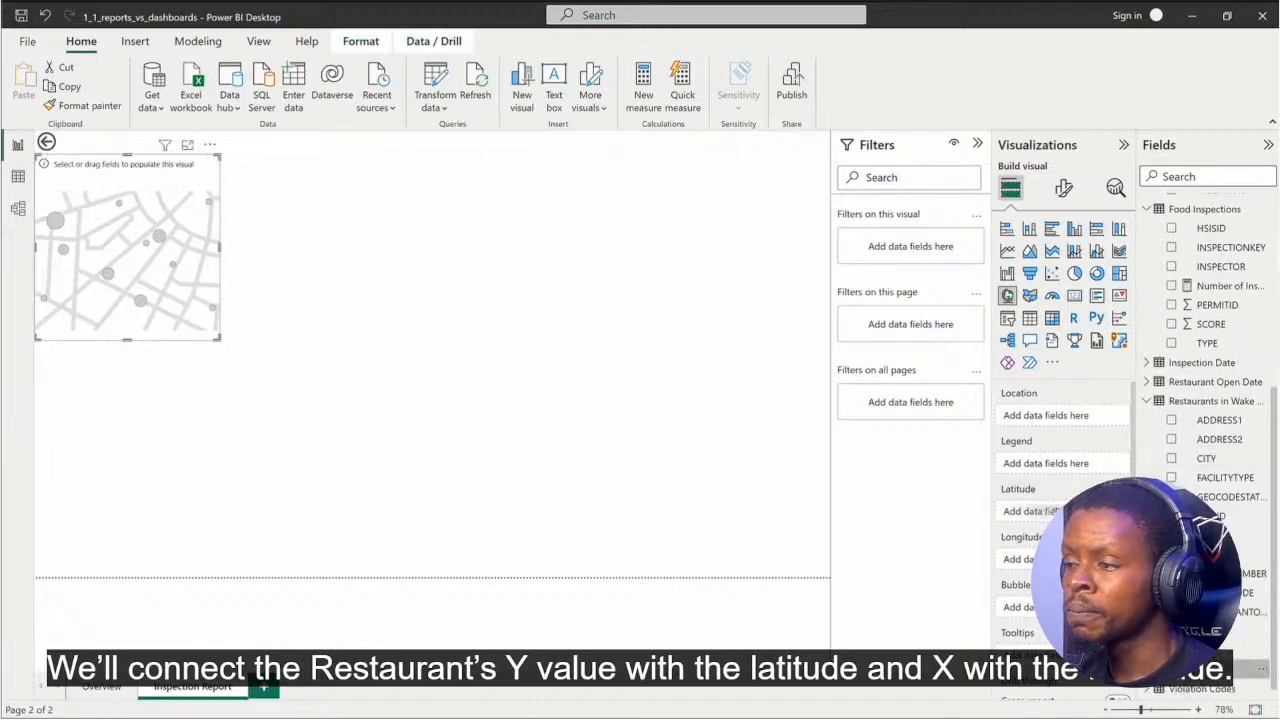
pyautogui.click(1171, 668)
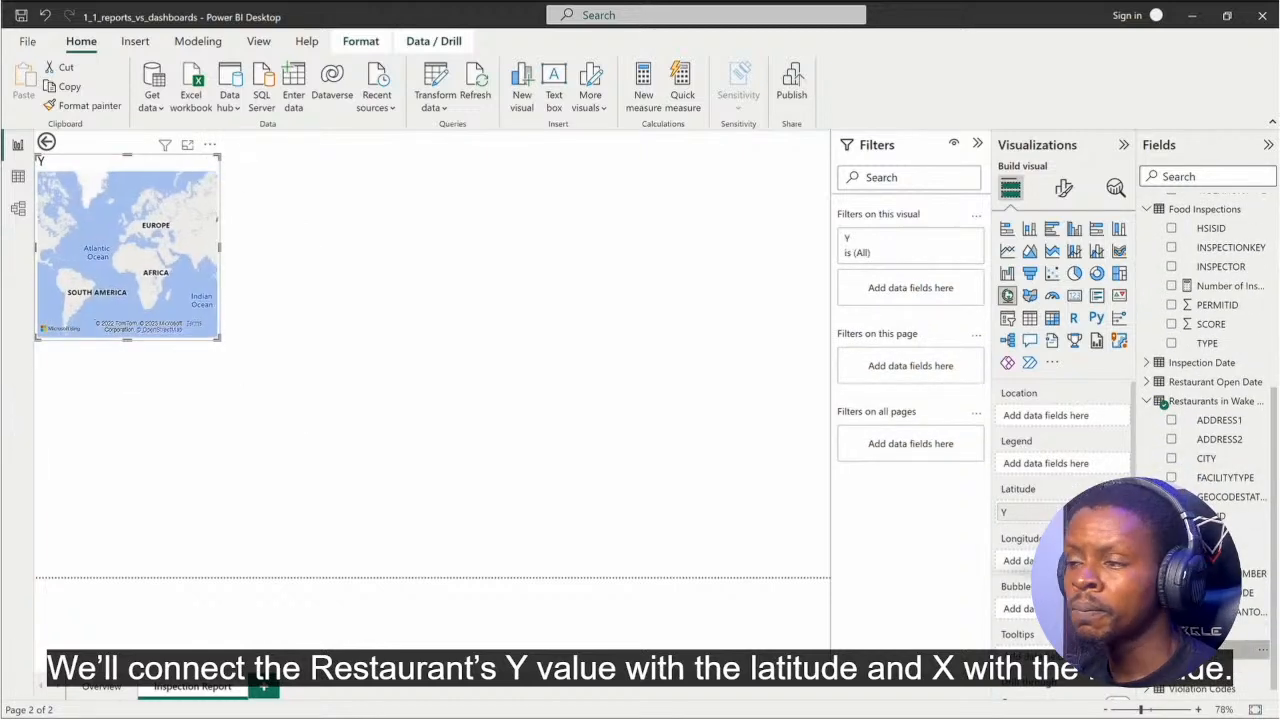
pyautogui.click(1171, 649)
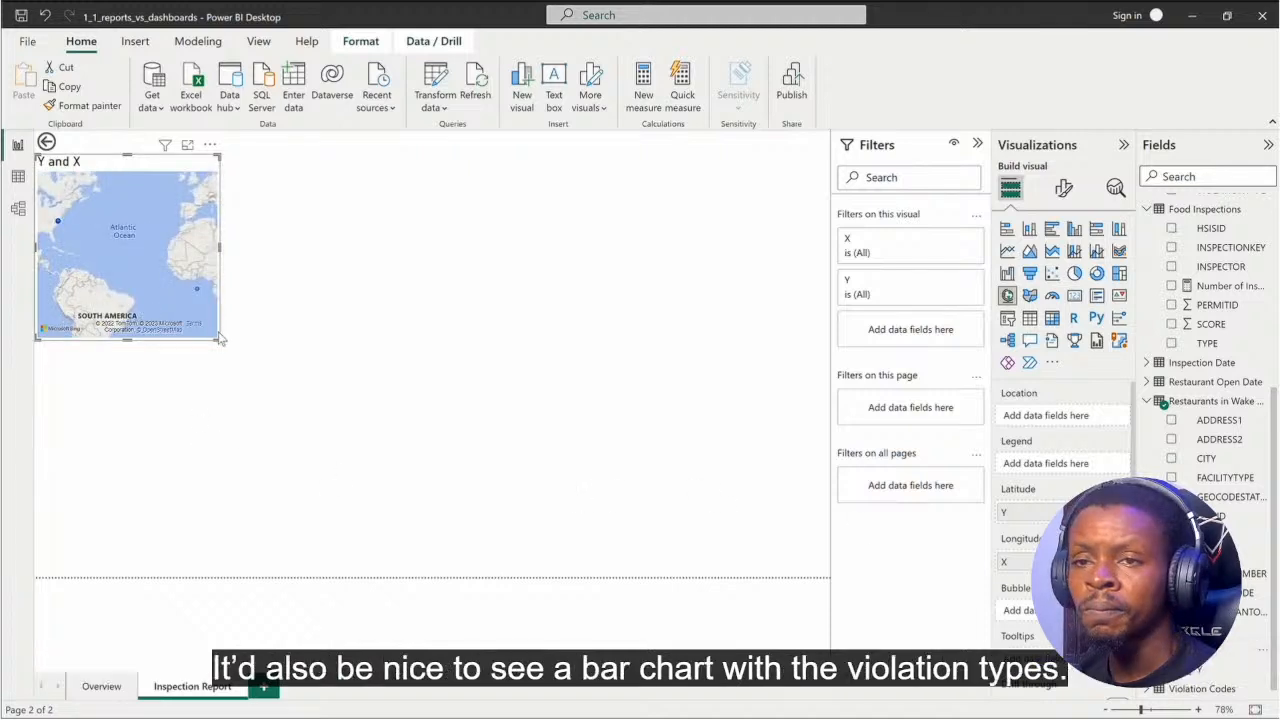
pyautogui.moveTo(218, 338); pyautogui.dragTo(401, 577)
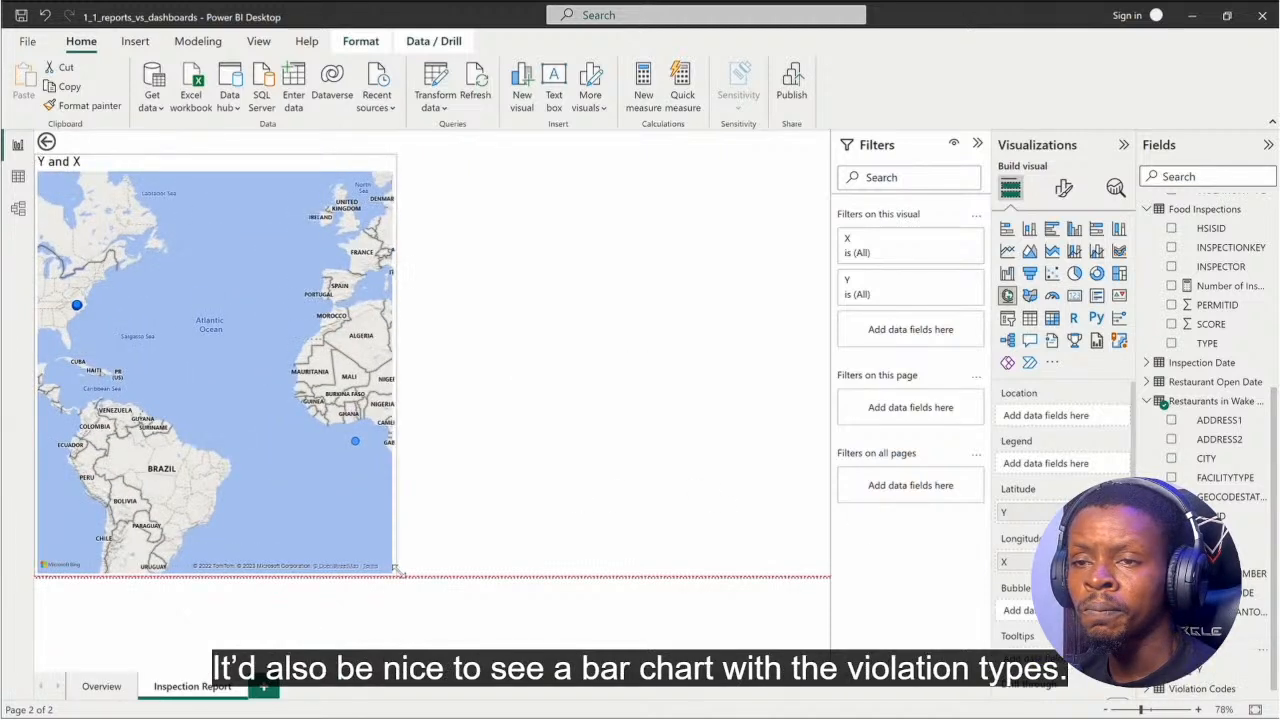
# Step: Add a clustered bar chart of Number of Violations by VIOLATIONCODE beside the map, with SHORTDESC as a tooltip
pyautogui.click(1051, 228)
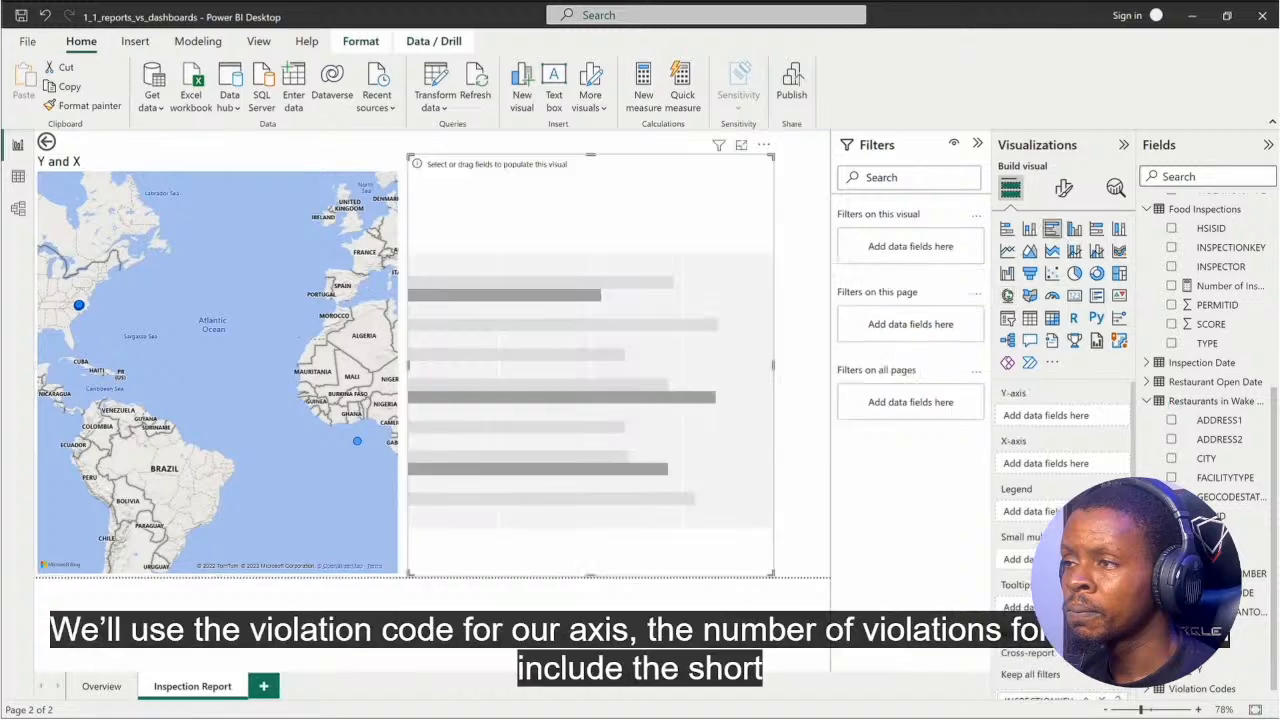
pyautogui.moveTo(1224, 321); pyautogui.dragTo(1055, 465)
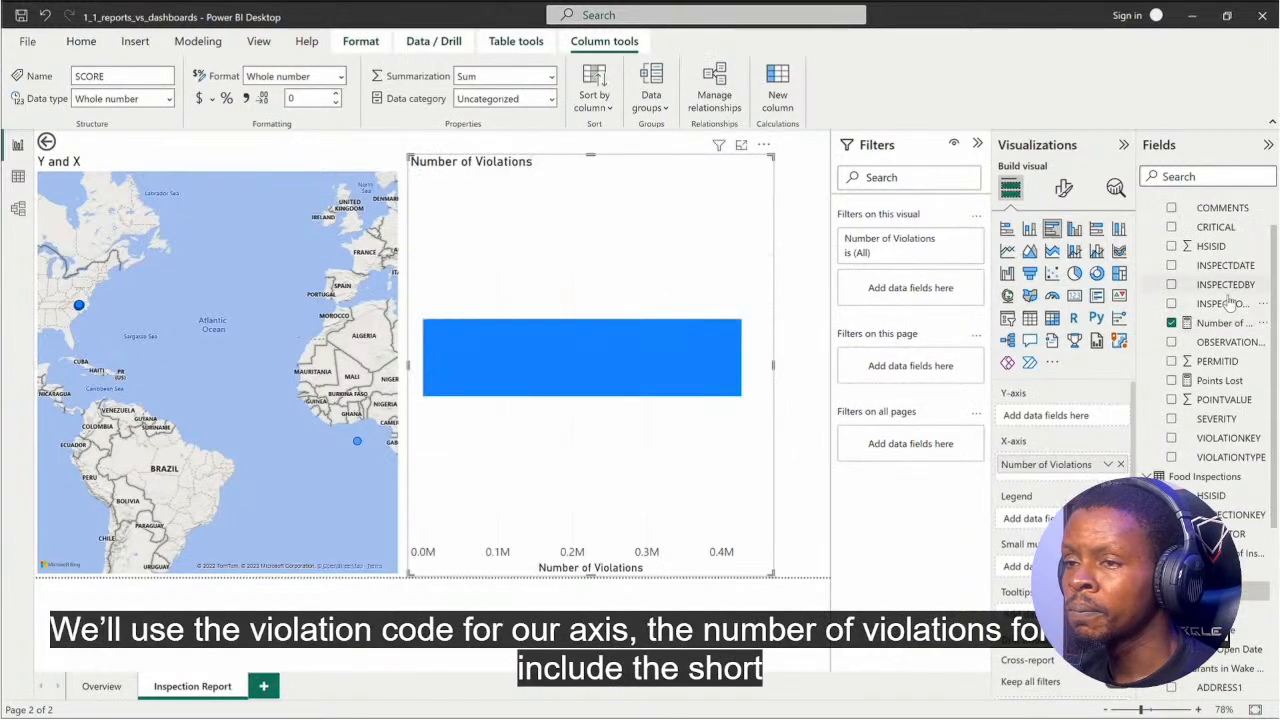
pyautogui.scroll(1, 1212, 340)
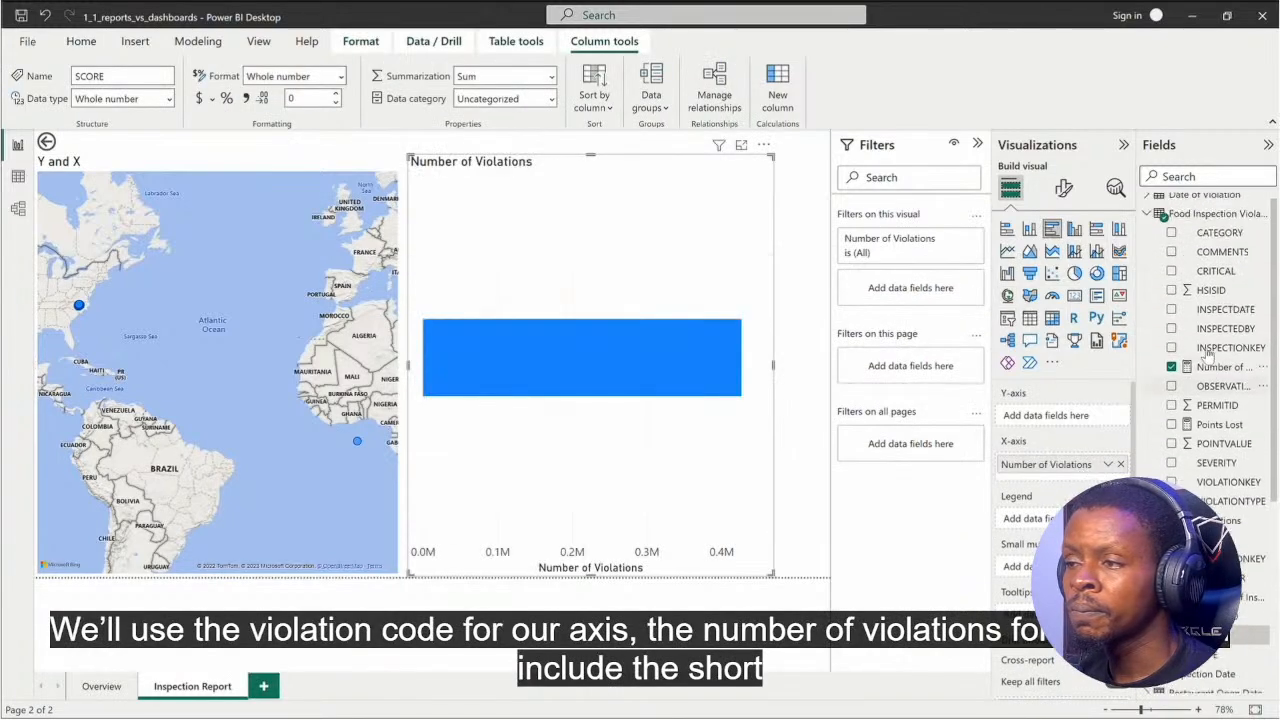
pyautogui.click(1147, 223)
pyautogui.click(1148, 434)
pyautogui.moveTo(1226, 549); pyautogui.dragTo(1100, 429)
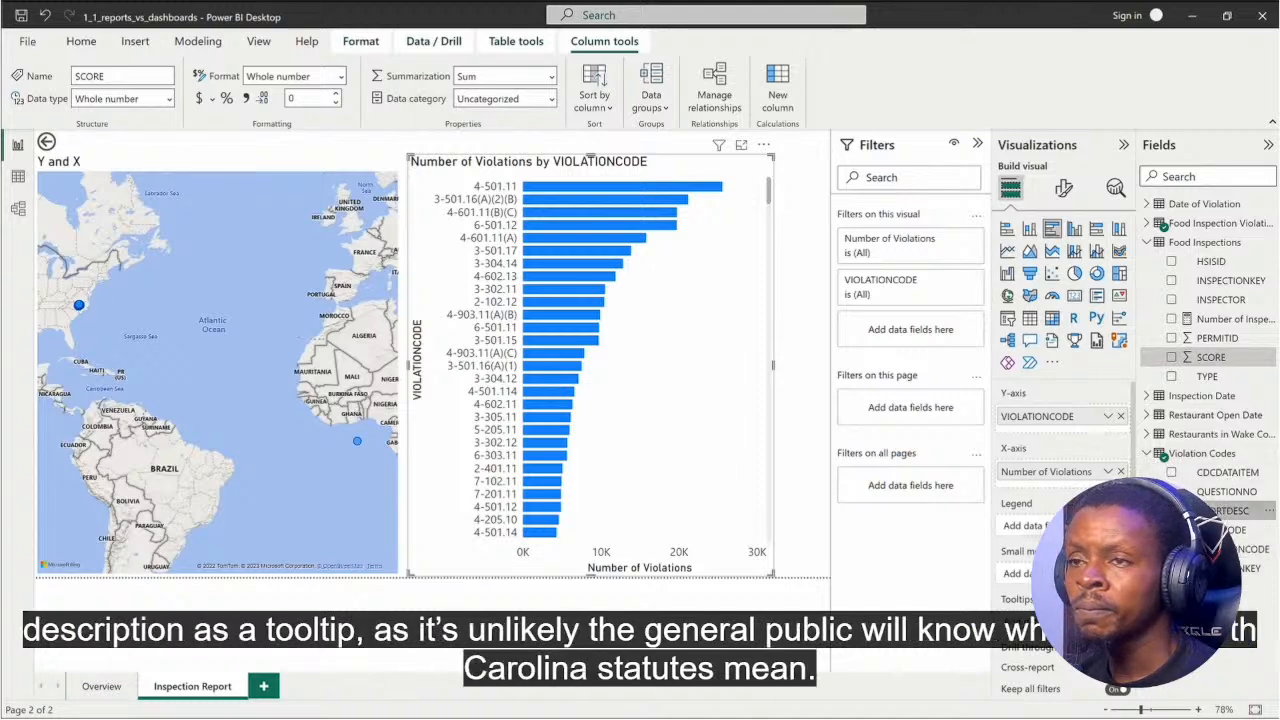
pyautogui.moveTo(1229, 511); pyautogui.dragTo(1062, 622)
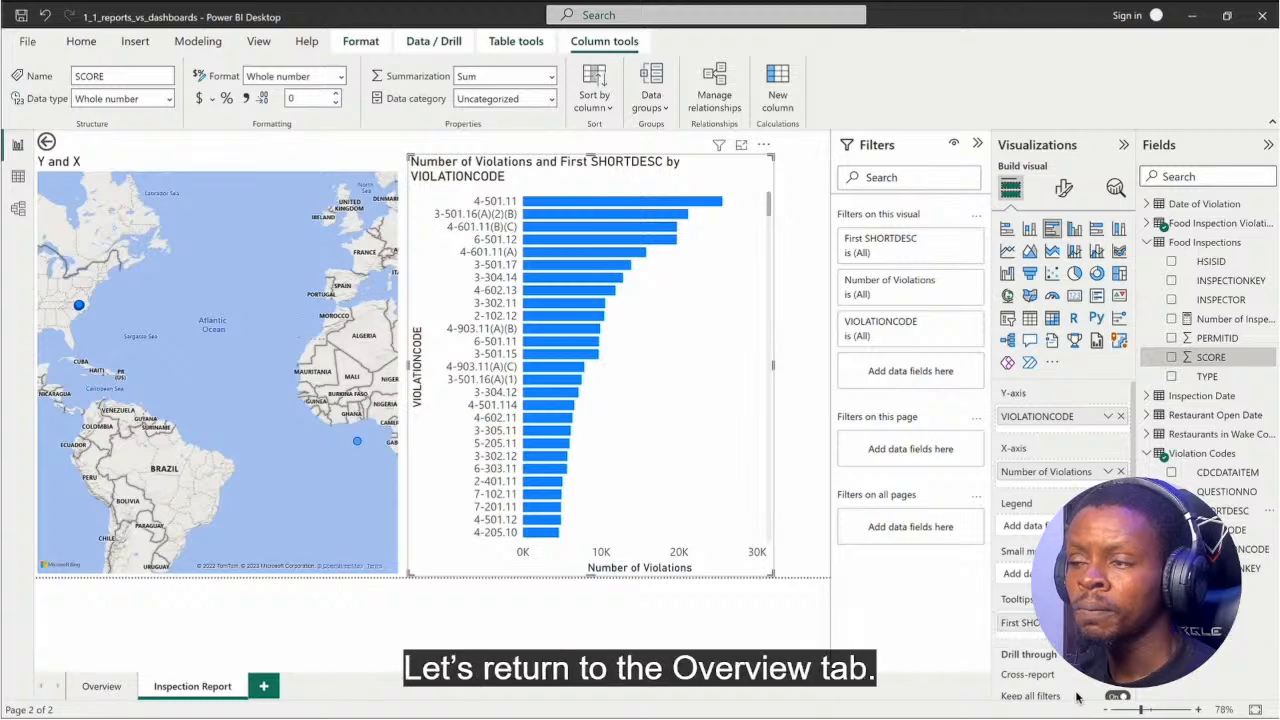
# Step: On the Overview page, sort the inspection table by DateInt descending and add INSPECTIONKEY from Food Inspections as its last column
pyautogui.click(101, 686)
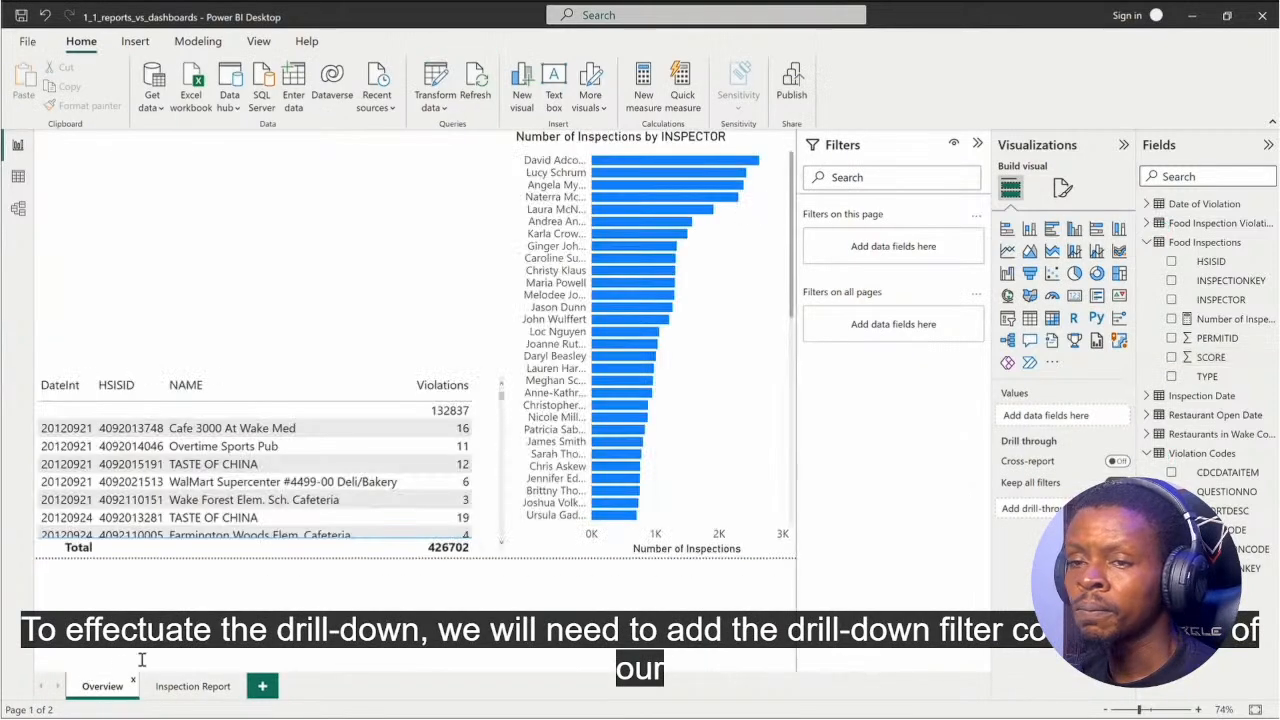
pyautogui.click(44, 393)
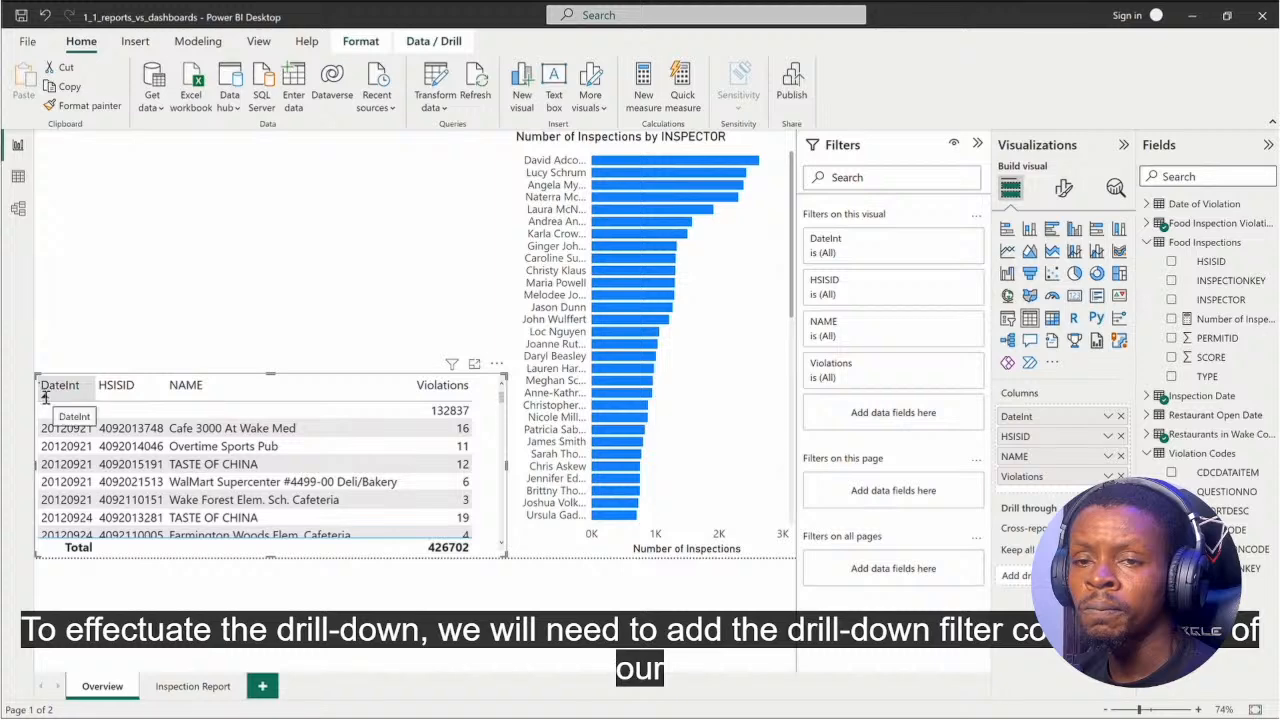
pyautogui.click(52, 387)
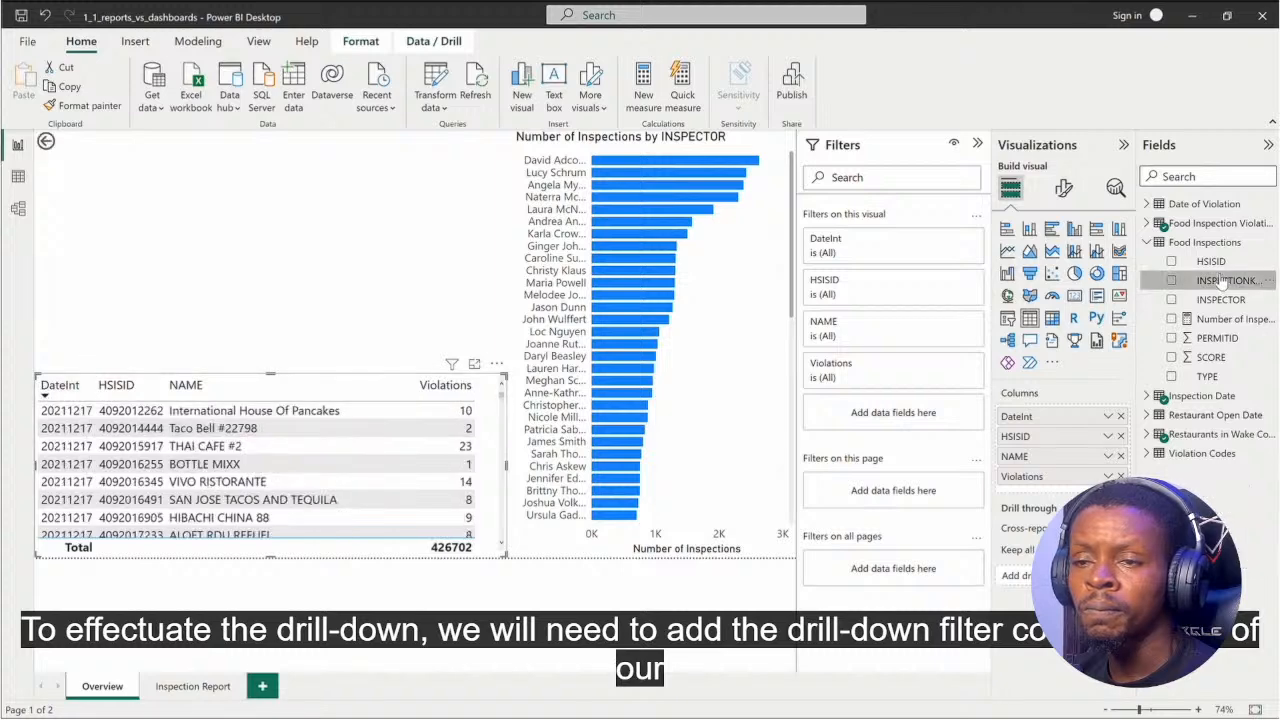
pyautogui.moveTo(1224, 285); pyautogui.dragTo(1076, 485)
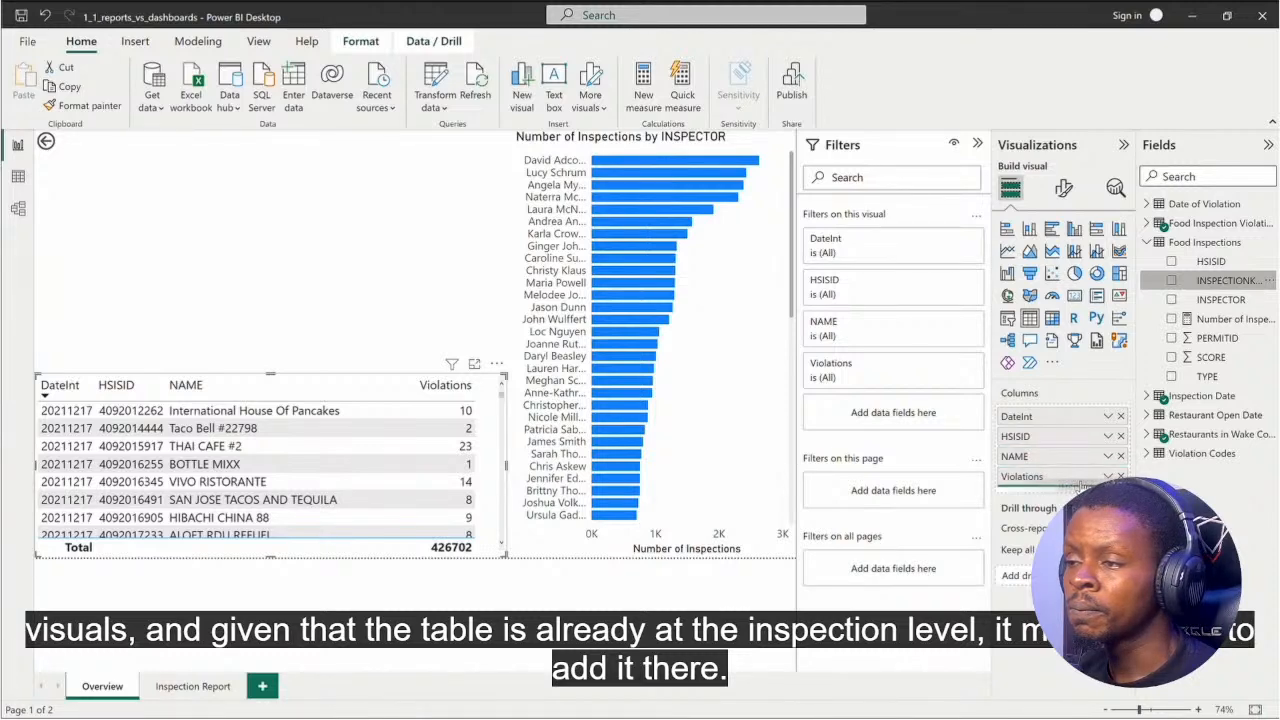
pyautogui.moveTo(1080, 485); pyautogui.dragTo(1080, 490)
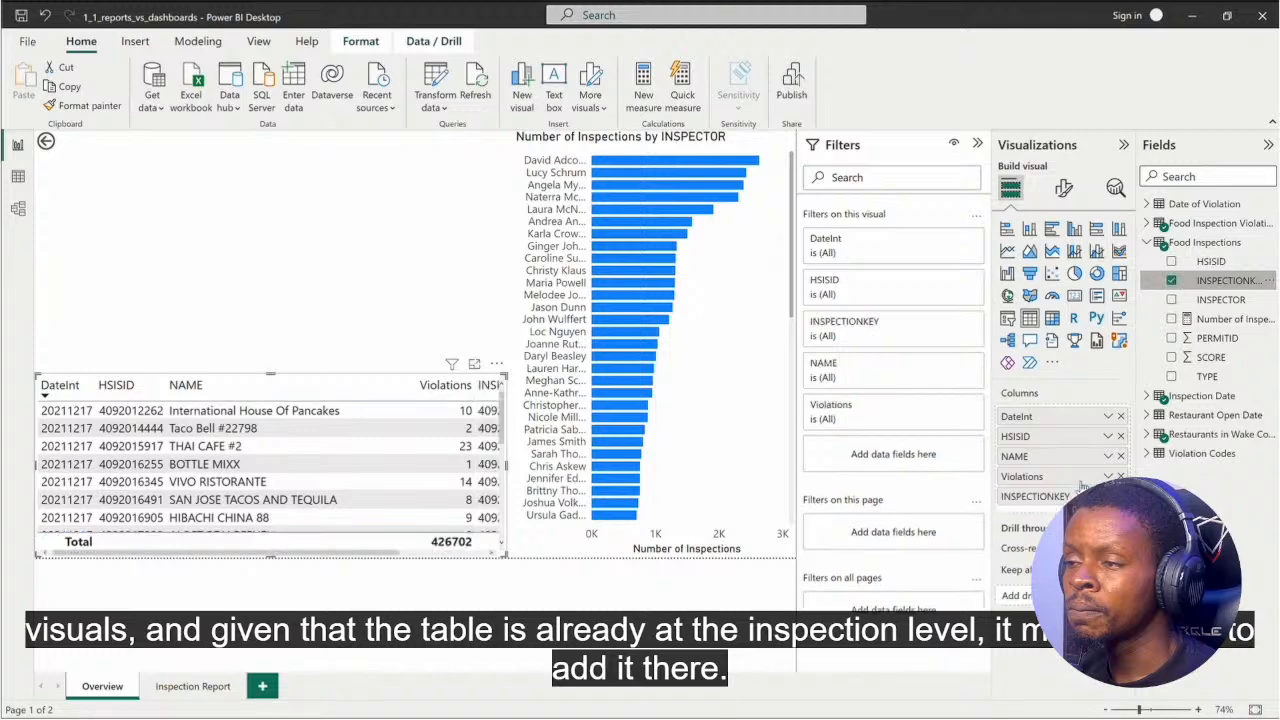
# Step: Drill through from the Taco Bell #22798 row to the Inspection Report page, then return to the Overview page
pyautogui.rightClick(323, 434)
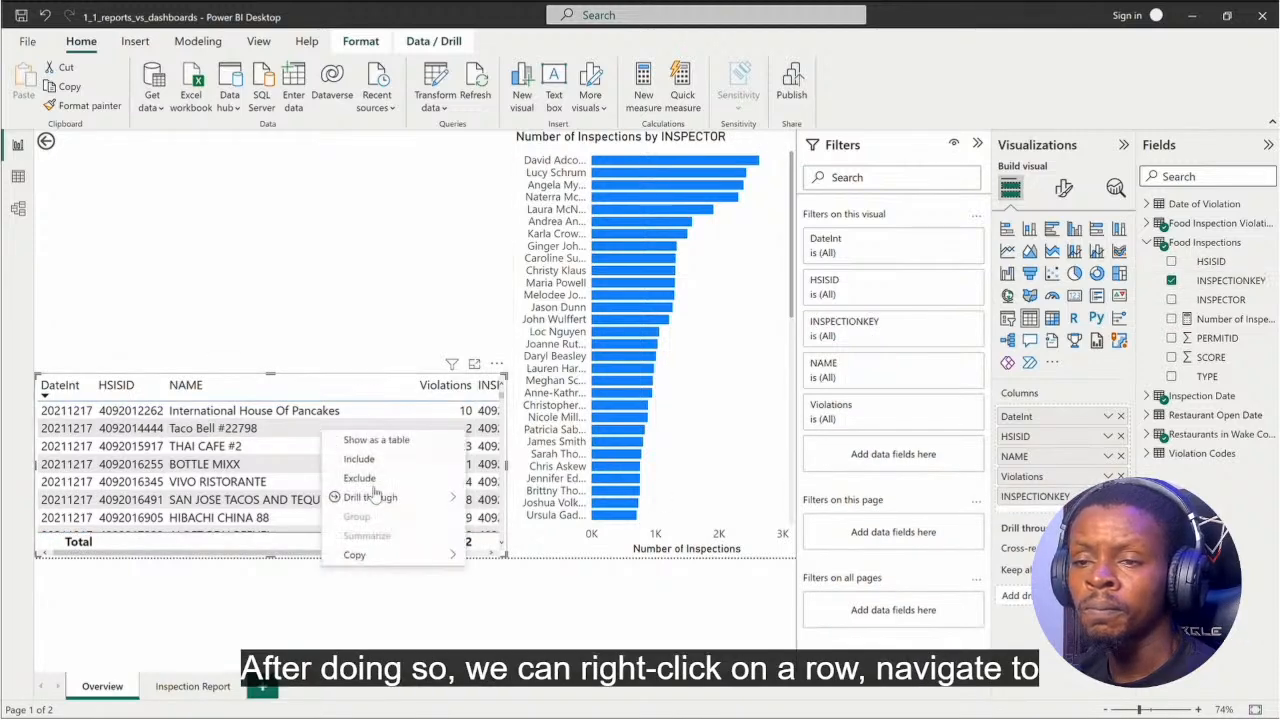
pyautogui.moveTo(385, 497)
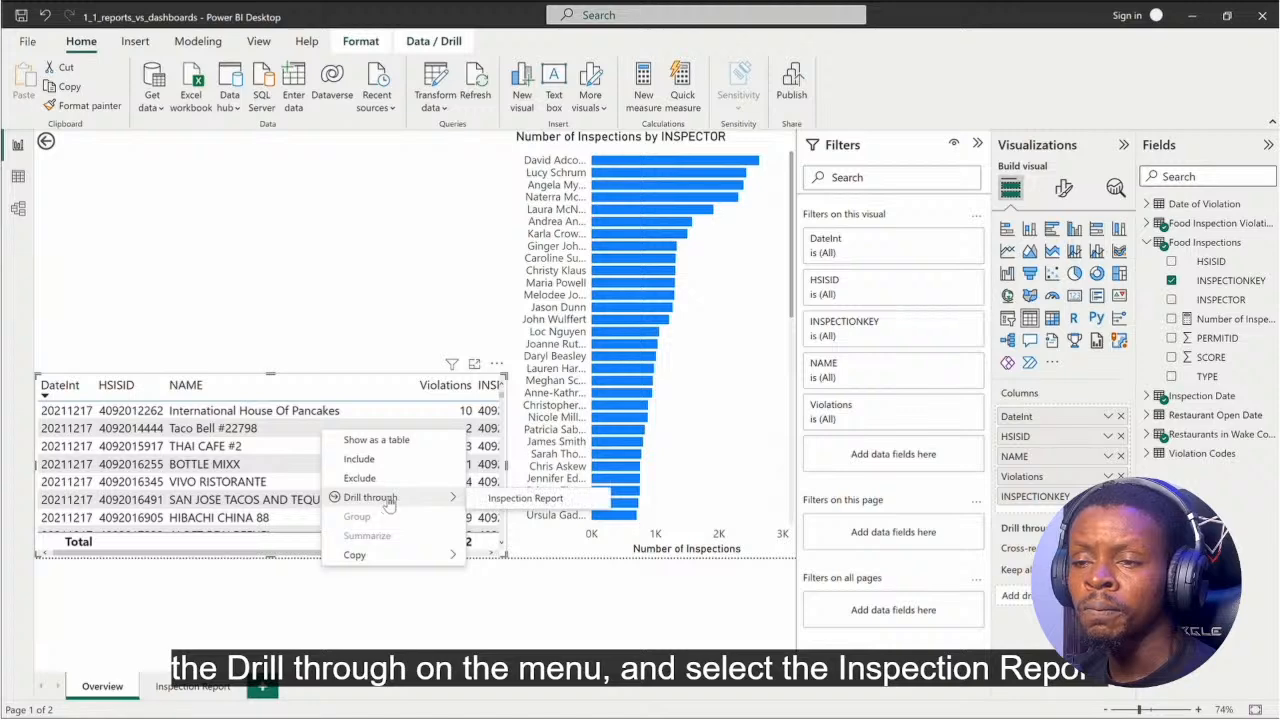
pyautogui.click(505, 505)
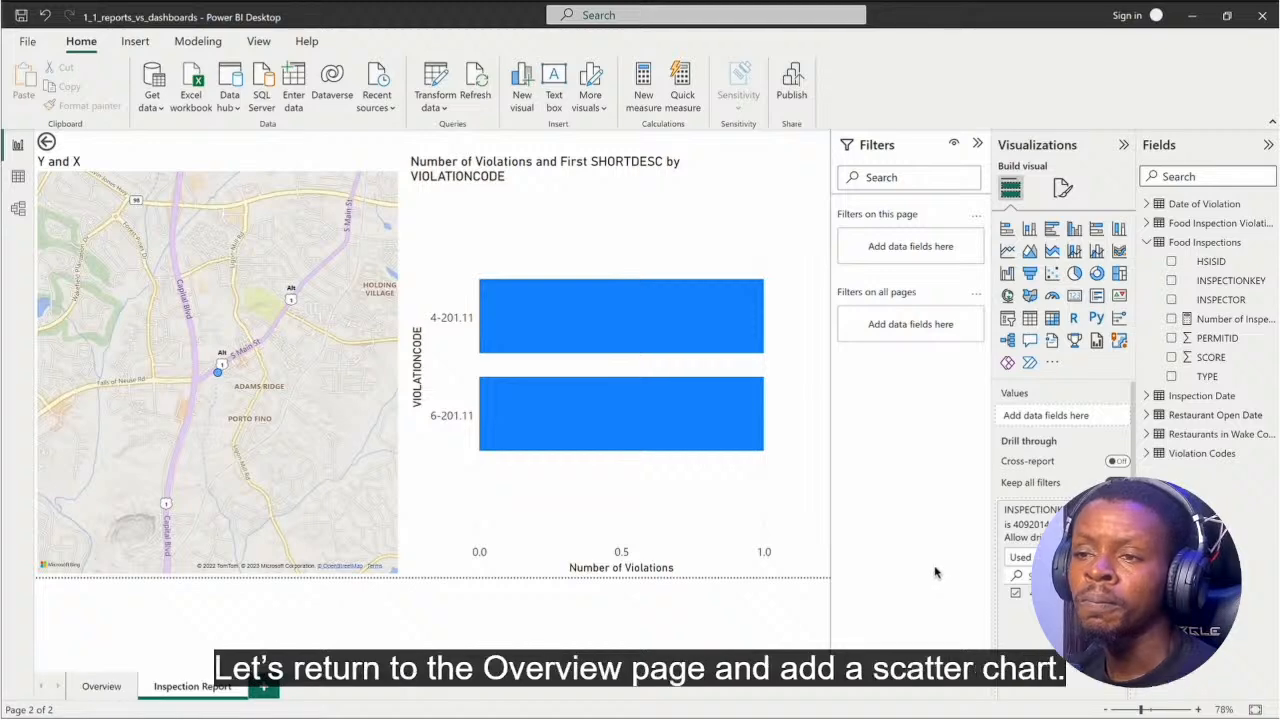
pyautogui.click(124, 694)
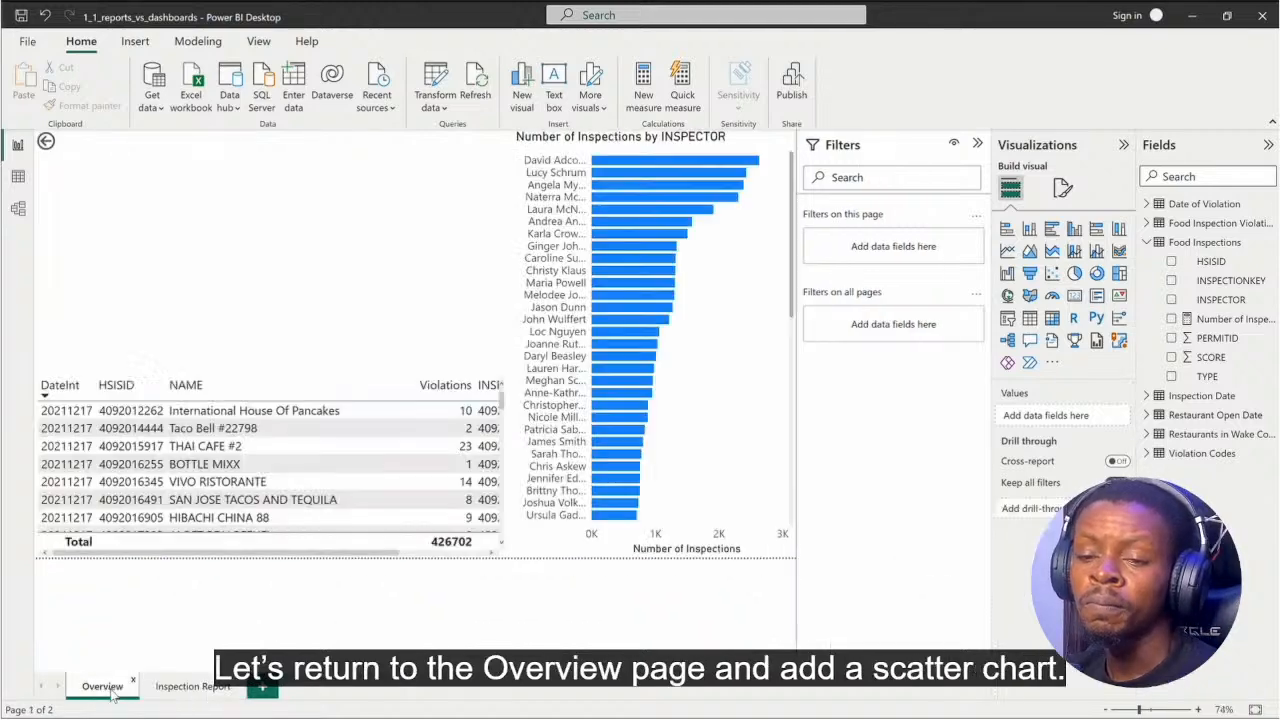
# Step: Add a scatter chart with Number of Inspections on X, average SCORE on Y, FACILITYTYPE as legend and count of restaurant HSISID as size
pyautogui.click(1052, 273)
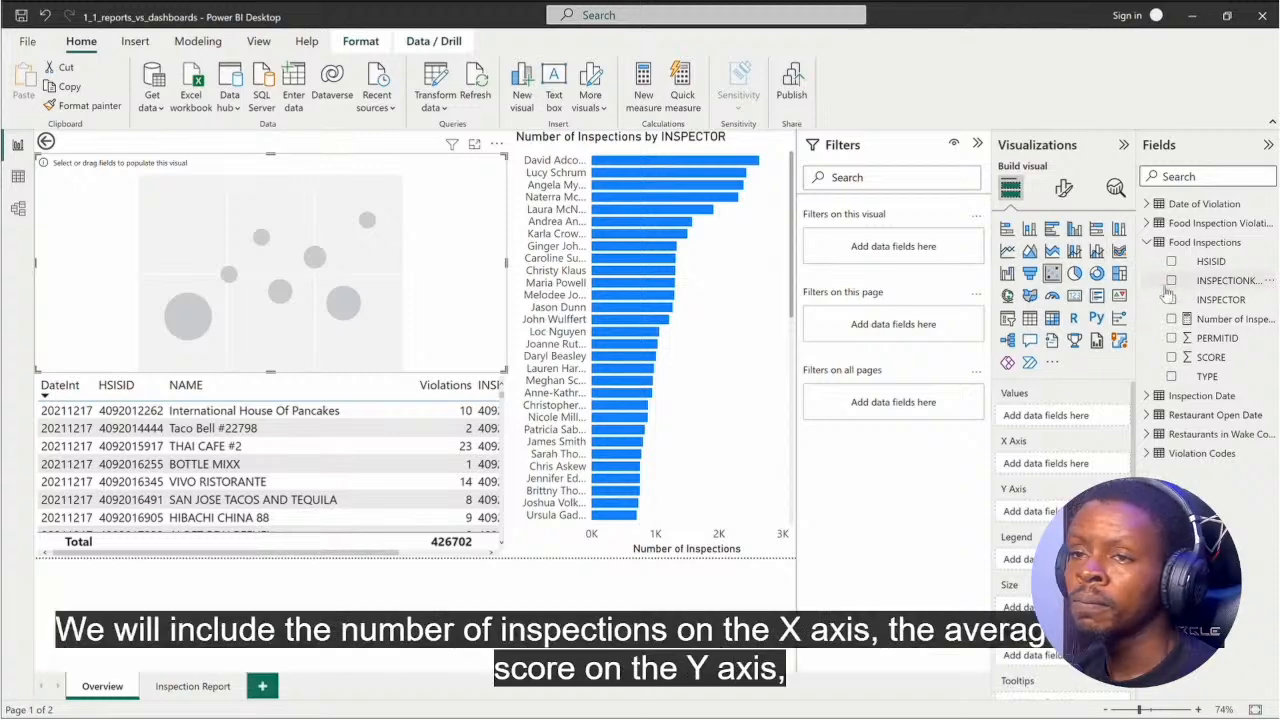
pyautogui.click(1172, 319)
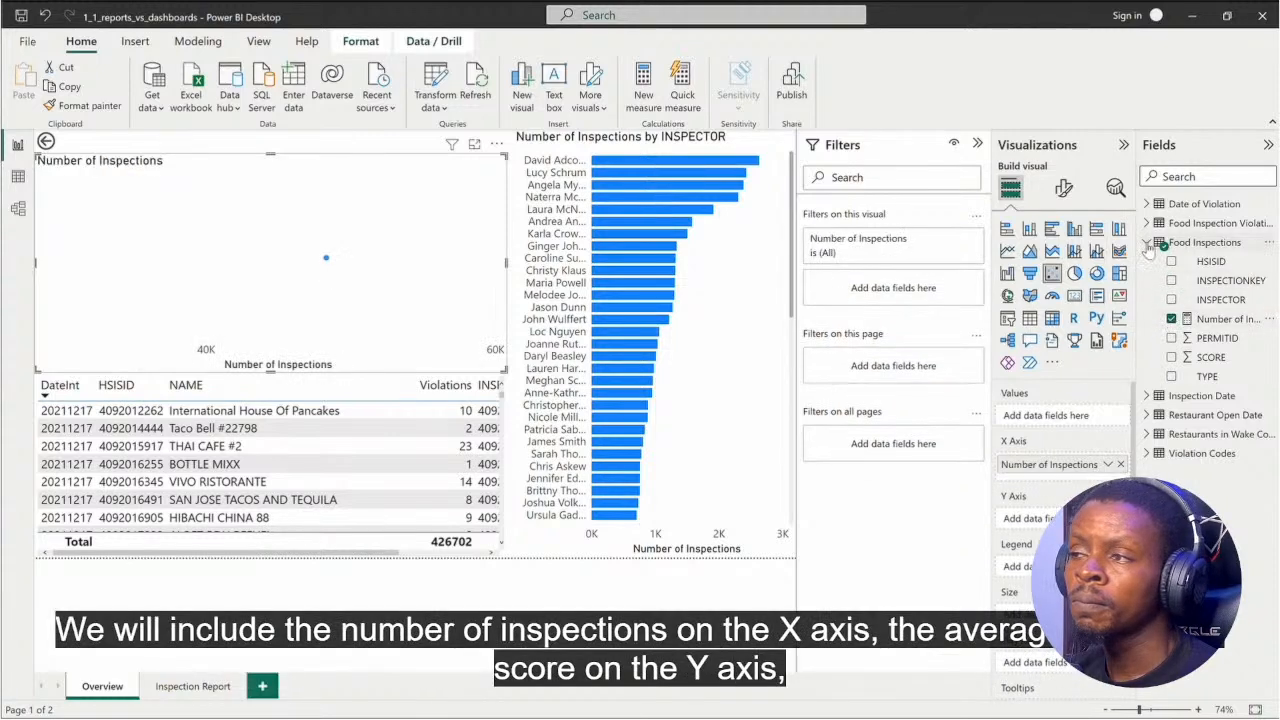
pyautogui.click(1171, 357)
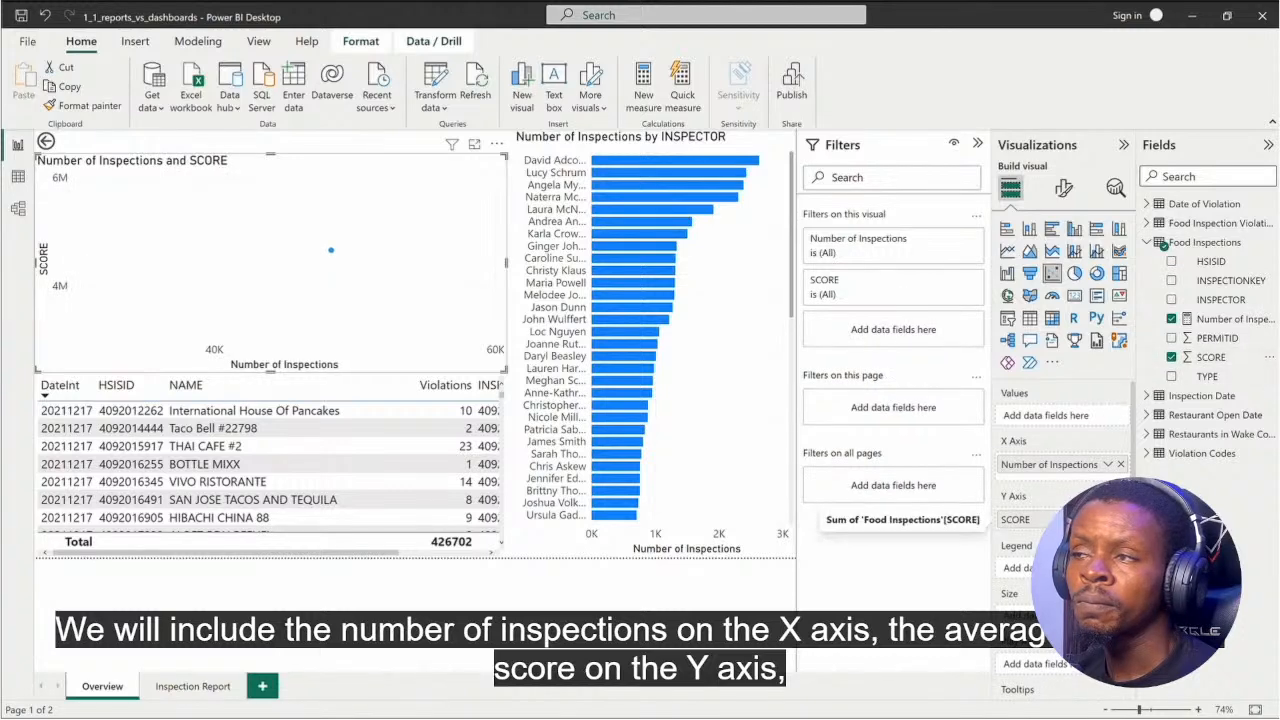
pyautogui.click(1108, 519)
pyautogui.click(1194, 345)
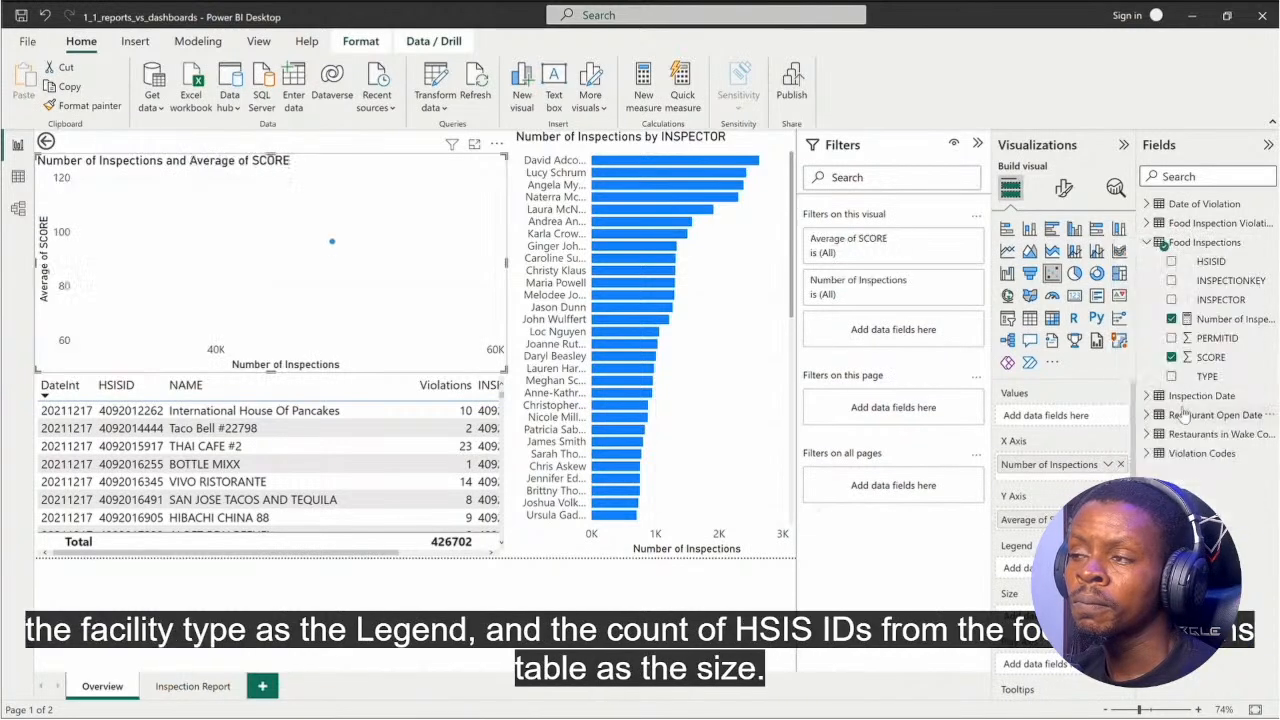
pyautogui.click(1215, 299)
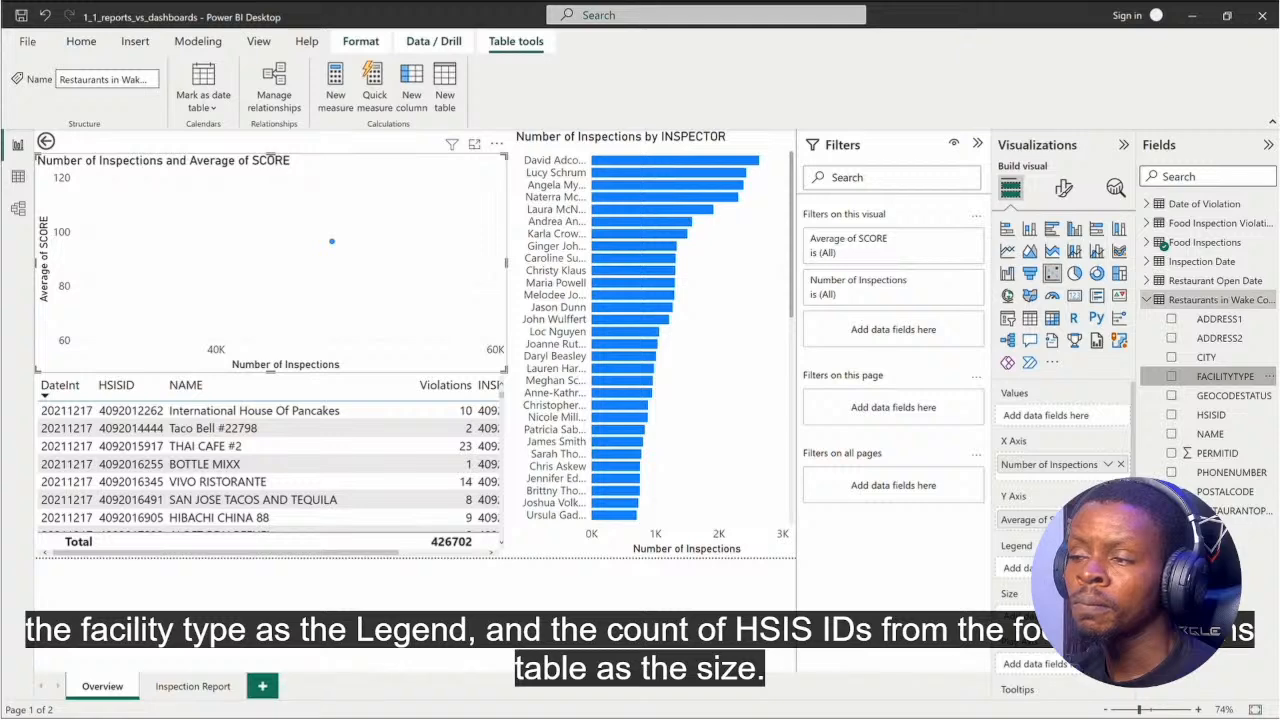
pyautogui.click(1225, 376)
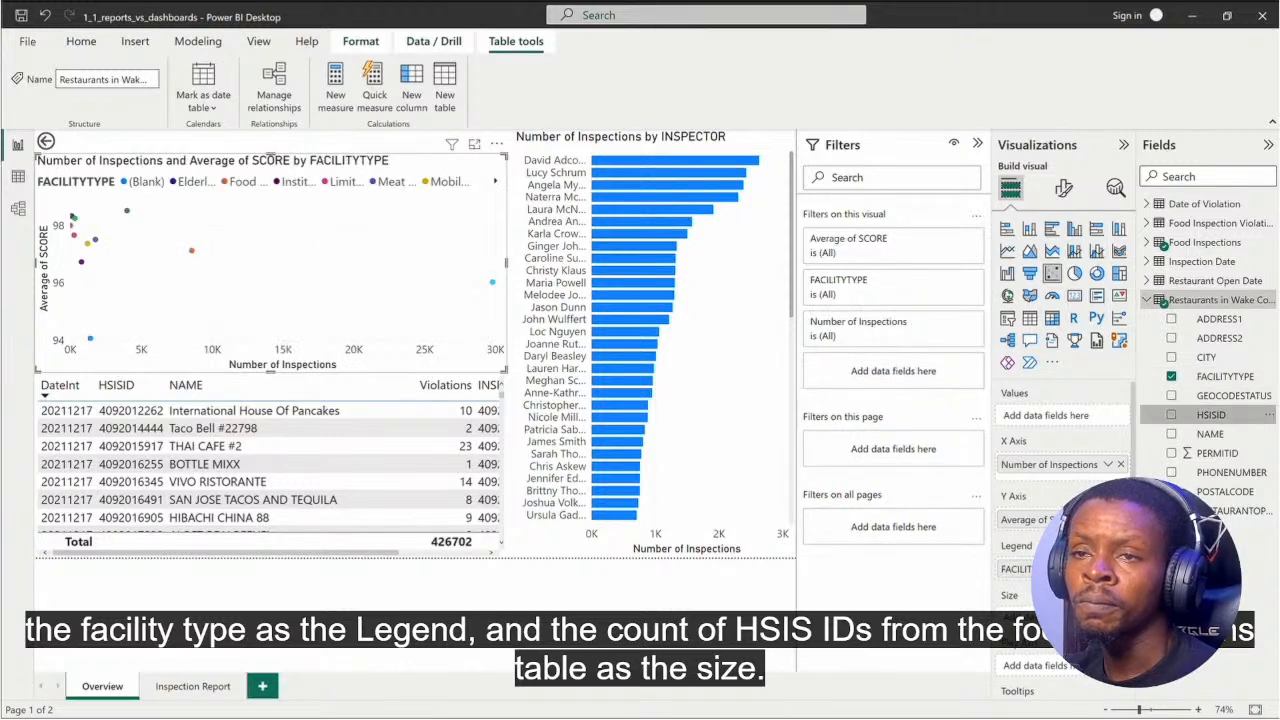
pyautogui.click(1171, 414)
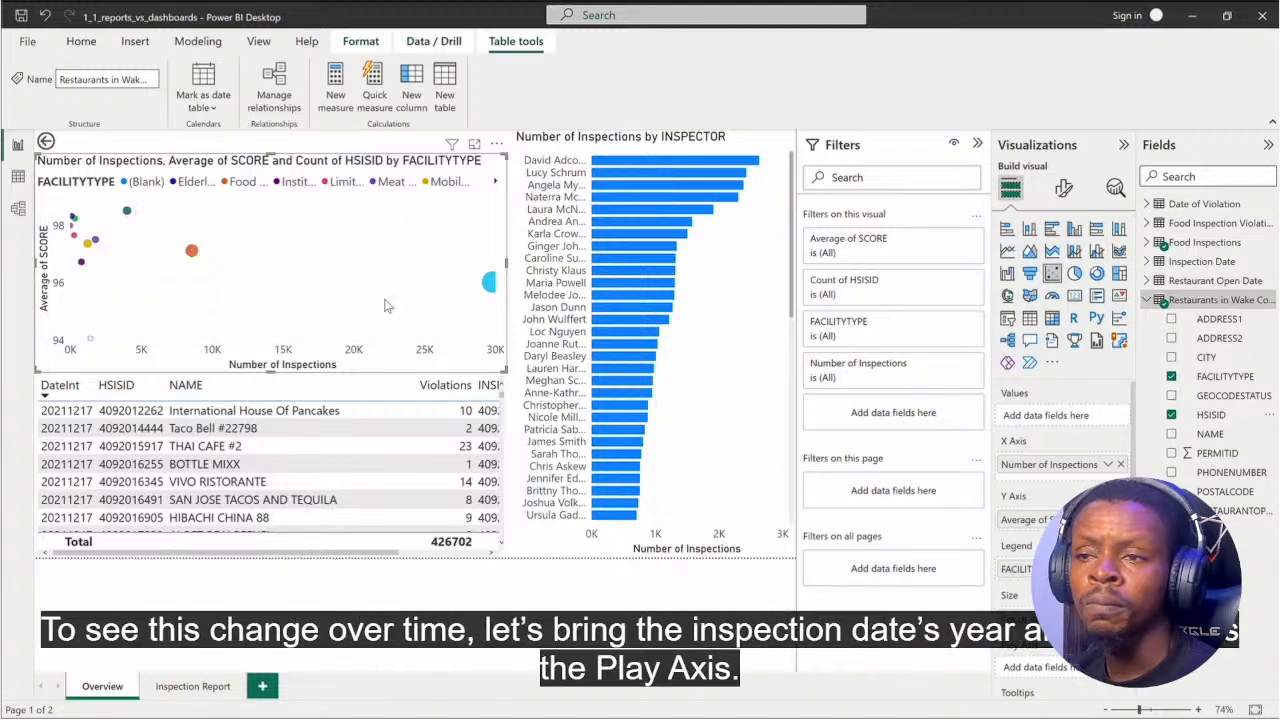
# Step: Set Year and Quarter from the Inspection Date table as the scatter chart's play axis
pyautogui.click(1147, 299)
pyautogui.click(1147, 261)
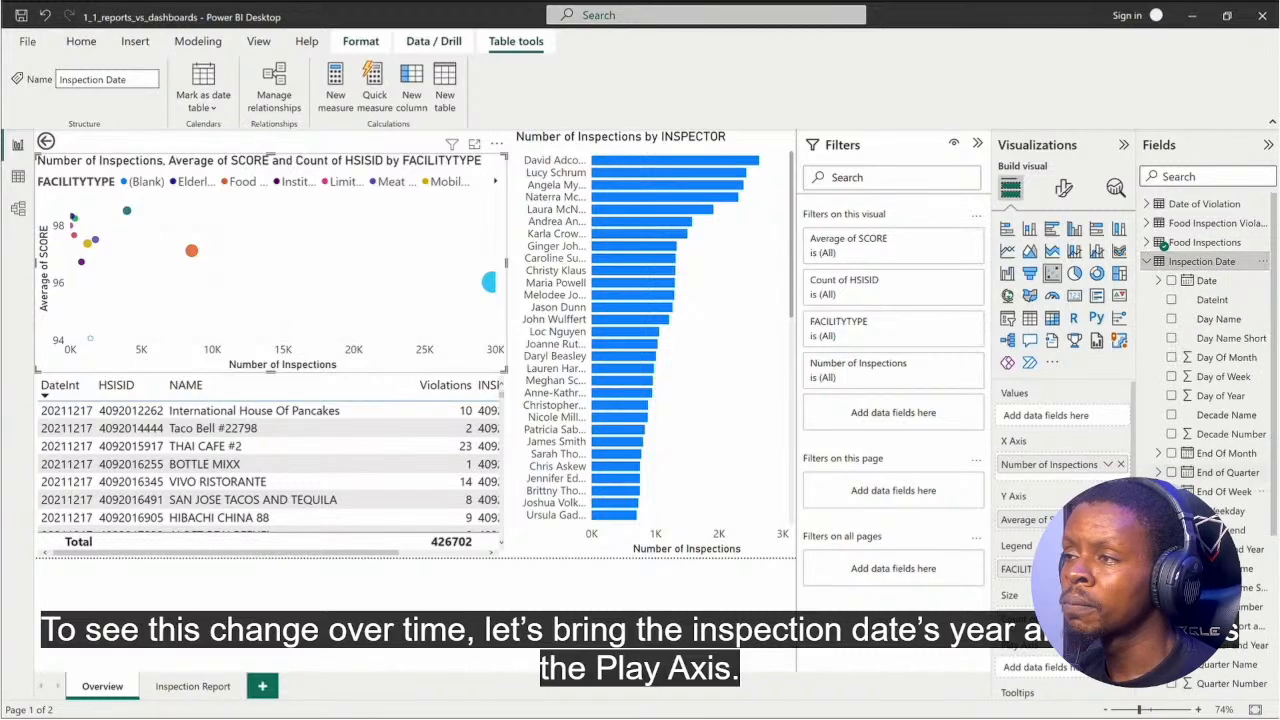
pyautogui.scroll(-3, 1215, 480)
pyautogui.moveTo(1225, 607); pyautogui.dragTo(1081, 676)
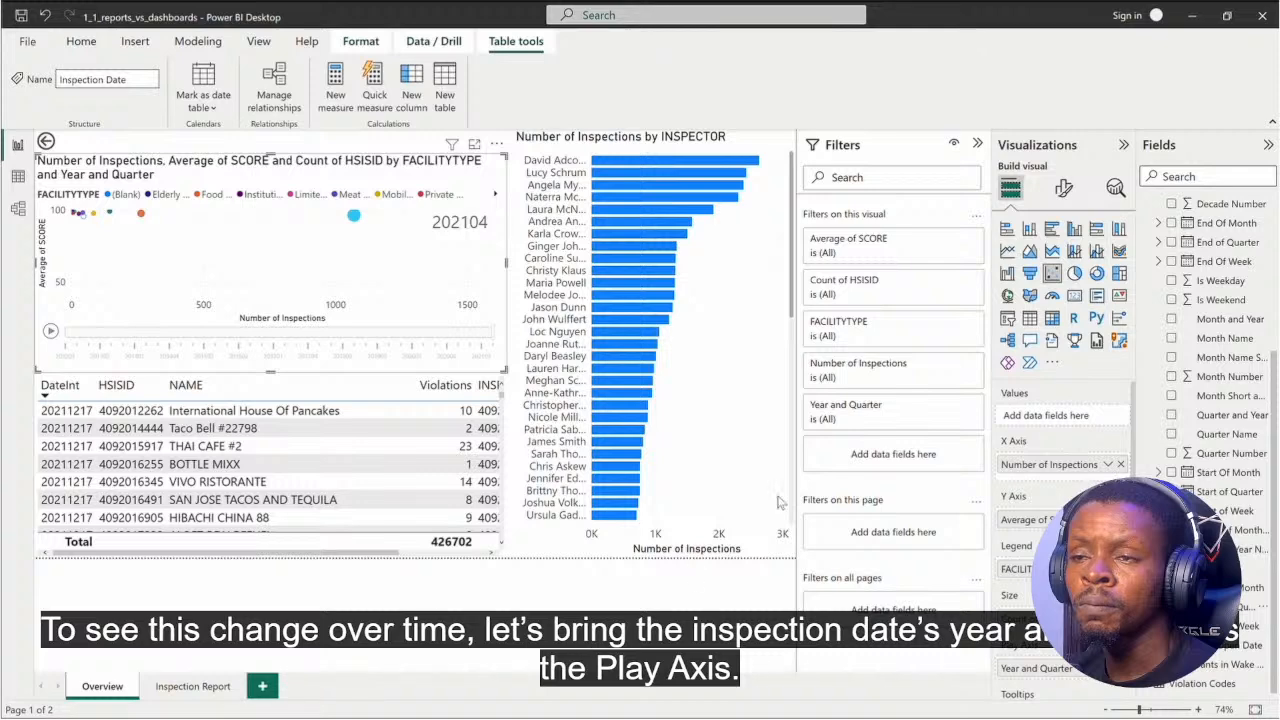
# Step: Set the scatter chart's Y-axis range to a minimum of 90 and maximum of 101, and play its animation
pyautogui.click(1063, 188)
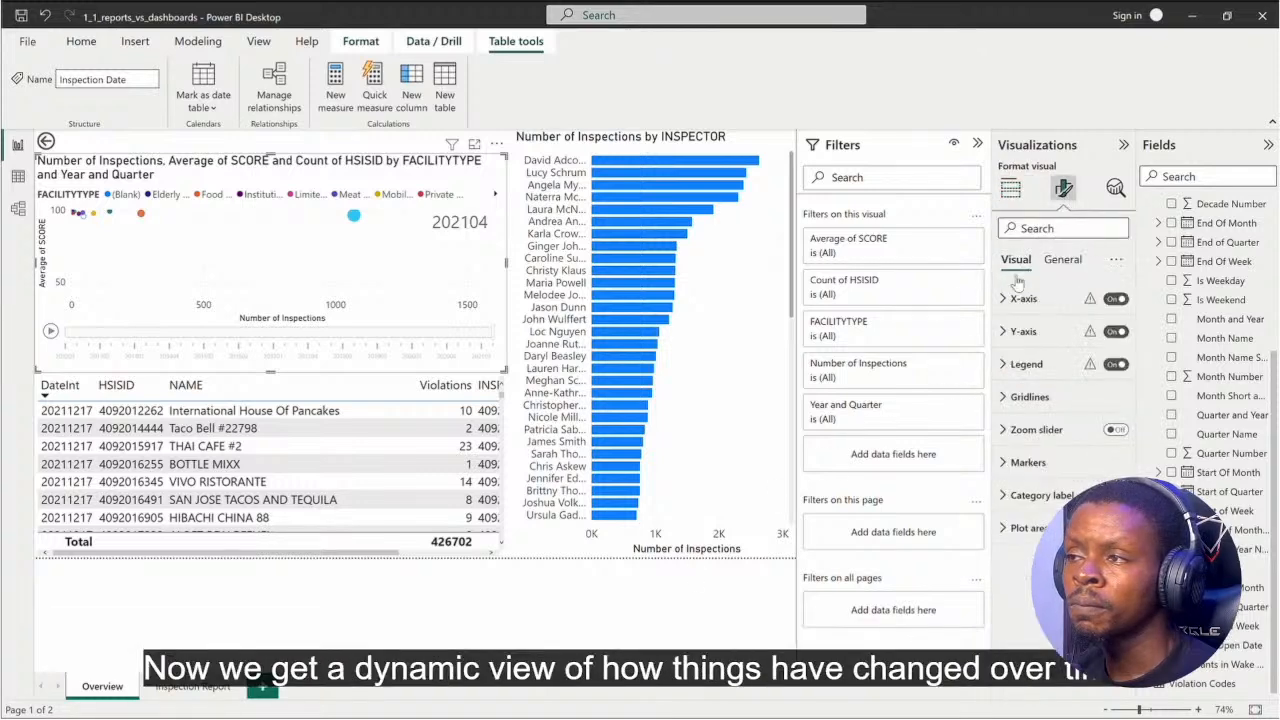
pyautogui.click(1001, 334)
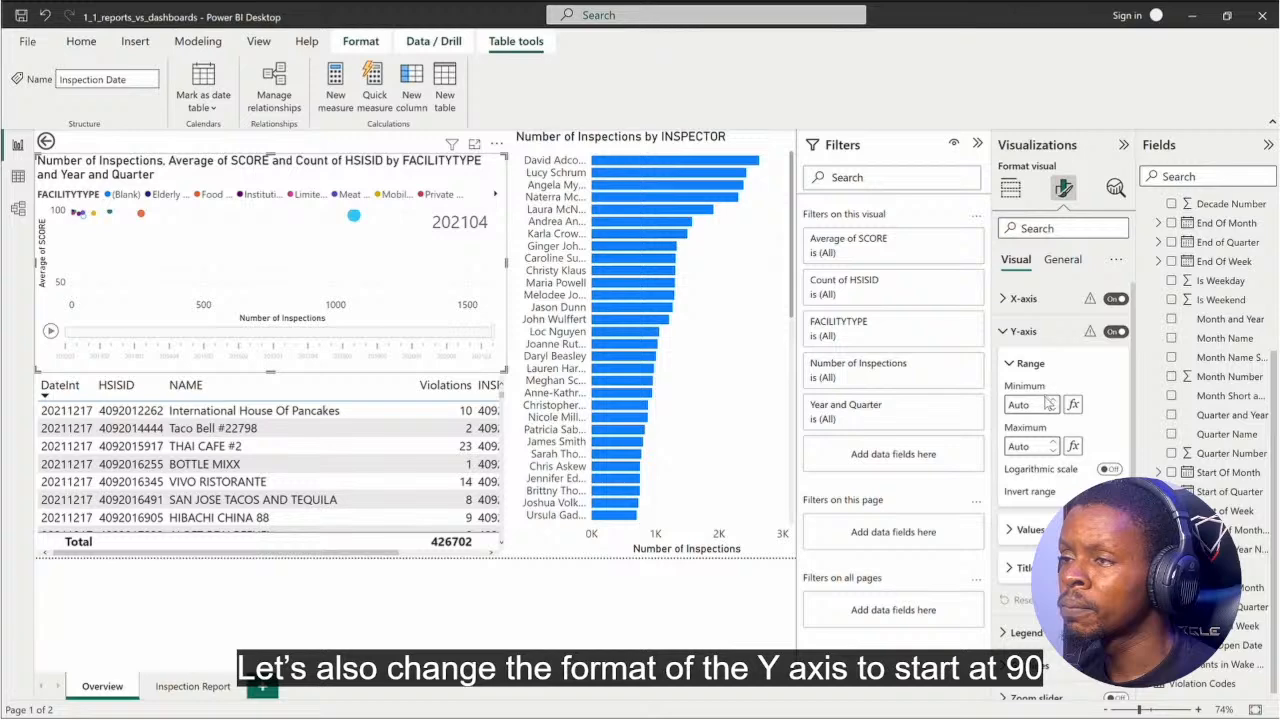
pyautogui.click(1034, 404)
pyautogui.write('9')
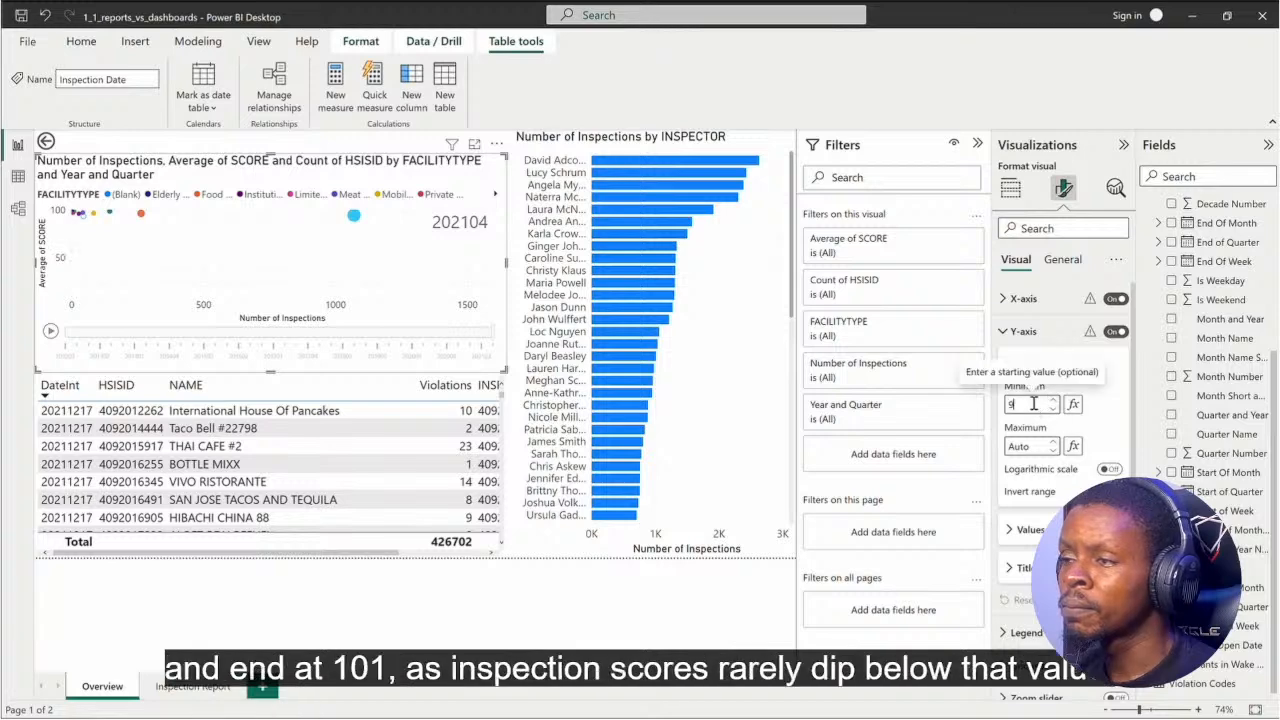
pyautogui.write('0')
pyautogui.click(1026, 450)
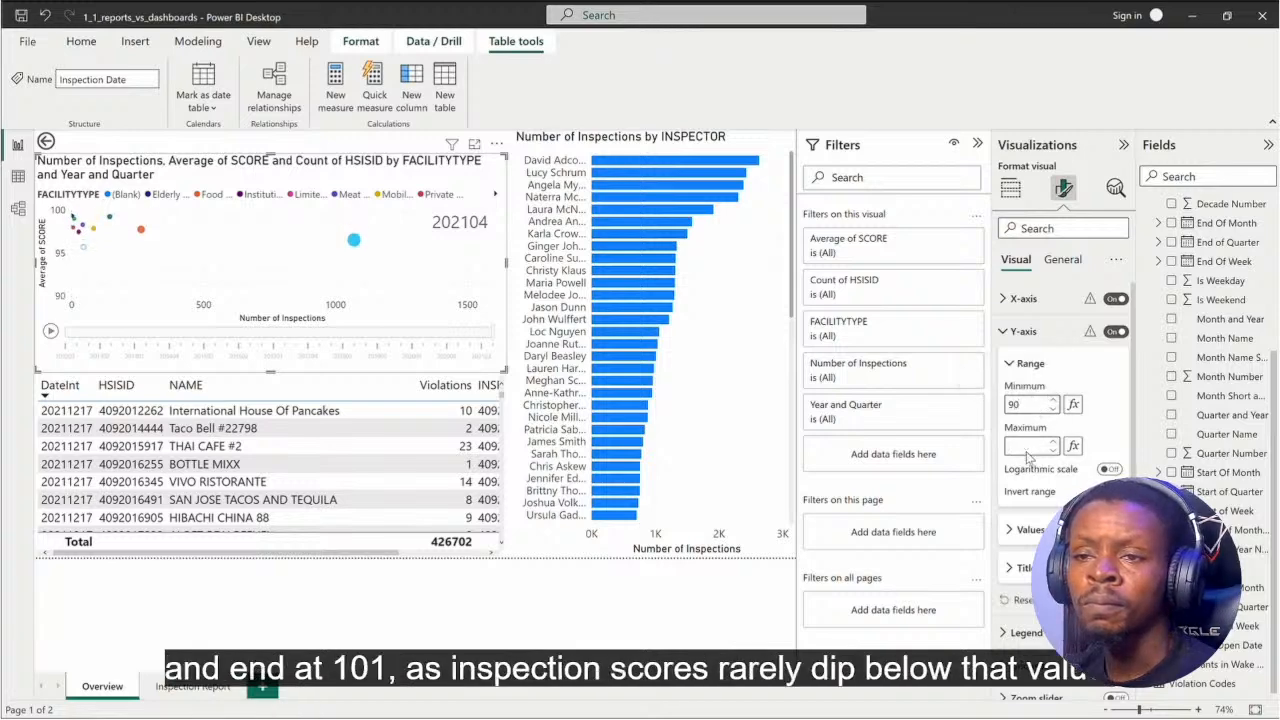
pyautogui.write('101')
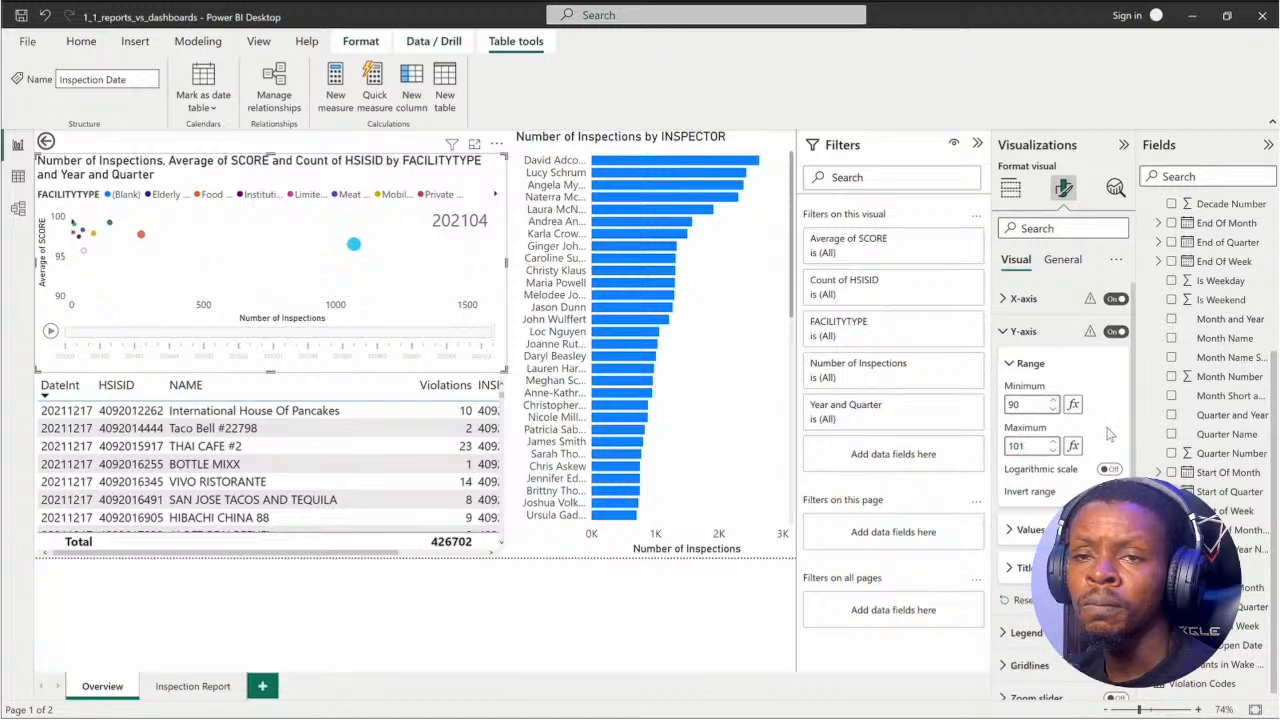
pyautogui.click(50, 331)
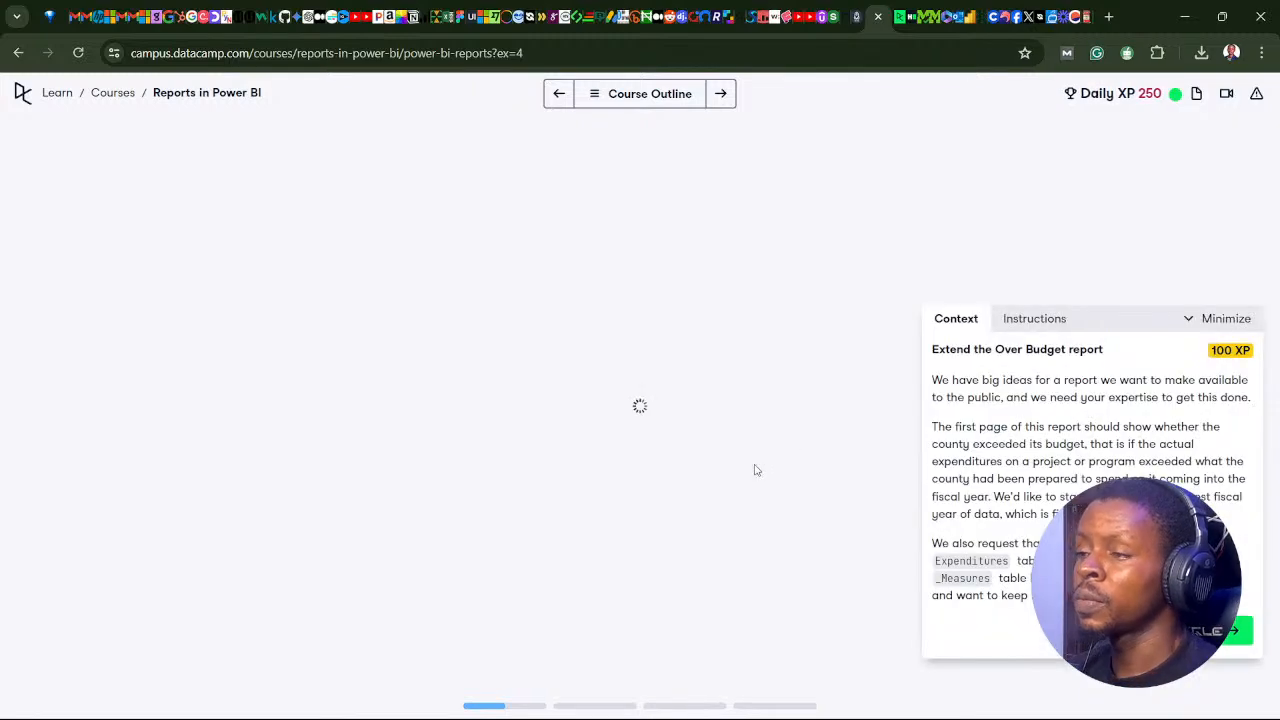
# Step: Check the DataCamp course outline and advance the Extend the Over Budget report exercise to instruction 2, moving its panel near the page centre
pyautogui.click(598, 99)
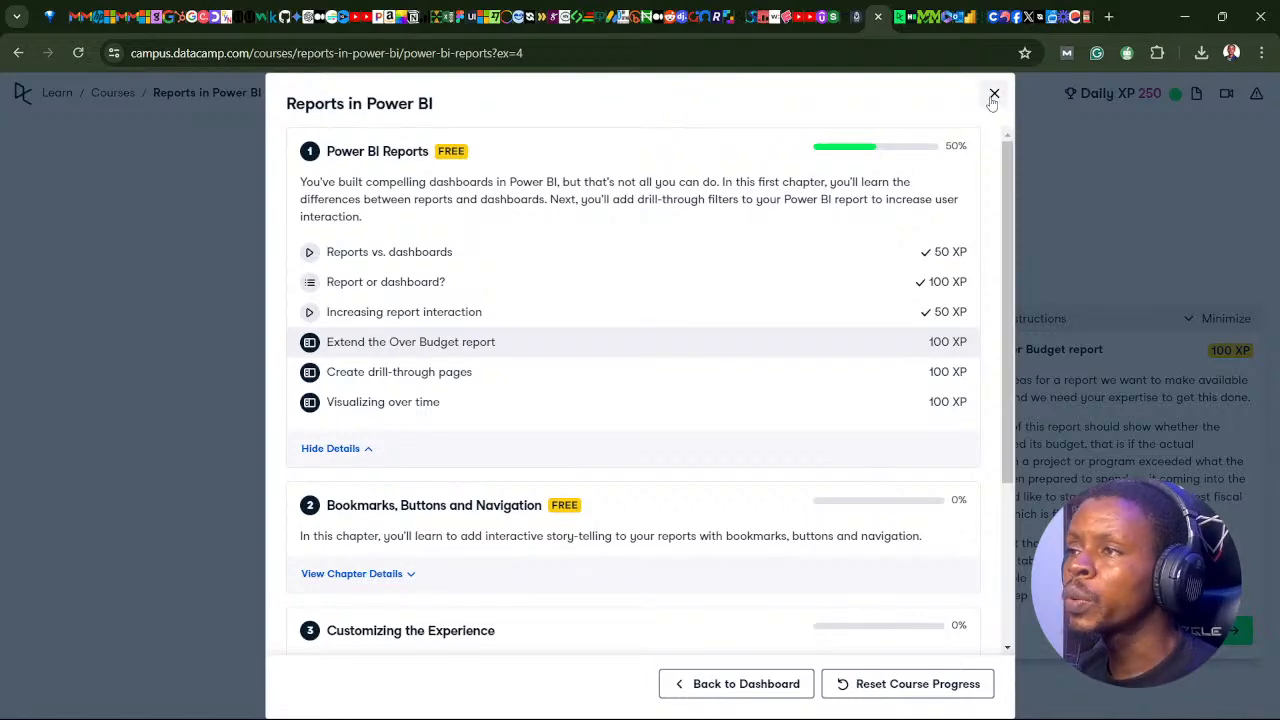
pyautogui.click(994, 94)
pyautogui.moveTo(1086, 330); pyautogui.dragTo(581, 283)
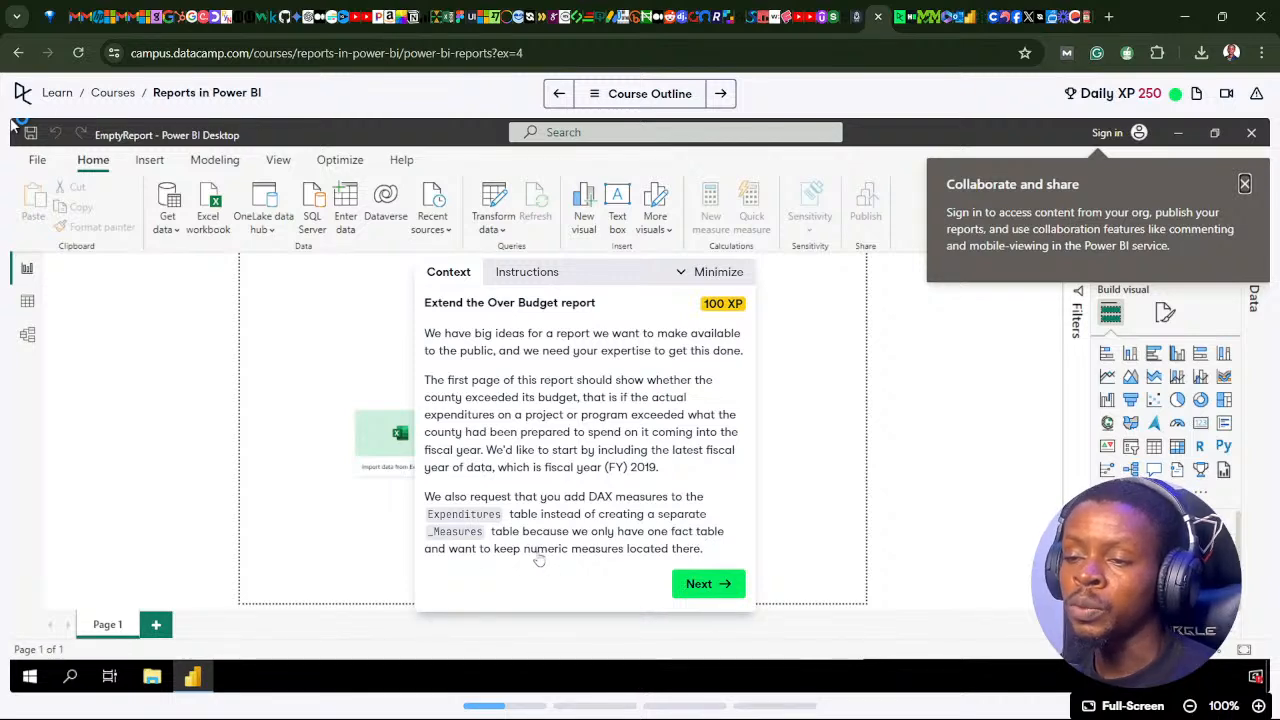
pyautogui.click(700, 584)
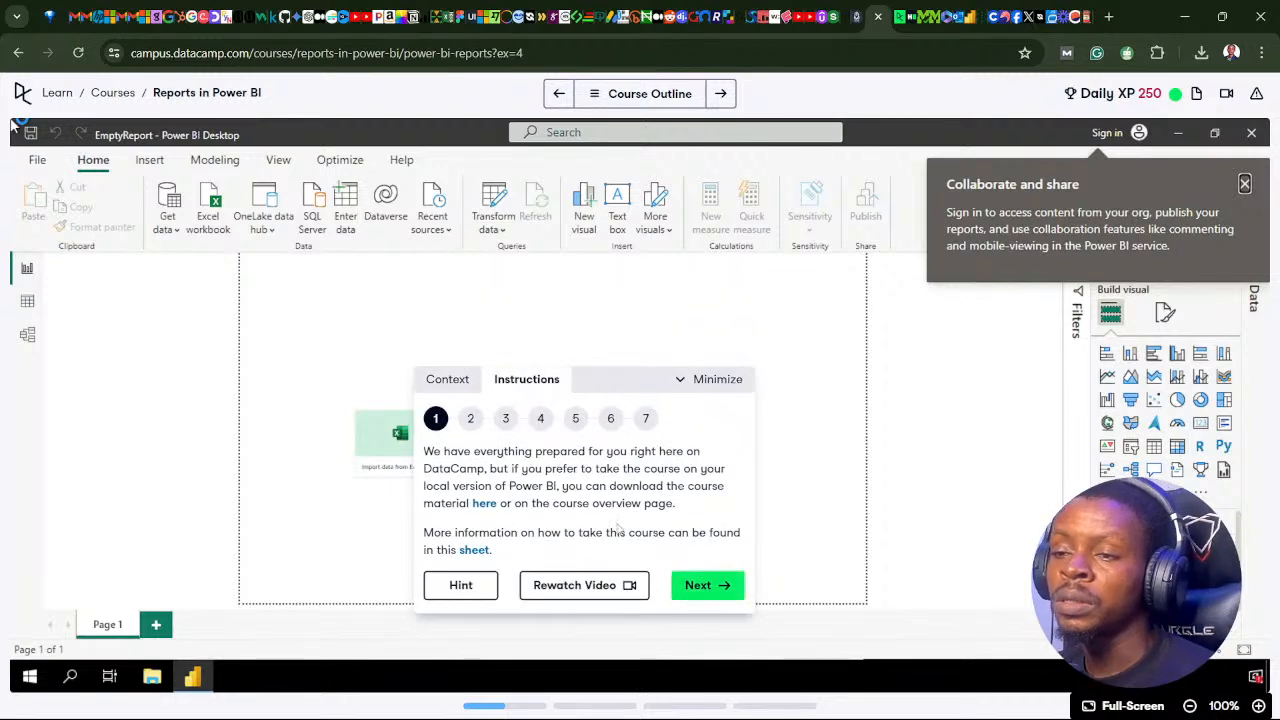
pyautogui.click(701, 590)
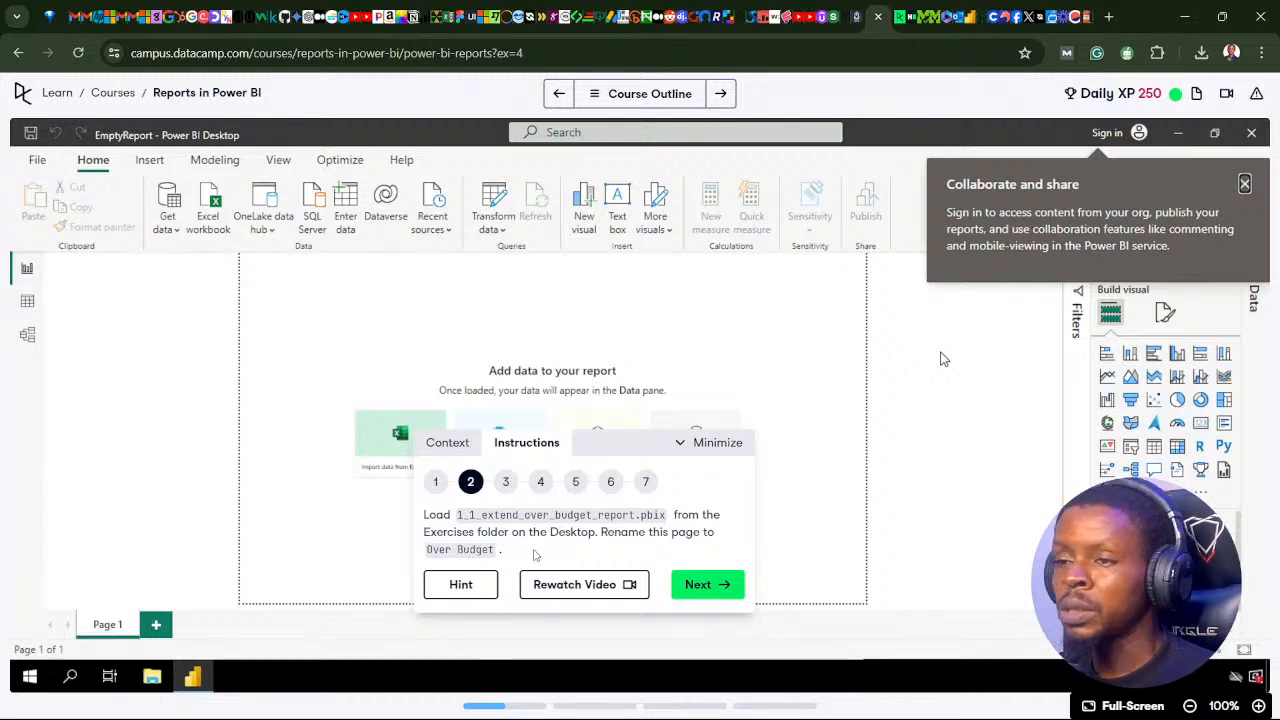
# Step: Switch to 1_1_extend_over_budget_report in Power BI Desktop and inspect the fields of the Budgets versus Actuals by Fund chart
pyautogui.moveTo(940, 705)
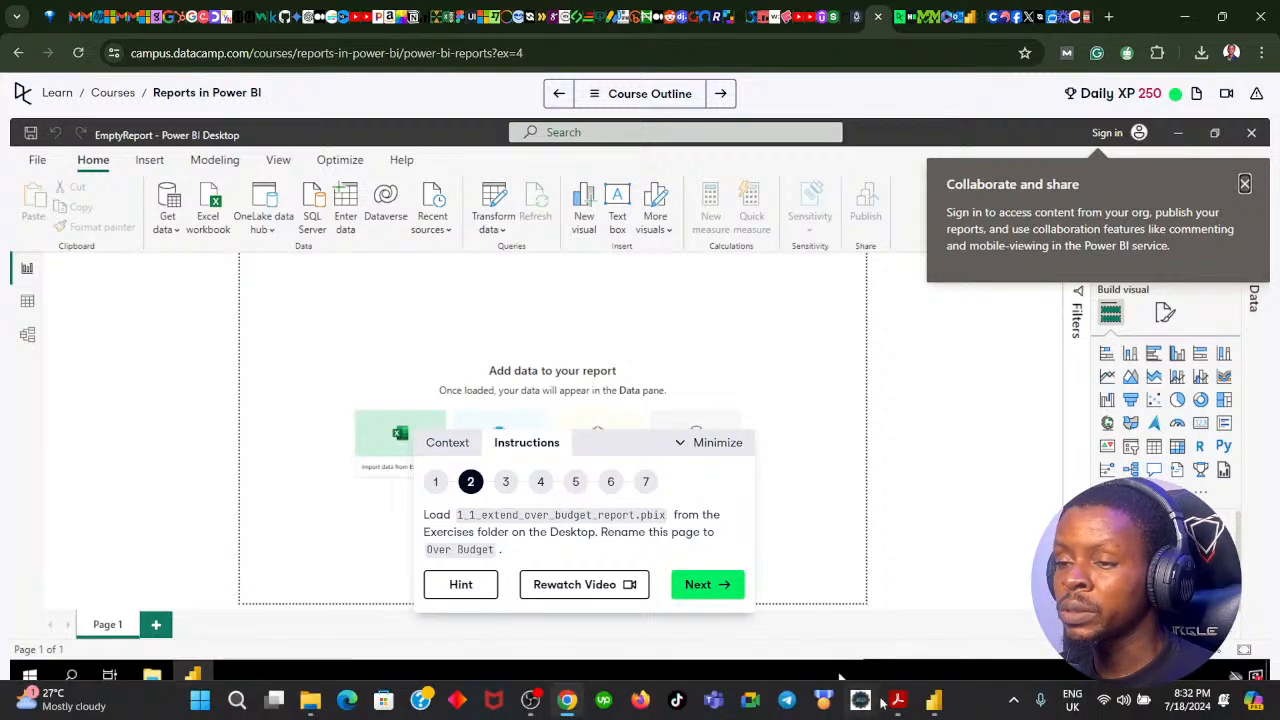
pyautogui.click(935, 708)
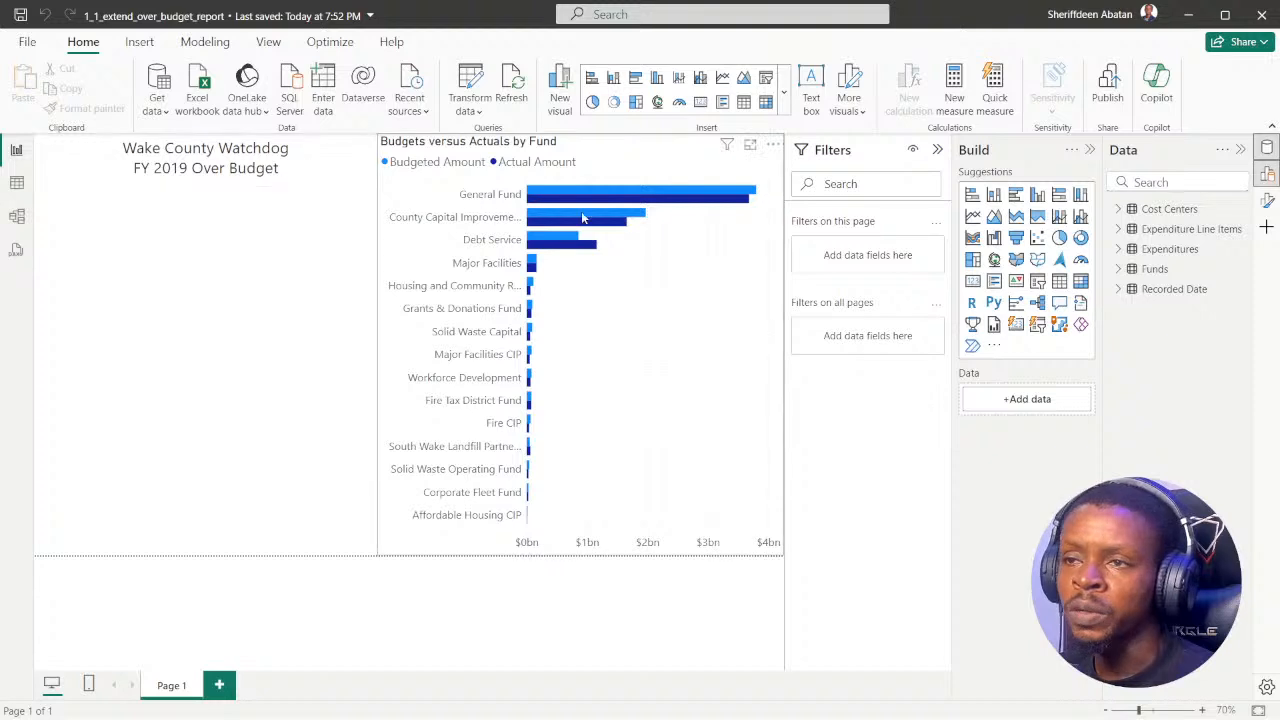
pyautogui.click(630, 147)
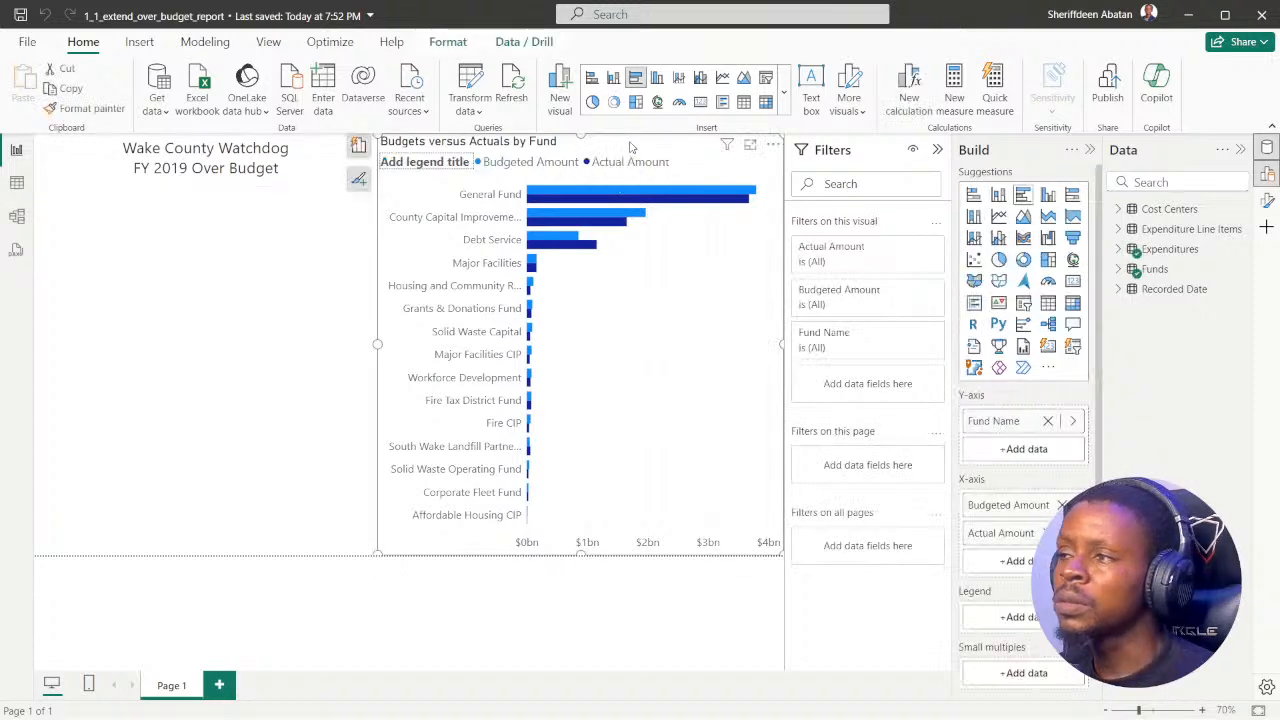
pyautogui.click(165, 444)
# Step: Look through the Cost Centers table's rows and the Recorded Date table's fields in the data view
pyautogui.click(17, 183)
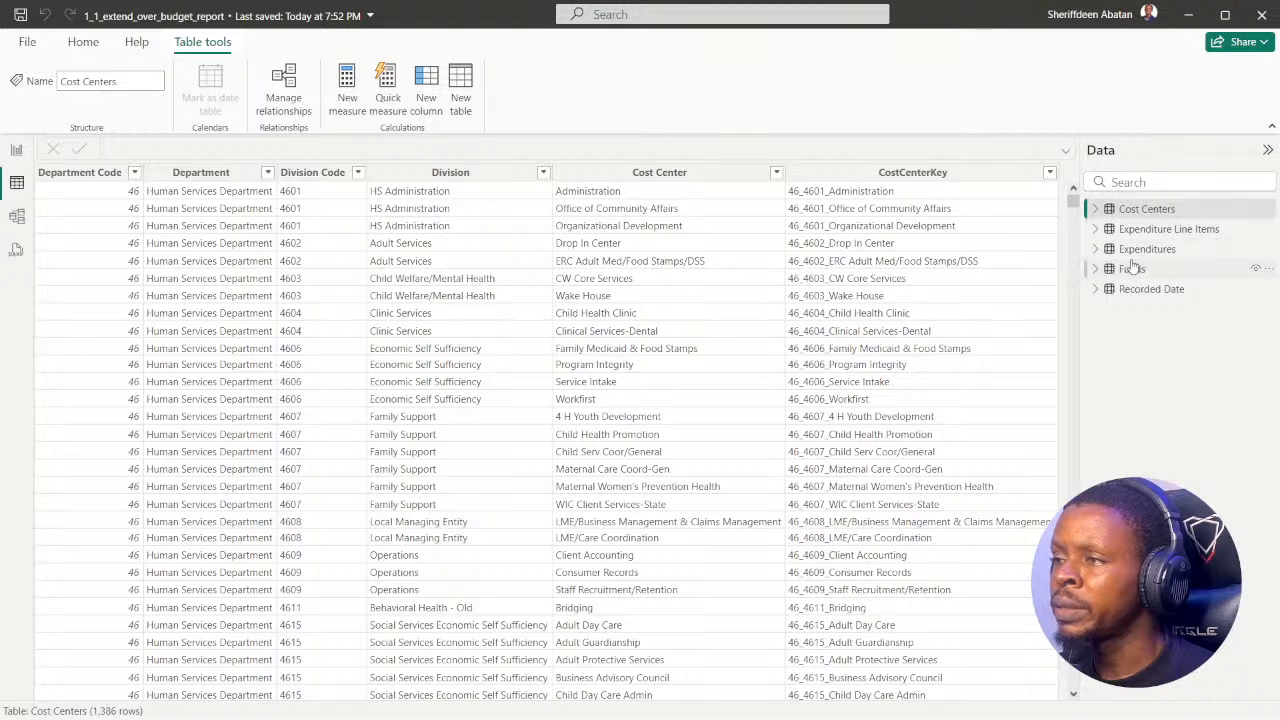
pyautogui.click(1095, 291)
pyautogui.click(1095, 290)
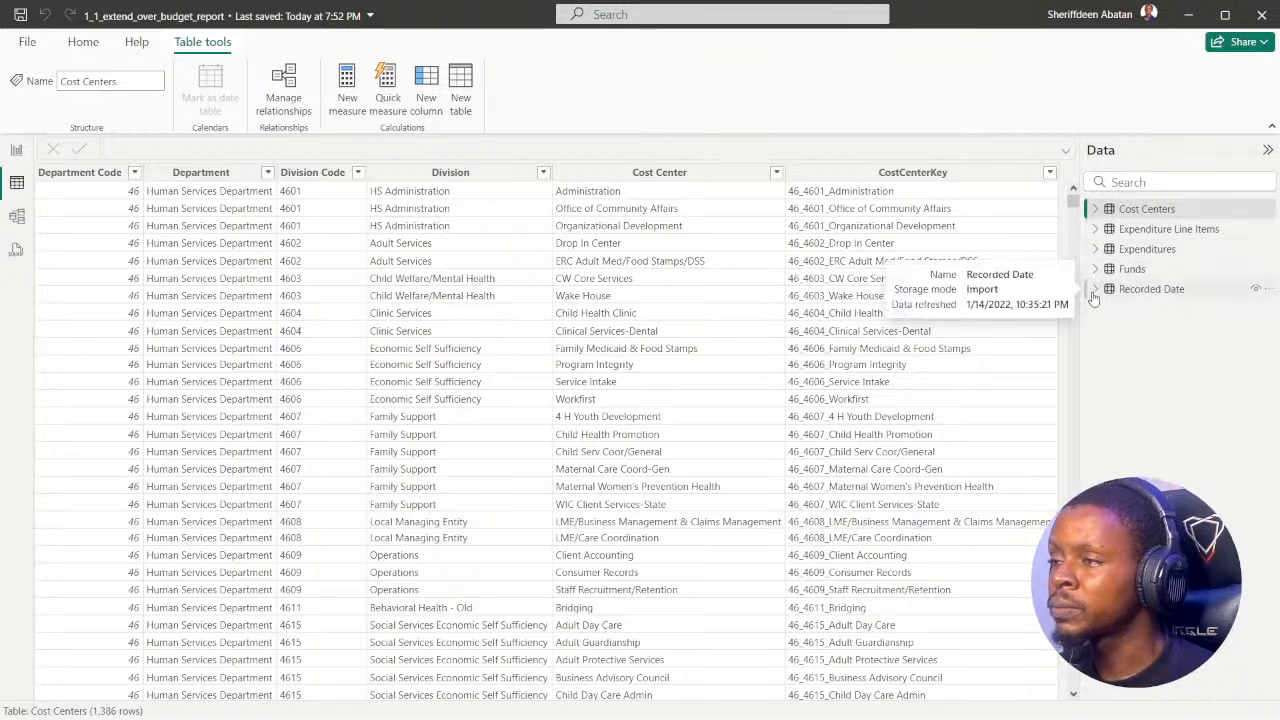
# Step: Open the model view and collapse the Properties and Data panes to widen the diagram area
pyautogui.click(17, 222)
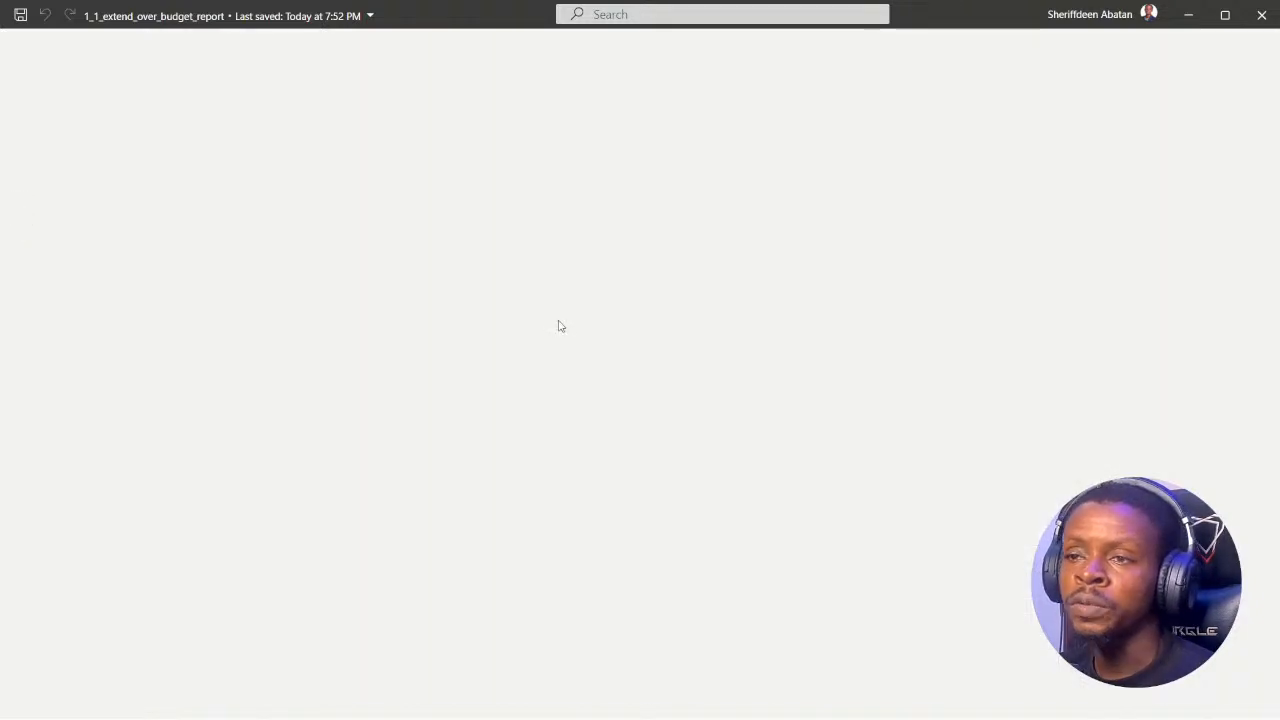
pyautogui.scroll(-3, 710, 385)
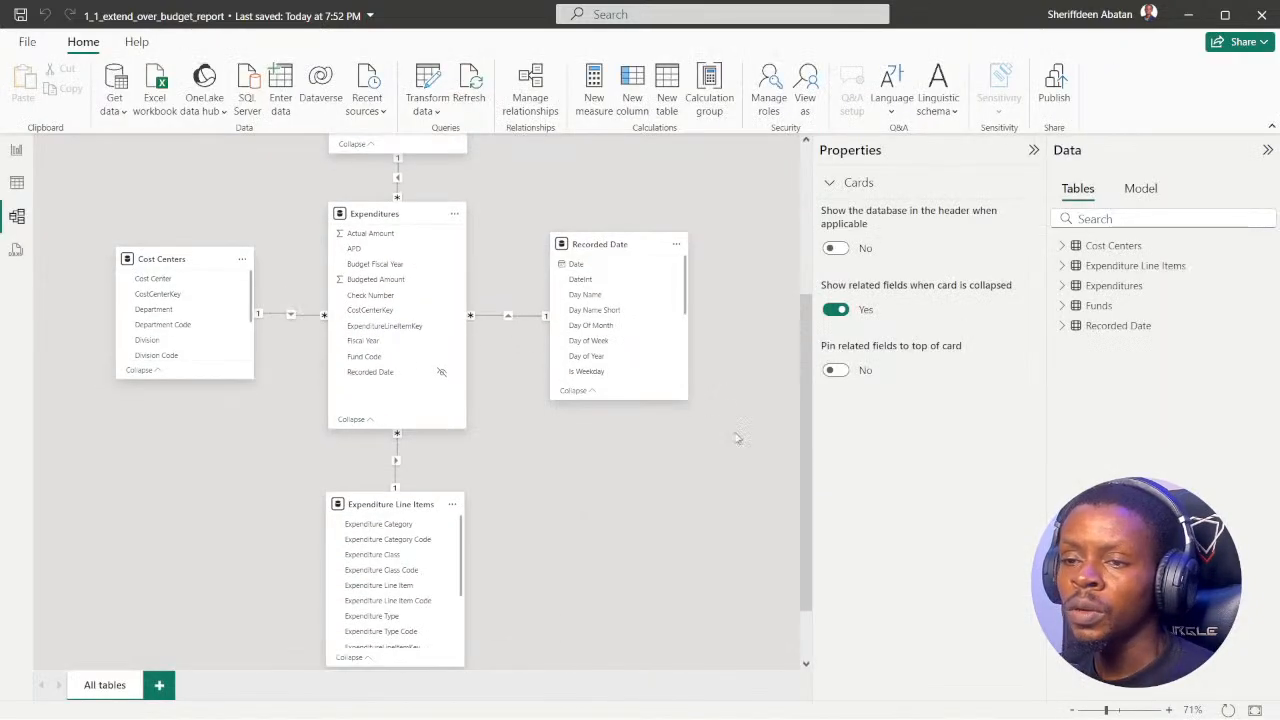
pyautogui.click(1033, 150)
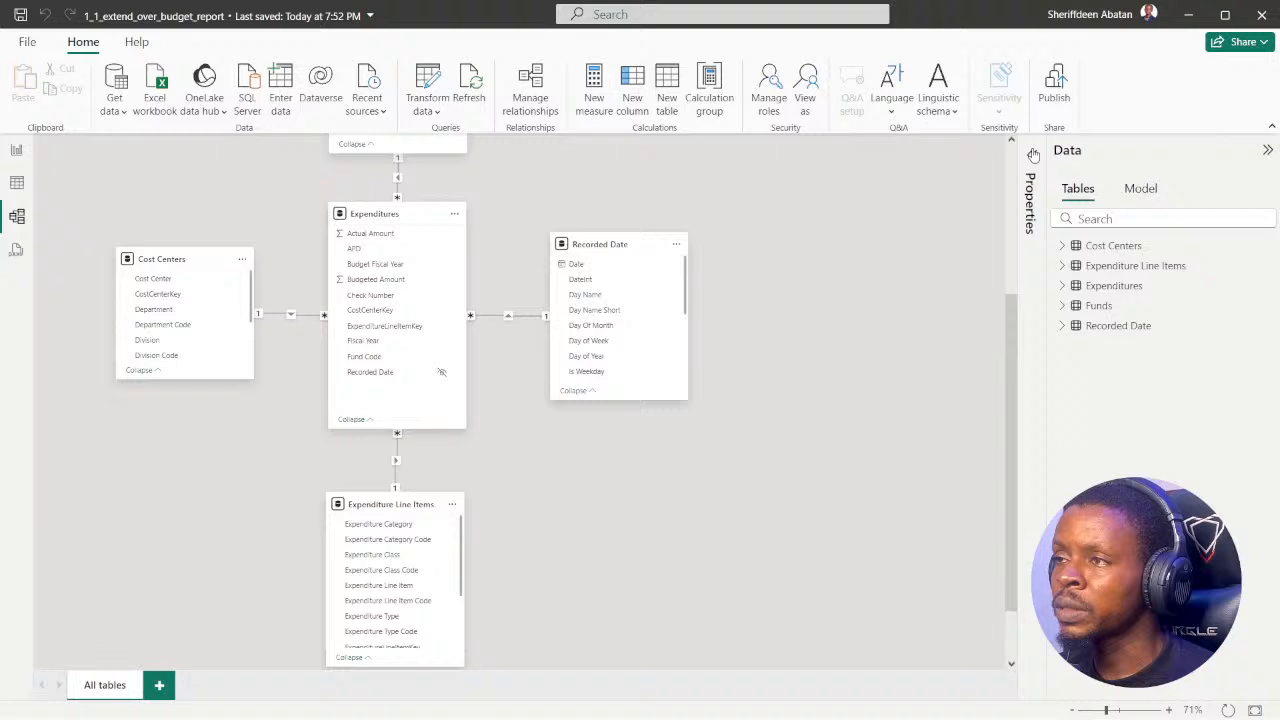
pyautogui.click(1268, 152)
pyautogui.scroll(2, 726, 531)
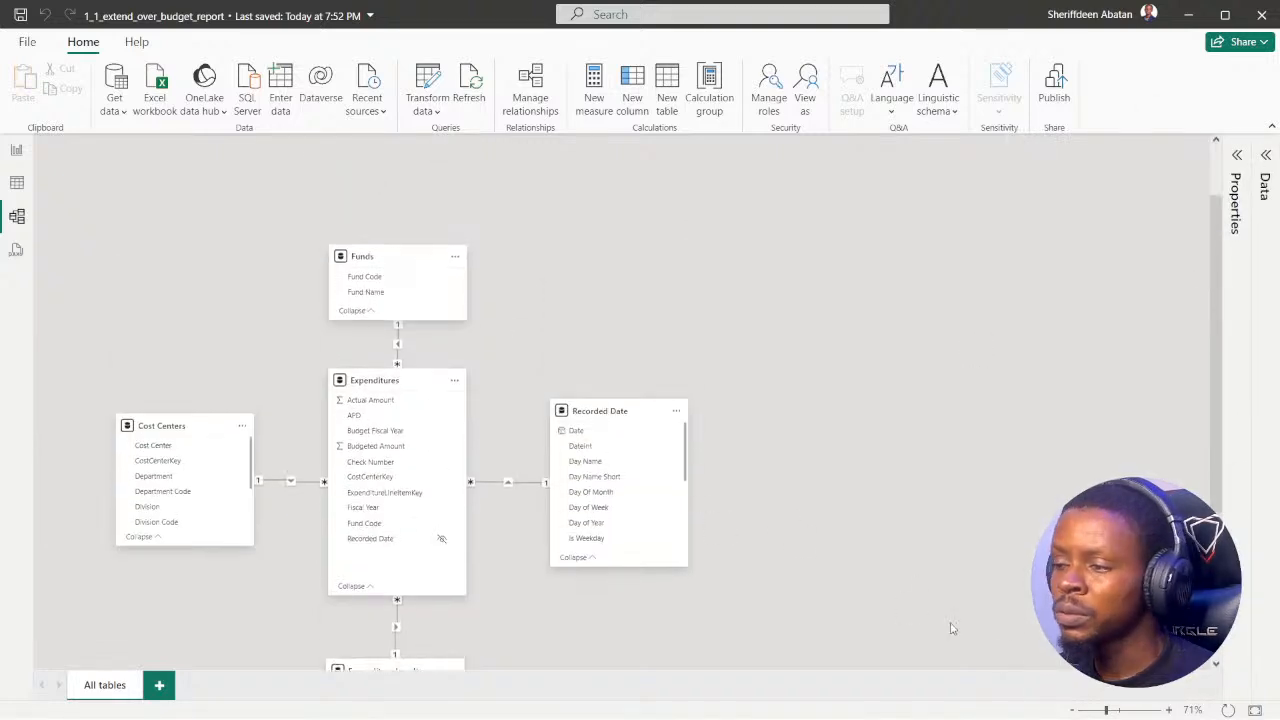
# Step: Examine the relationships linking Expenditures to Funds, Cost Centers, Recorded Date and Expenditure Line Items
pyautogui.click(1072, 710)
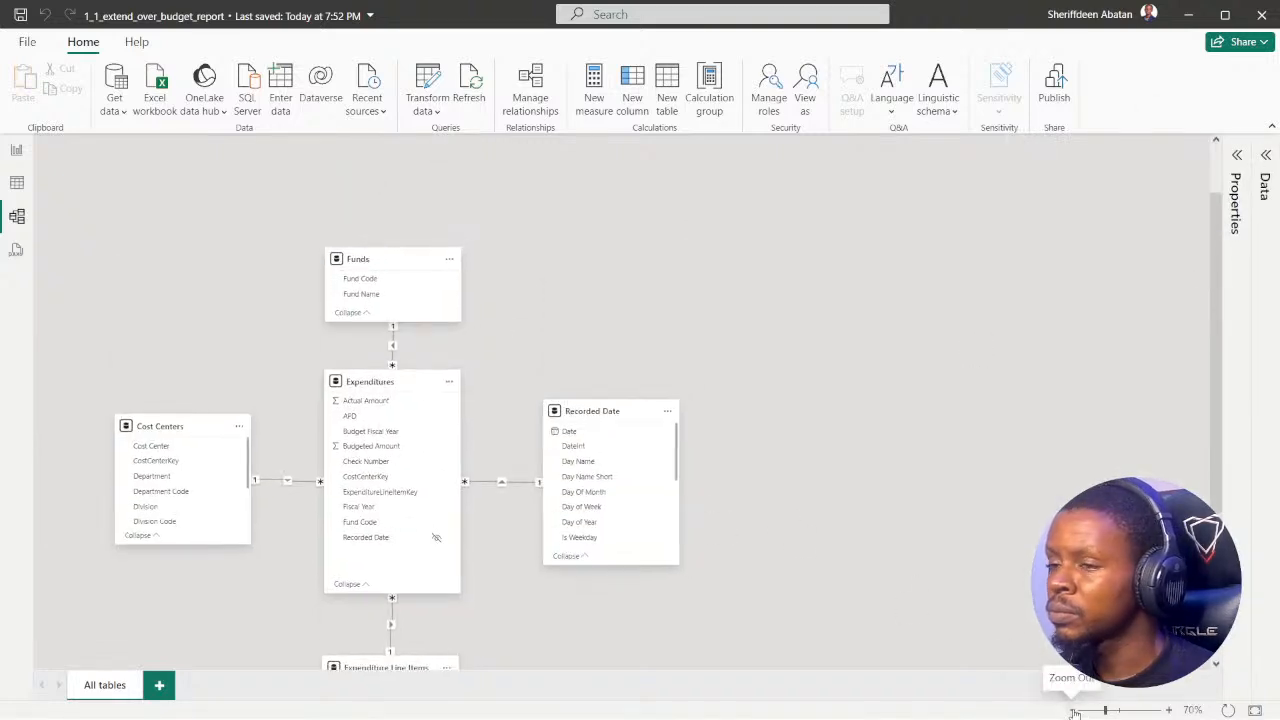
pyautogui.click(1072, 710)
pyautogui.scroll(-1, 530, 520)
pyautogui.scroll(-1, 521, 536)
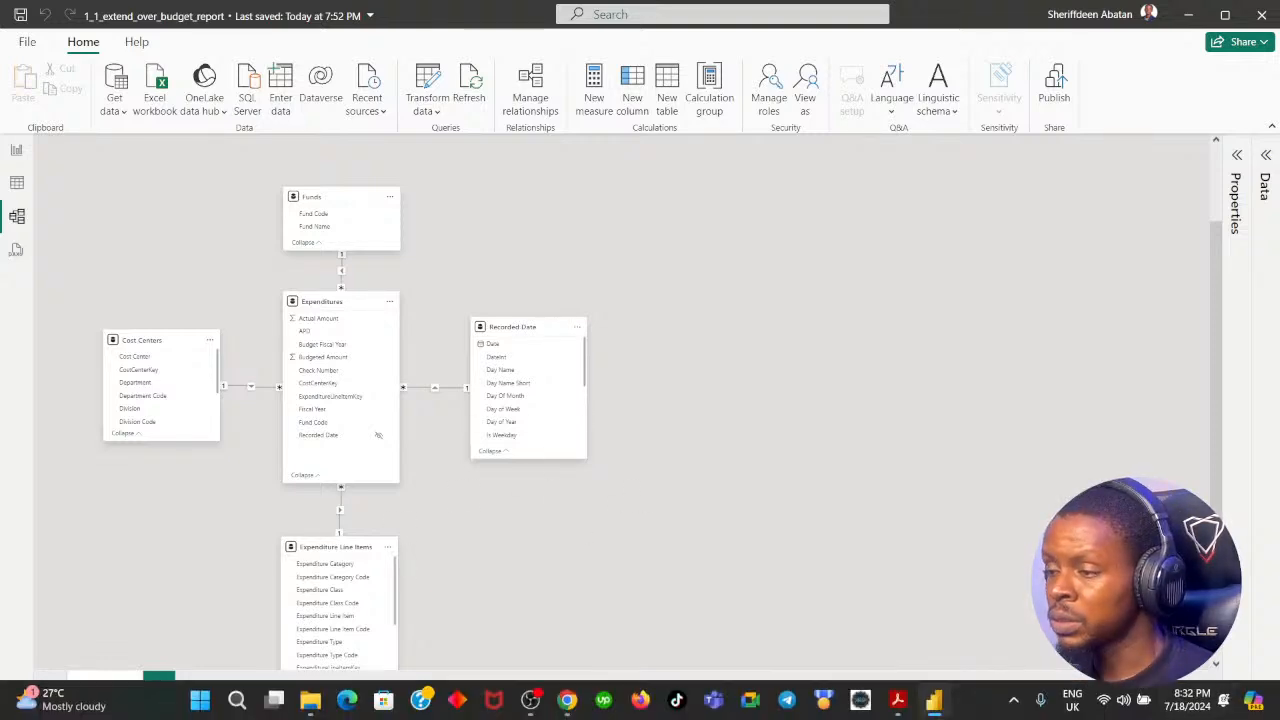
pyautogui.click(1170, 710)
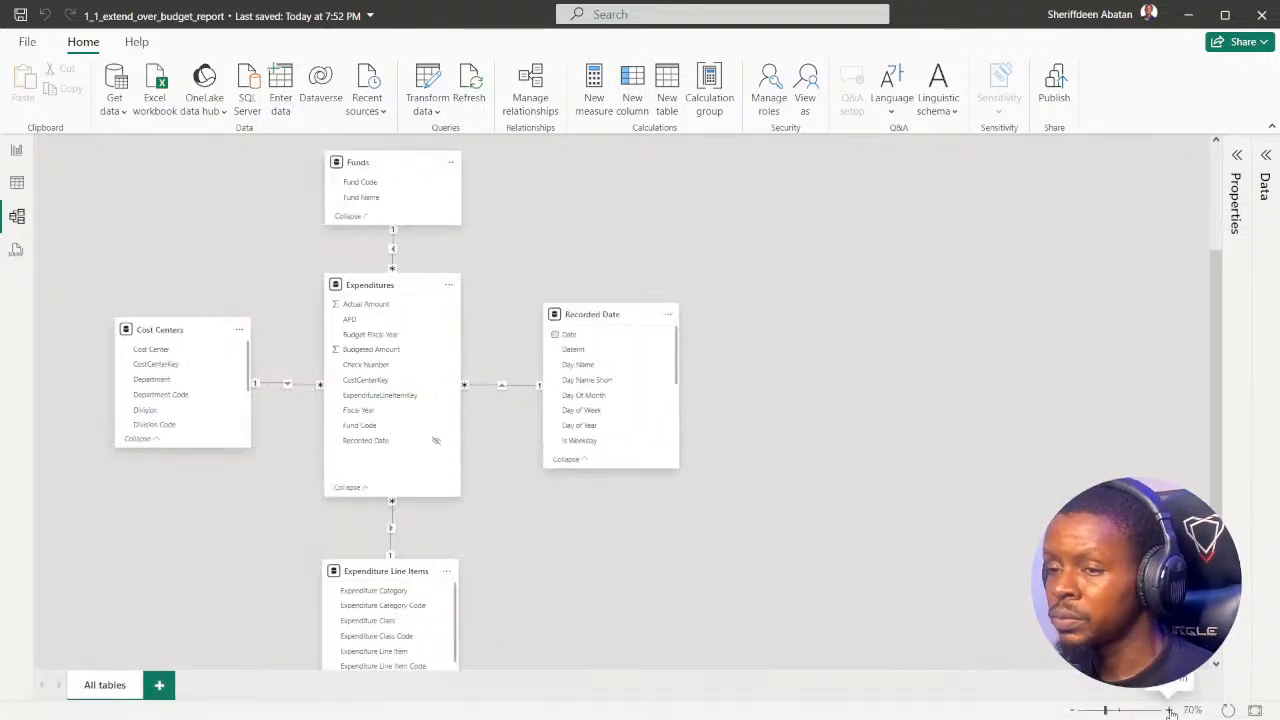
pyautogui.click(1170, 710)
pyautogui.scroll(4, 606, 508)
pyautogui.scroll(-5, 400, 325)
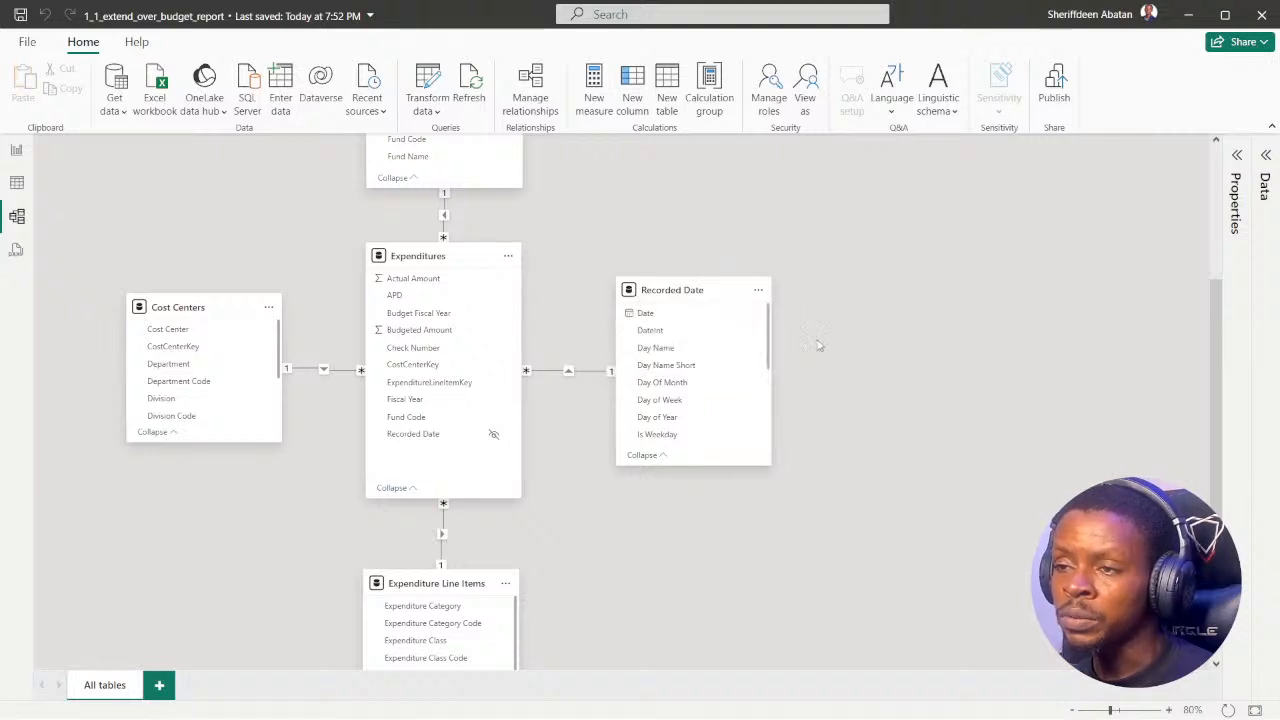
pyautogui.scroll(-5, 737, 363)
pyautogui.scroll(-3, 586, 491)
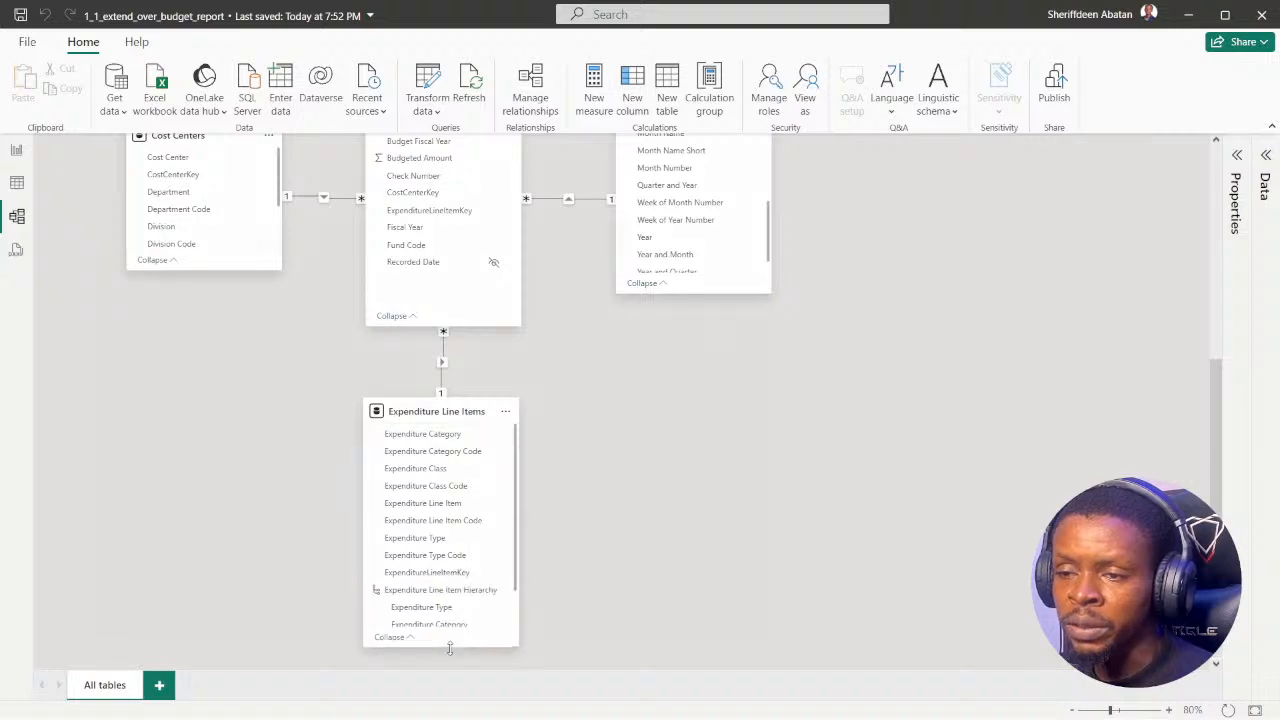
pyautogui.scroll(4, 560, 443)
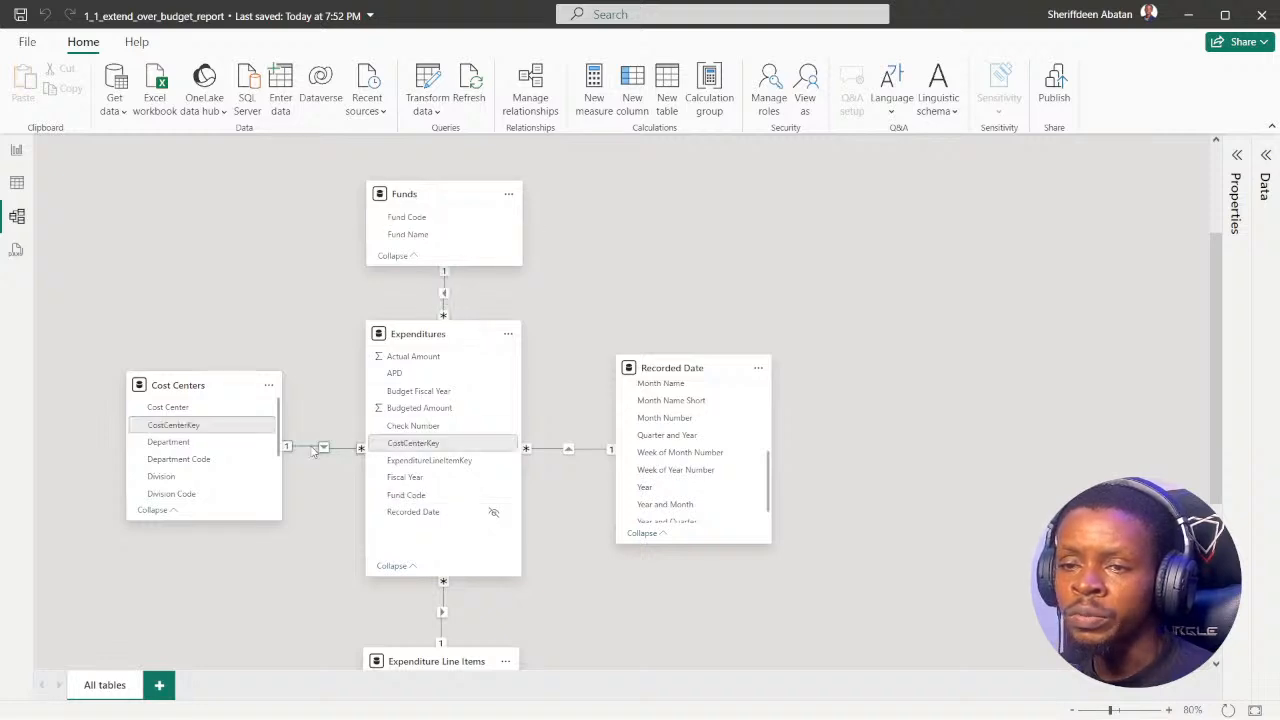
pyautogui.scroll(-3, 550, 450)
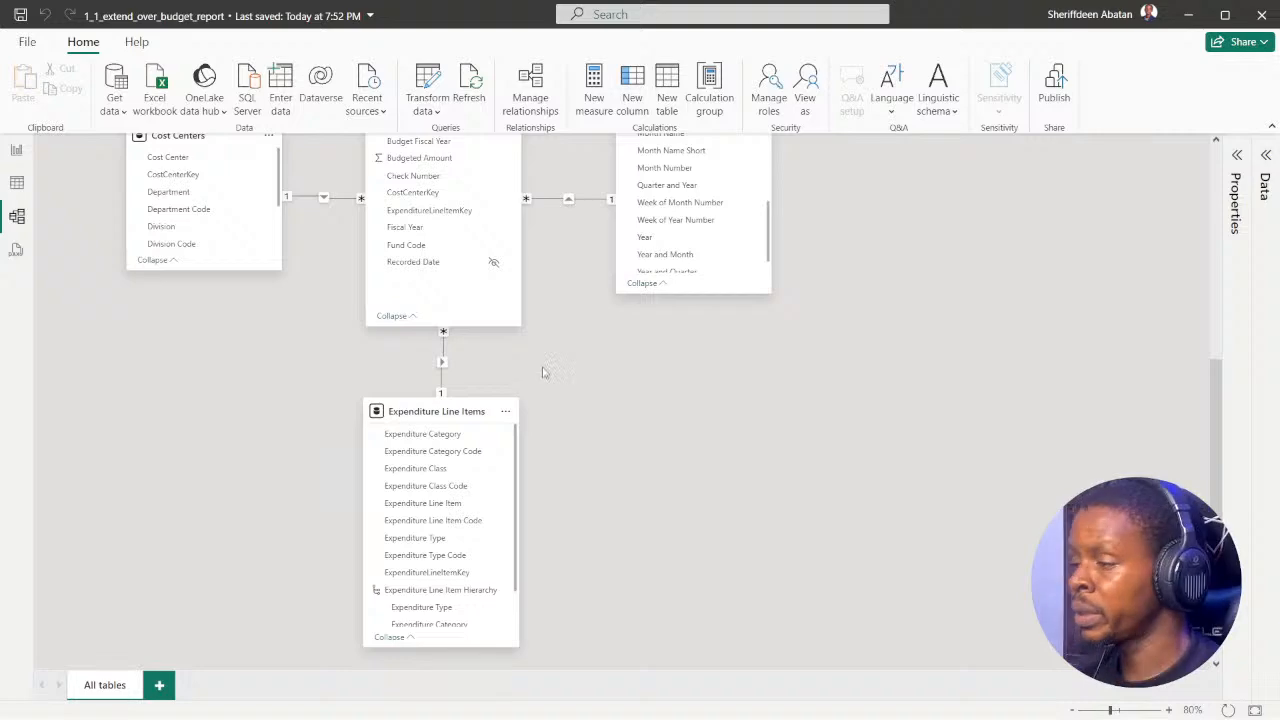
# Step: Return to the report view and check the page-renaming instruction of the exercise in DataCamp
pyautogui.scroll(3, 553, 352)
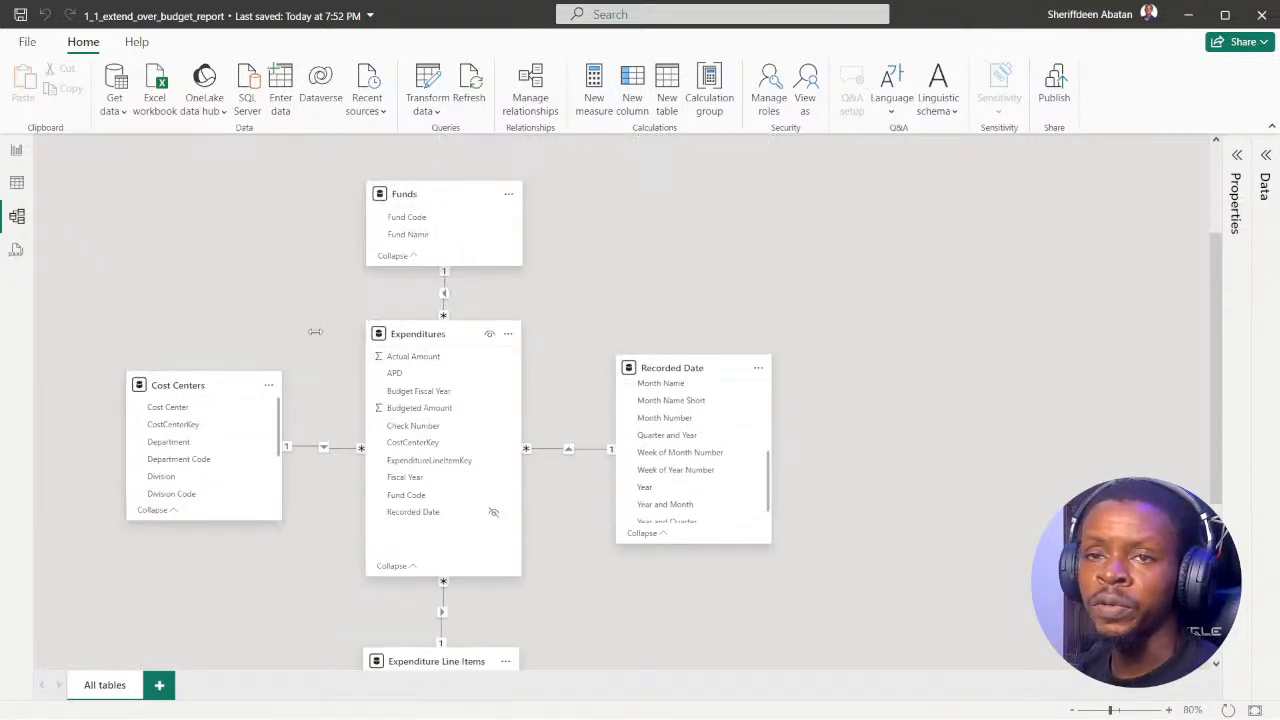
pyautogui.click(17, 151)
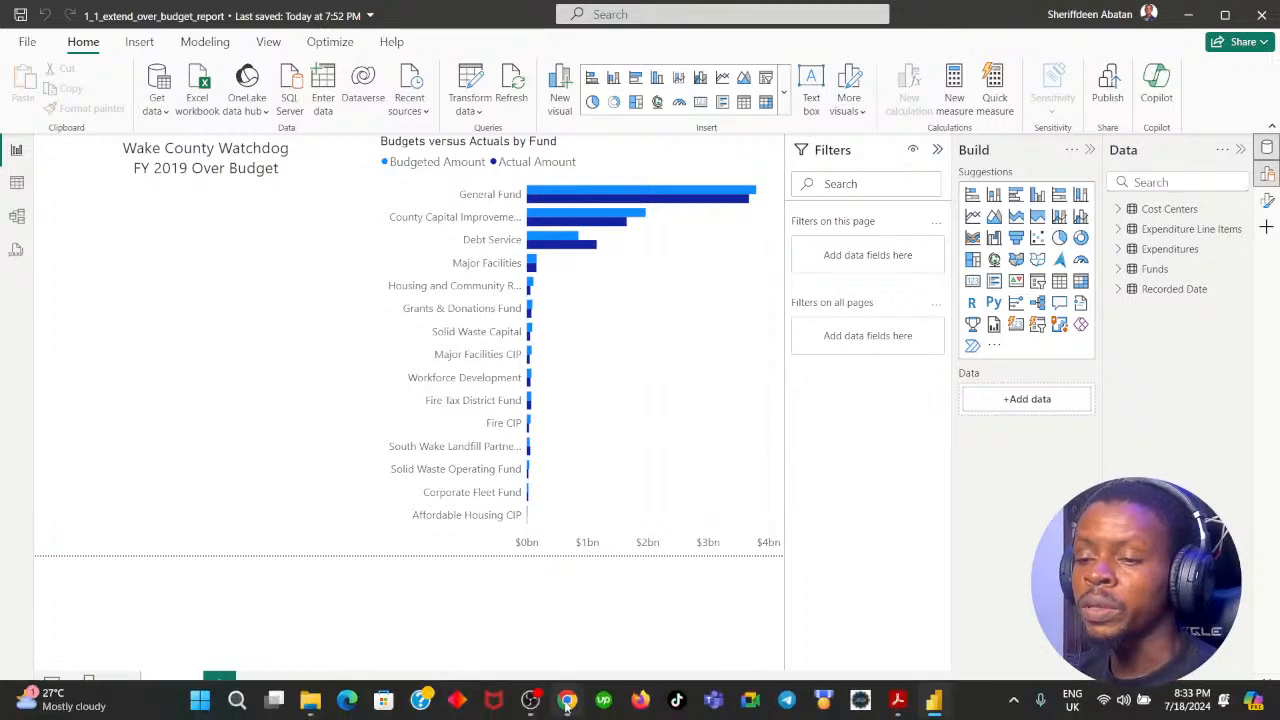
pyautogui.click(567, 703)
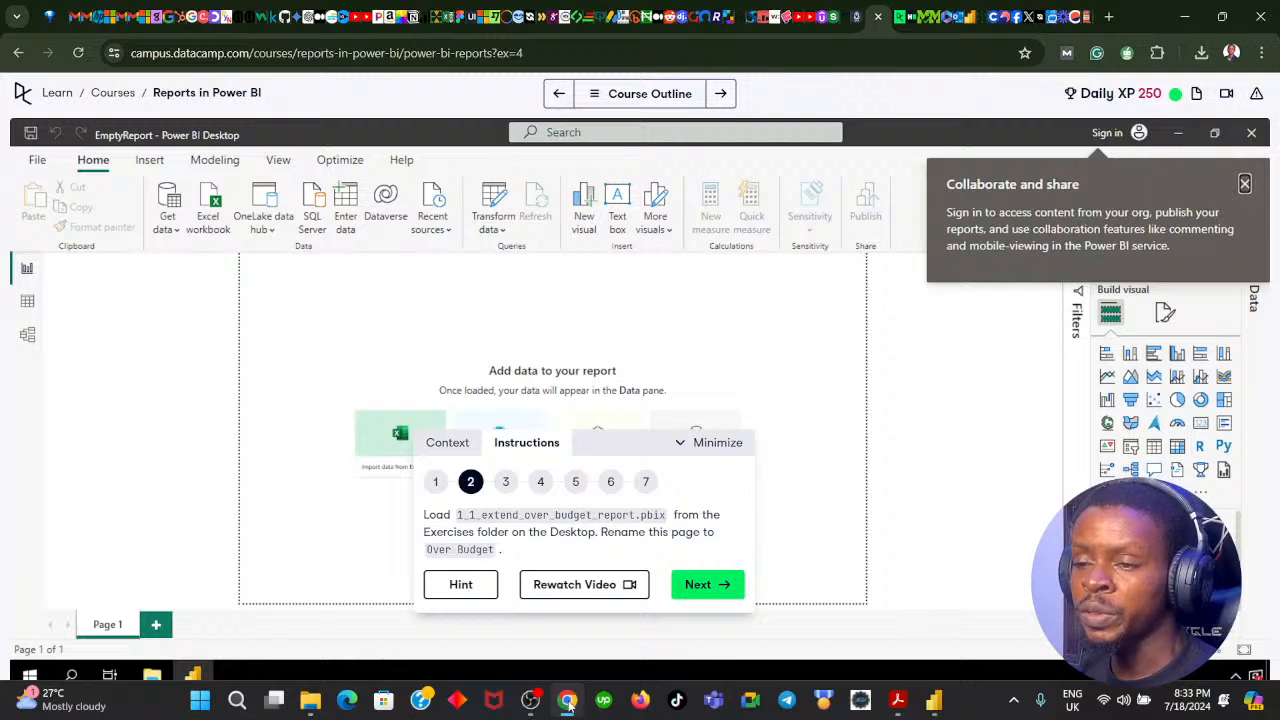
pyautogui.click(567, 701)
# Step: Rename the report page Page 1 as Over Budget
pyautogui.rightClick(176, 685)
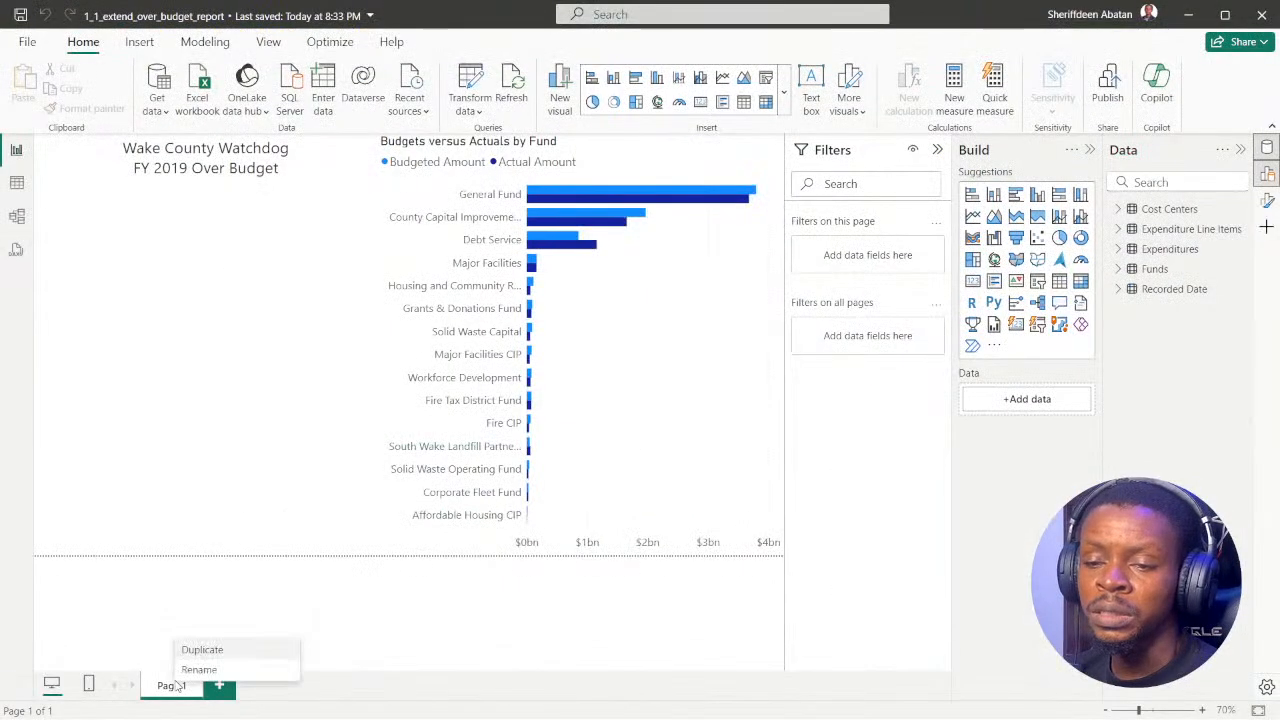
pyautogui.click(204, 670)
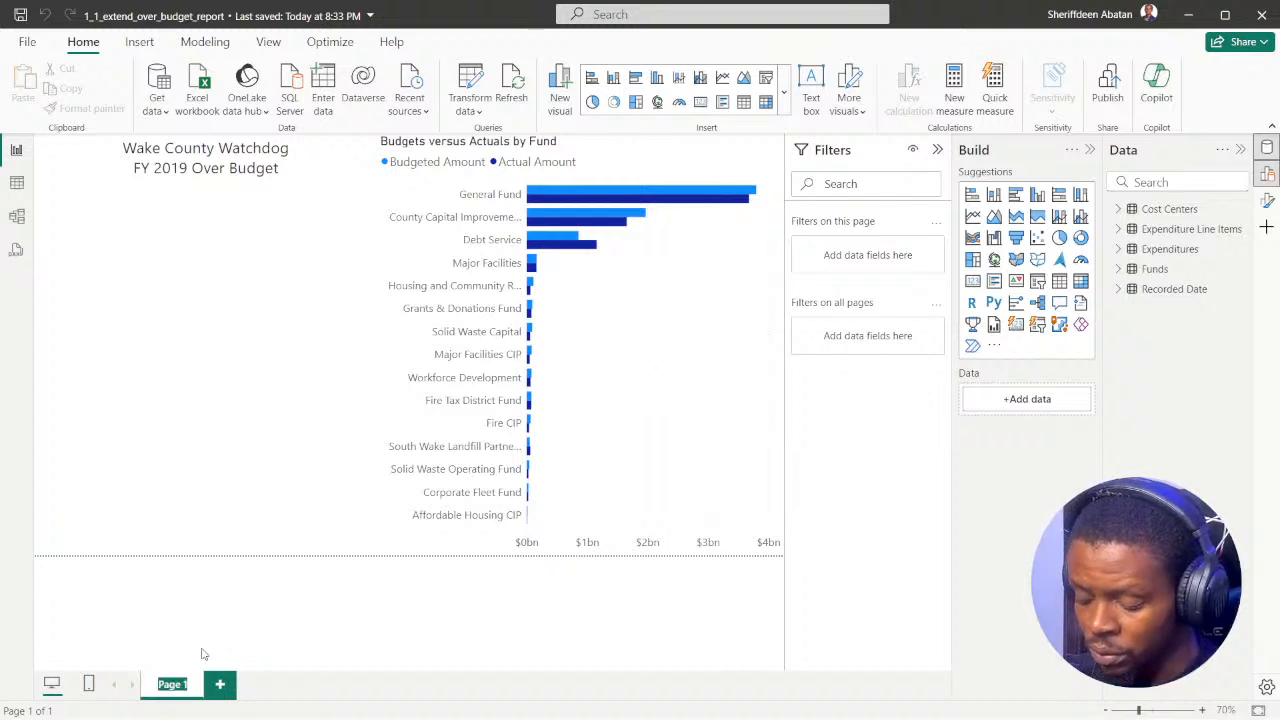
pyautogui.write('Over')
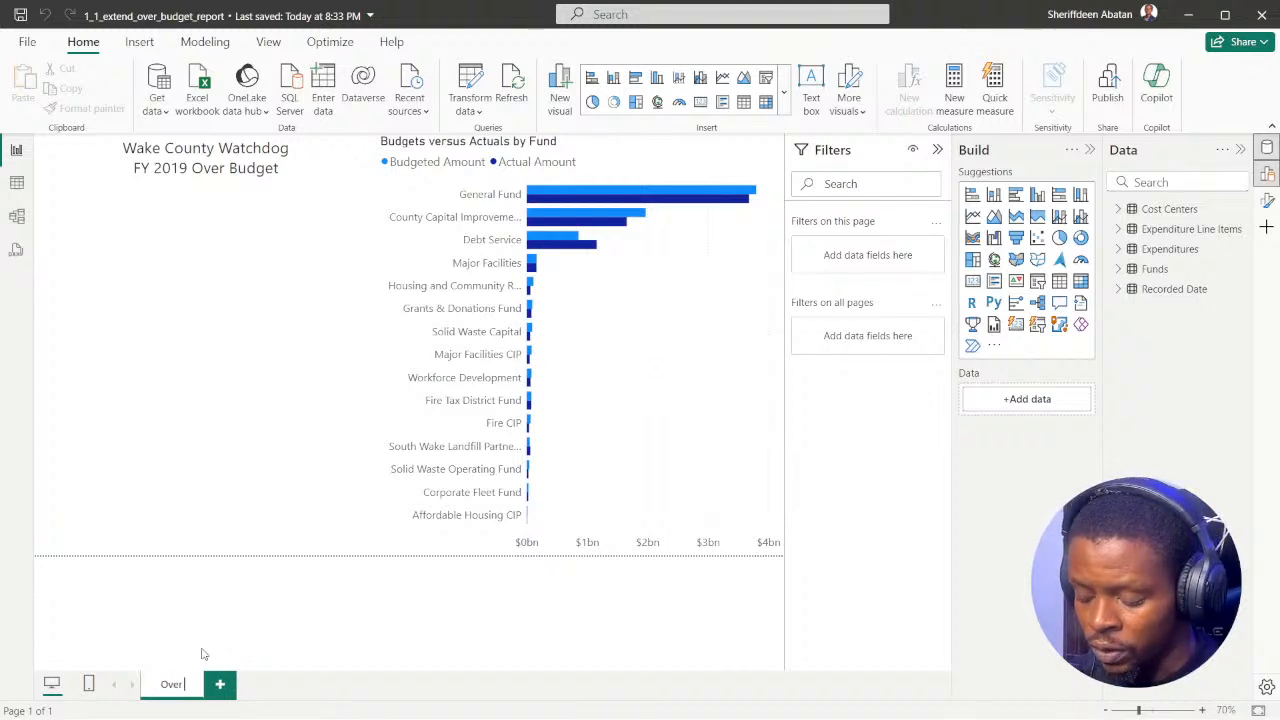
pyautogui.write(' budget')
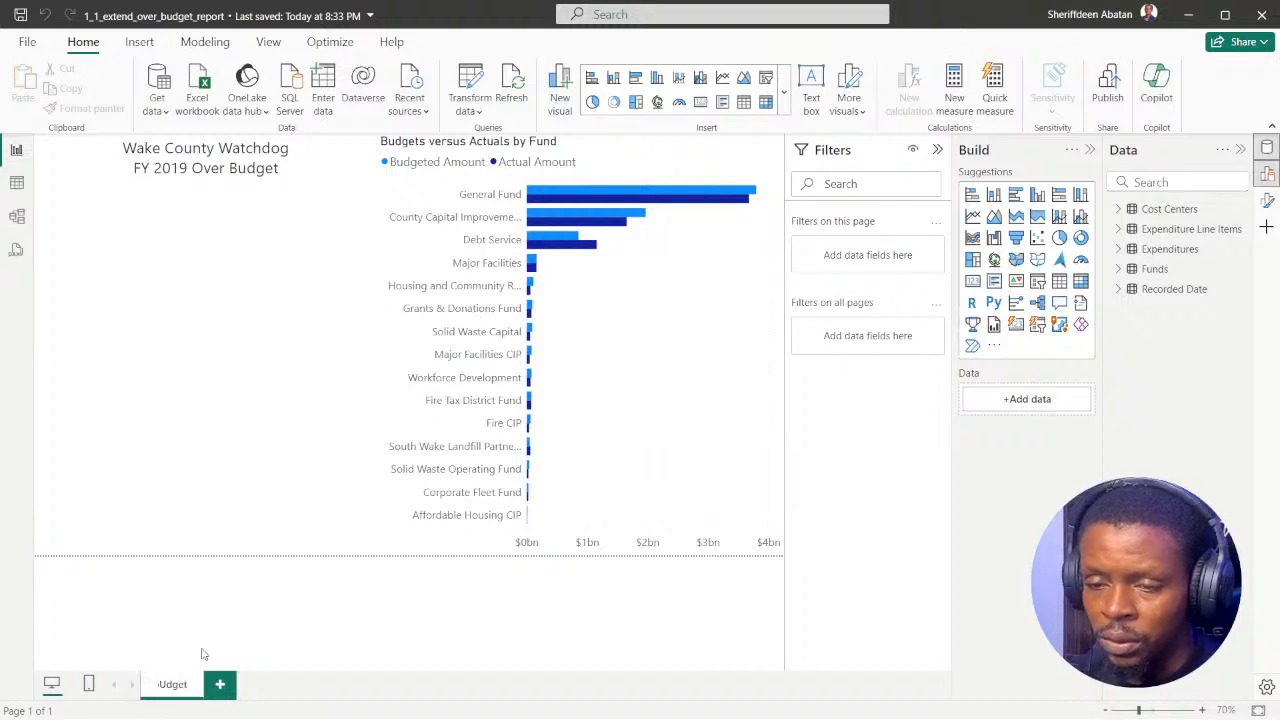
pyautogui.press('BackSpace')
pyautogui.press('BackSpace')
pyautogui.press('BackSpace')
pyautogui.press('BackSpace')
pyautogui.press('BackSpace')
pyautogui.press('BackSpace')
pyautogui.press('BackSpace')
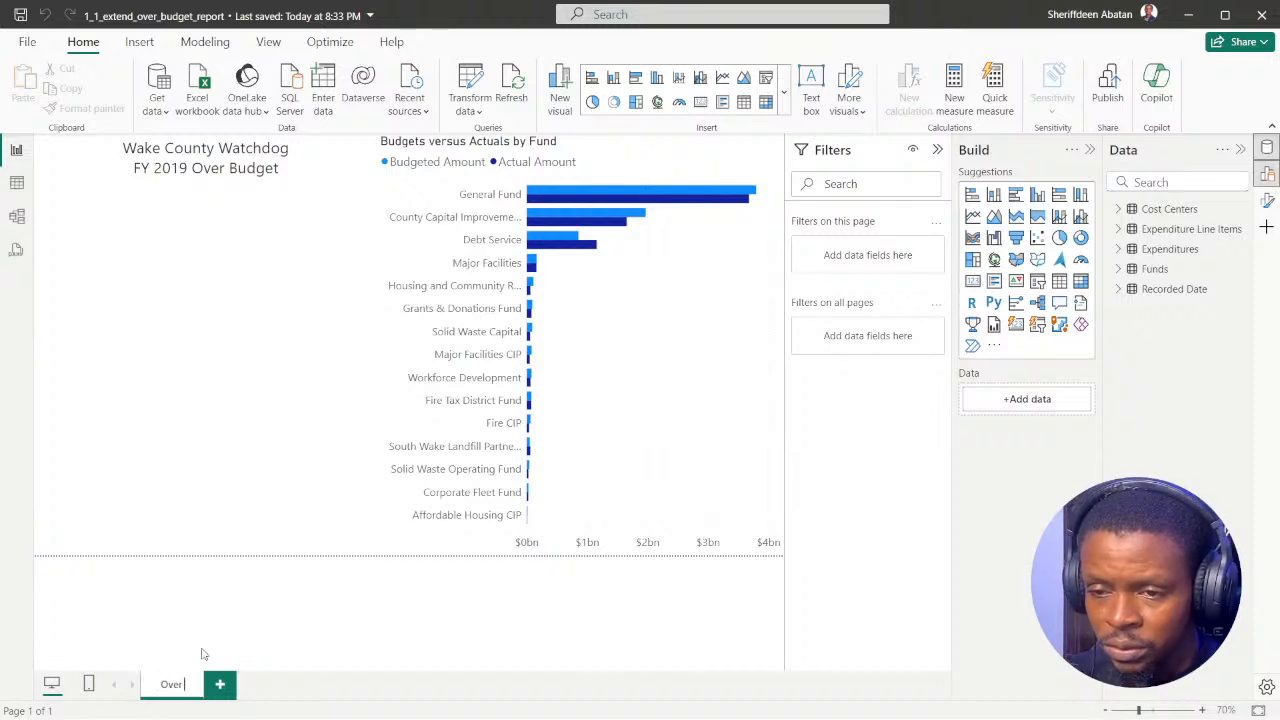
pyautogui.write('Budg')
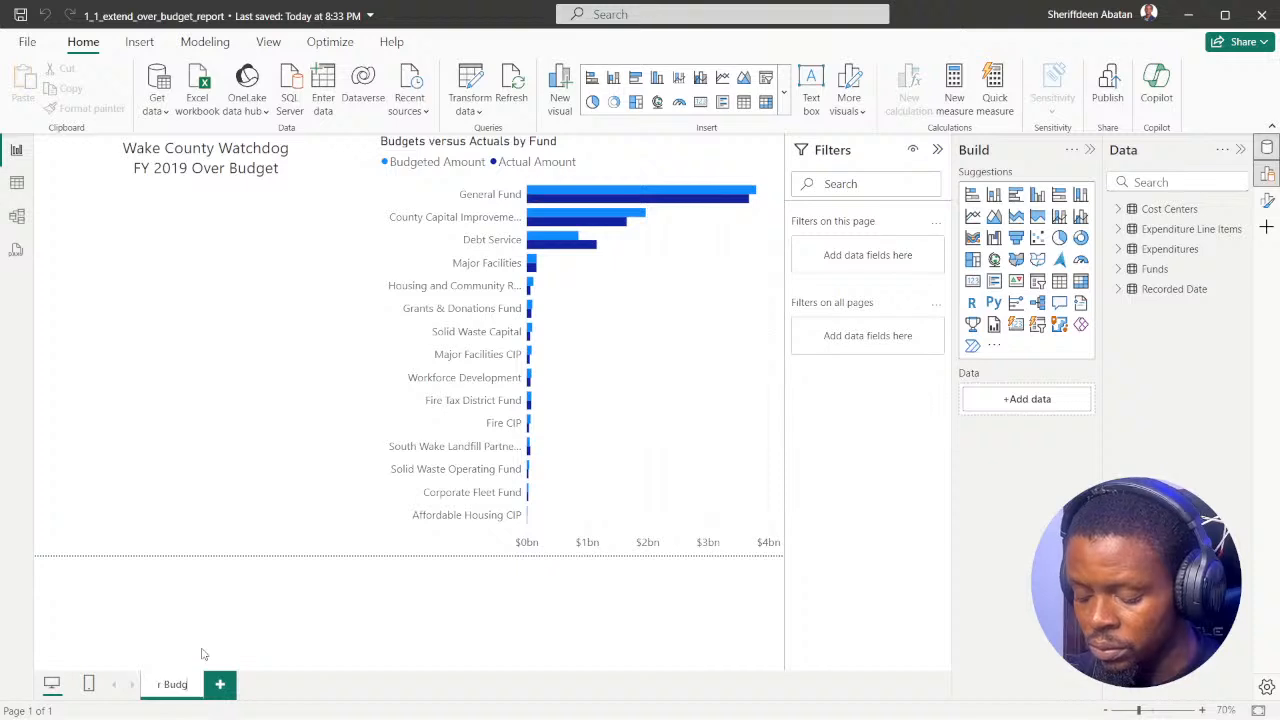
pyautogui.write('et')
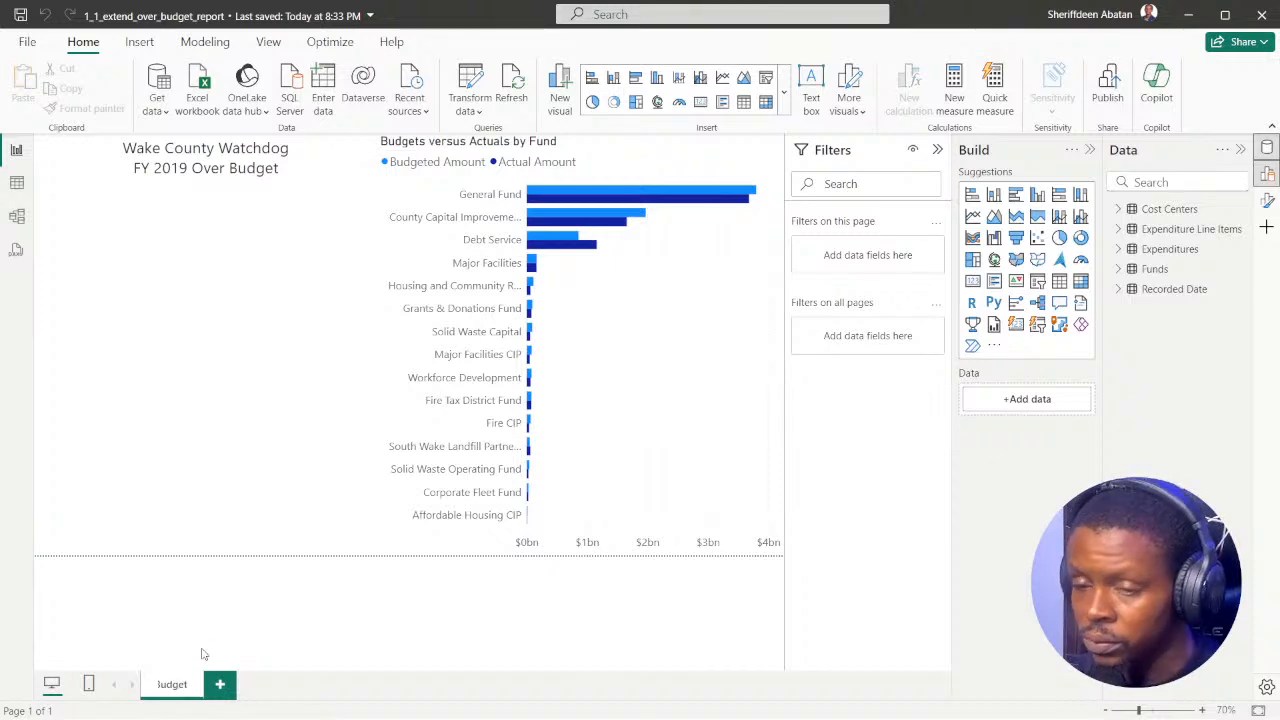
pyautogui.press('Return')
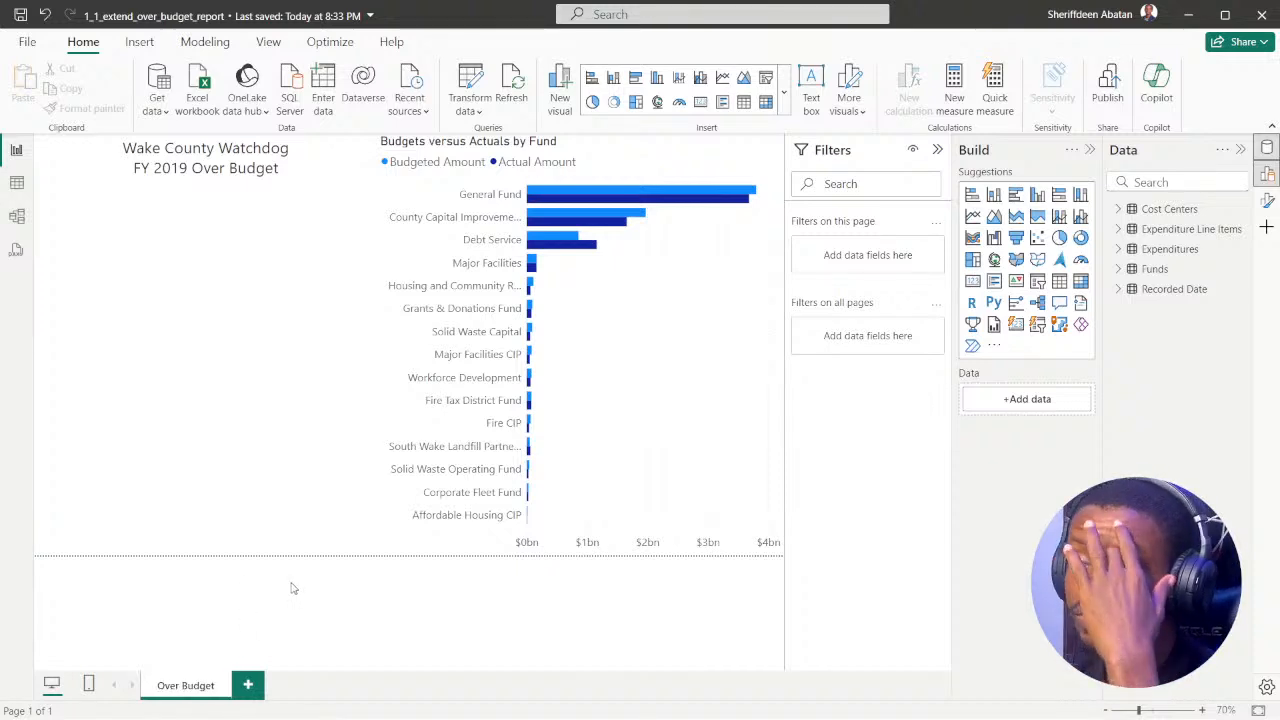
# Step: Advance the DataCamp exercise to instruction 3, read its page-level filter requirement, and return to the report in Power BI Desktop
pyautogui.click(567, 699)
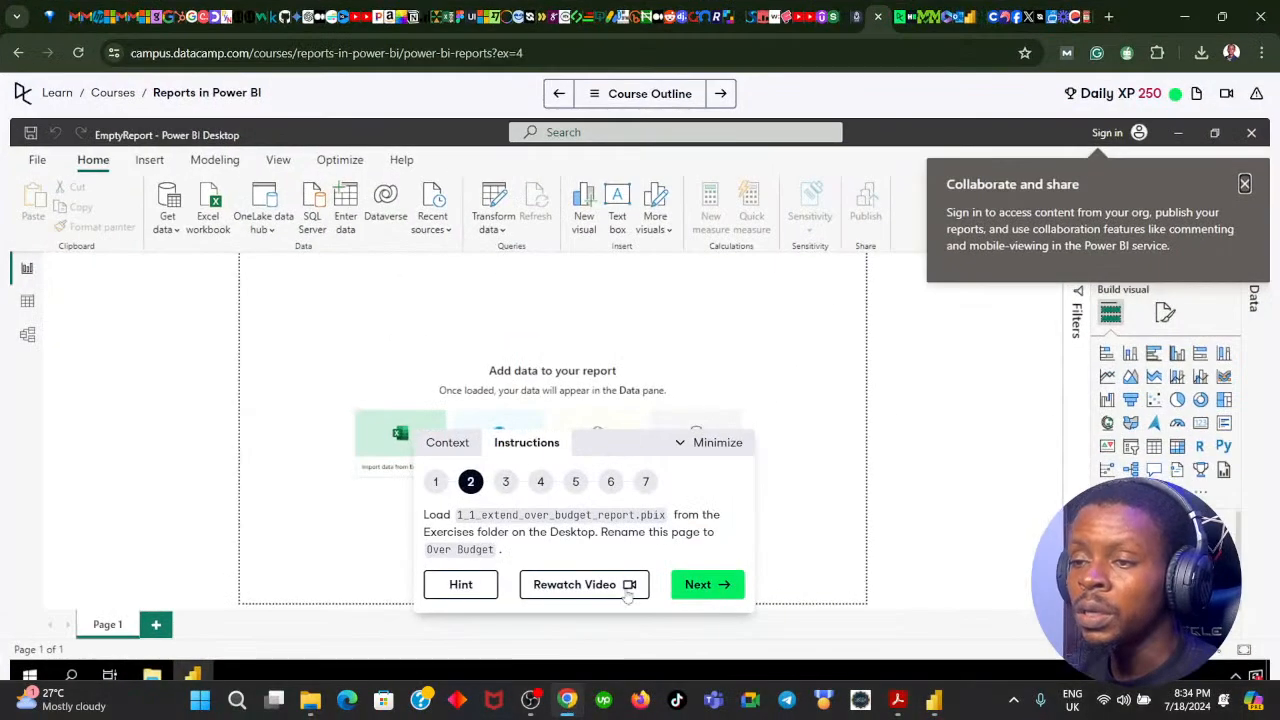
pyautogui.click(724, 586)
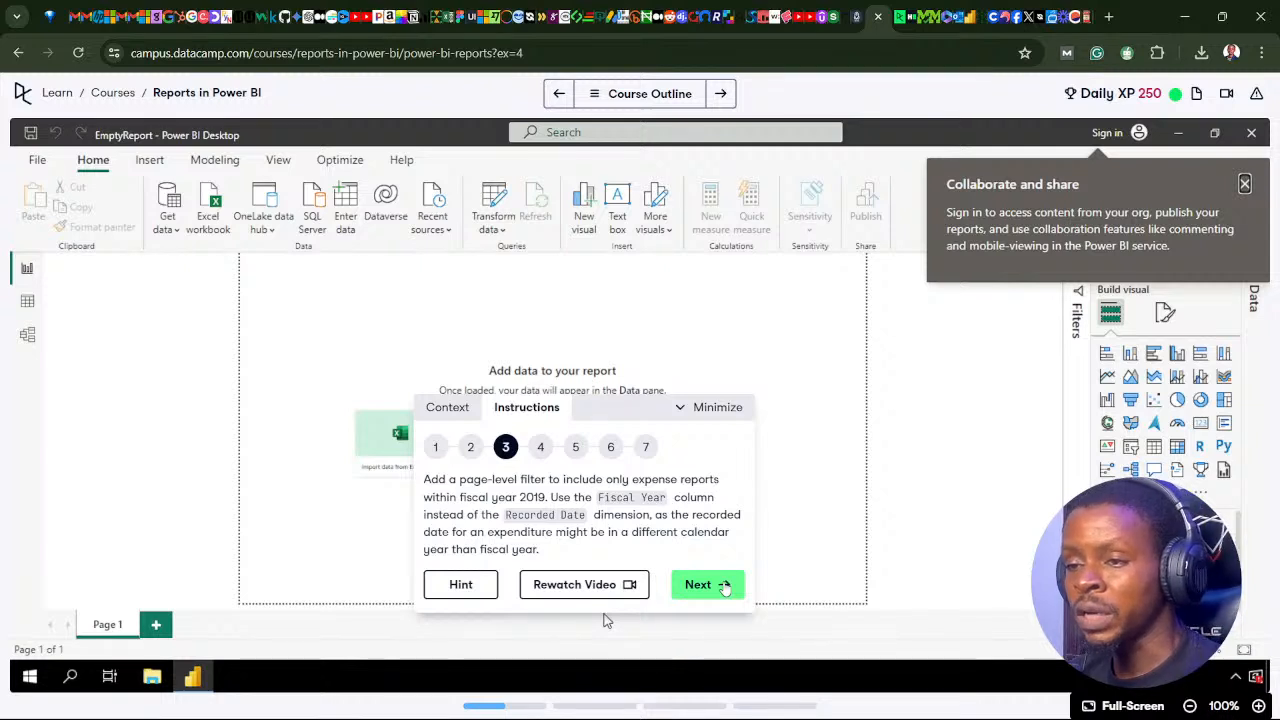
pyautogui.moveTo(497, 717)
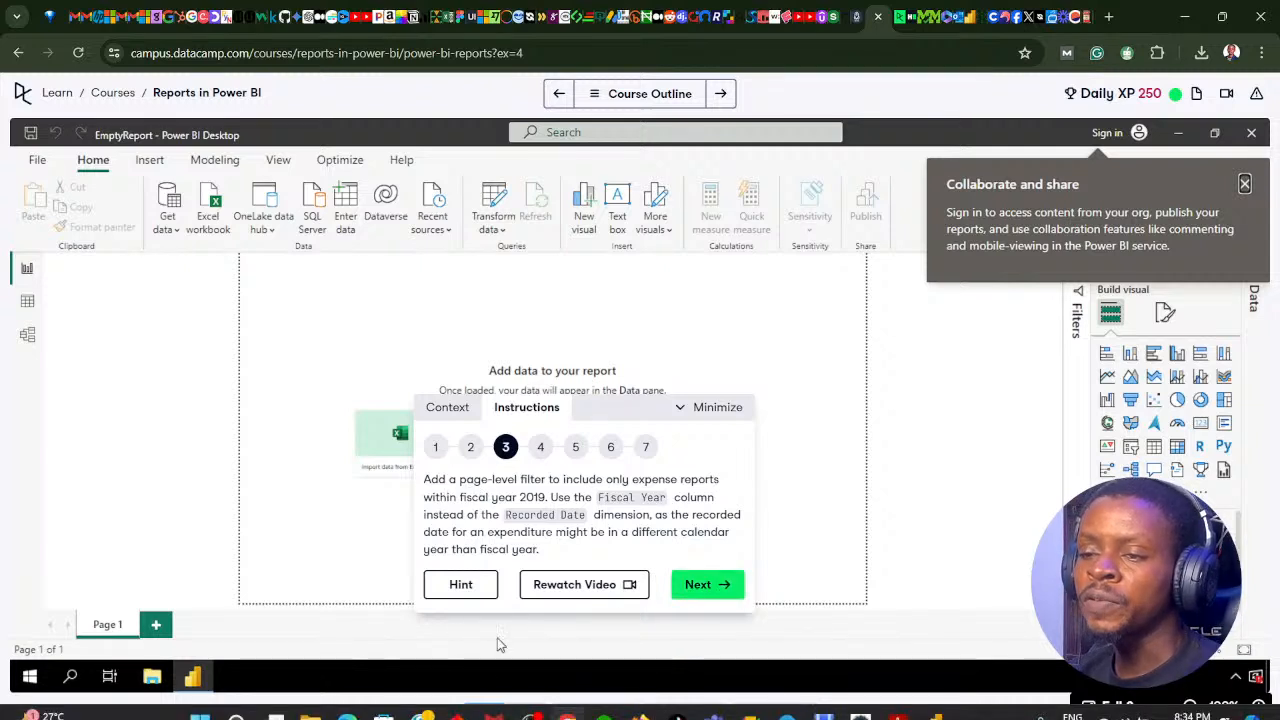
pyautogui.click(566, 700)
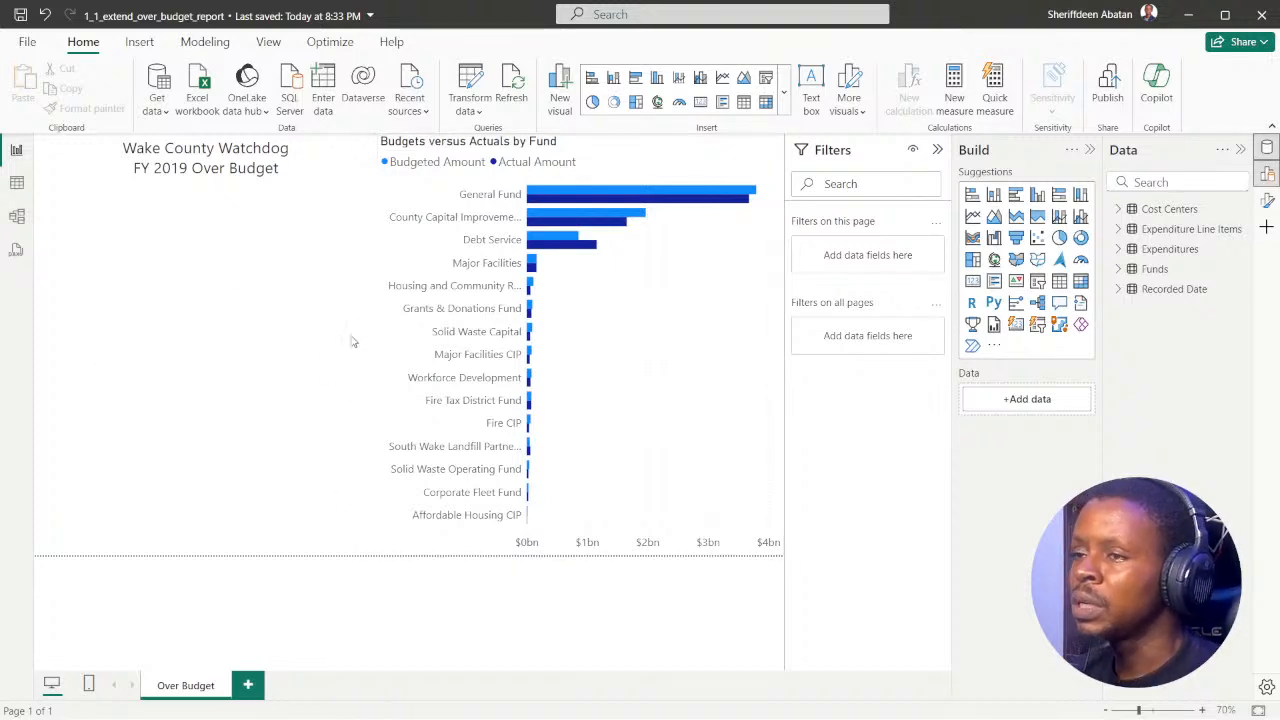
pyautogui.moveTo(445, 693)
pyautogui.click(567, 700)
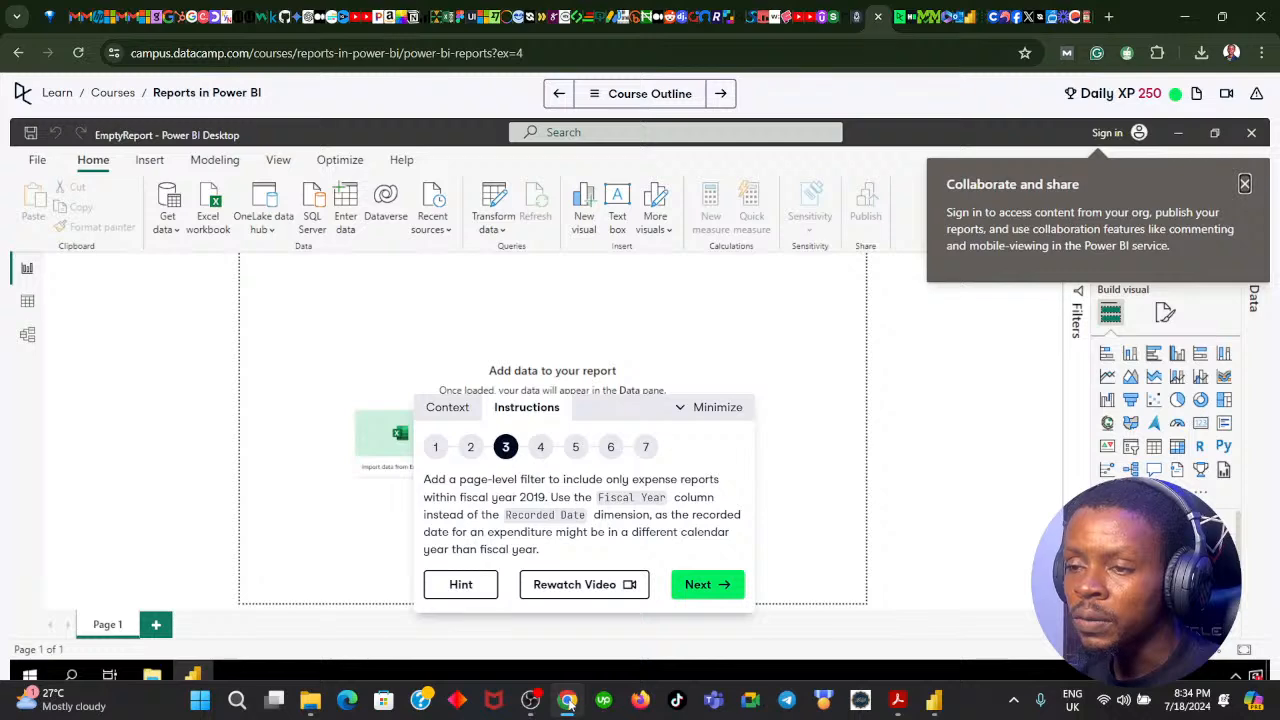
pyautogui.click(567, 700)
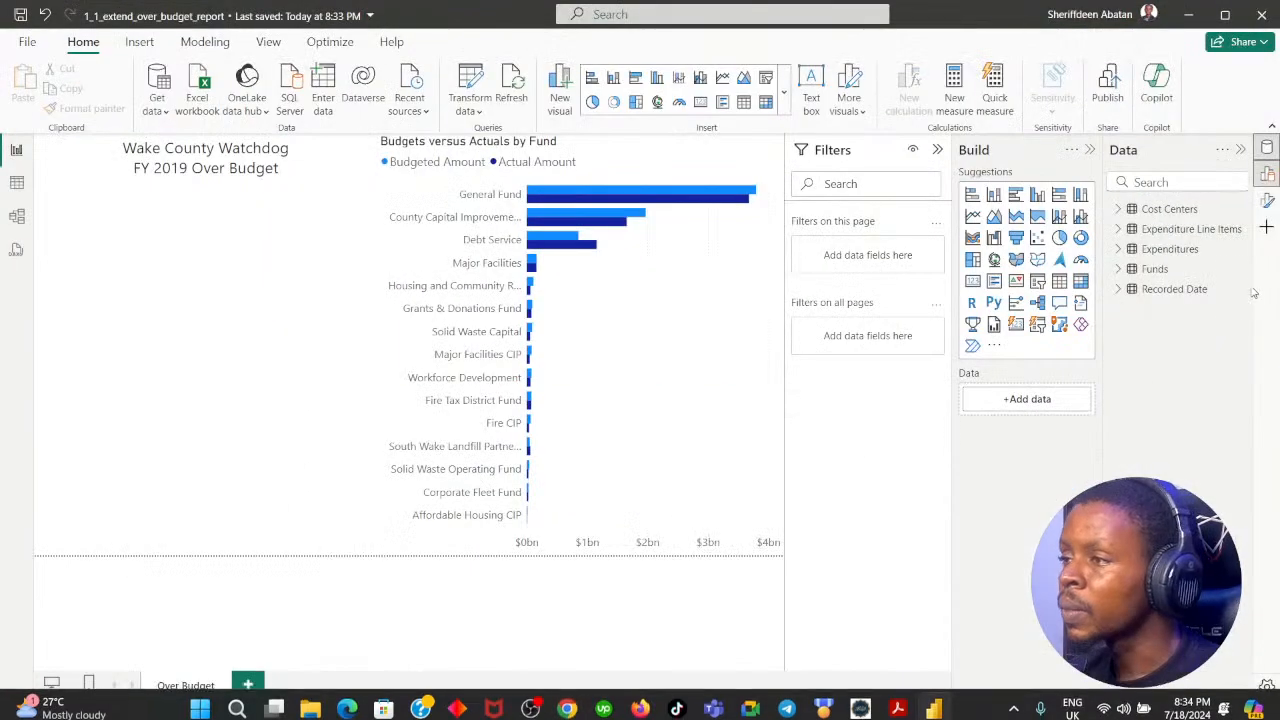
# Step: Look through the fields of the Recorded Date, Funds and Expenditures tables for the fiscal year column
pyautogui.click(1118, 289)
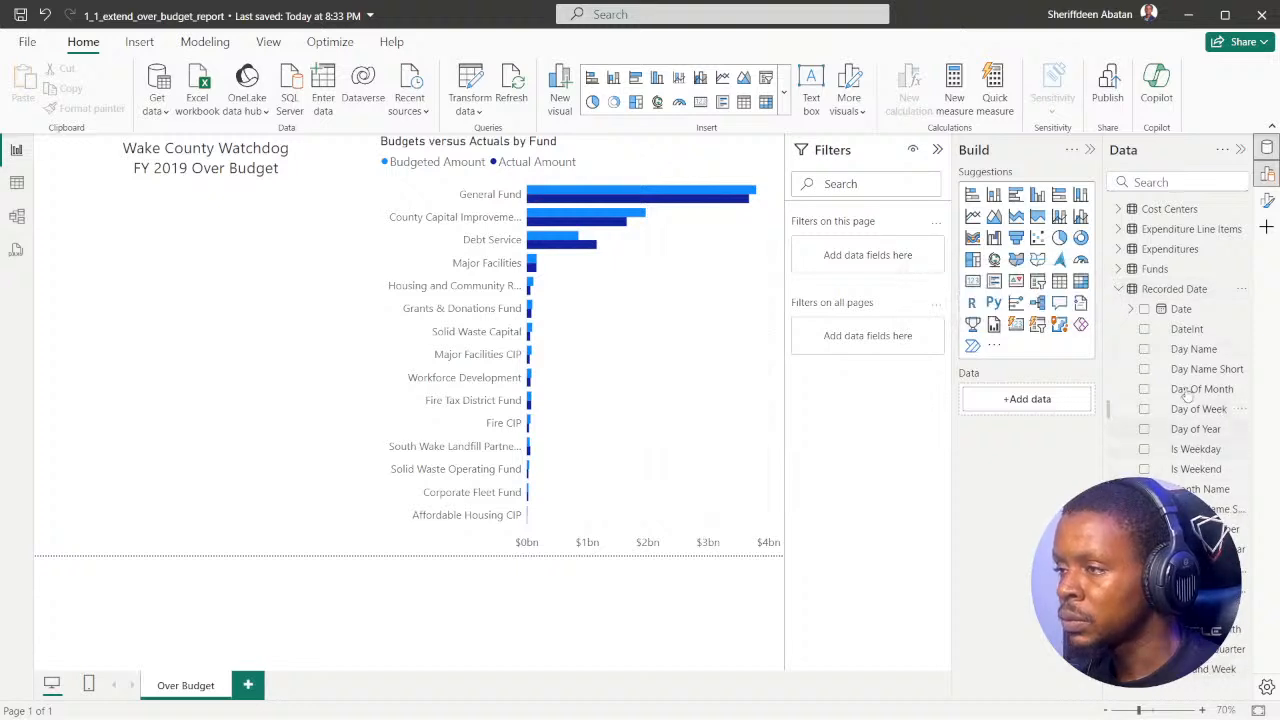
pyautogui.click(1119, 289)
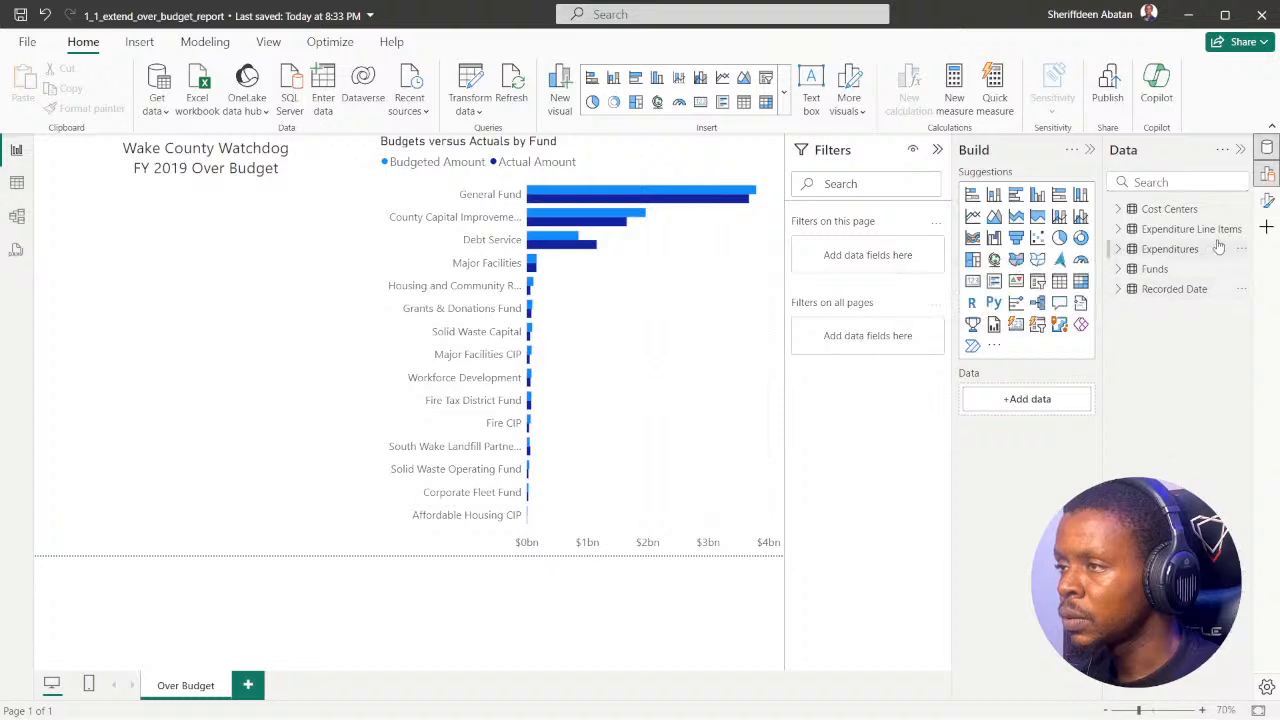
pyautogui.click(1118, 269)
pyautogui.click(1118, 269)
pyautogui.click(1118, 249)
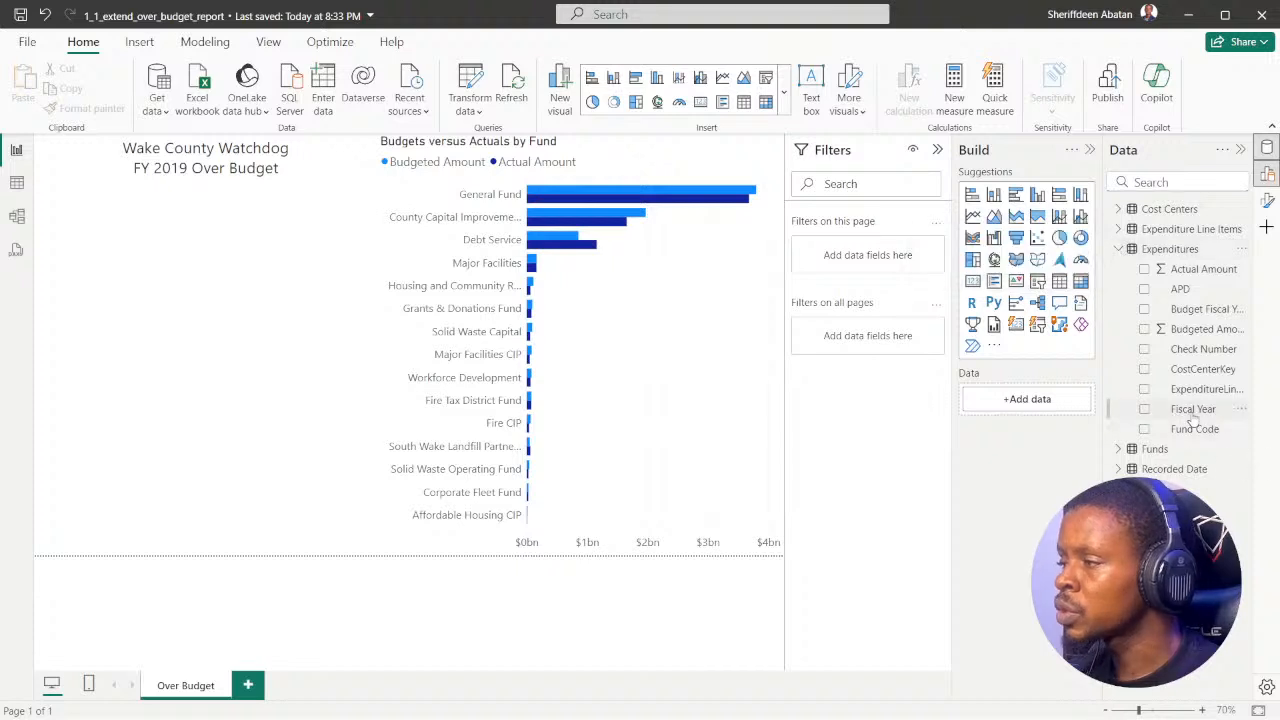
pyautogui.click(1118, 249)
pyautogui.click(1118, 289)
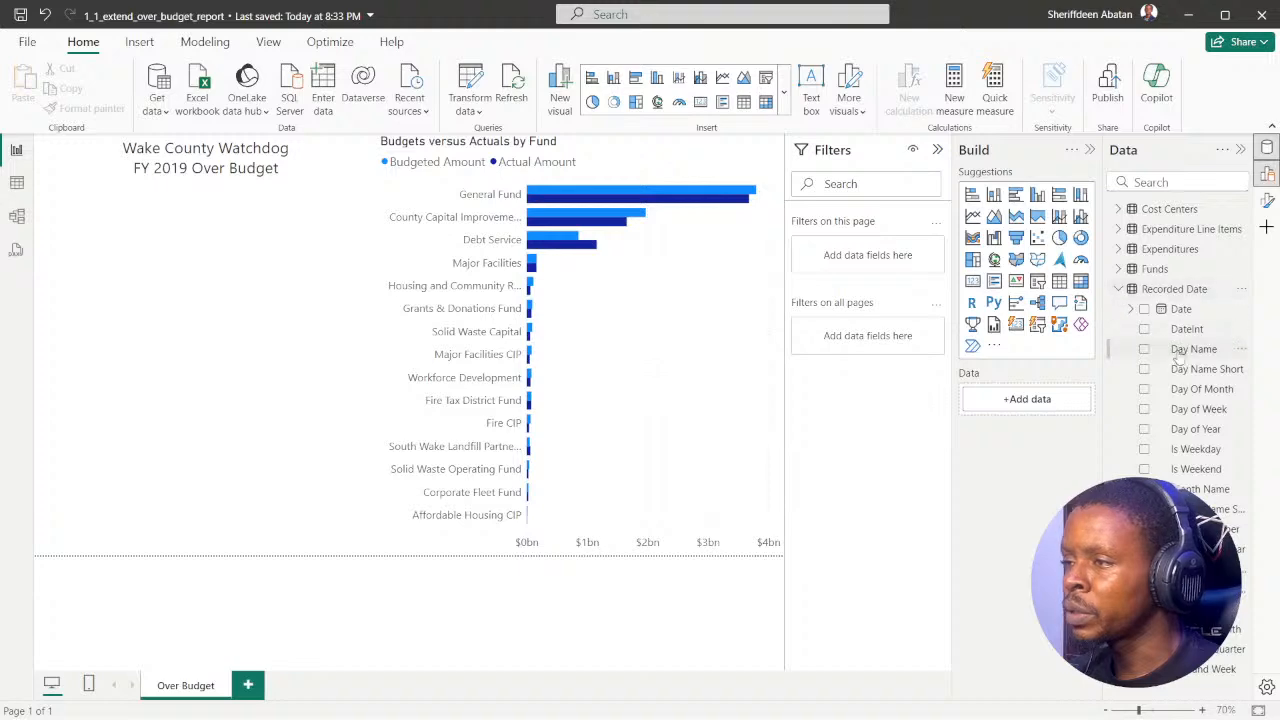
pyautogui.click(1118, 289)
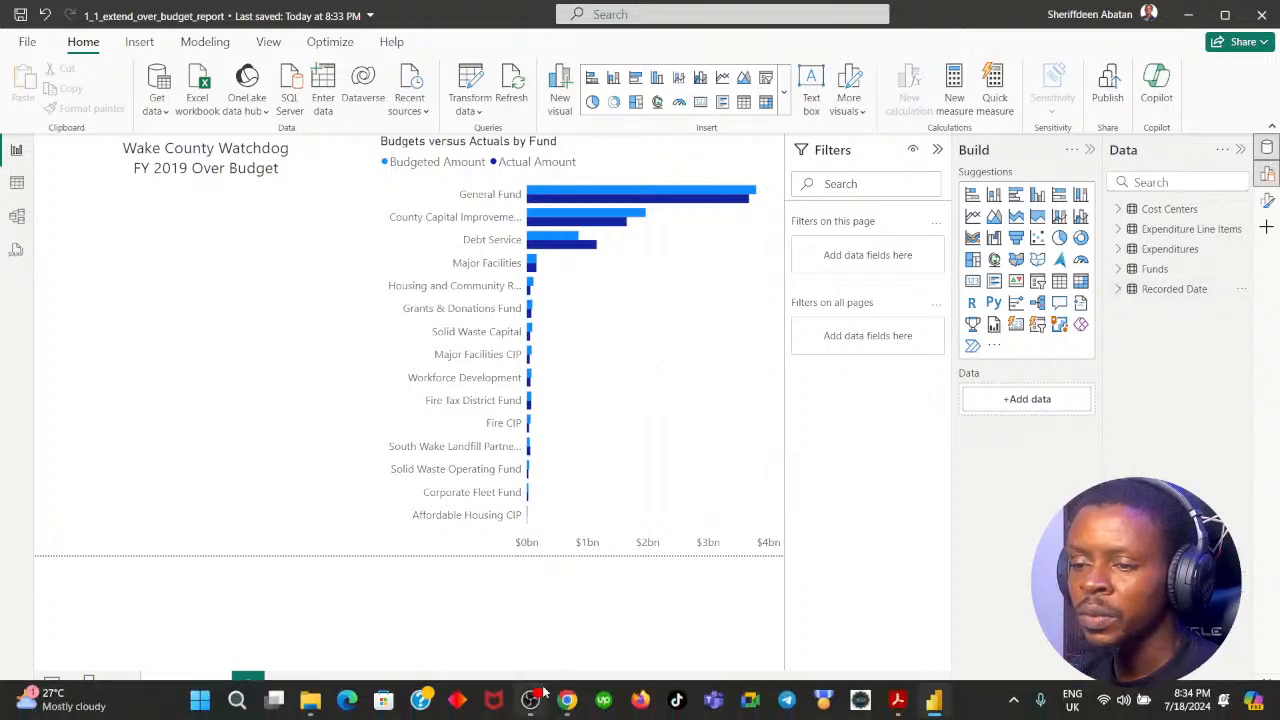
# Step: Recheck the instruction in DataCamp, search the report's fields for "fis", and add Fiscal Year from Expenditures as a page-level filter
pyautogui.click(567, 700)
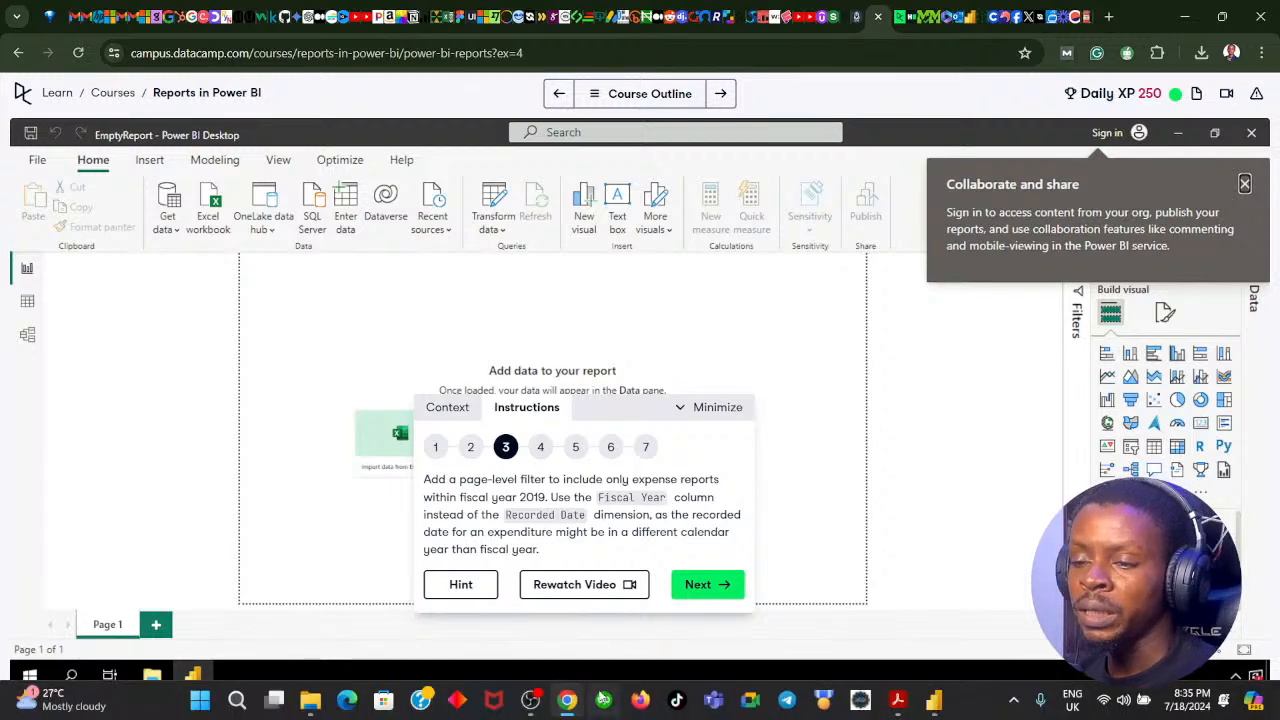
pyautogui.click(567, 702)
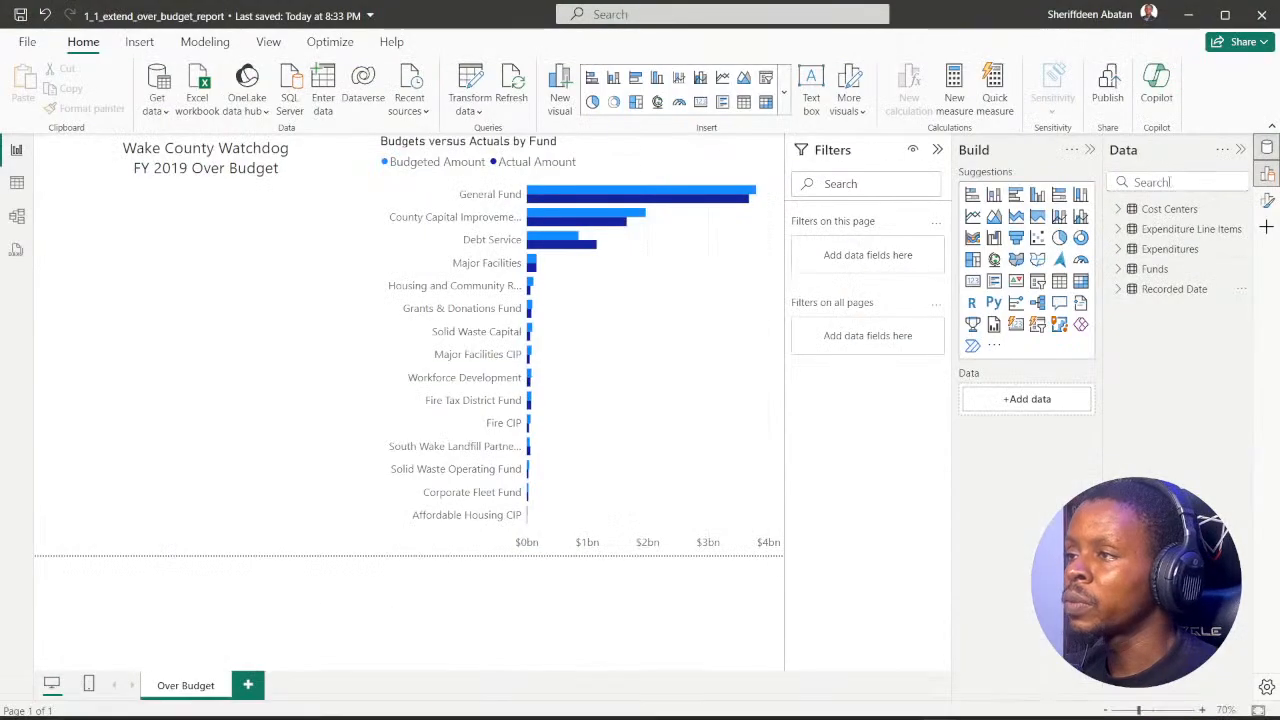
pyautogui.click(1169, 181)
pyautogui.write('fis')
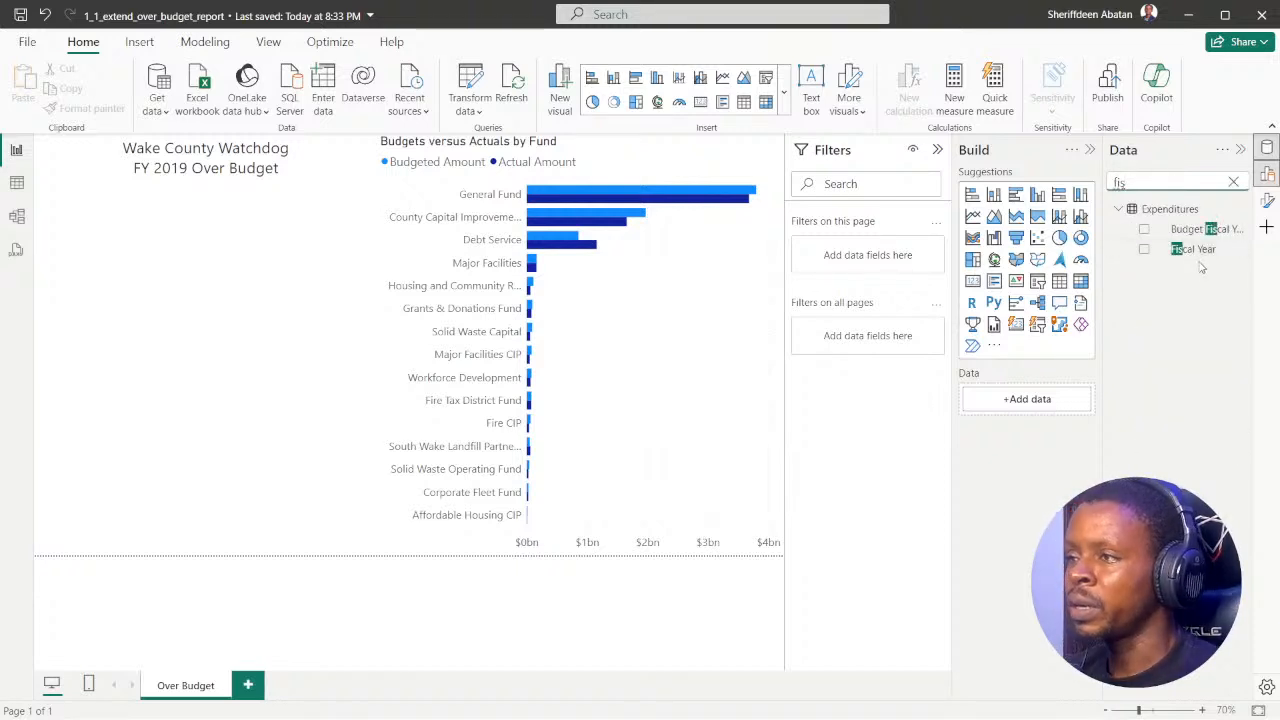
pyautogui.moveTo(1202, 256); pyautogui.dragTo(886, 258)
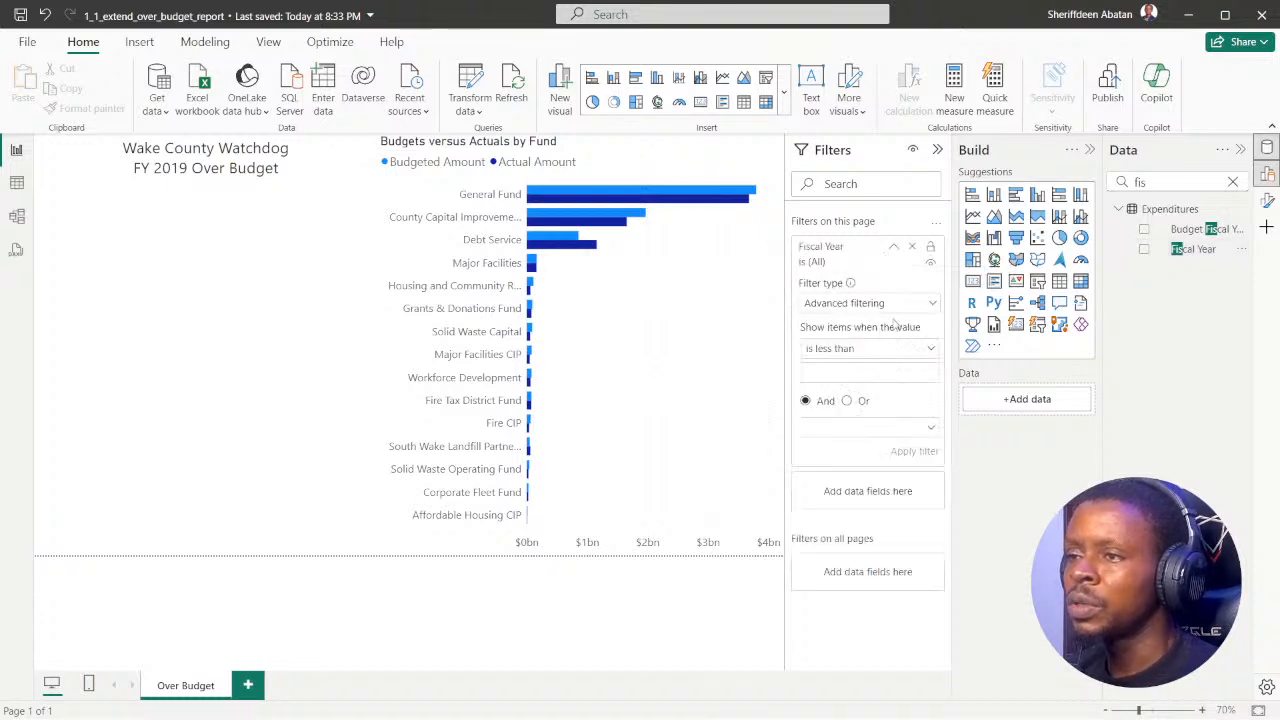
# Step: Set the Fiscal Year page filter to Basic filtering with only 2019 selected, clear the field search and collapse the Build pane
pyautogui.click(929, 306)
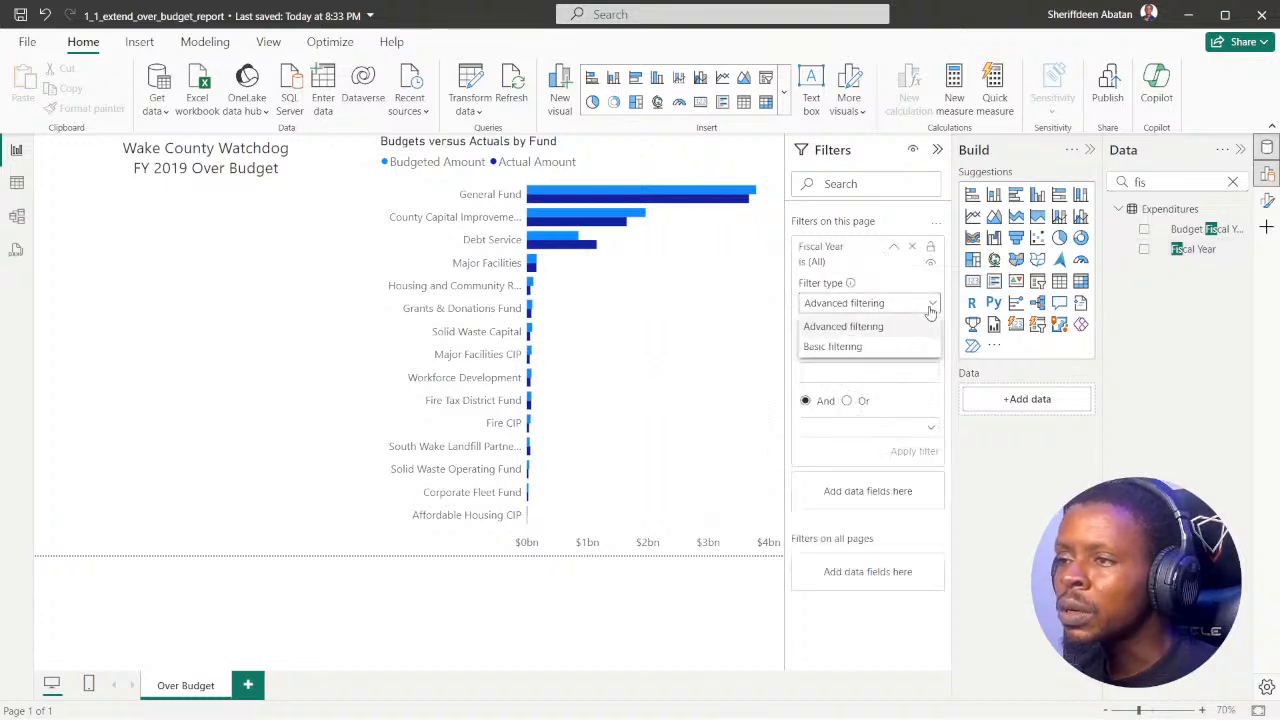
pyautogui.click(874, 349)
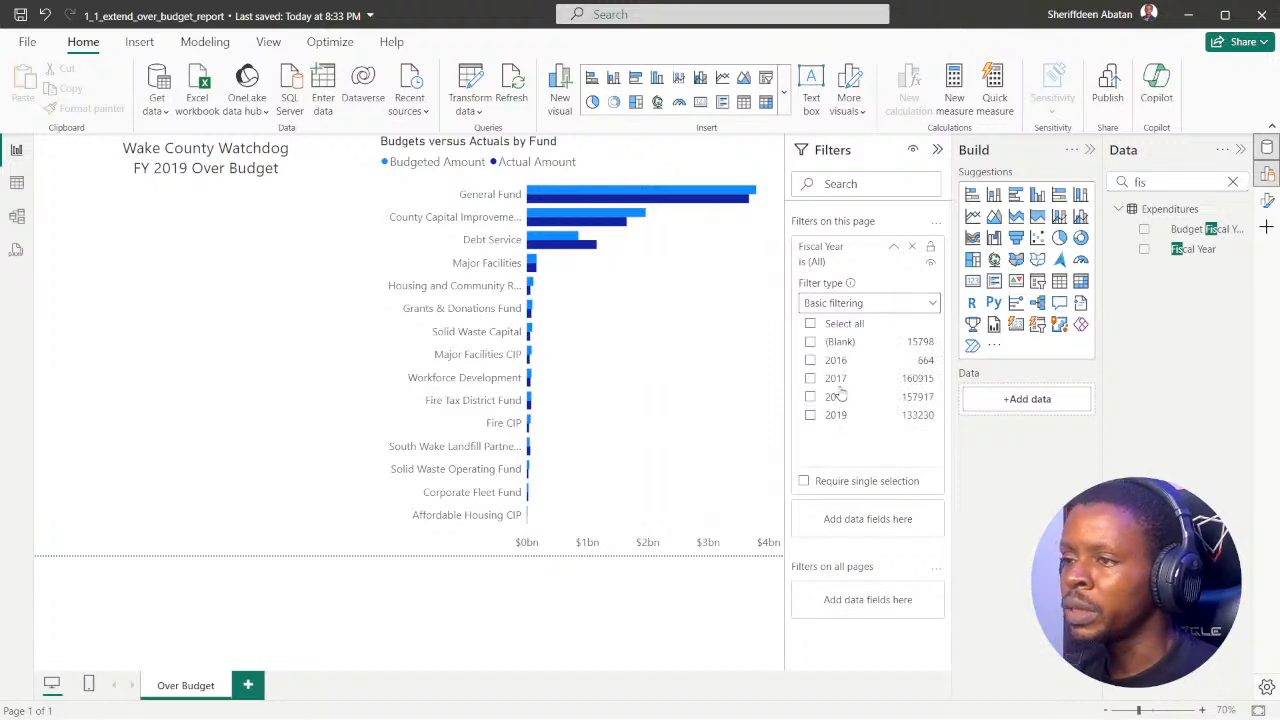
pyautogui.click(1233, 186)
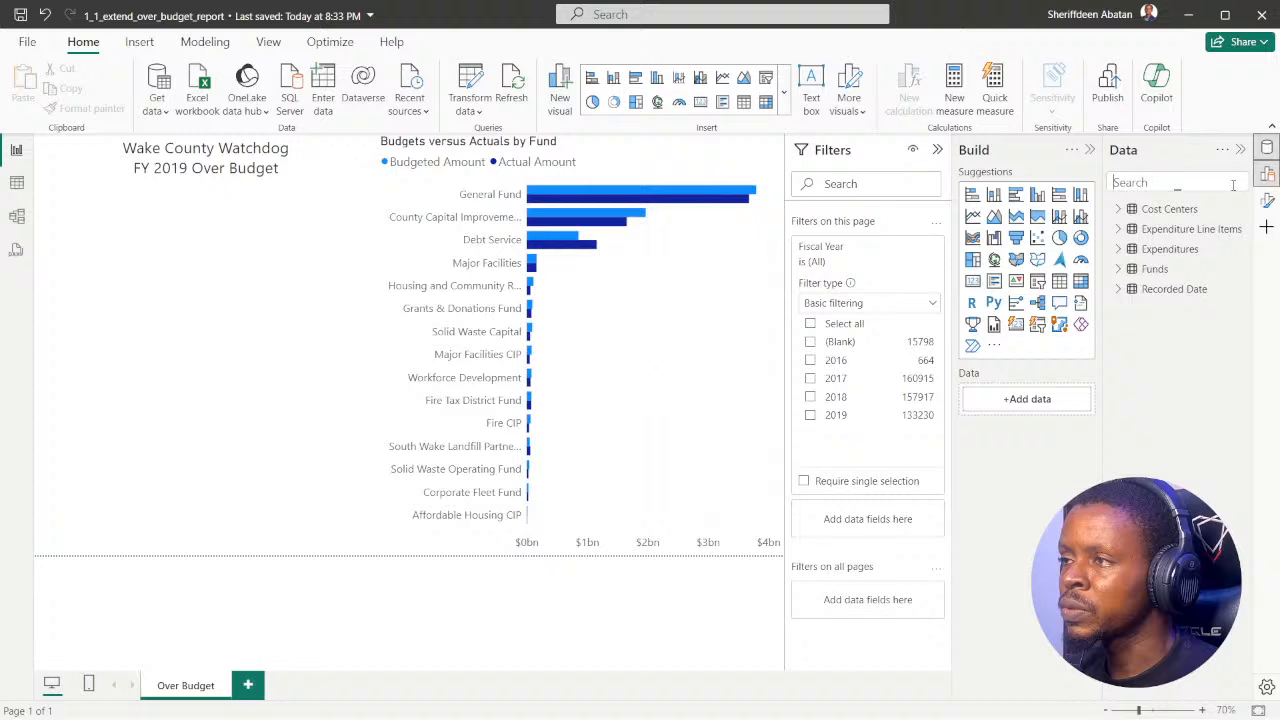
pyautogui.click(811, 416)
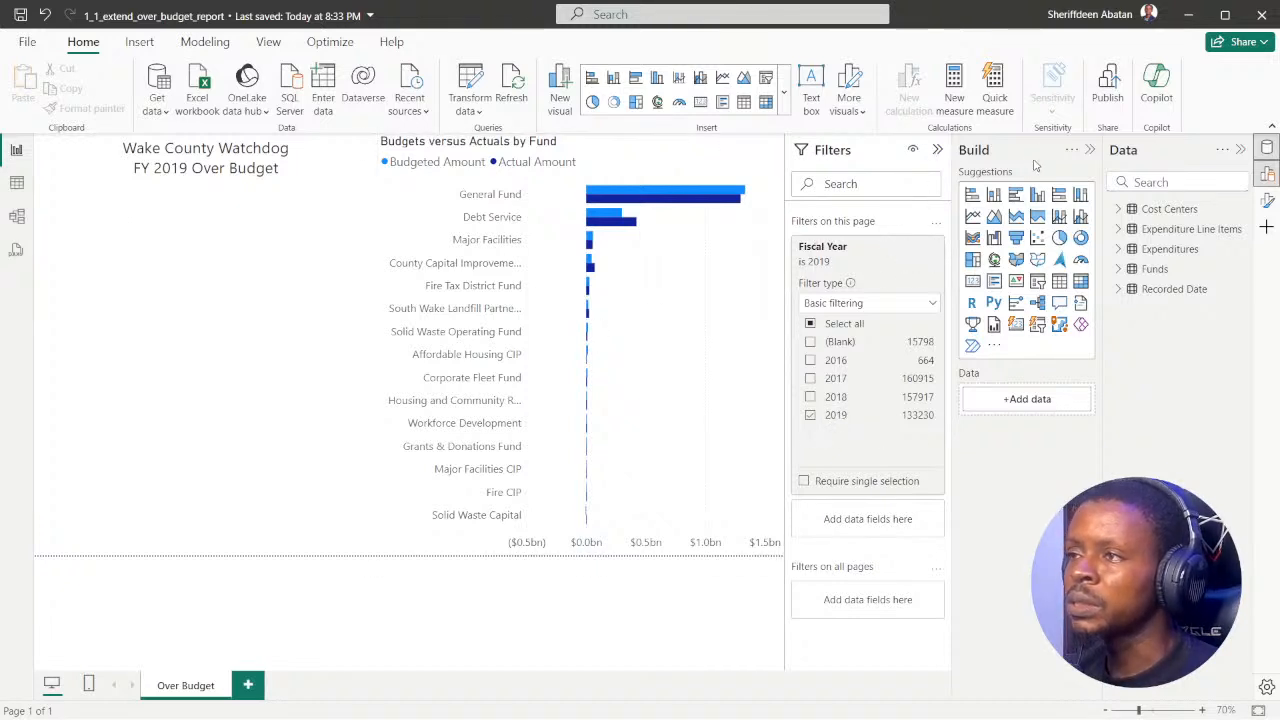
pyautogui.click(1089, 149)
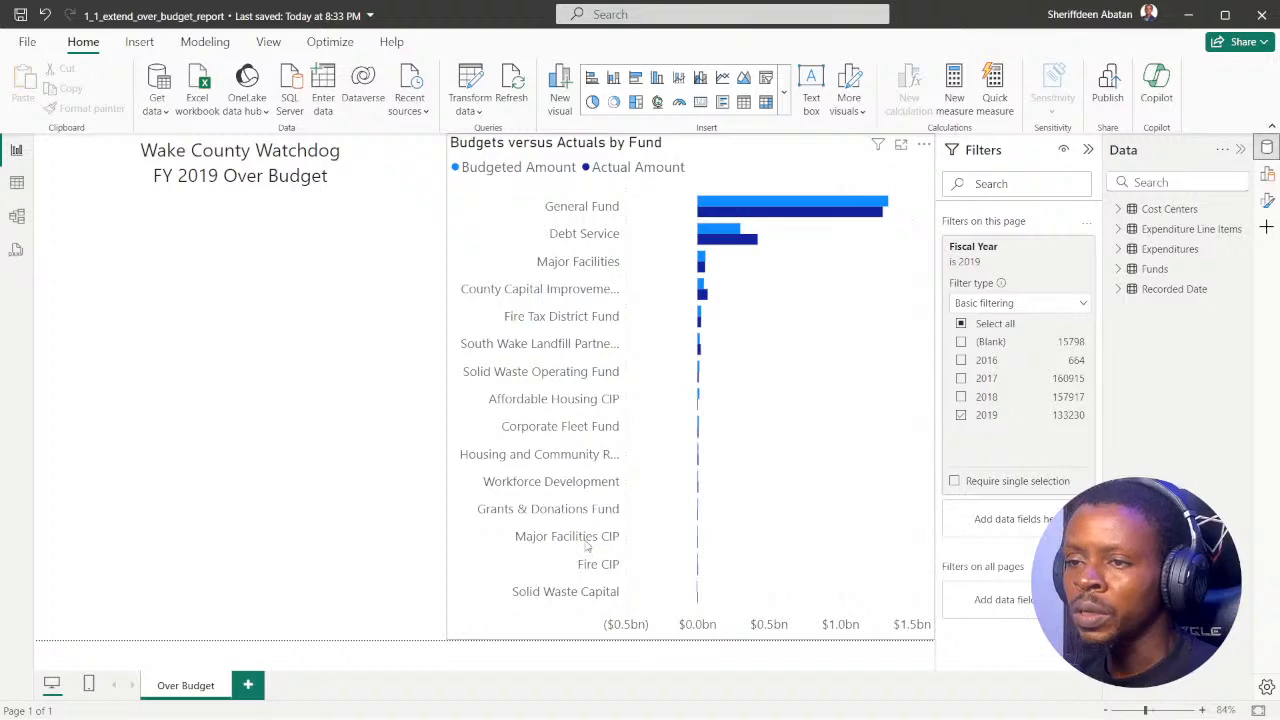
# Step: Advance the DataCamp exercise to instruction 4, read the Amount Over Budget measure requirement, and return to Power BI Desktop
pyautogui.click(570, 695)
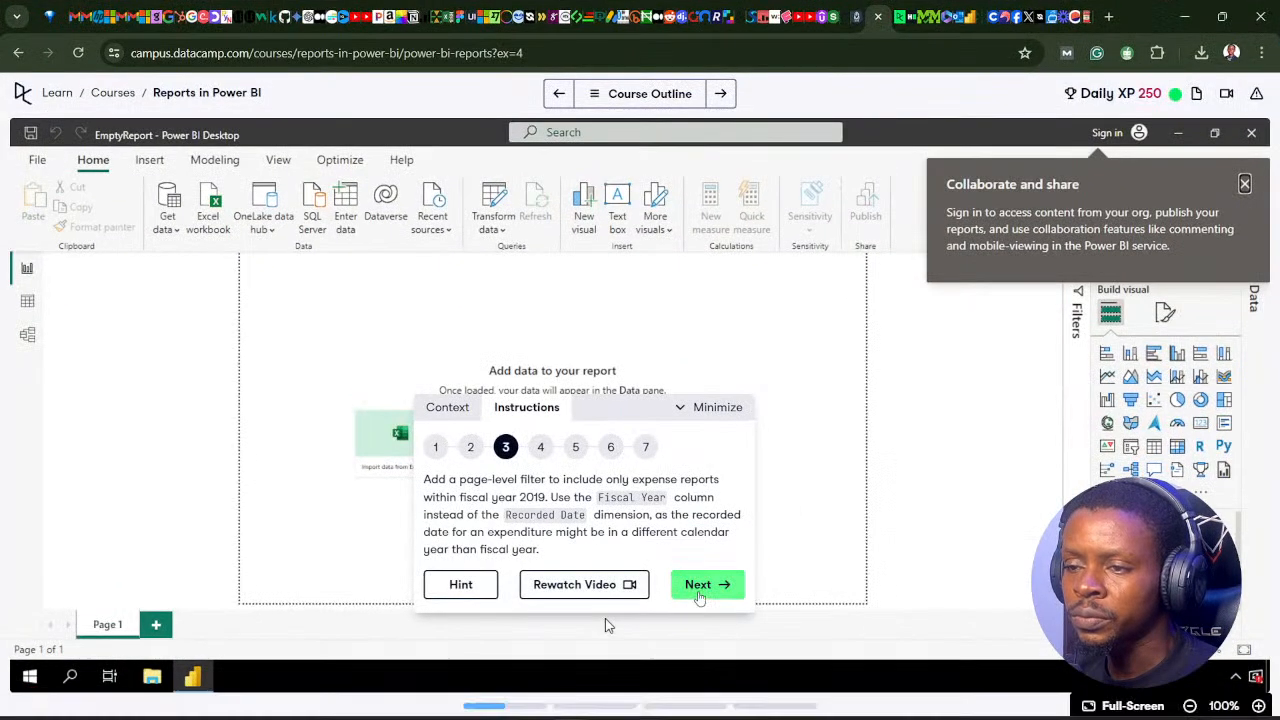
pyautogui.click(700, 590)
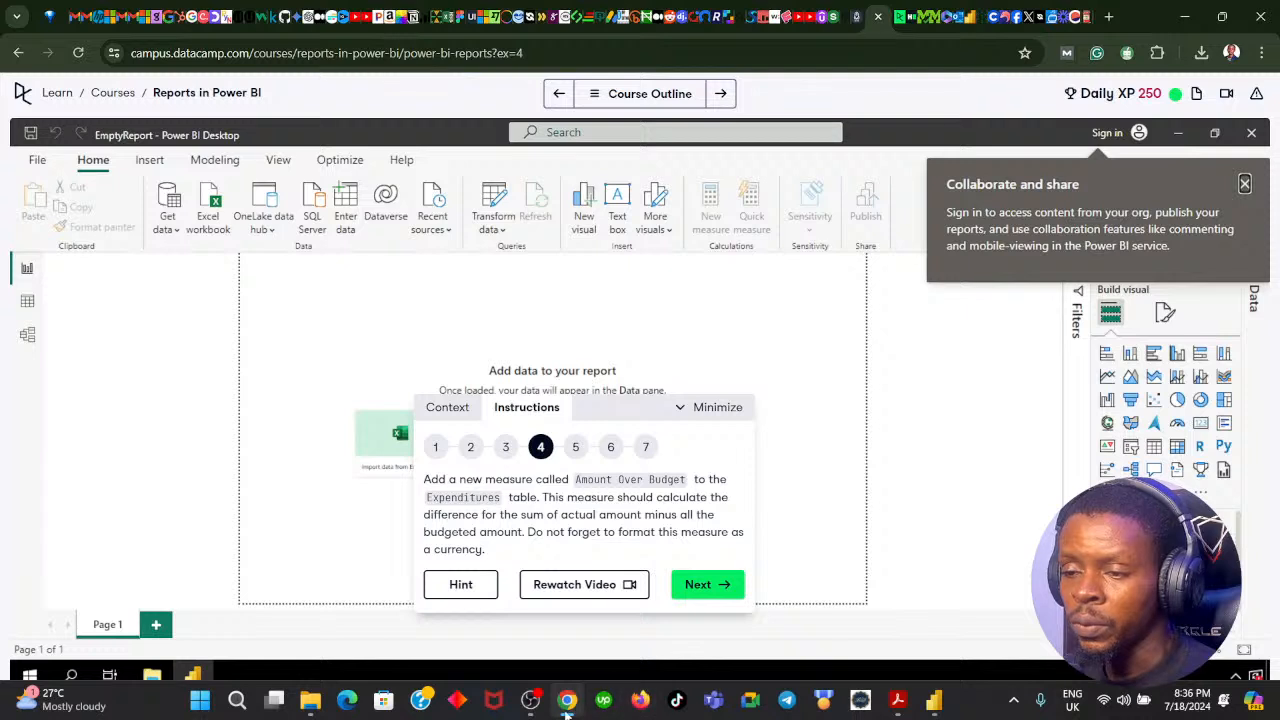
pyautogui.moveTo(566, 708)
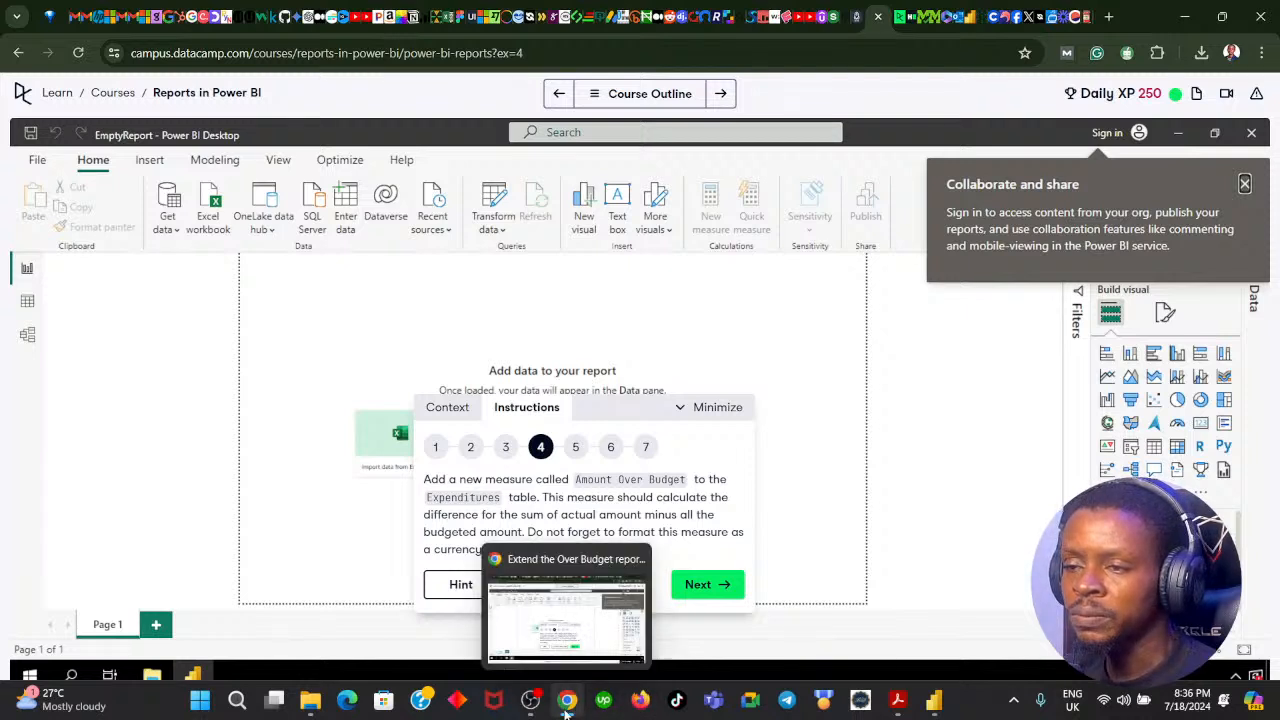
pyautogui.click(566, 710)
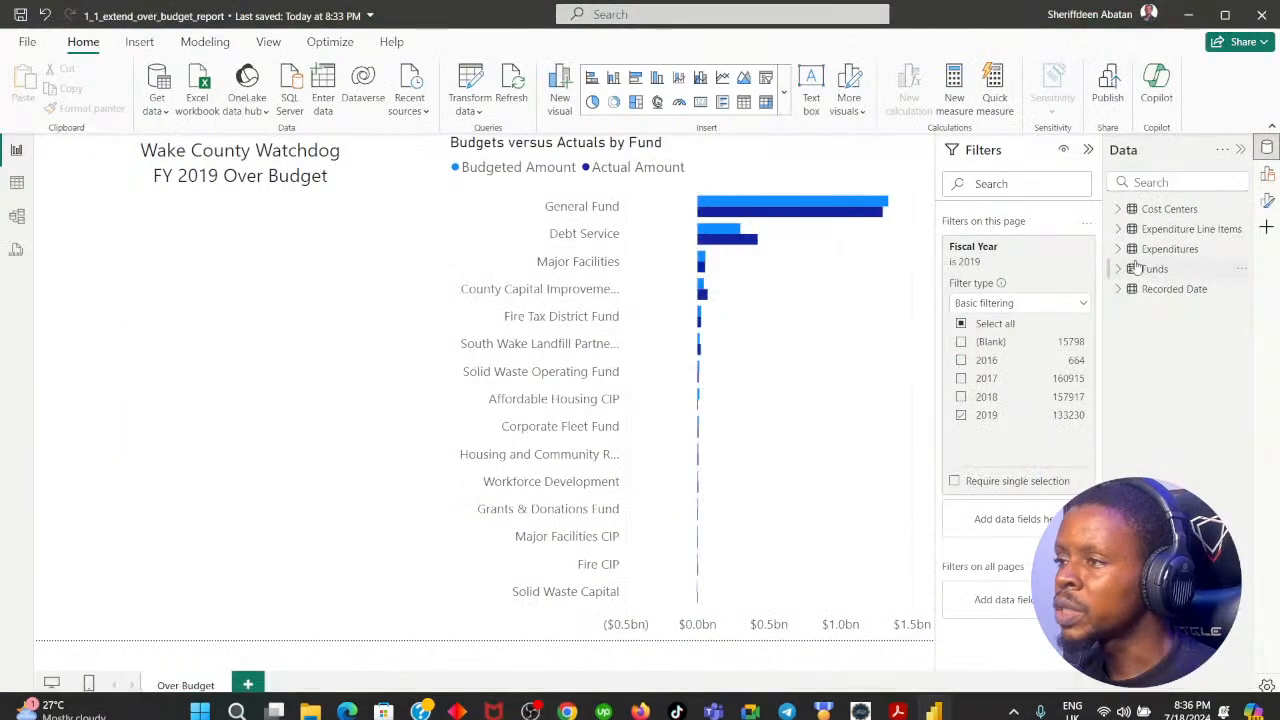
# Step: Create a new measure in the Expenditures table named Amount Over Budget, with its expression starting on a second line
pyautogui.rightClick(1150, 252)
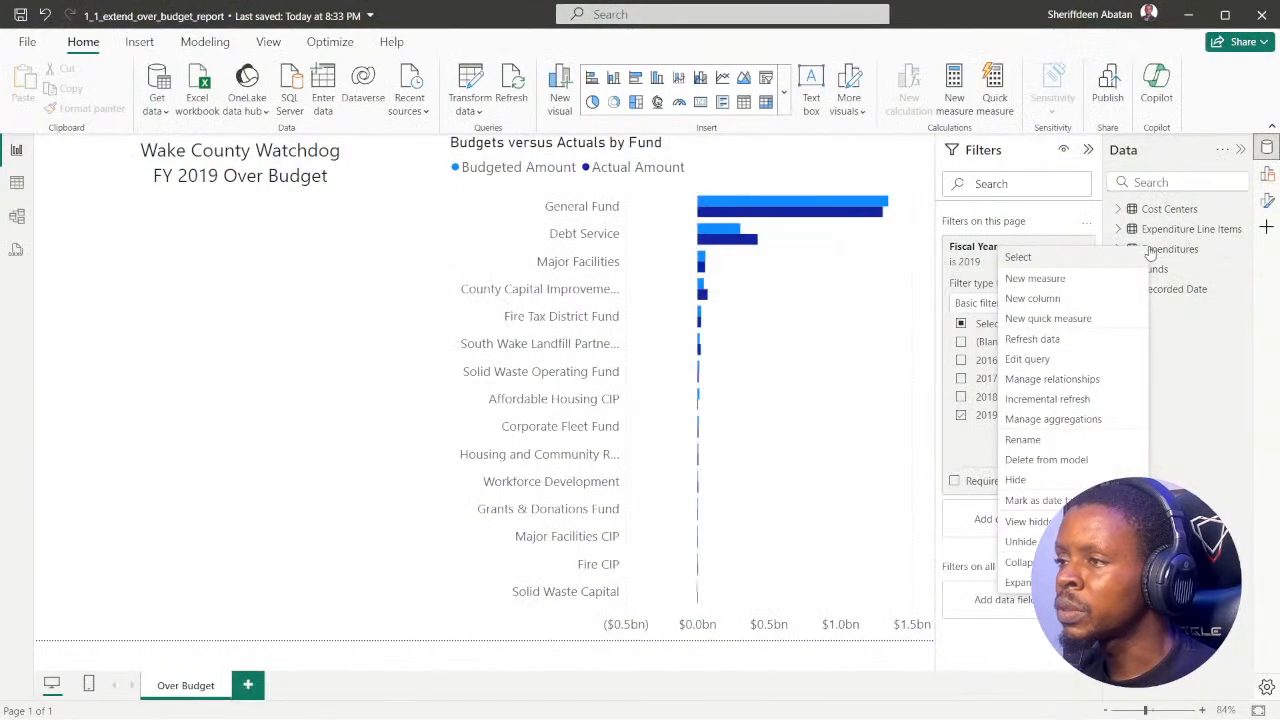
pyautogui.click(1065, 287)
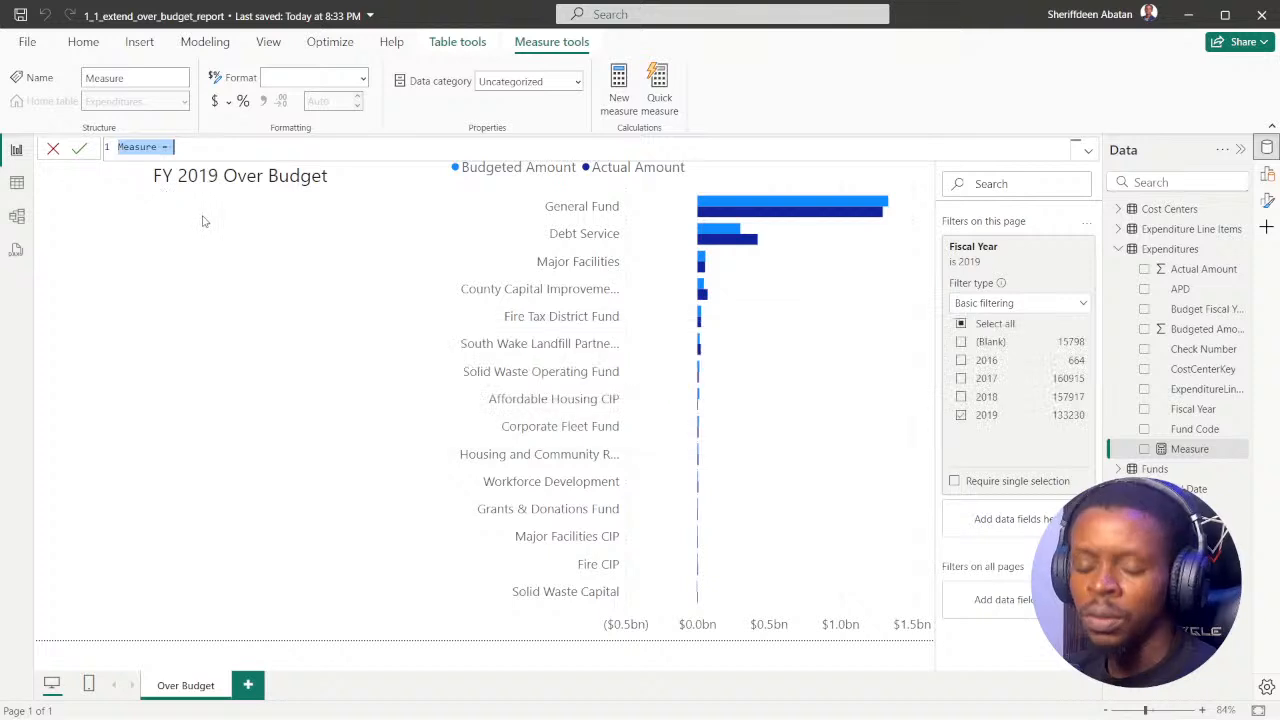
pyautogui.write('Amount')
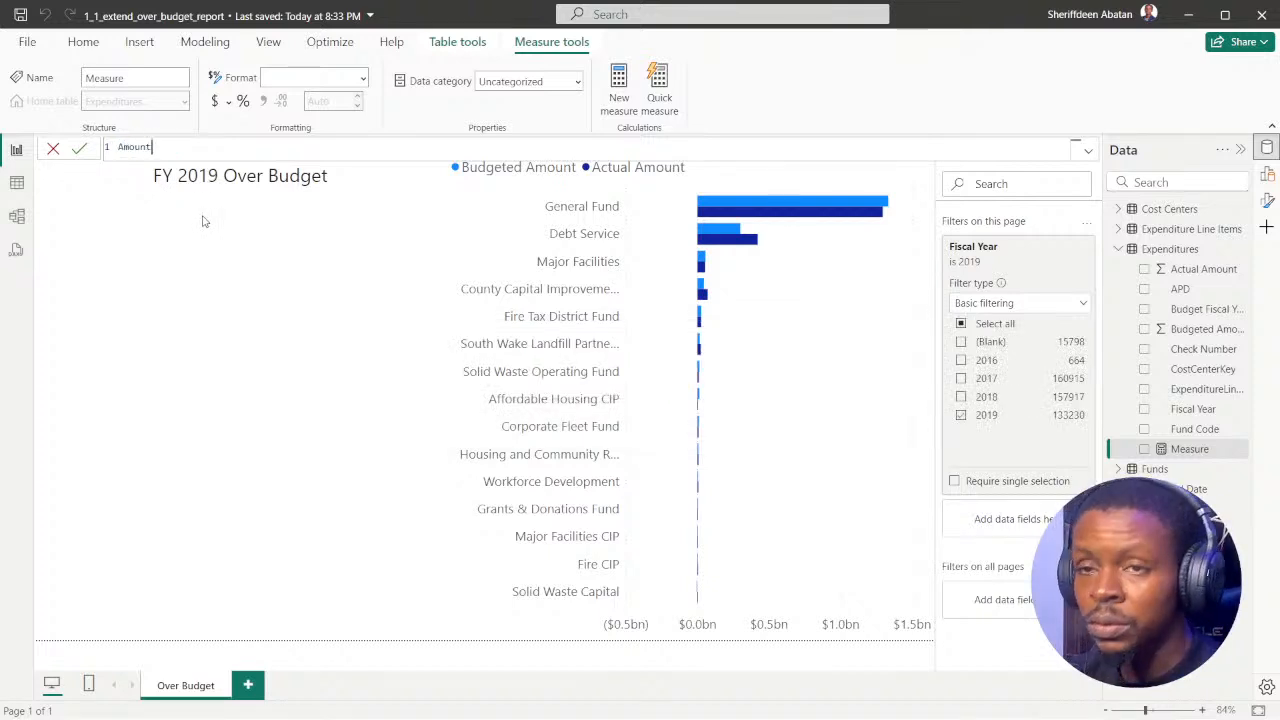
pyautogui.write(' Over ')
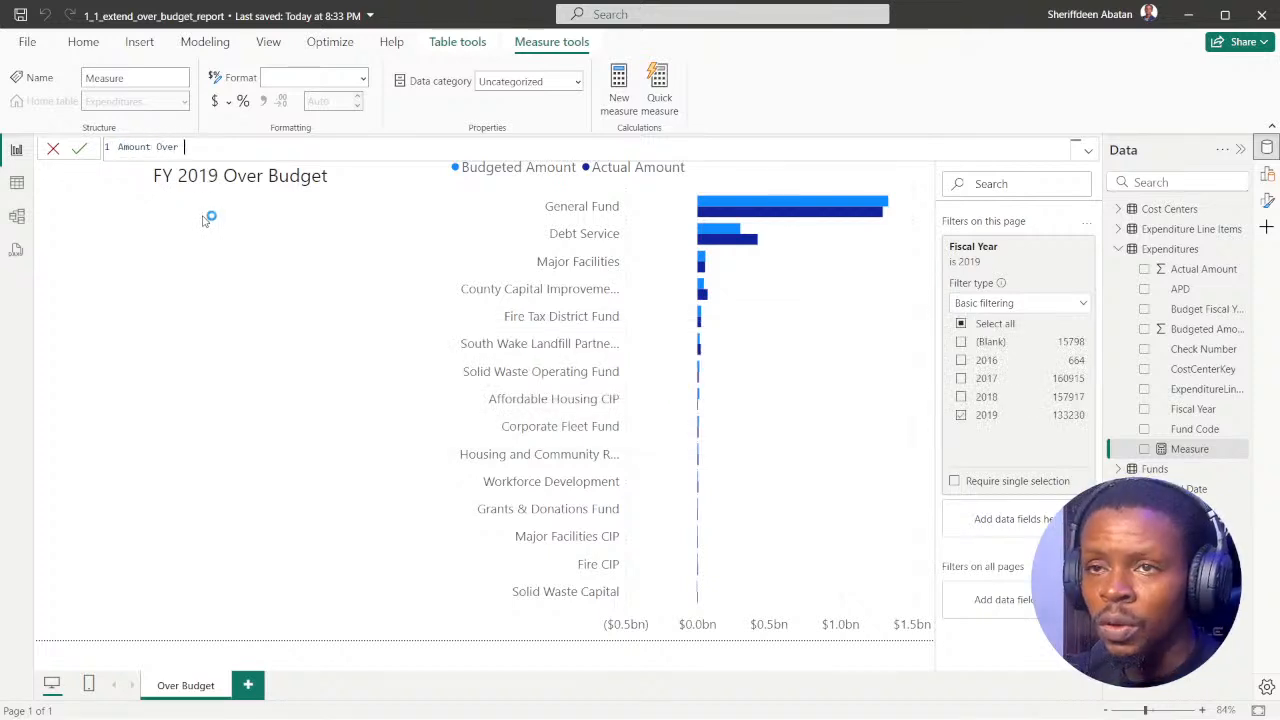
pyautogui.write('Budget ')
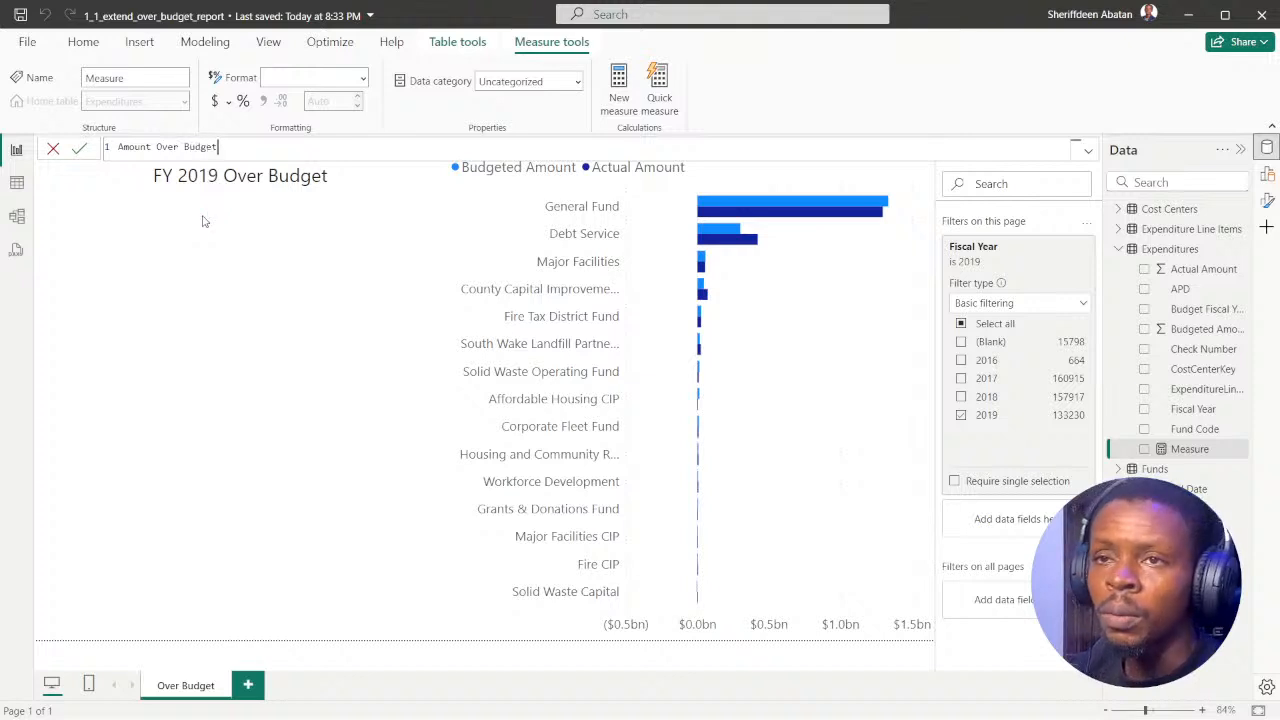
pyautogui.write('=')
pyautogui.hotkey('shift', 'Return')
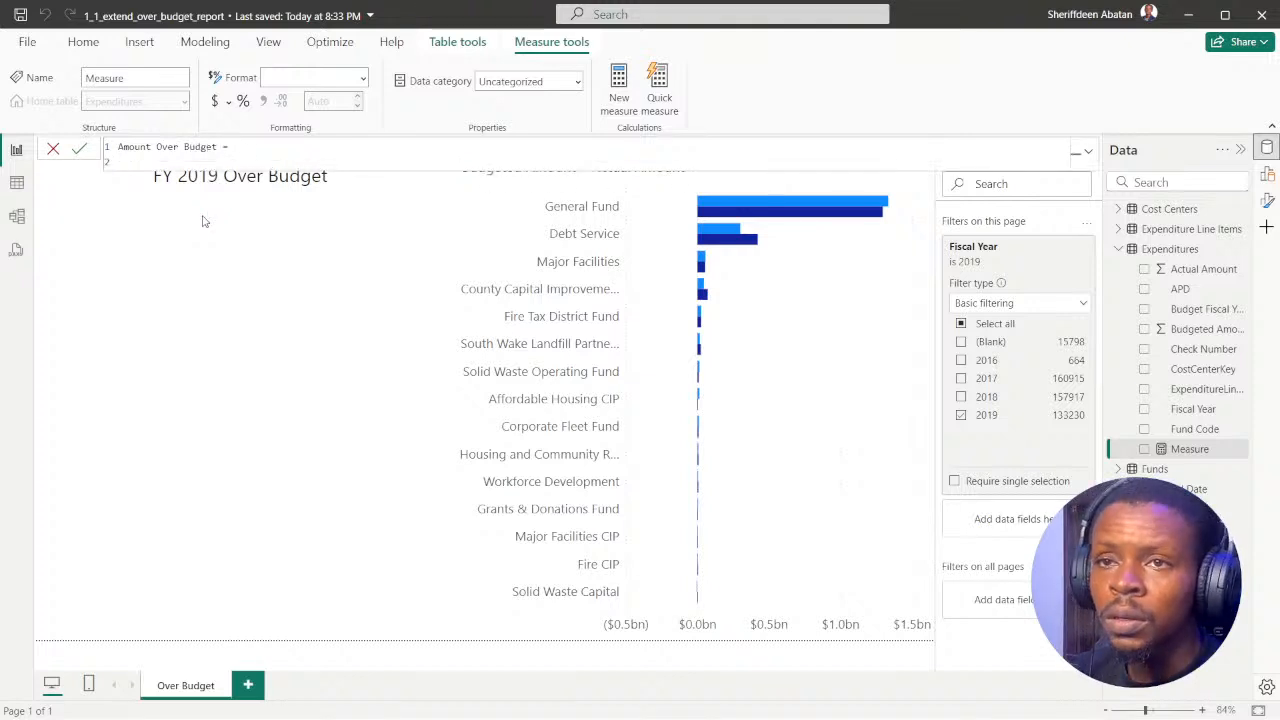
# Step: Recheck the DataCamp instruction and enter SUM(Expenditures[Actual Amount]) as the first term of the measure
pyautogui.click(568, 705)
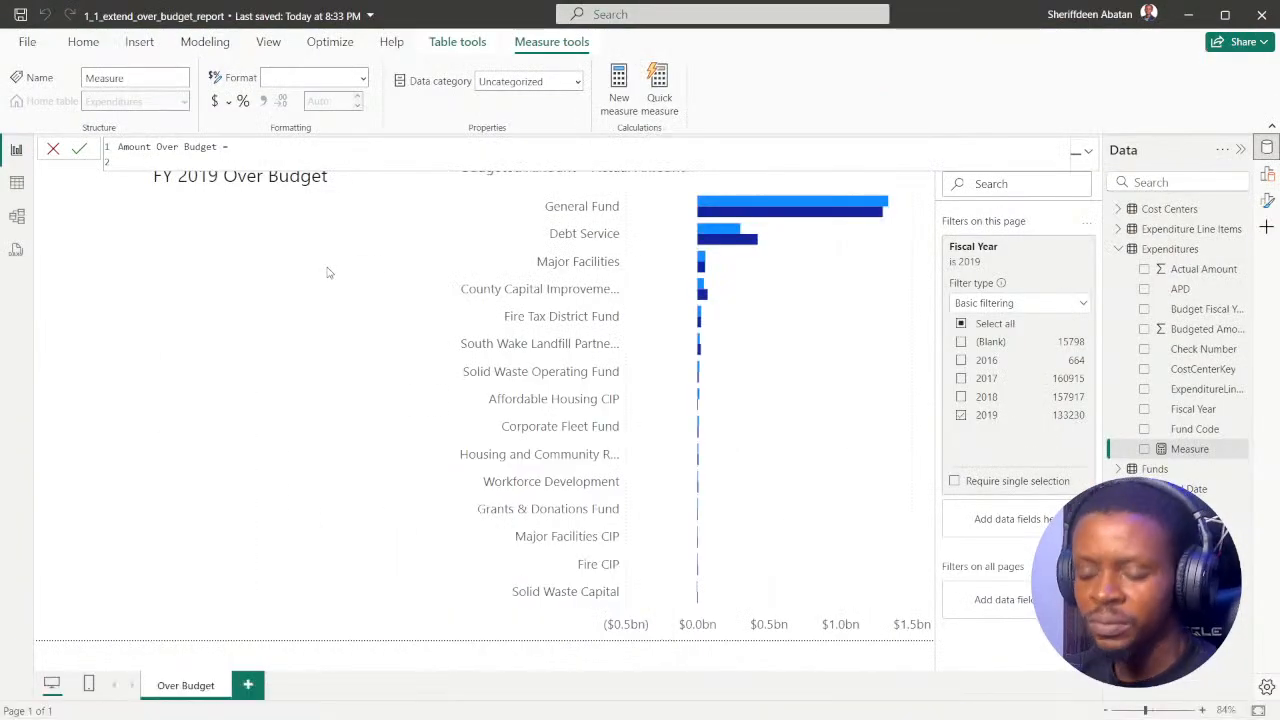
pyautogui.write('actu')
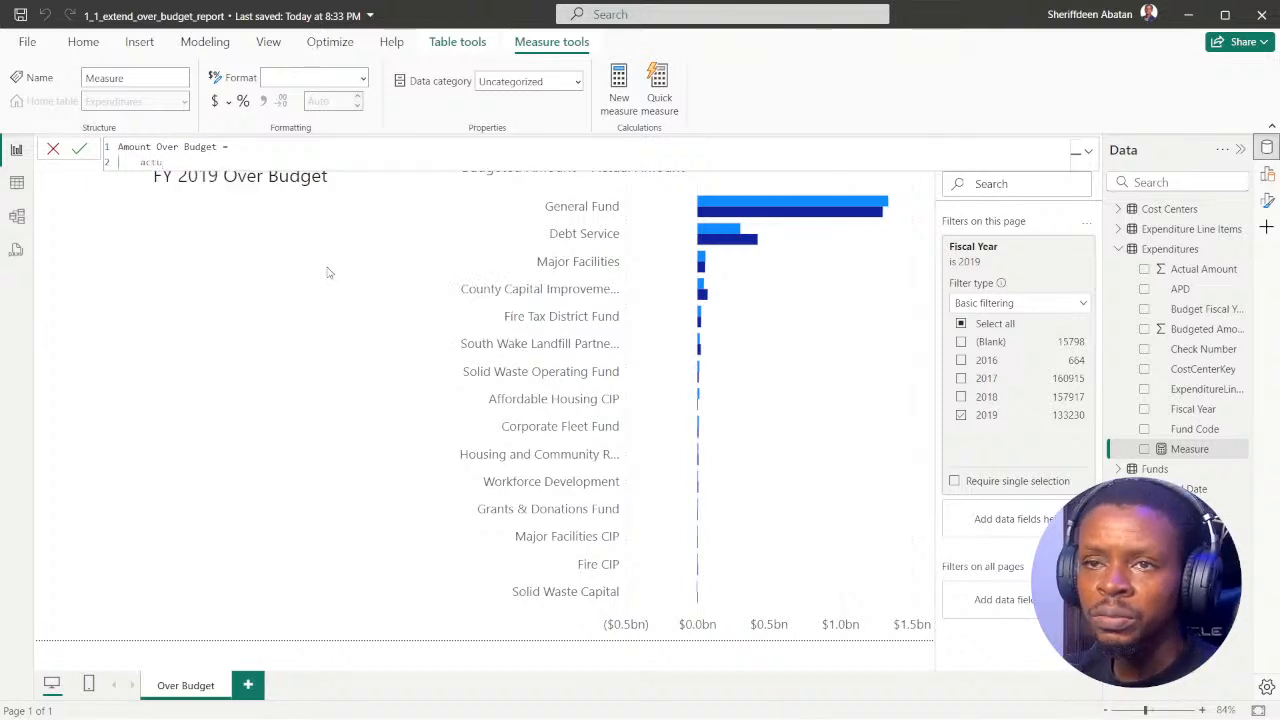
pyautogui.press('BackSpace')
pyautogui.press('BackSpace')
pyautogui.press('BackSpace')
pyautogui.press('BackSpace')
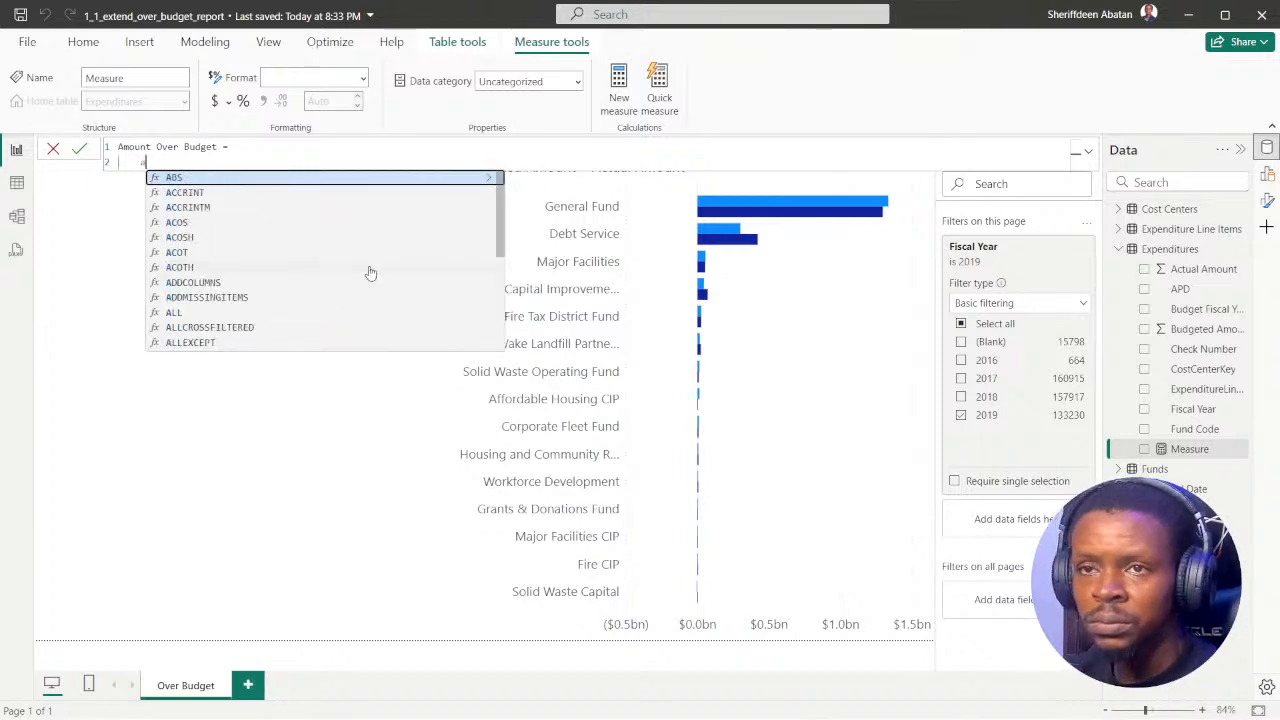
pyautogui.write('sum')
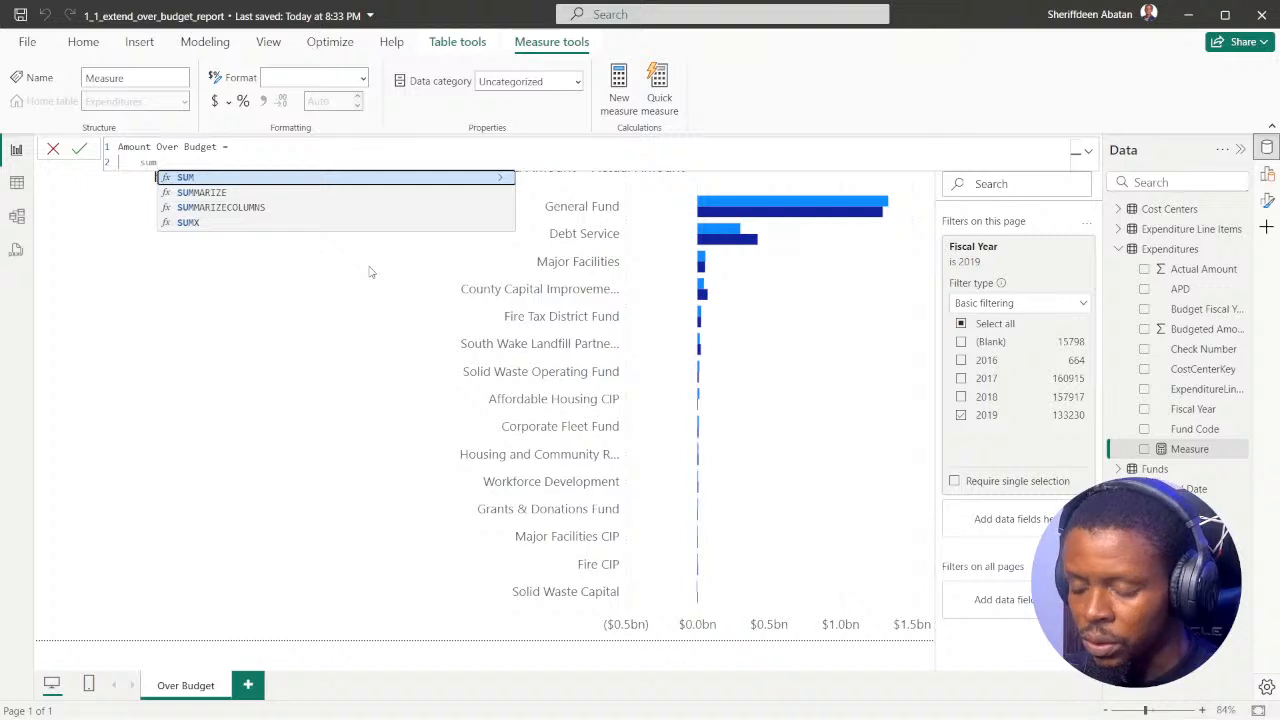
pyautogui.write('(au')
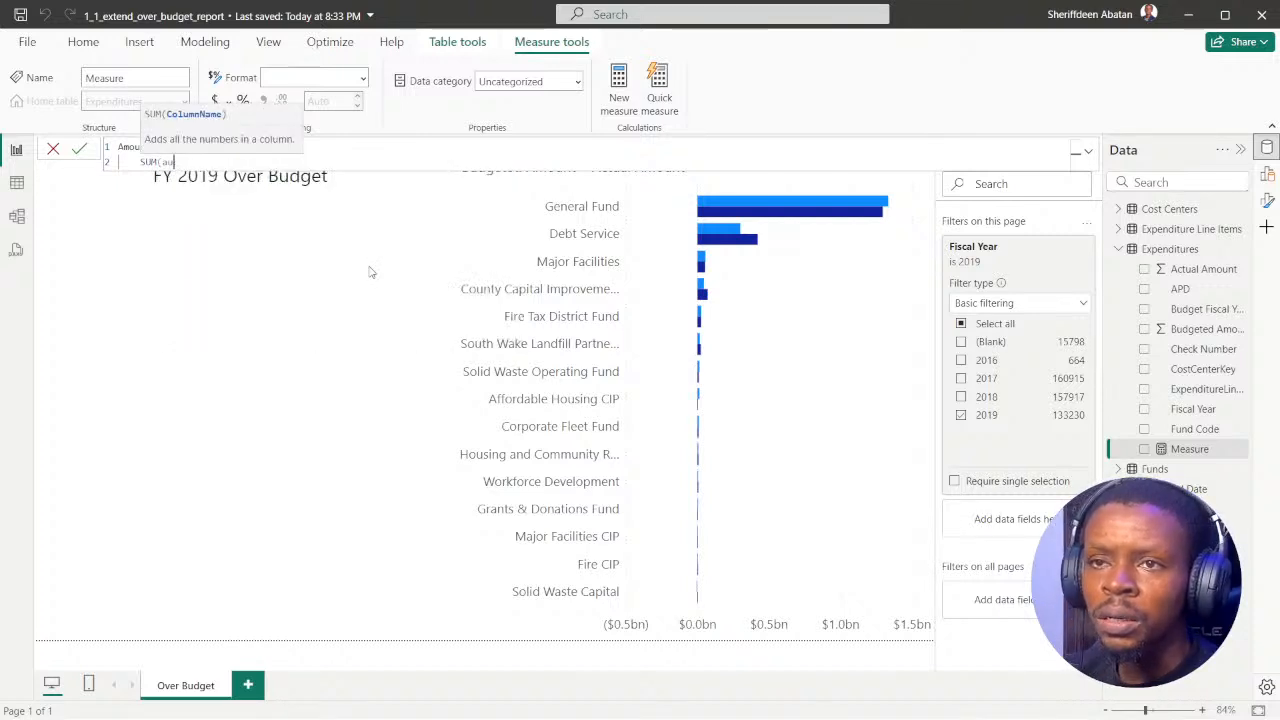
pyautogui.press('BackSpace')
pyautogui.write('c')
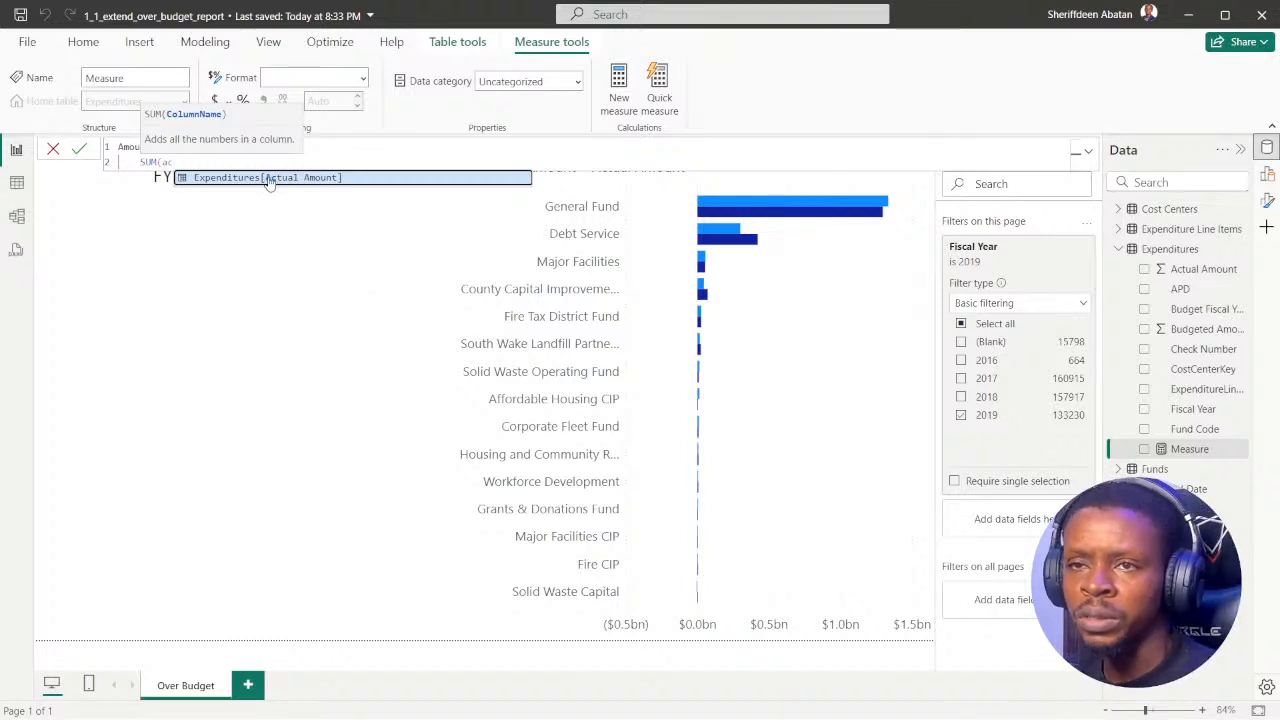
pyautogui.press('Tab')
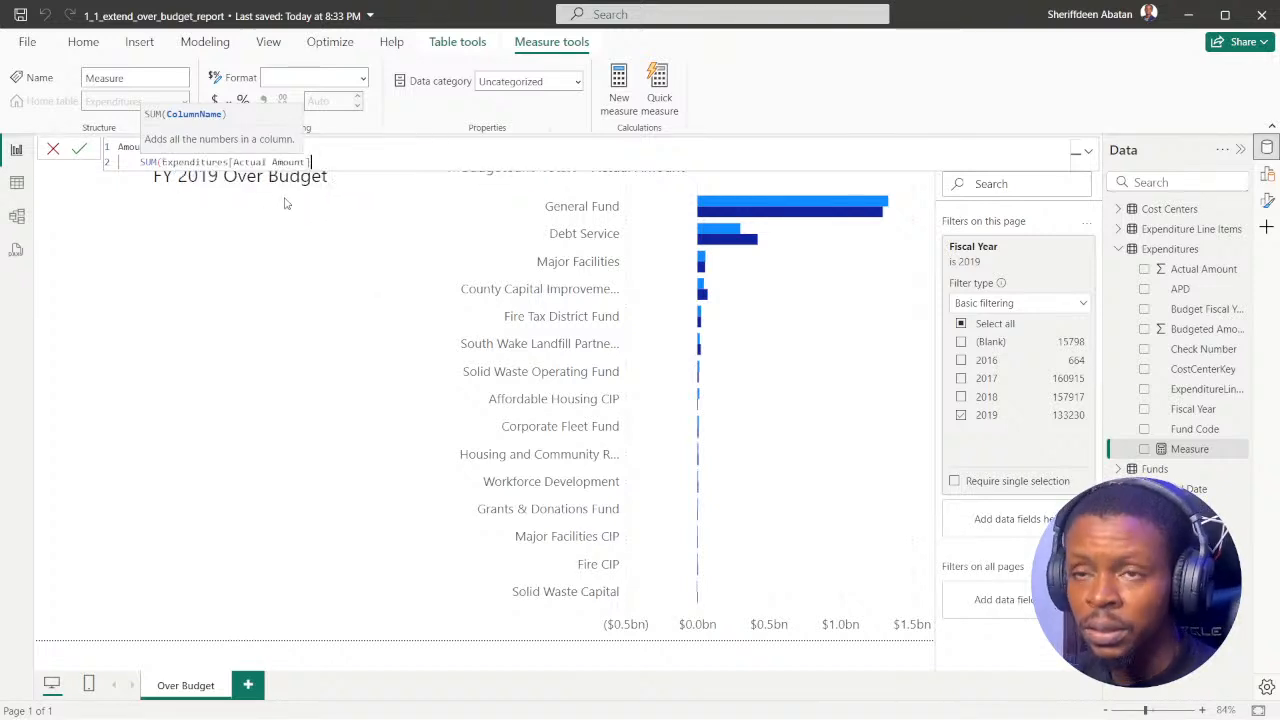
pyautogui.write(')')
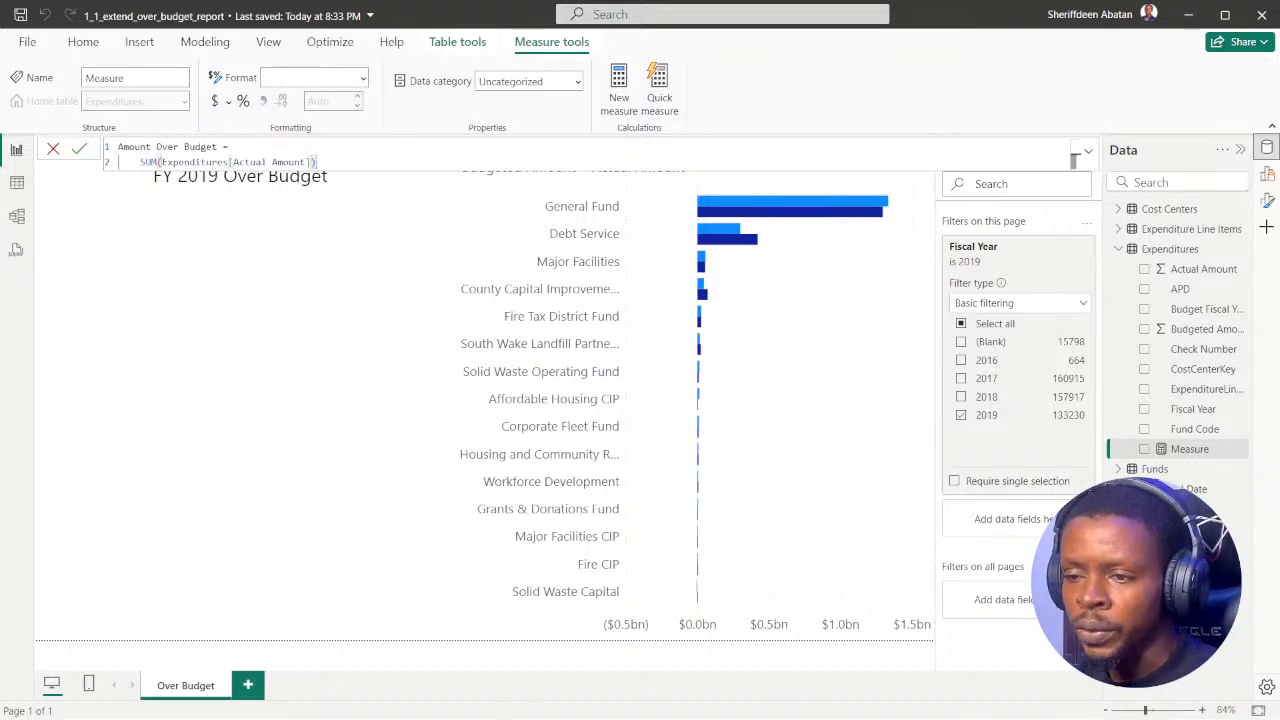
# Step: Reread the DataCamp requirement, subtract SUM(Expenditures[Budgeted Amount]) in the Amount Over Budget formula, and commit the measure
pyautogui.click(567, 700)
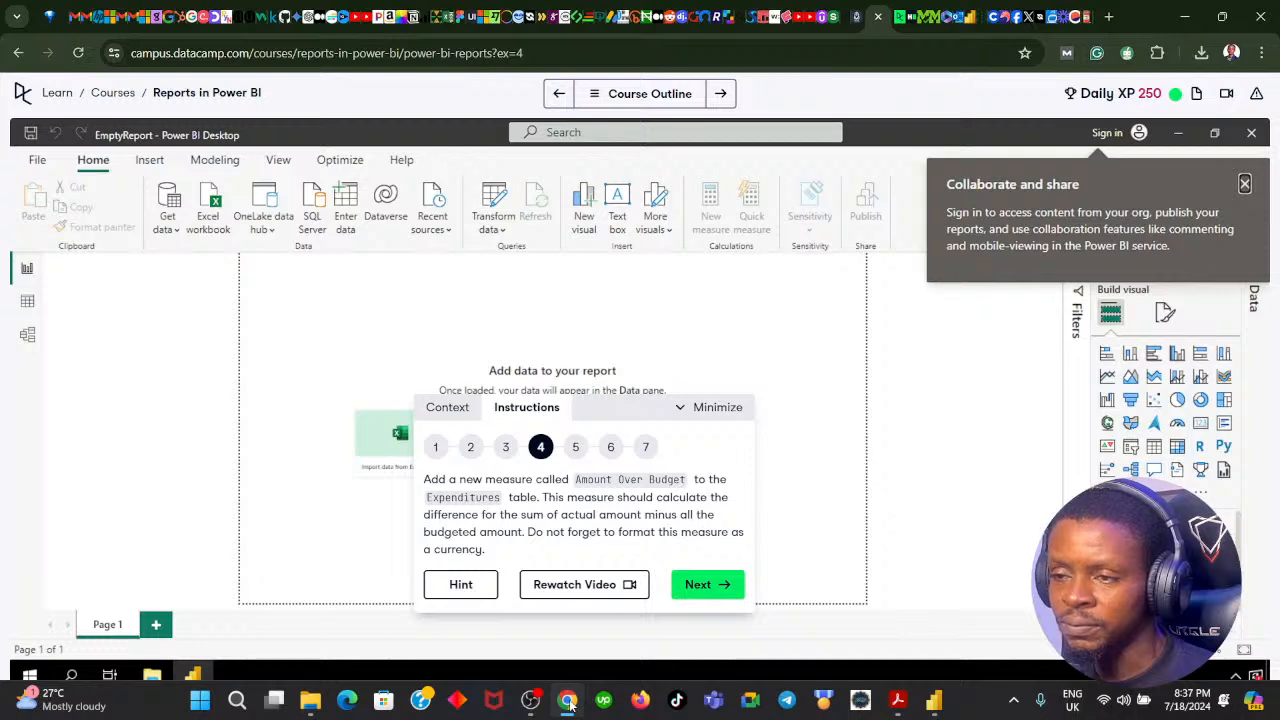
pyautogui.click(568, 701)
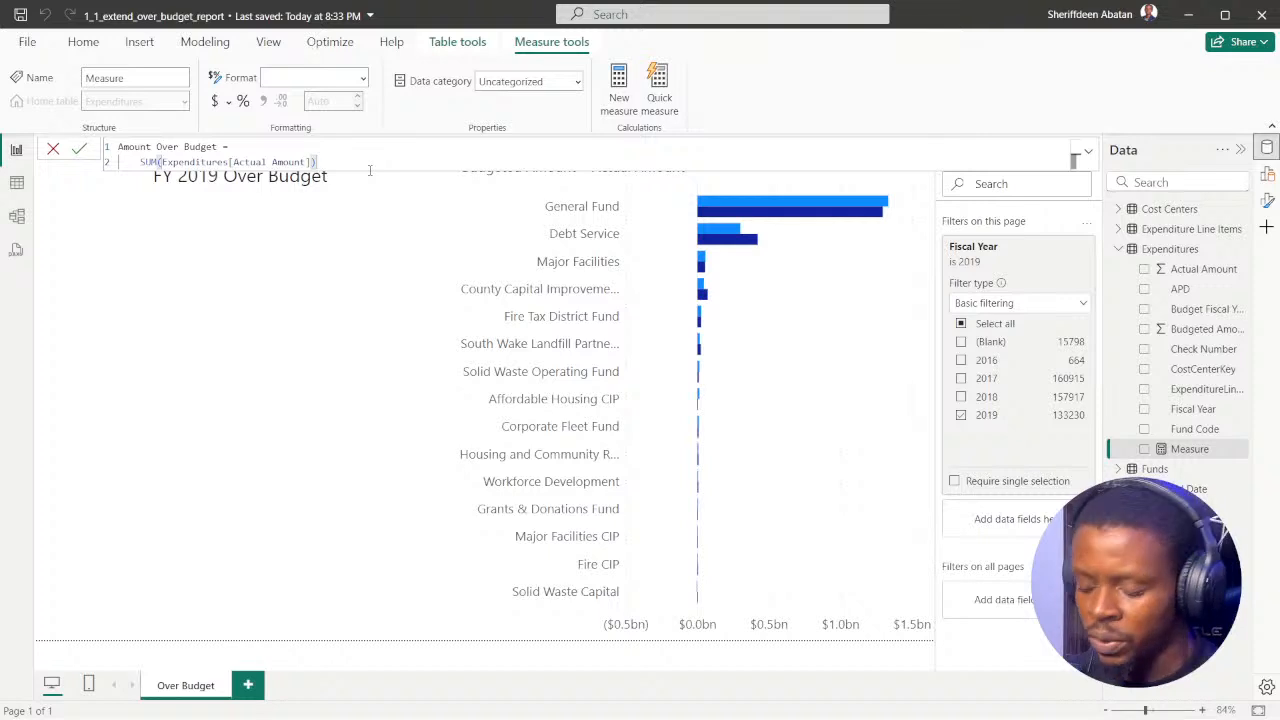
pyautogui.write('-')
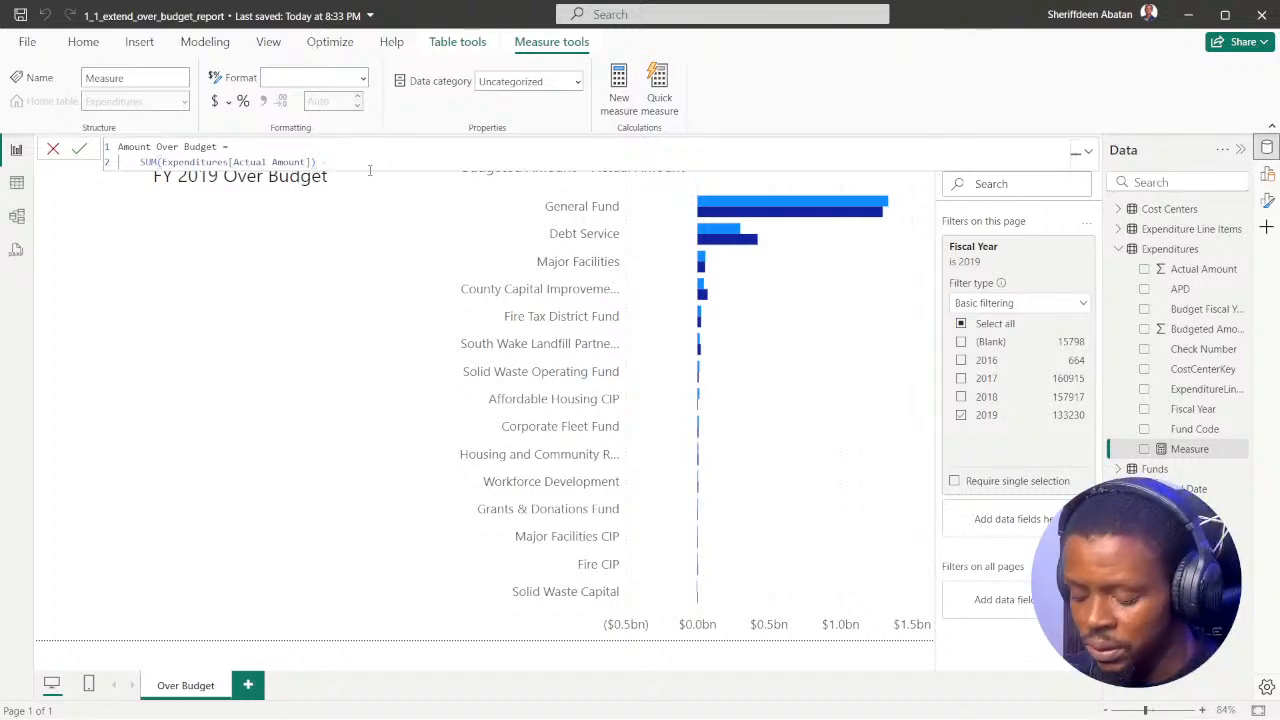
pyautogui.write(' bu')
pyautogui.press('BackSpace')
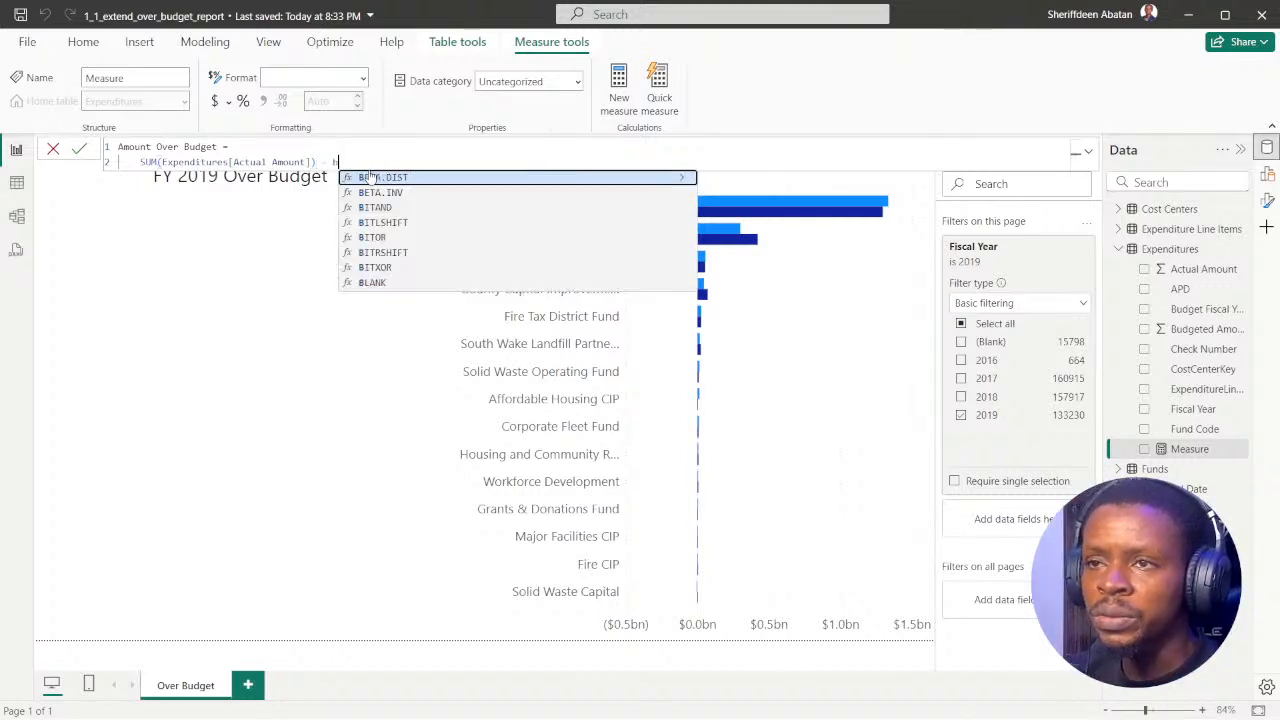
pyautogui.press('BackSpace')
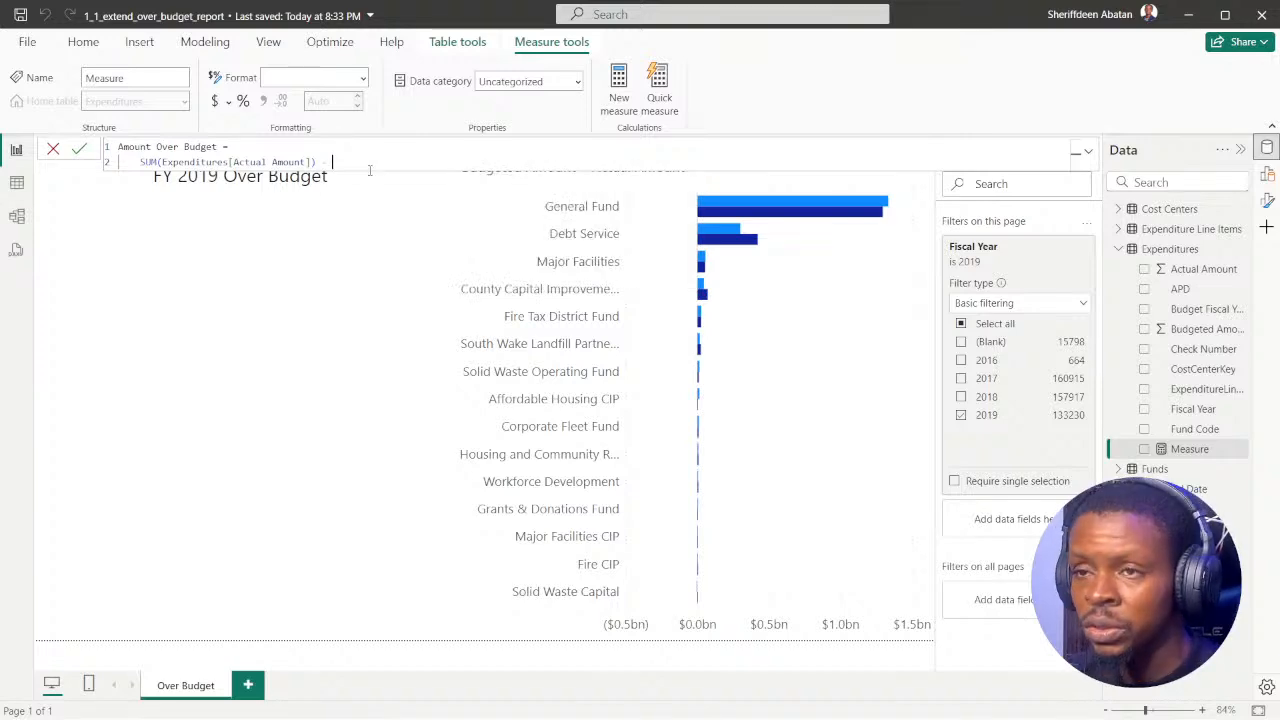
pyautogui.click(567, 700)
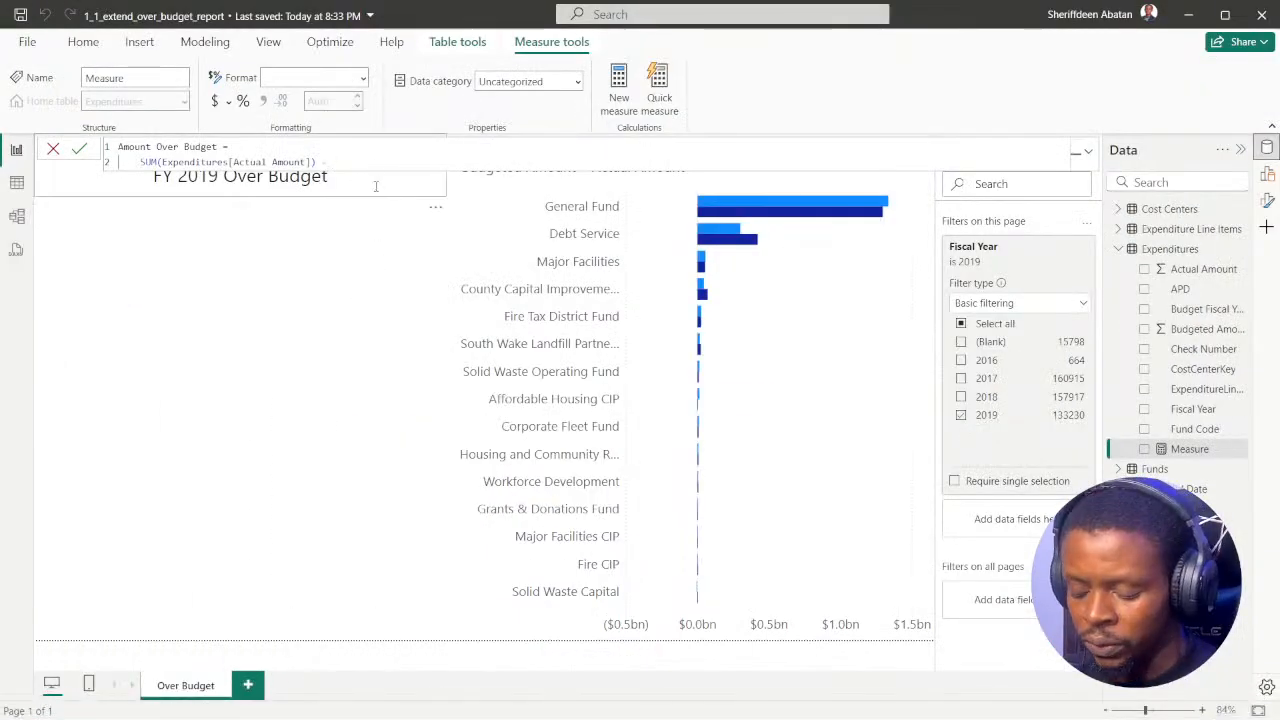
pyautogui.write('SUM(')
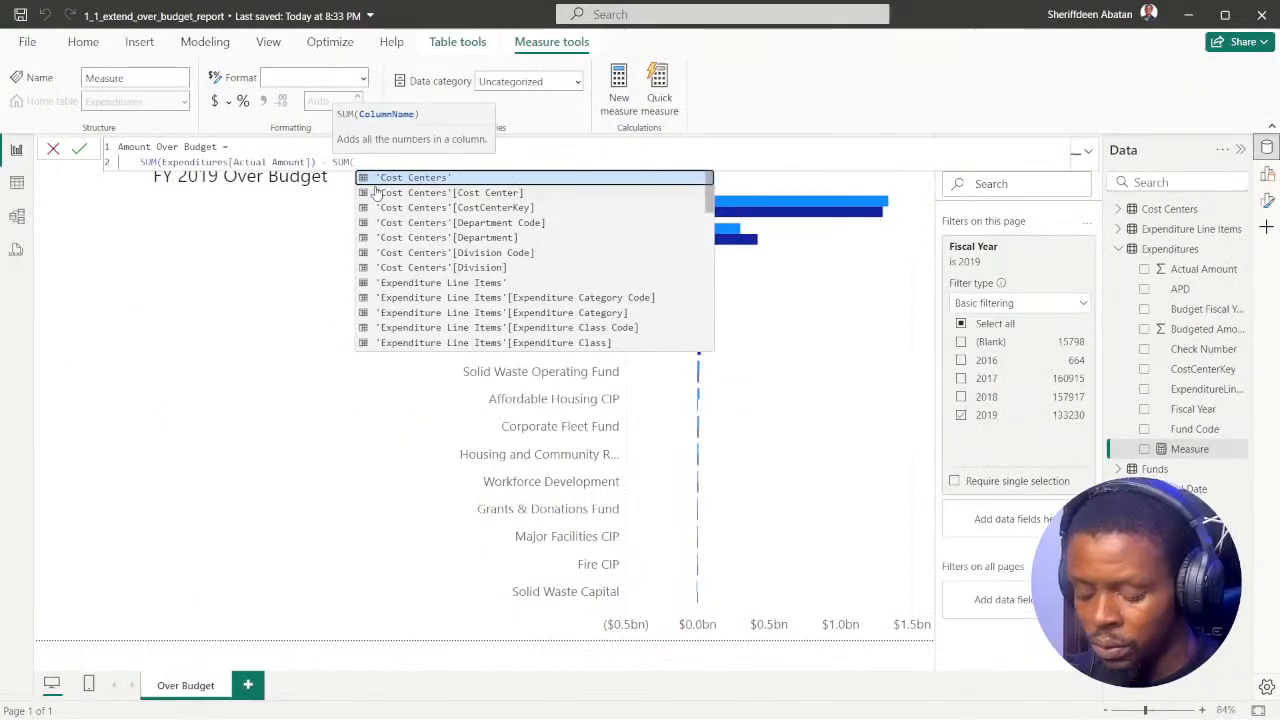
pyautogui.write('bu')
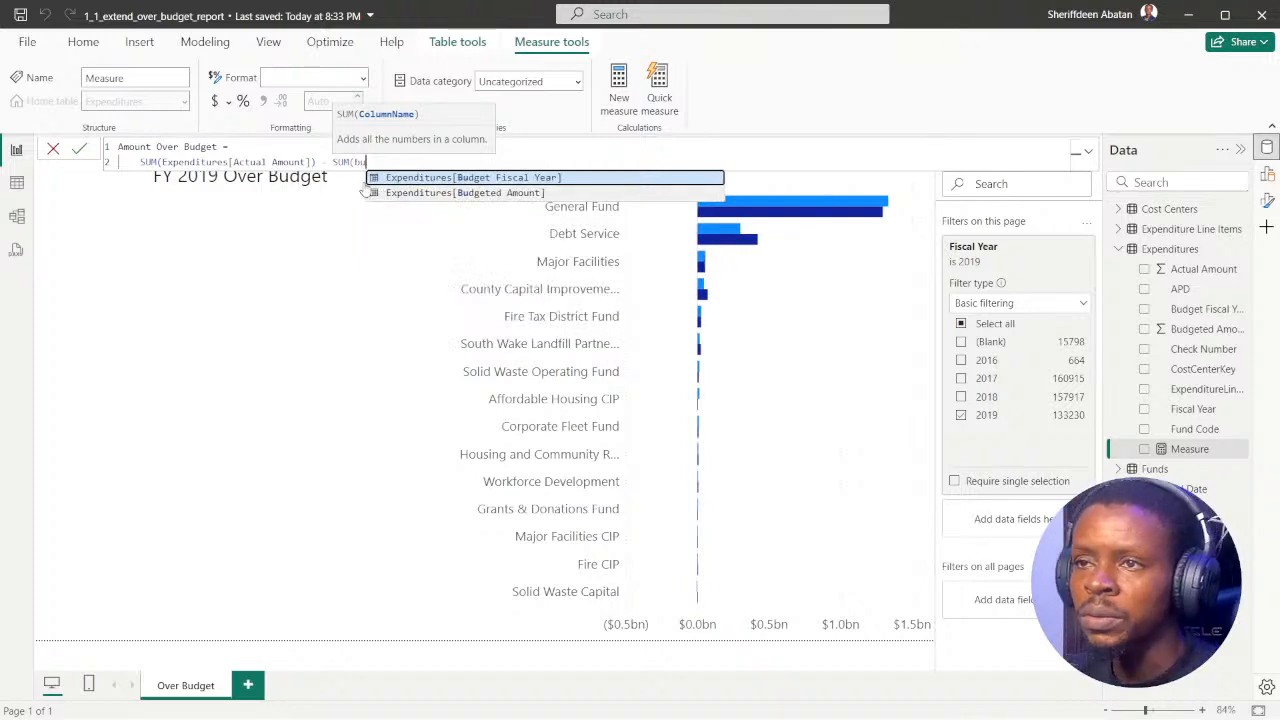
pyautogui.click(425, 193)
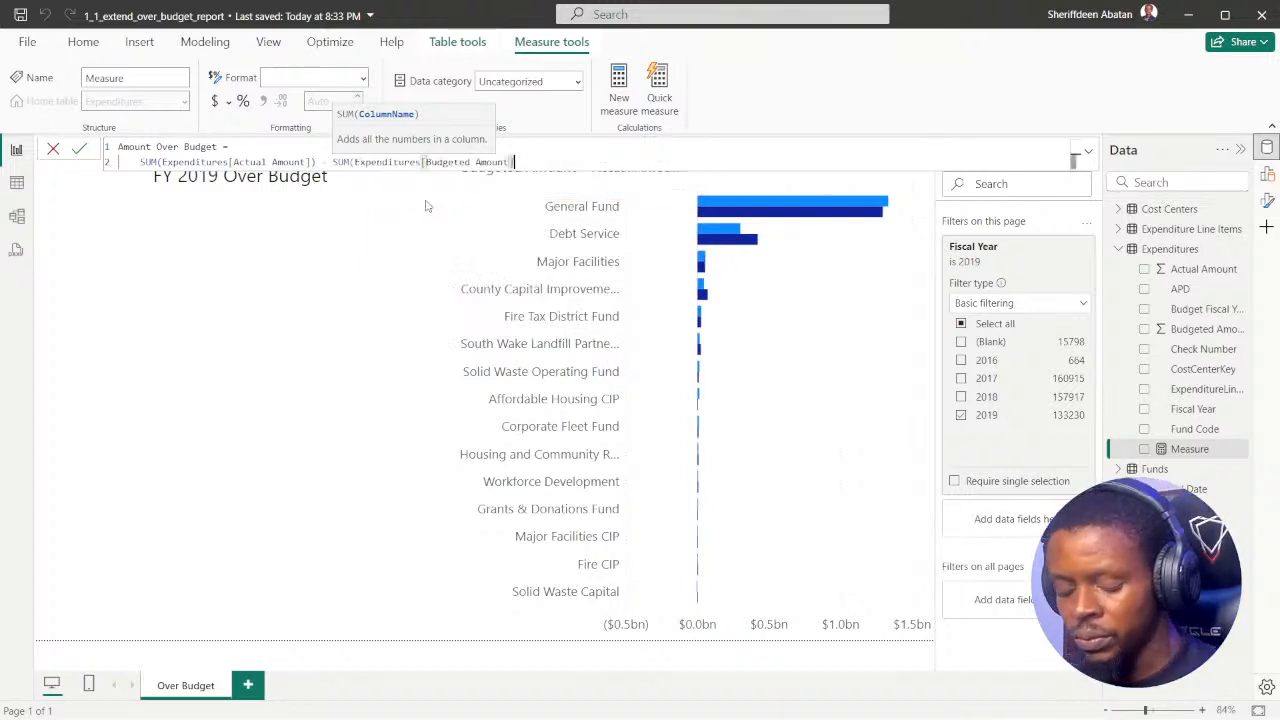
pyautogui.write(')')
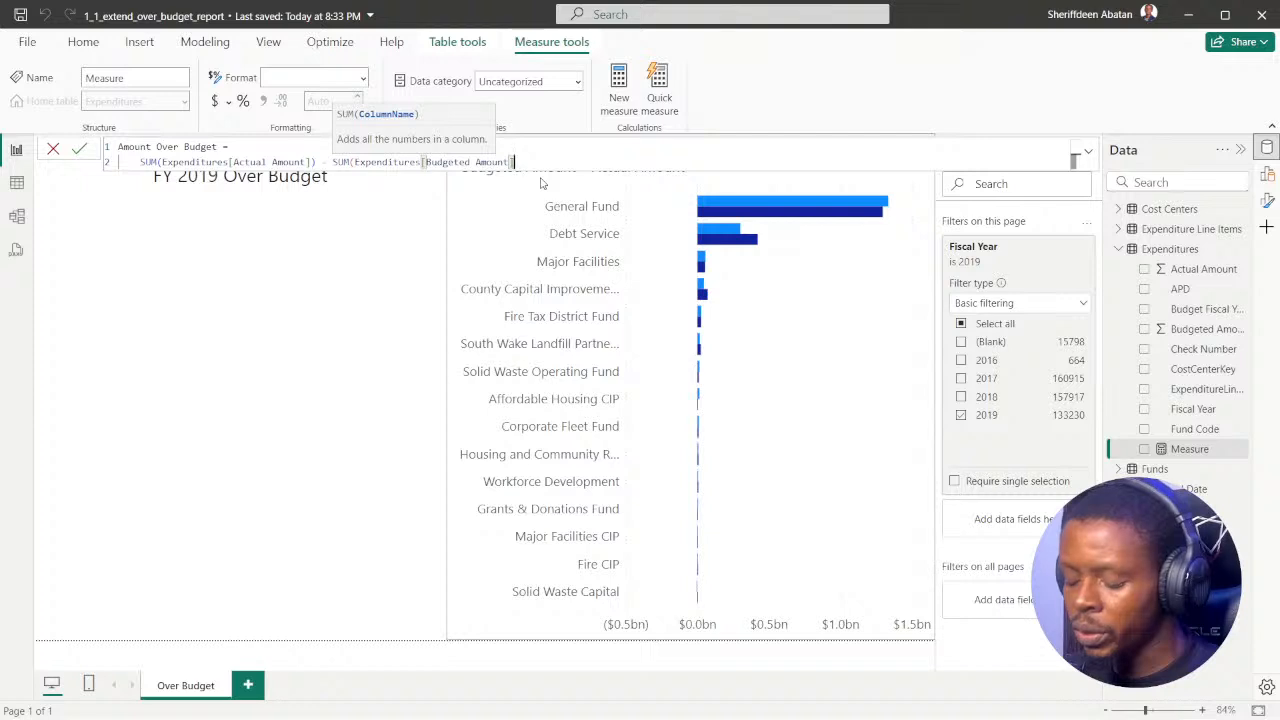
pyautogui.write(')')
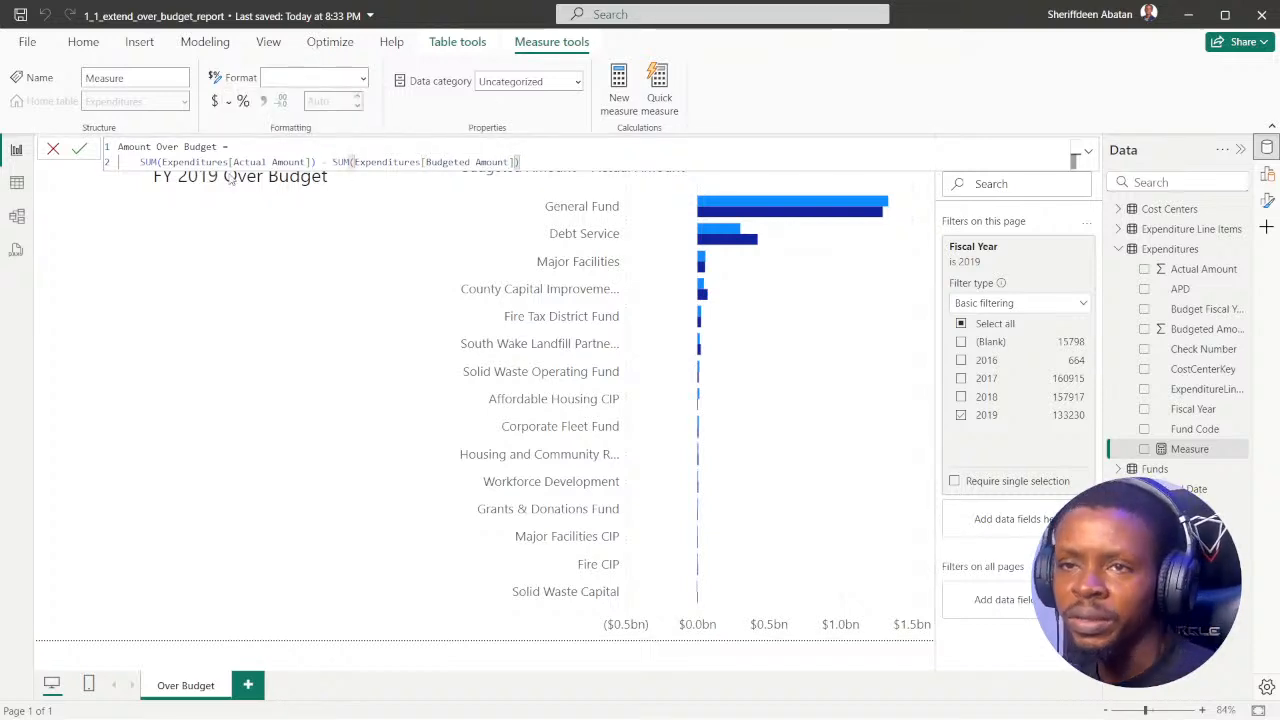
pyautogui.click(80, 148)
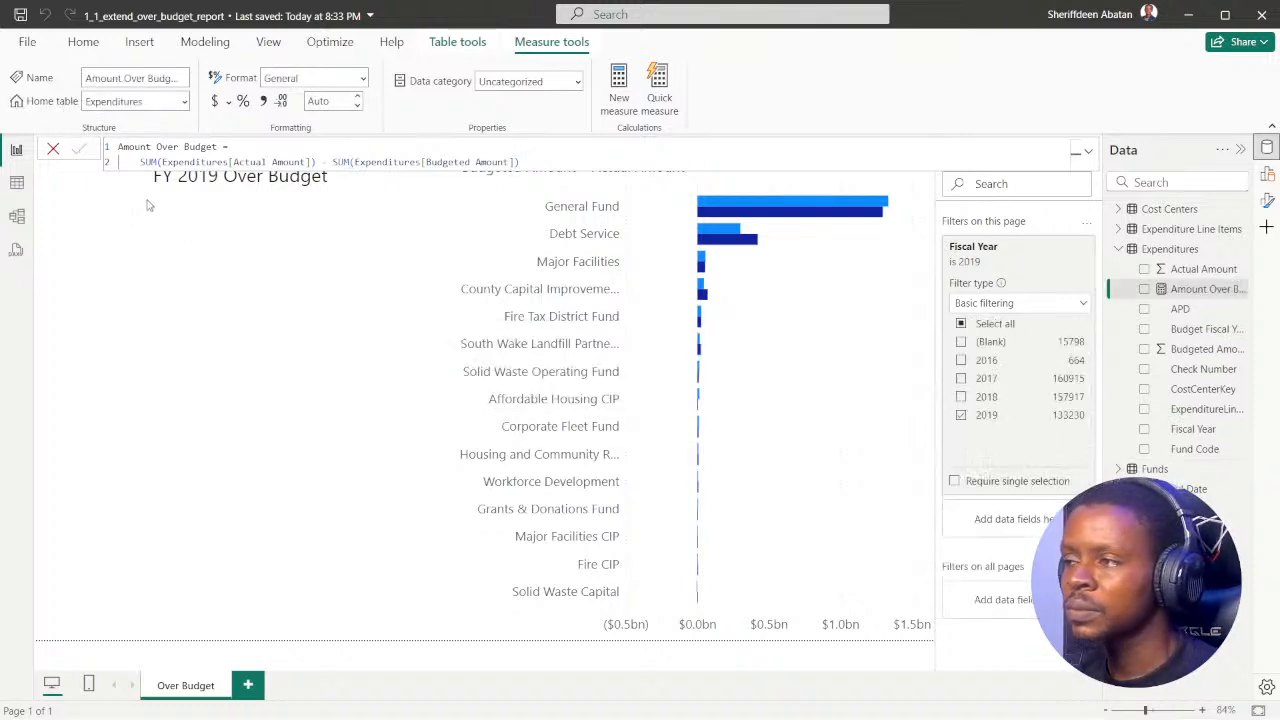
# Step: Examine the Expenditures table's data, including the values in the Budgeted Amount column's filter list, without applying a filter
pyautogui.click(17, 183)
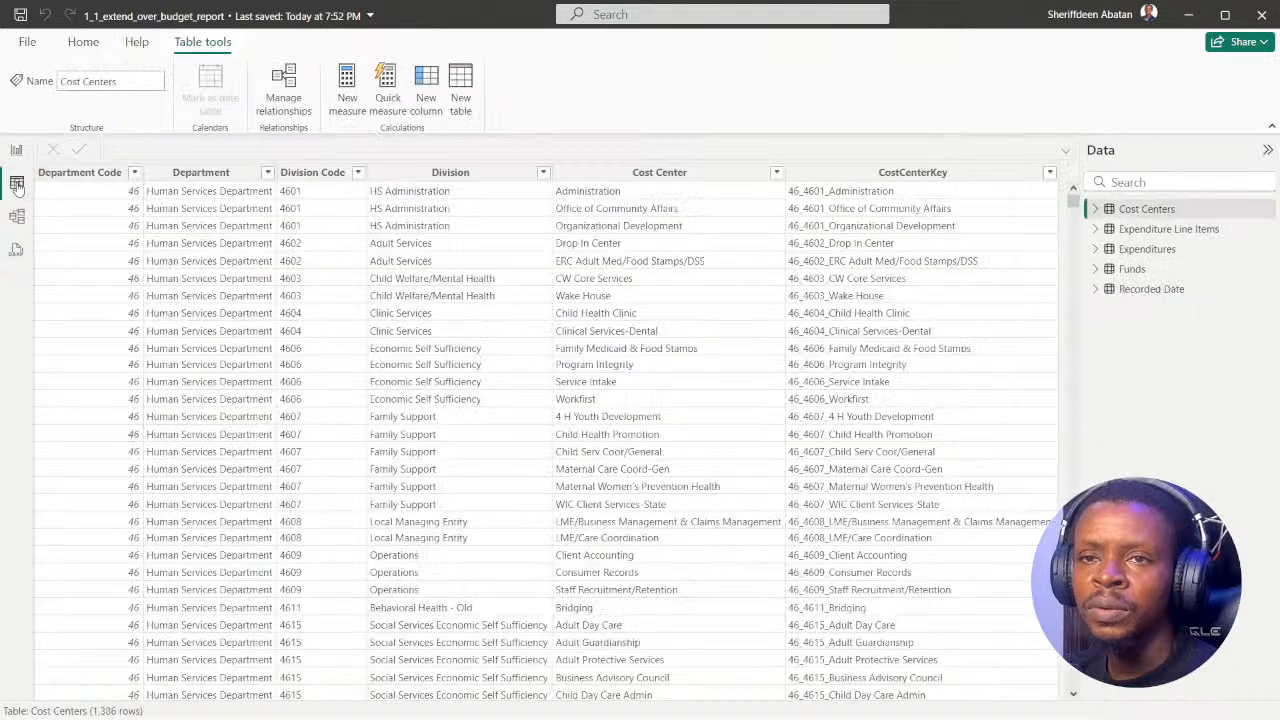
pyautogui.click(1148, 250)
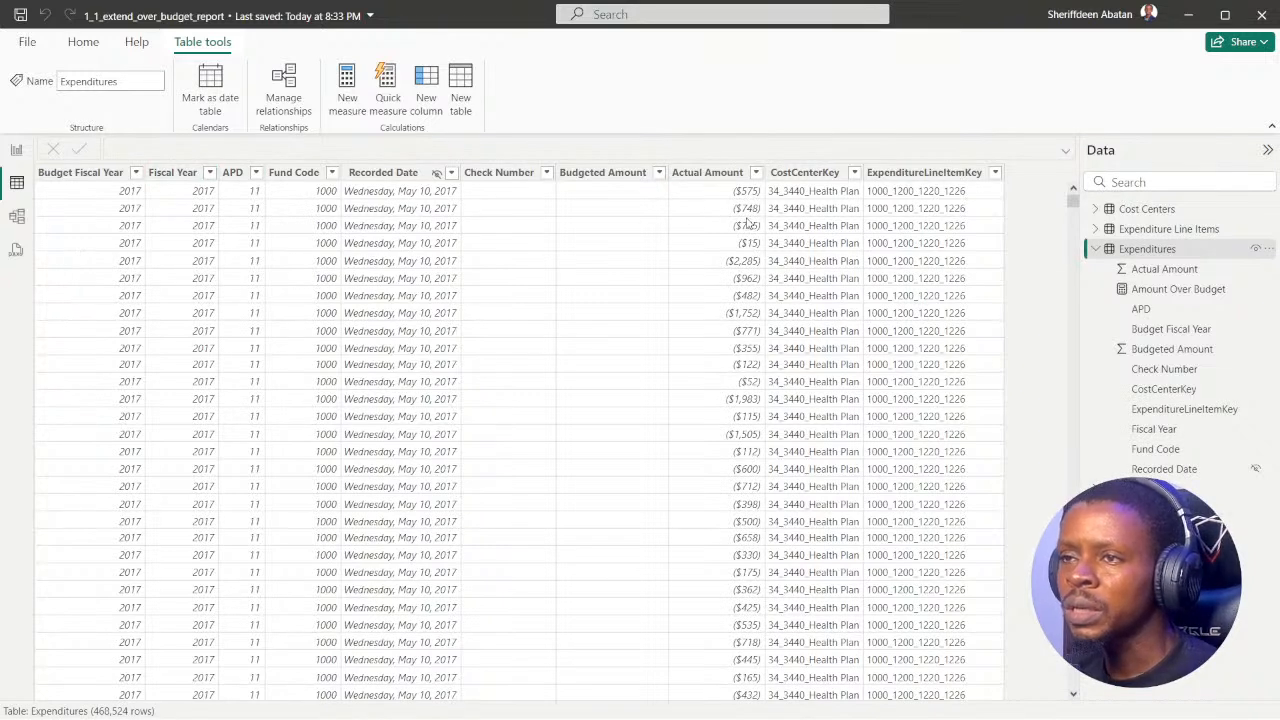
pyautogui.scroll(-7, 618, 244)
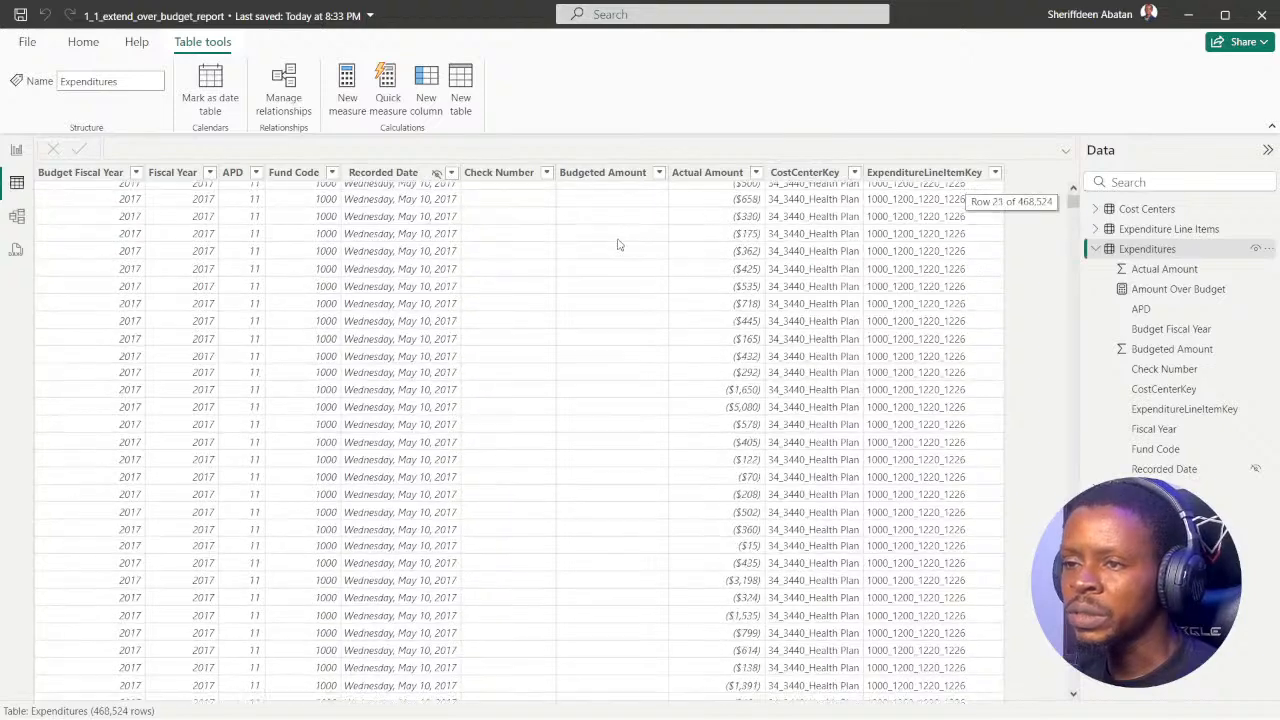
pyautogui.scroll(5, 618, 244)
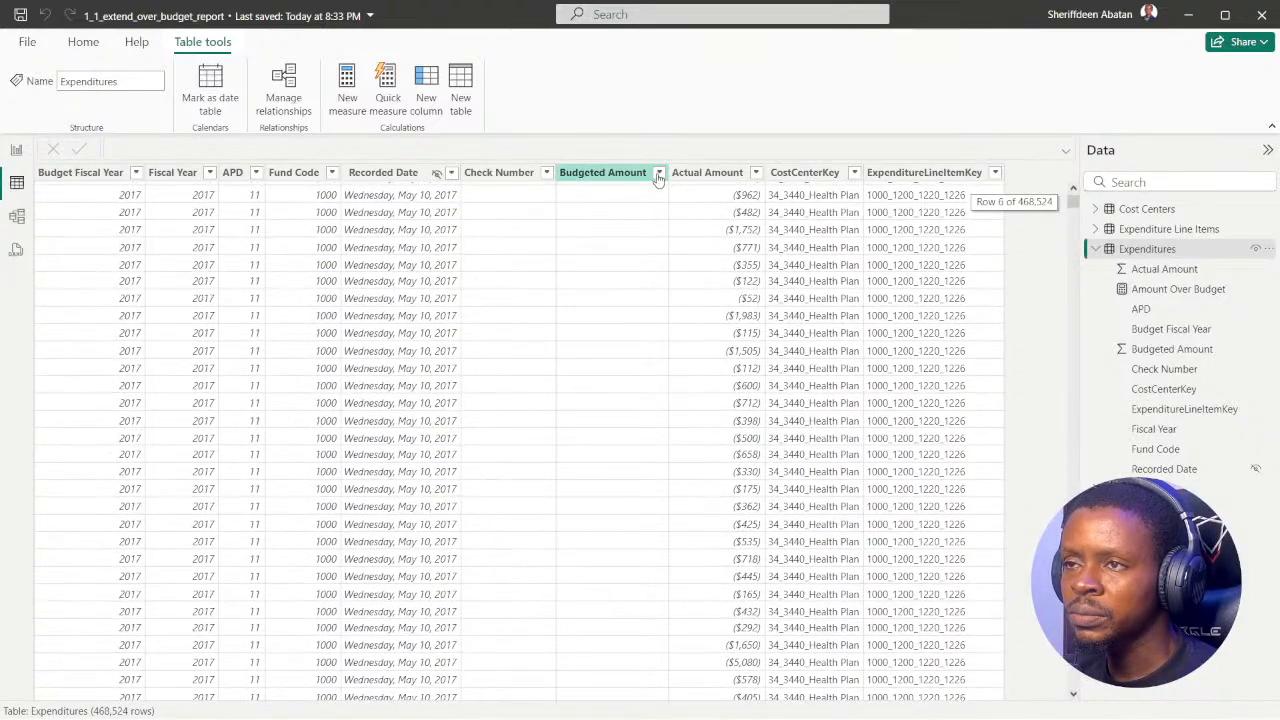
pyautogui.click(659, 174)
pyautogui.scroll(-3, 769, 444)
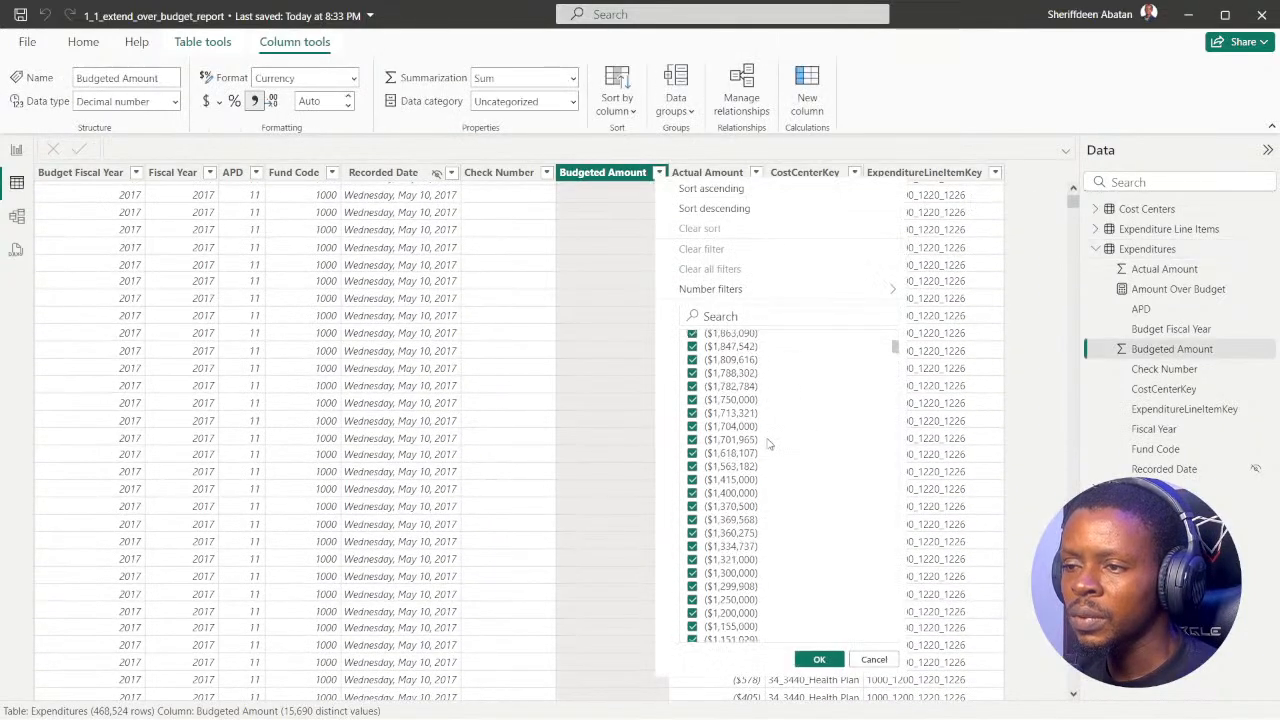
pyautogui.scroll(-5, 767, 448)
pyautogui.click(1020, 105)
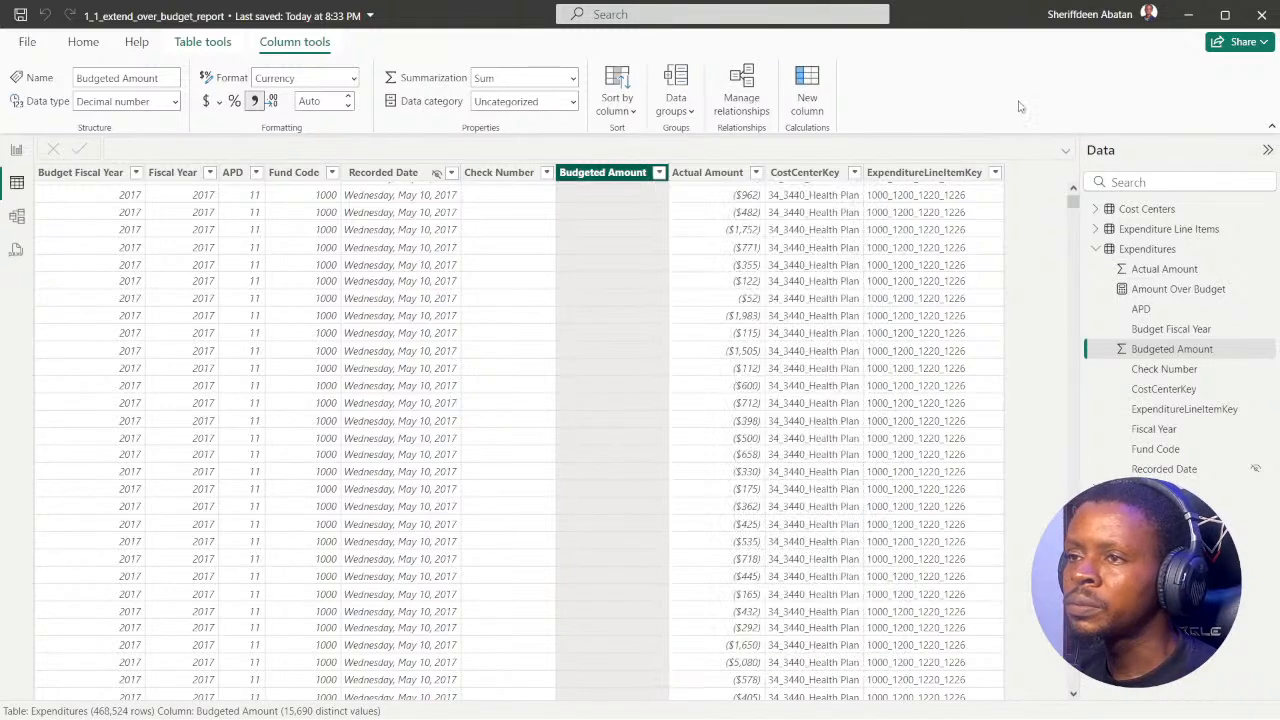
# Step: Return to the report view and format the Amount Over Budget measure as currency
pyautogui.click(16, 150)
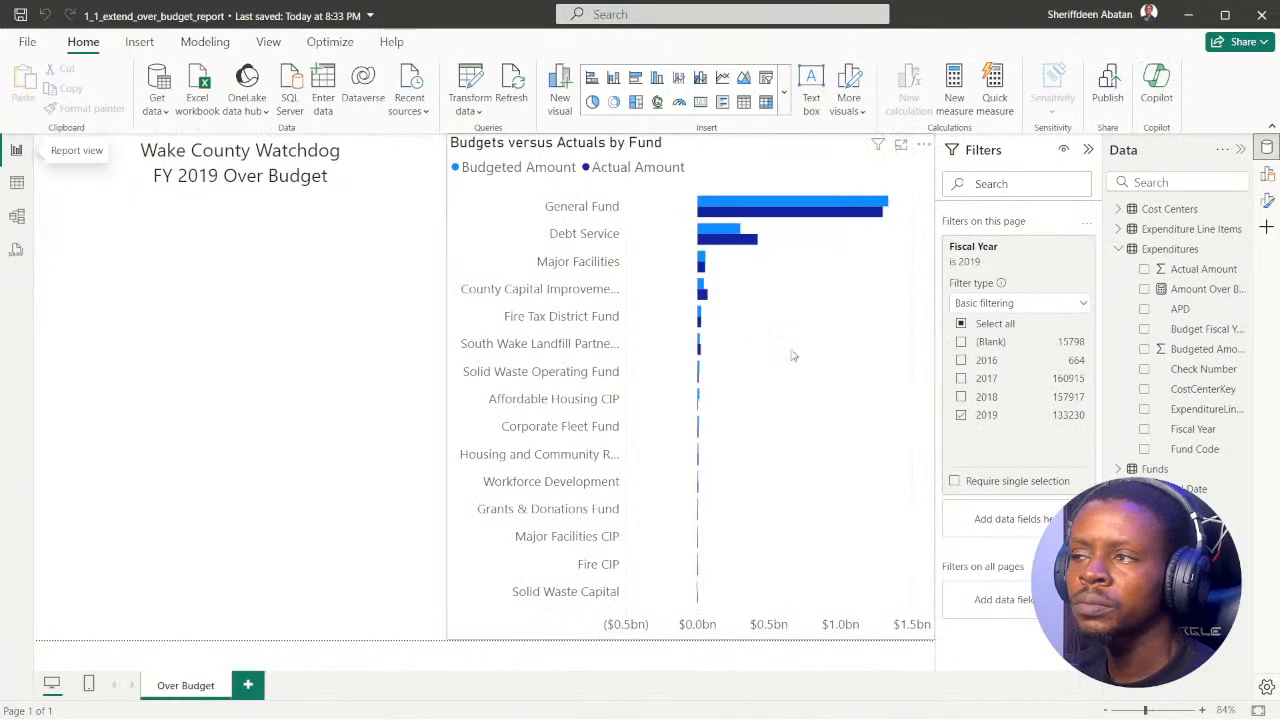
pyautogui.click(1203, 290)
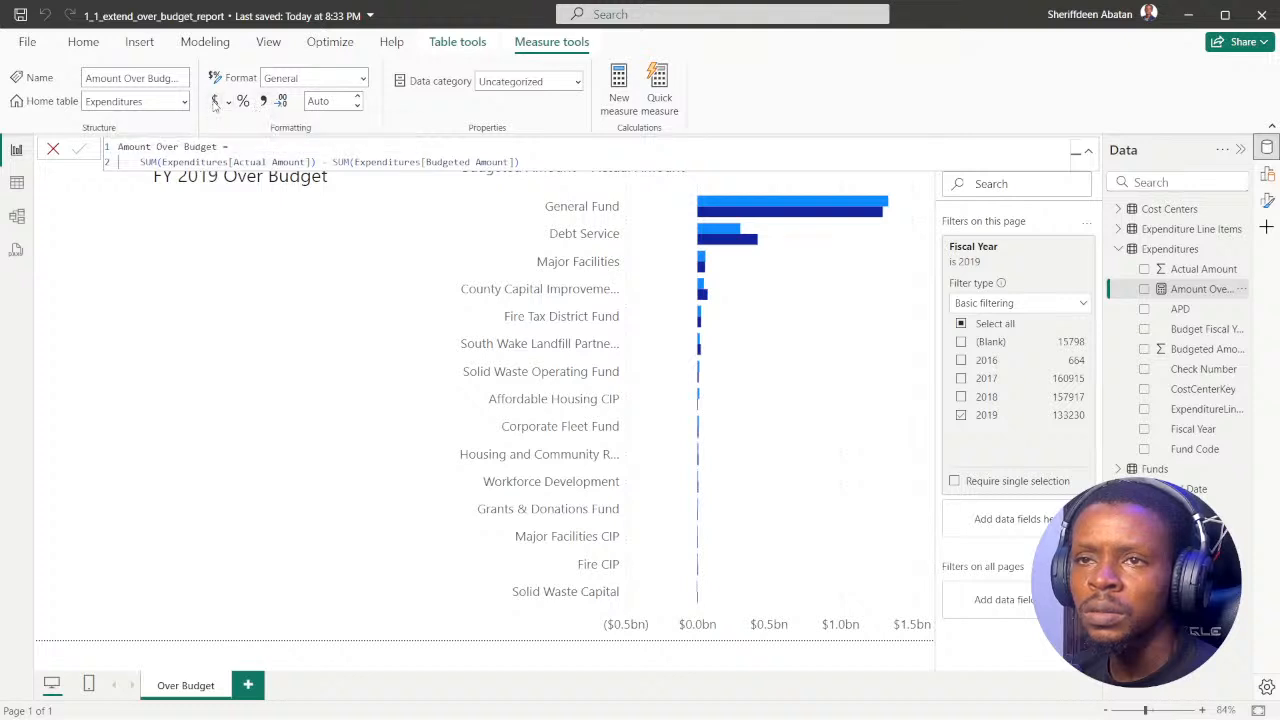
pyautogui.click(214, 101)
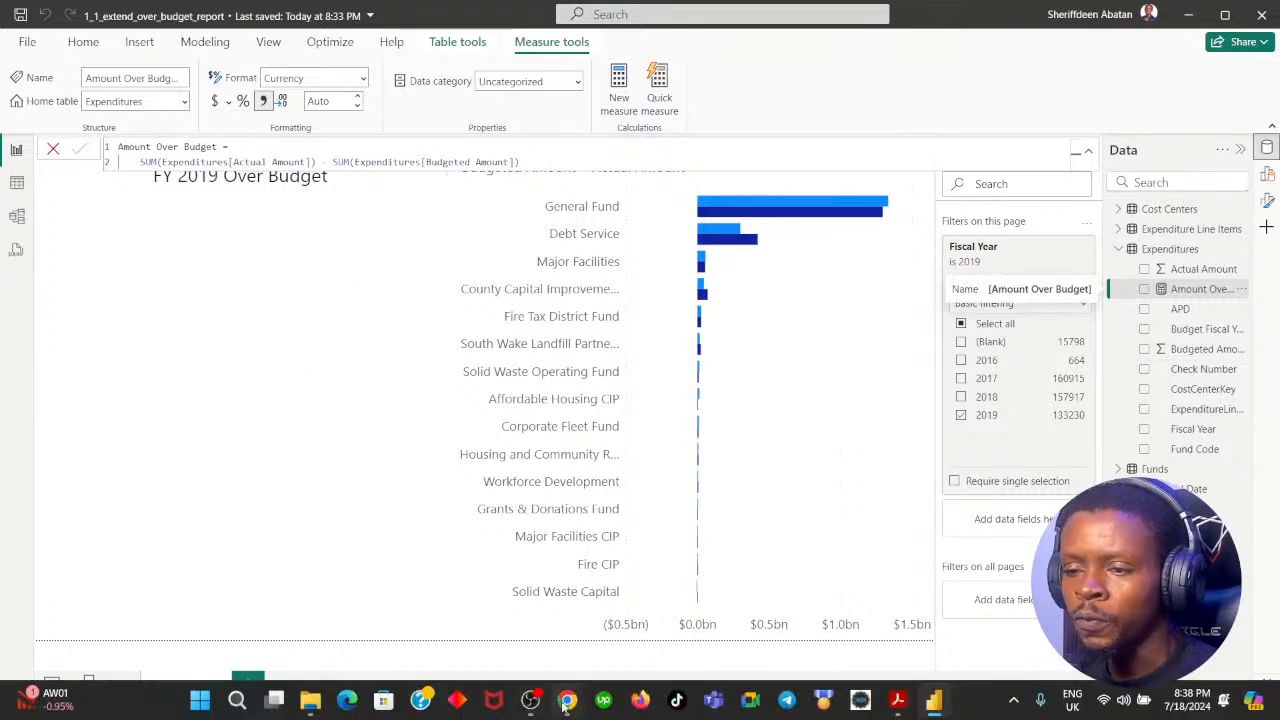
# Step: Switch to DataCamp in Chrome, review the hint for the Amount Over Budget measure, and advance to instruction 5
pyautogui.click(565, 703)
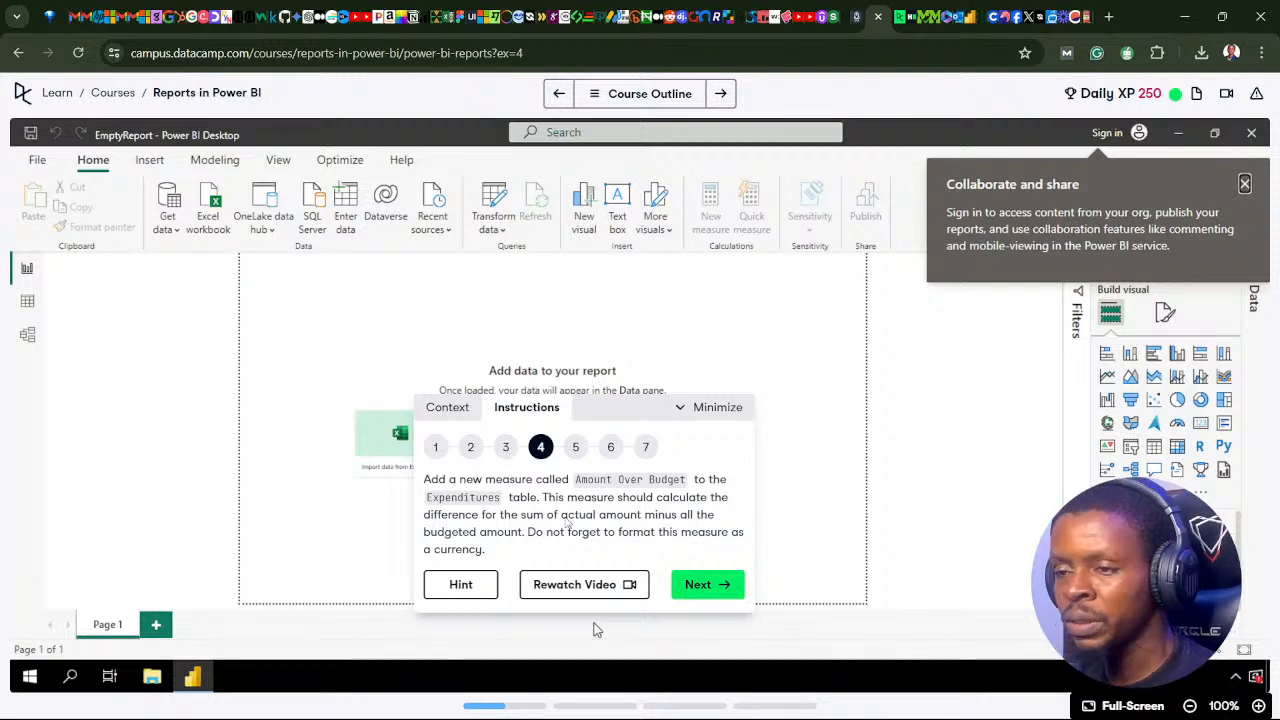
pyautogui.click(700, 588)
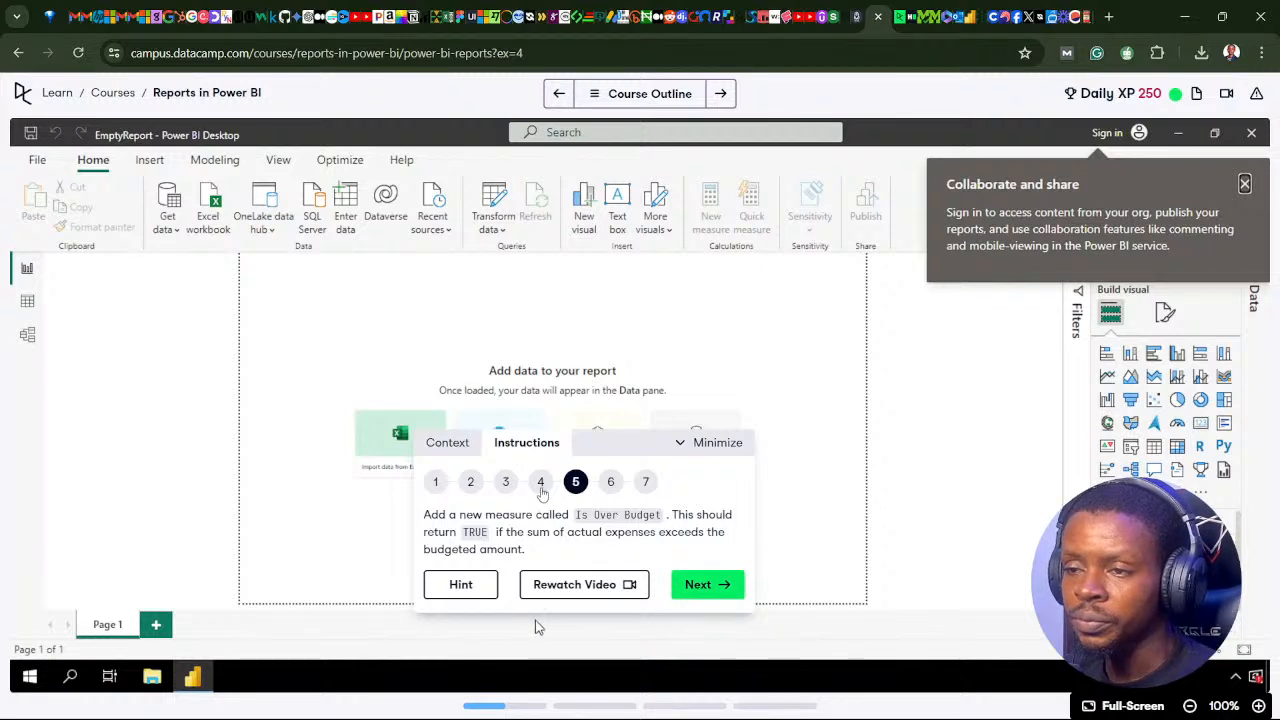
pyautogui.click(540, 482)
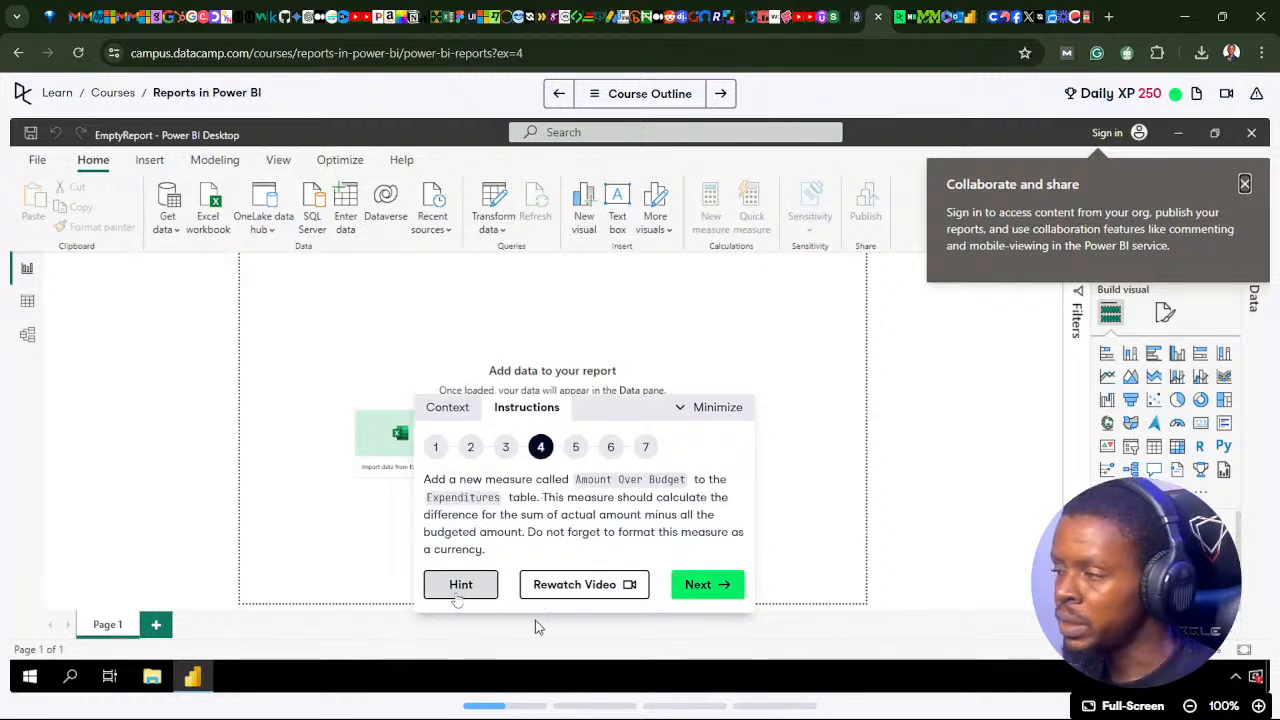
pyautogui.click(461, 590)
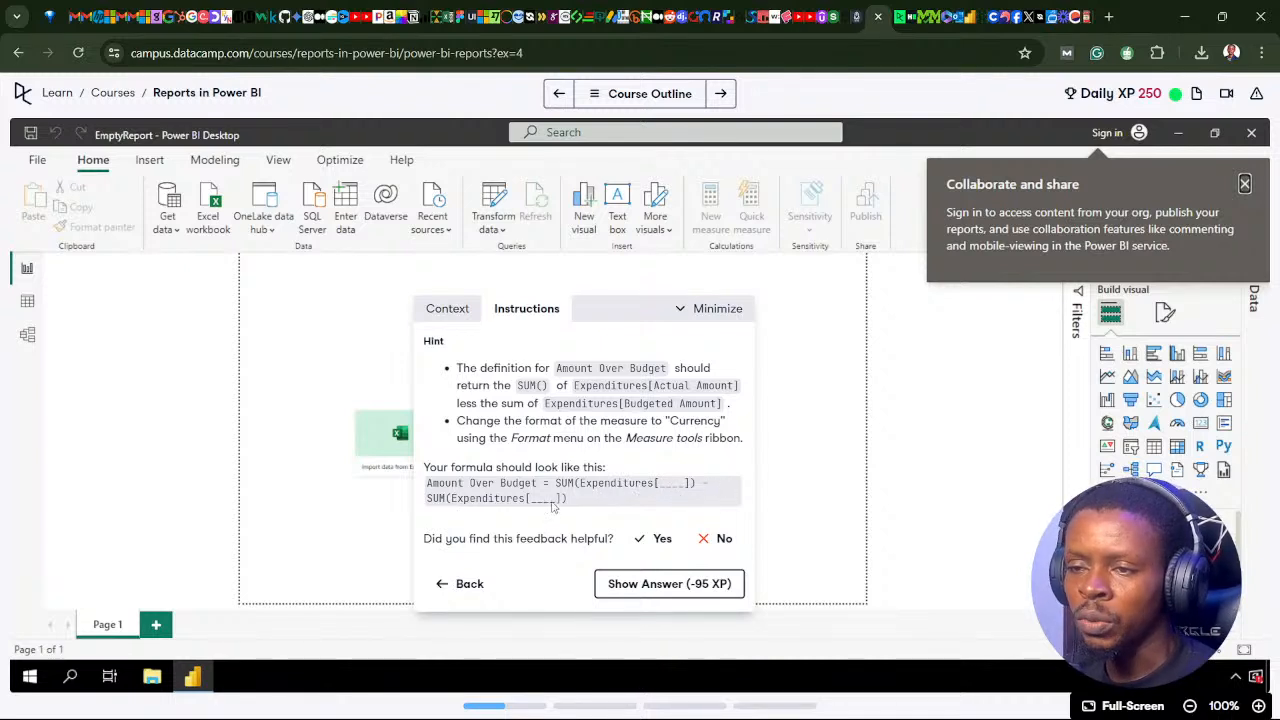
pyautogui.click(462, 588)
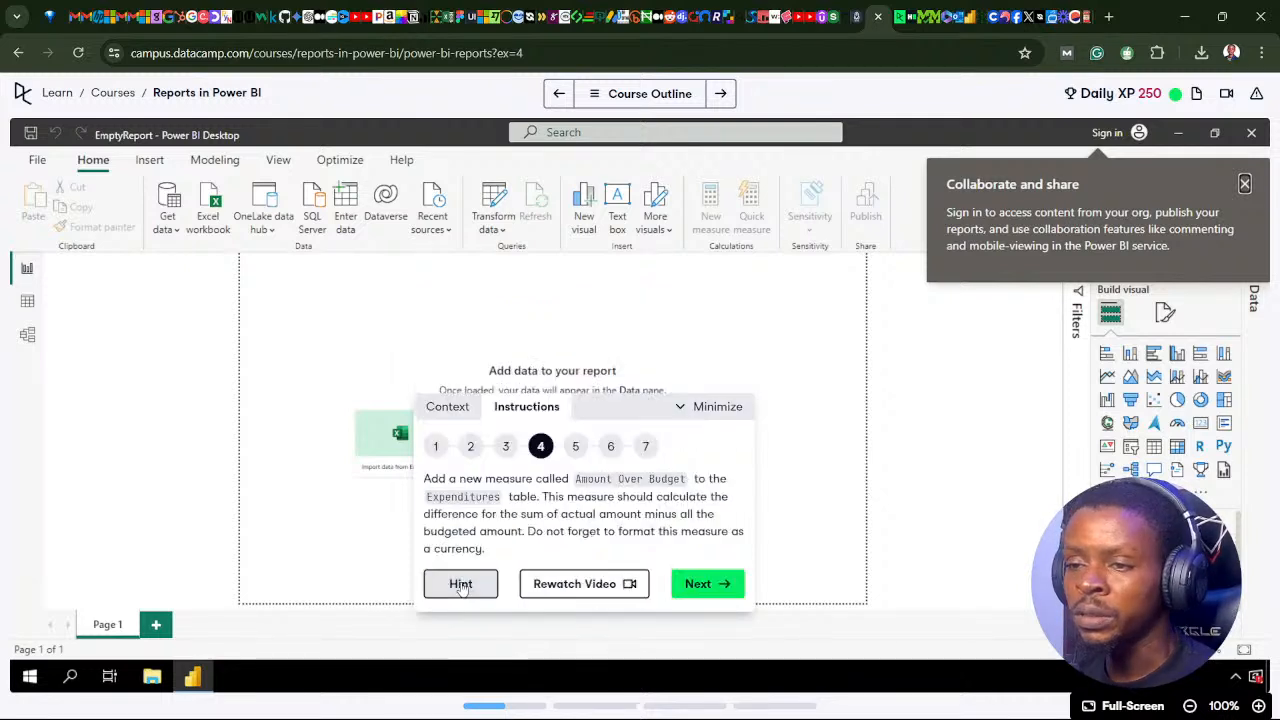
pyautogui.click(700, 584)
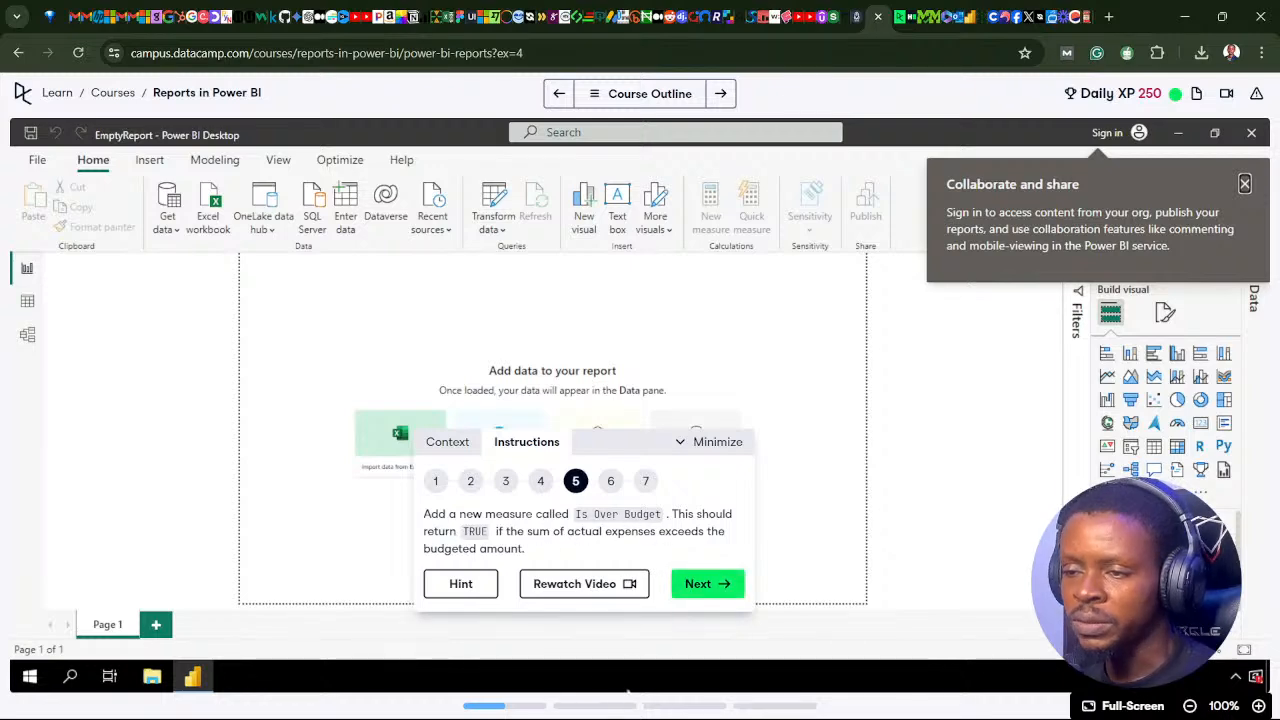
# Step: Return to Power BI Desktop and add a new measure named Is Over Budget to the Expenditures table, continuing its formula on a second line
pyautogui.moveTo(590, 705)
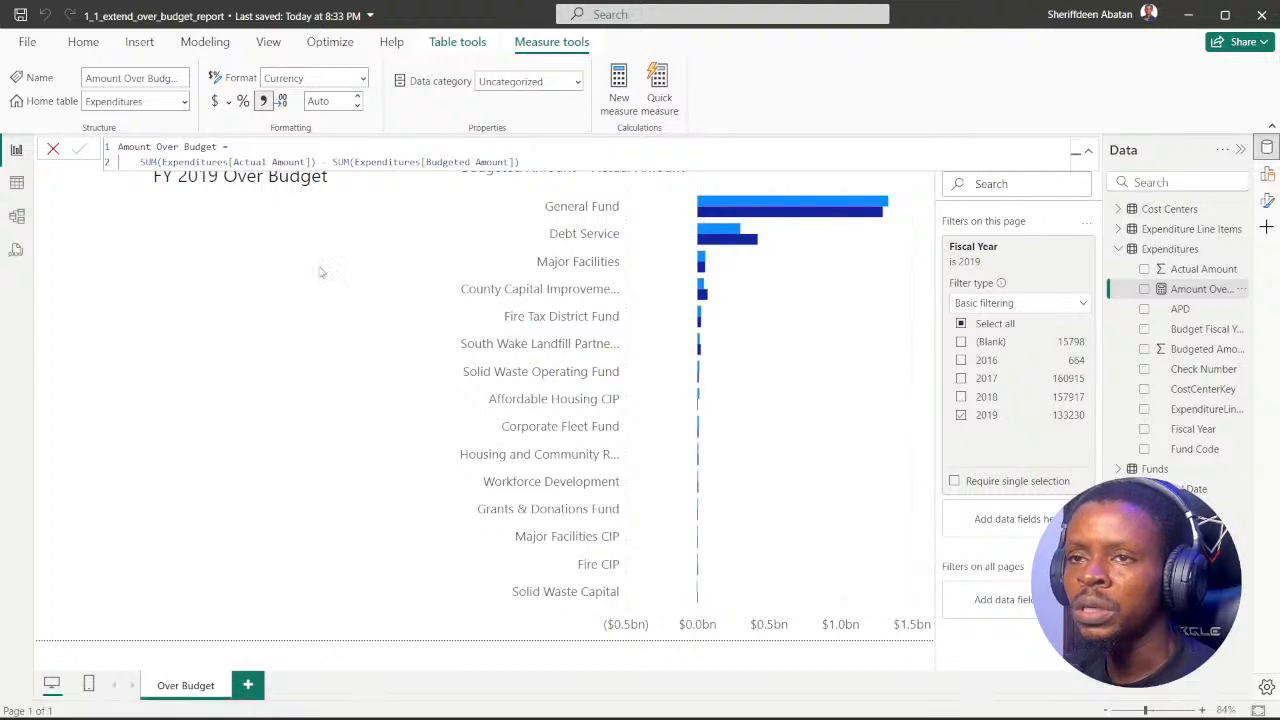
pyautogui.click(166, 232)
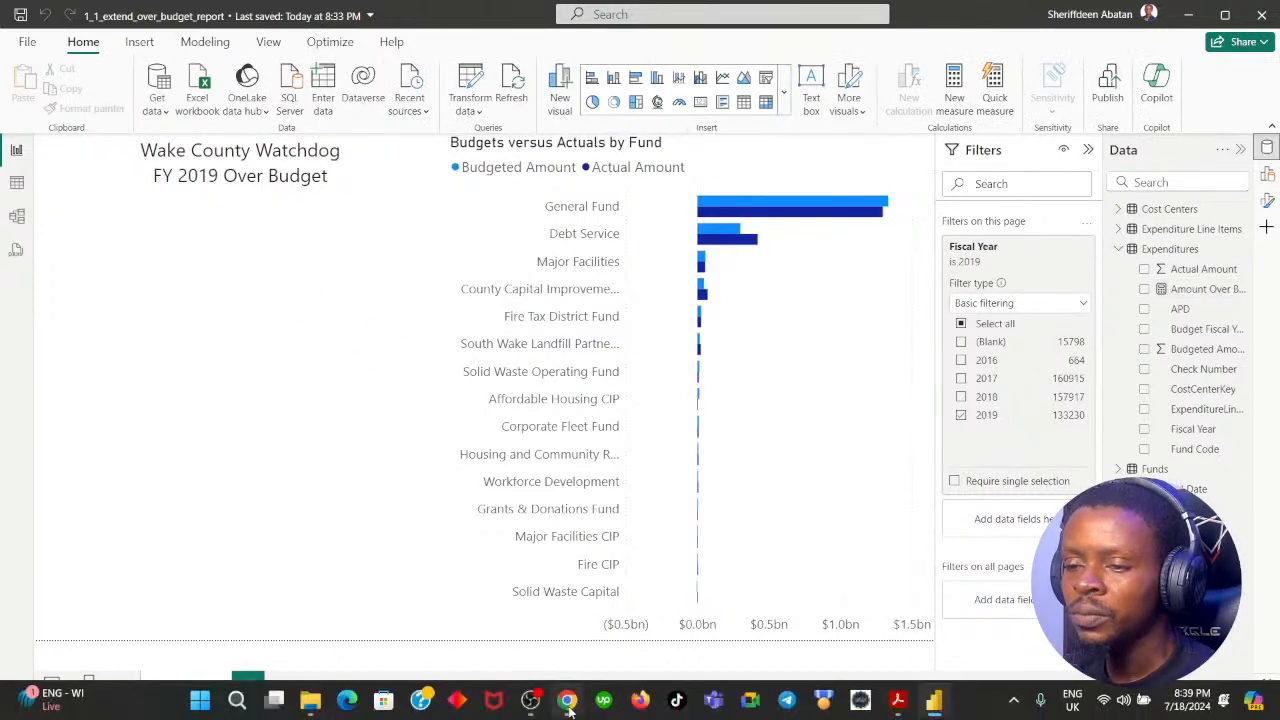
pyautogui.click(567, 700)
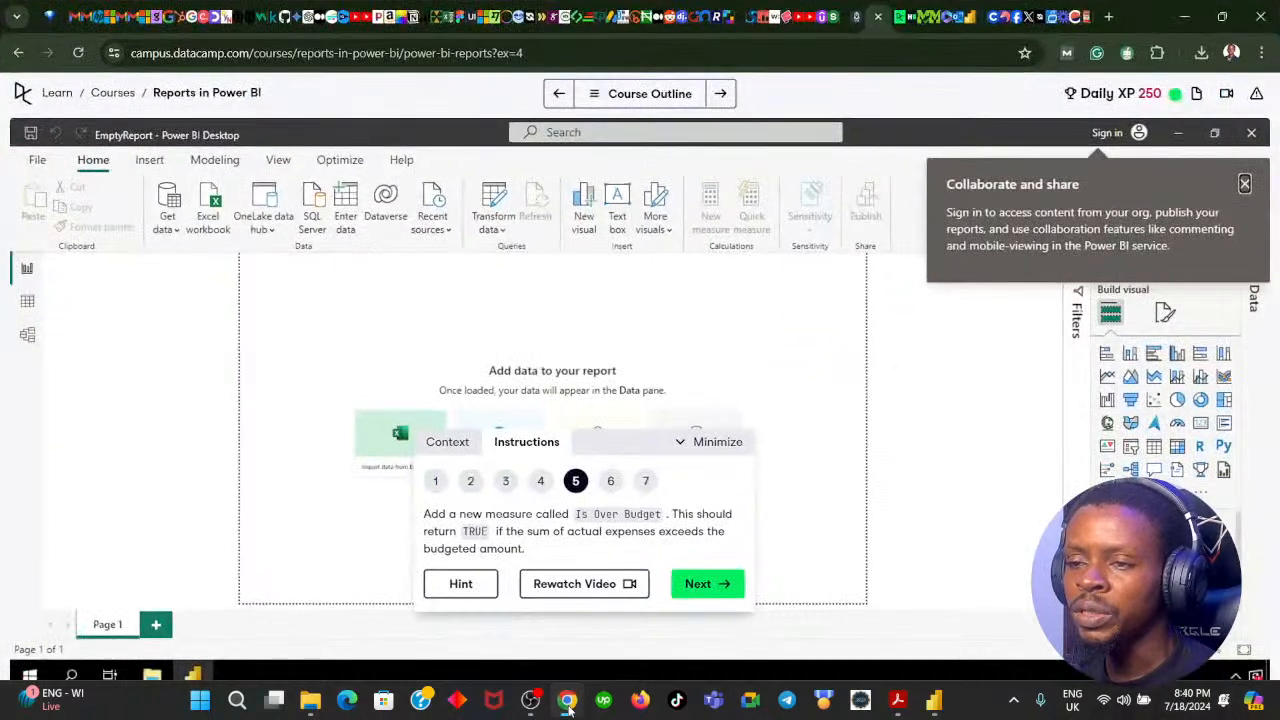
pyautogui.click(567, 700)
pyautogui.rightClick(1158, 250)
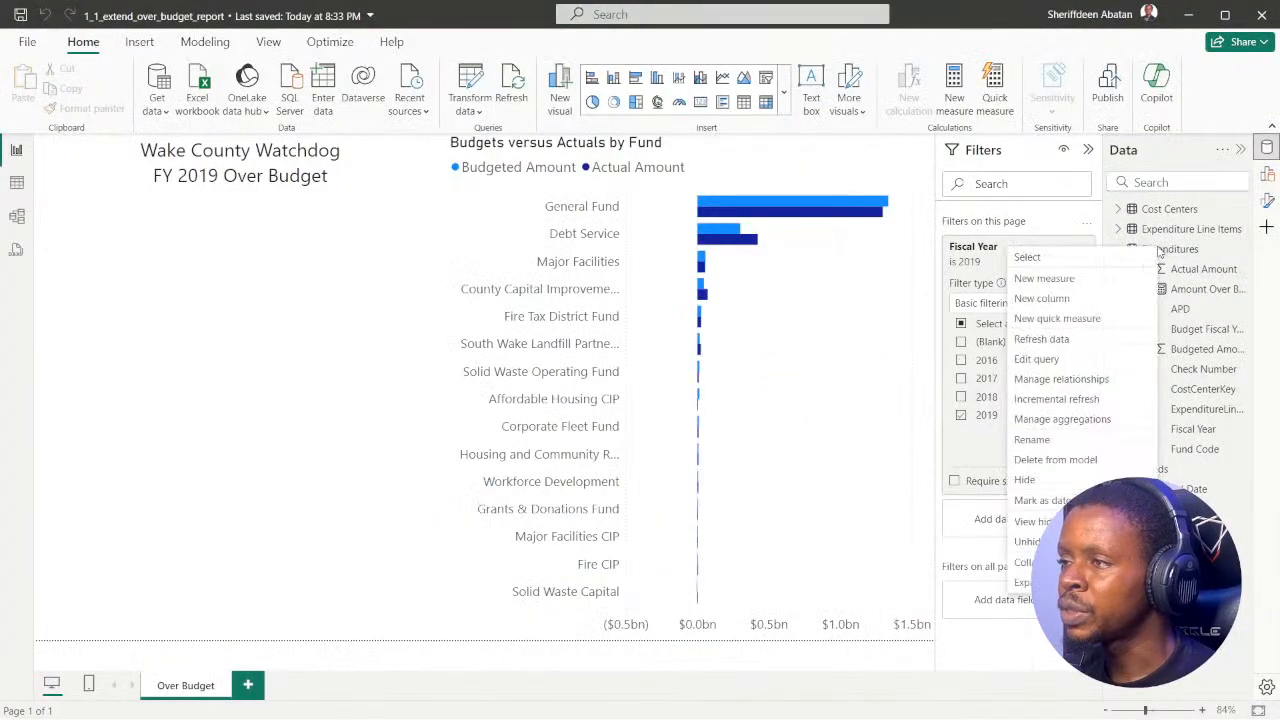
pyautogui.click(1045, 279)
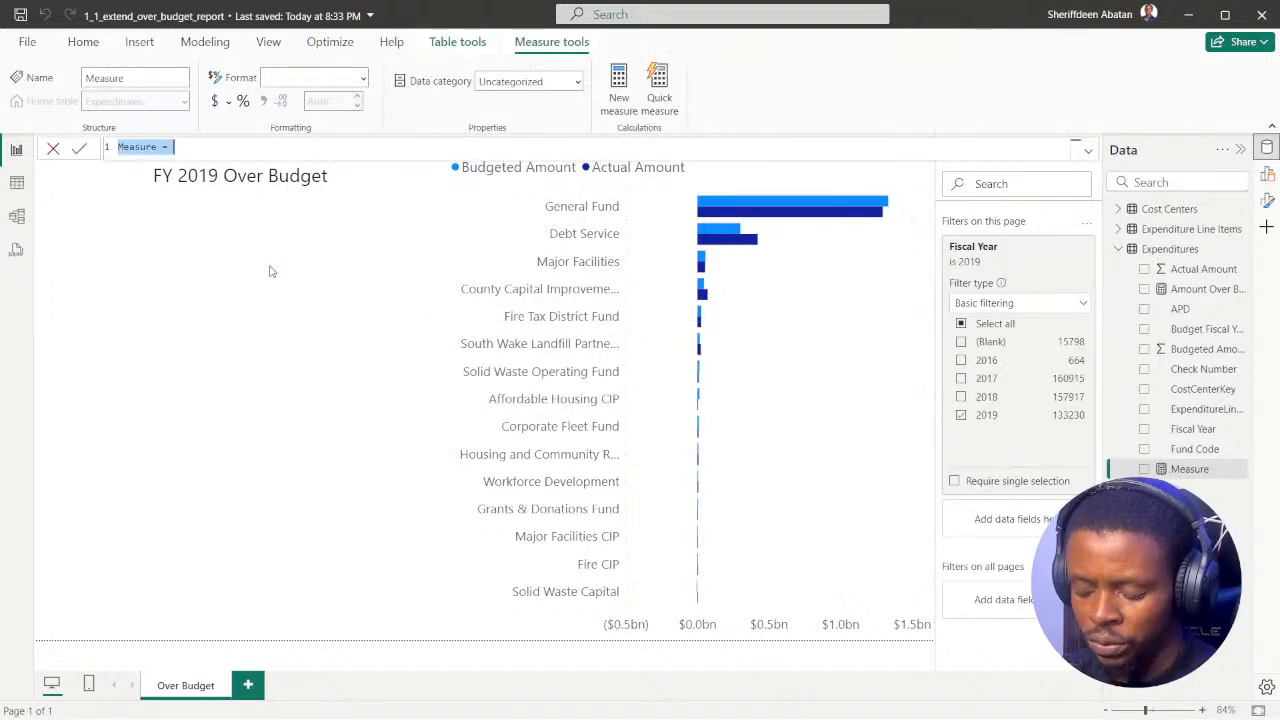
pyautogui.write('Is O')
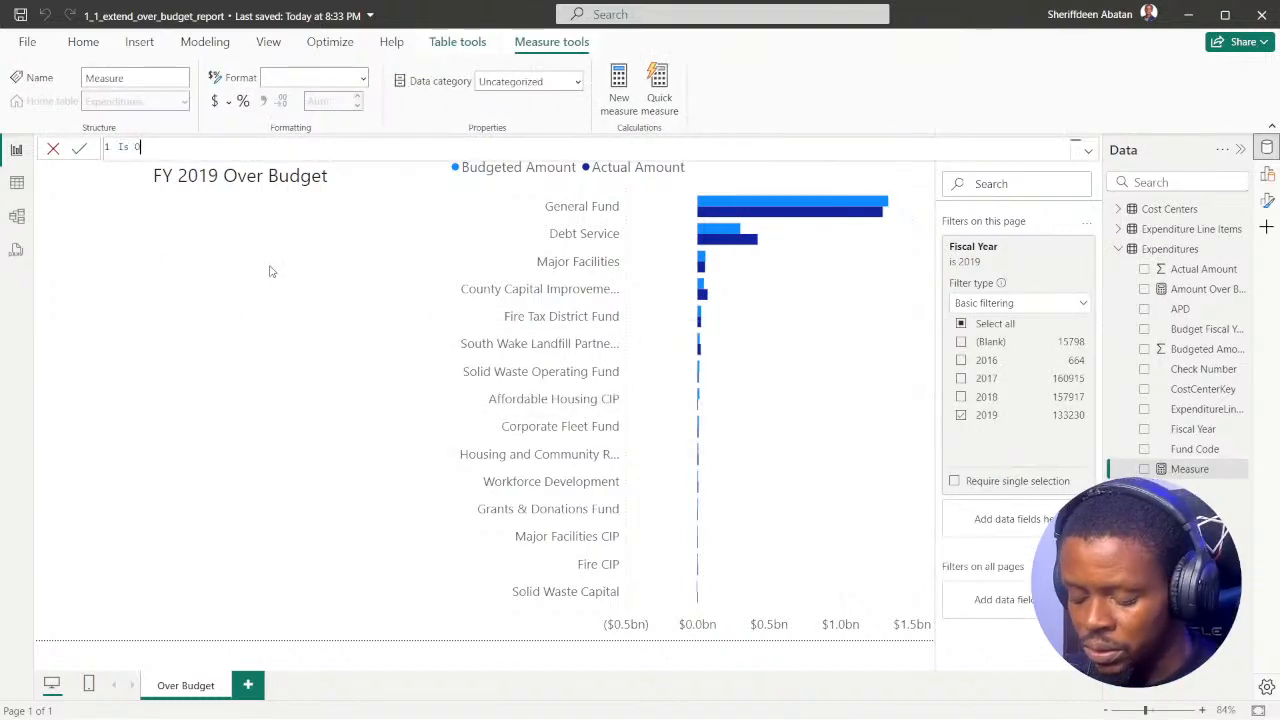
pyautogui.write('ver Budget =')
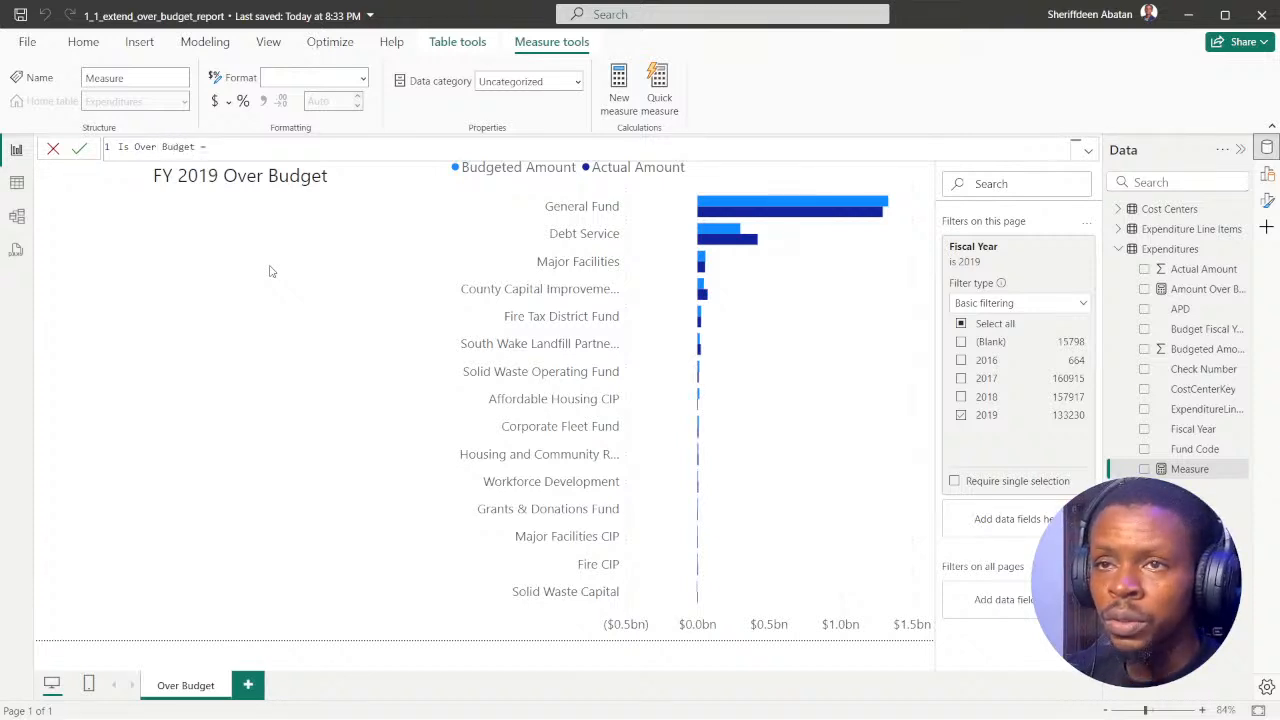
pyautogui.hotkey('shift', 'Return')
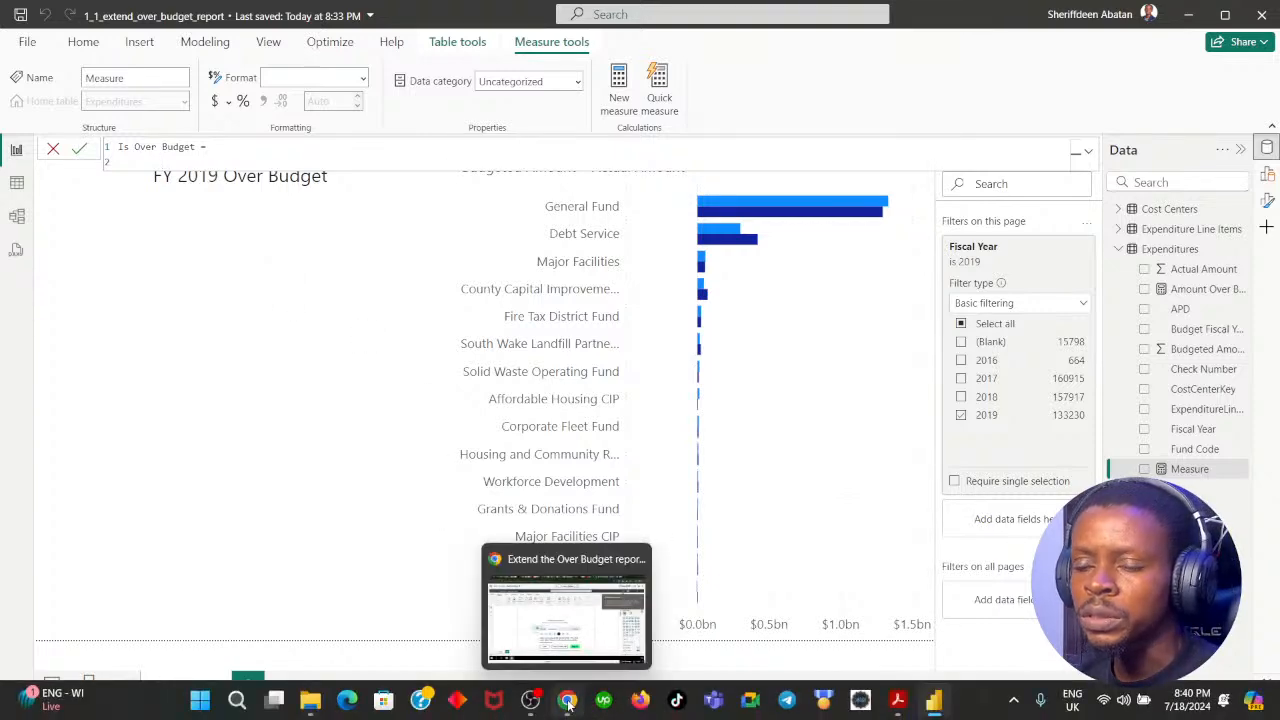
# Step: Reread DataCamp instruction 5 and begin the Is Over Budget formula with the IF function
pyautogui.click(567, 701)
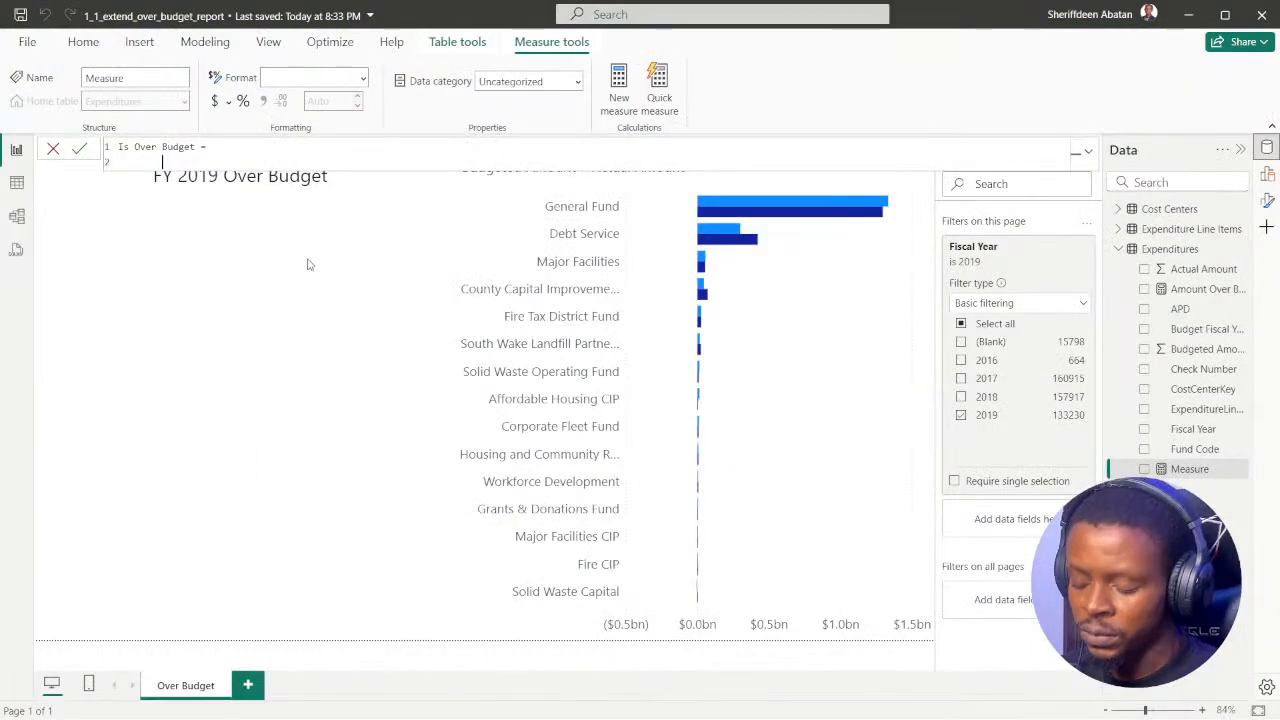
pyautogui.write('if')
pyautogui.press('Tab')
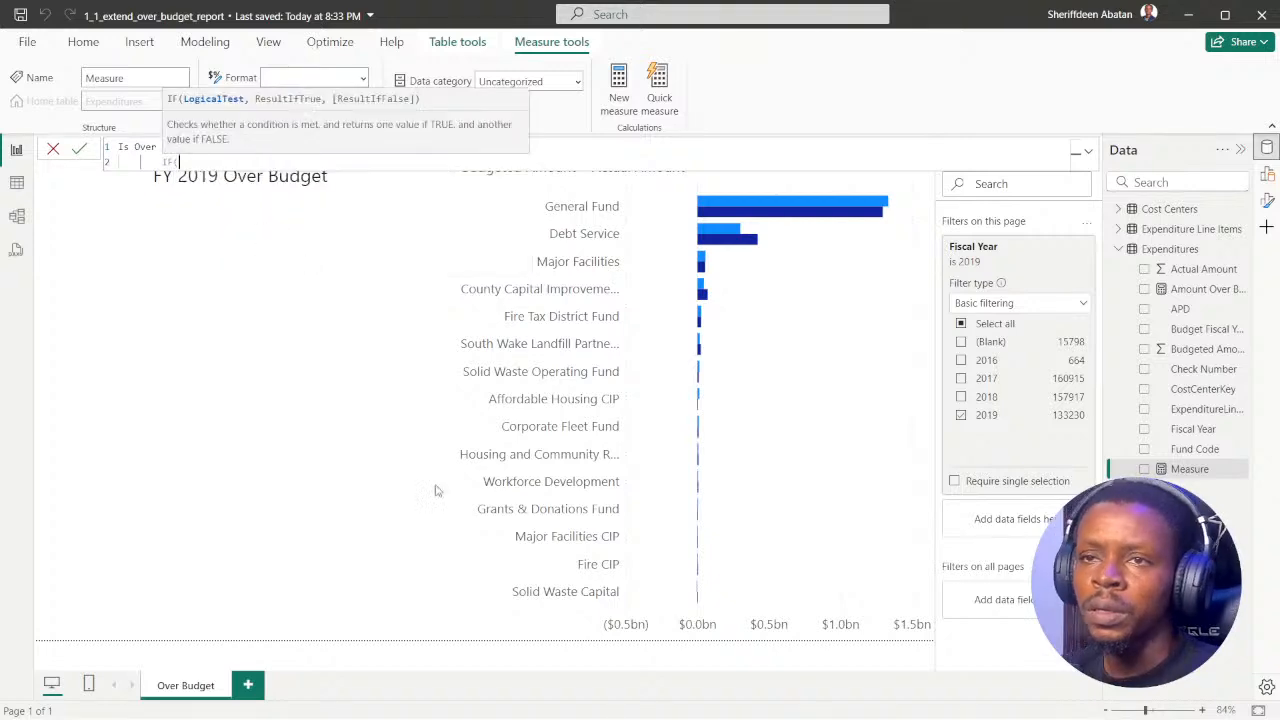
pyautogui.click(567, 705)
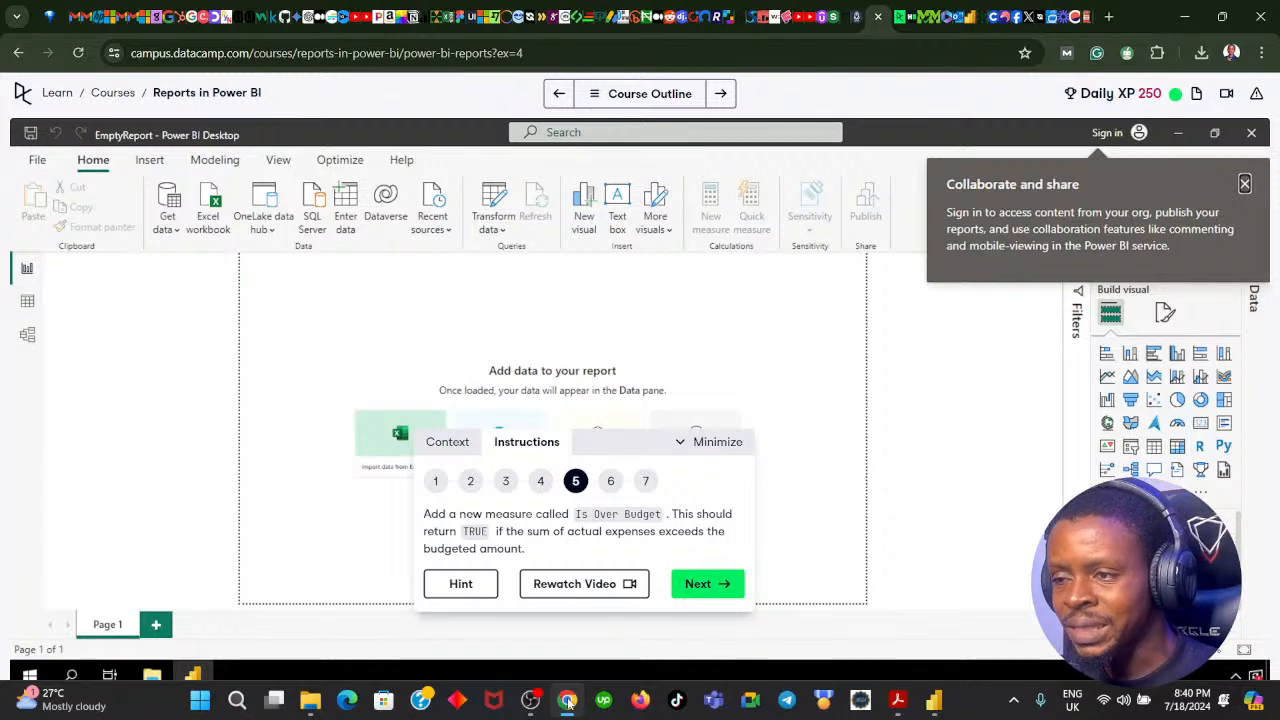
pyautogui.click(567, 703)
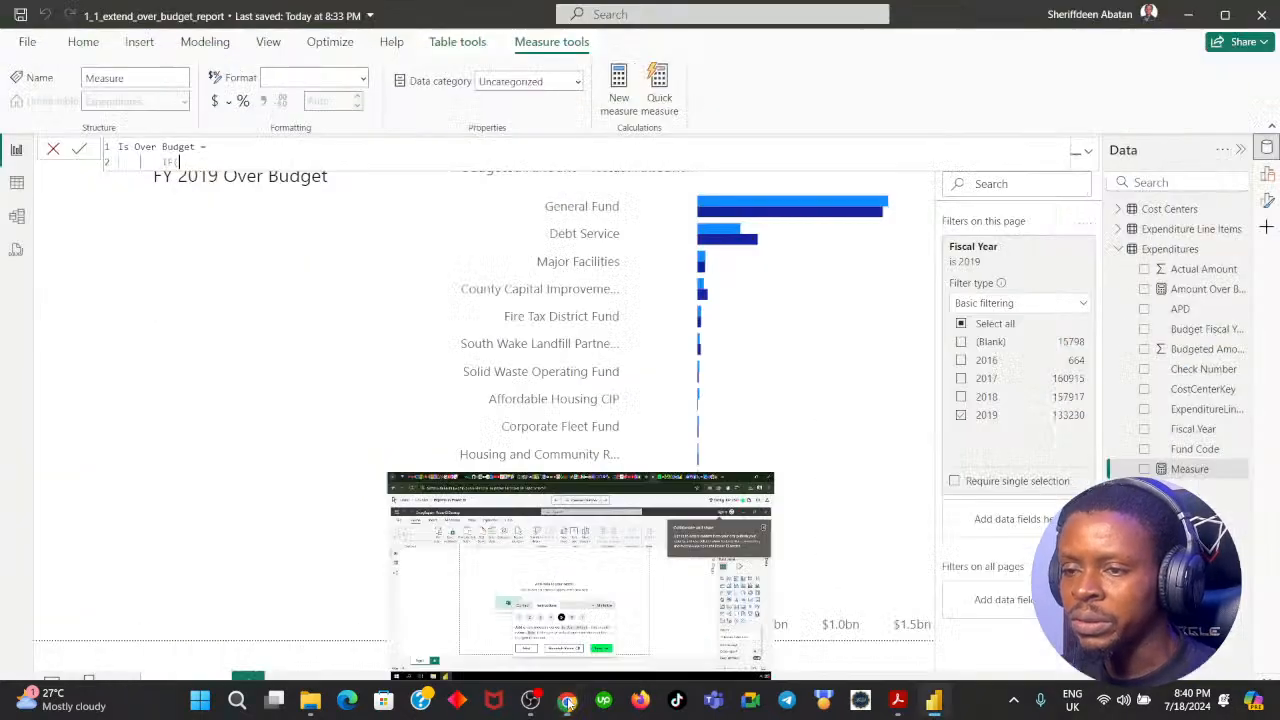
pyautogui.write('su')
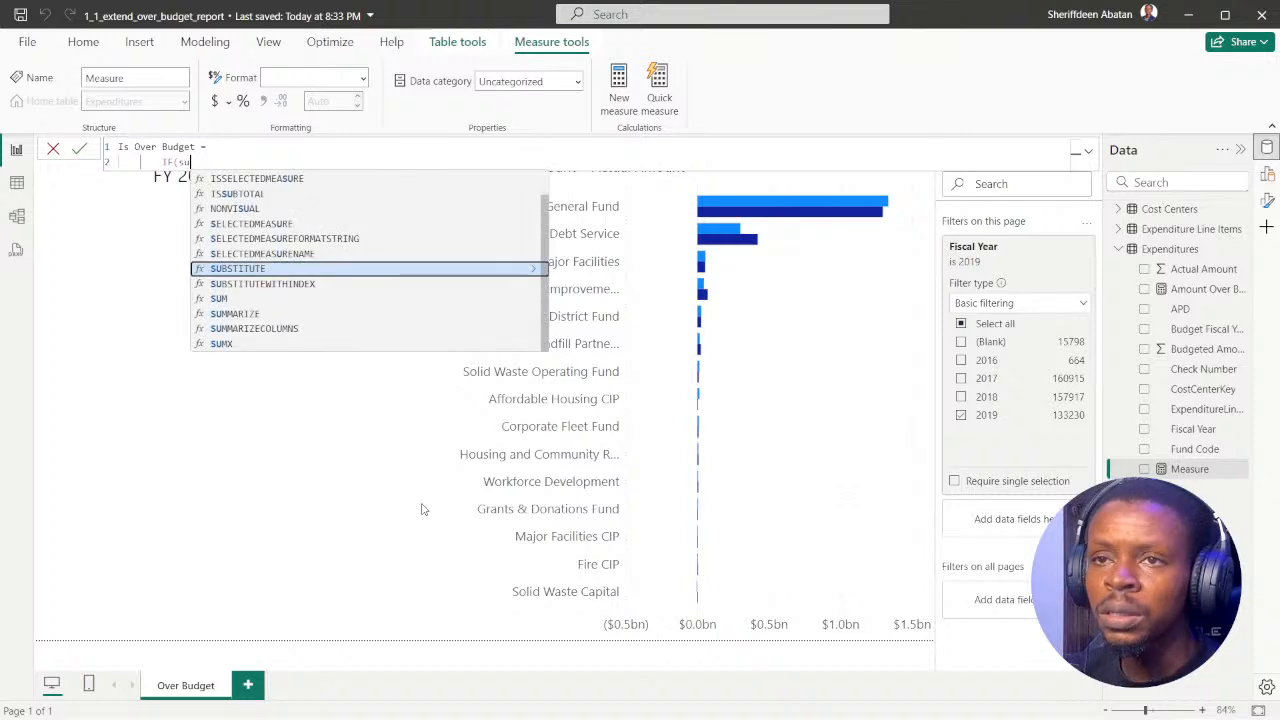
pyautogui.write('m')
pyautogui.press('Tab')
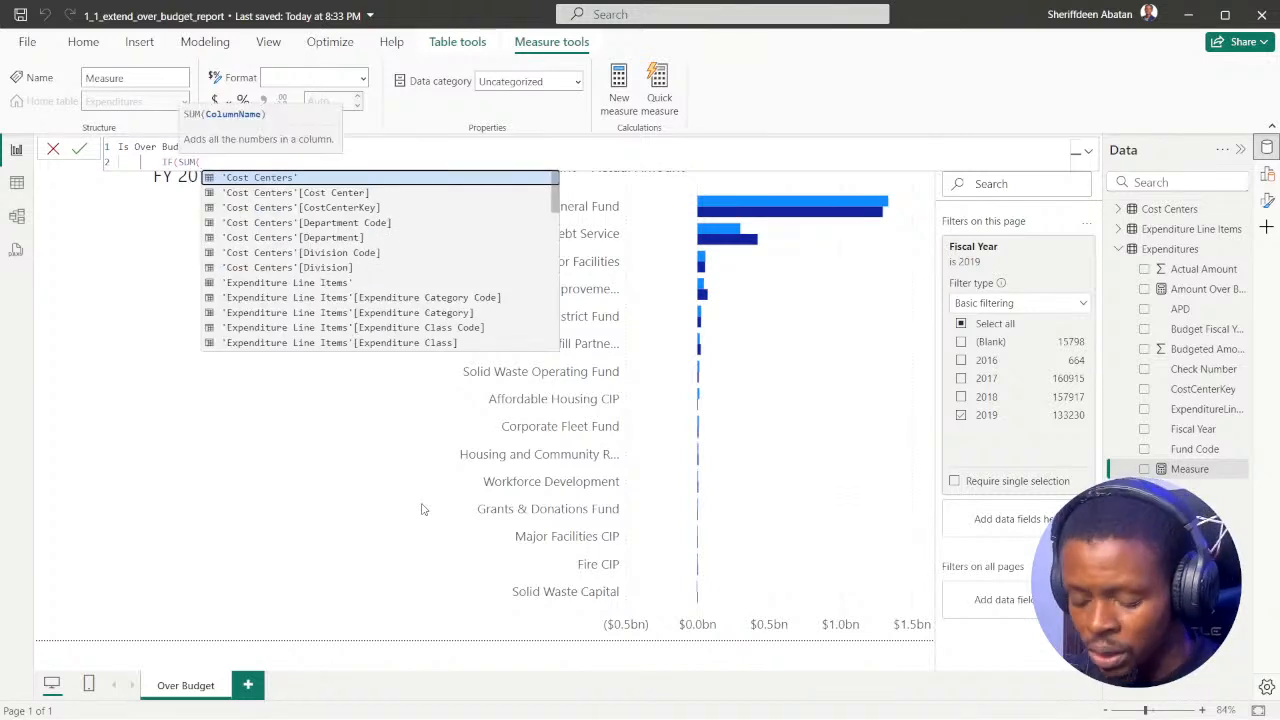
pyautogui.write('act')
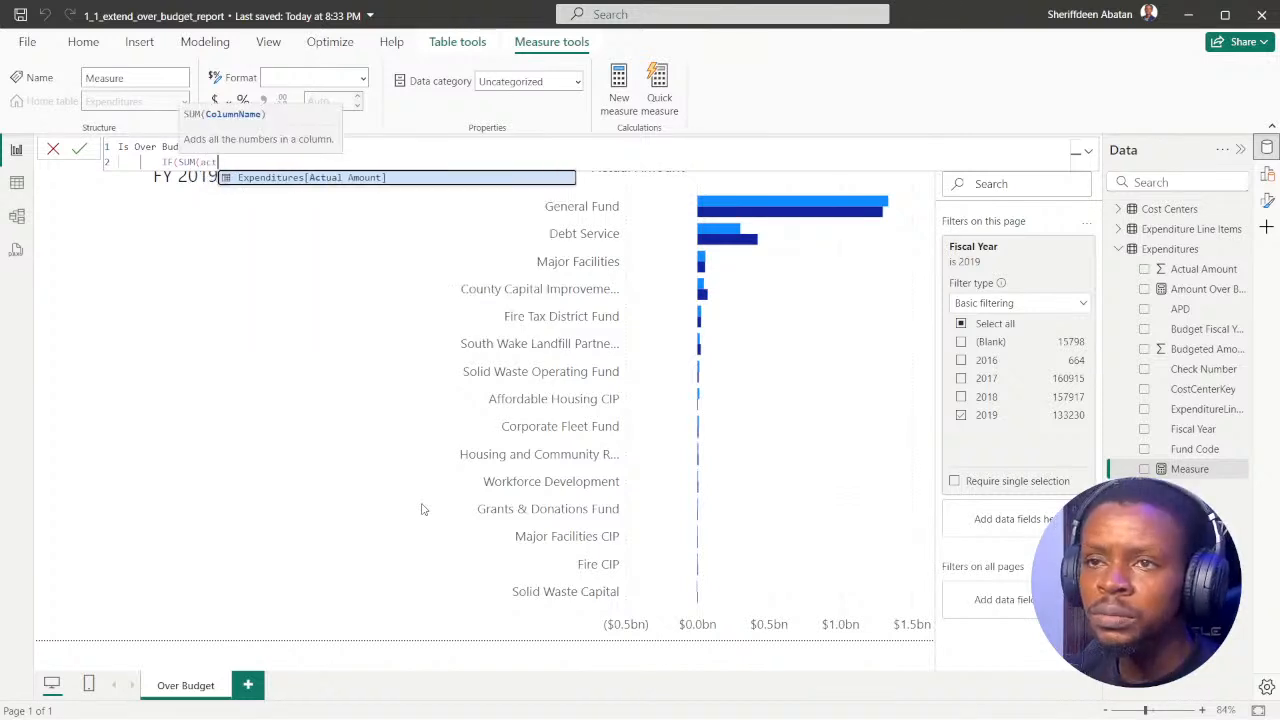
pyautogui.press('BackSpace')
pyautogui.press('BackSpace')
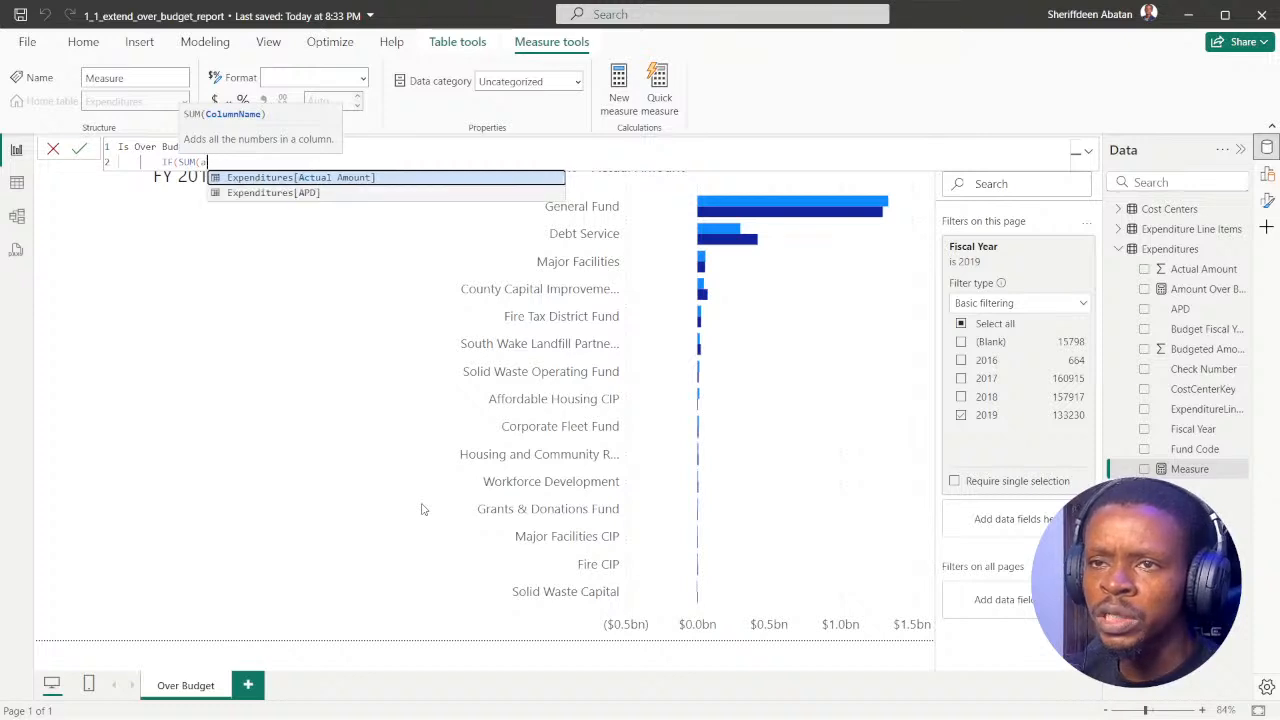
pyautogui.press('BackSpace')
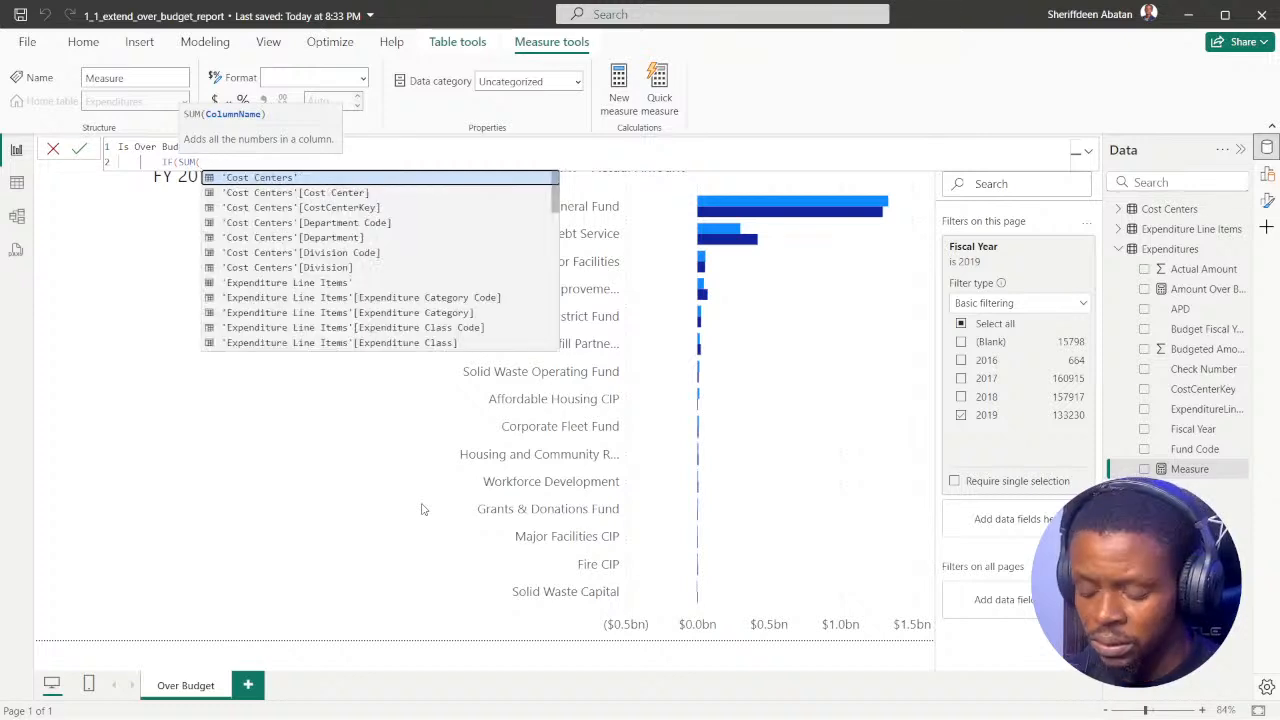
pyautogui.write('ex')
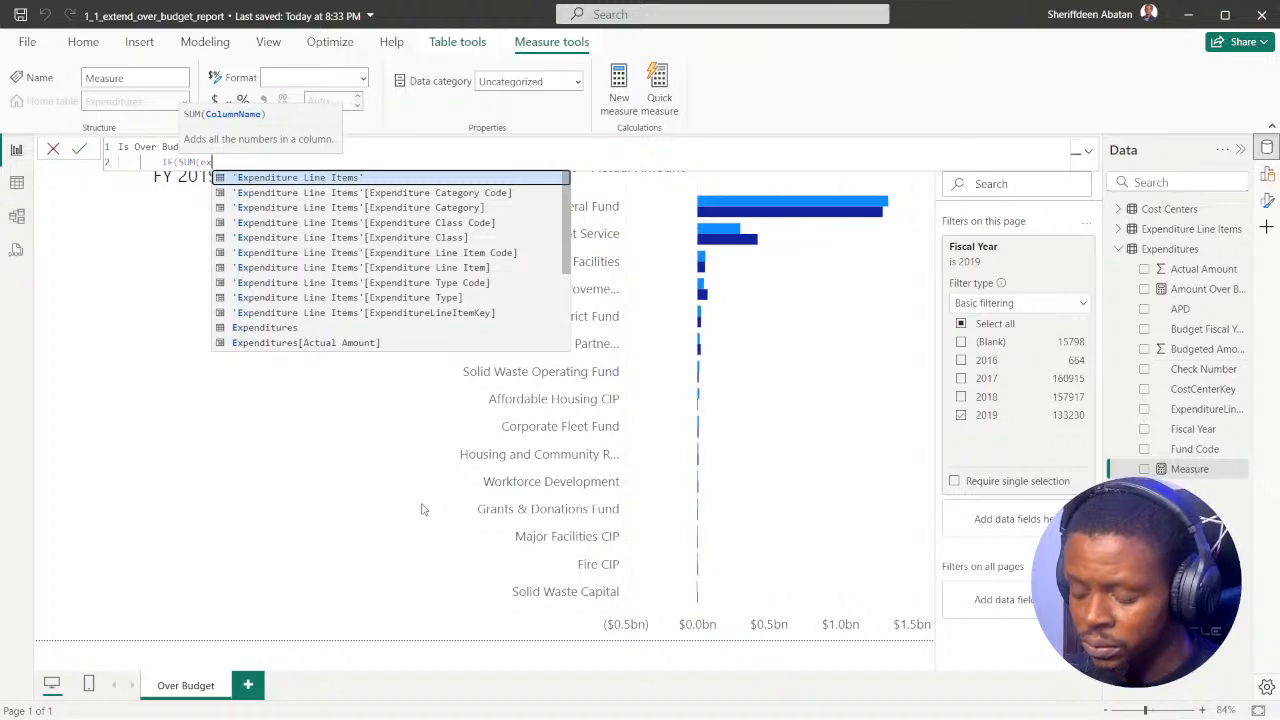
pyautogui.write('pens')
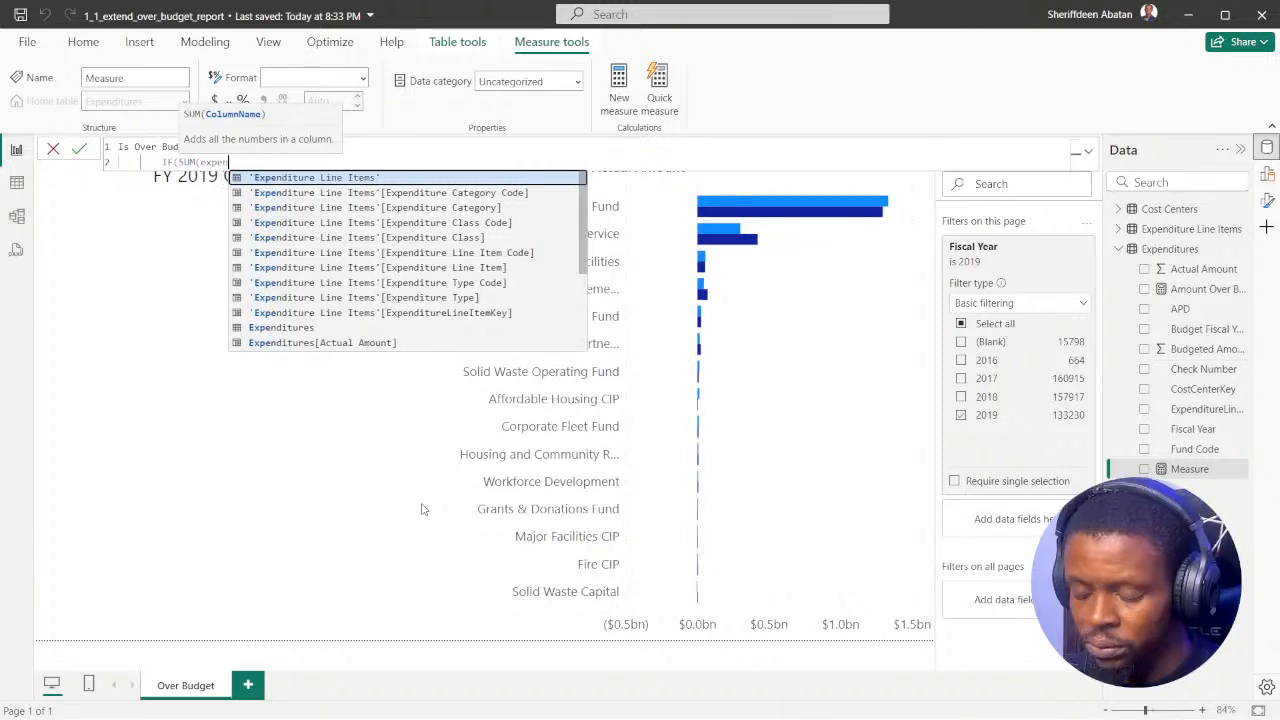
pyautogui.write('e')
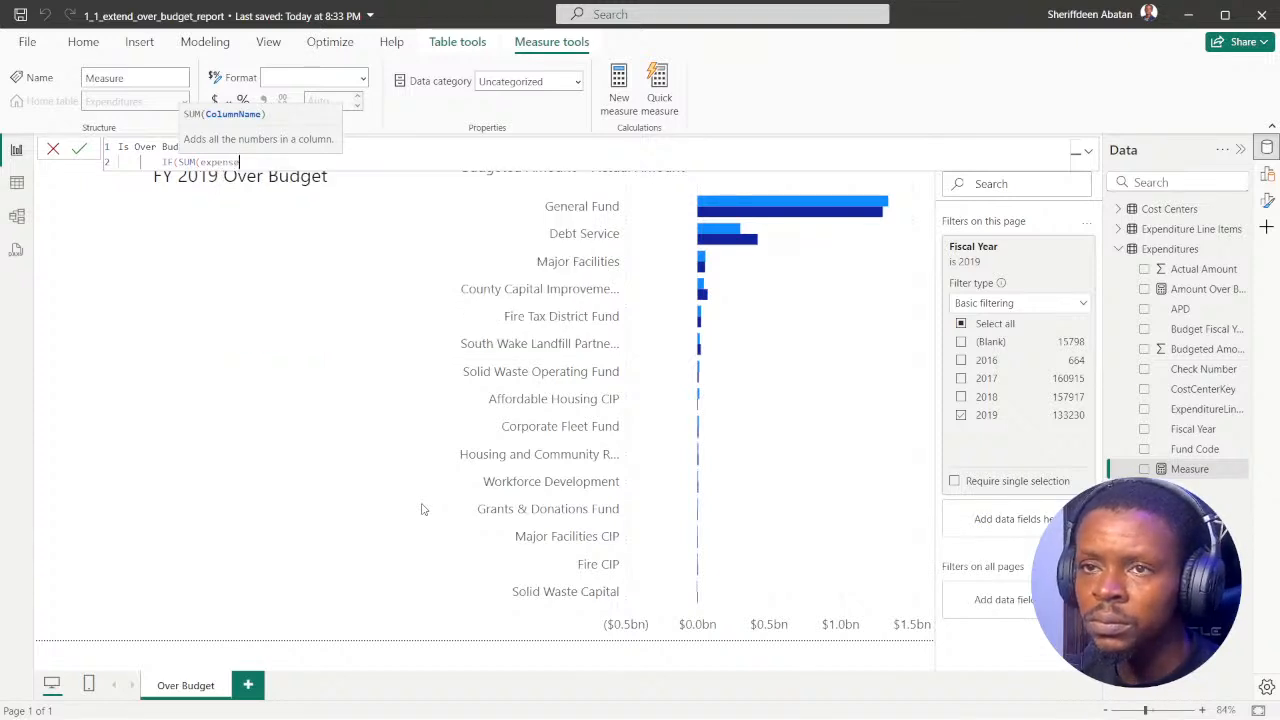
pyautogui.press('BackSpace')
pyautogui.press('BackSpace')
pyautogui.press('BackSpace')
pyautogui.press('BackSpace')
pyautogui.press('BackSpace')
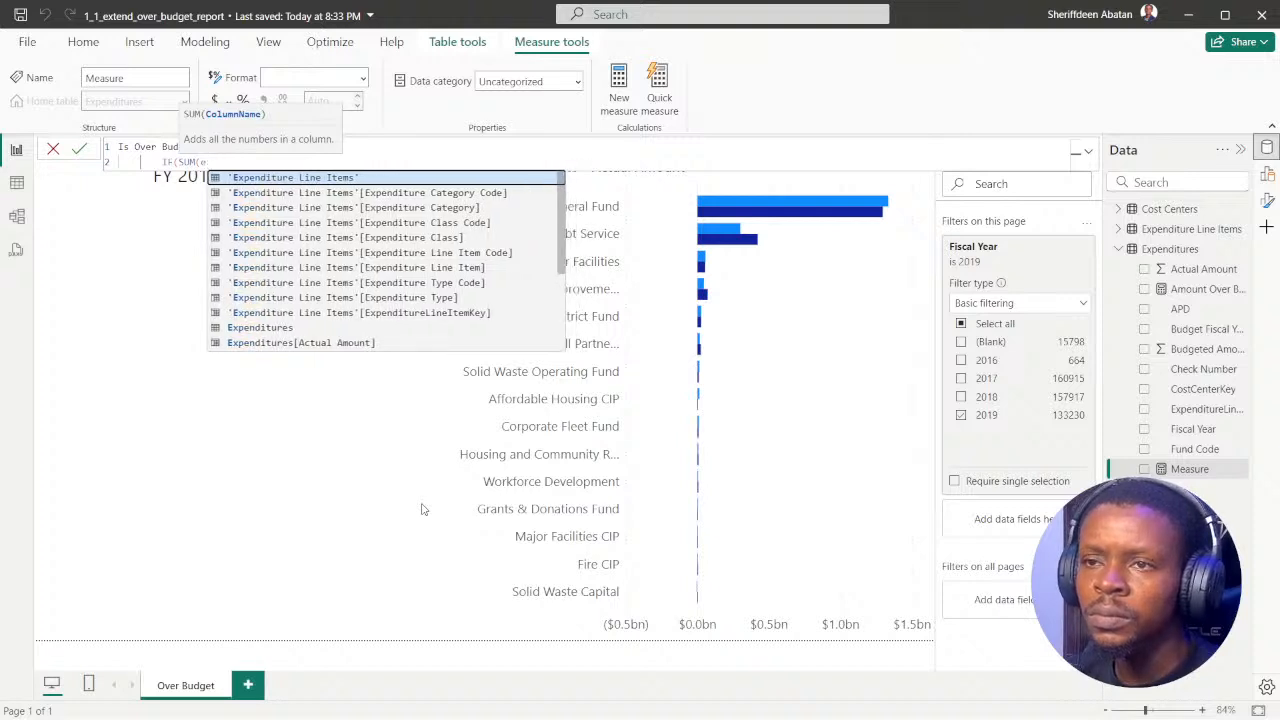
pyautogui.press('BackSpace')
pyautogui.press('BackSpace')
pyautogui.press('BackSpace')
pyautogui.press('BackSpace')
pyautogui.press('BackSpace')
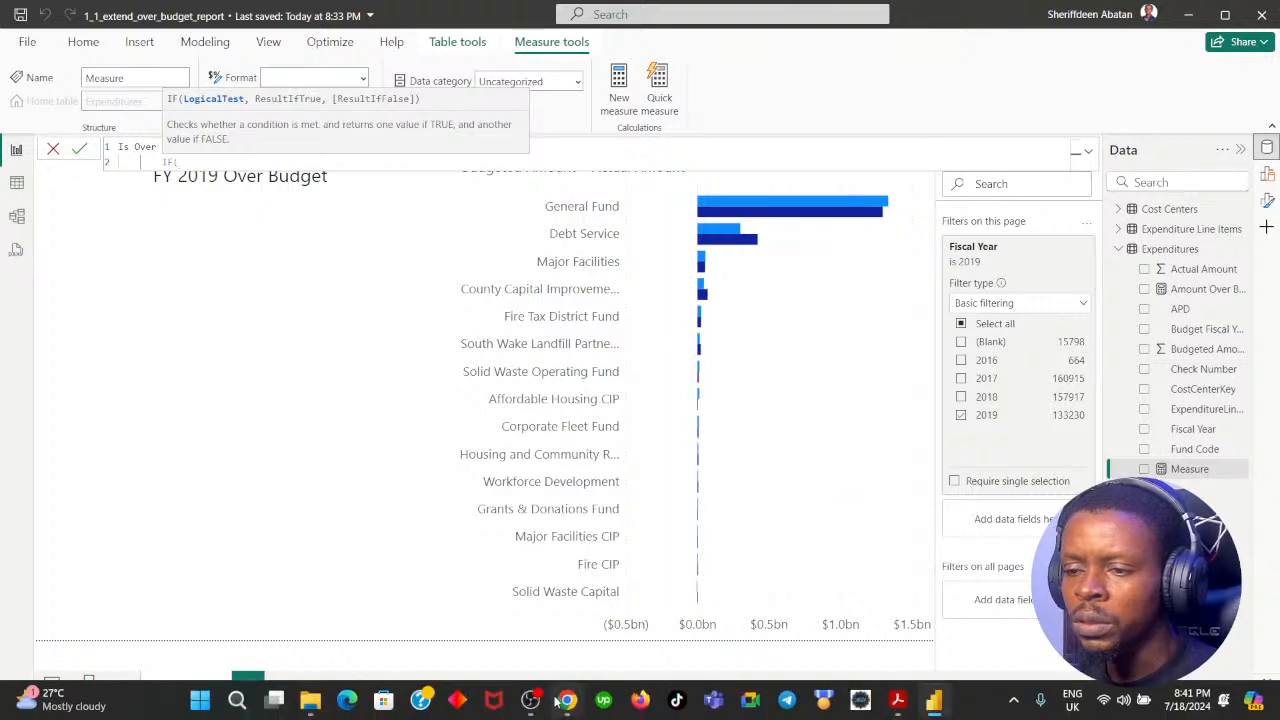
# Step: Reread DataCamp instruction 5 and try SUM(Expenditures[Actual Amount]) as the start of the IF condition in Power BI Desktop
pyautogui.click(566, 703)
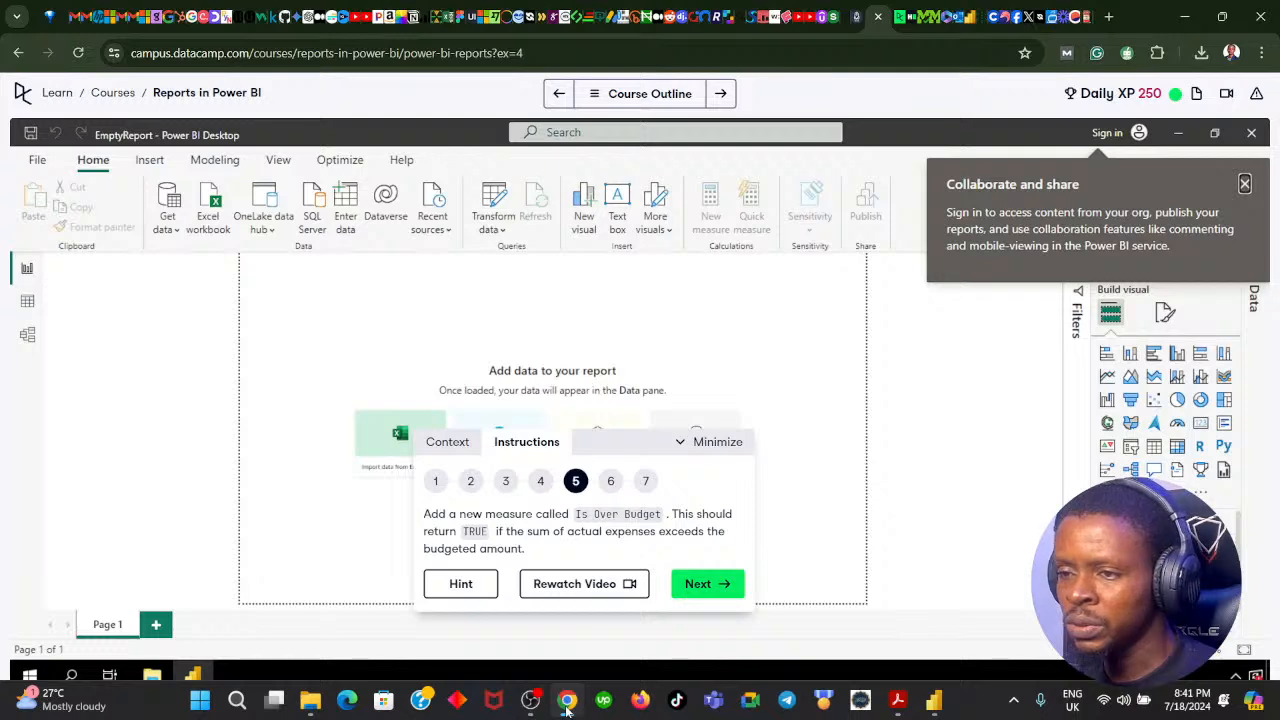
pyautogui.click(566, 703)
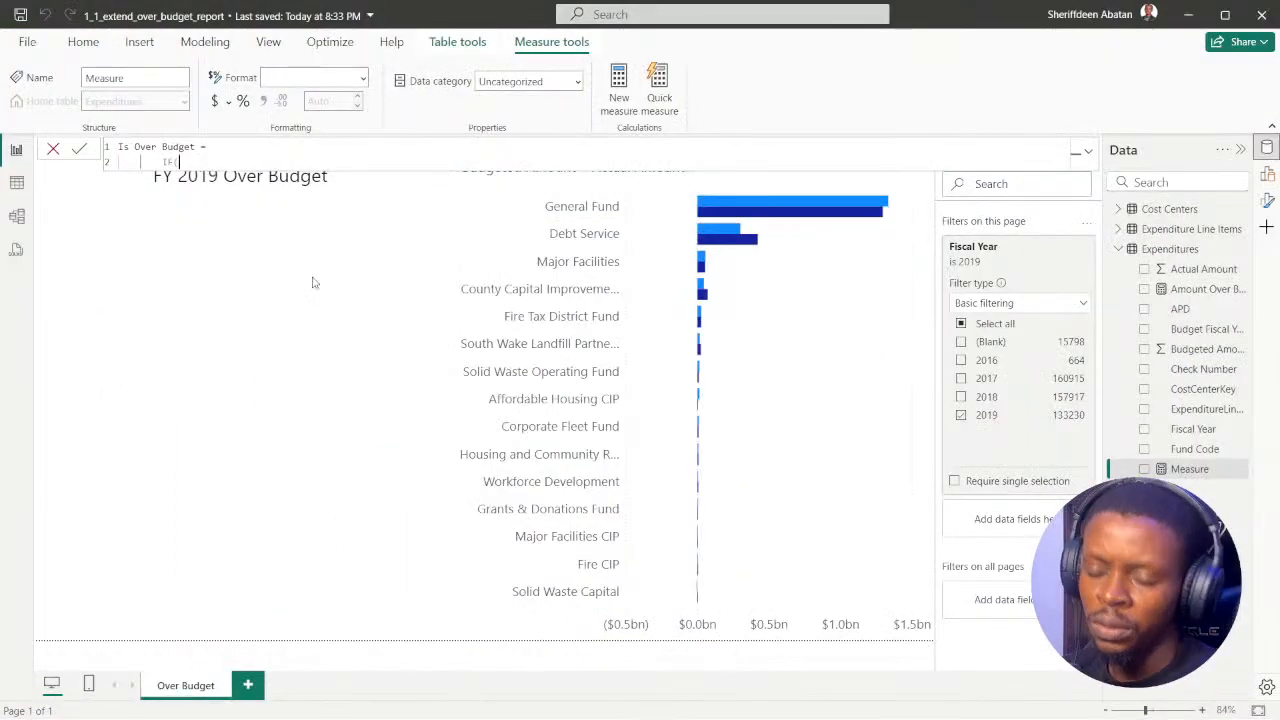
pyautogui.press('BackSpace')
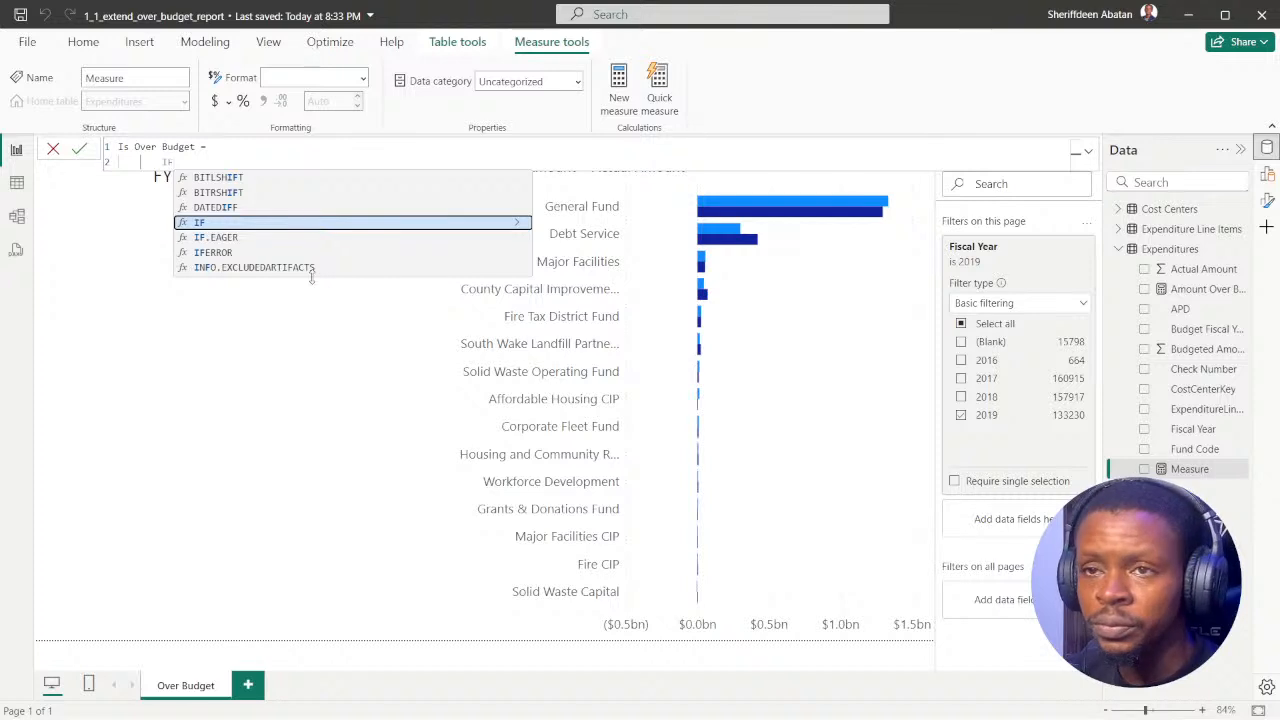
pyautogui.write('(ac')
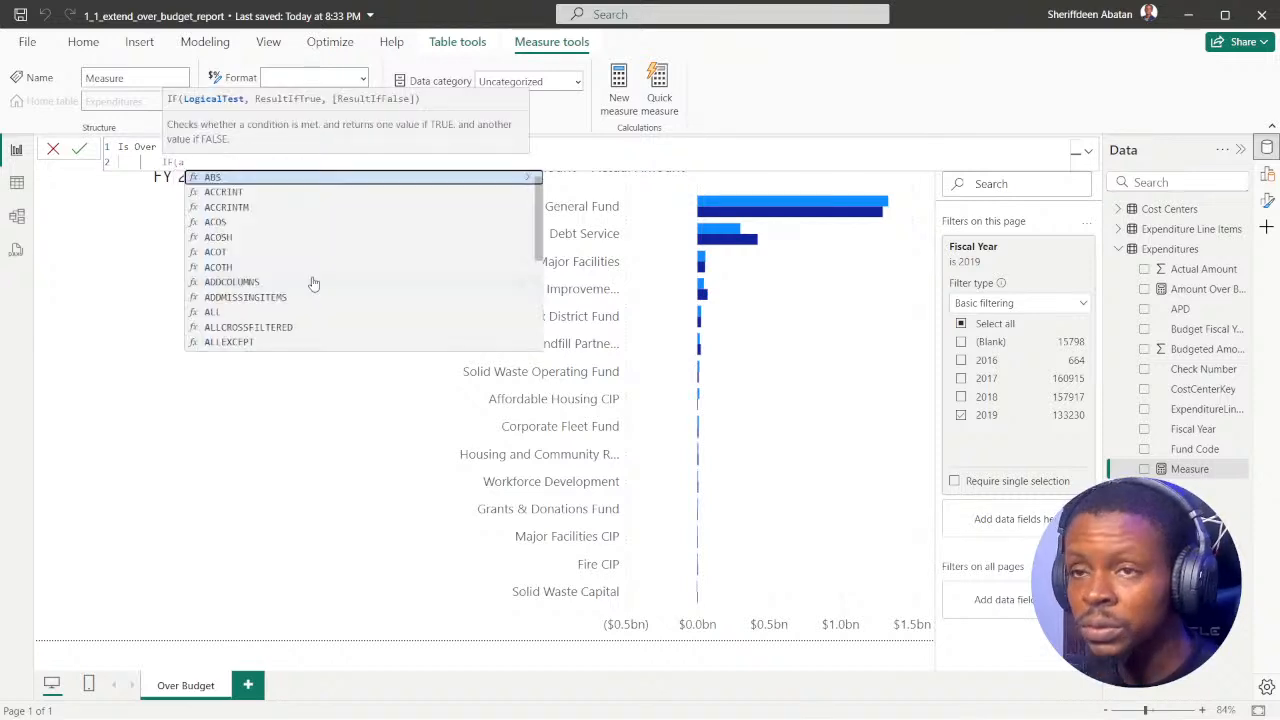
pyautogui.press('BackSpace')
pyautogui.press('BackSpace')
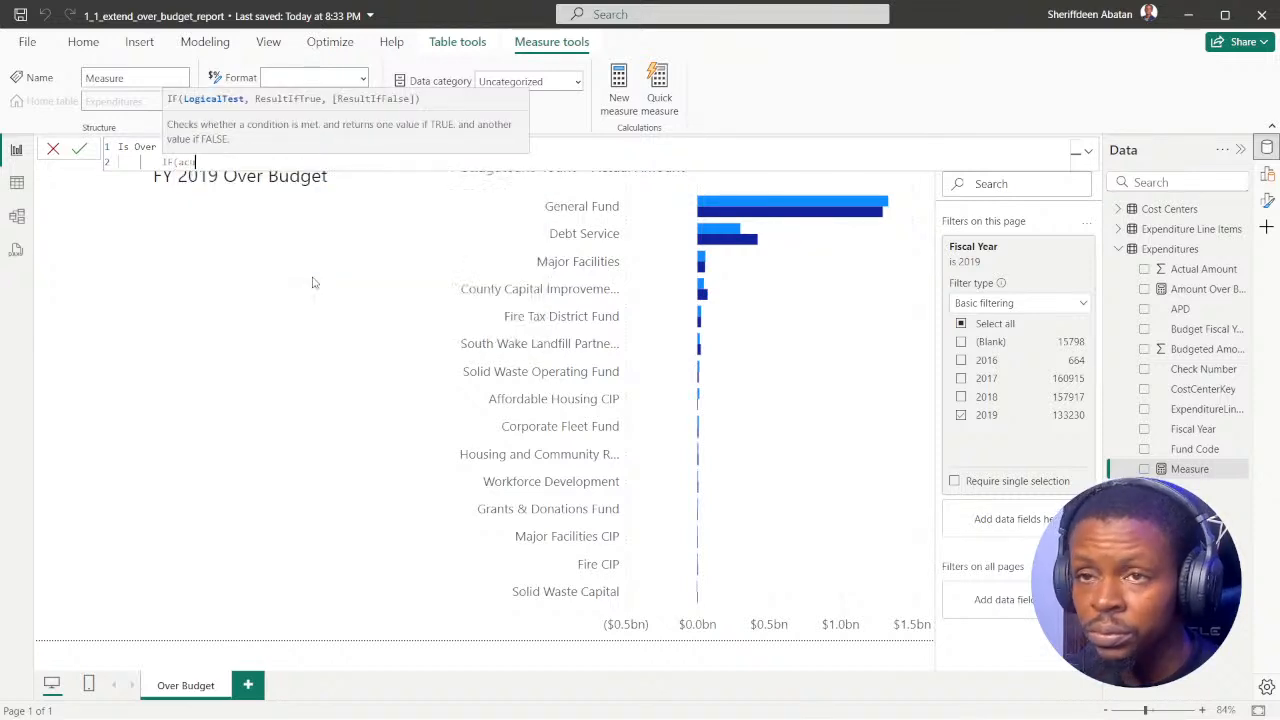
pyautogui.write('SUM(a')
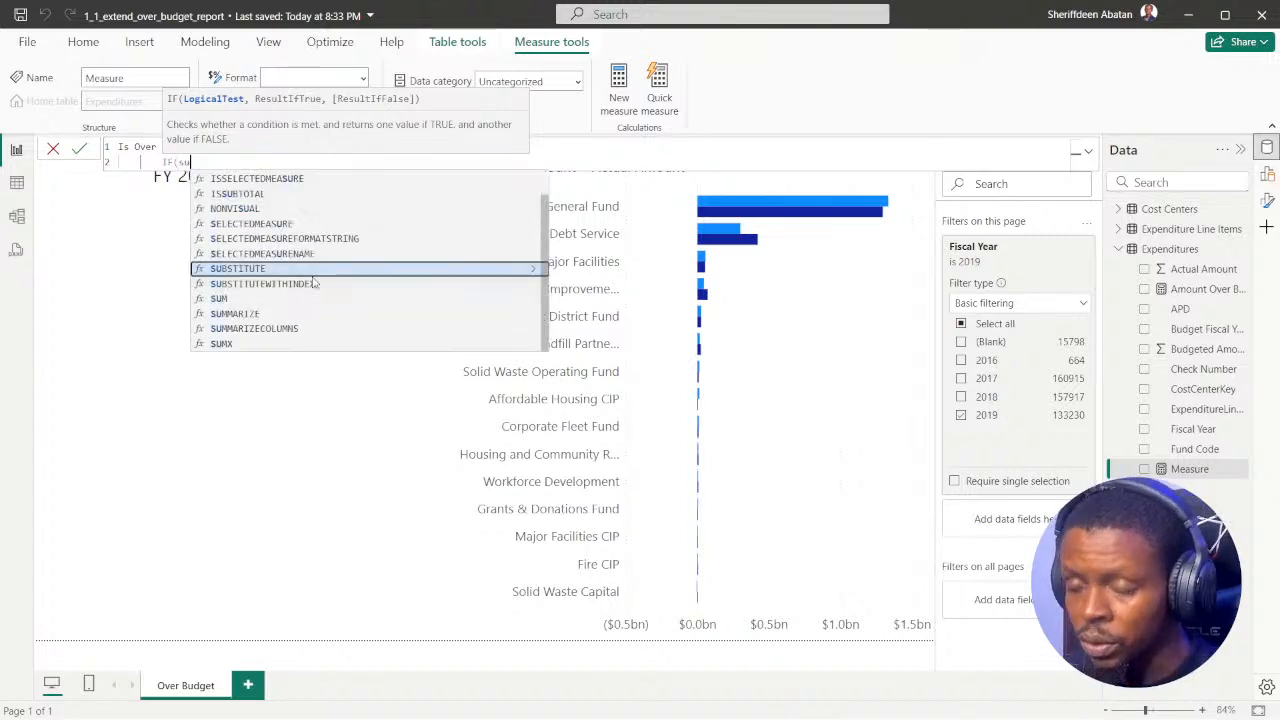
pyautogui.write('uc')
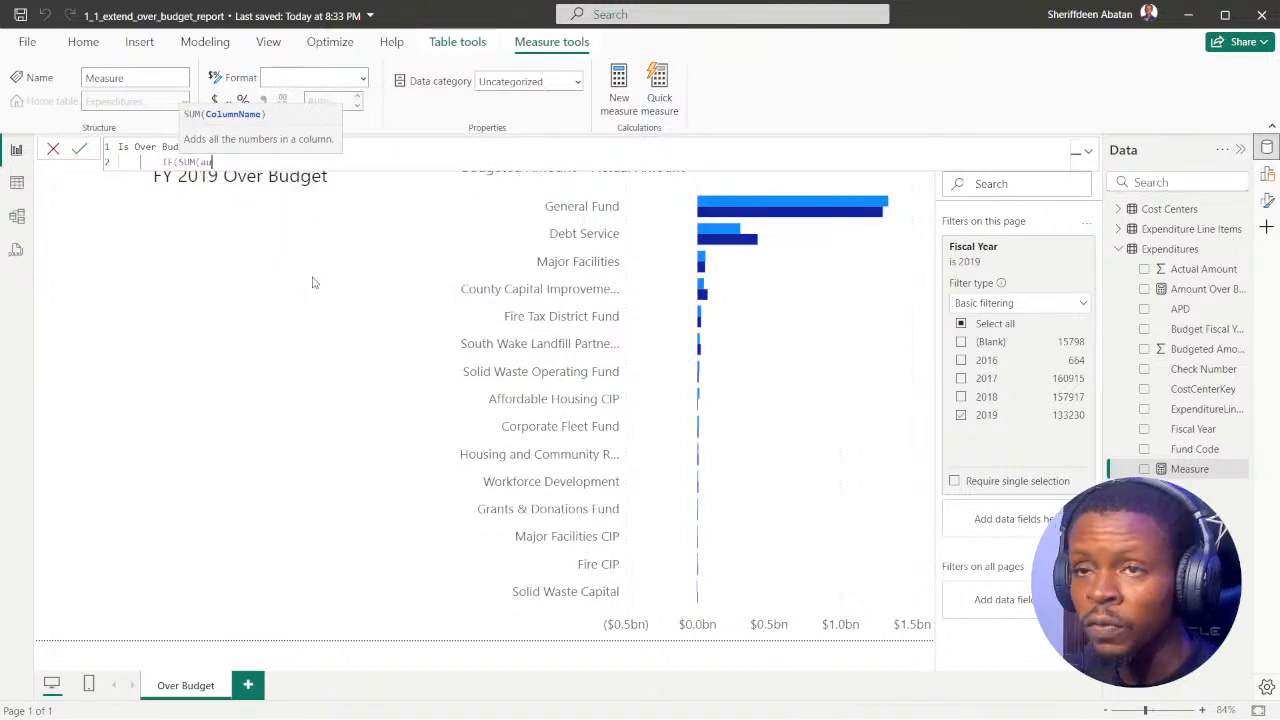
pyautogui.press('BackSpace')
pyautogui.press('BackSpace')
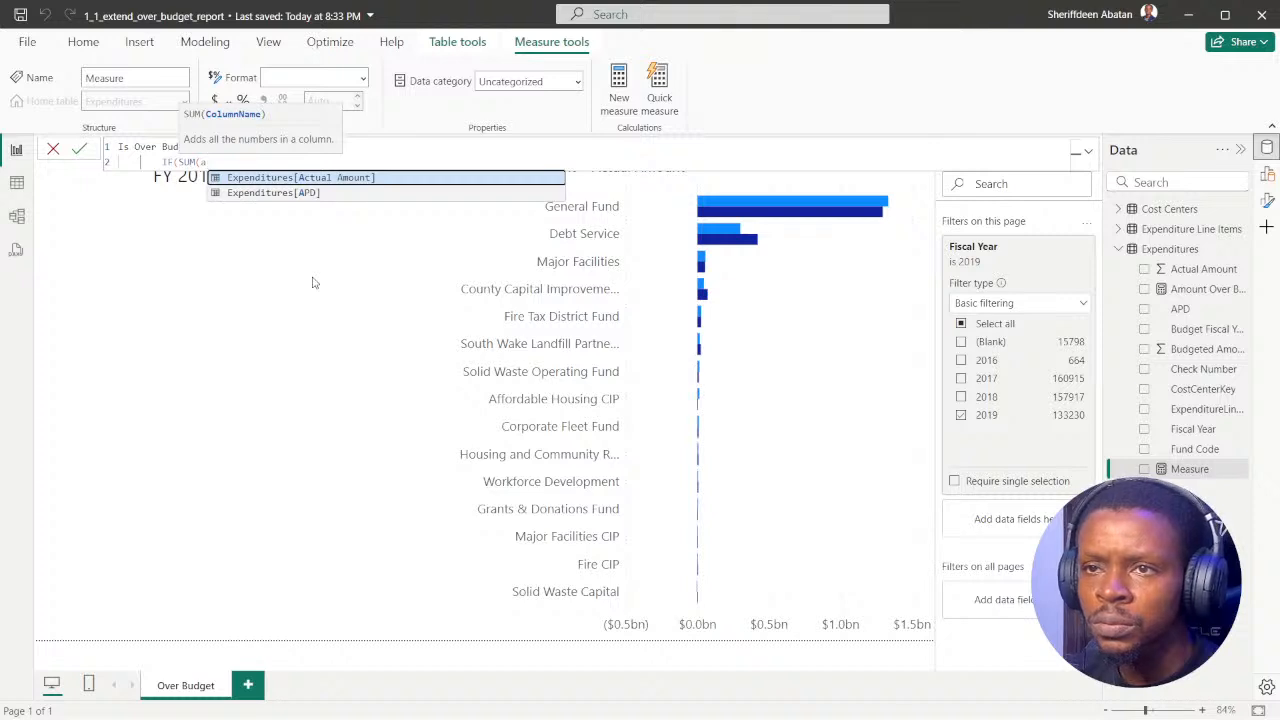
pyautogui.press('Tab')
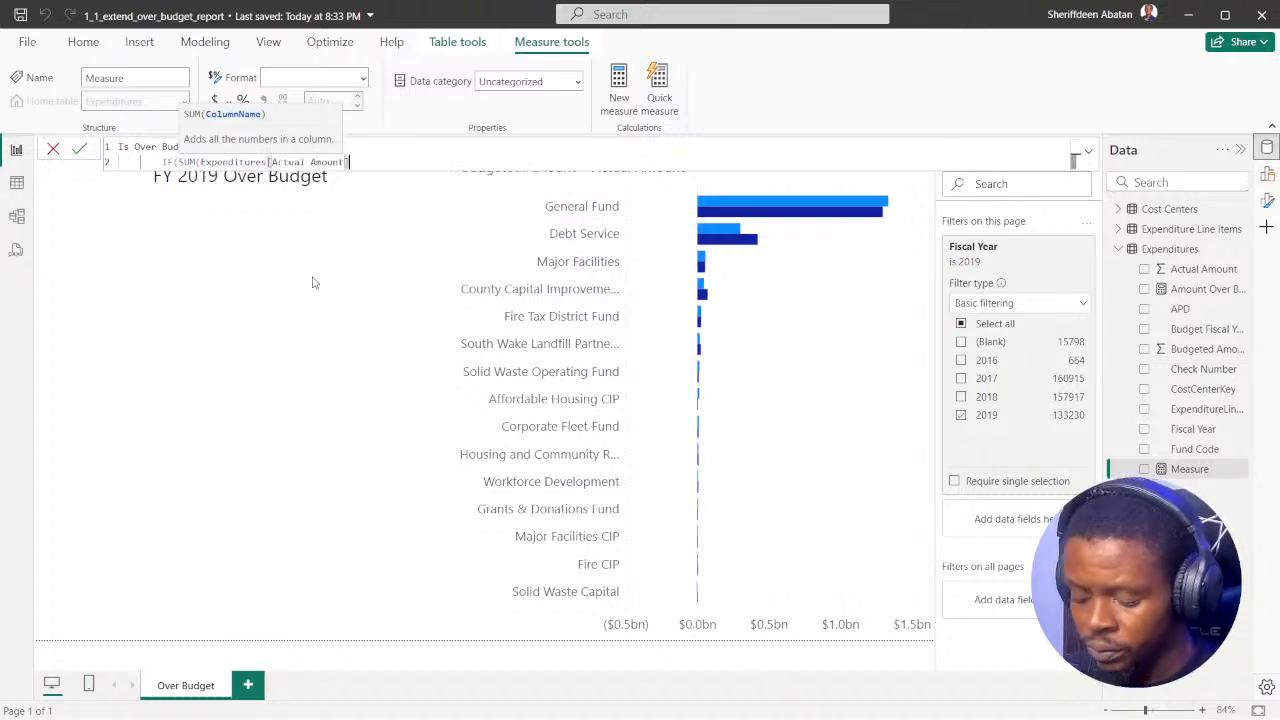
pyautogui.write(')')
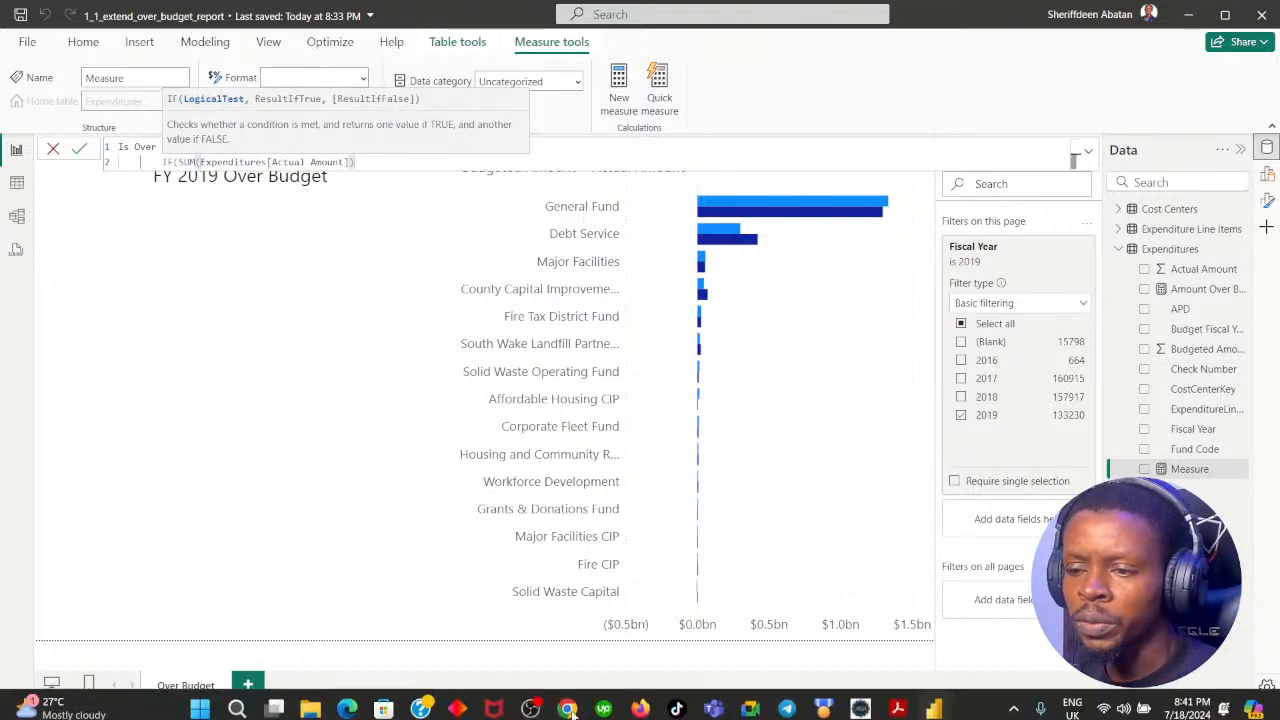
# Step: Recheck instruction 5 in Chrome and try a greater-than comparison of the Actual Amount sum against a budget field in Power BI Desktop
pyautogui.click(567, 708)
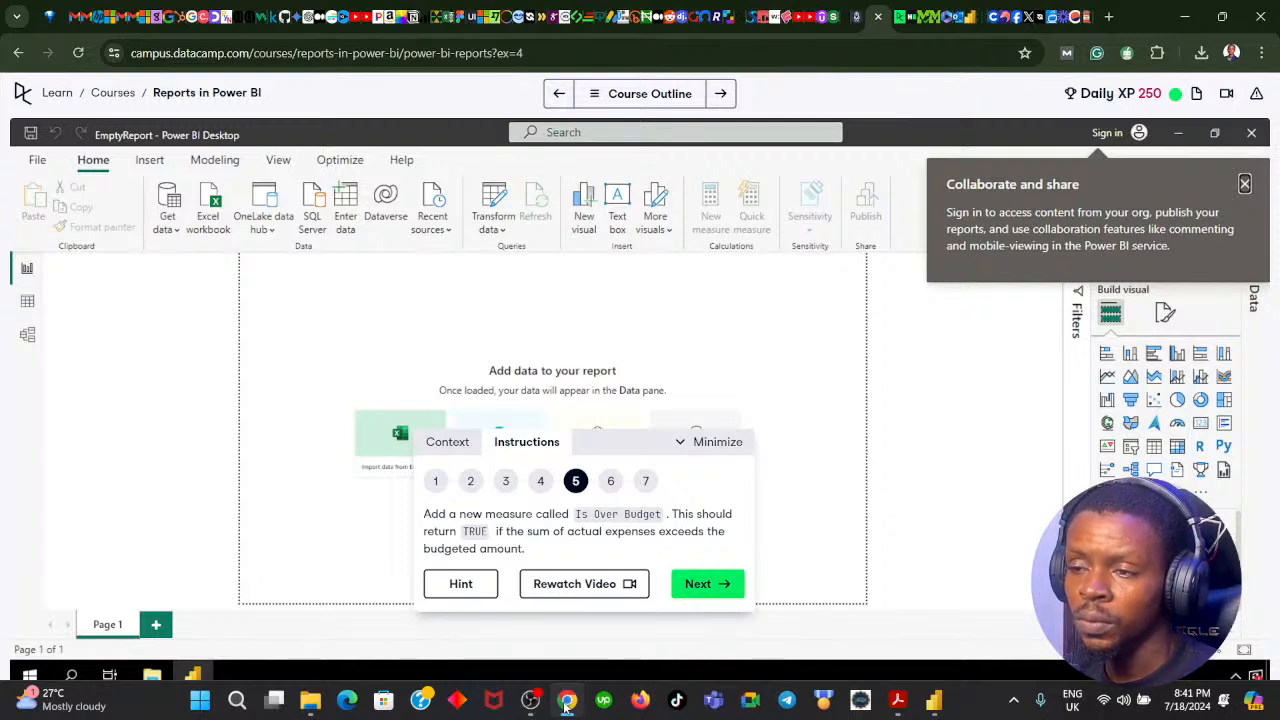
pyautogui.click(566, 706)
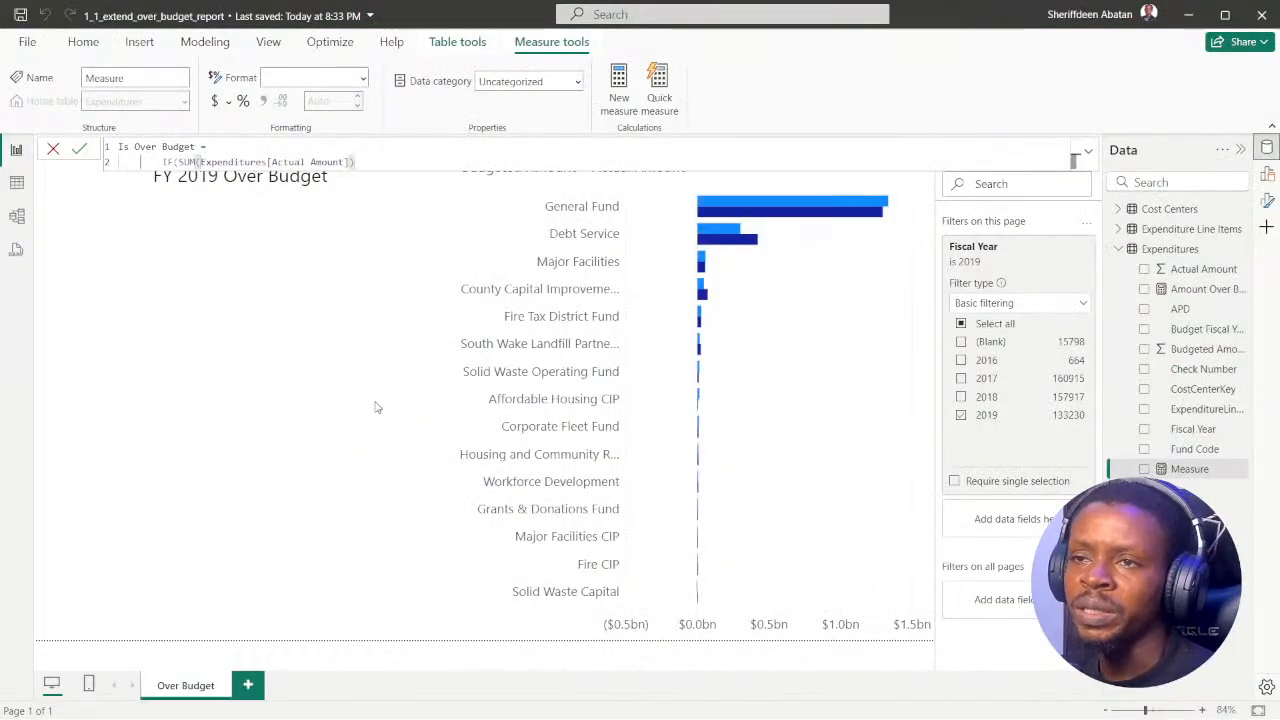
pyautogui.write('>')
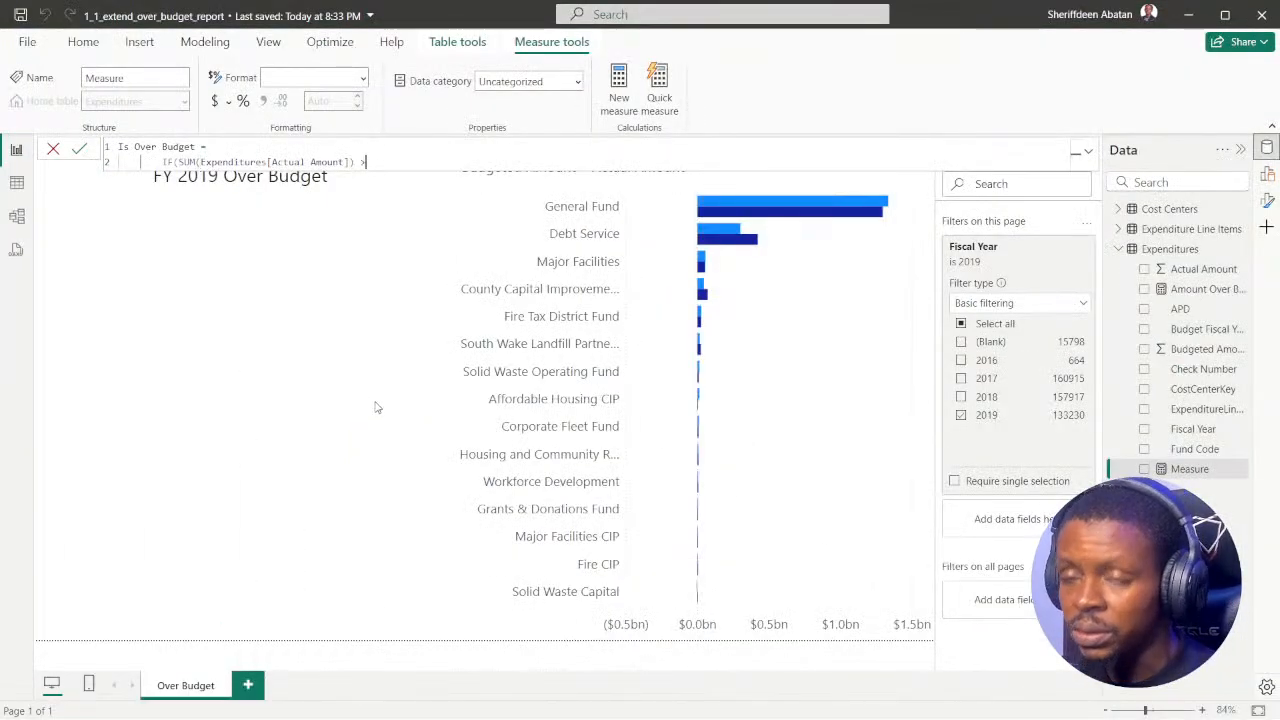
pyautogui.write(' bu')
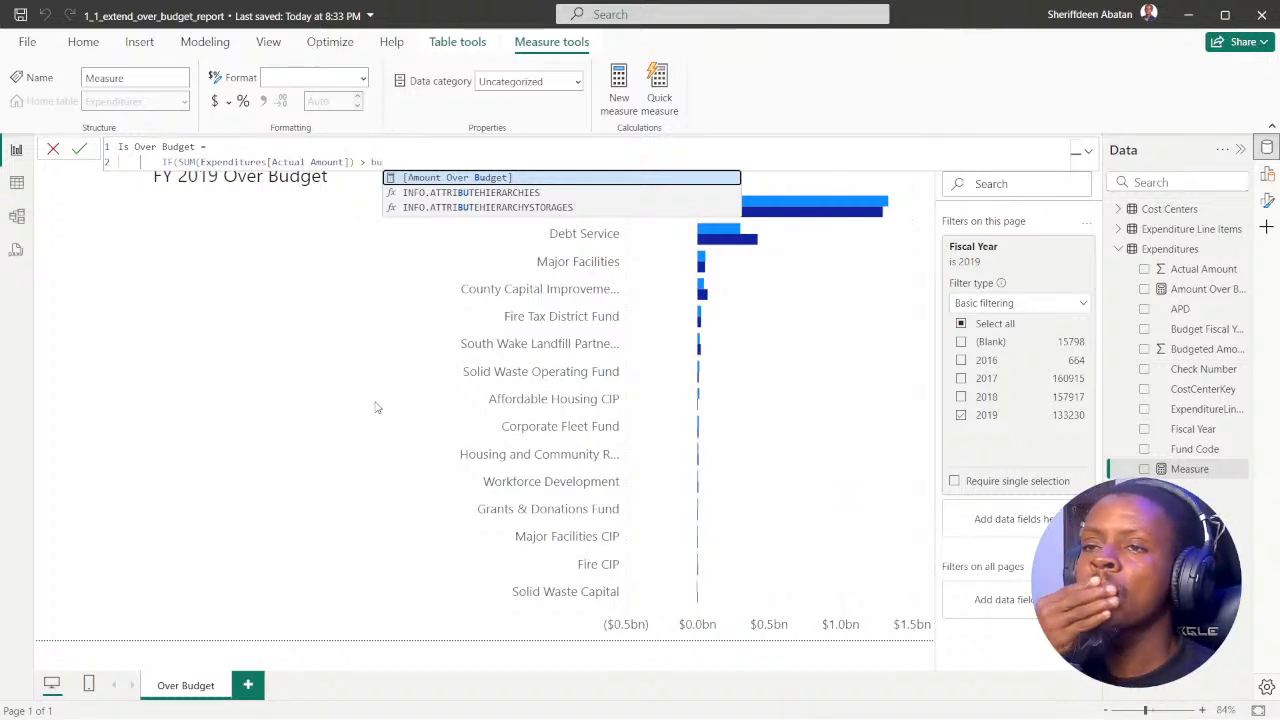
pyautogui.press('BackSpace')
pyautogui.press('BackSpace')
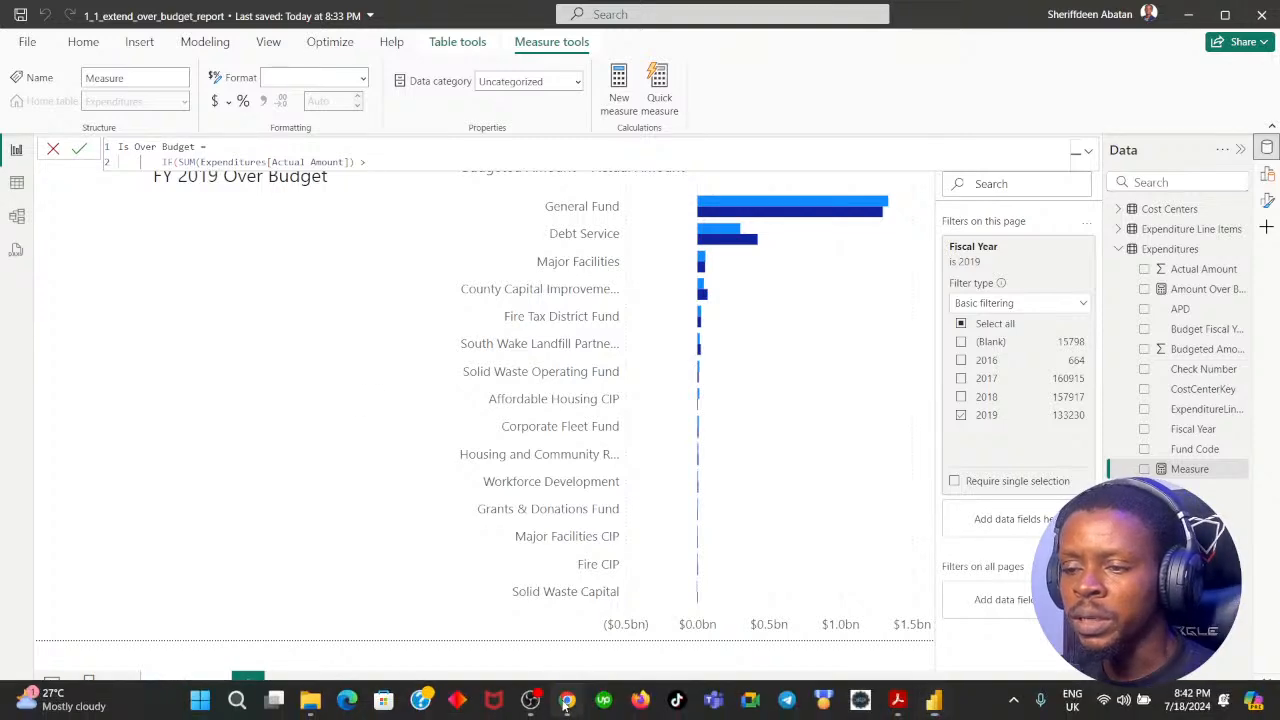
# Step: Switch to DataCamp in Chrome, read the hint for the Is Over Budget measure, and return to Power BI Desktop
pyautogui.click(566, 699)
pyautogui.click(475, 586)
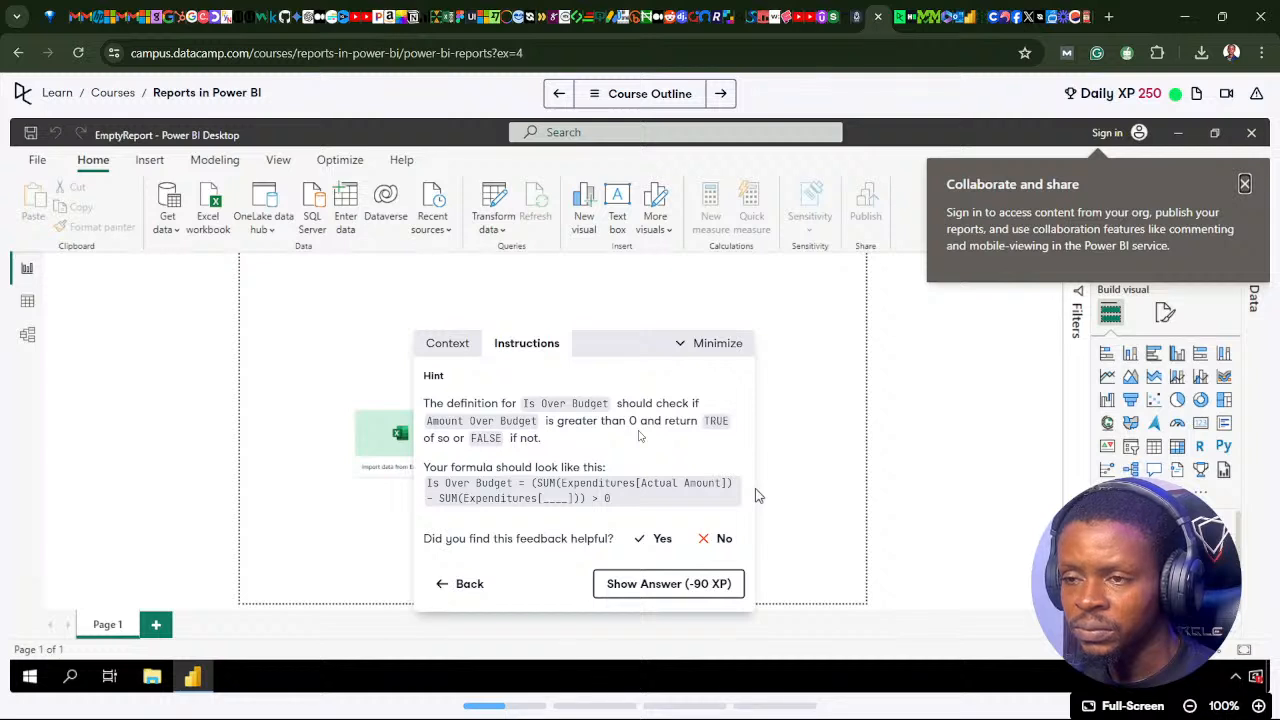
pyautogui.click(462, 583)
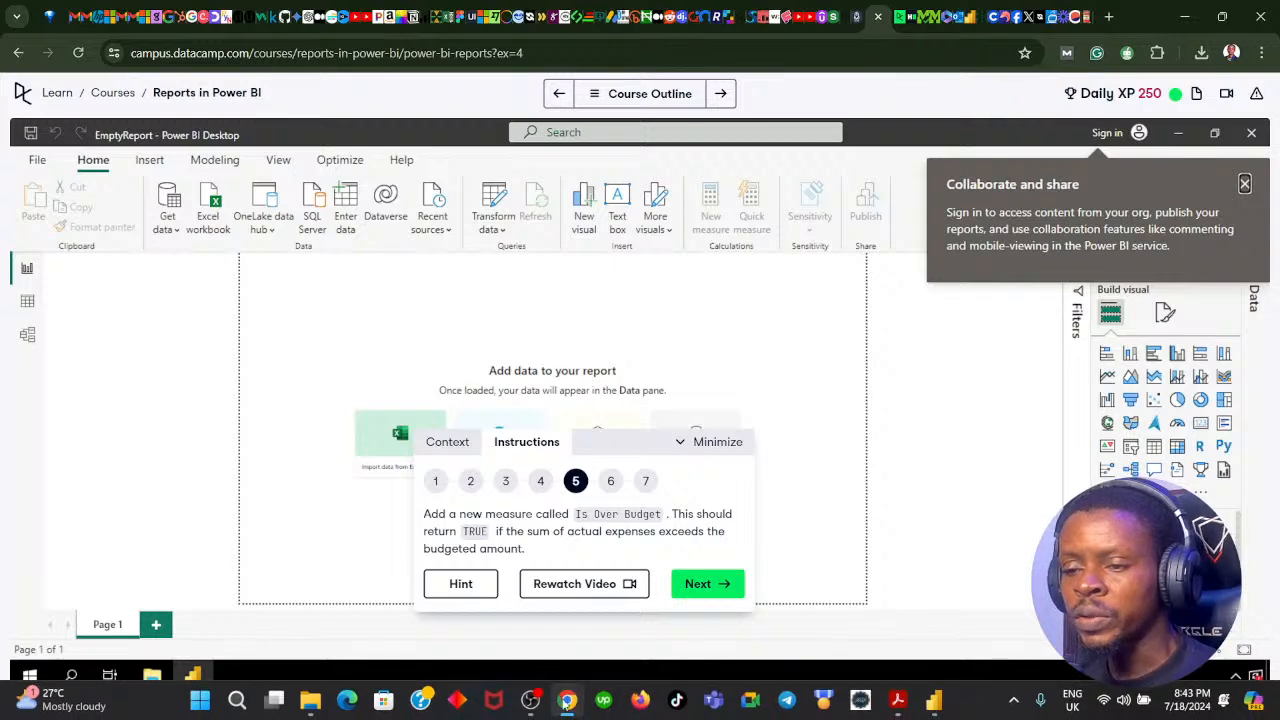
pyautogui.click(568, 702)
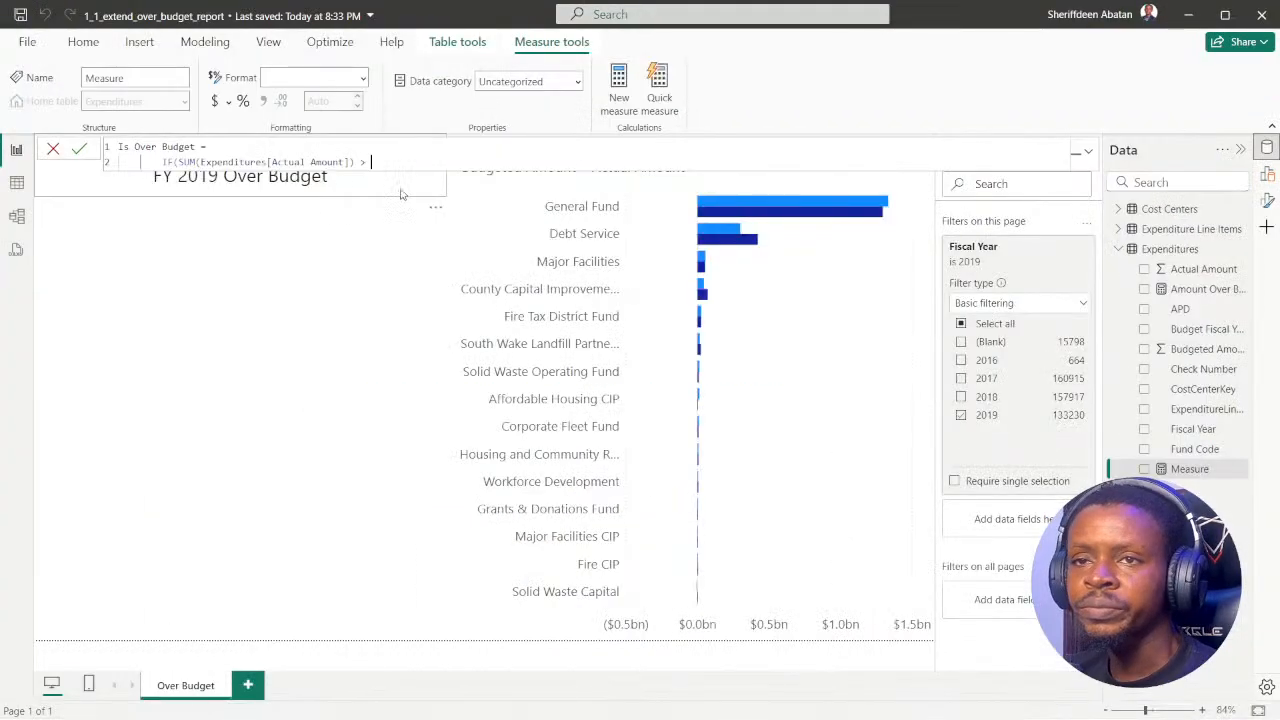
# Step: Replace the SUM expression in the IF condition with the [Amount Over Budget] measure followed by a greater-than operator
pyautogui.press('BackSpace')
pyautogui.press('BackSpace')
pyautogui.press('BackSpace')
pyautogui.press('BackSpace')
pyautogui.press('BackSpace')
pyautogui.press('BackSpace')
pyautogui.press('BackSpace')
pyautogui.press('BackSpace')
pyautogui.press('BackSpace')
pyautogui.press('BackSpace')
pyautogui.press('BackSpace')
pyautogui.press('BackSpace')
pyautogui.press('BackSpace')
pyautogui.press('BackSpace')
pyautogui.press('BackSpace')
pyautogui.press('BackSpace')
pyautogui.press('BackSpace')
pyautogui.press('BackSpace')
pyautogui.press('BackSpace')
pyautogui.press('BackSpace')
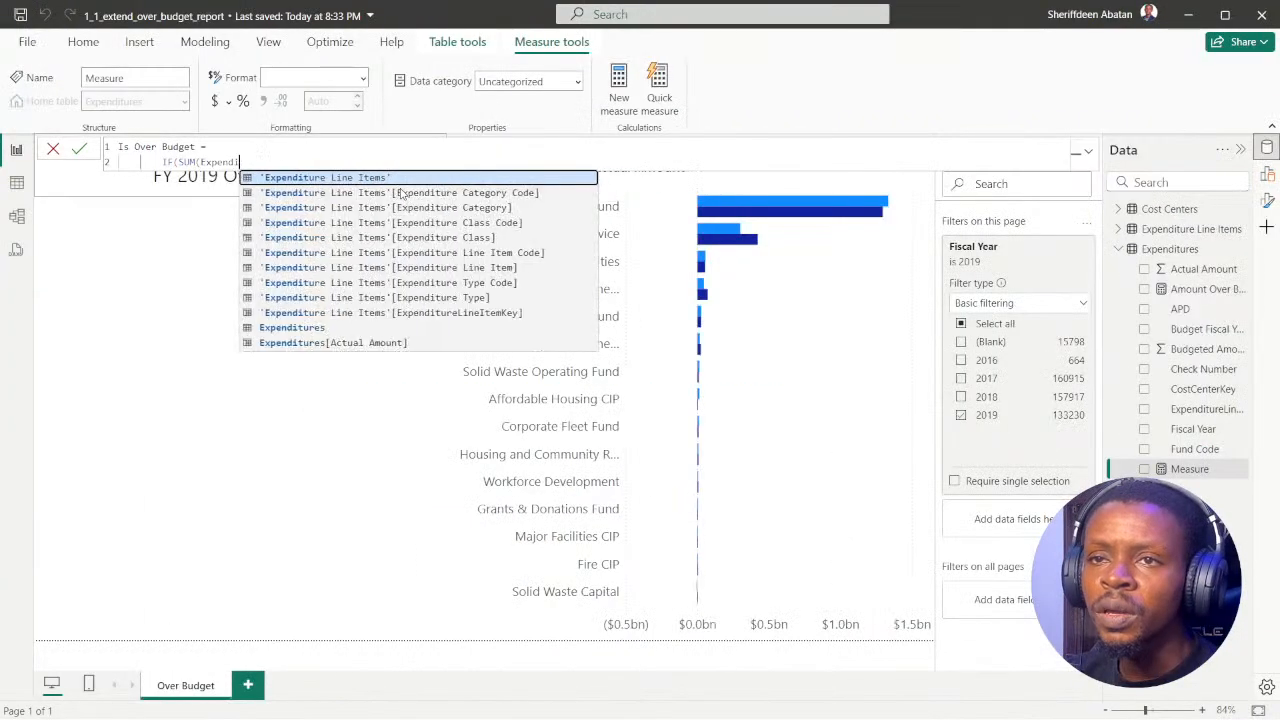
pyautogui.press('BackSpace')
pyautogui.press('BackSpace')
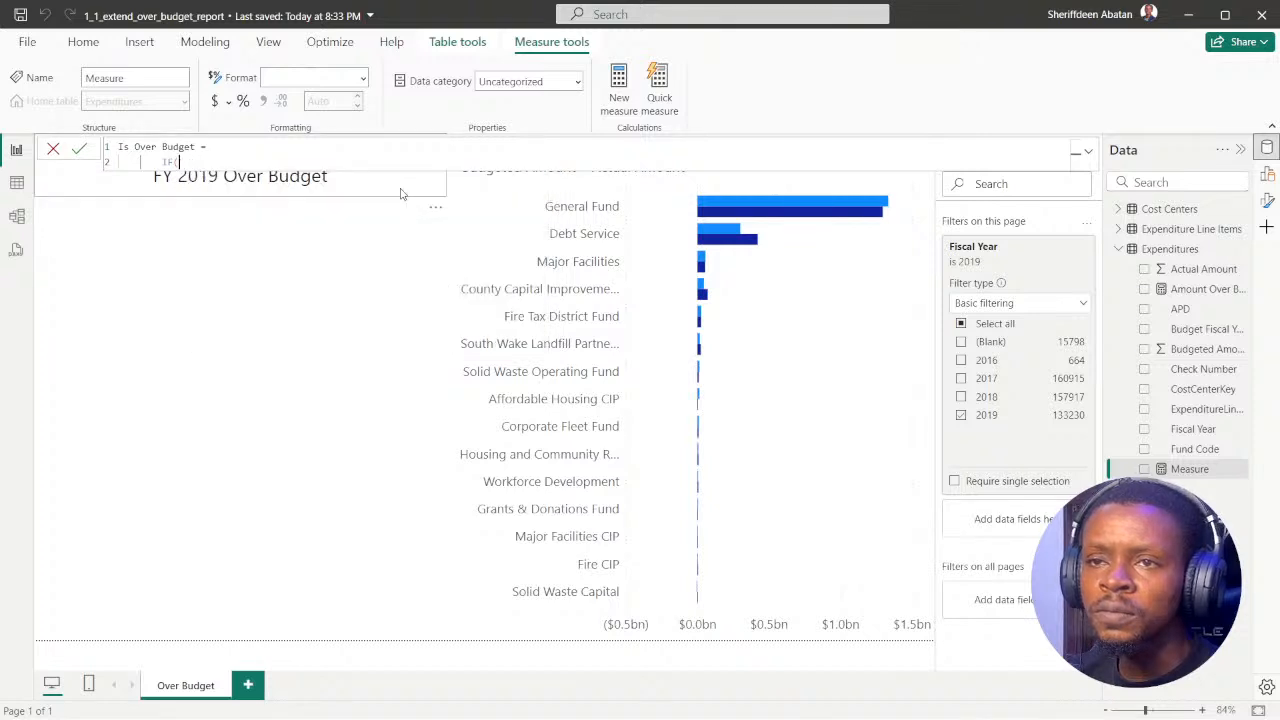
pyautogui.write('amo')
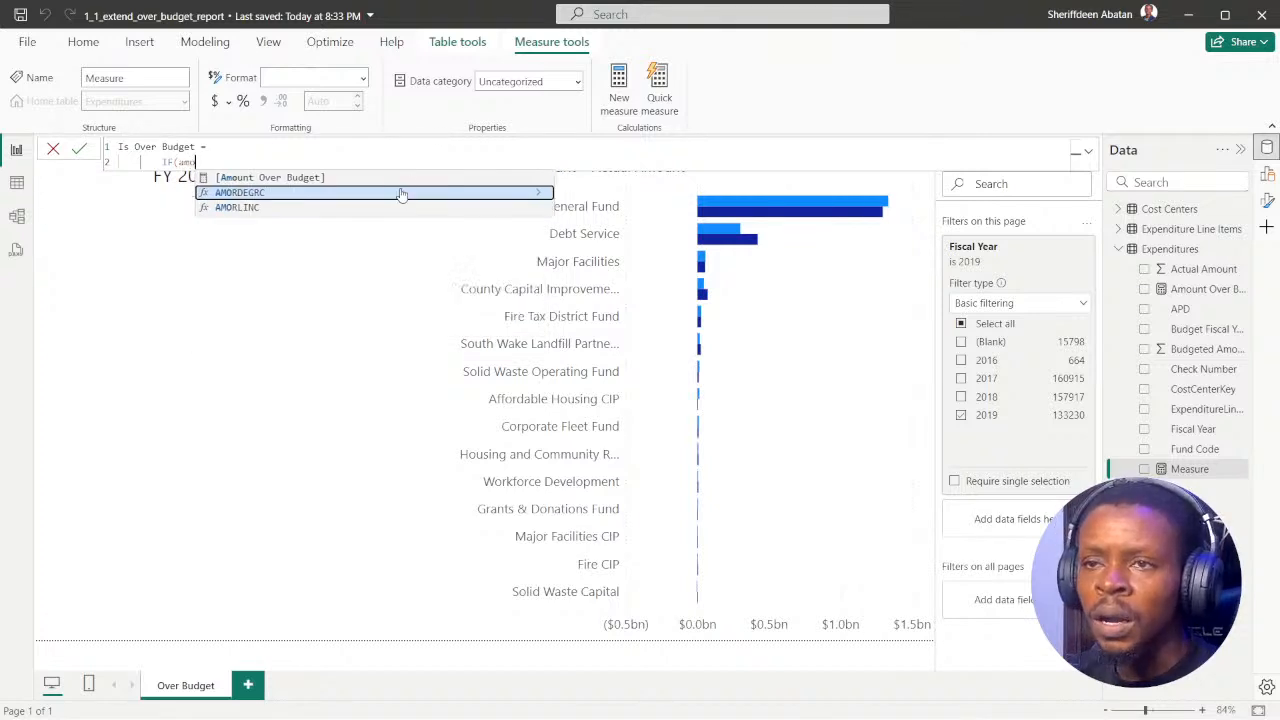
pyautogui.press('Tab')
pyautogui.write('>')
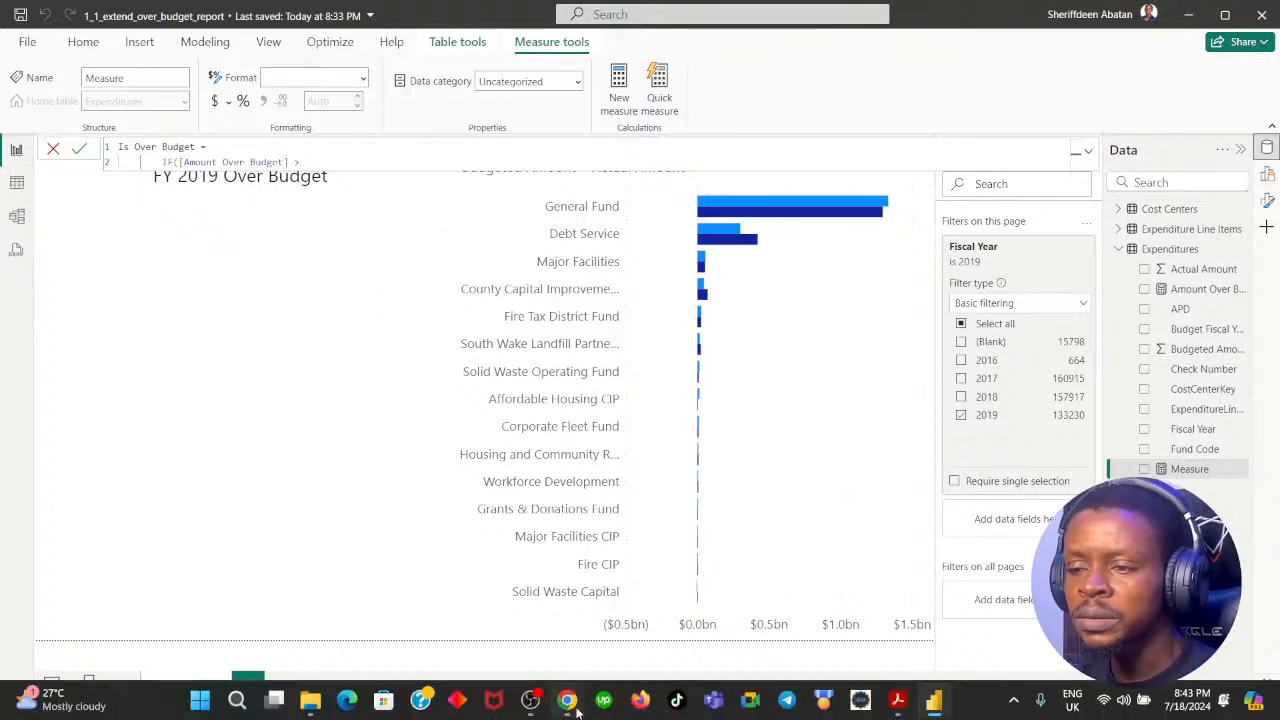
# Step: Reopen the DataCamp hint to compare its suggested Is Over Budget formula, and go back to Power BI Desktop
pyautogui.click(566, 700)
pyautogui.click(455, 588)
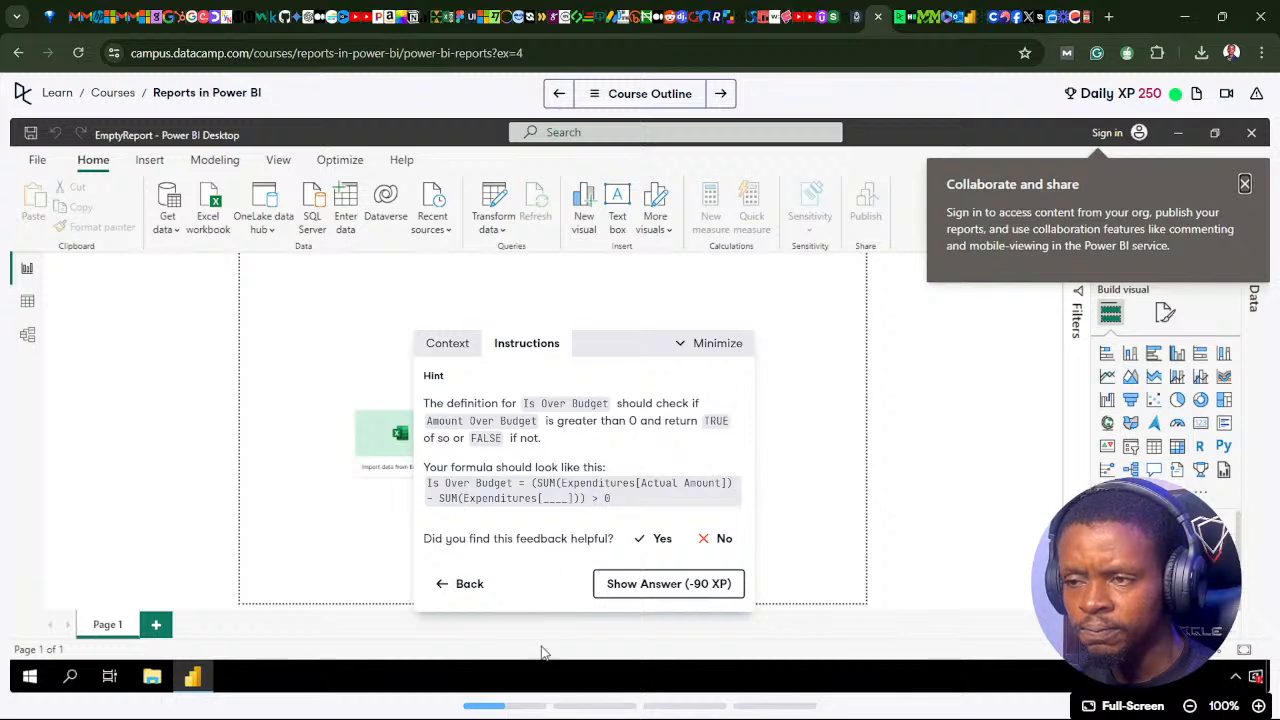
pyautogui.moveTo(555, 714)
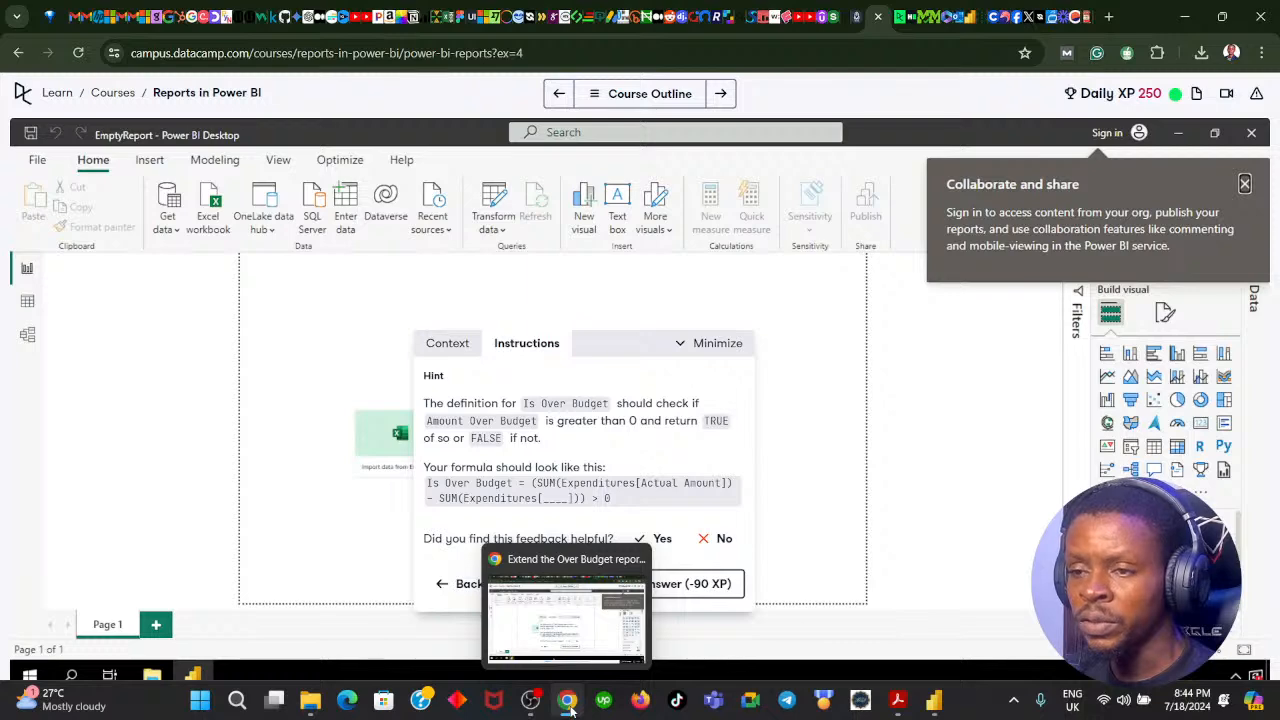
pyautogui.click(567, 703)
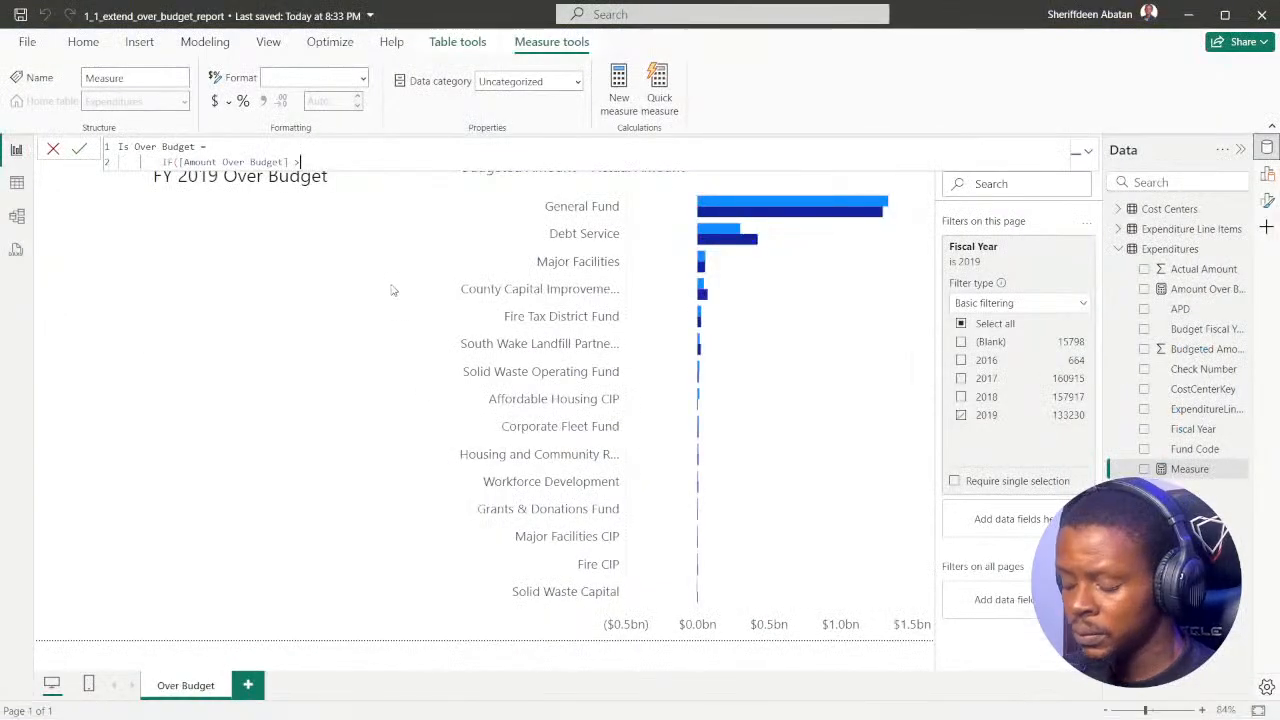
# Step: Try subtracting another amount from [Amount Over Budget] in the IF condition, and remove that entry
pyautogui.press('BackSpace')
pyautogui.press('BackSpace')
pyautogui.write('>')
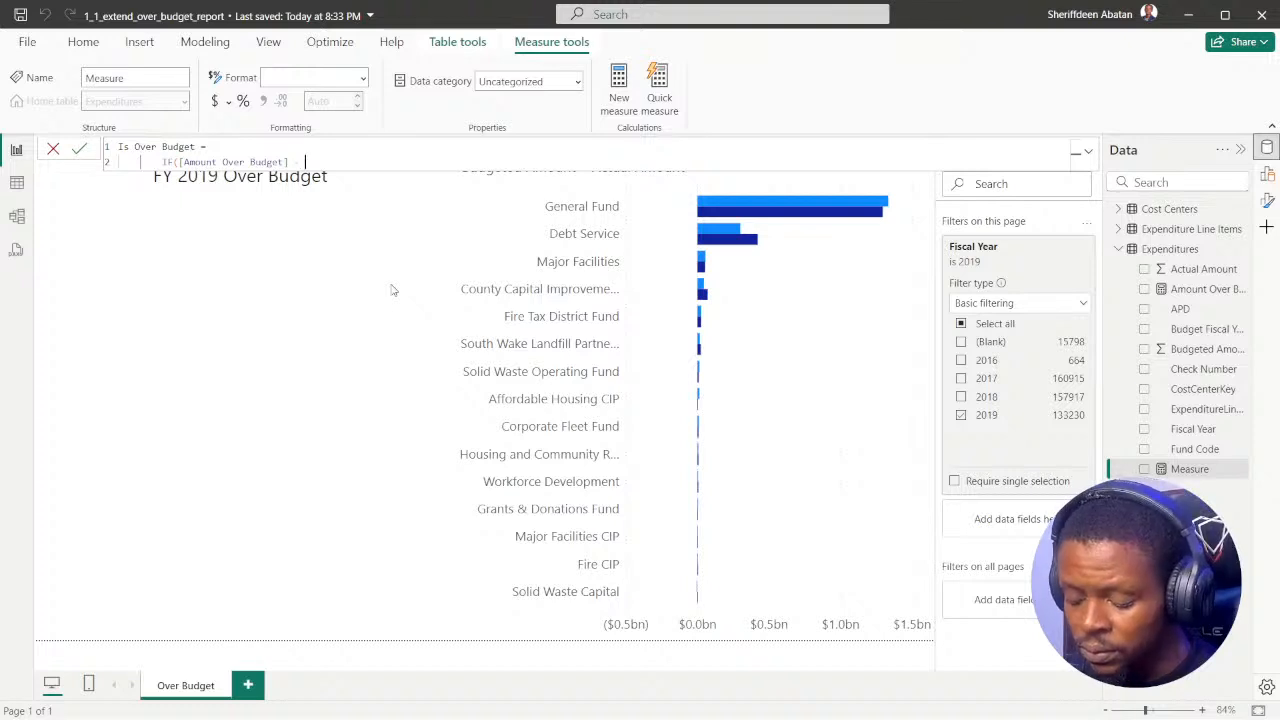
pyautogui.write(' amo')
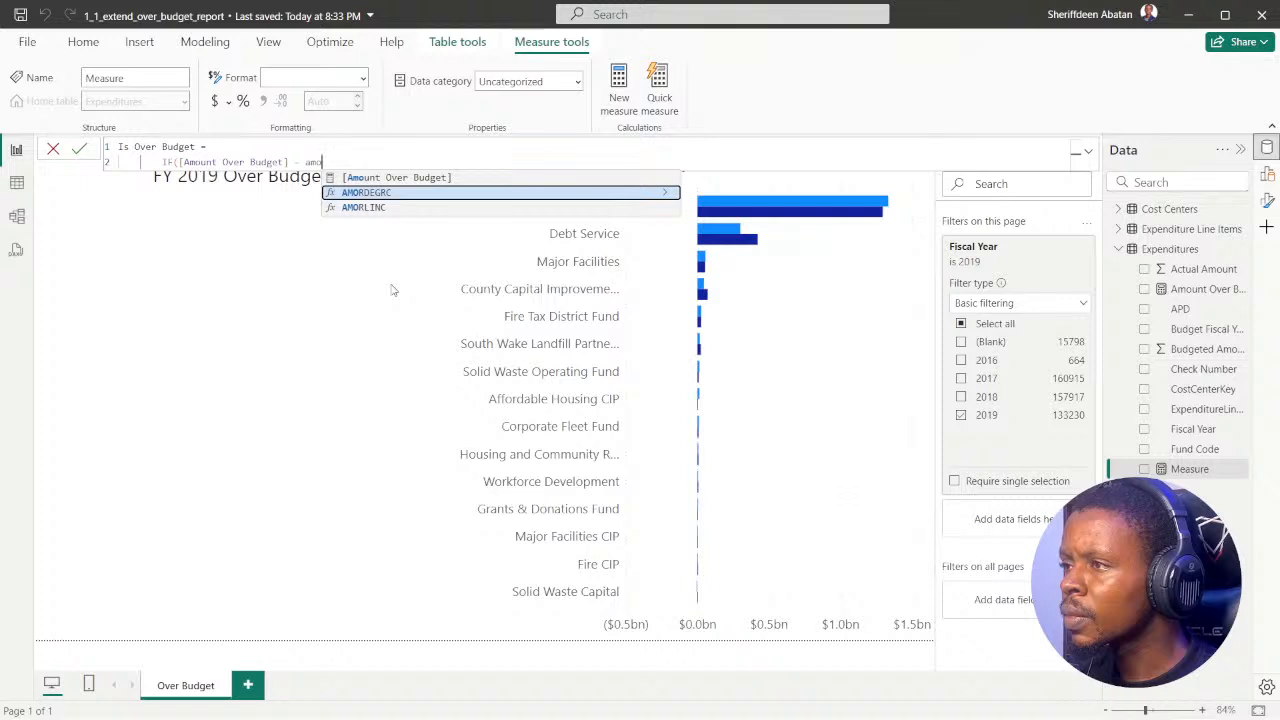
pyautogui.press('BackSpace')
pyautogui.press('BackSpace')
pyautogui.press('BackSpace')
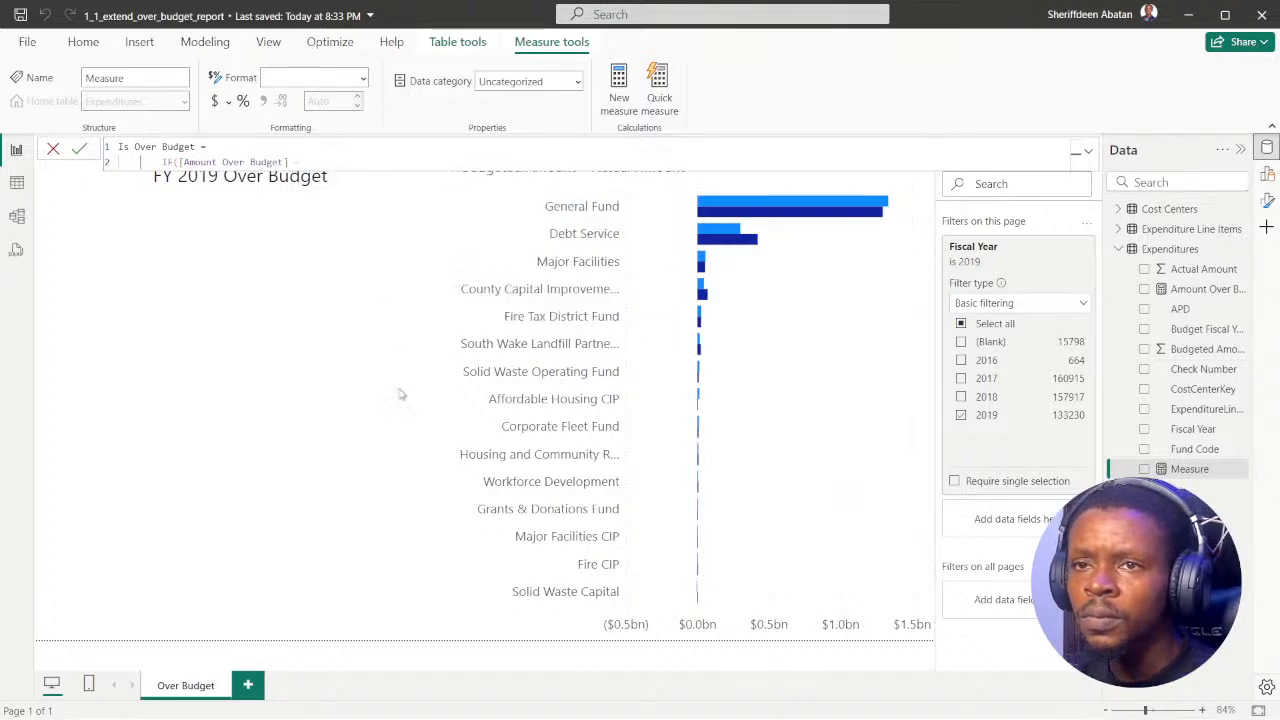
# Step: Check the DataCamp hint once more and complete the IF condition in Power BI Desktop as [Amount Over Budget] > 0
pyautogui.click(566, 703)
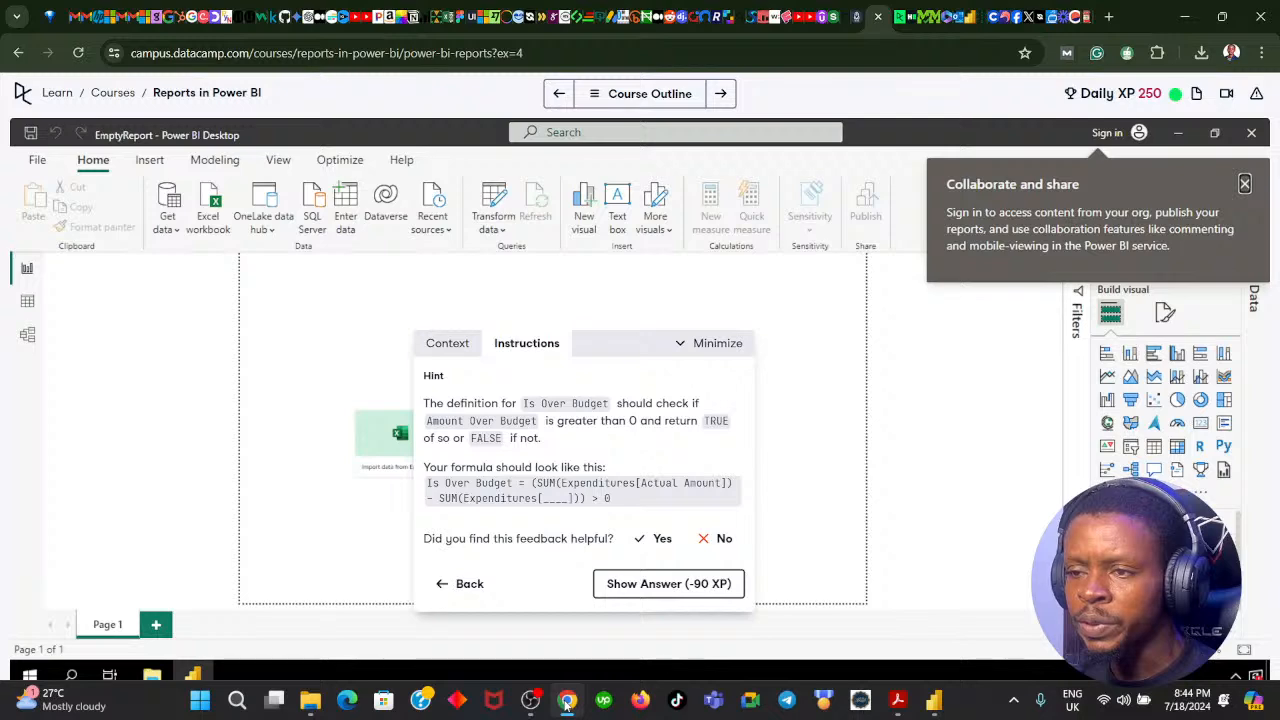
pyautogui.click(566, 703)
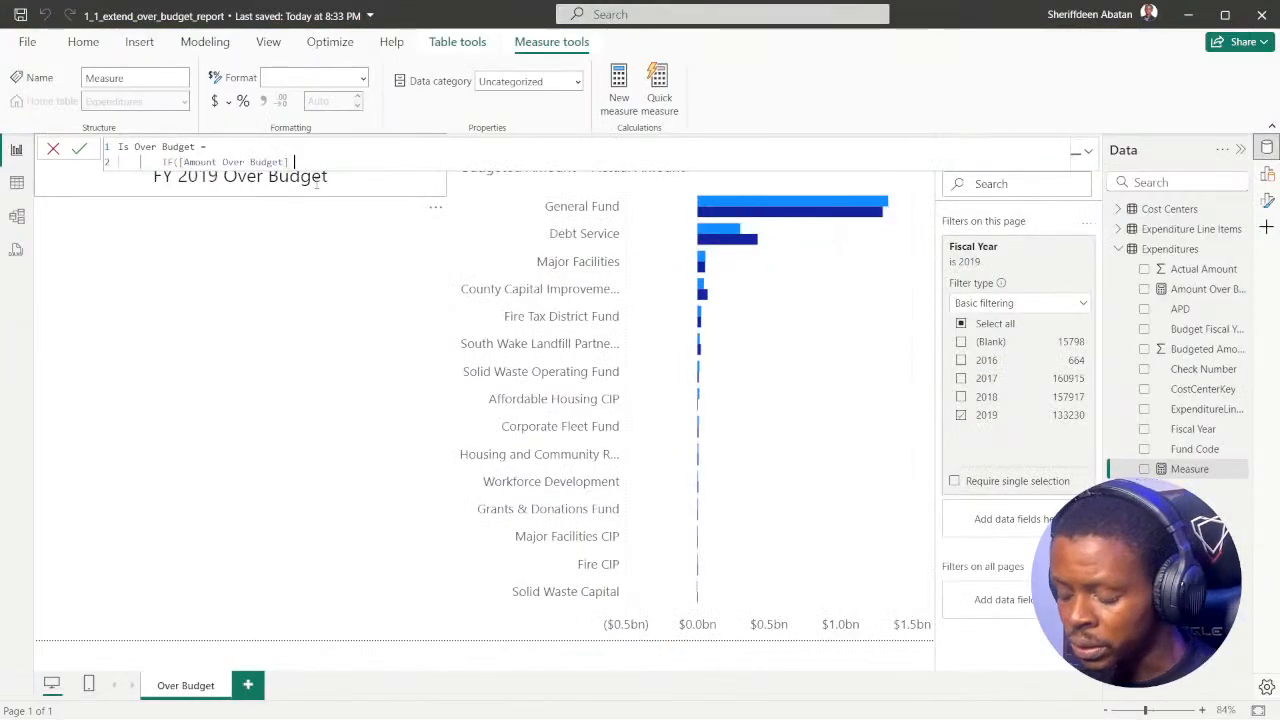
pyautogui.write('>')
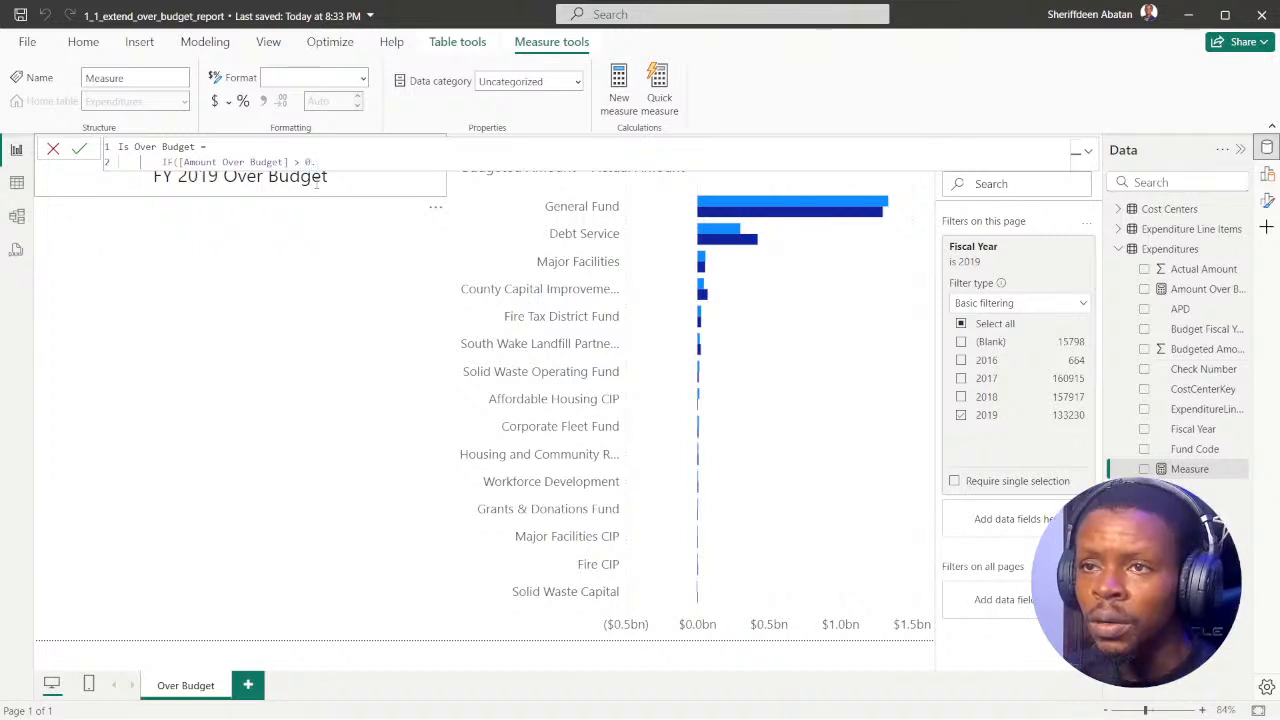
pyautogui.write(' 0,')
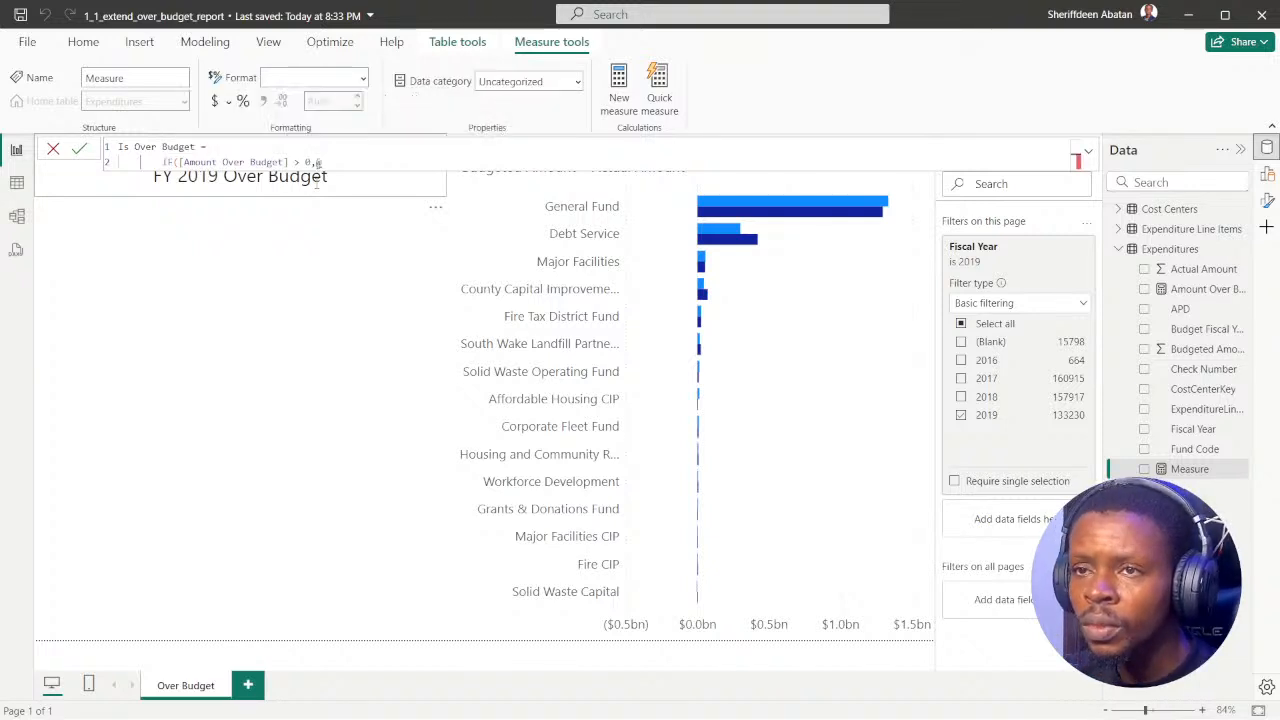
# Step: Finish the Is Over Budget measure's IF function with "True" and "False" as its results, and commit the formula
pyautogui.moveTo(1143, 697)
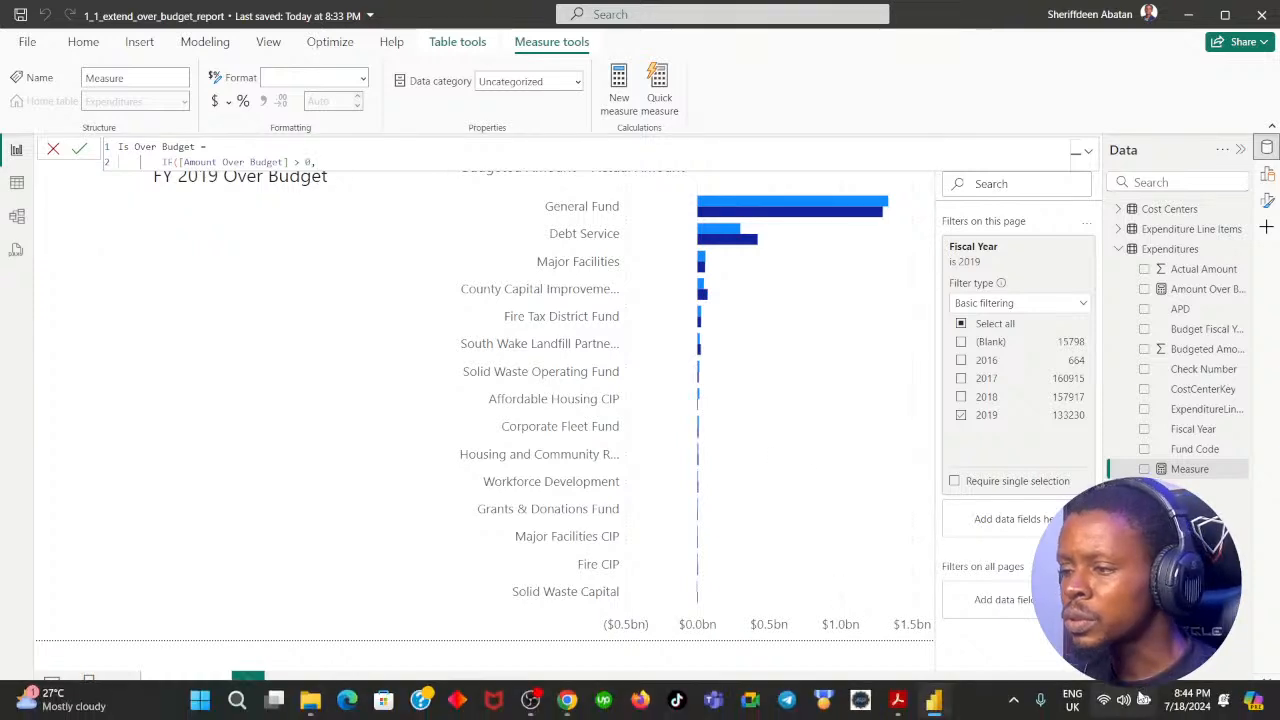
pyautogui.click(1083, 705)
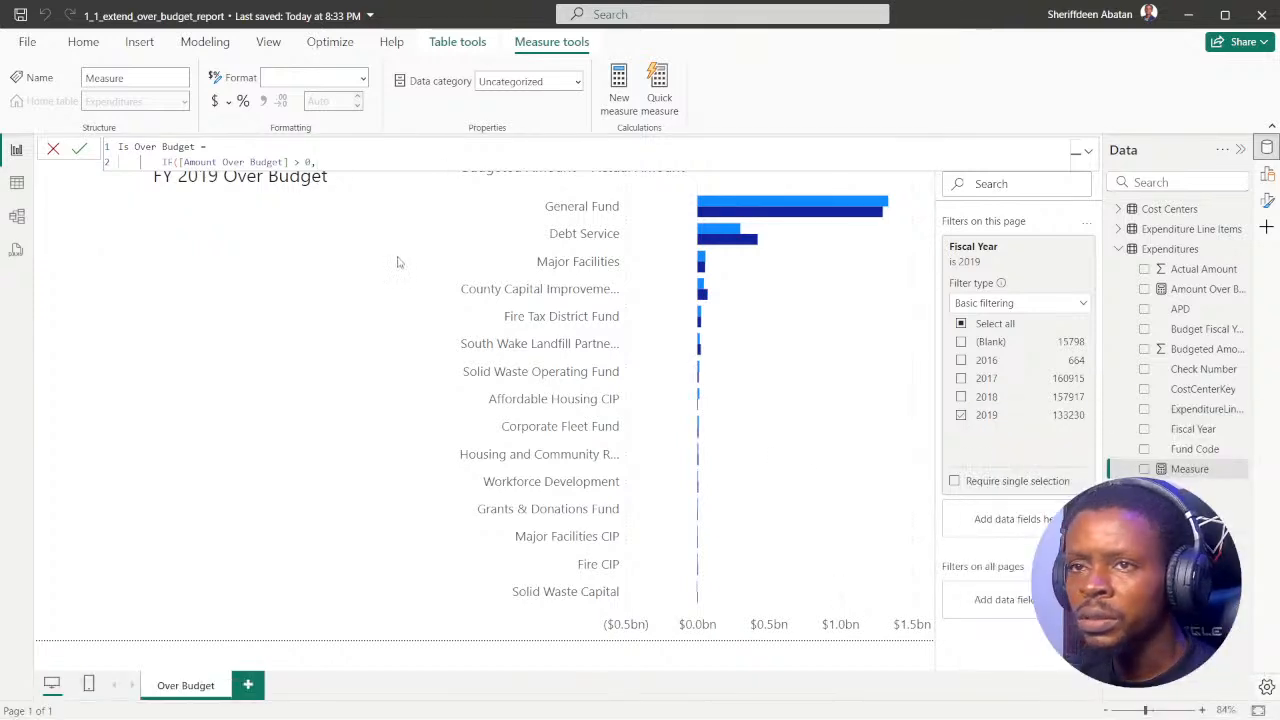
pyautogui.write('"TRUE')
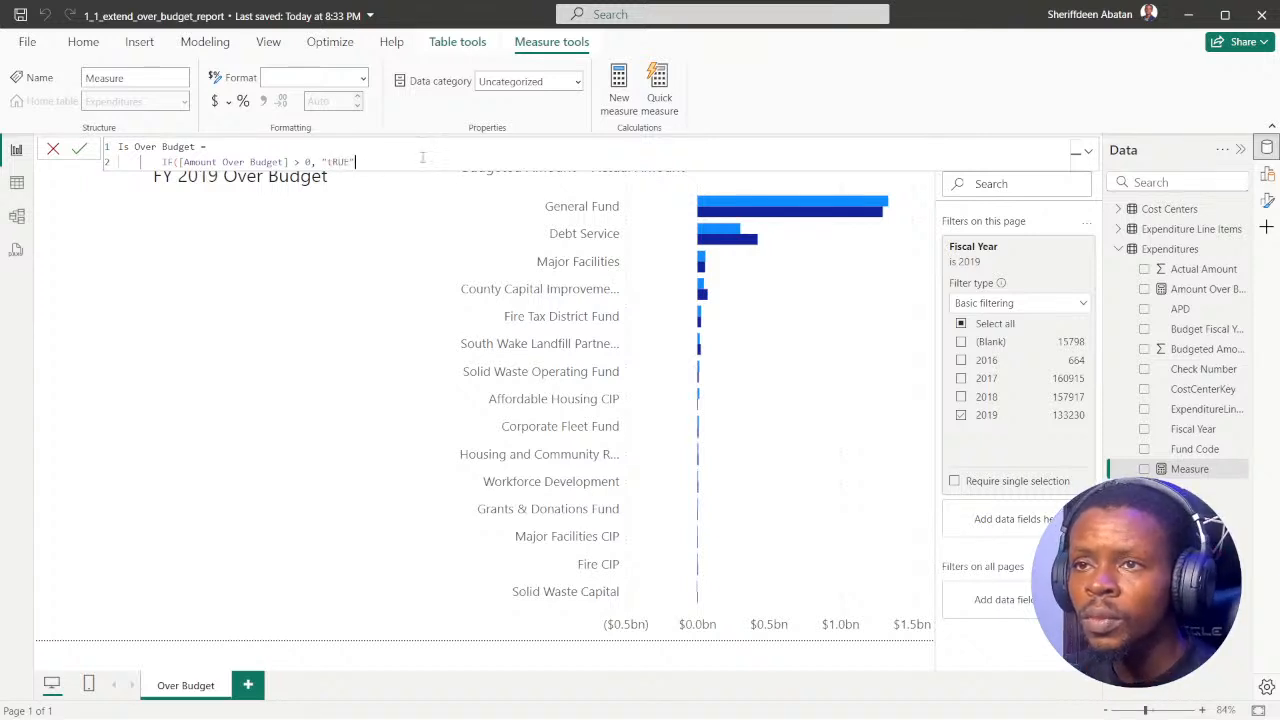
pyautogui.press('BackSpace')
pyautogui.press('BackSpace')
pyautogui.press('BackSpace')
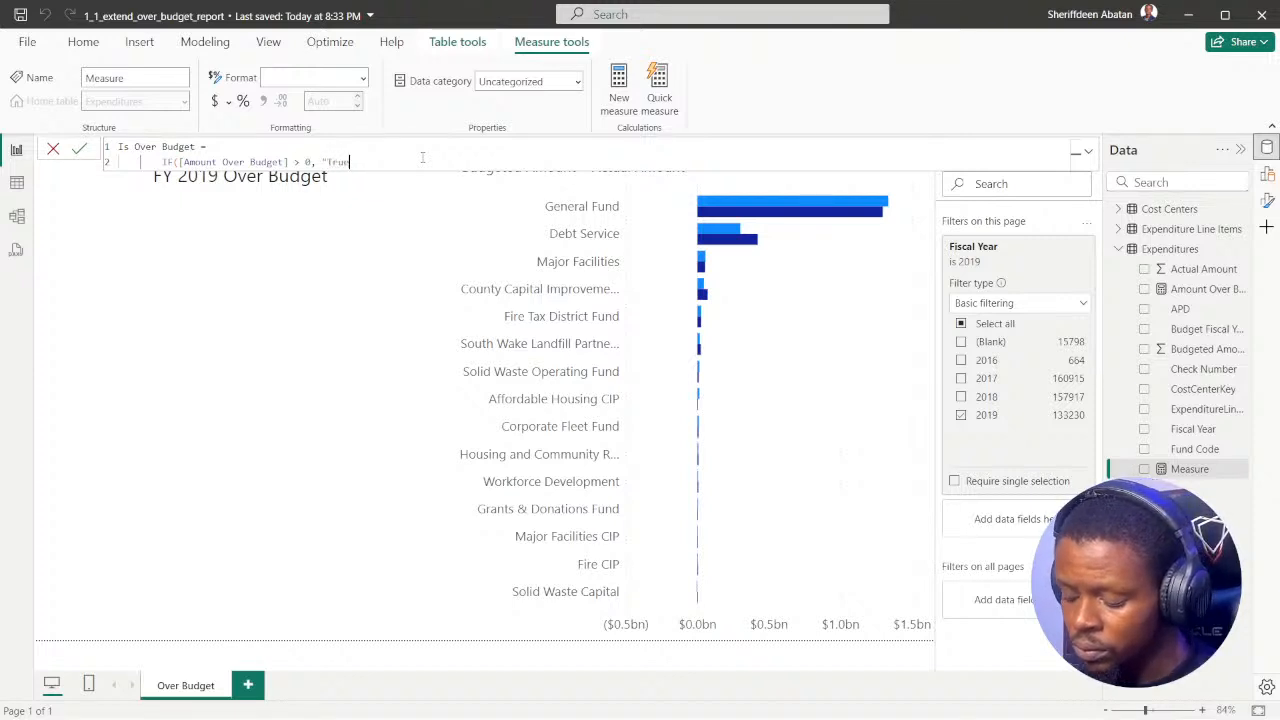
pyautogui.write(',"False')
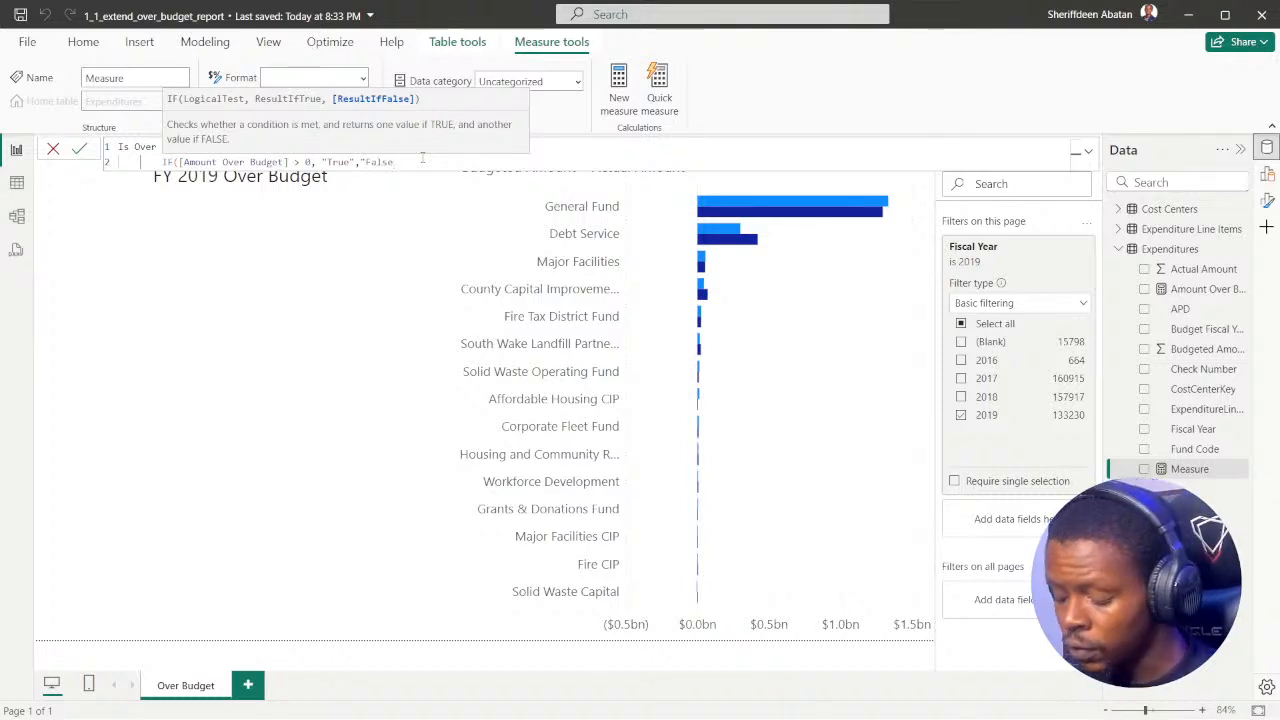
pyautogui.write('")')
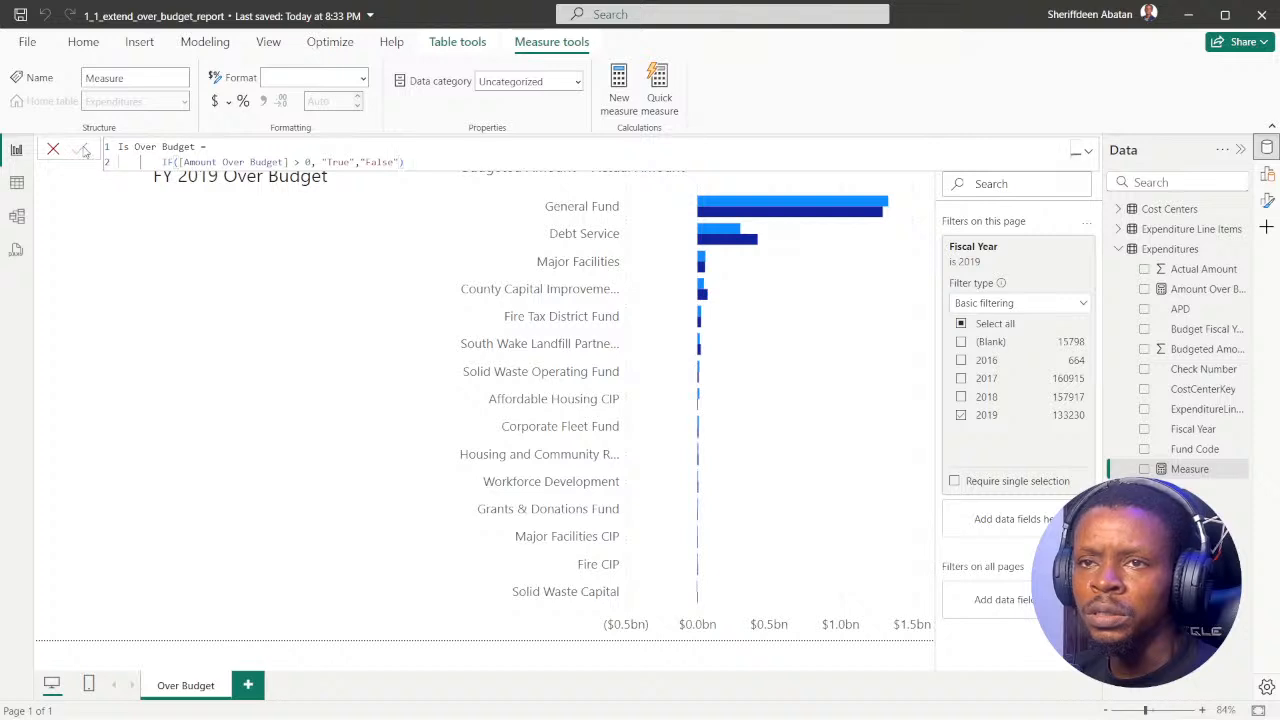
pyautogui.click(80, 148)
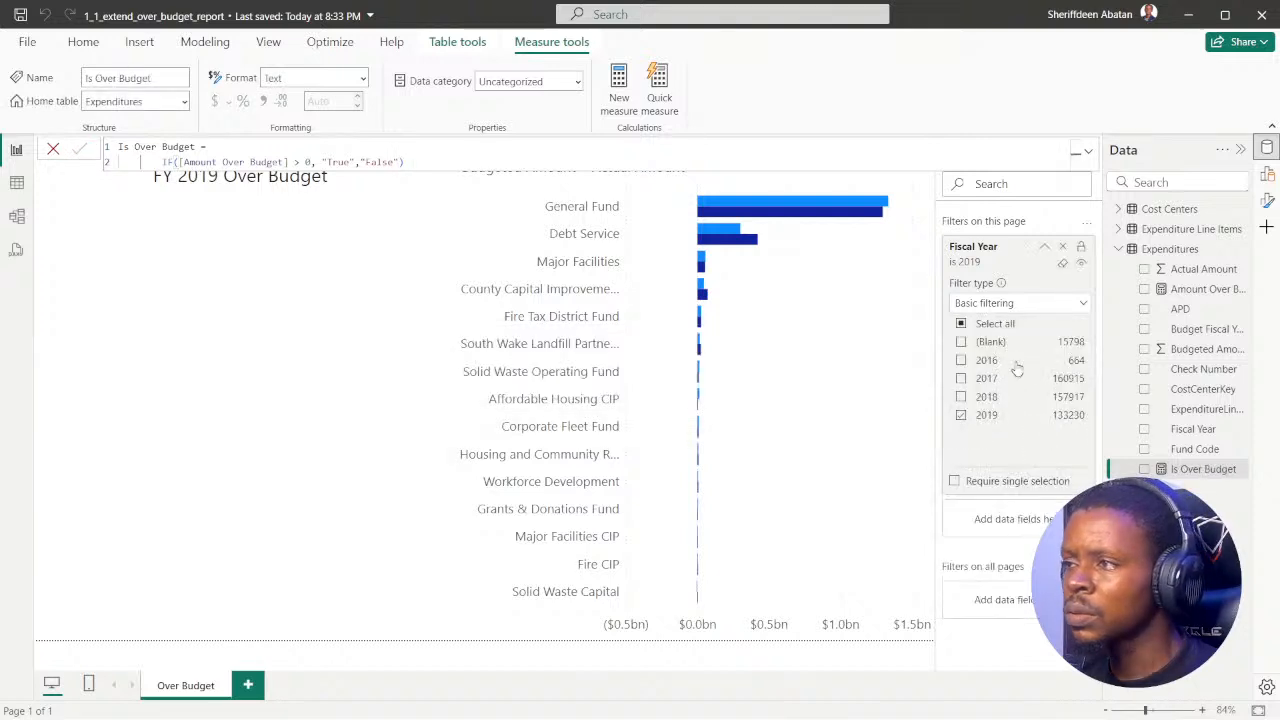
# Step: Review the Amount Over Budget formula, advance the DataCamp exercise to instruction 6, and return to the Power BI Desktop report
pyautogui.click(1198, 290)
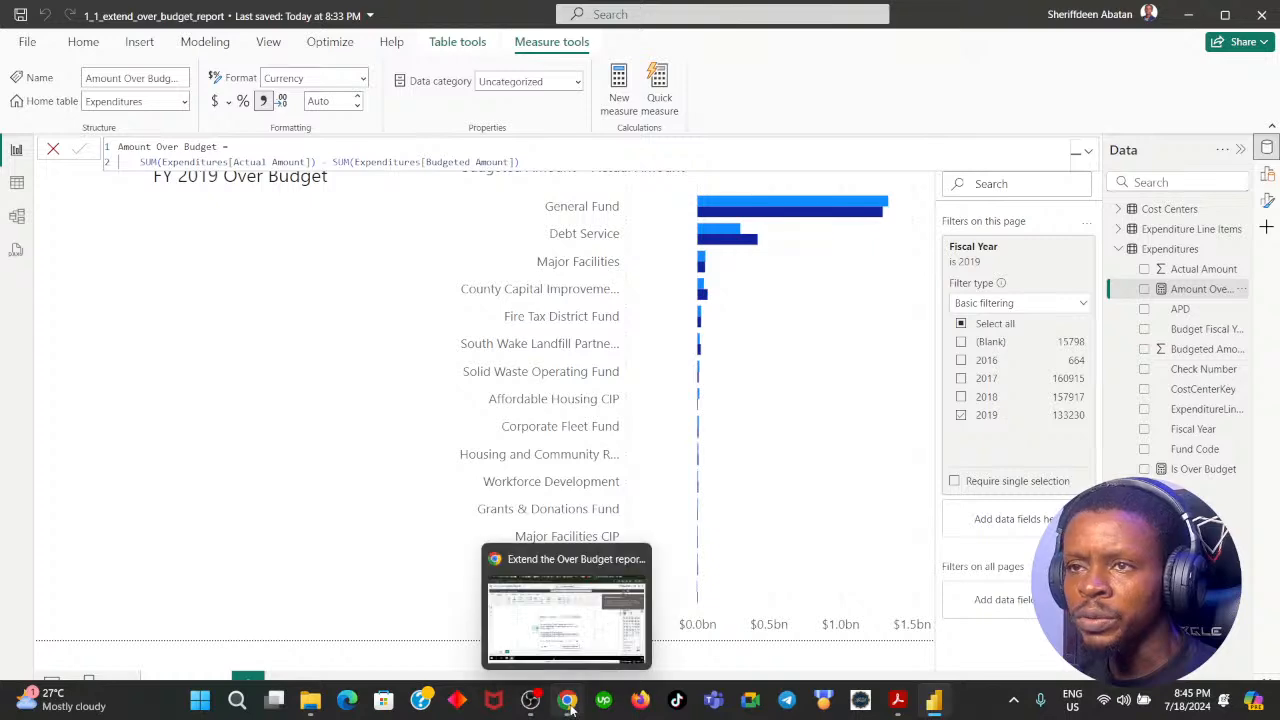
pyautogui.click(568, 706)
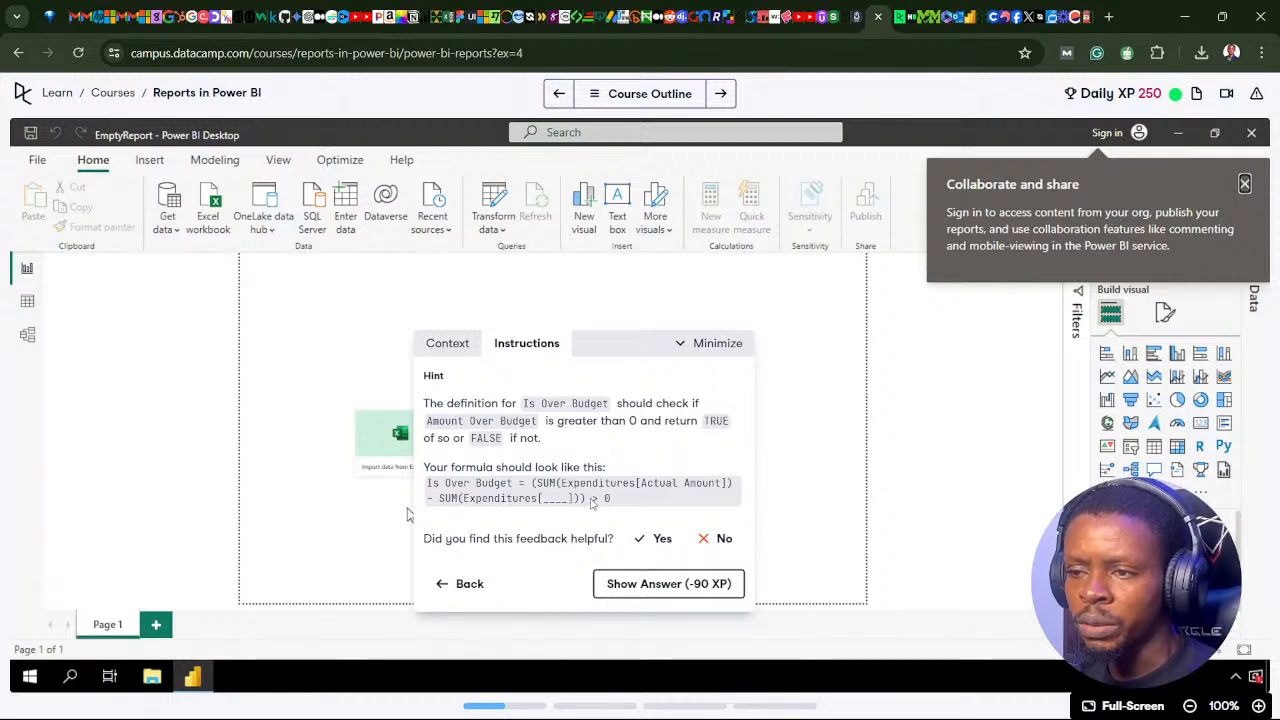
pyautogui.click(462, 584)
pyautogui.click(684, 590)
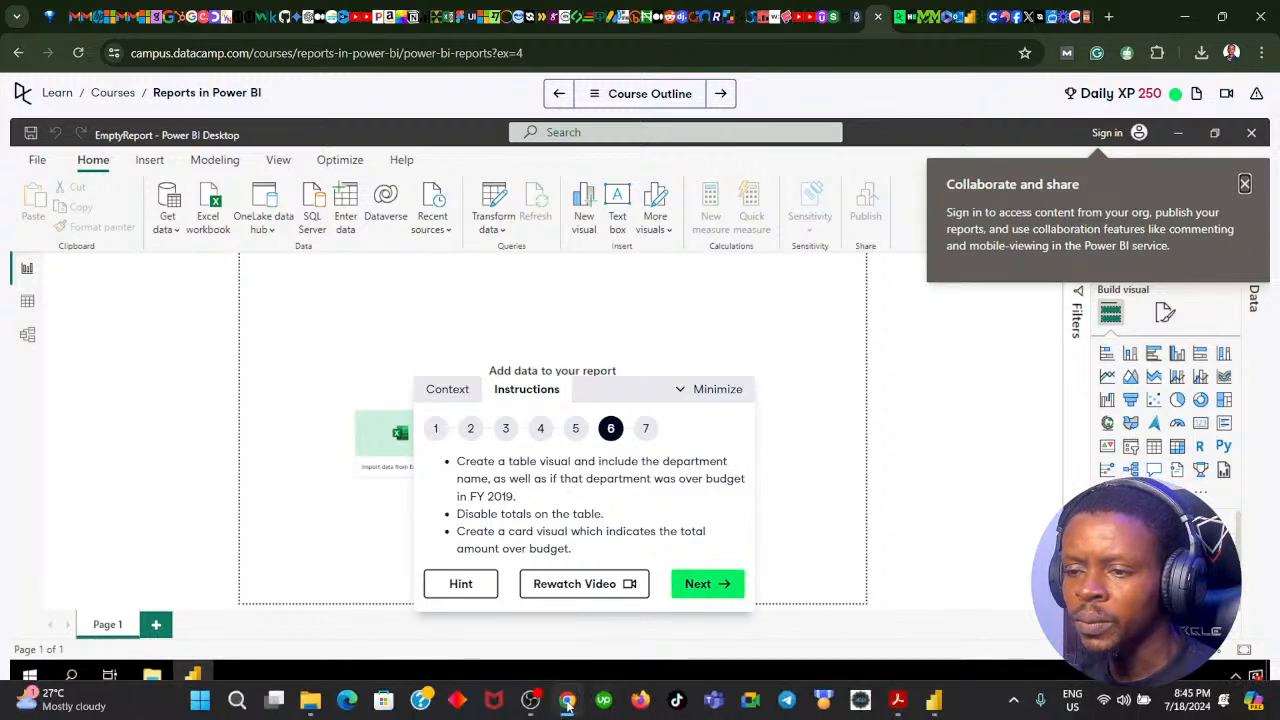
pyautogui.click(568, 710)
pyautogui.click(72, 242)
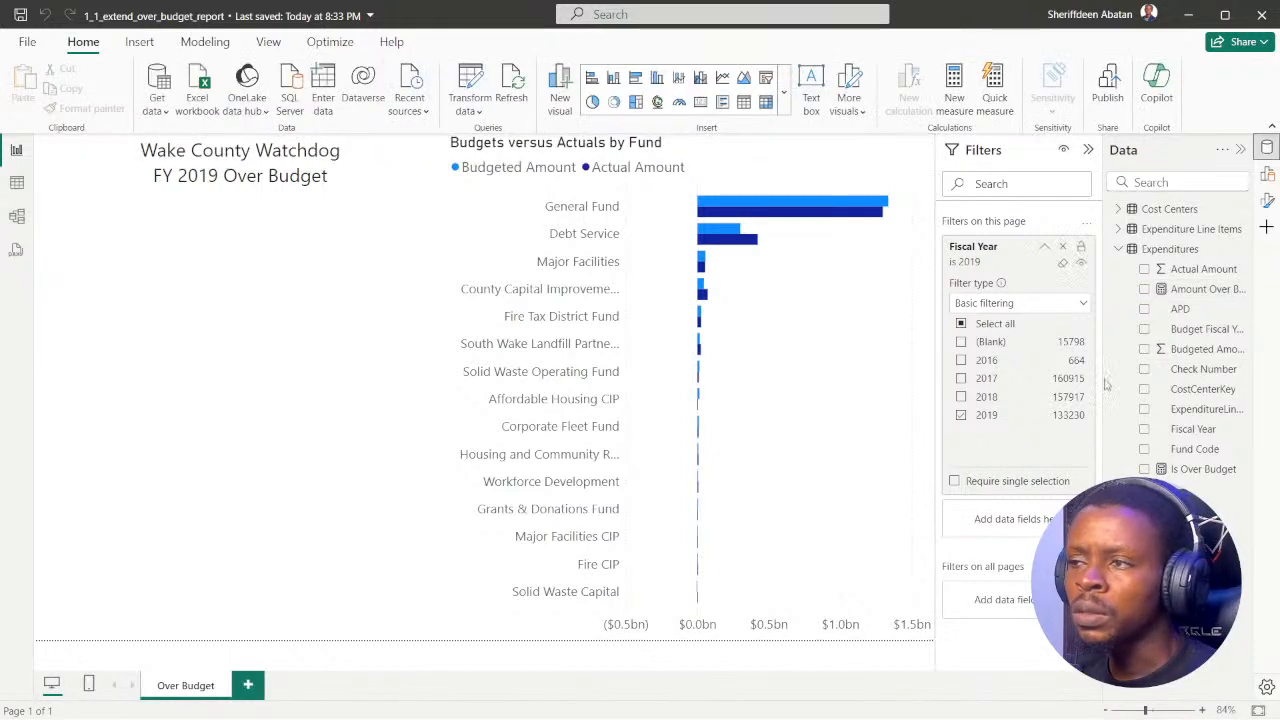
# Step: Insert a table visual and resize it to fit with small margins in the blank area below the report title
pyautogui.click(1267, 173)
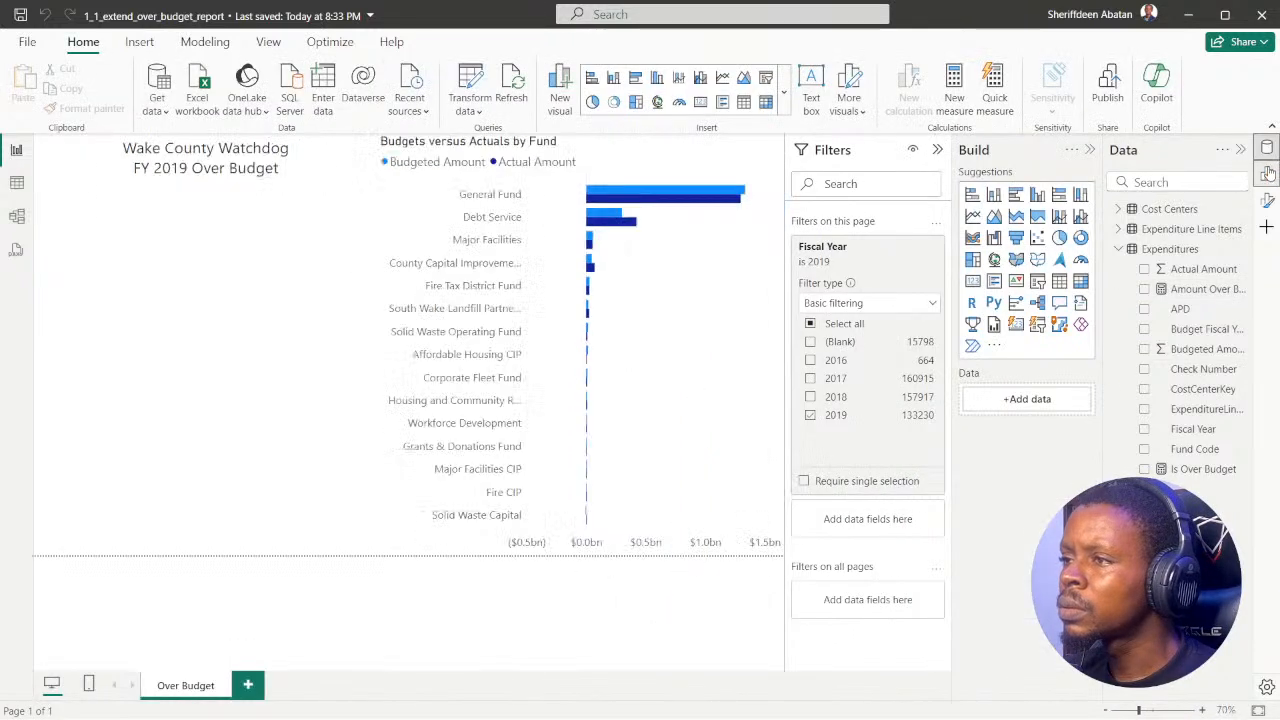
pyautogui.click(937, 149)
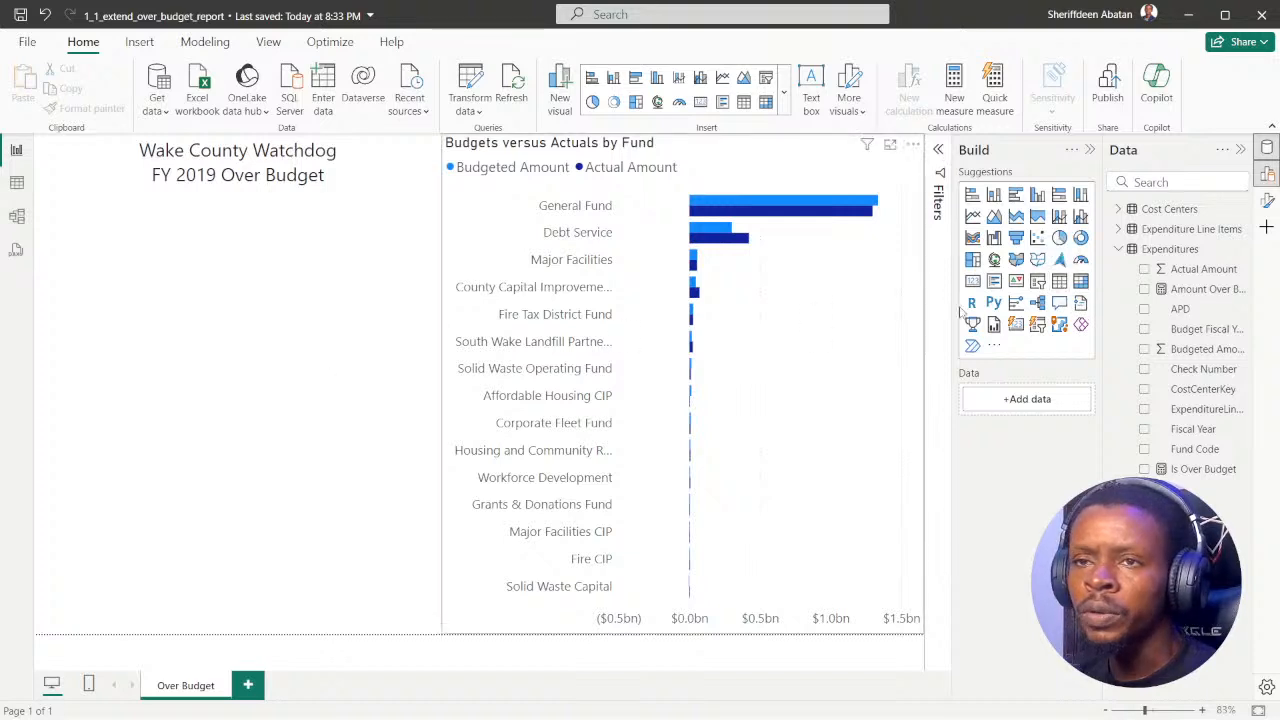
pyautogui.click(1059, 281)
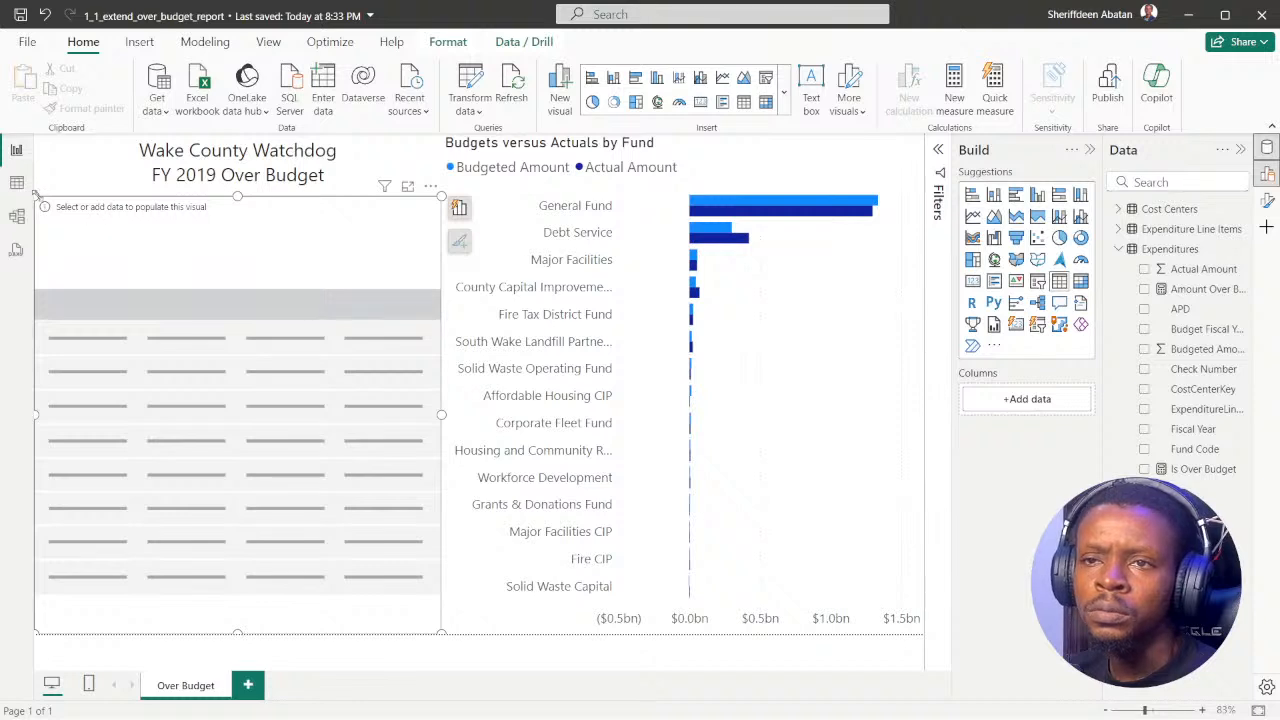
pyautogui.moveTo(36, 197)
pyautogui.mouseDown()
pyautogui.moveTo(73, 203)
pyautogui.moveTo(53, 203)
pyautogui.mouseUp()
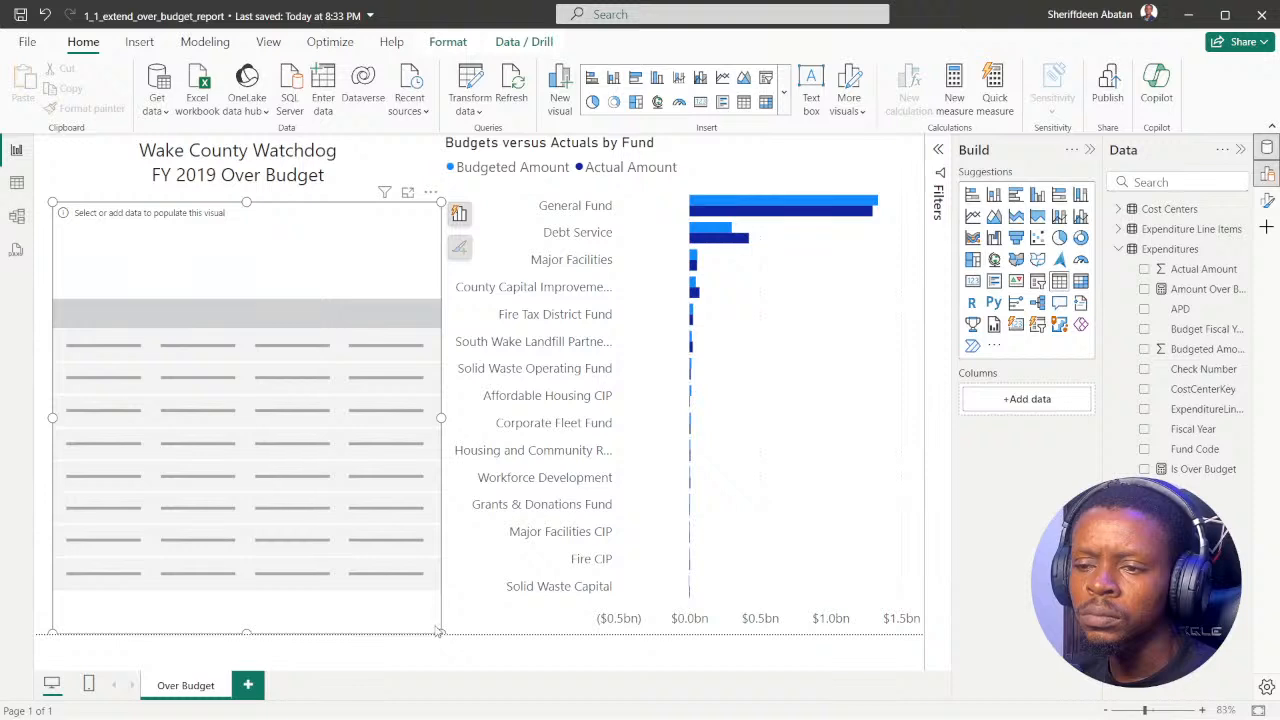
pyautogui.moveTo(441, 632)
pyautogui.mouseDown()
pyautogui.moveTo(427, 588)
pyautogui.moveTo(424, 614)
pyautogui.mouseUp()
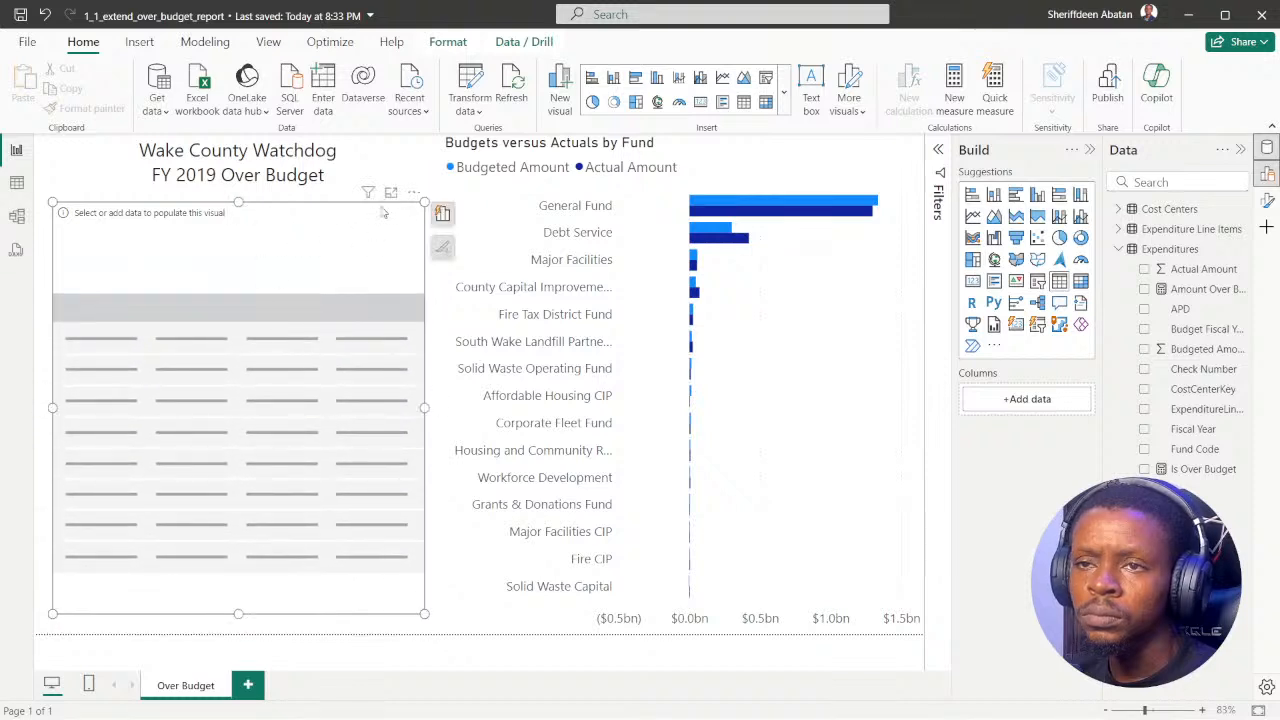
pyautogui.moveTo(427, 203); pyautogui.dragTo(422, 208)
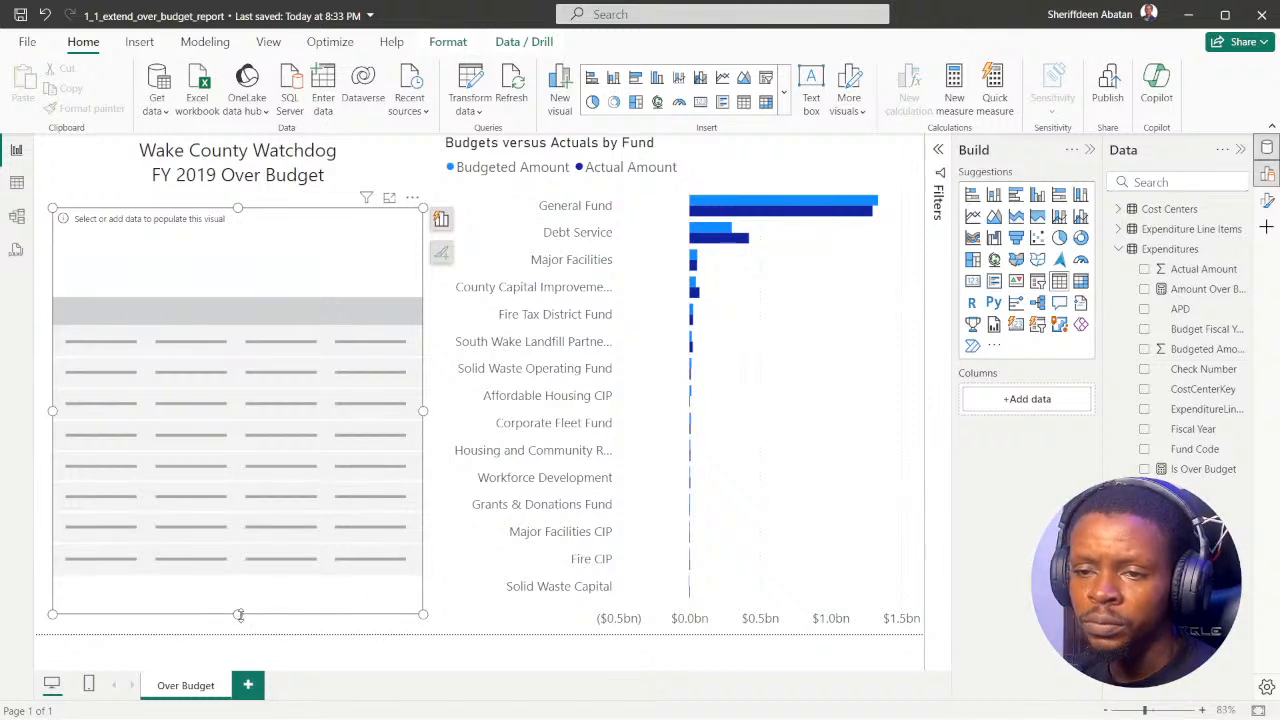
pyautogui.moveTo(239, 615); pyautogui.dragTo(240, 622)
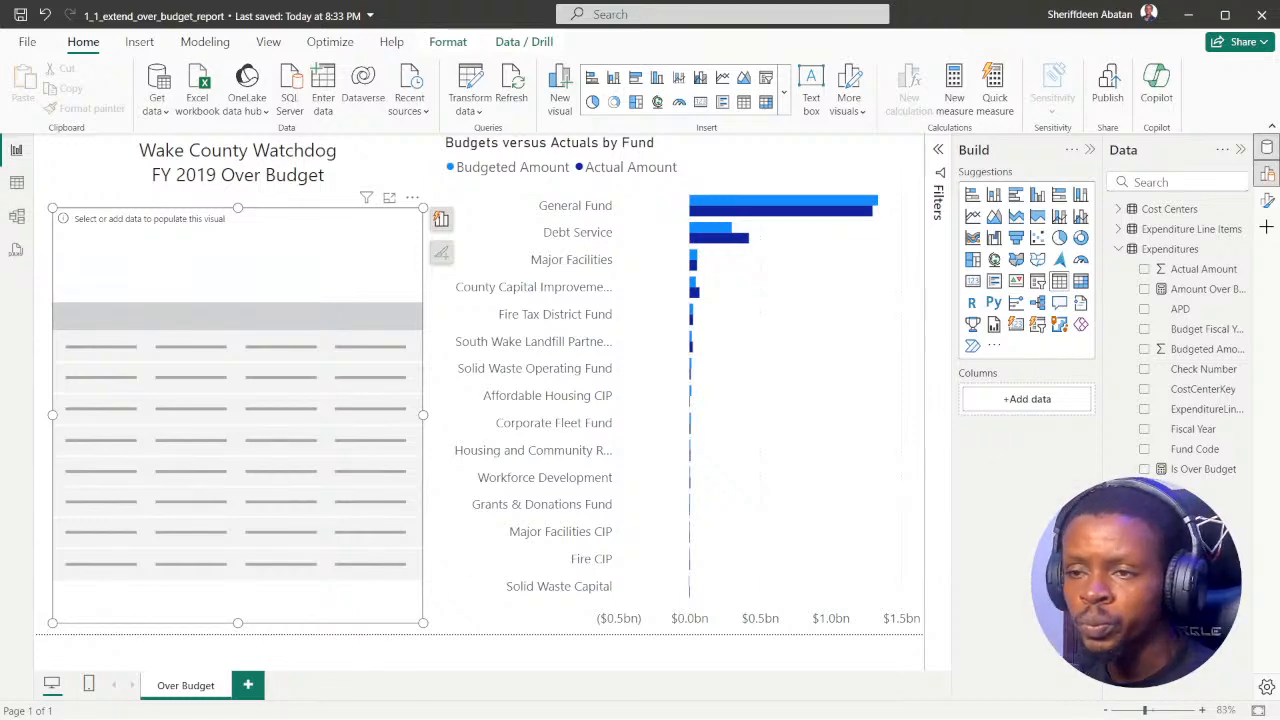
# Step: Recheck the DataCamp table instructions, and search the report's data fields for "depa" and "name"
pyautogui.click(566, 700)
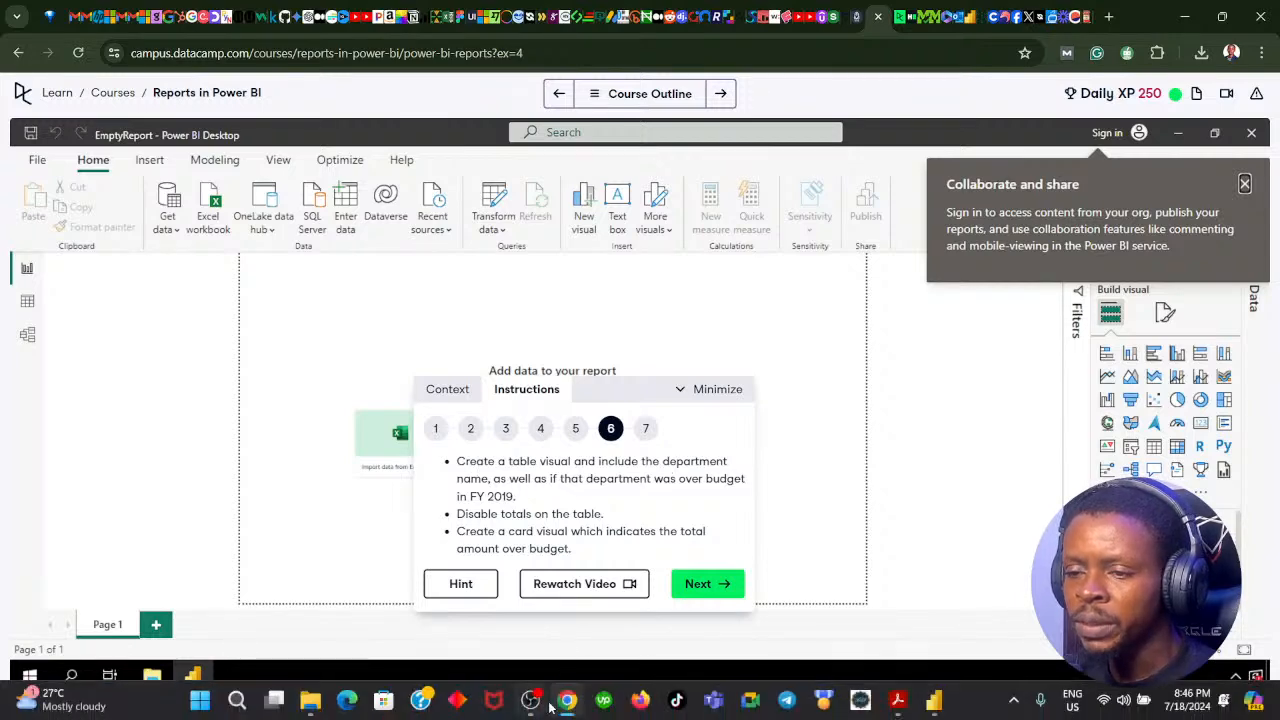
pyautogui.click(538, 700)
pyautogui.click(1166, 181)
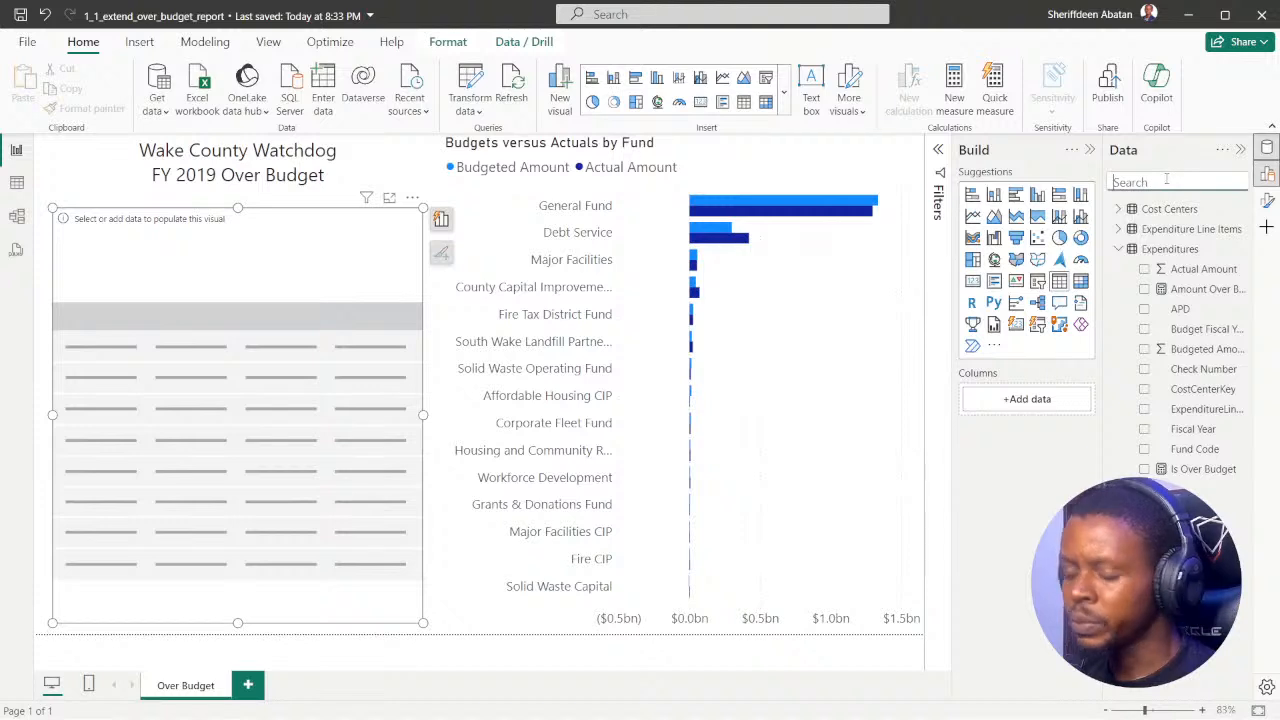
pyautogui.write('depa')
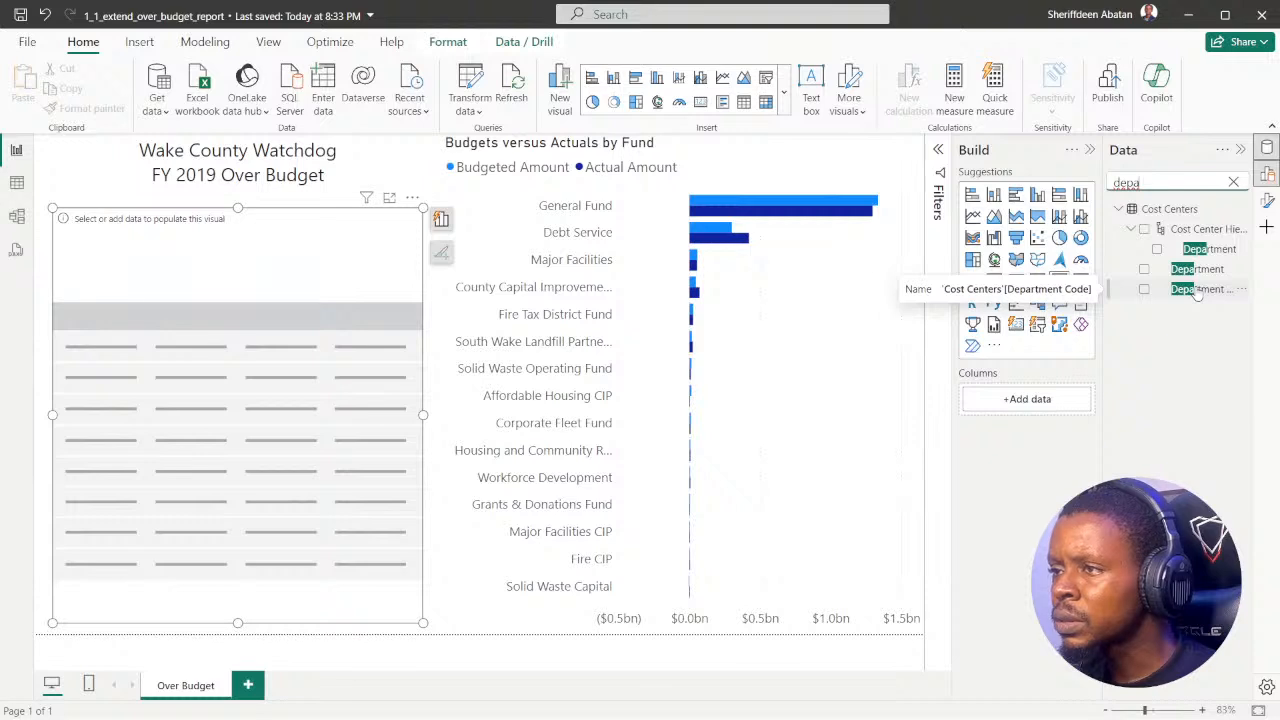
pyautogui.press('BackSpace')
pyautogui.press('BackSpace')
pyautogui.press('BackSpace')
pyautogui.press('BackSpace')
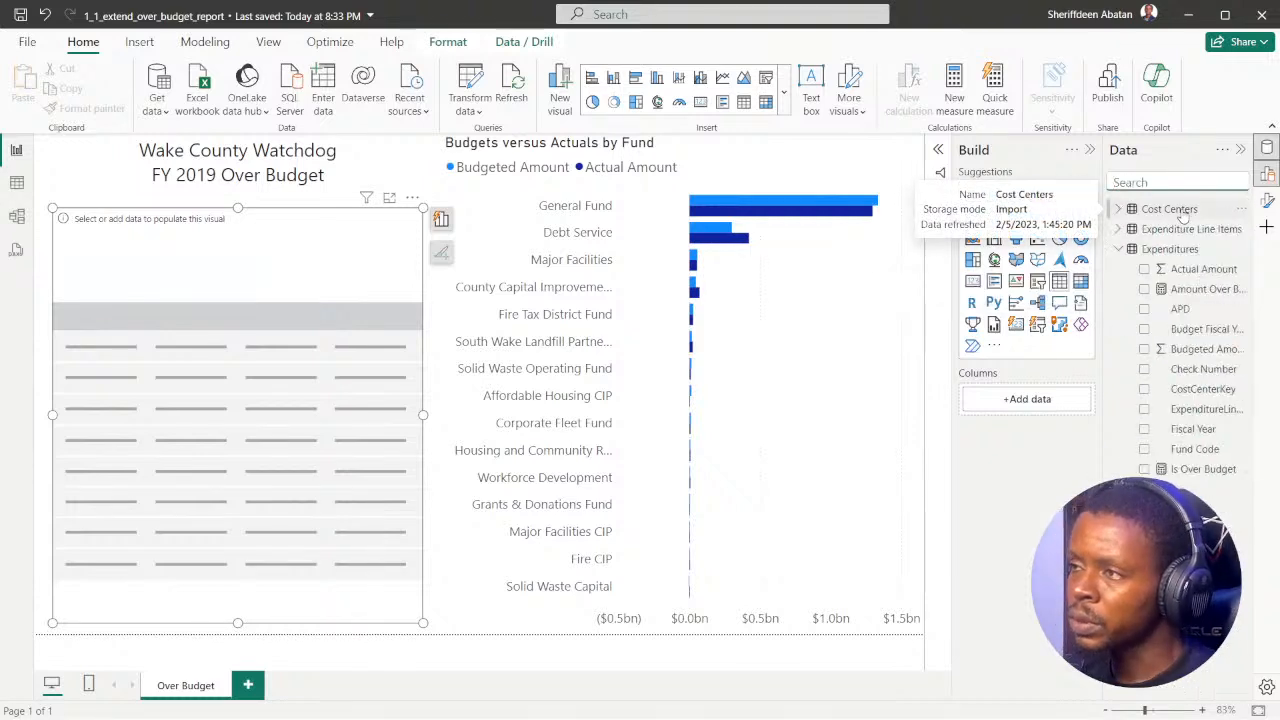
pyautogui.write('name')
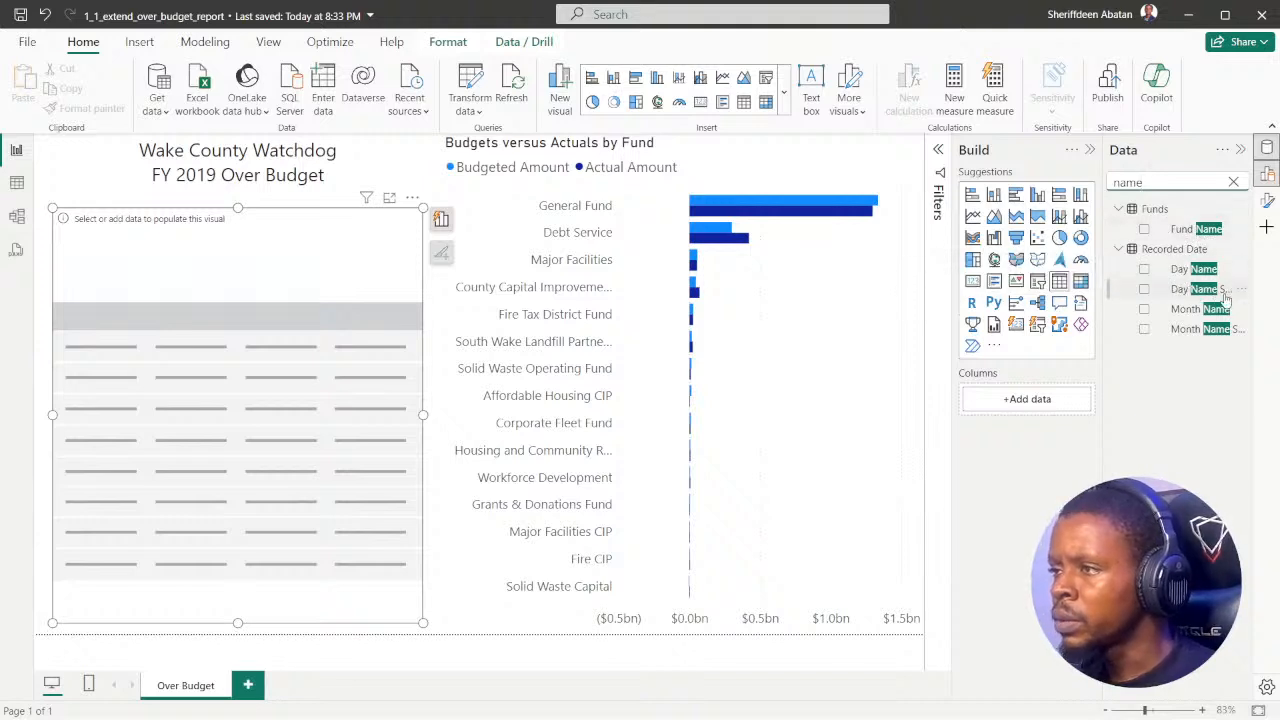
pyautogui.click(1233, 181)
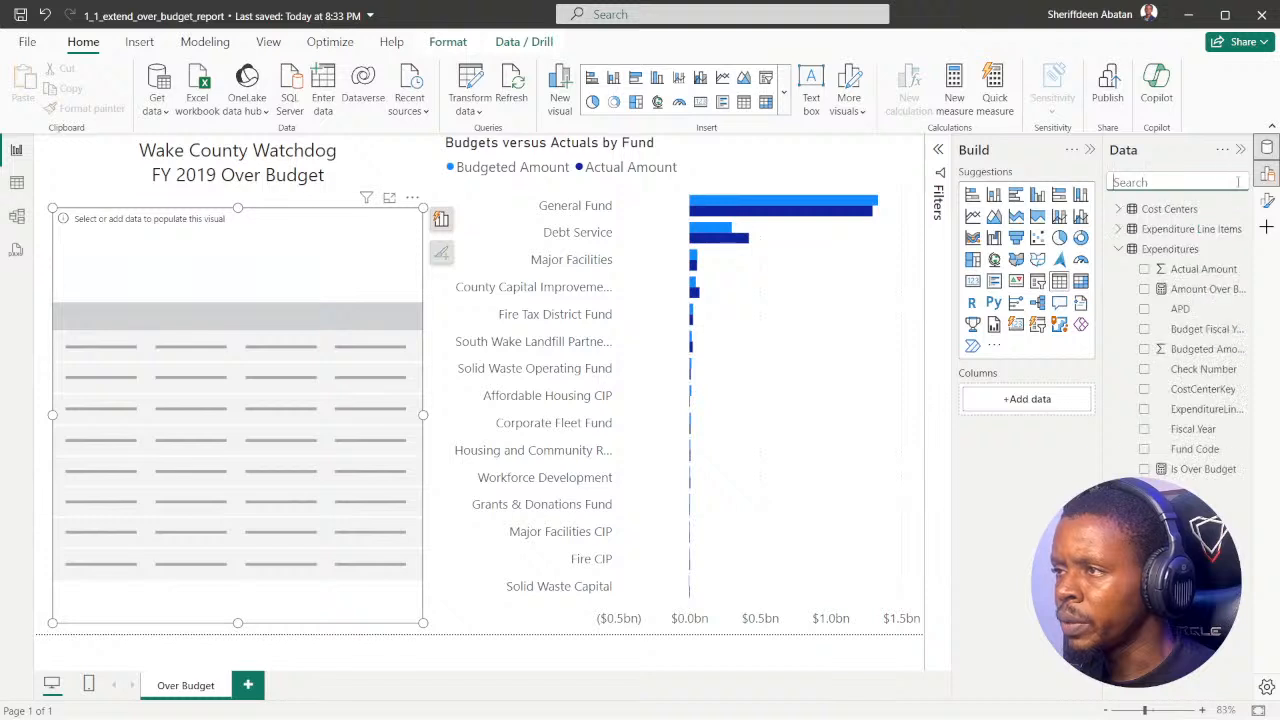
# Step: Add the Department field from the Cost Centers table to the new table visual
pyautogui.click(1119, 249)
pyautogui.click(1119, 269)
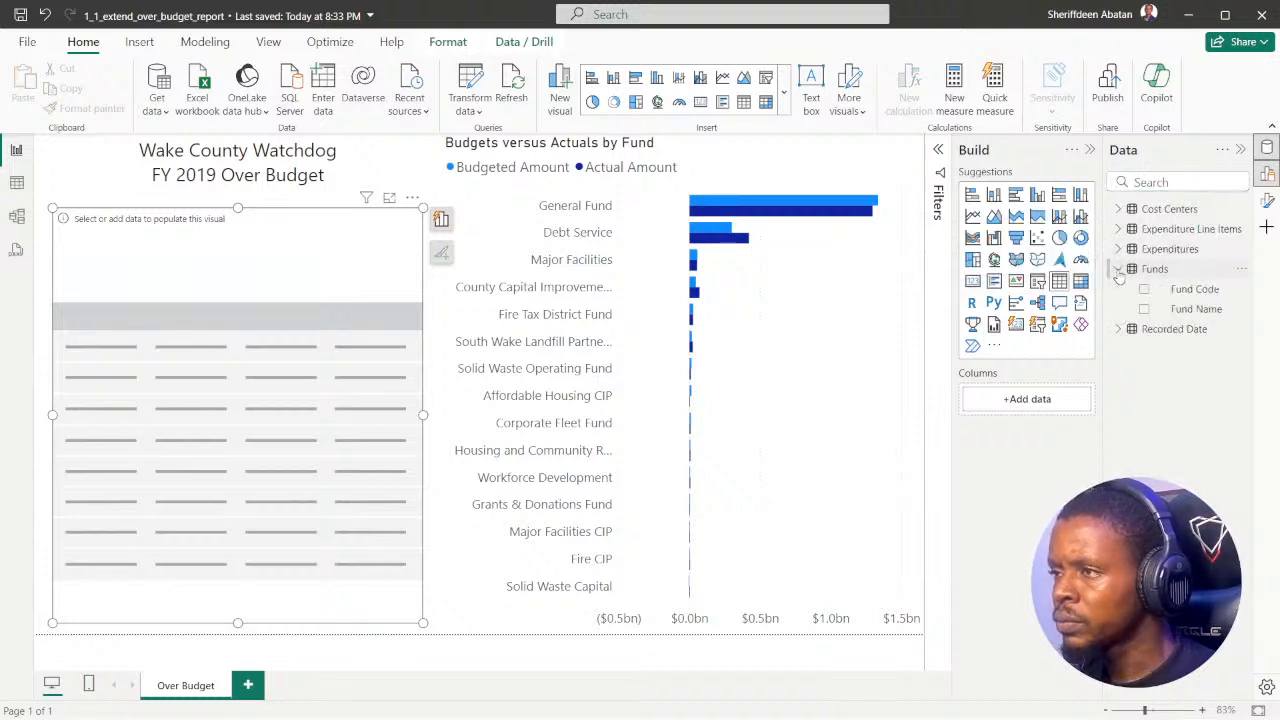
pyautogui.click(1119, 269)
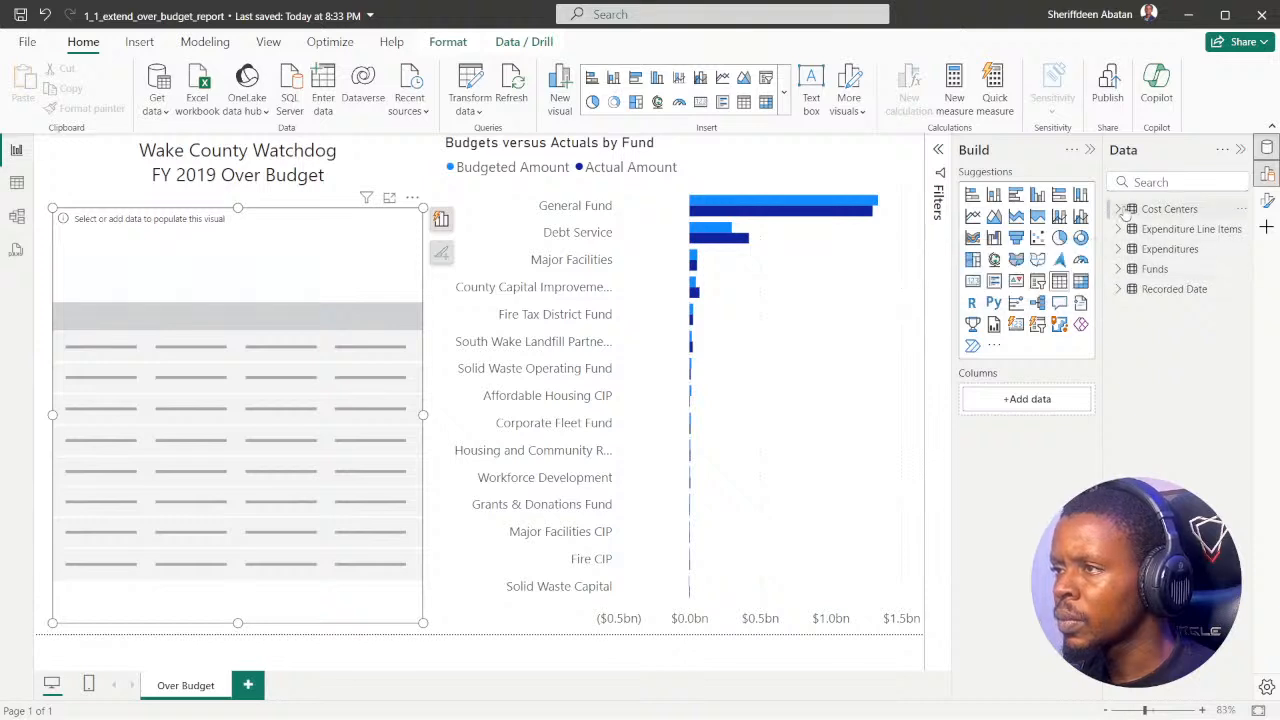
pyautogui.click(1121, 210)
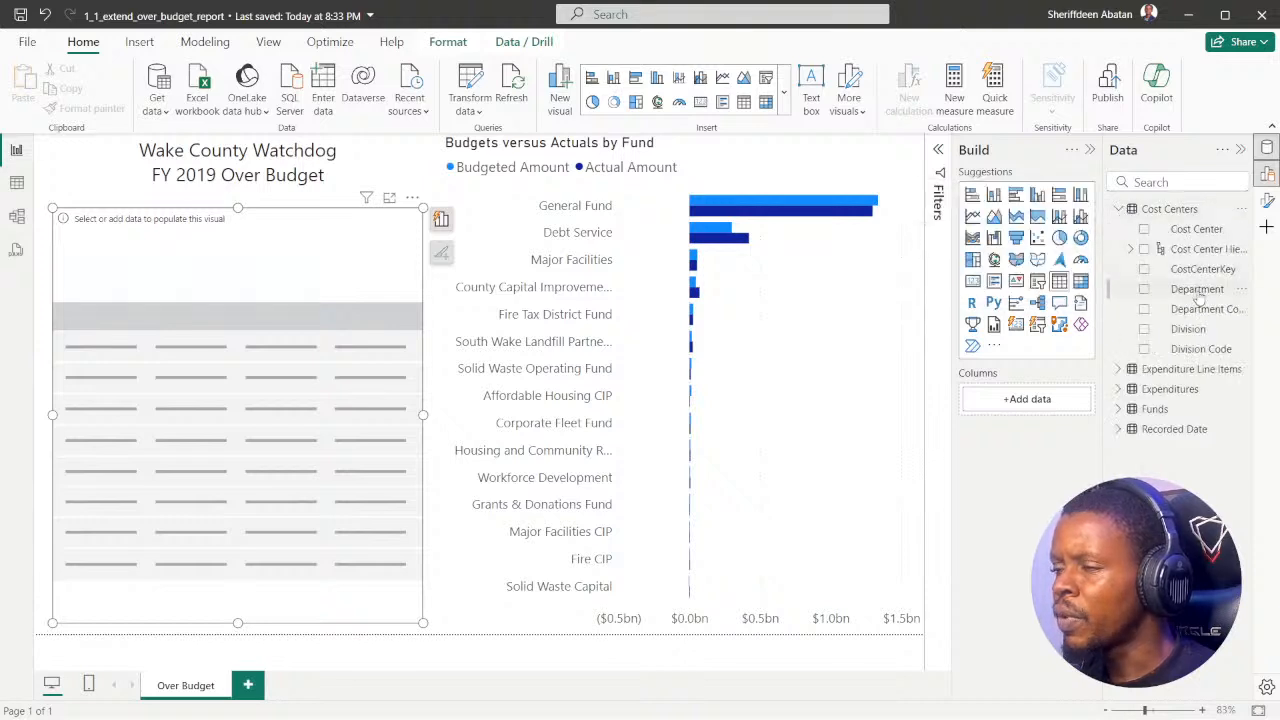
pyautogui.click(1145, 289)
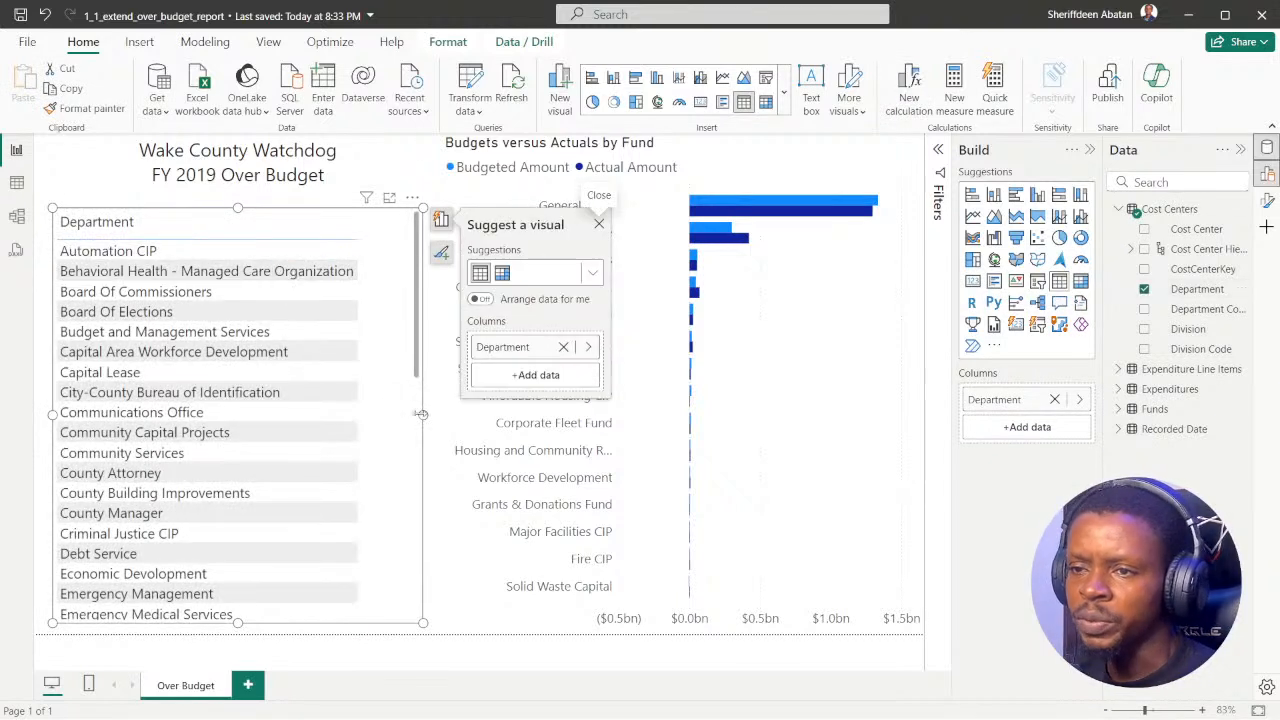
# Step: Narrow the Budgets versus Actuals by Fund chart from its inner edge, and enlarge the Department table into the freed space
pyautogui.moveTo(422, 414); pyautogui.dragTo(446, 416)
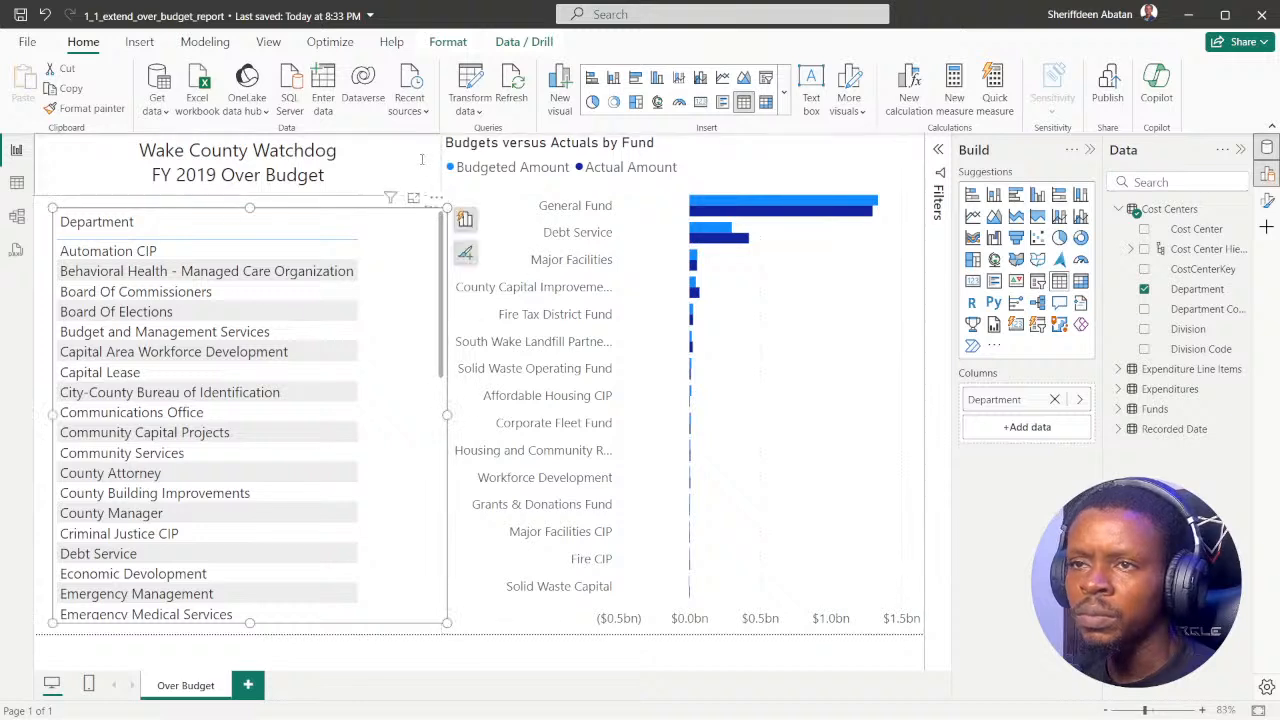
pyautogui.click(476, 196)
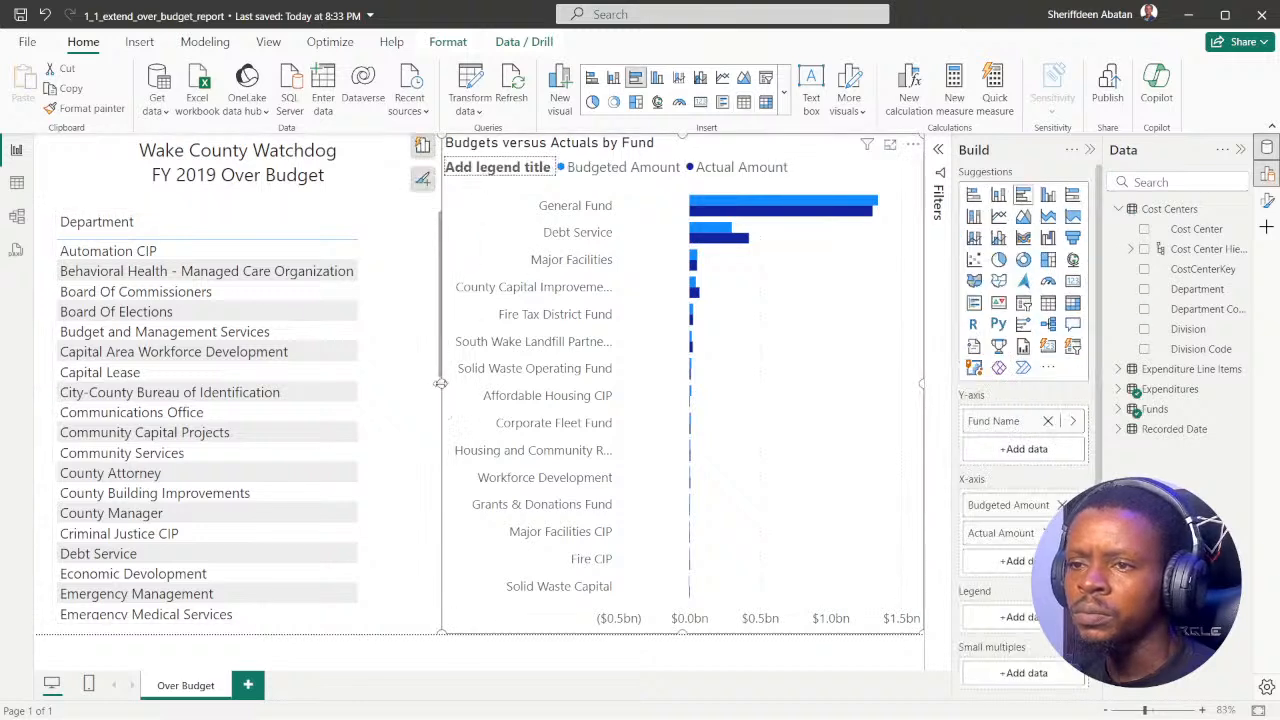
pyautogui.moveTo(443, 395); pyautogui.dragTo(527, 395)
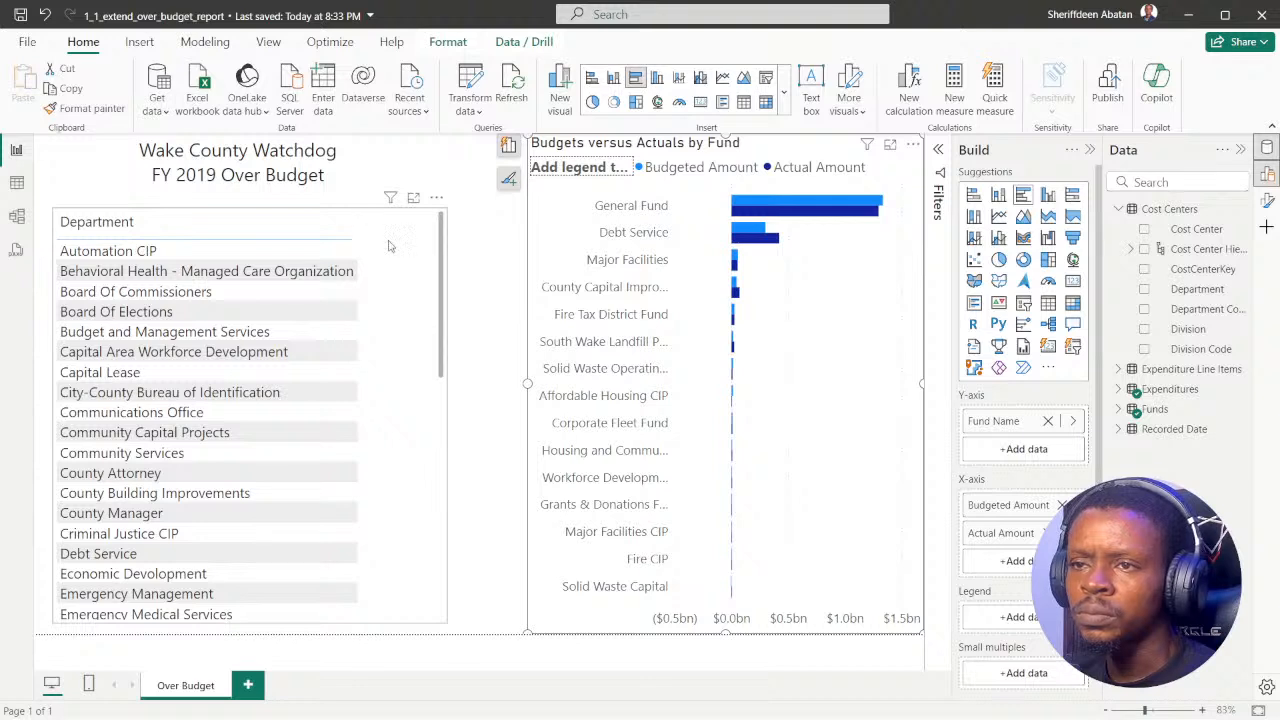
pyautogui.click(390, 246)
pyautogui.moveTo(446, 416); pyautogui.dragTo(486, 416)
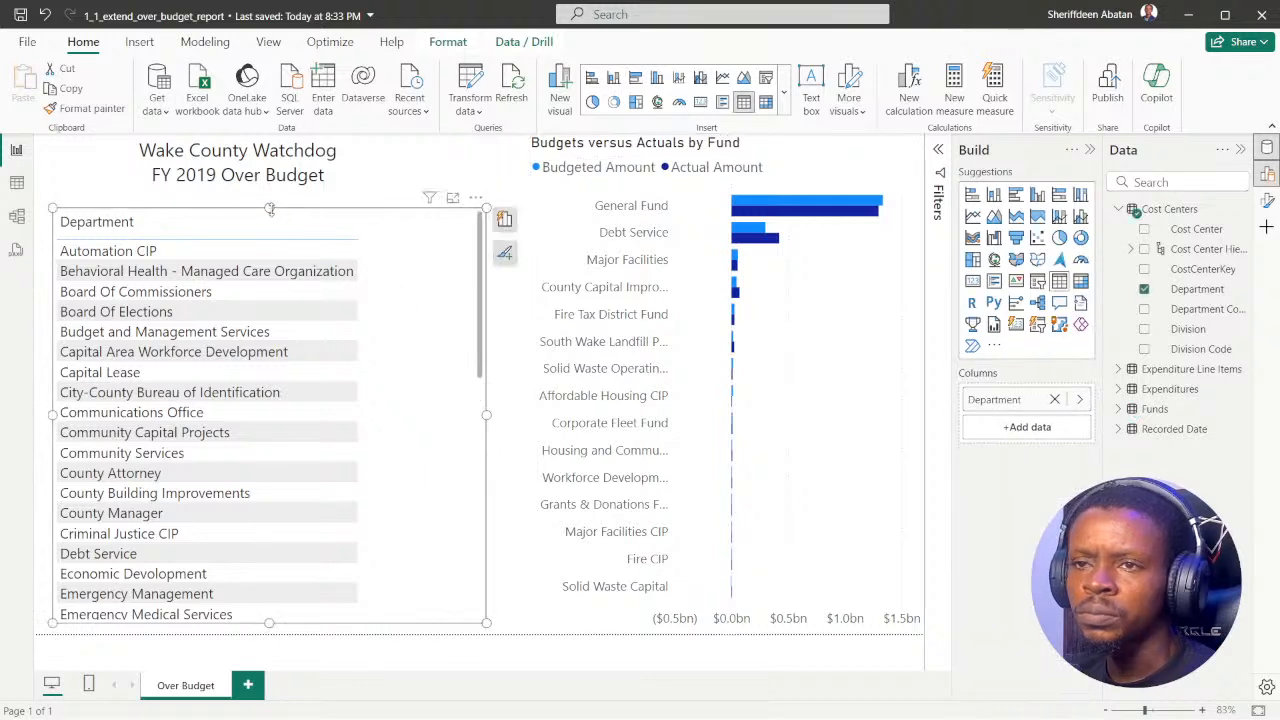
pyautogui.moveTo(269, 208); pyautogui.dragTo(269, 196)
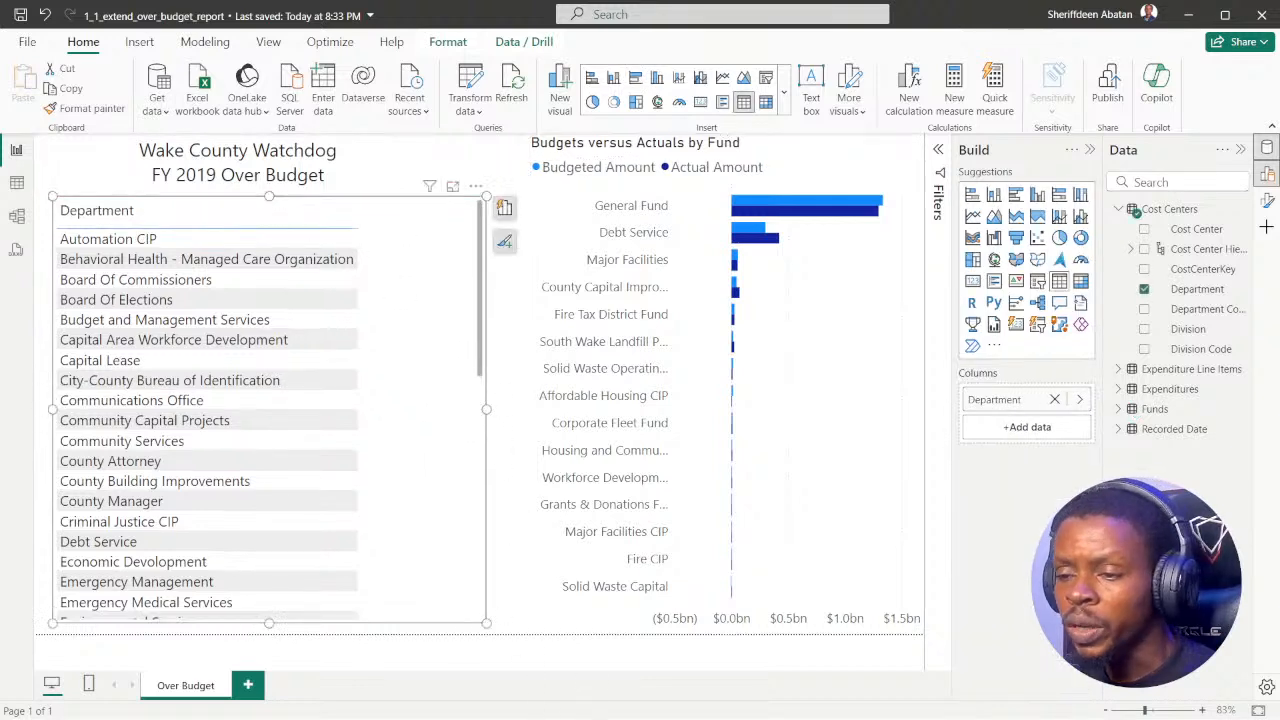
# Step: Switch to DataCamp to reread the instructions for the table and card visuals
pyautogui.click(567, 700)
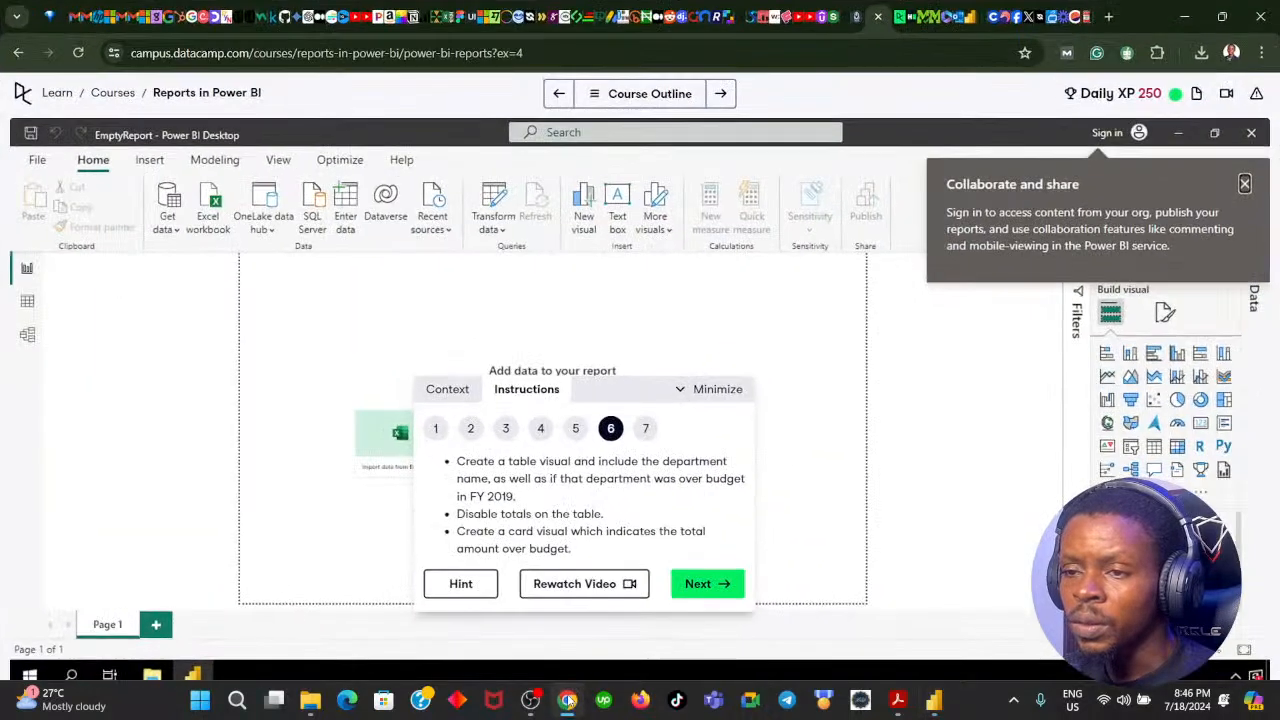
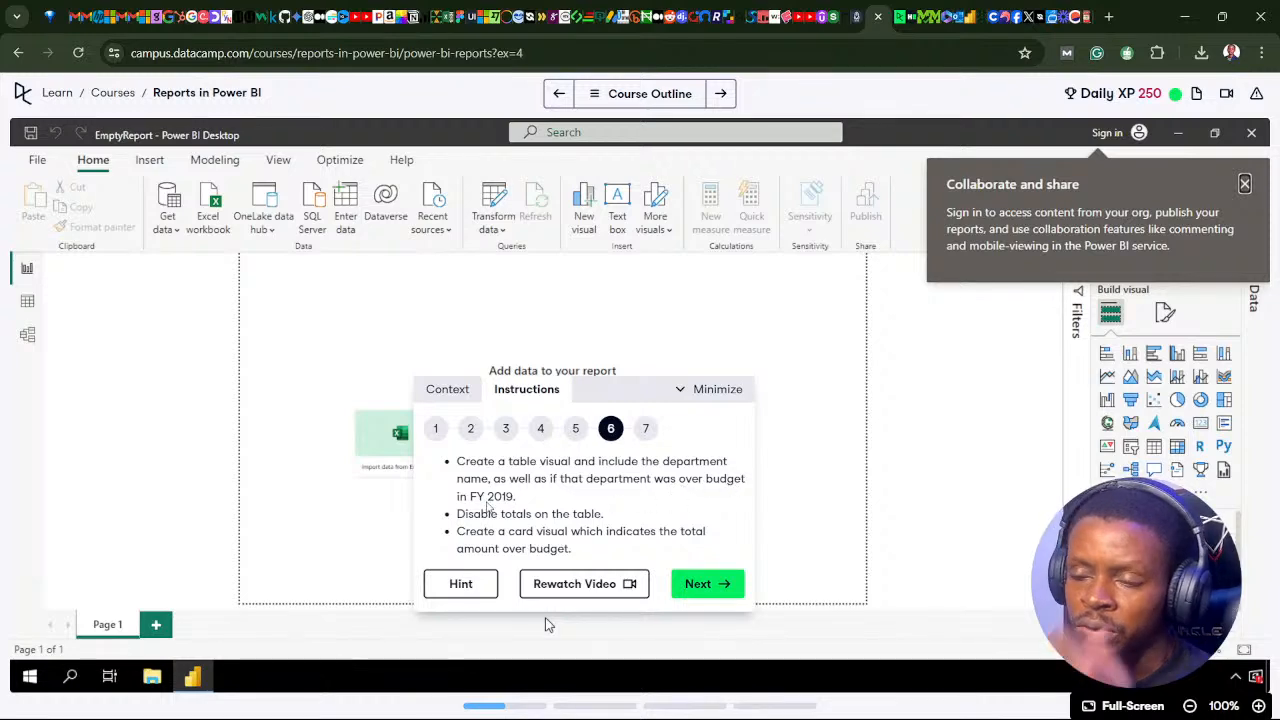
# Step: Return to the Power BI report and add the Is Over Budget measure from the Expenditures table to the Department table
pyautogui.click(572, 702)
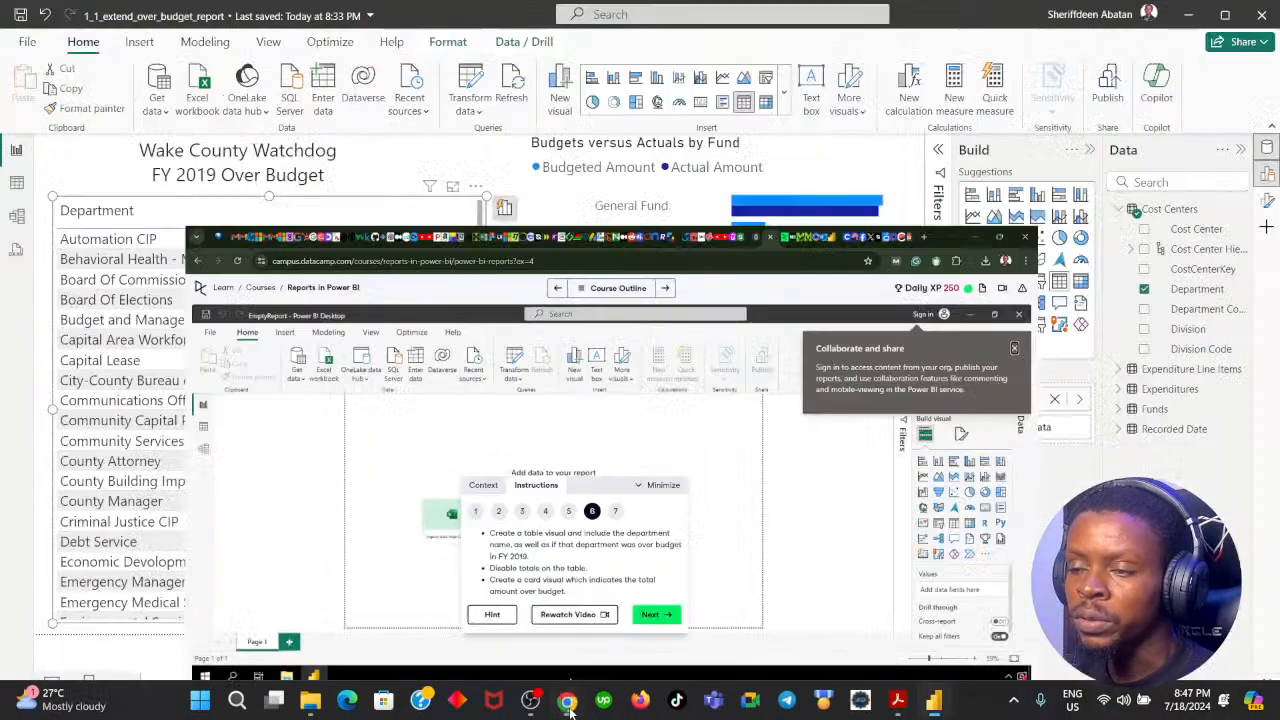
pyautogui.click(1118, 209)
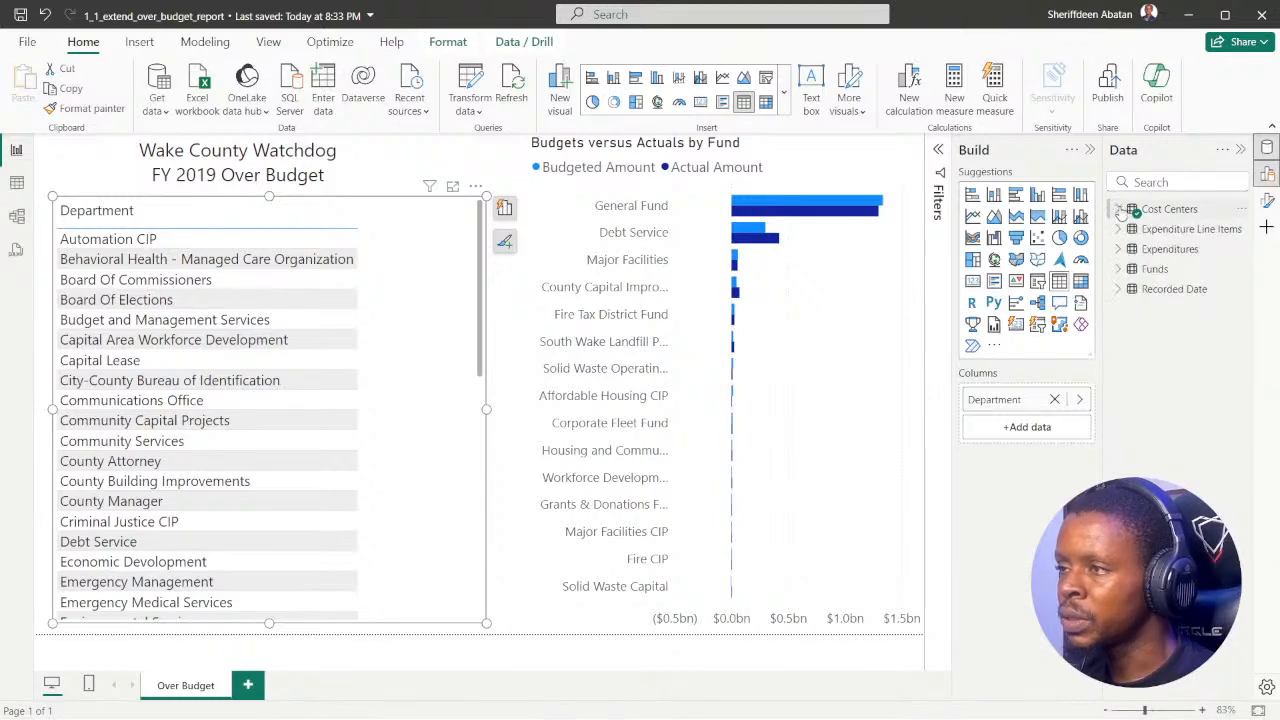
pyautogui.click(1117, 250)
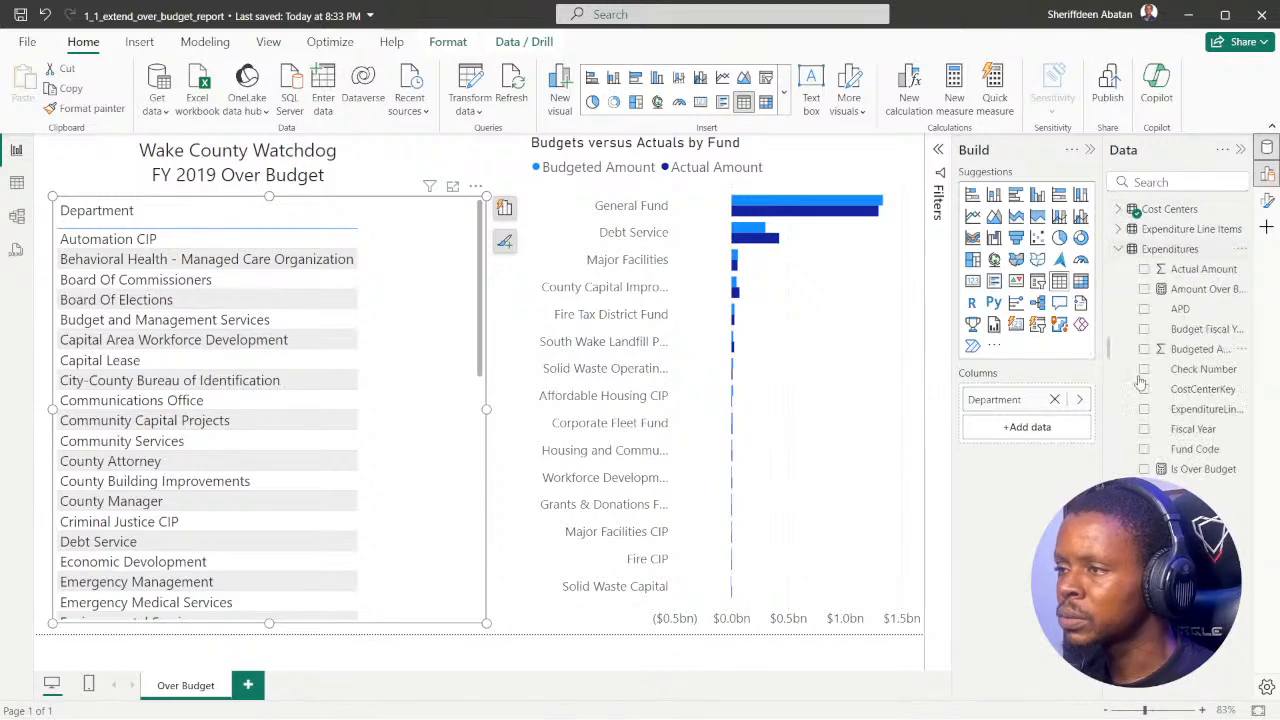
pyautogui.click(1144, 469)
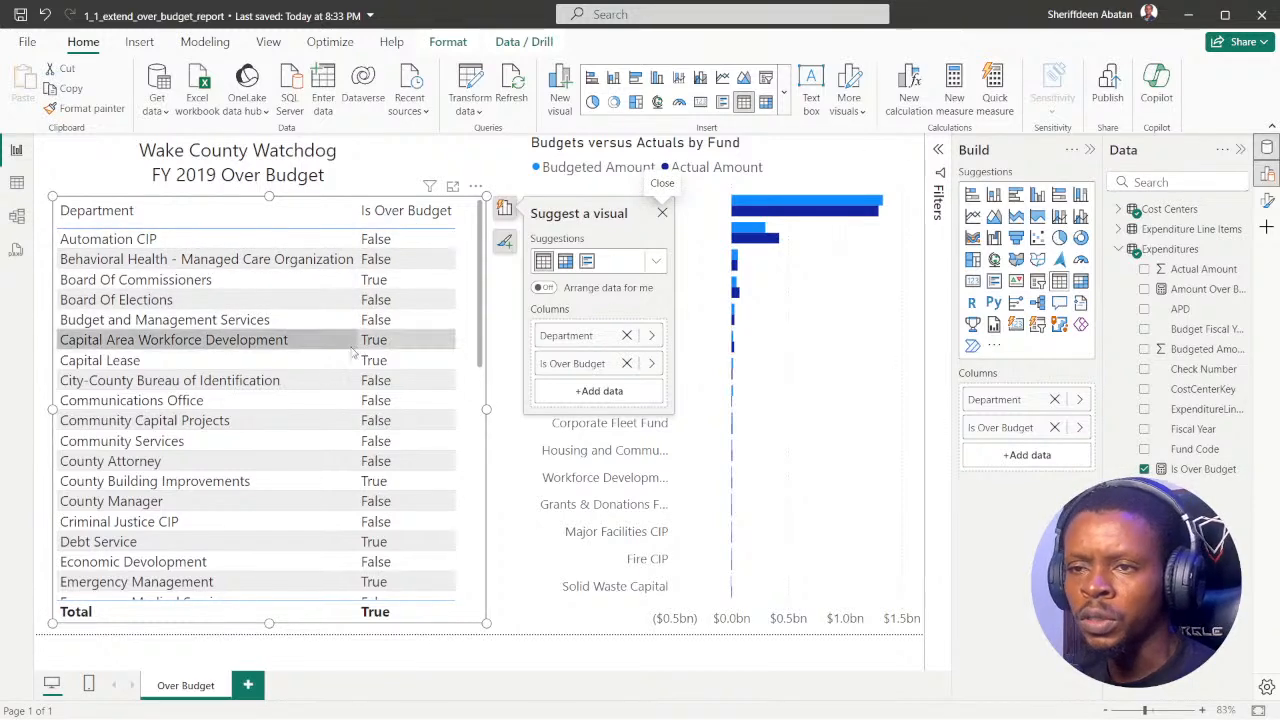
pyautogui.scroll(-5, 380, 380)
pyautogui.scroll(5, 380, 380)
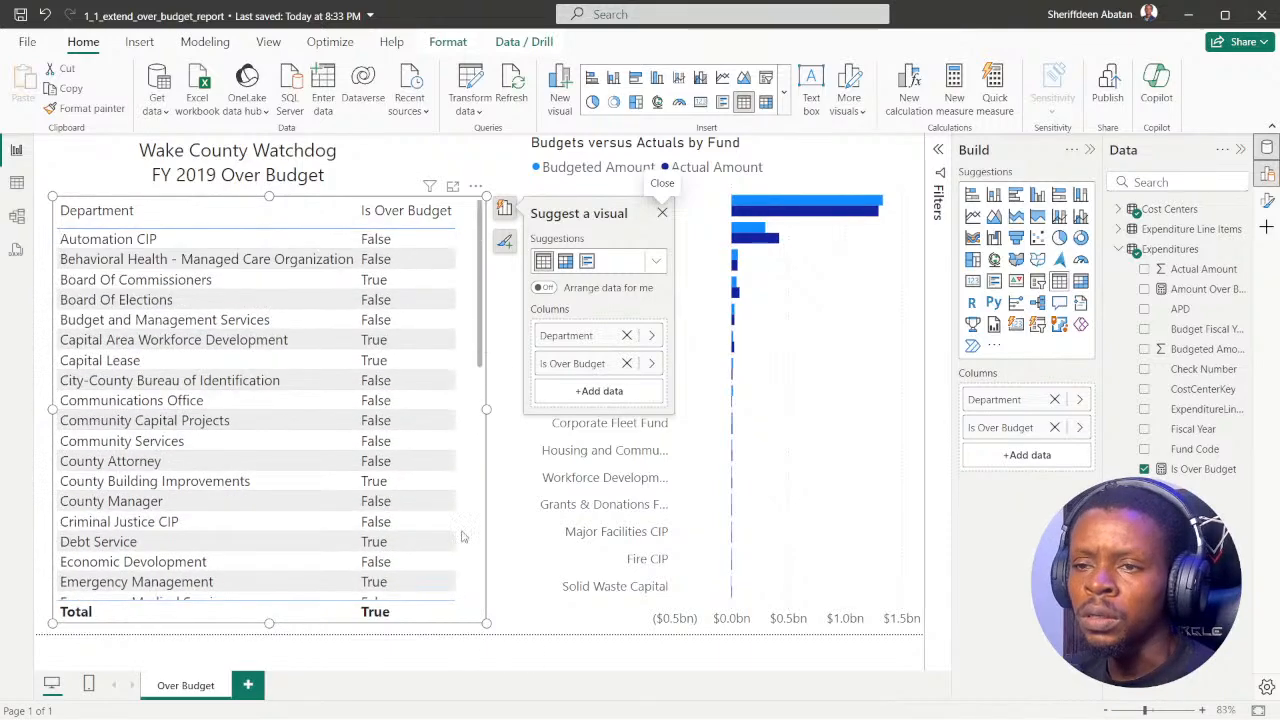
# Step: Recheck DataCamp's instruction about table totals, and return to the Power BI report
pyautogui.click(567, 699)
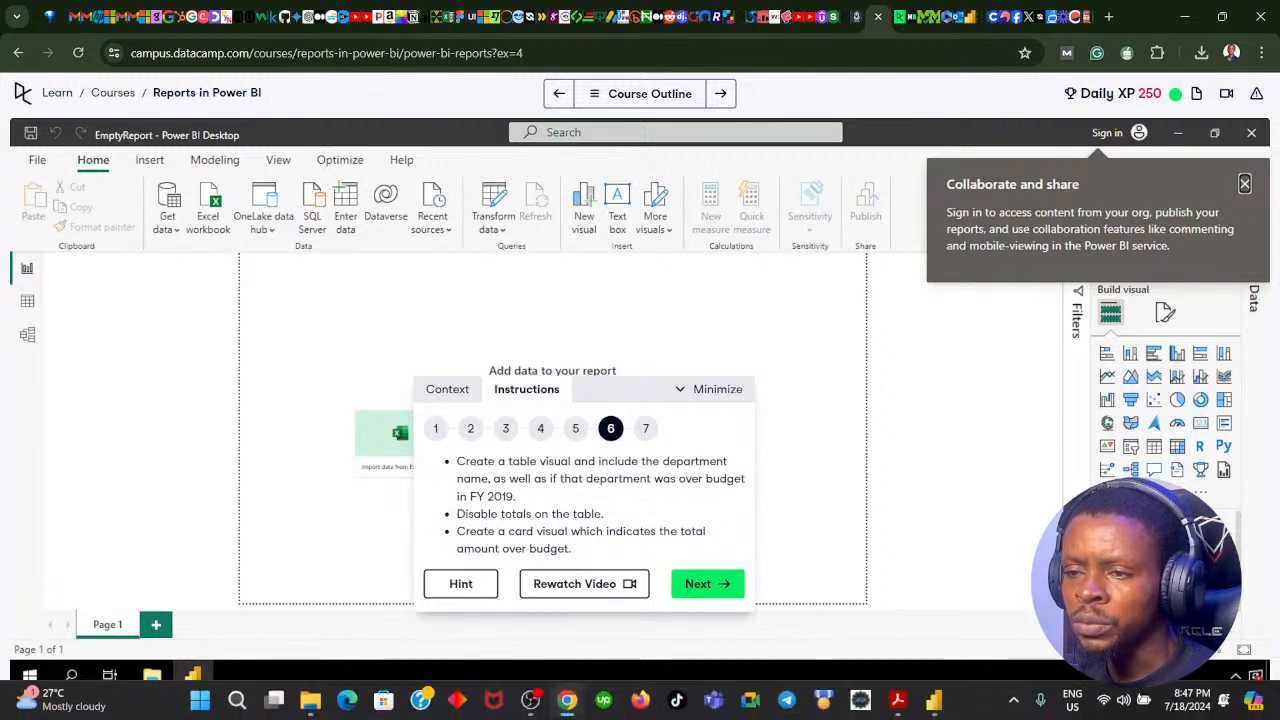
pyautogui.moveTo(569, 707)
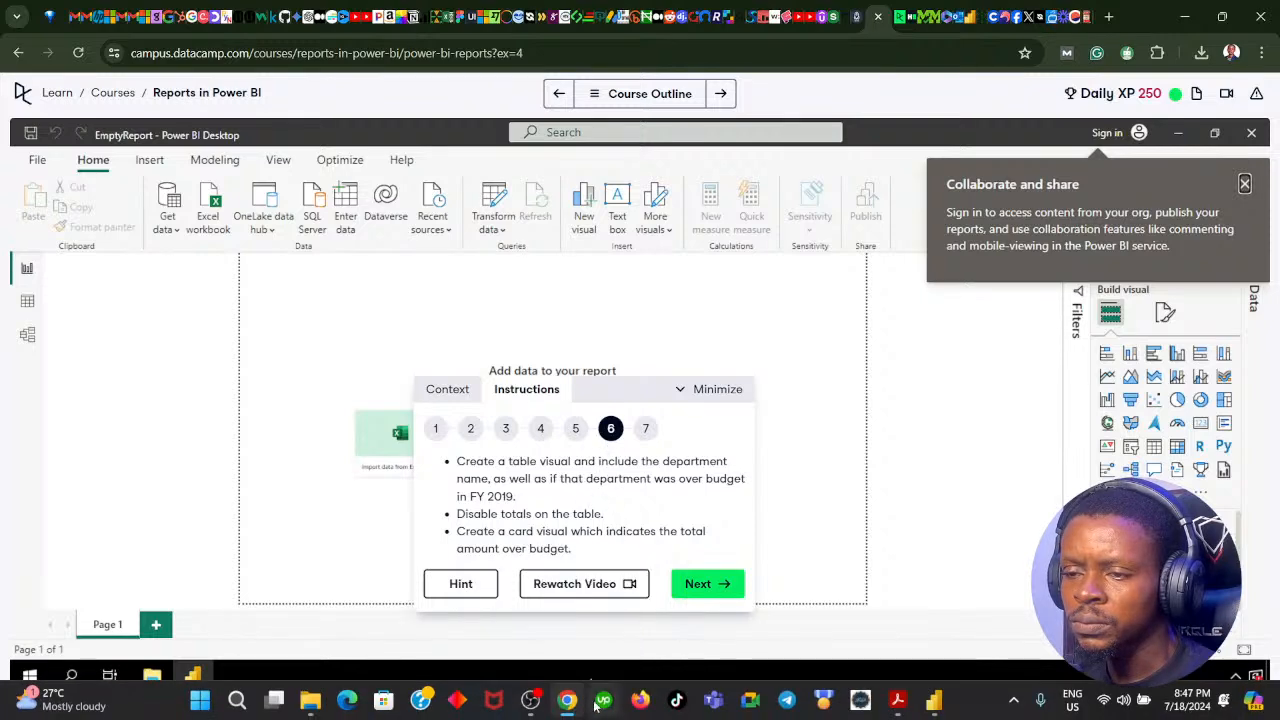
pyautogui.click(569, 704)
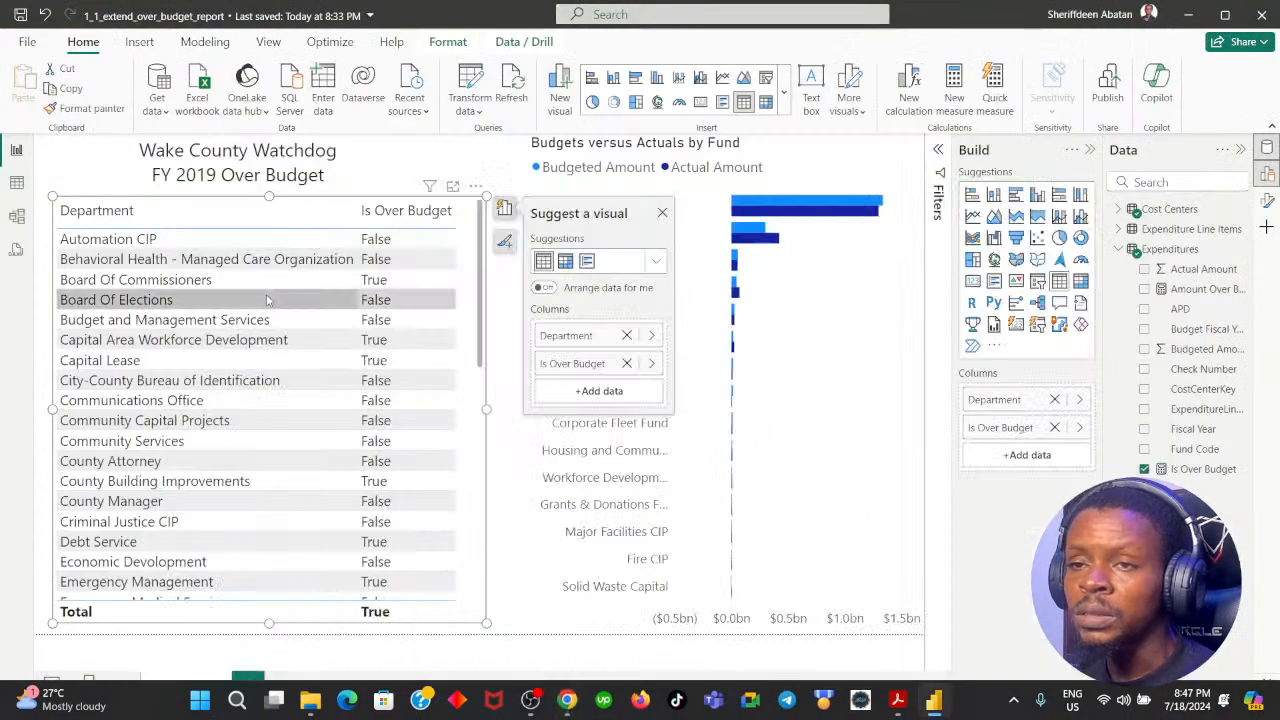
# Step: Find the Department table's totals setting by searching its format options for "total", and turn the totals off
pyautogui.click(500, 445)
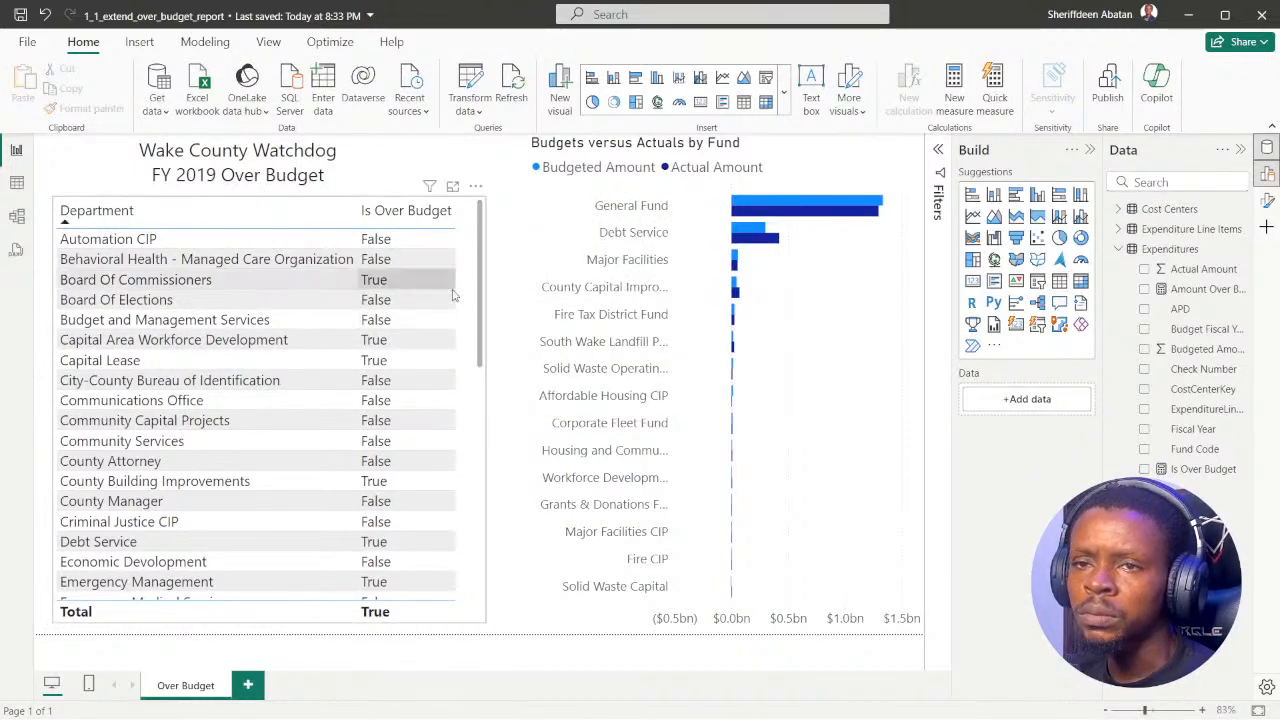
pyautogui.click(480, 407)
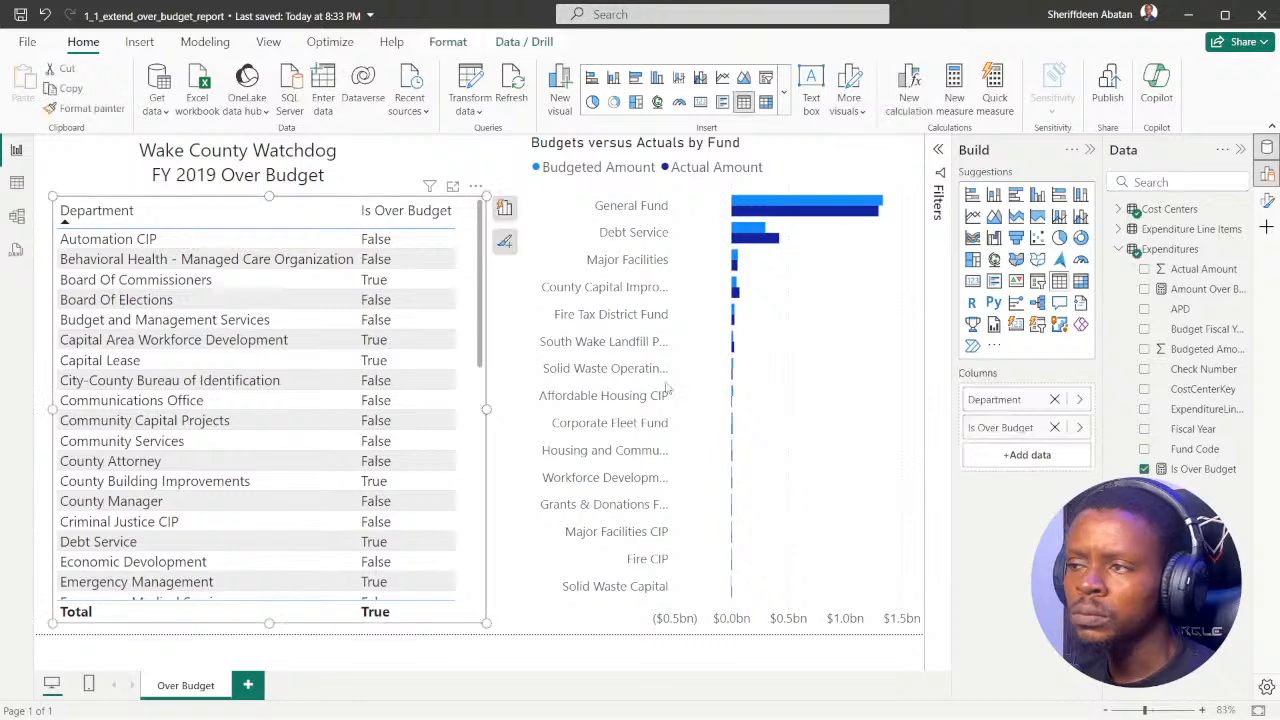
pyautogui.click(1267, 200)
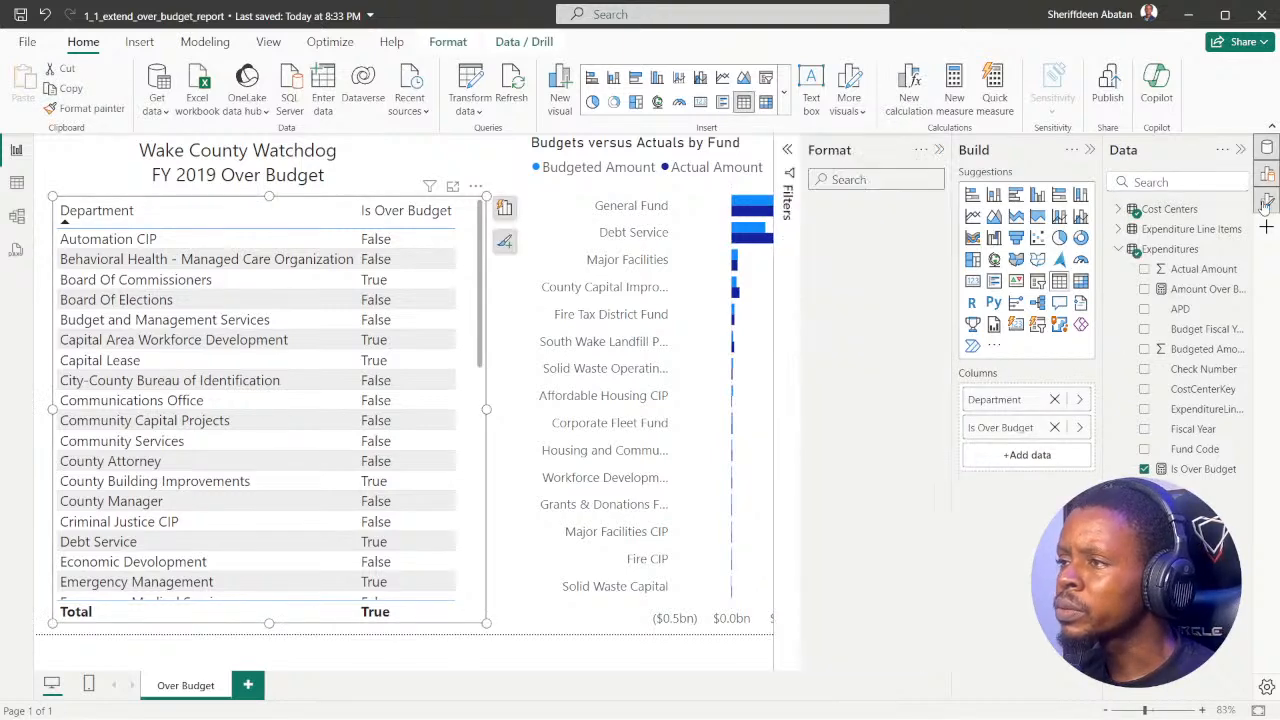
pyautogui.click(1090, 149)
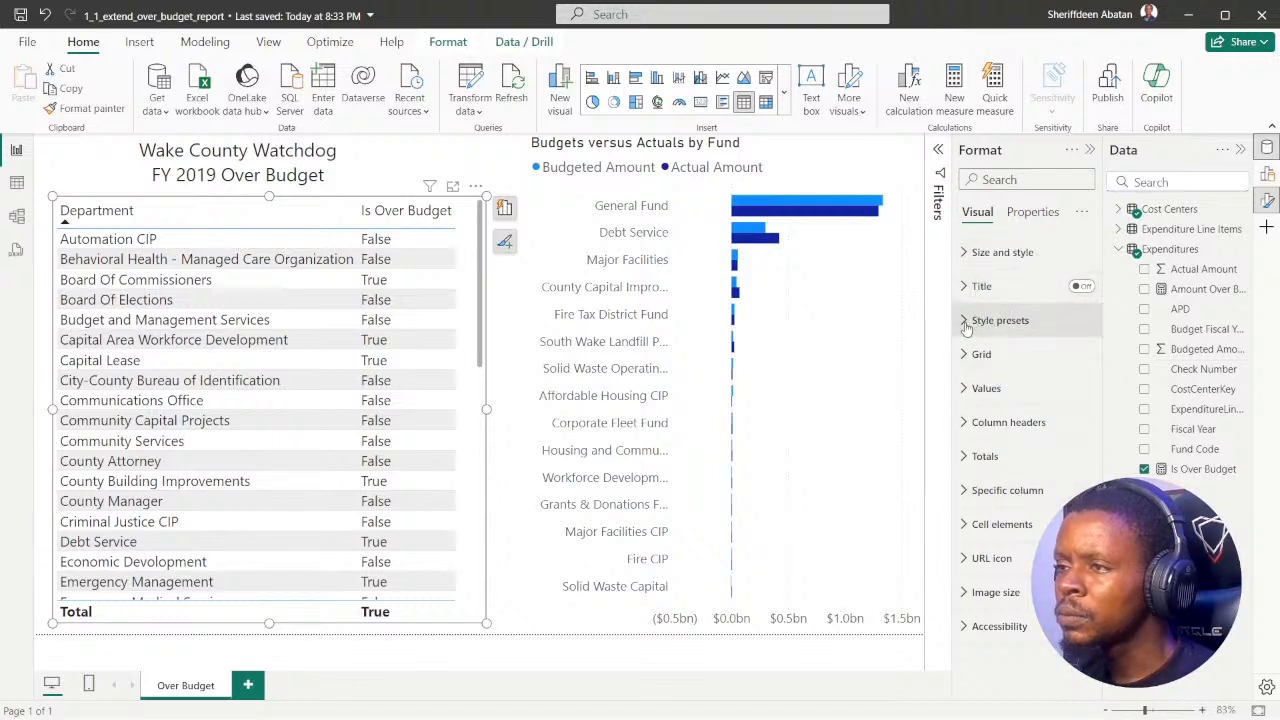
pyautogui.click(985, 252)
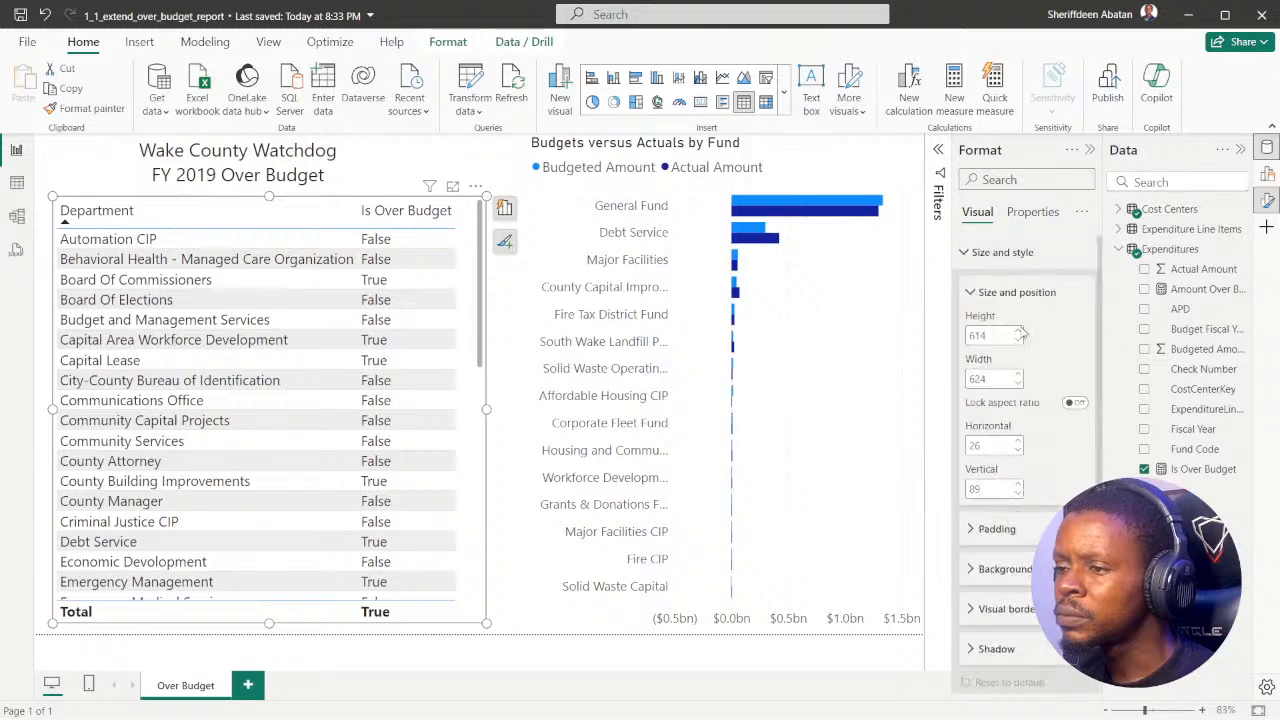
pyautogui.click(985, 251)
pyautogui.click(1000, 180)
pyautogui.write('t')
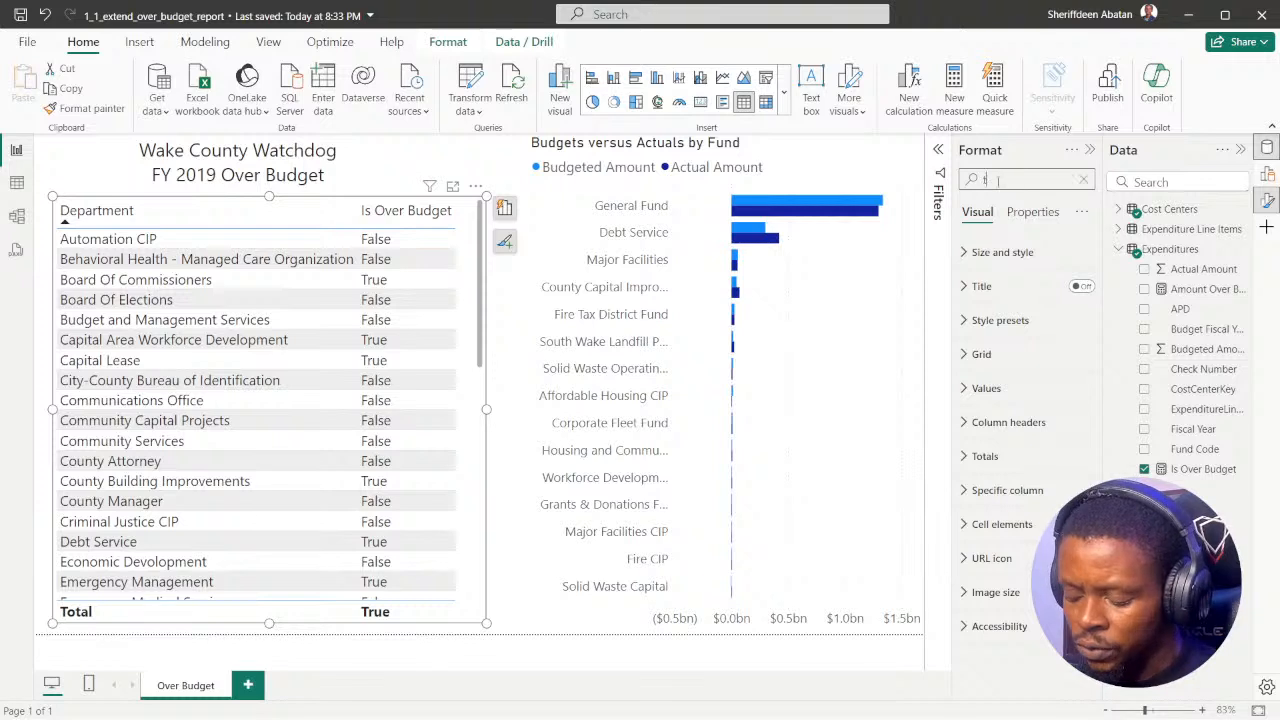
pyautogui.write('otal')
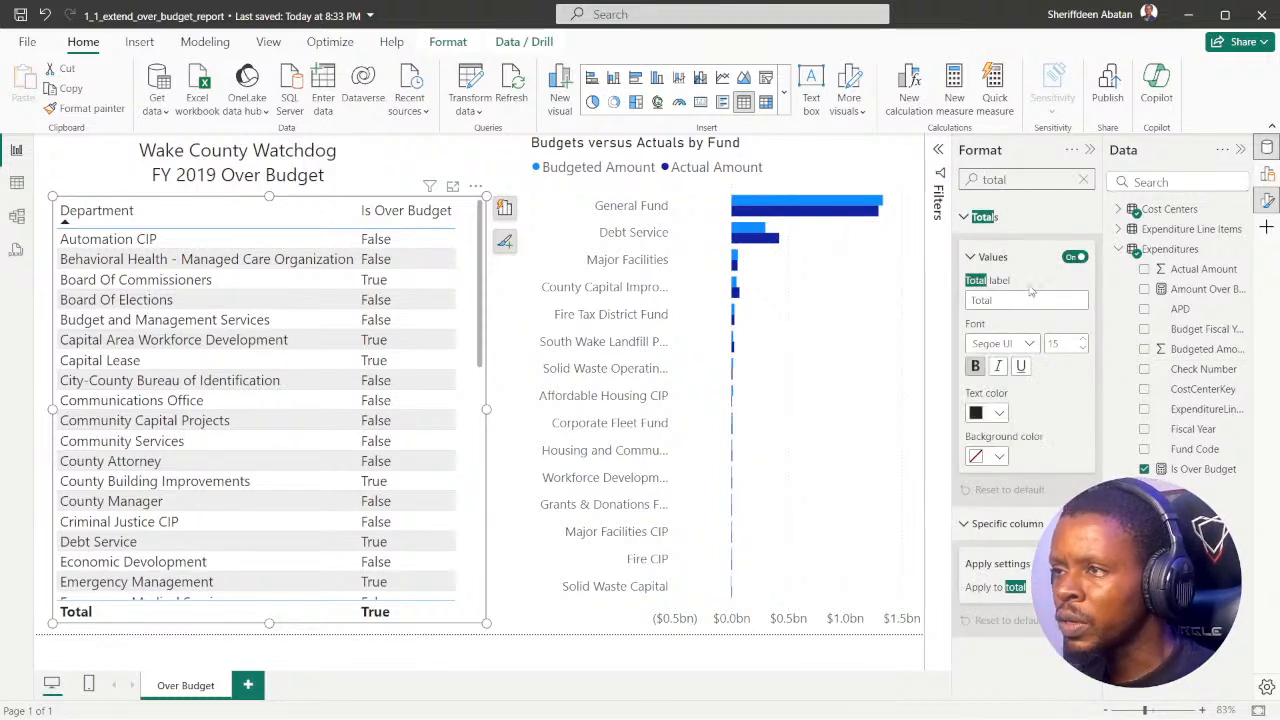
pyautogui.click(1075, 259)
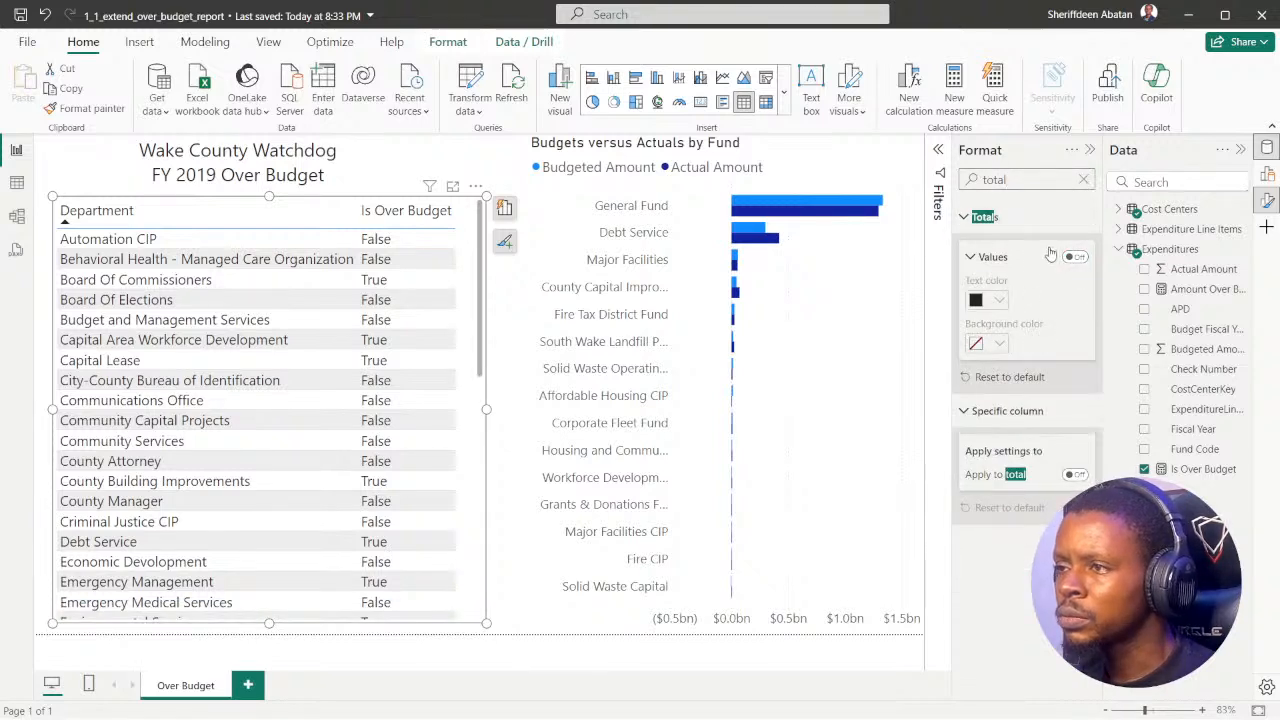
pyautogui.click(1085, 179)
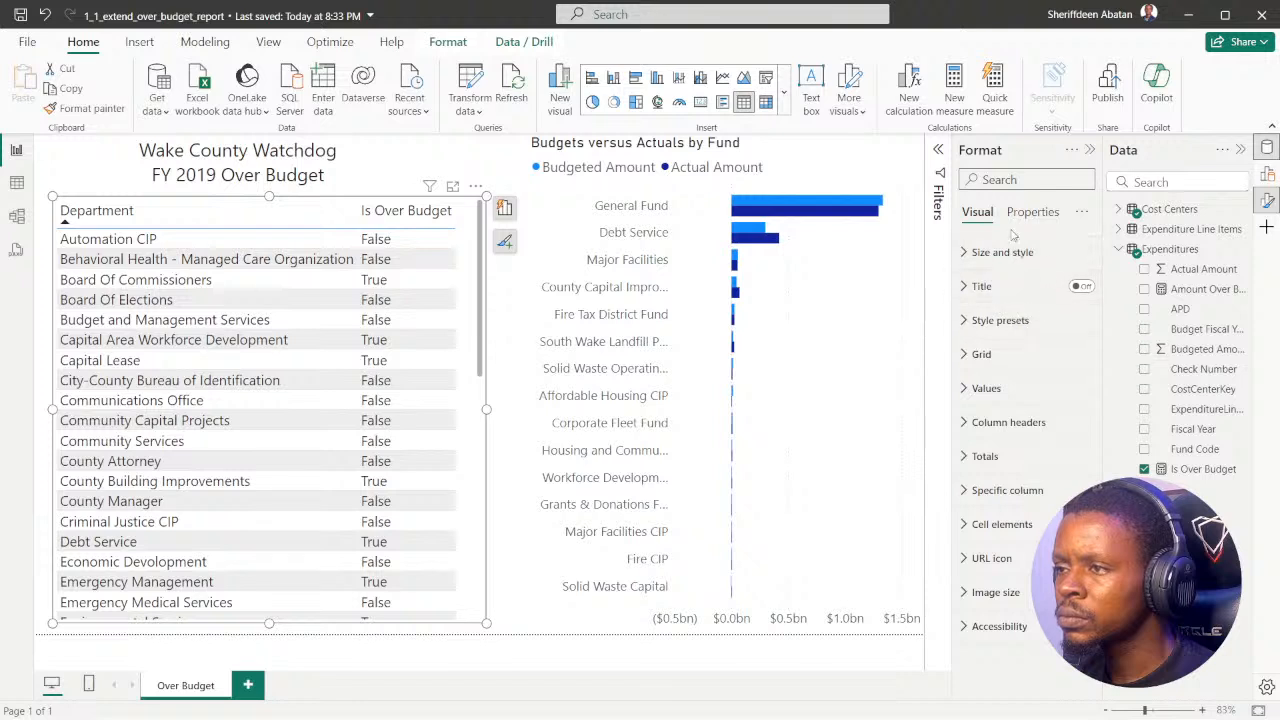
# Step: Examine the font, color and text wrap options in the Department table's Values formatting
pyautogui.click(980, 389)
pyautogui.scroll(-3, 1035, 407)
pyautogui.scroll(1, 1008, 400)
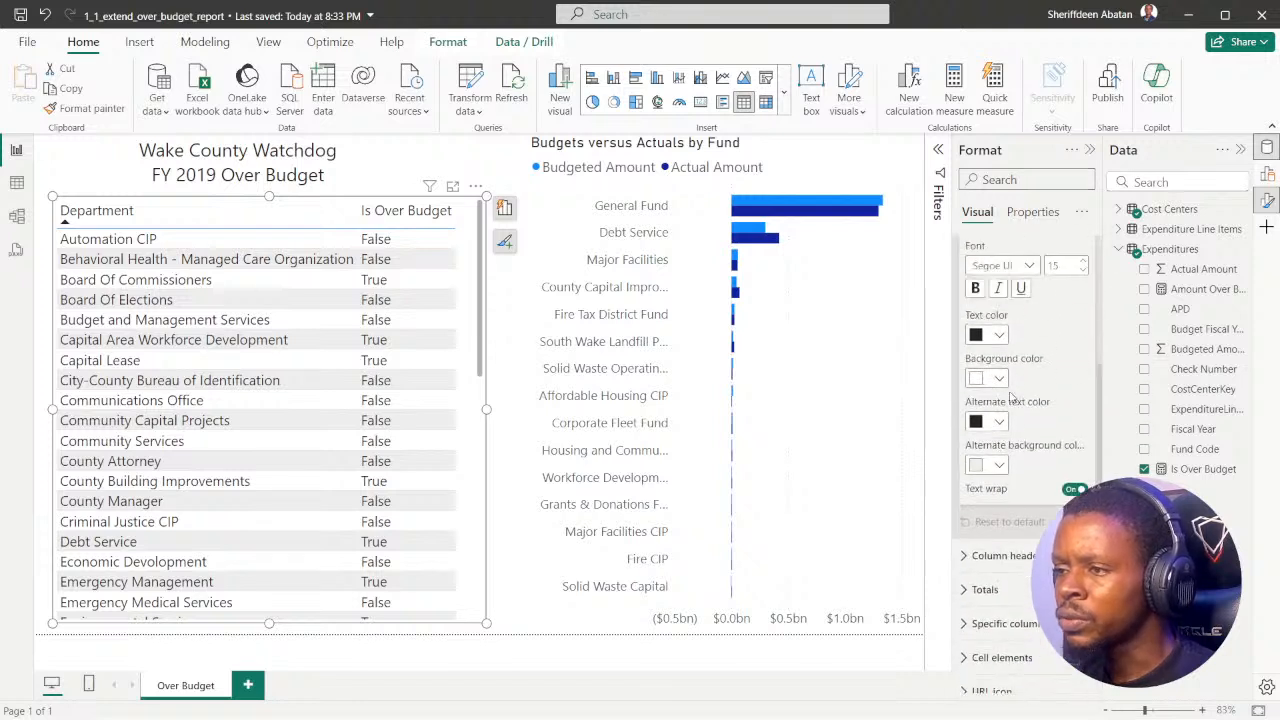
pyautogui.scroll(2, 1016, 390)
pyautogui.scroll(-3, 1018, 395)
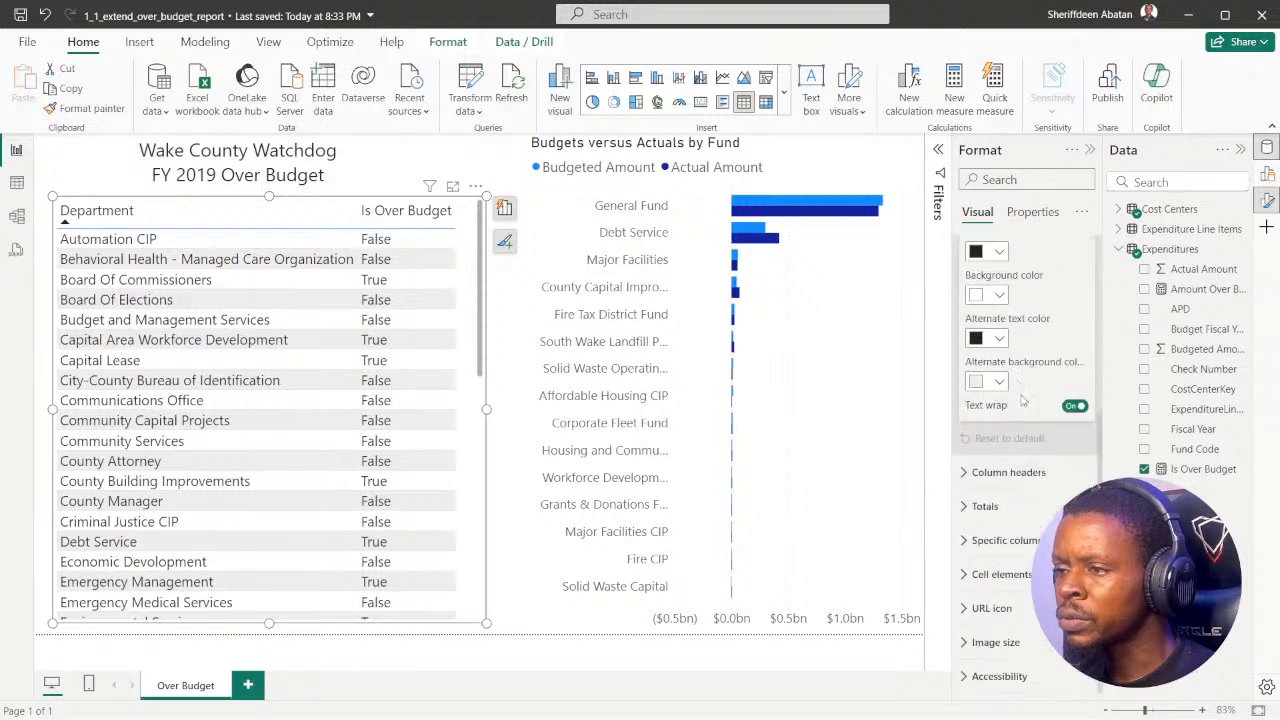
pyautogui.scroll(3, 975, 392)
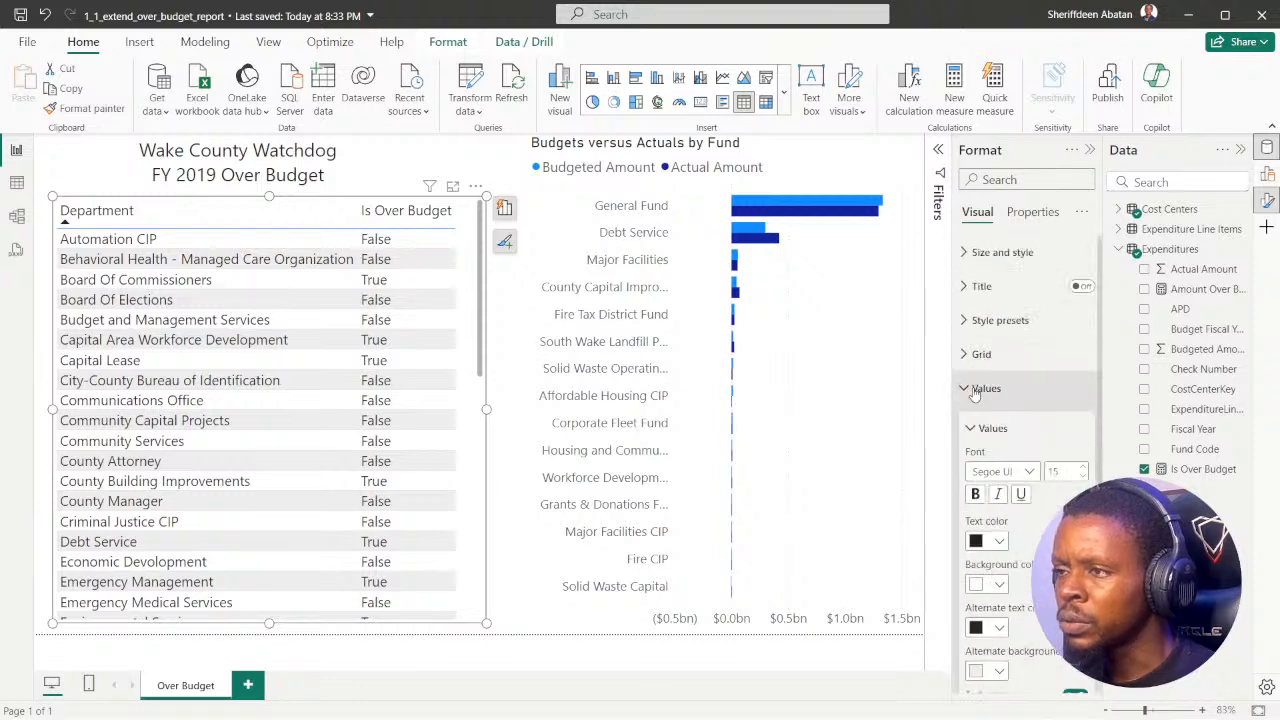
pyautogui.click(969, 389)
# Step: Turn the Department table's totals on and off again in its Totals formatting, and close the format options
pyautogui.click(966, 458)
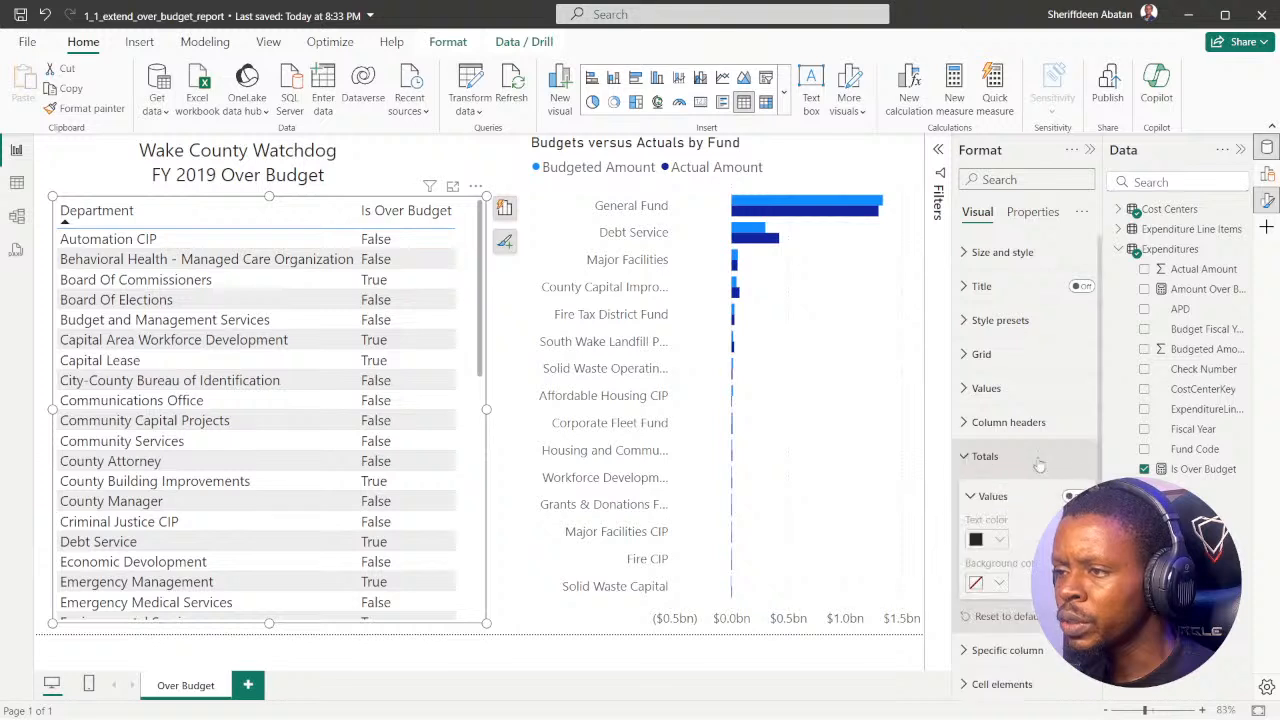
pyautogui.scroll(-2, 1042, 464)
pyautogui.click(1073, 388)
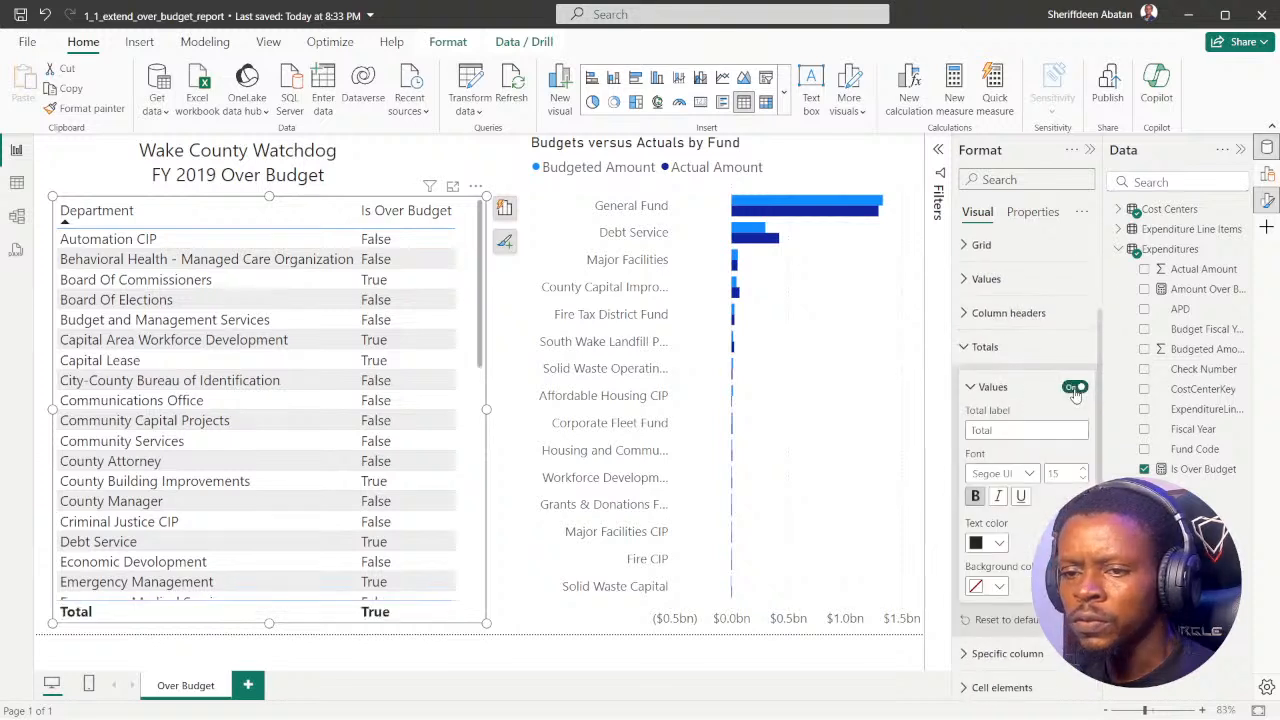
pyautogui.click(1075, 389)
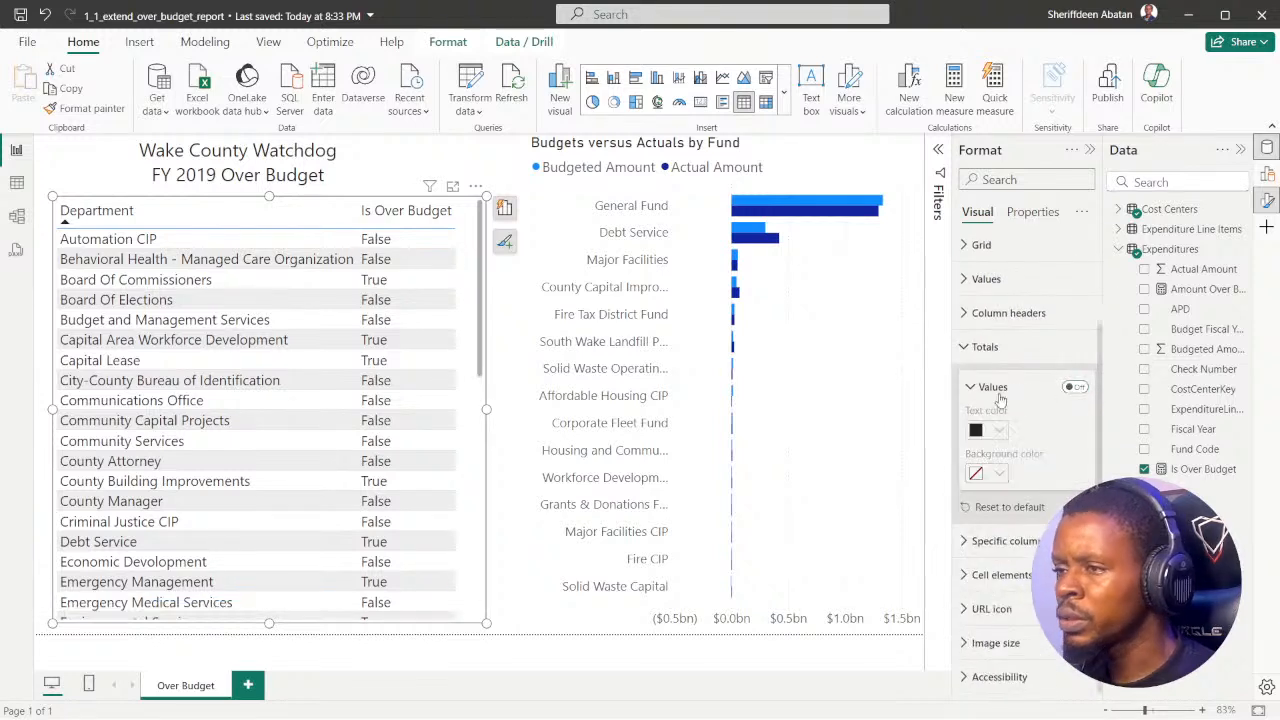
pyautogui.click(1000, 346)
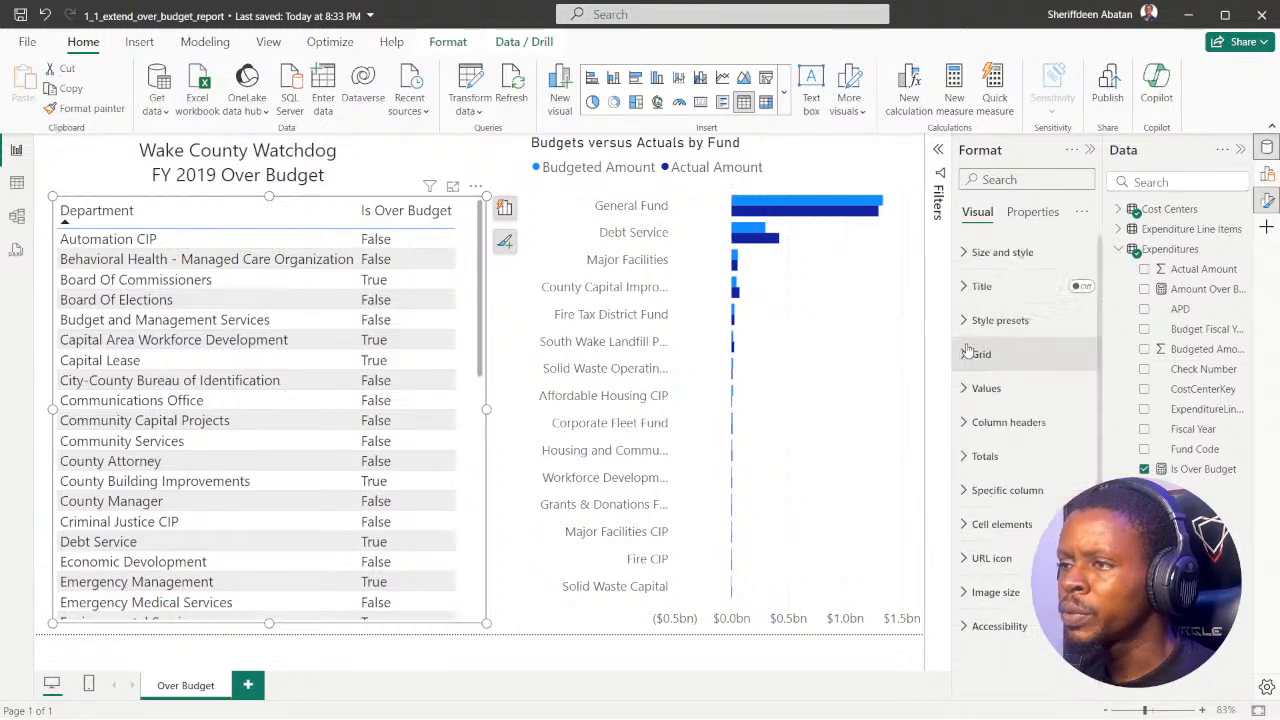
pyautogui.click(1090, 150)
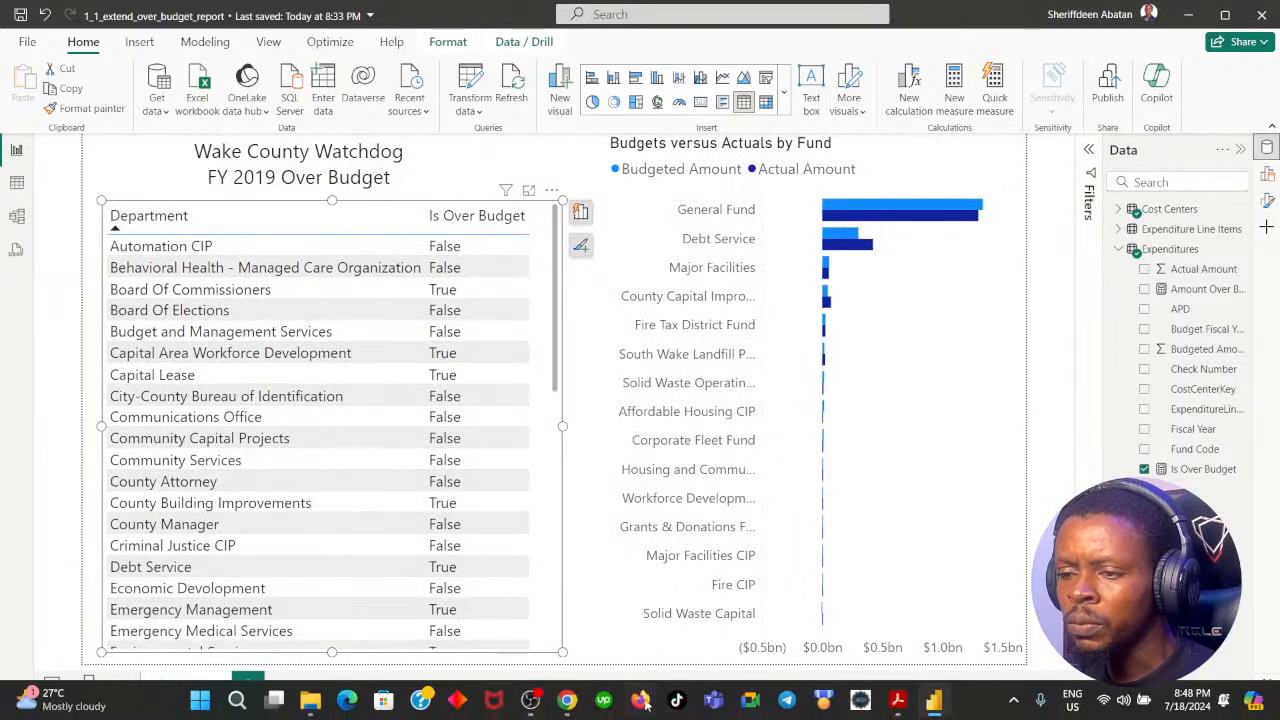
# Step: After rereading the card instruction in DataCamp, lower the Department table's upper edge below the report title, and widen the Budgets versus Actuals chart toward the table
pyautogui.click(566, 700)
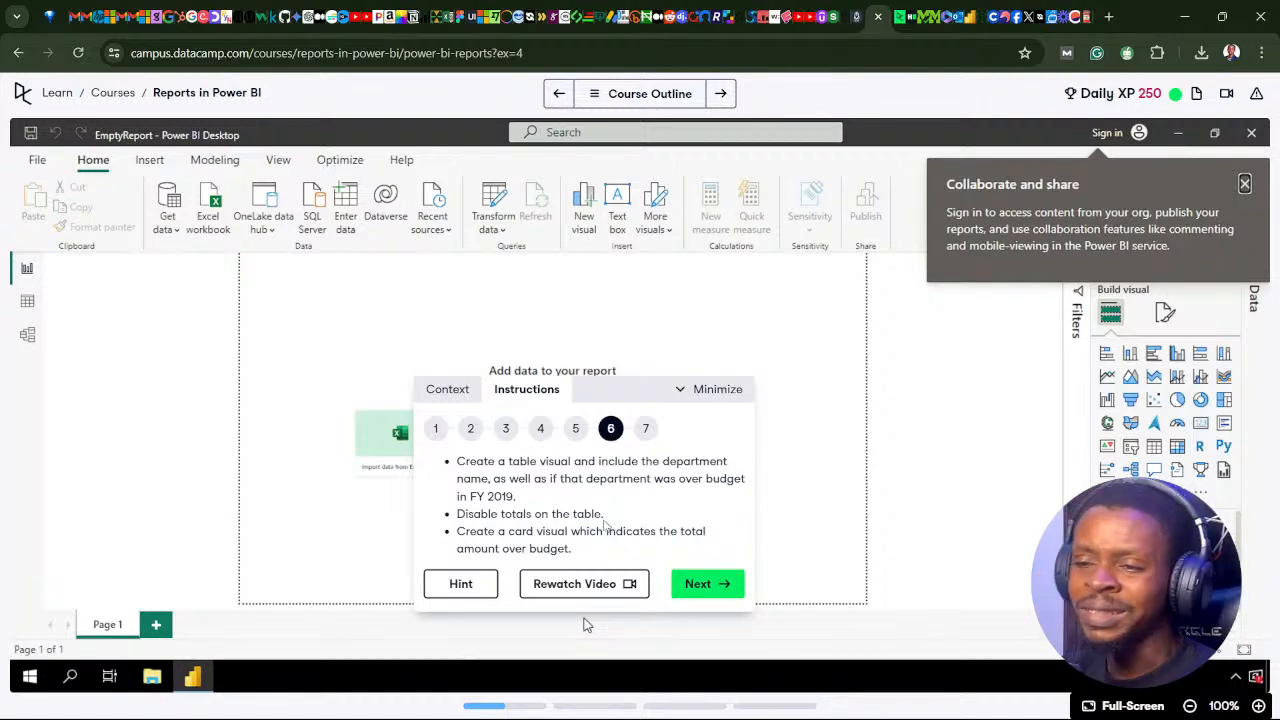
pyautogui.click(566, 700)
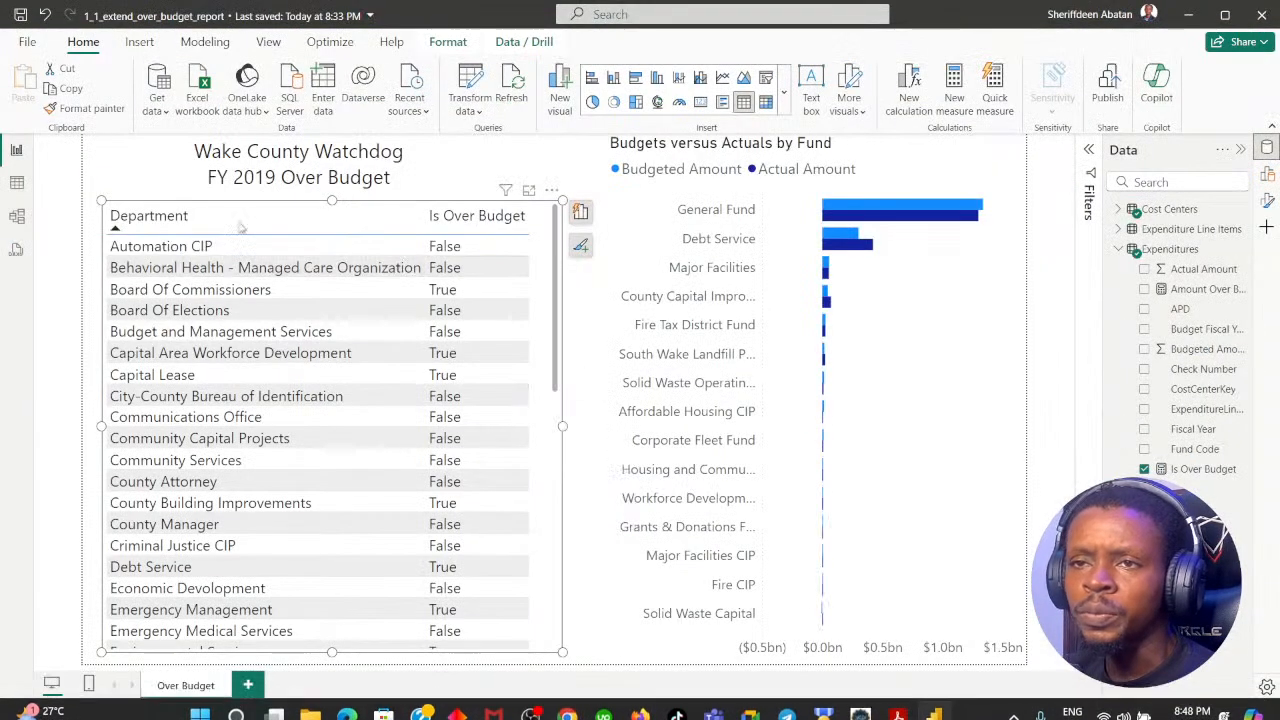
pyautogui.moveTo(101, 200); pyautogui.dragTo(90, 261)
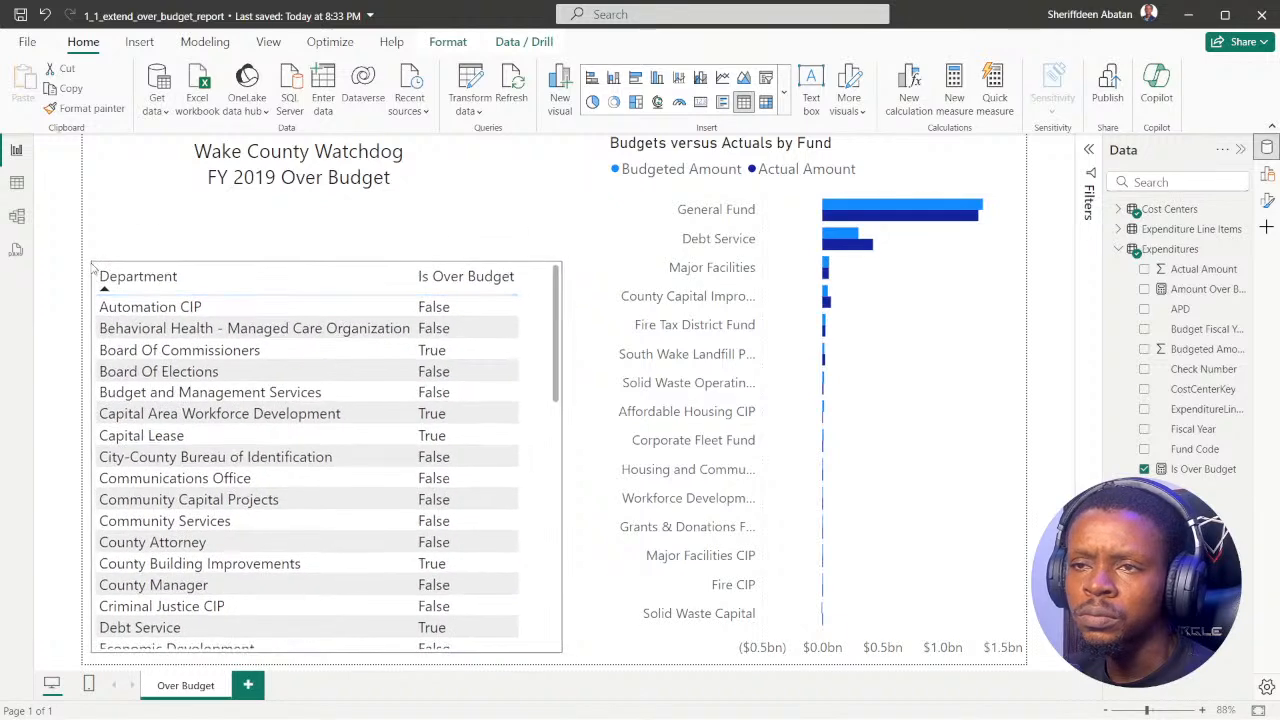
pyautogui.click(438, 234)
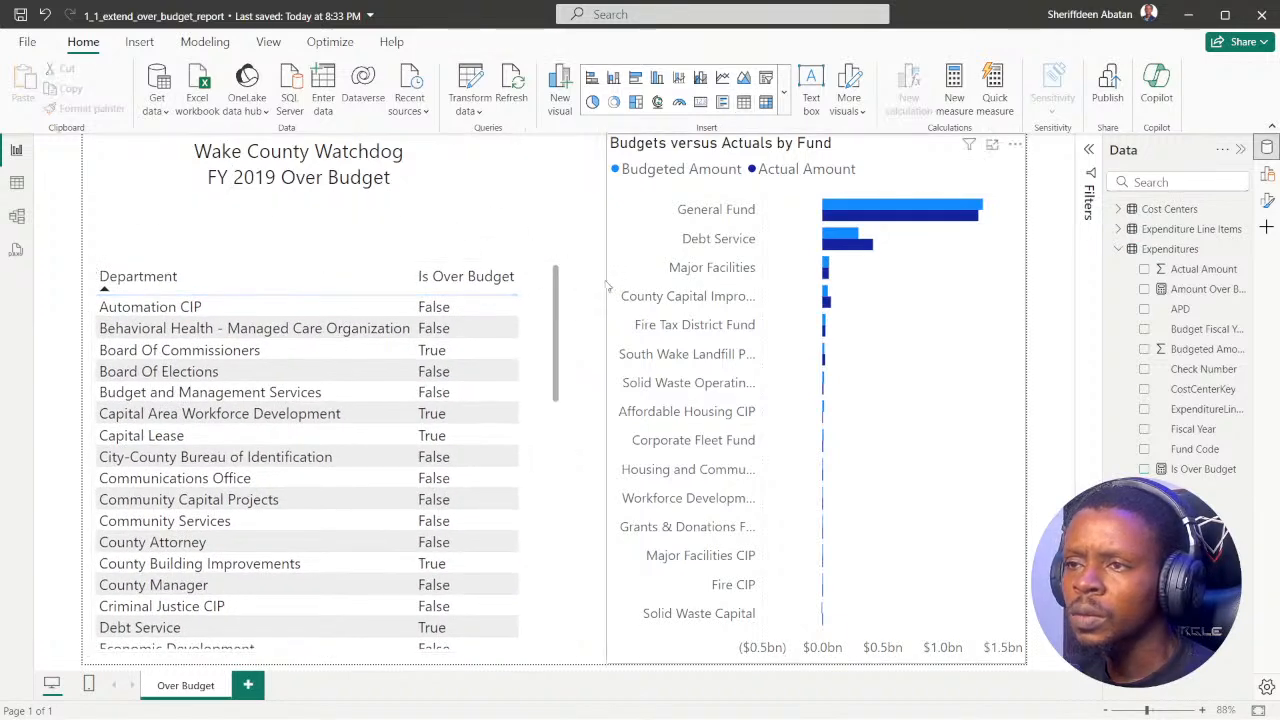
pyautogui.click(607, 287)
pyautogui.moveTo(607, 400); pyautogui.dragTo(588, 400)
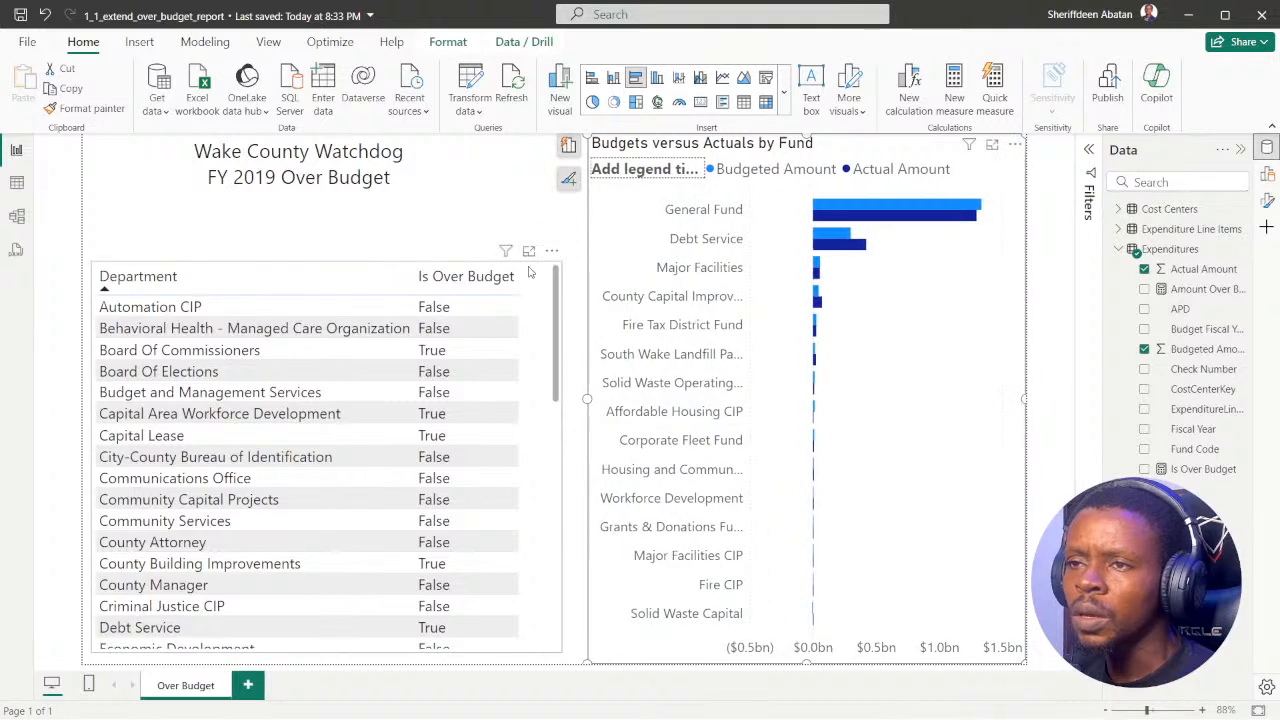
pyautogui.click(543, 416)
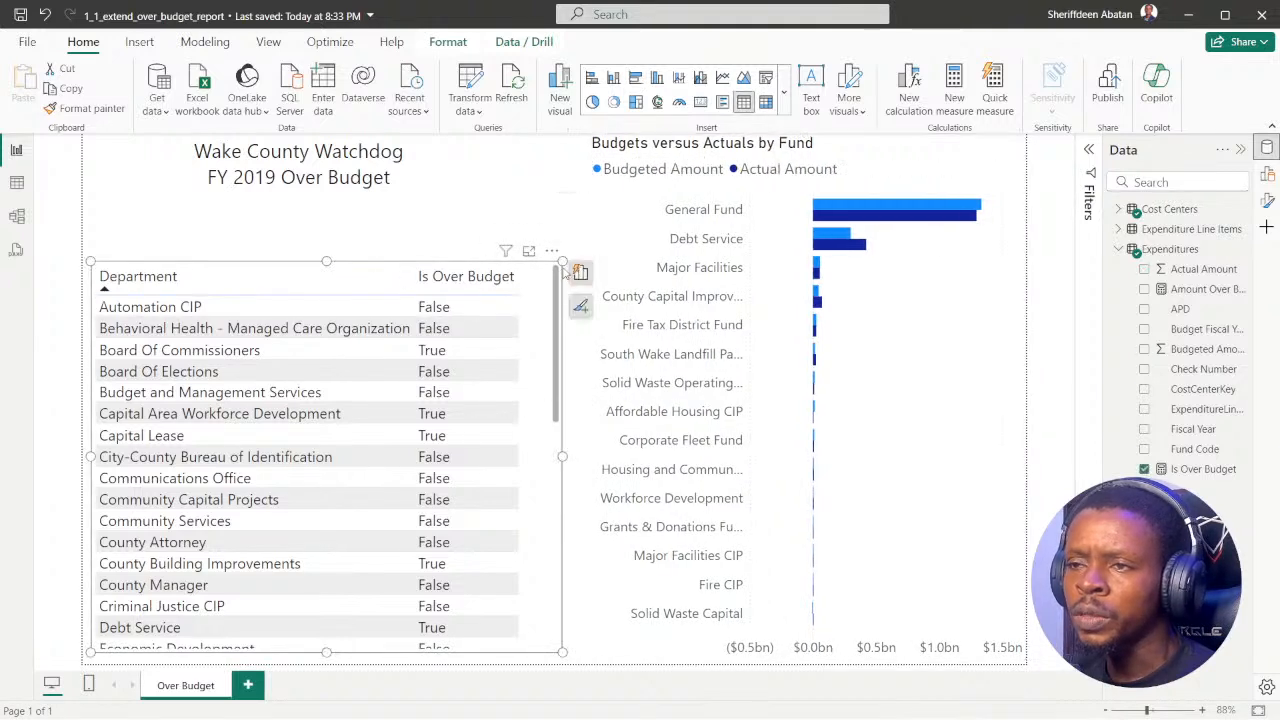
pyautogui.moveTo(560, 264); pyautogui.dragTo(557, 281)
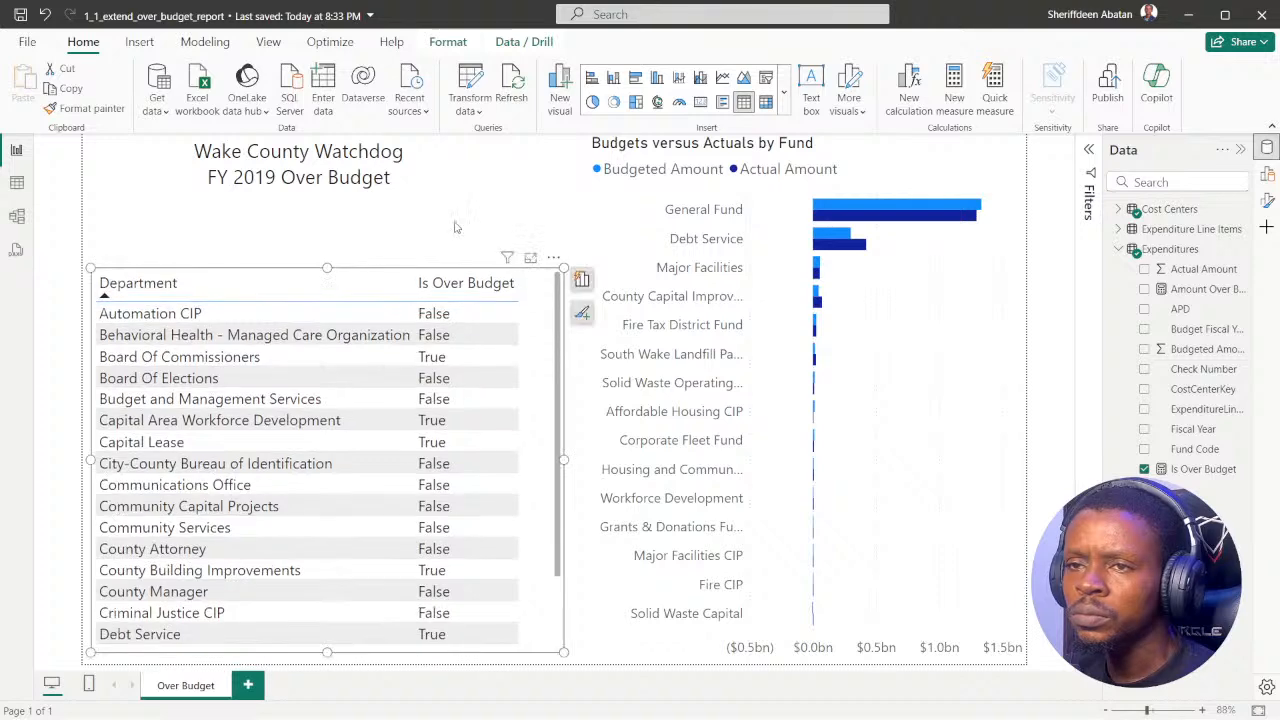
# Step: Insert an empty card visual below the report title, and reduce its height to the gap above the Department table
pyautogui.click(451, 223)
pyautogui.click(1266, 176)
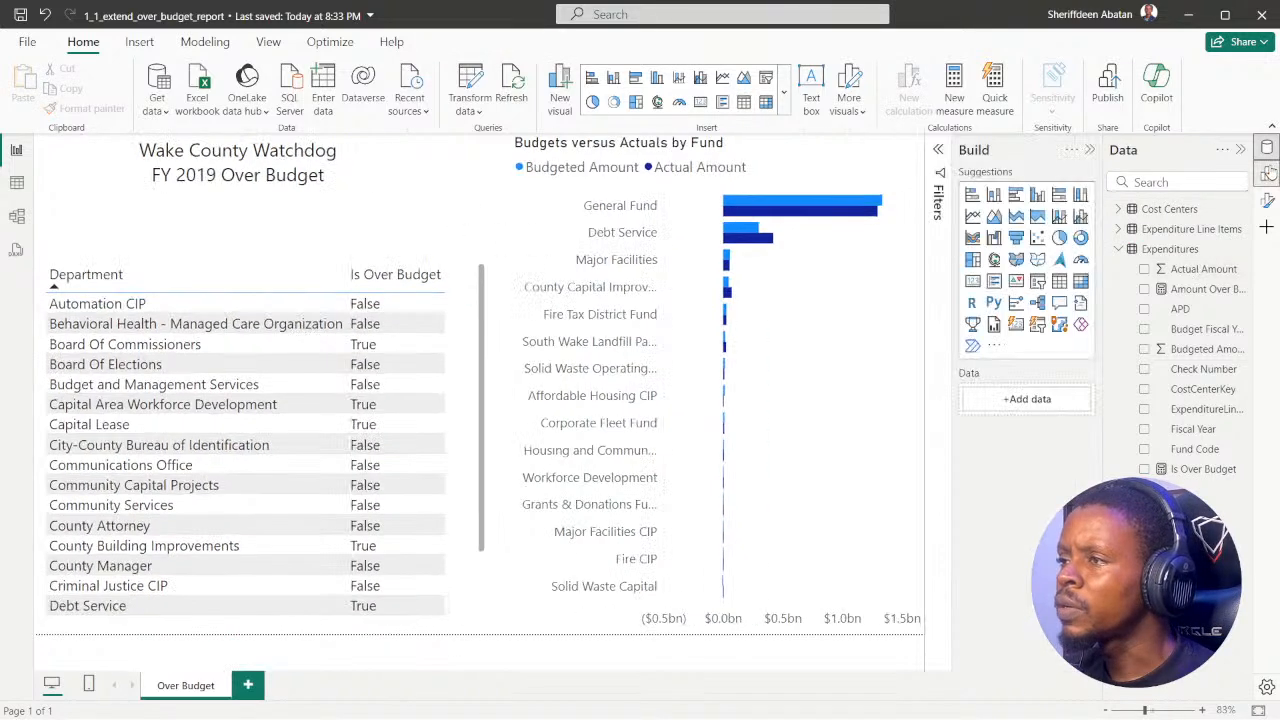
pyautogui.click(972, 281)
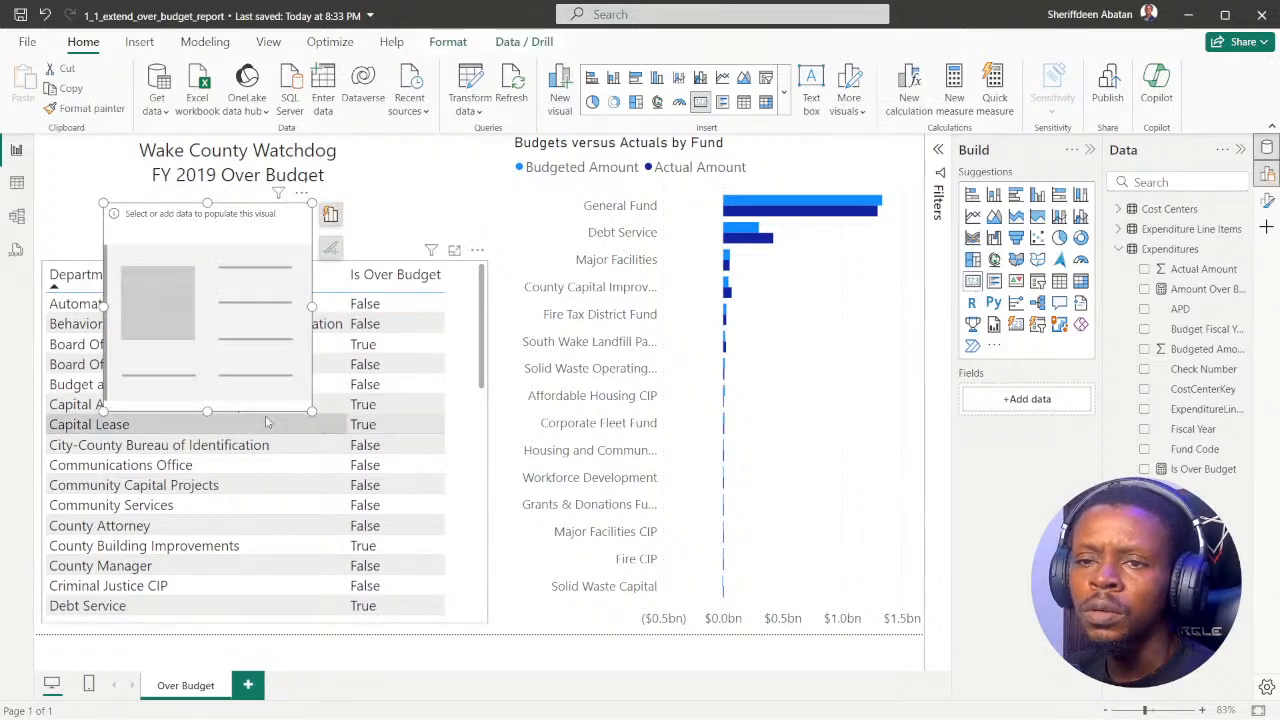
pyautogui.moveTo(207, 410); pyautogui.dragTo(207, 270)
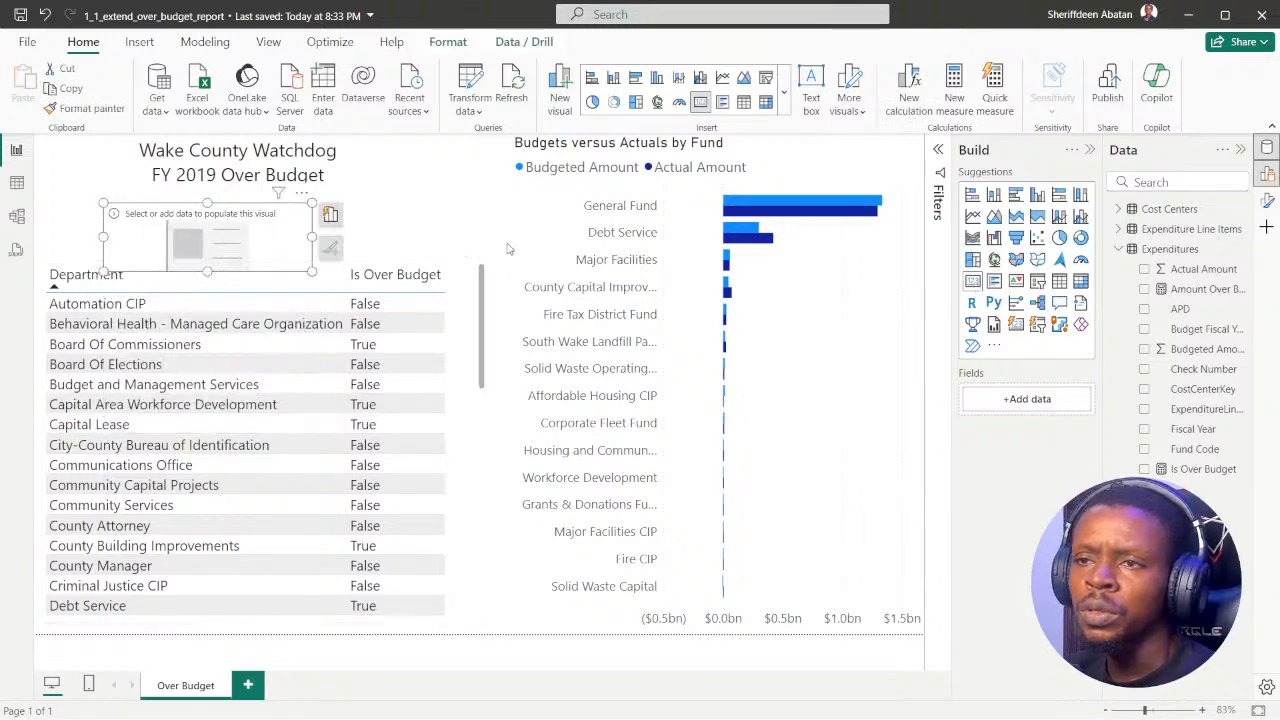
# Step: Collapse the Build and Data panes, and widen the empty card to about the Department table's width, ending just above the table
pyautogui.click(1090, 150)
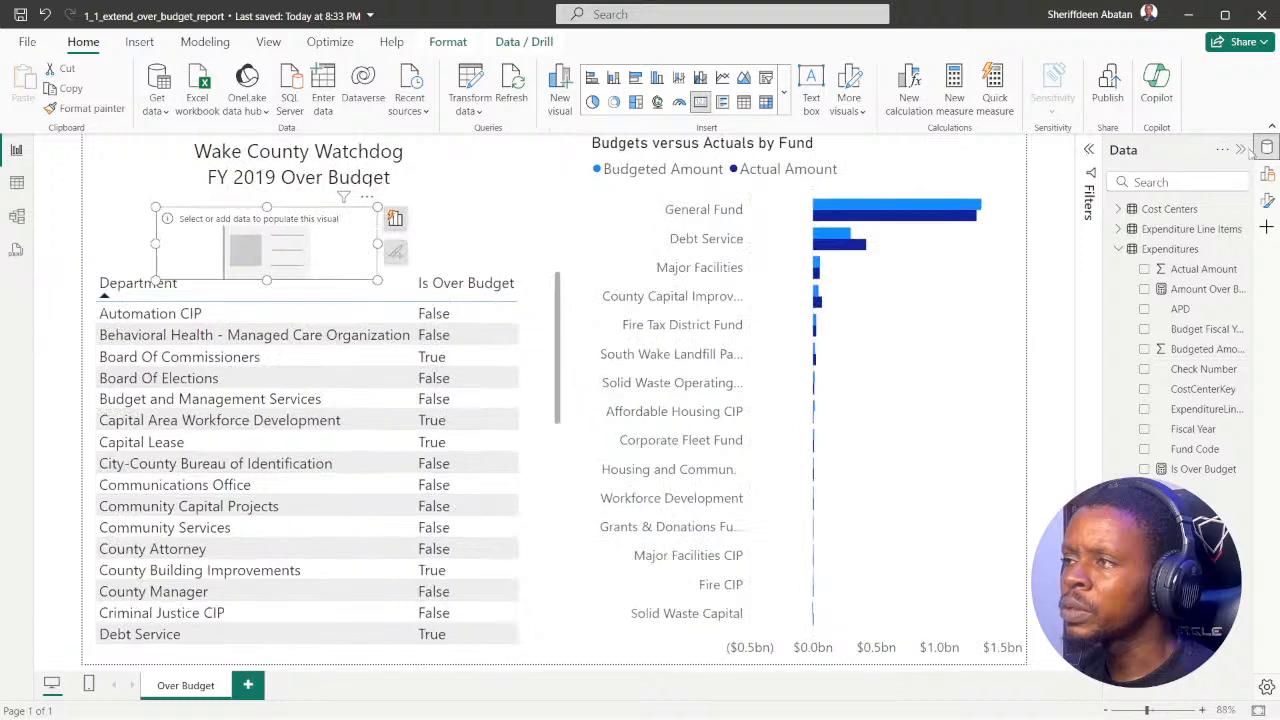
pyautogui.click(1240, 150)
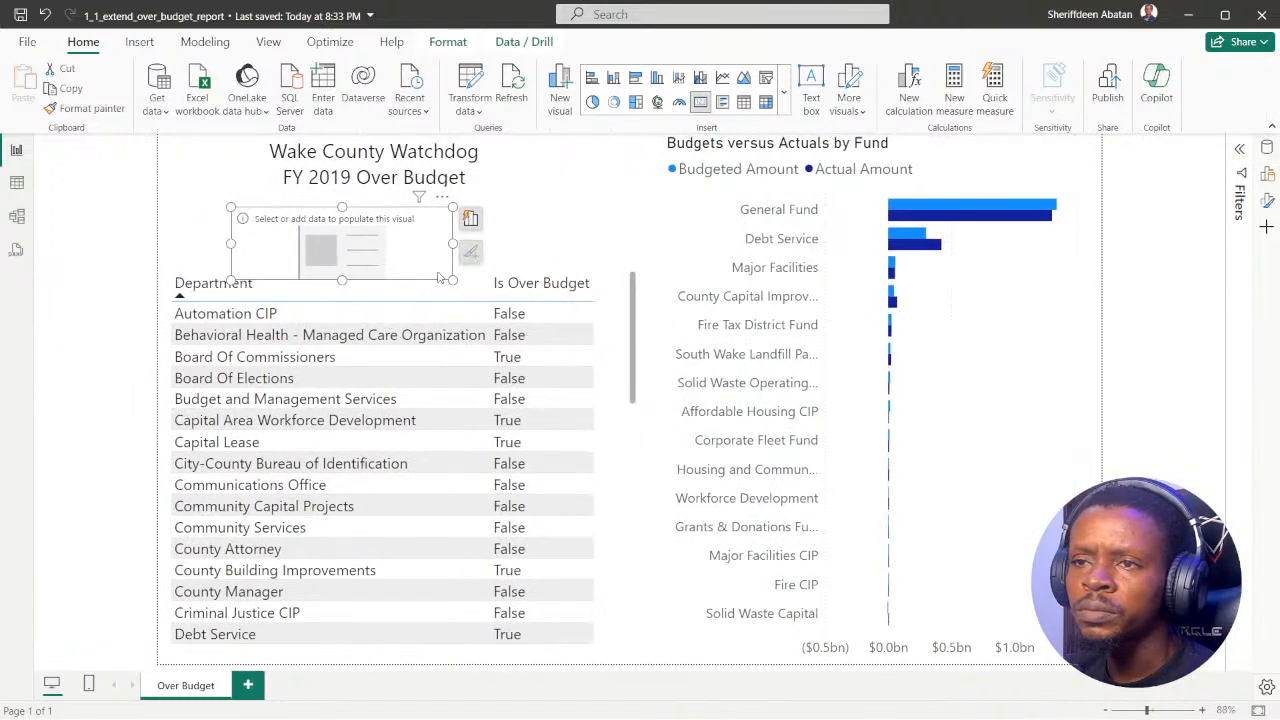
pyautogui.moveTo(453, 280); pyautogui.dragTo(557, 260)
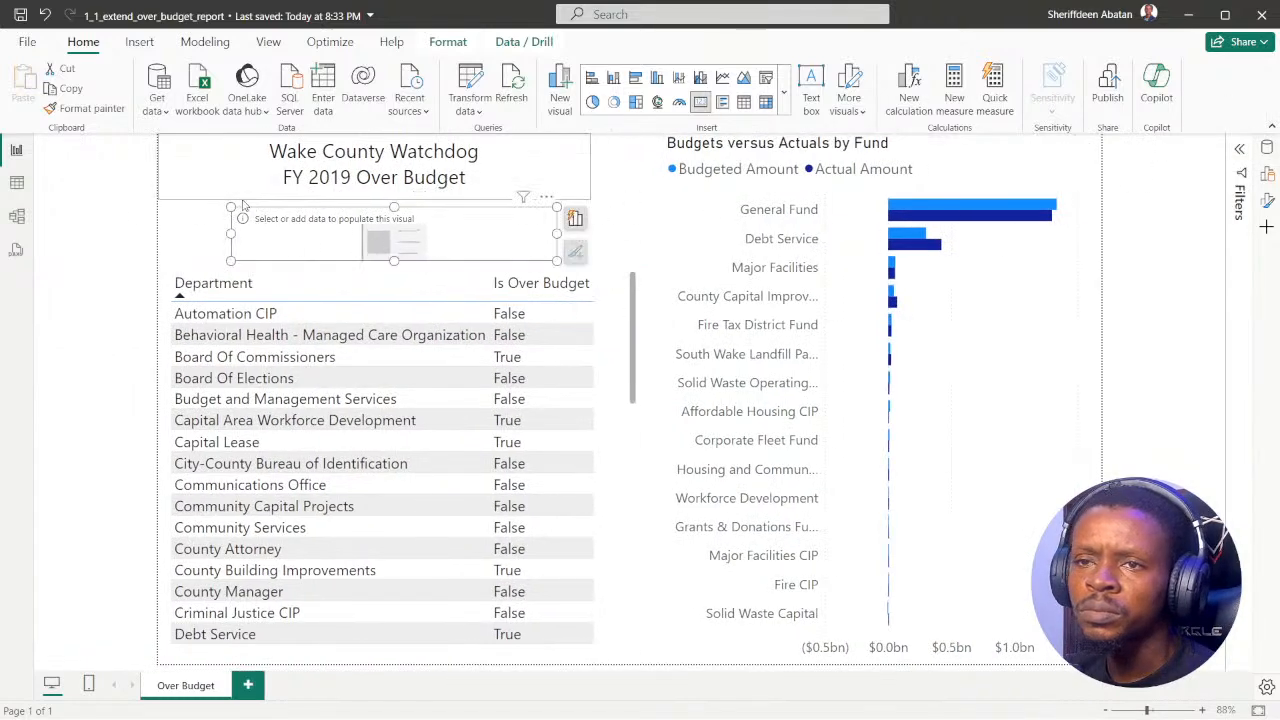
pyautogui.moveTo(230, 207); pyautogui.dragTo(166, 200)
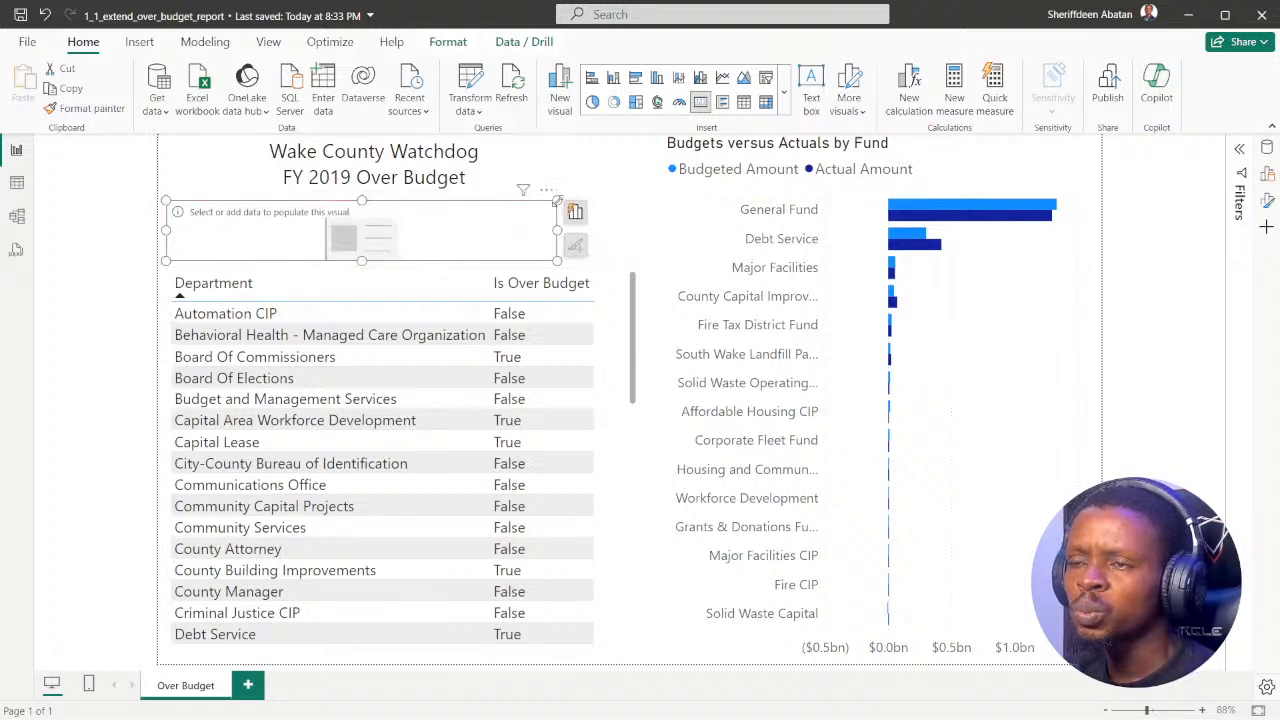
pyautogui.moveTo(557, 201); pyautogui.dragTo(645, 201)
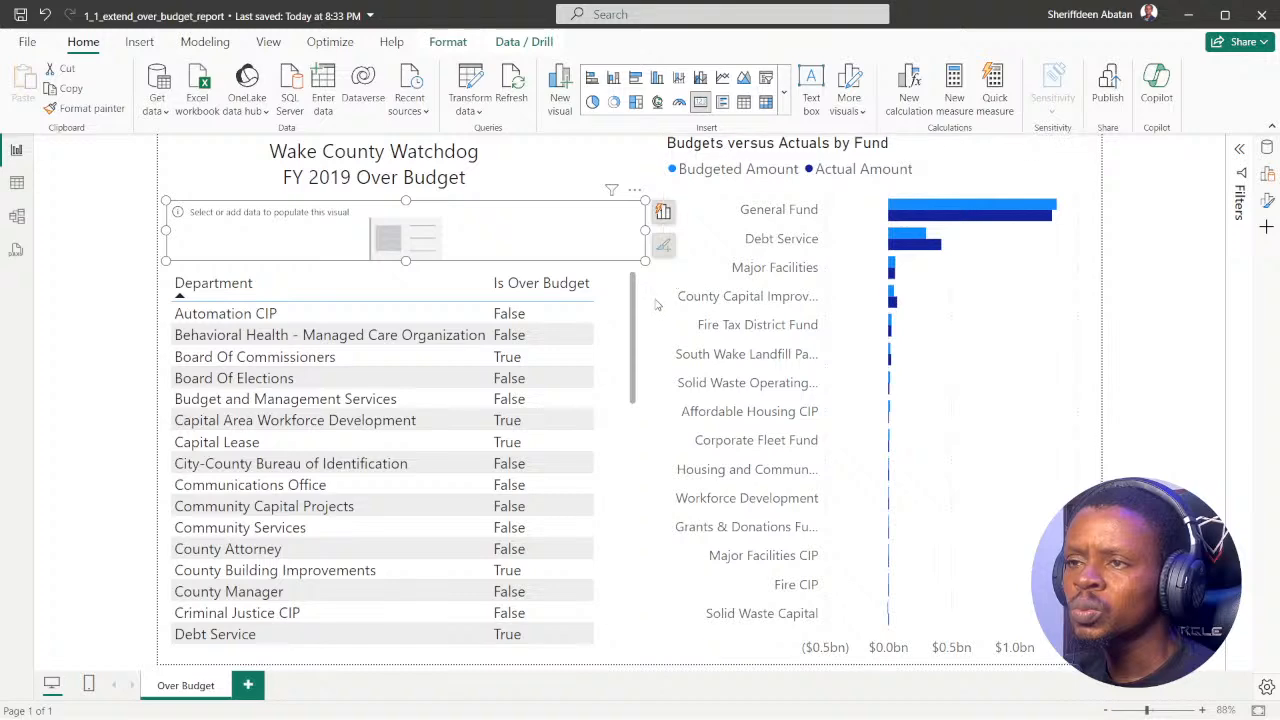
# Step: After rereading the card instruction in DataCamp, add Amount Over Budget to the empty card in Power BI, and heighten the card to fit its label
pyautogui.moveTo(650, 706)
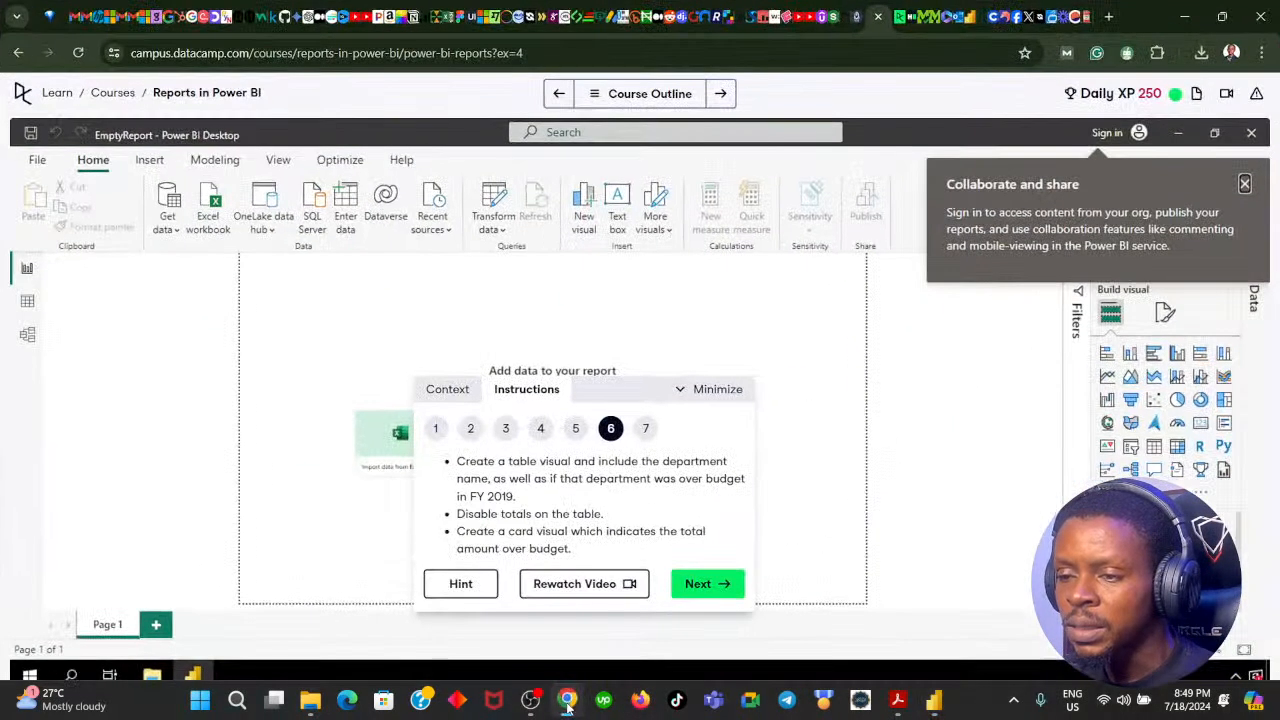
pyautogui.click(567, 710)
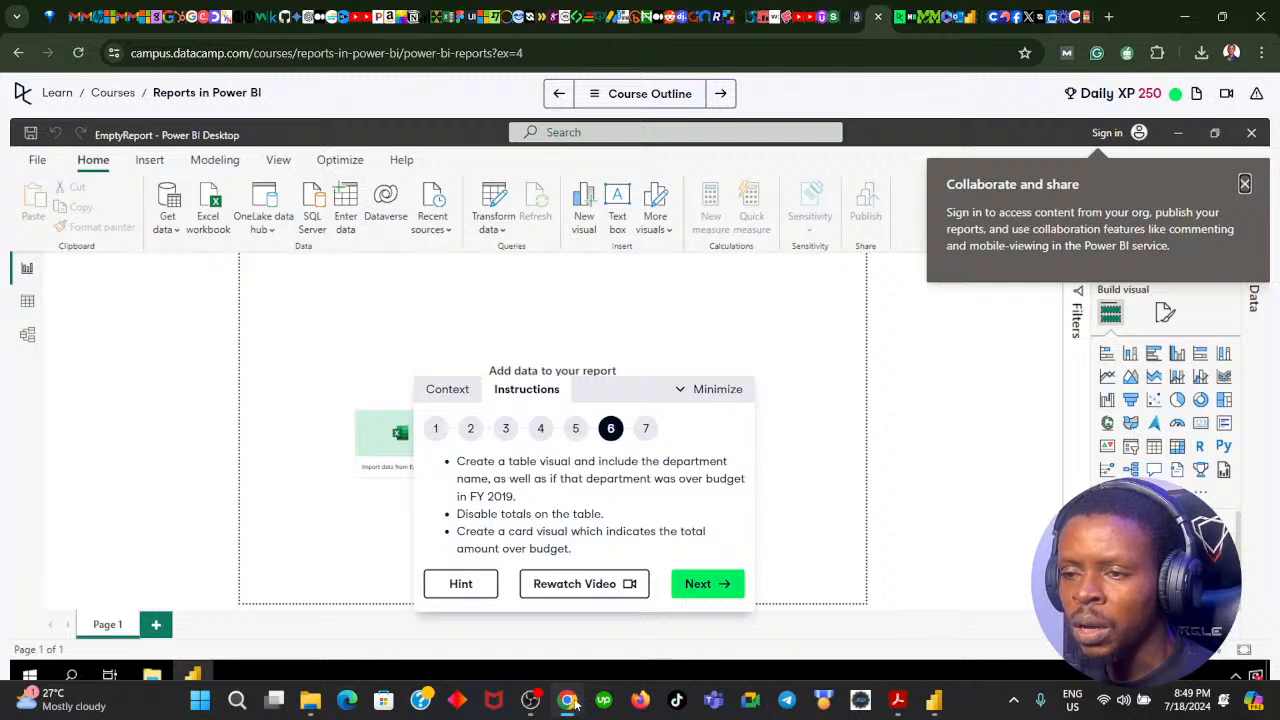
pyautogui.click(567, 702)
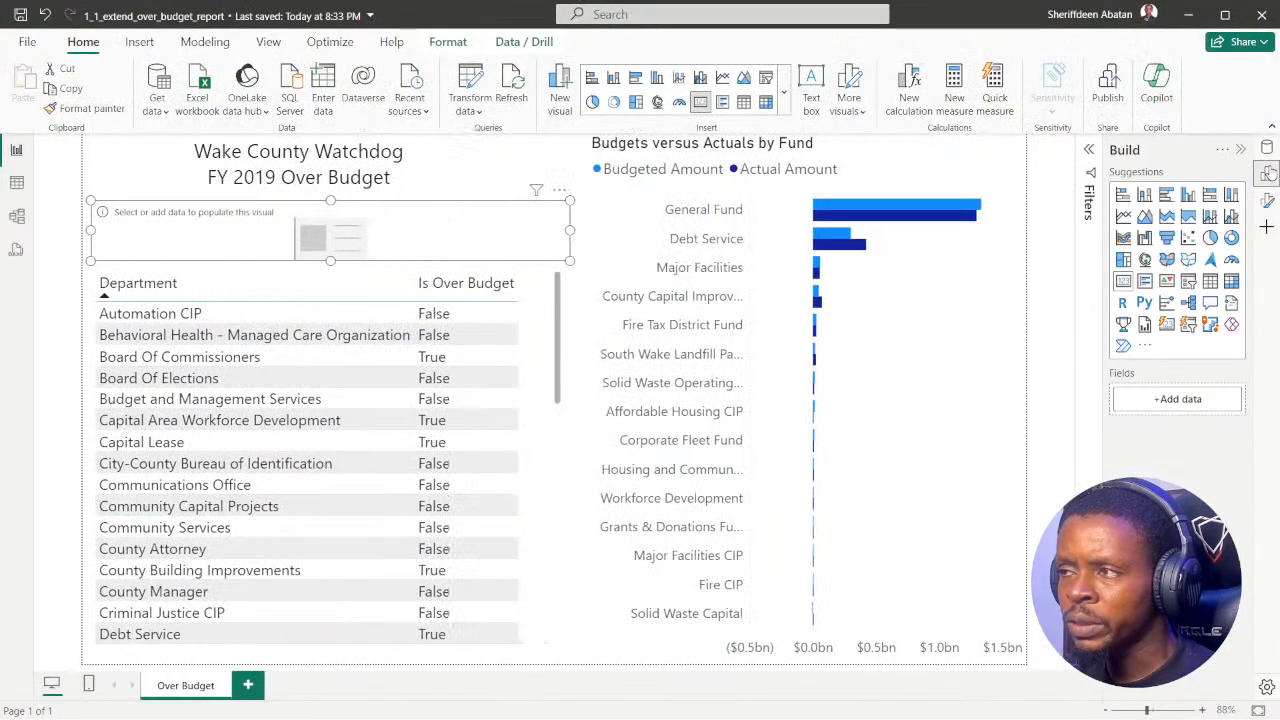
pyautogui.click(1267, 147)
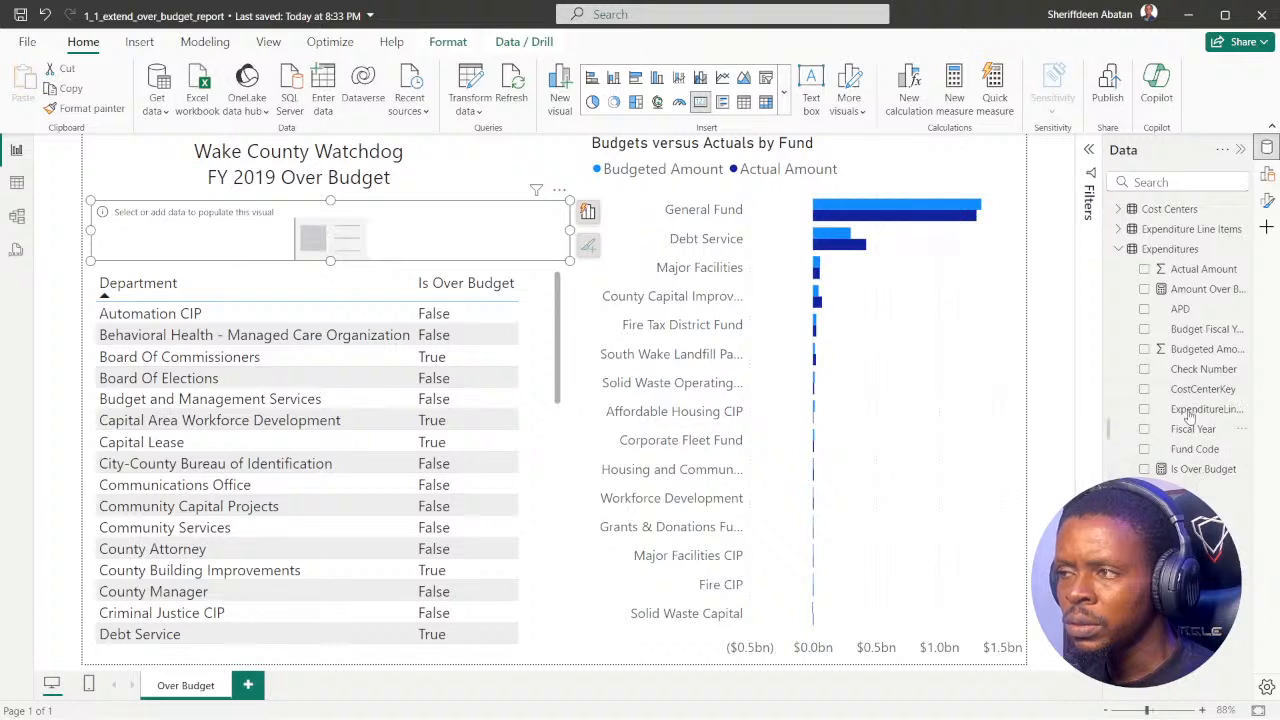
pyautogui.click(1144, 290)
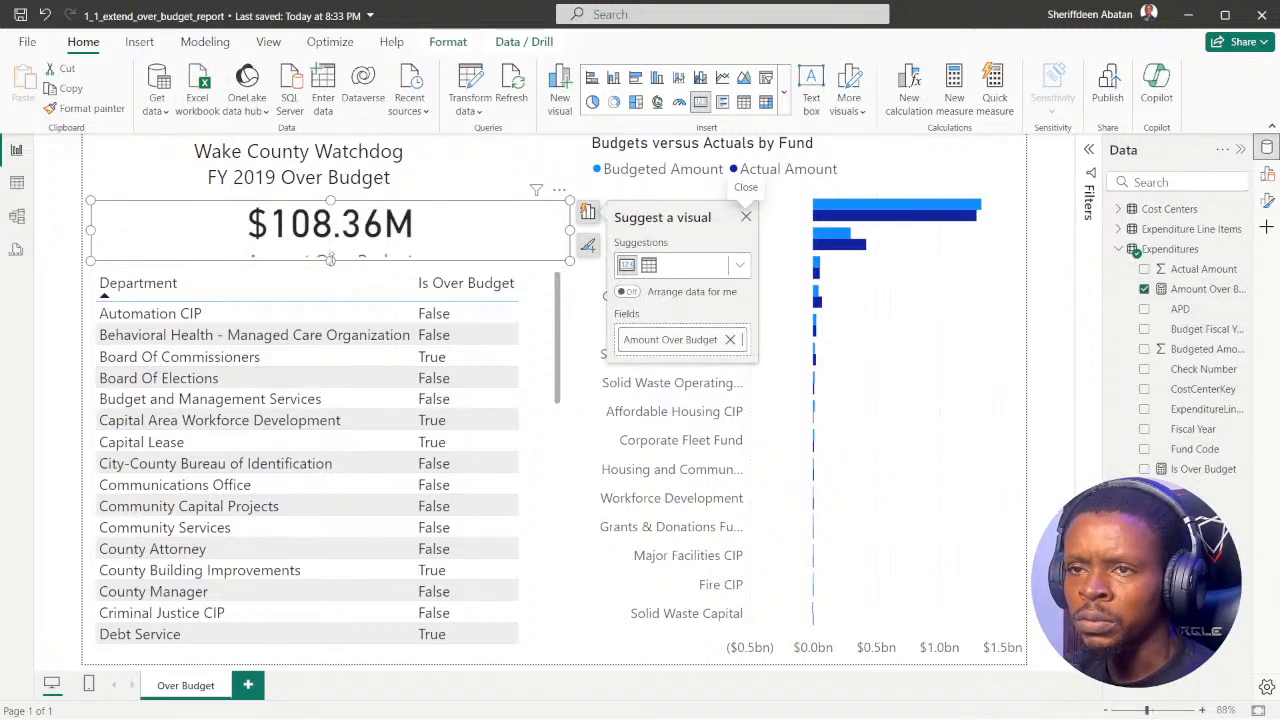
pyautogui.moveTo(330, 260); pyautogui.dragTo(330, 278)
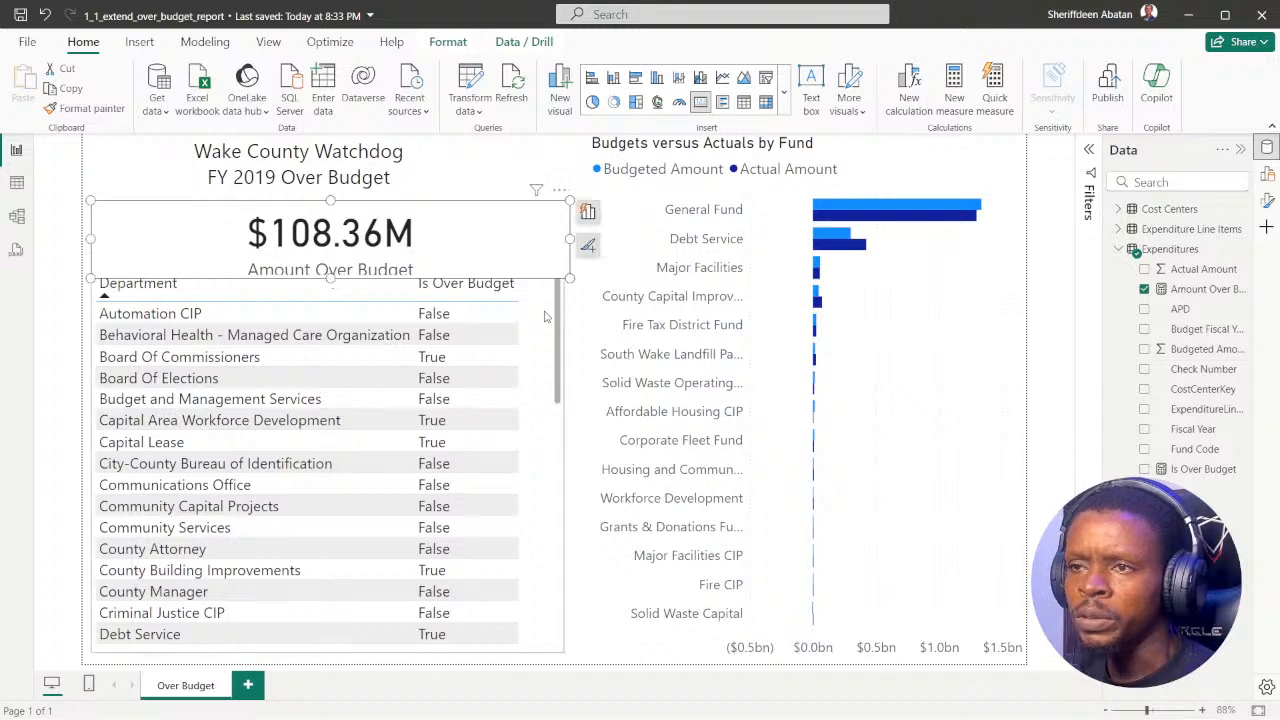
pyautogui.click(584, 326)
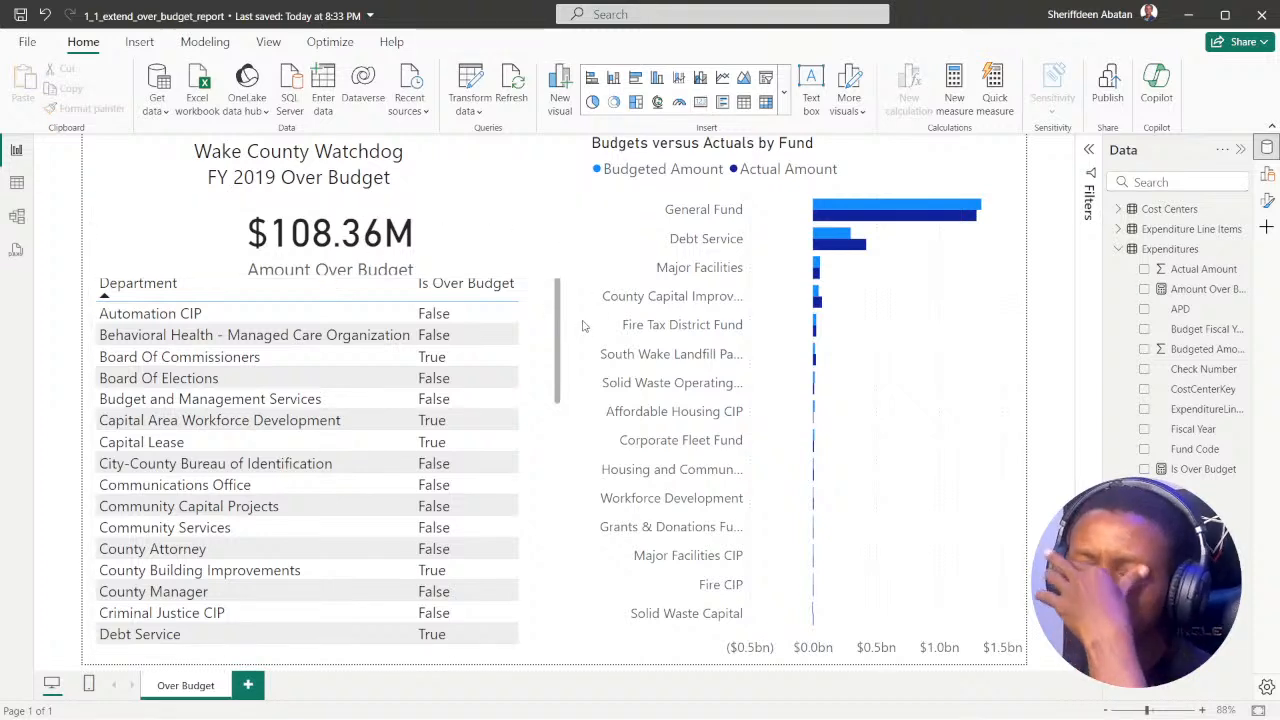
# Step: Examine the Expenditures table's rows and fields in the table view, and return to the Over Budget report page
pyautogui.click(566, 701)
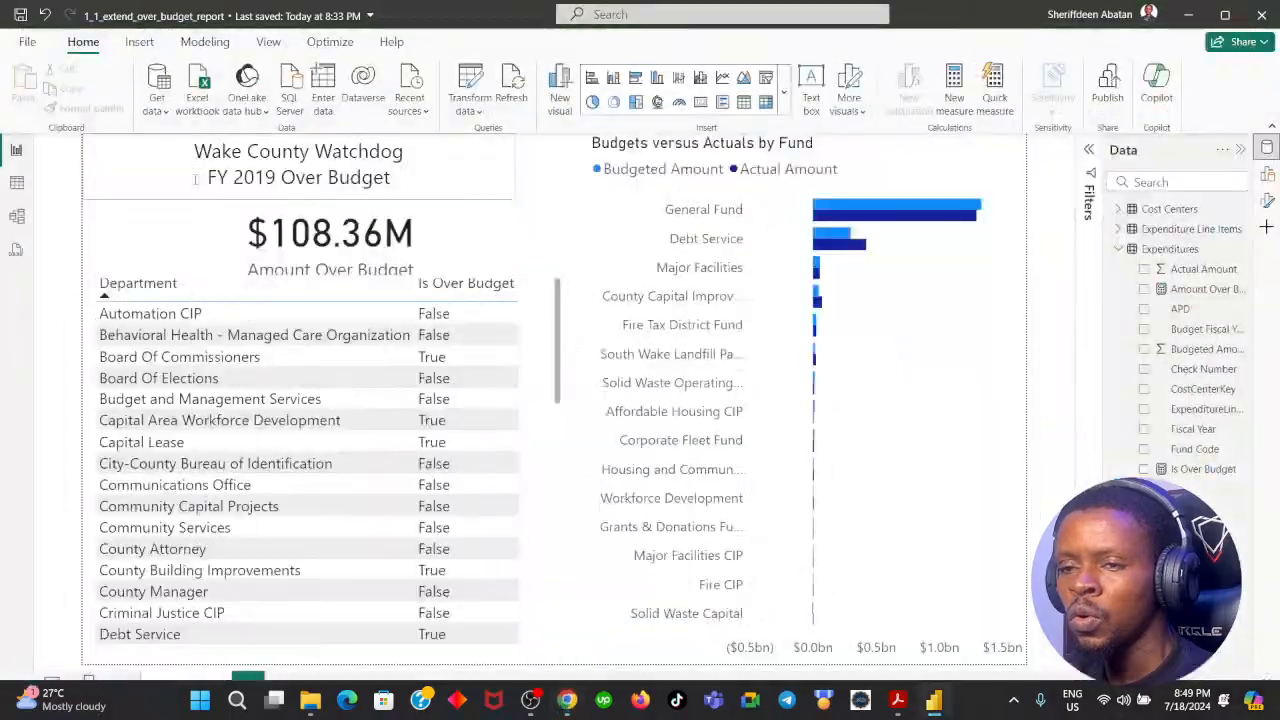
pyautogui.click(16, 182)
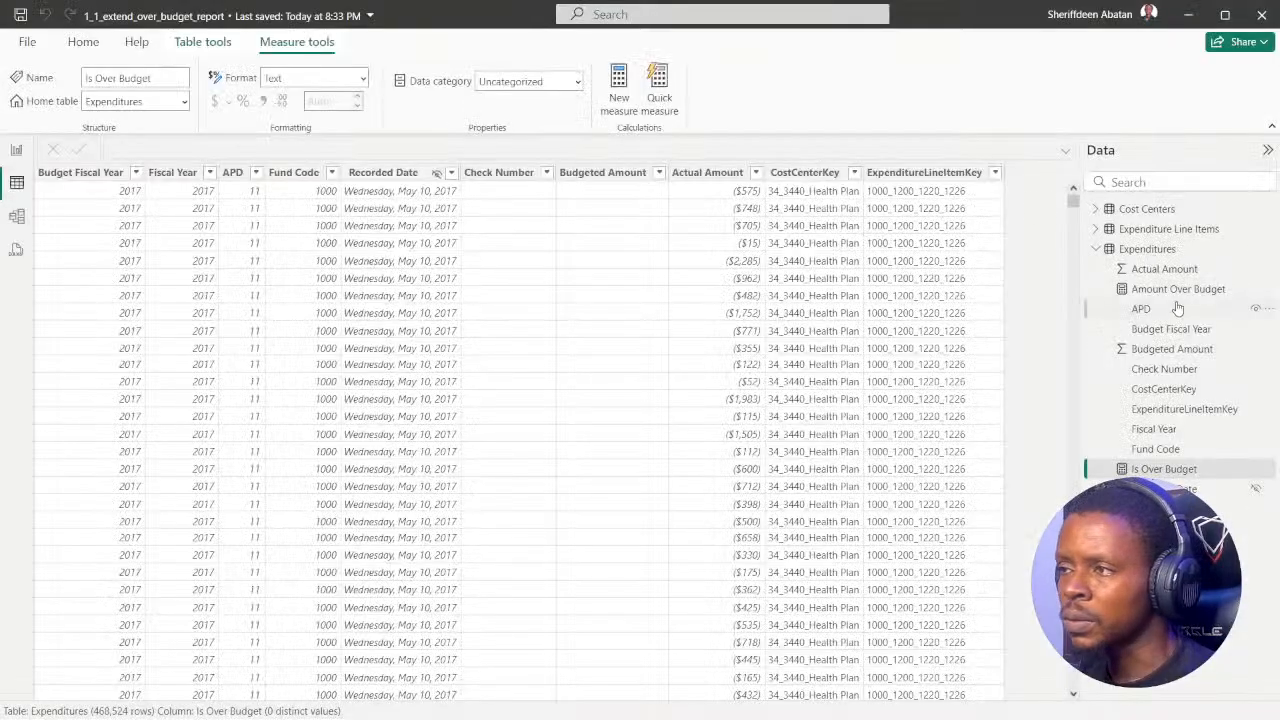
pyautogui.click(1140, 249)
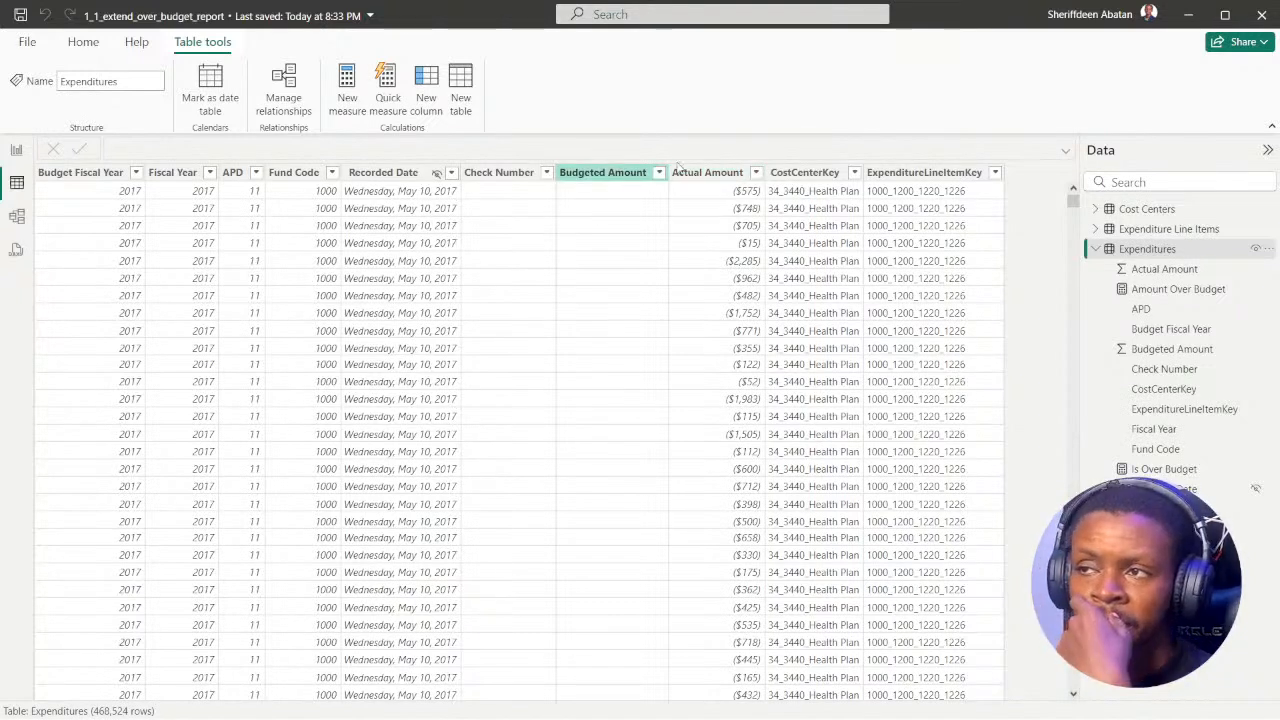
pyautogui.click(16, 149)
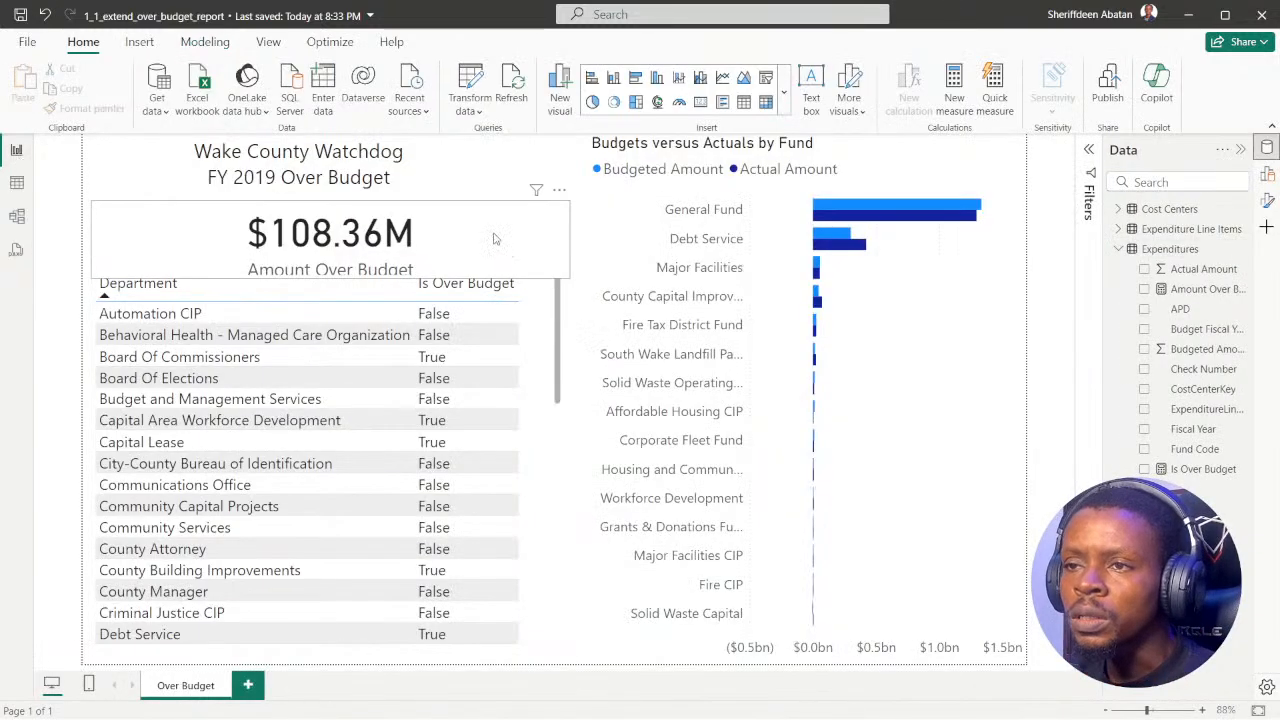
# Step: Narrow the Amount Over Budget card toward the report title's width, and reduce its height toward the Department table's upper edge
pyautogui.click(543, 254)
pyautogui.moveTo(572, 281); pyautogui.dragTo(525, 267)
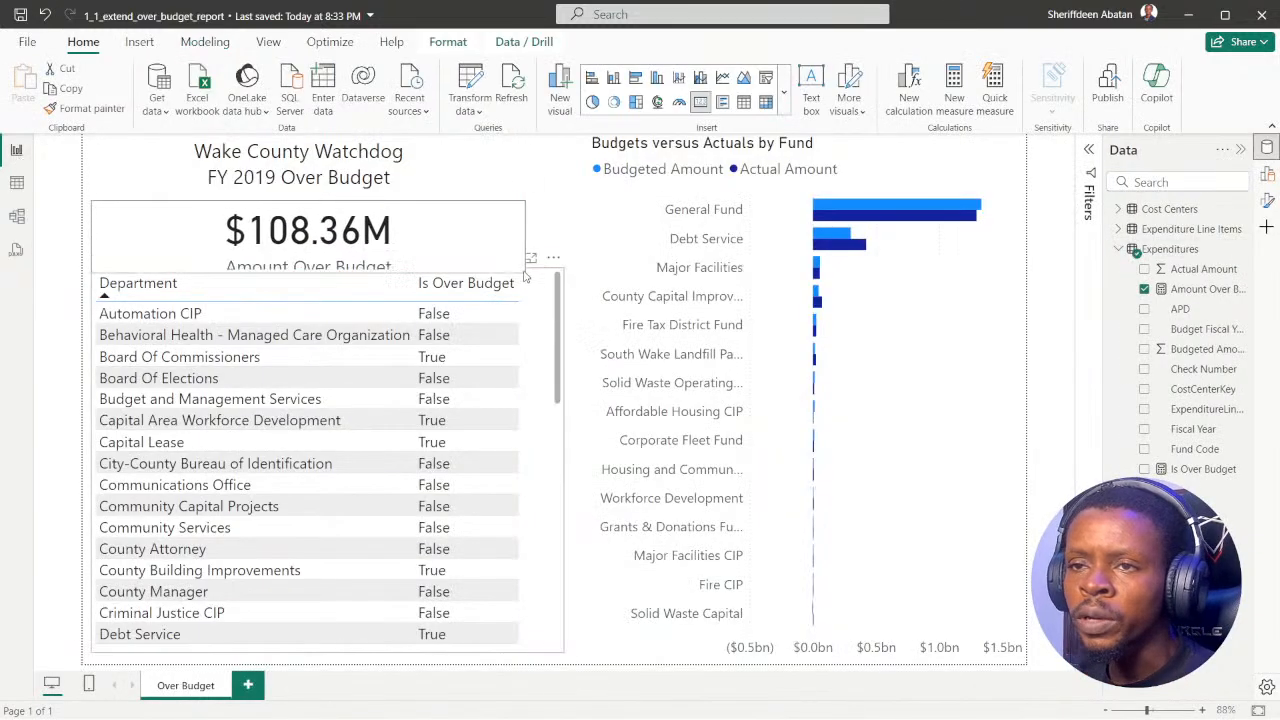
pyautogui.click(402, 172)
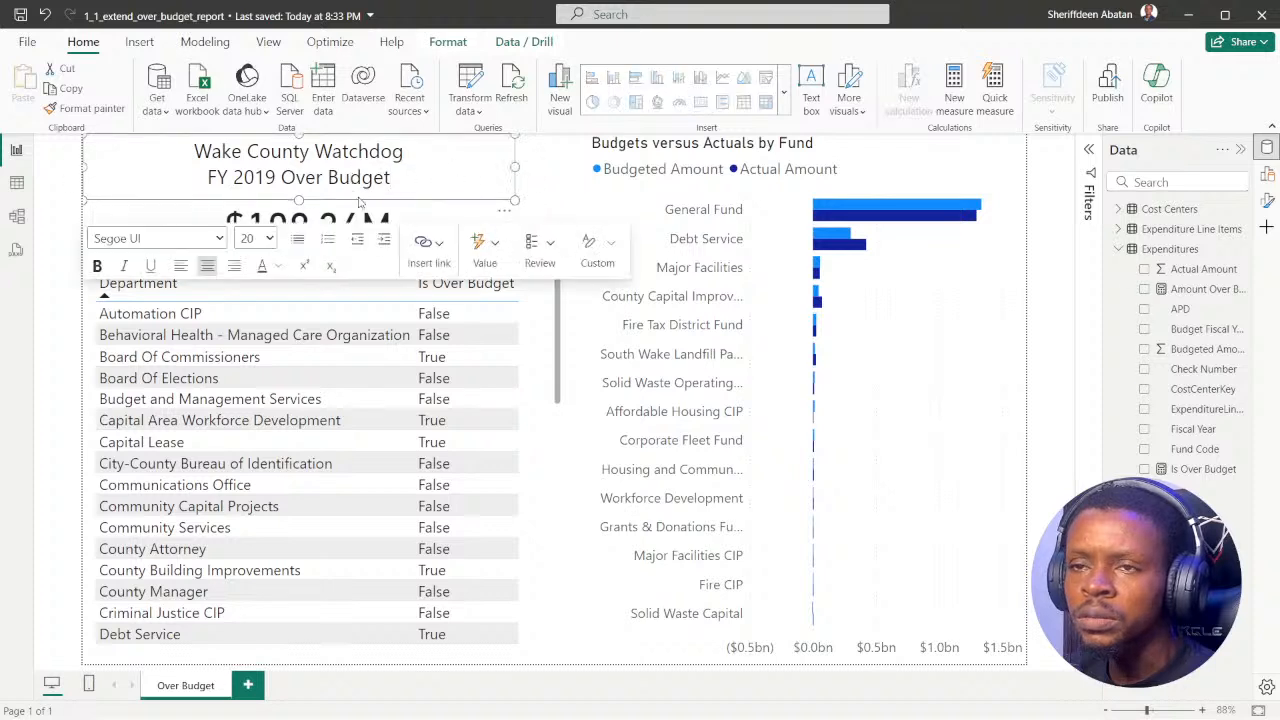
pyautogui.moveTo(299, 200)
pyautogui.mouseDown()
pyautogui.moveTo(305, 190)
pyautogui.moveTo(306, 202)
pyautogui.mouseUp()
pyautogui.click(593, 340)
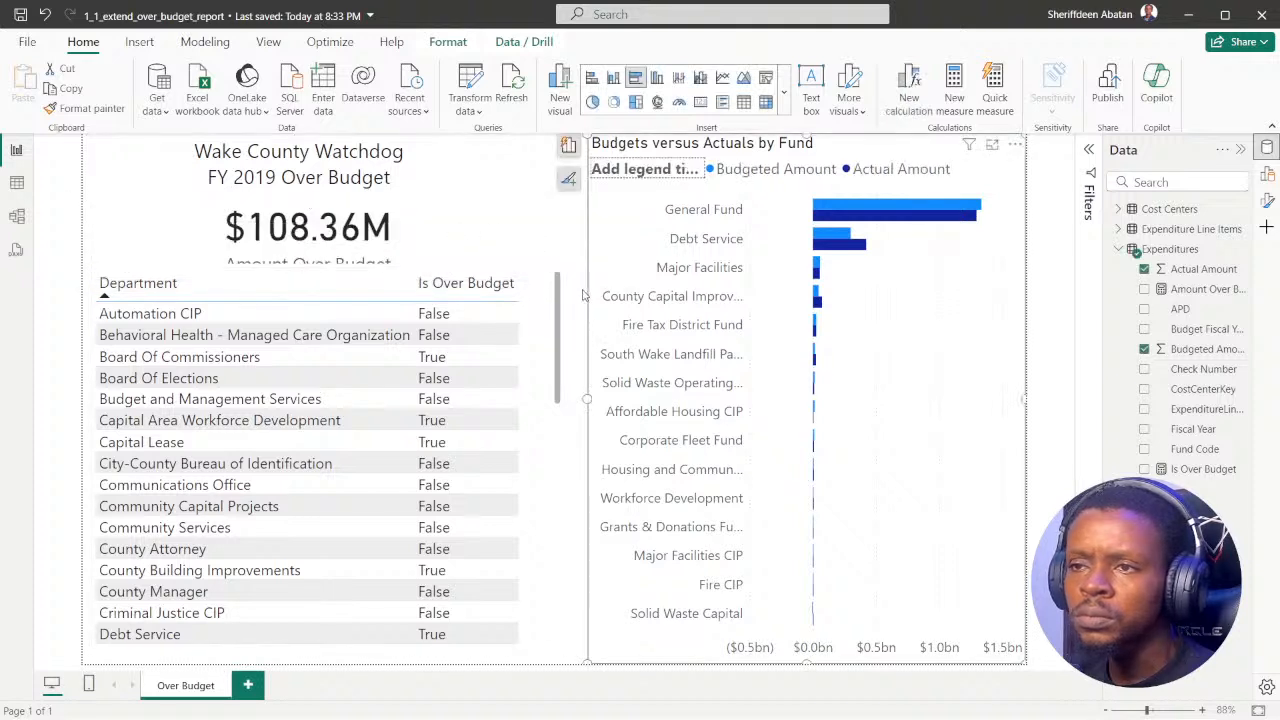
# Step: Lower the Department table's upper edge, extend the Amount Over Budget card downward to fit its label, and narrow the card
pyautogui.click(552, 290)
pyautogui.moveTo(560, 268); pyautogui.dragTo(558, 302)
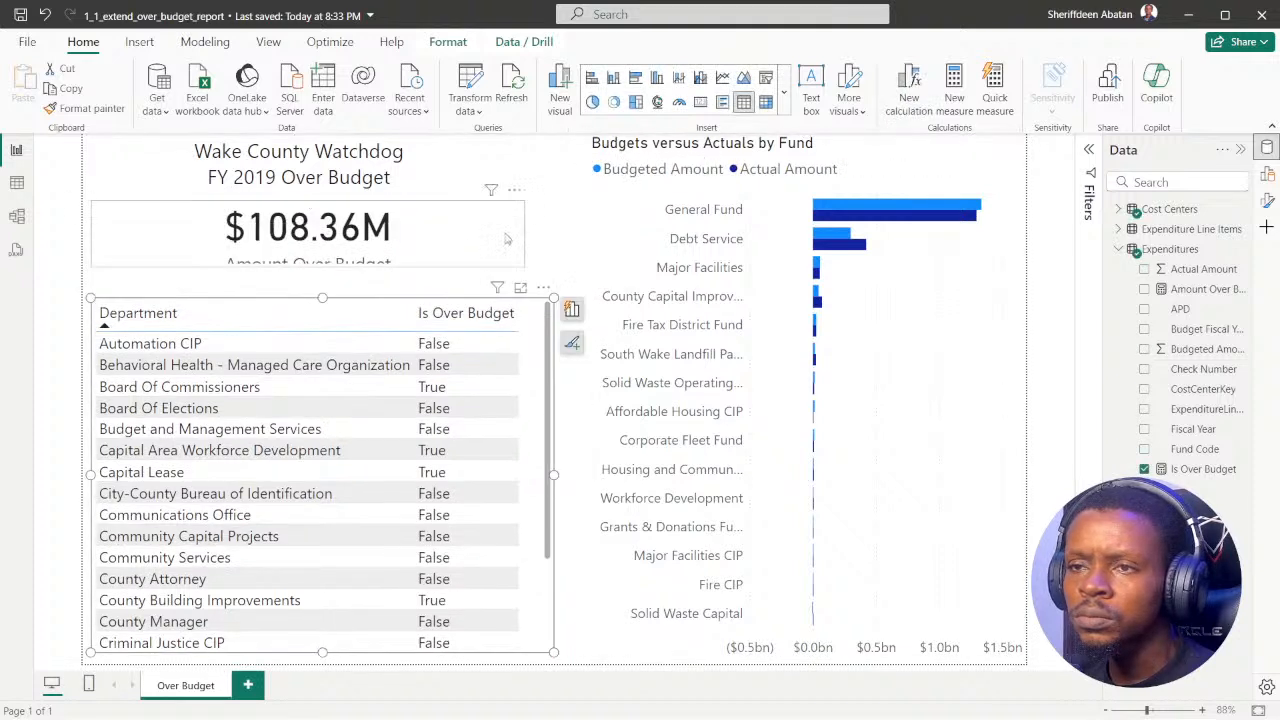
pyautogui.click(508, 238)
pyautogui.moveTo(309, 268); pyautogui.dragTo(312, 285)
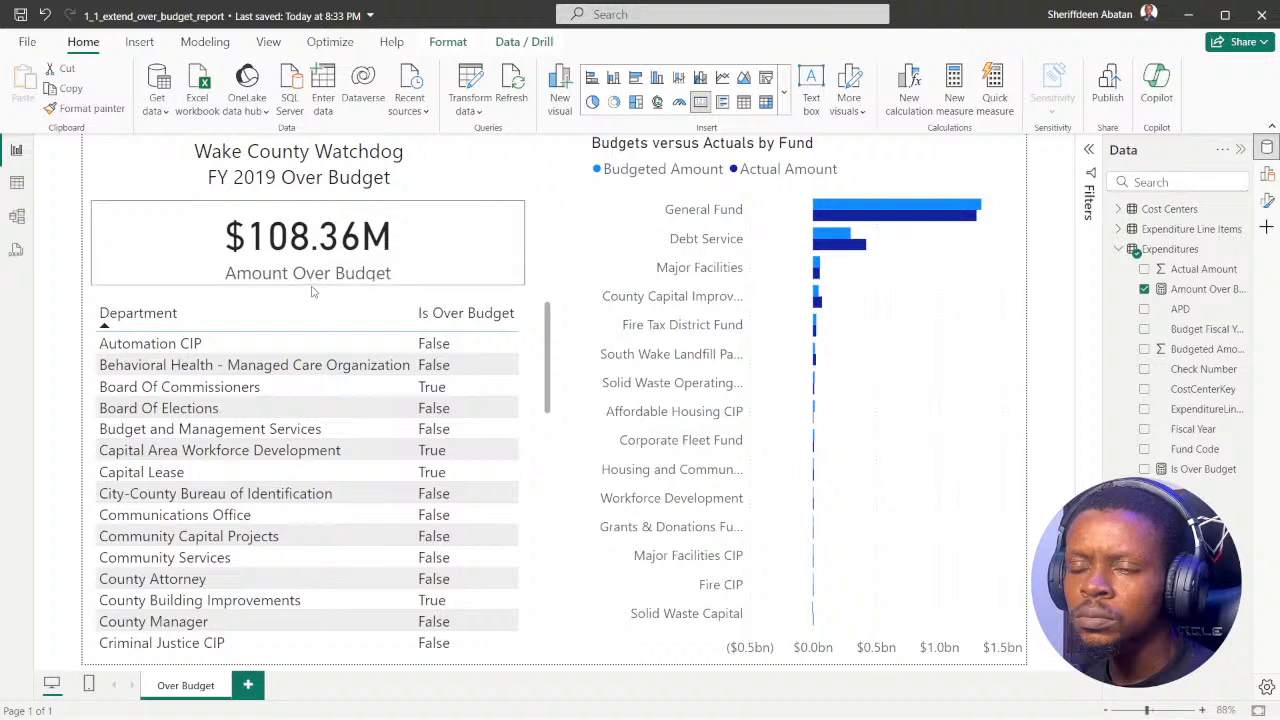
pyautogui.moveTo(525, 250); pyautogui.dragTo(446, 251)
pyautogui.click(575, 363)
# Step: Switch to DataCamp, advance to instruction 7, and submit $108.36M as the fiscal year 2019 over-budget amount after checking the report's card
pyautogui.moveTo(602, 716)
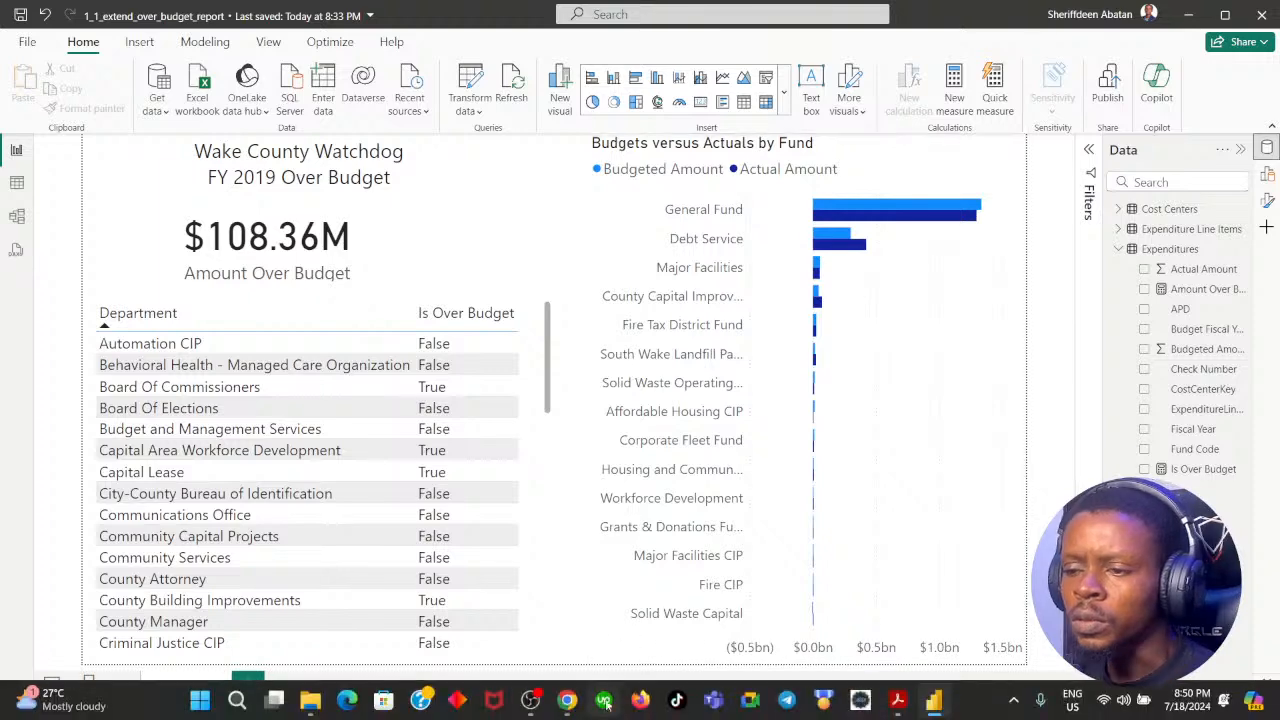
pyautogui.click(567, 701)
pyautogui.click(705, 575)
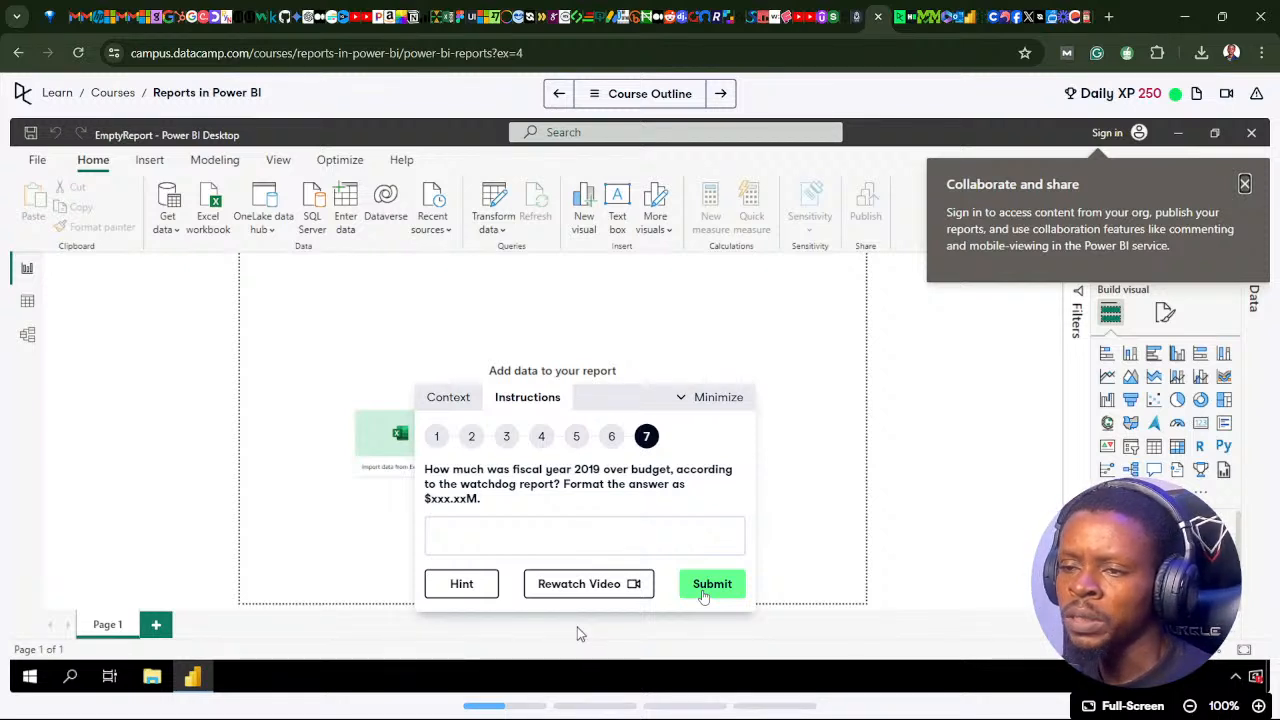
pyautogui.moveTo(640, 718)
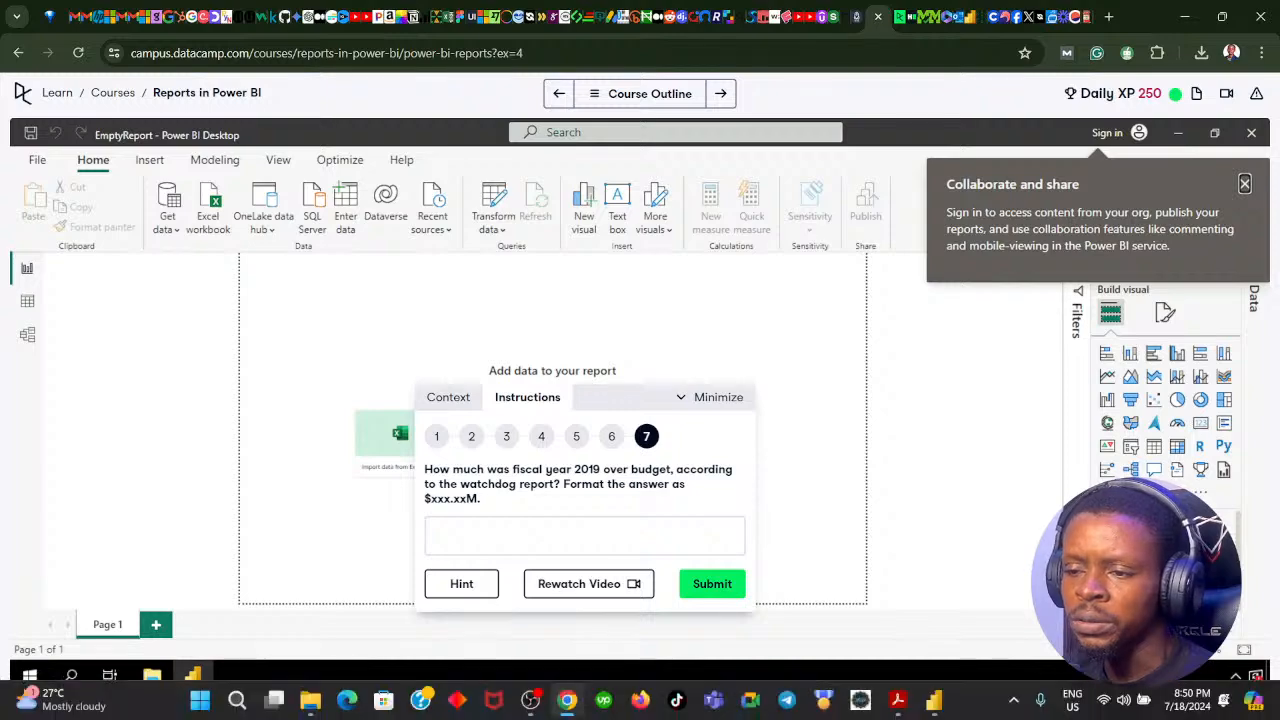
pyautogui.click(568, 700)
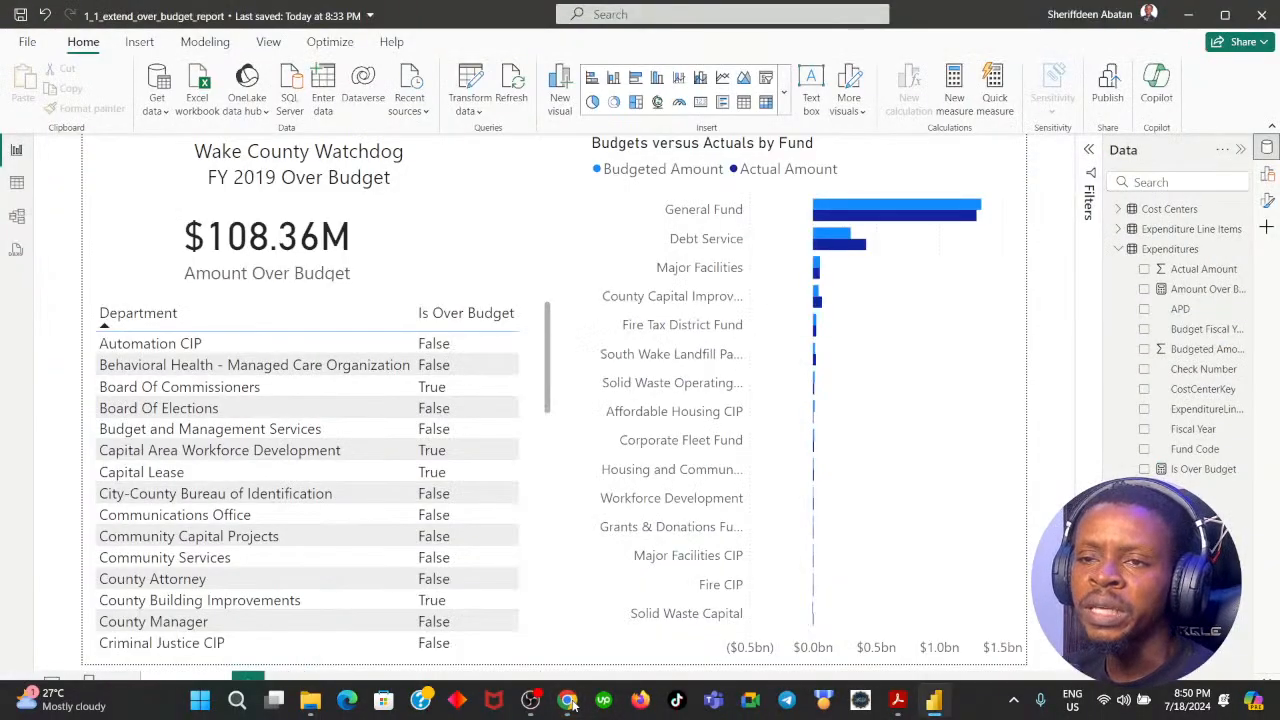
pyautogui.click(568, 703)
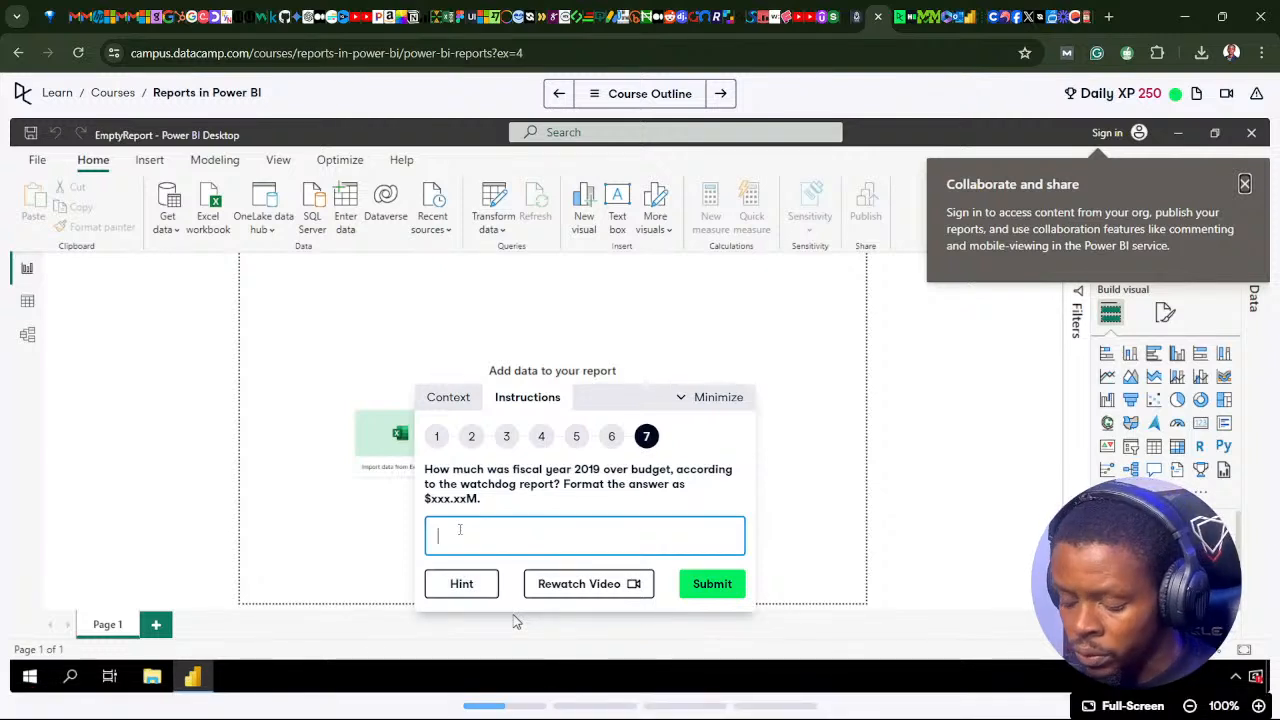
pyautogui.write('$')
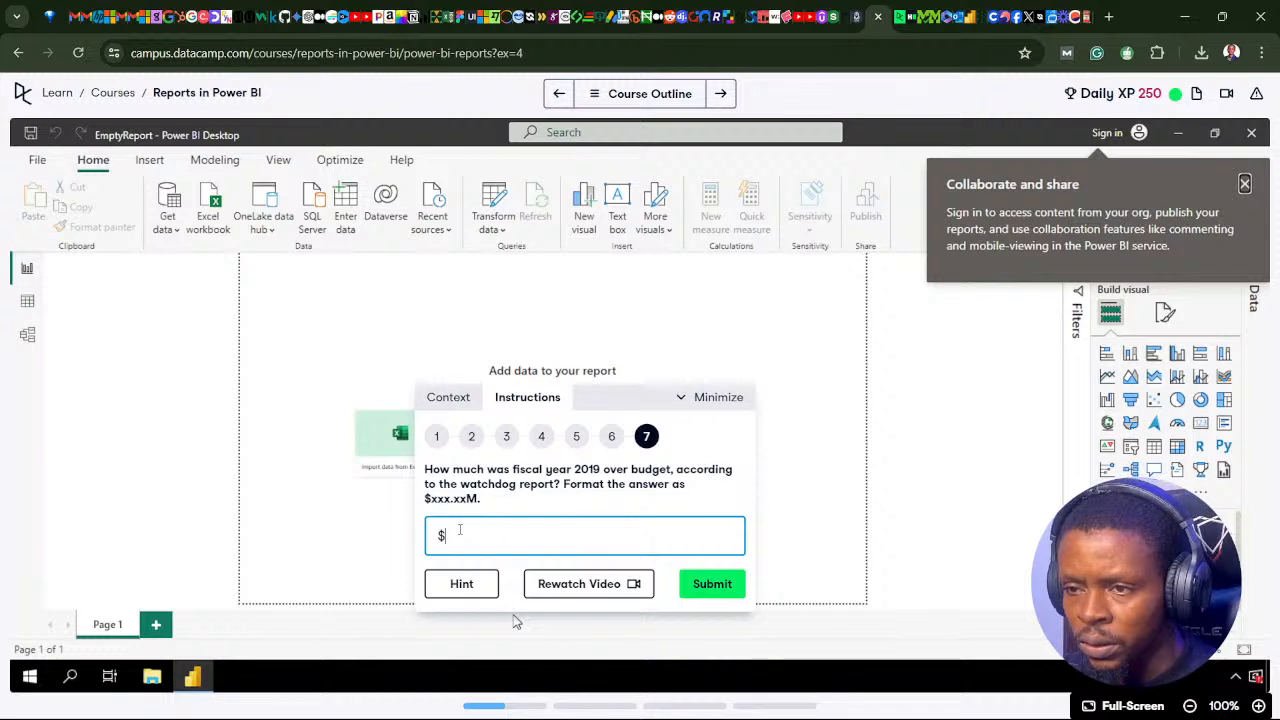
pyautogui.write('108.36M')
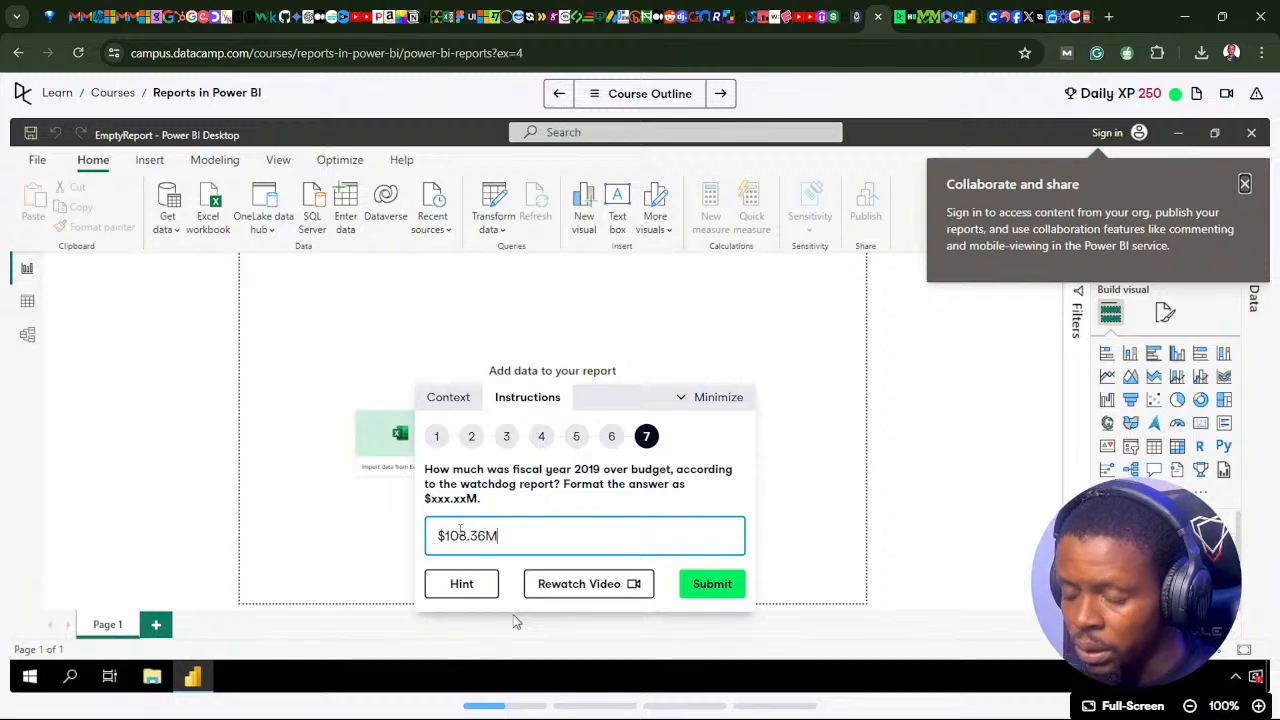
pyautogui.click(720, 592)
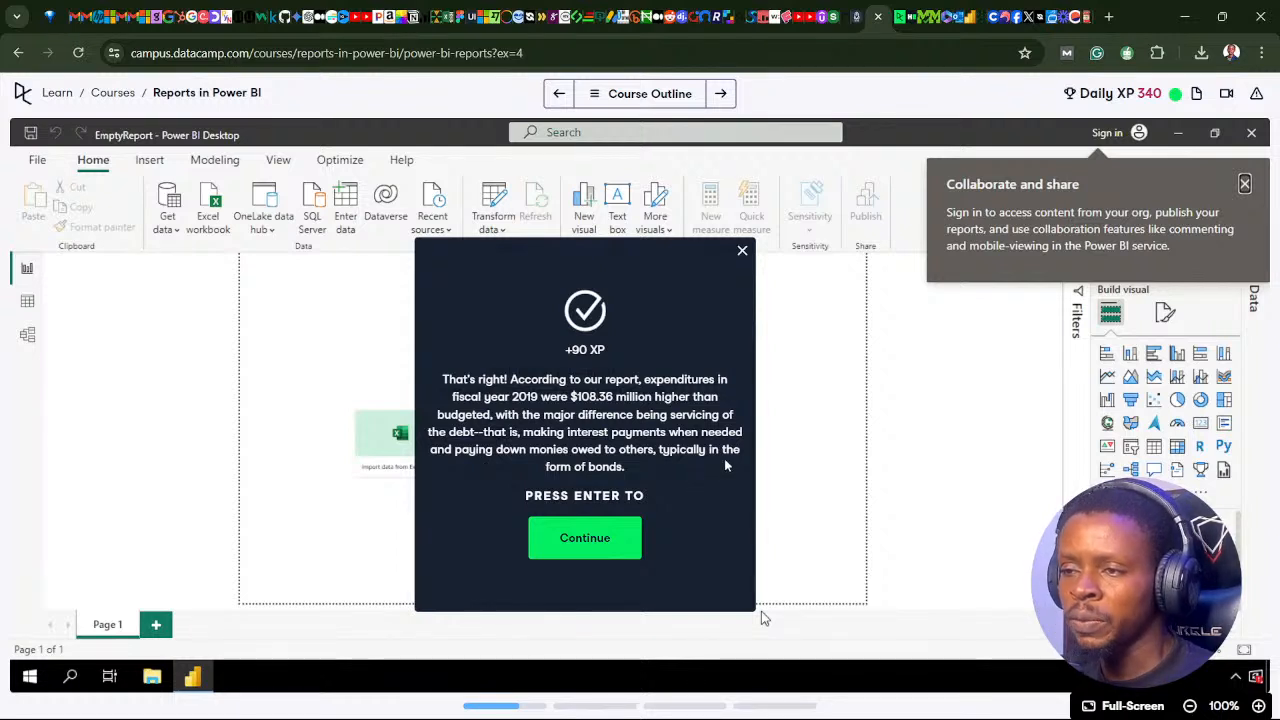
# Step: Continue to the Create drill-through pages exercise, move its instruction box to the middle of the workspace, and check the course outline
pyautogui.click(600, 548)
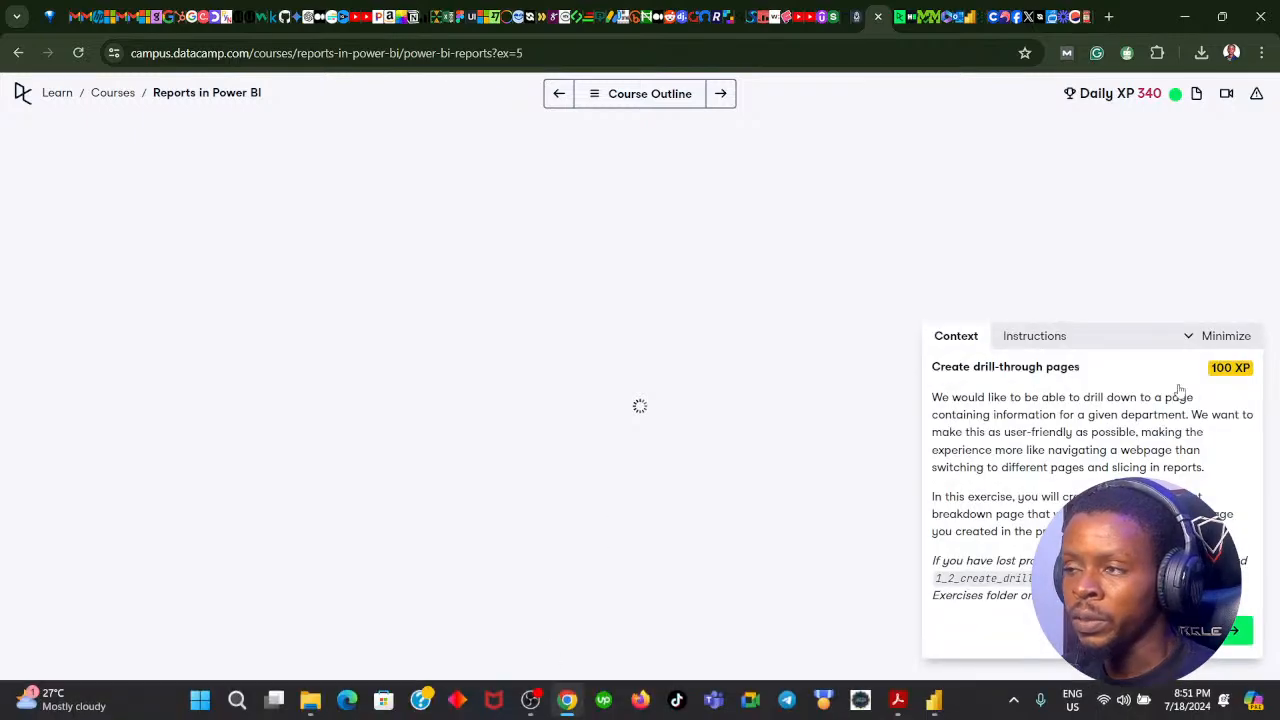
pyautogui.moveTo(1108, 345); pyautogui.dragTo(647, 281)
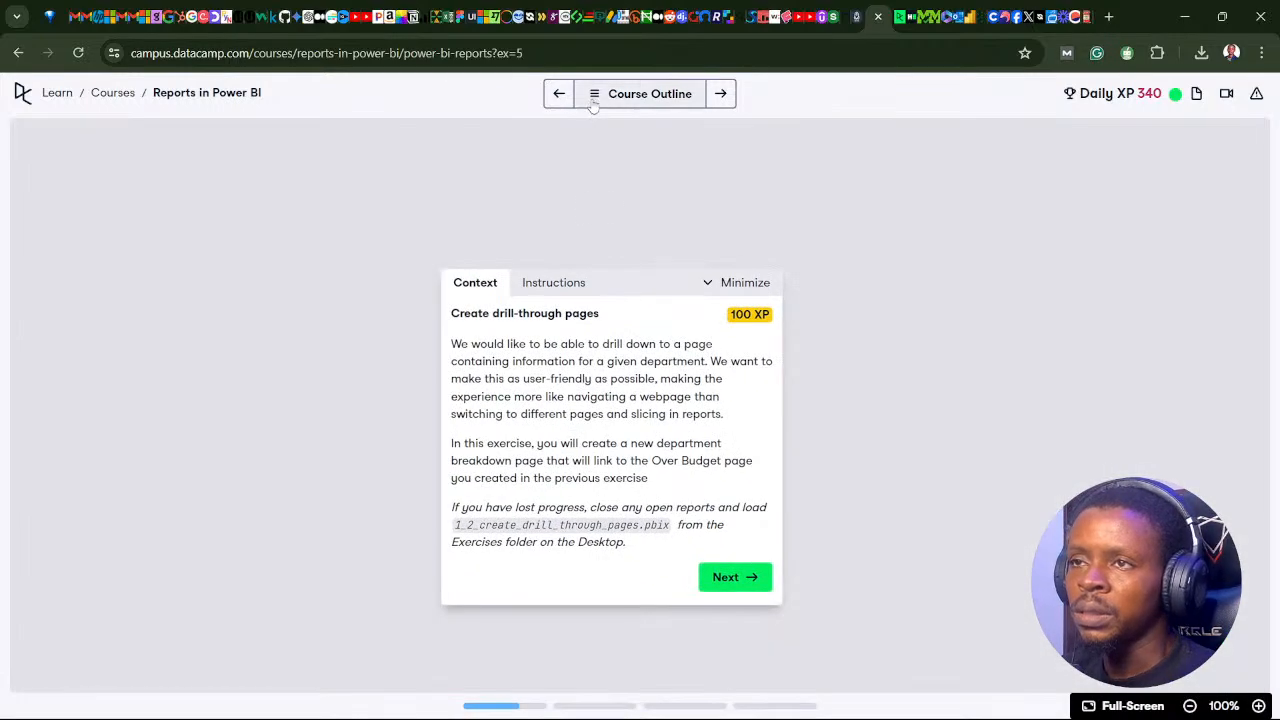
pyautogui.click(593, 100)
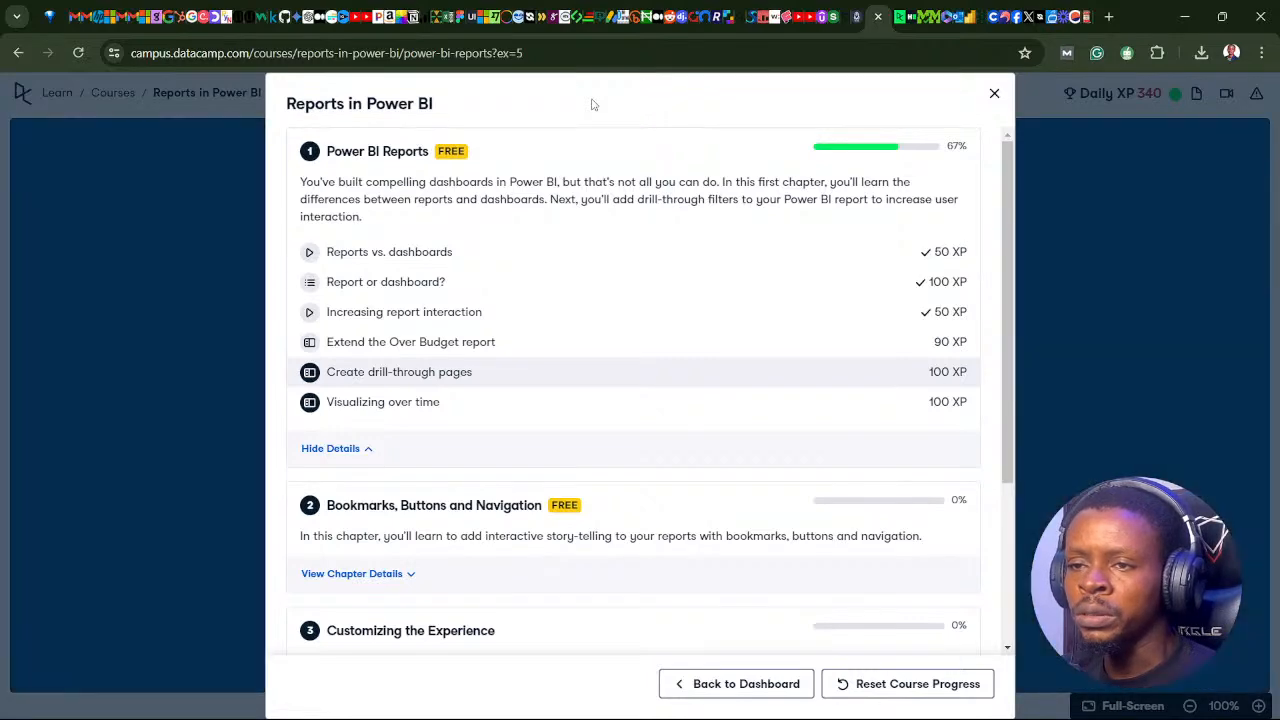
pyautogui.click(995, 96)
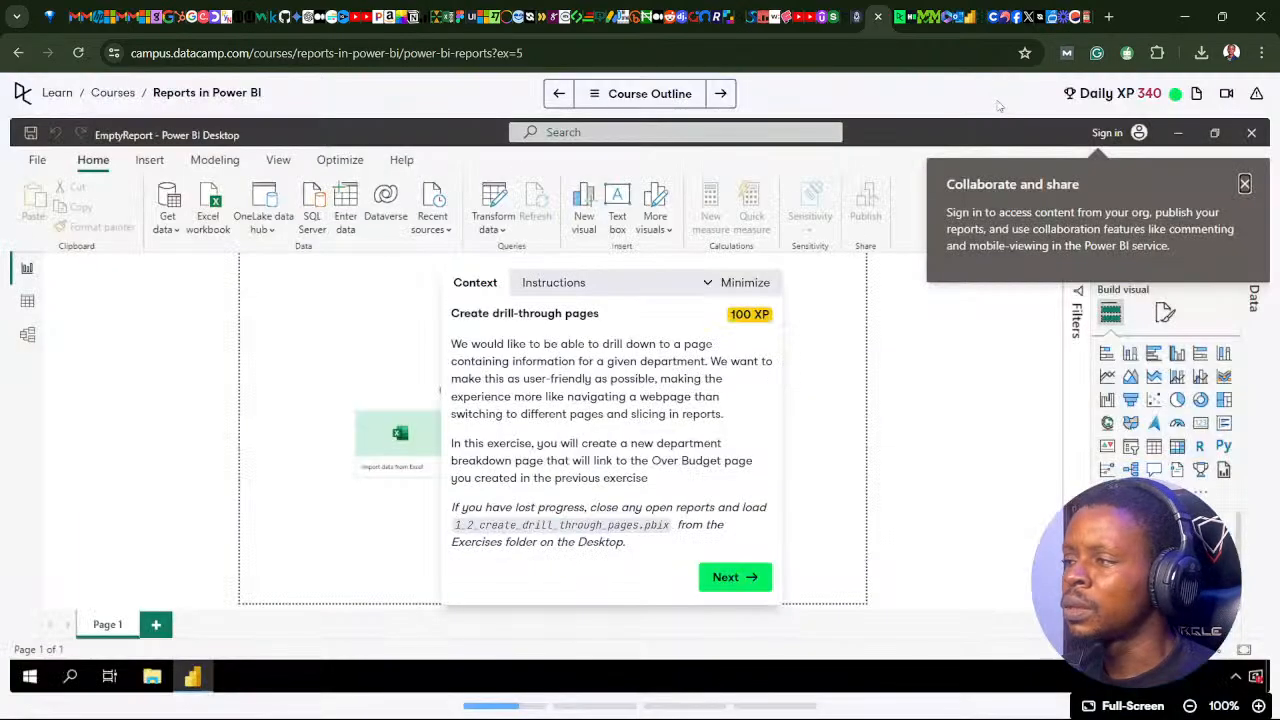
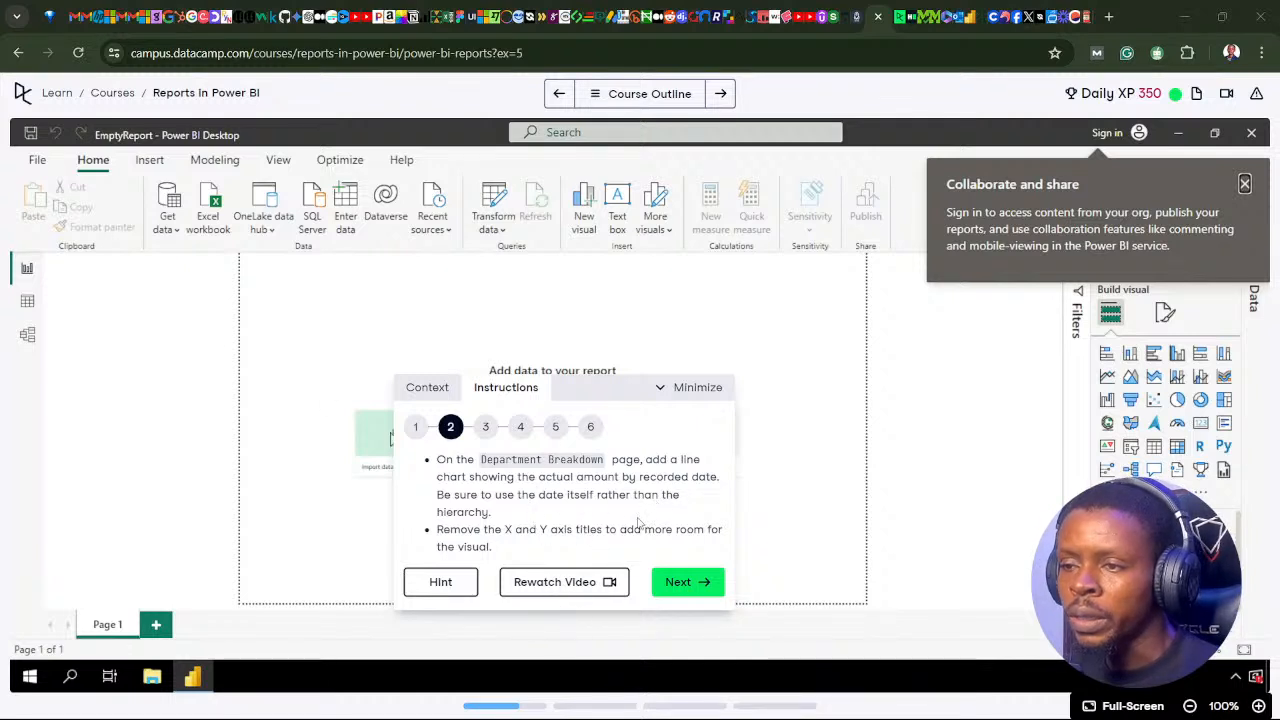
# Step: Switch to Power BI Desktop and display the Recorded Date table's rows in Table view
pyautogui.moveTo(604, 707)
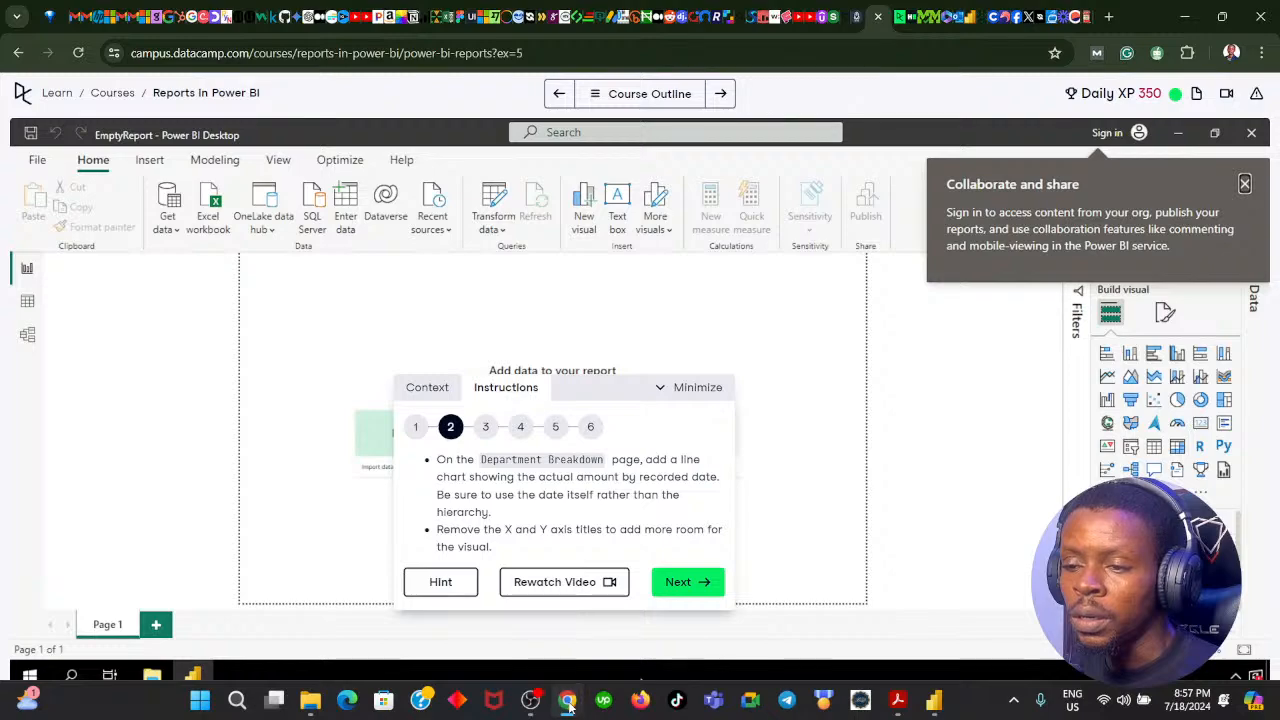
pyautogui.click(567, 700)
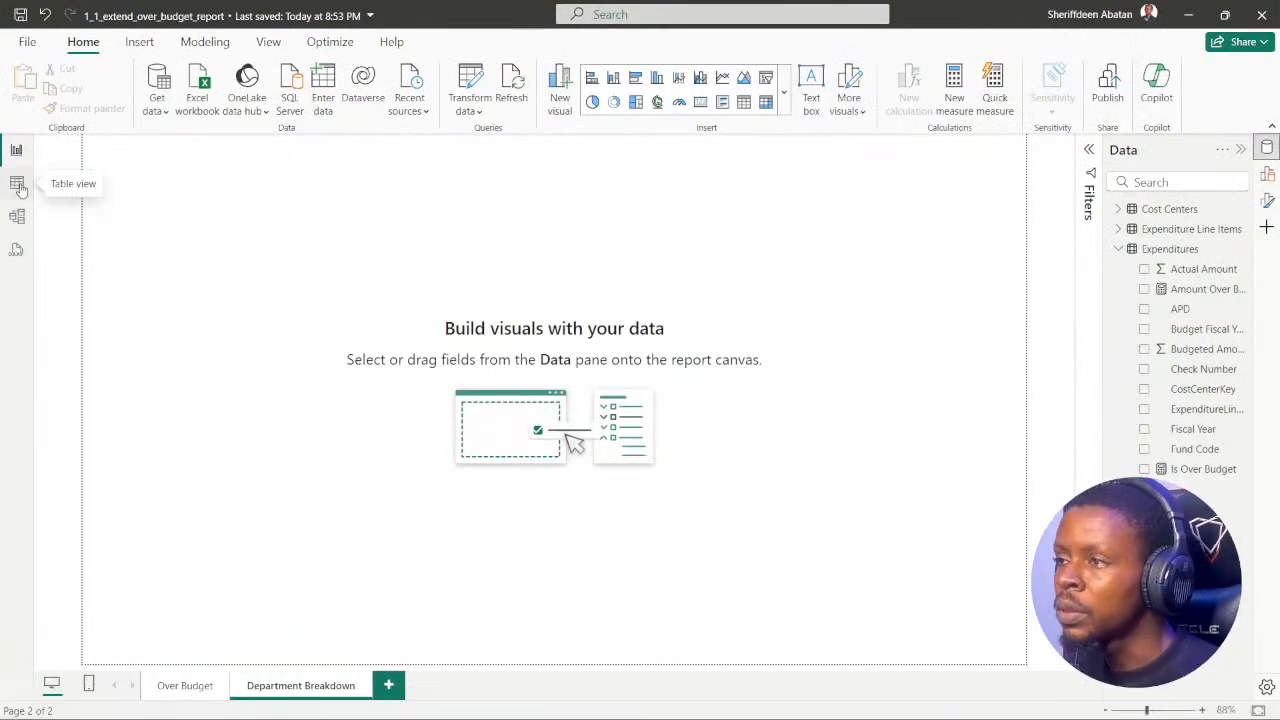
pyautogui.click(1118, 249)
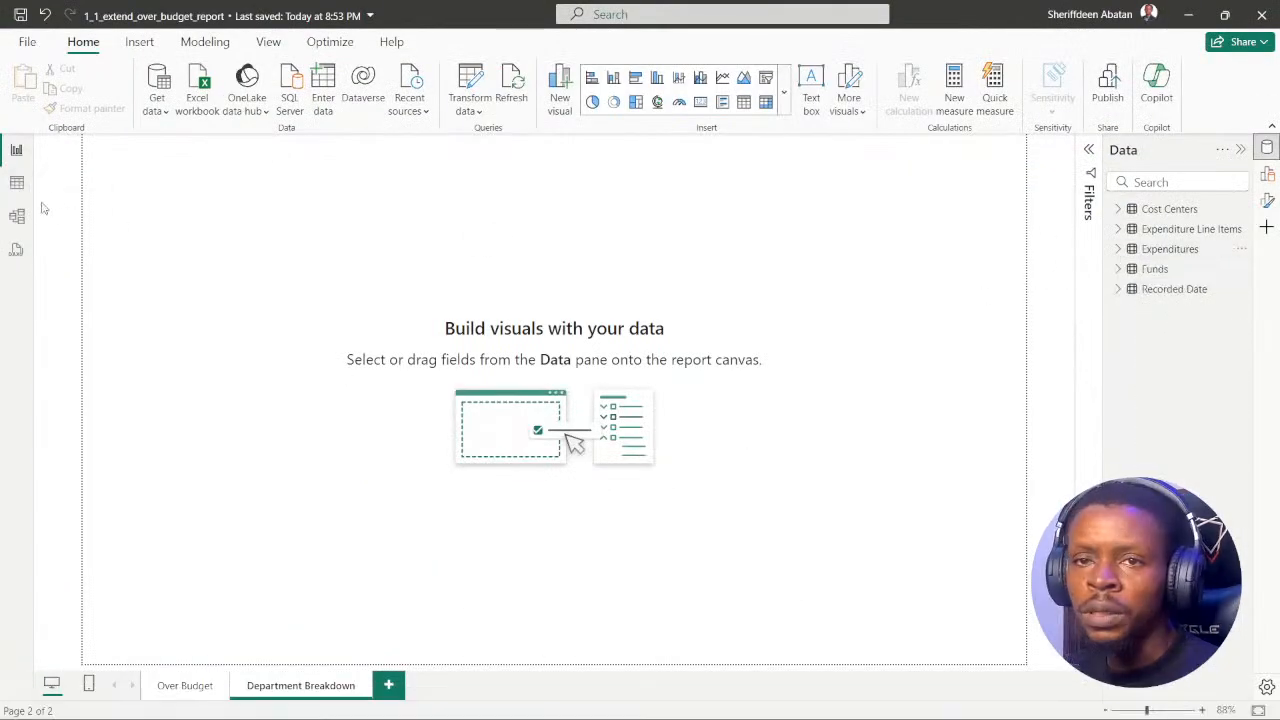
pyautogui.click(17, 183)
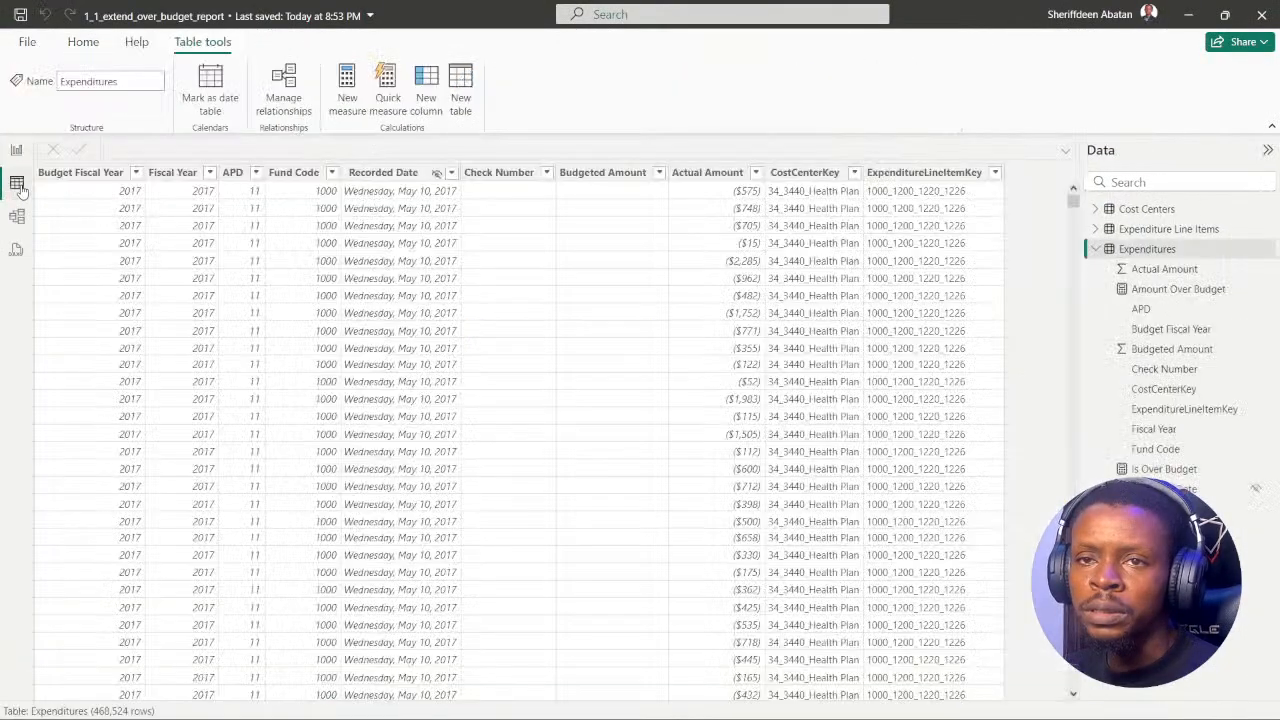
pyautogui.click(1097, 250)
pyautogui.click(1140, 289)
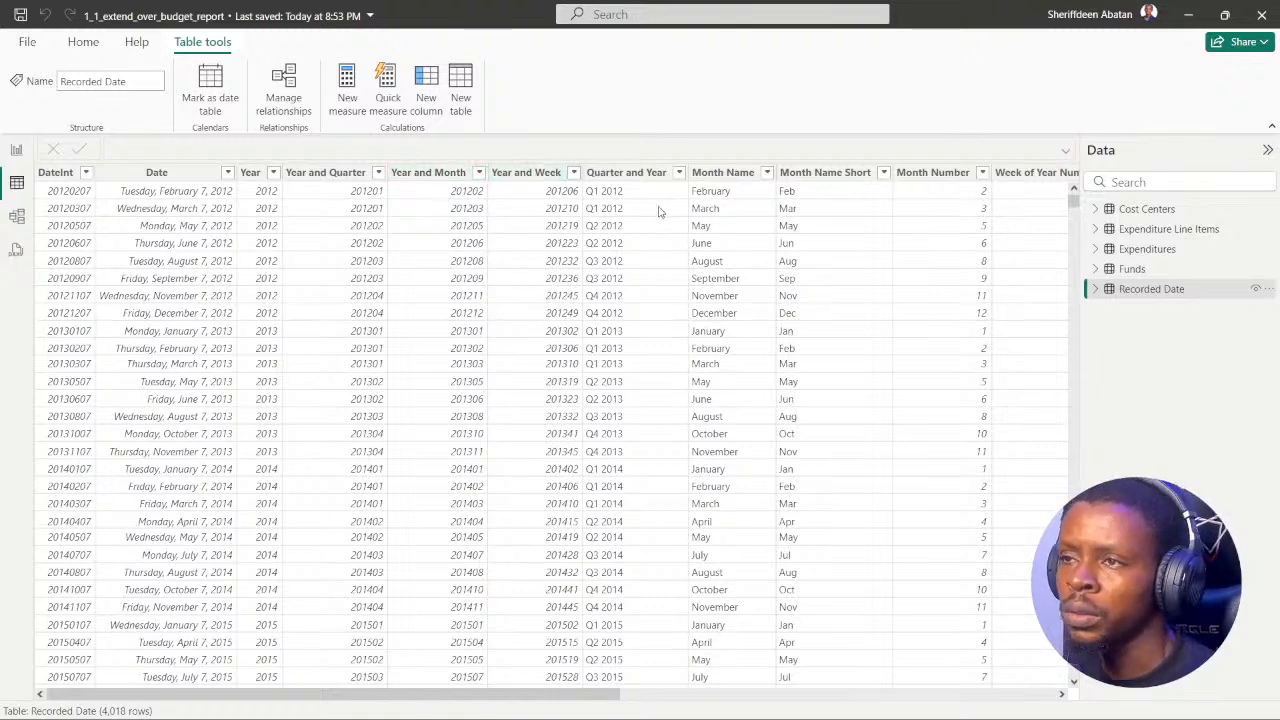
# Step: Examine the Recorded Date table's fields, including the Date field and its hierarchy, and return to the report canvas
pyautogui.click(1095, 289)
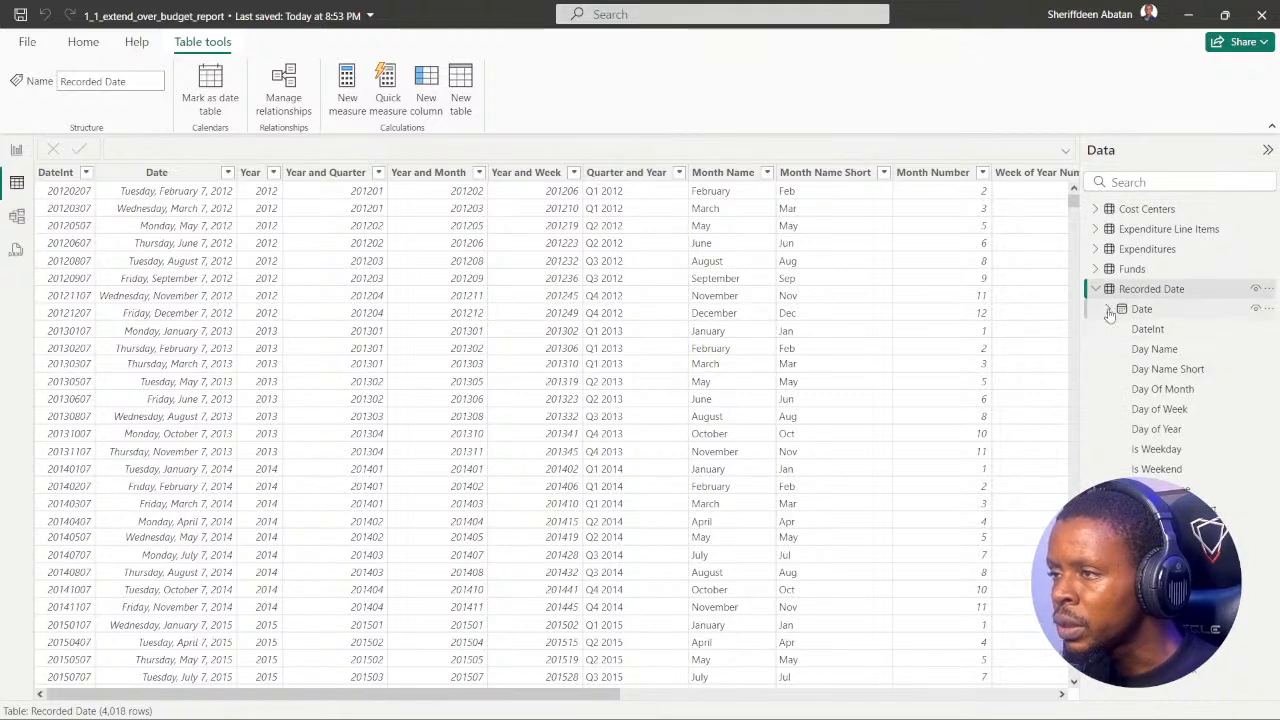
pyautogui.click(1110, 314)
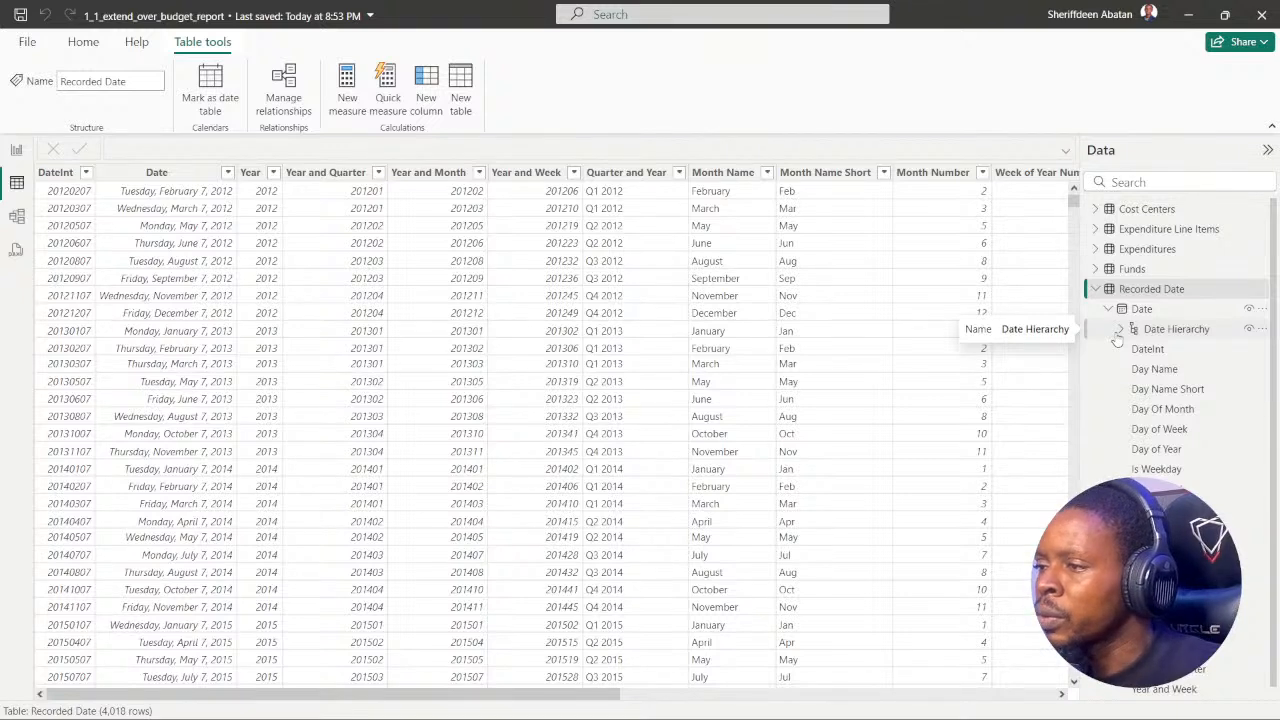
pyautogui.scroll(-1, 1140, 415)
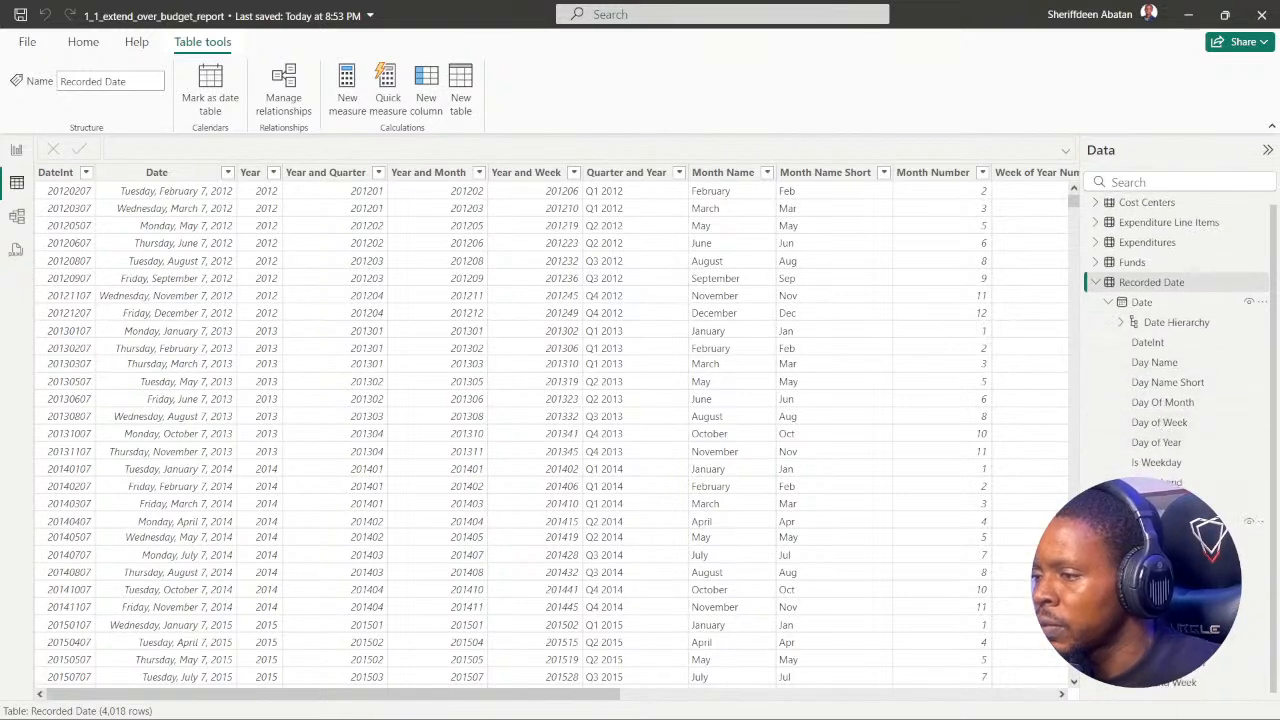
pyautogui.scroll(1, 1165, 566)
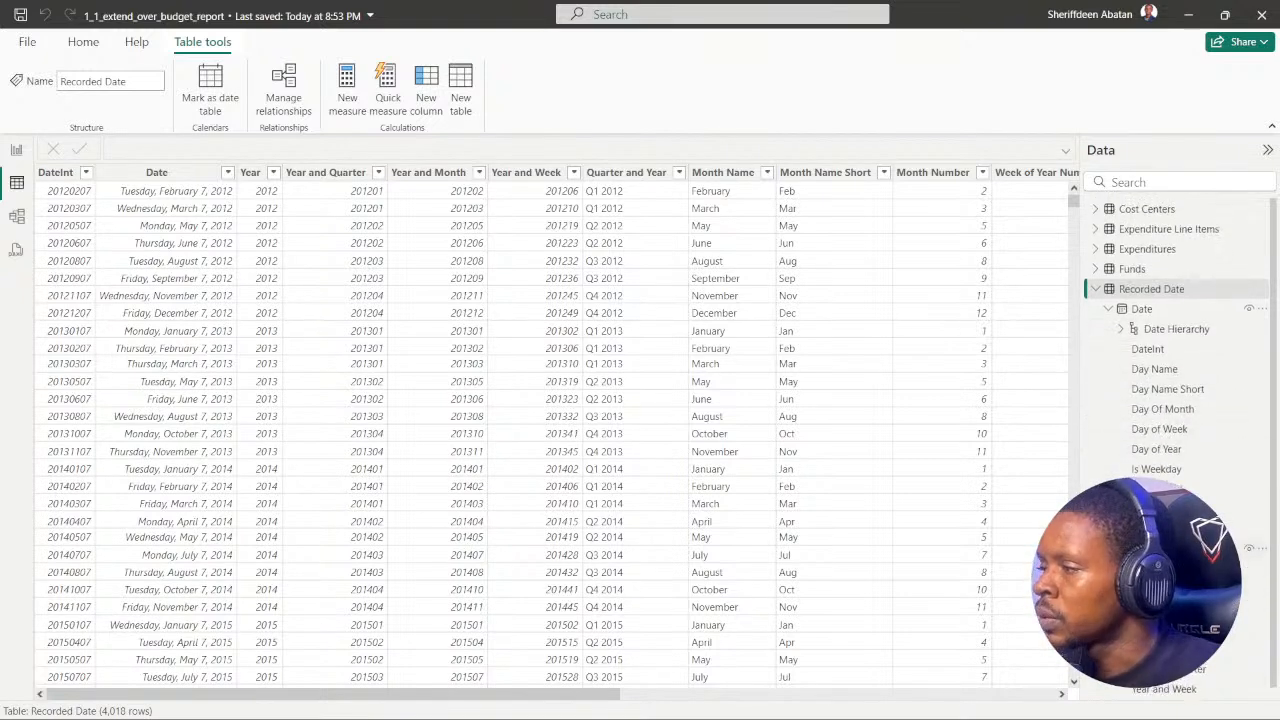
pyautogui.click(1110, 311)
pyautogui.click(1110, 311)
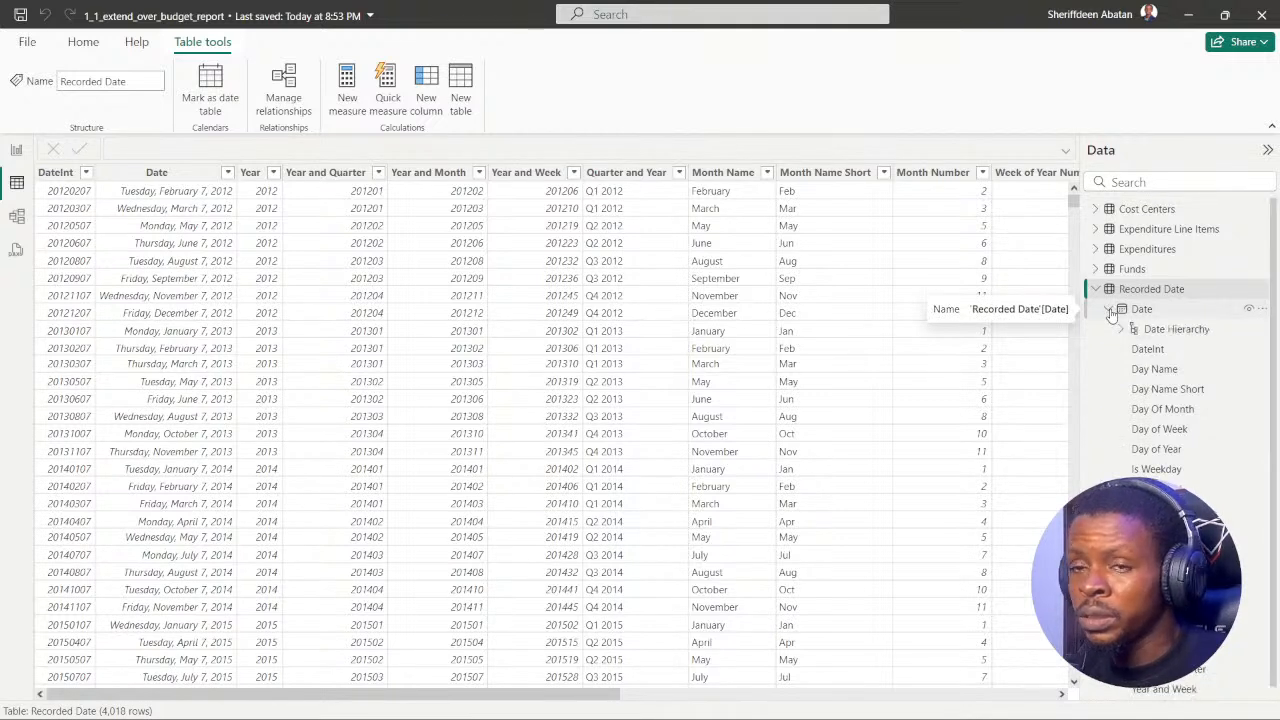
pyautogui.click(1110, 311)
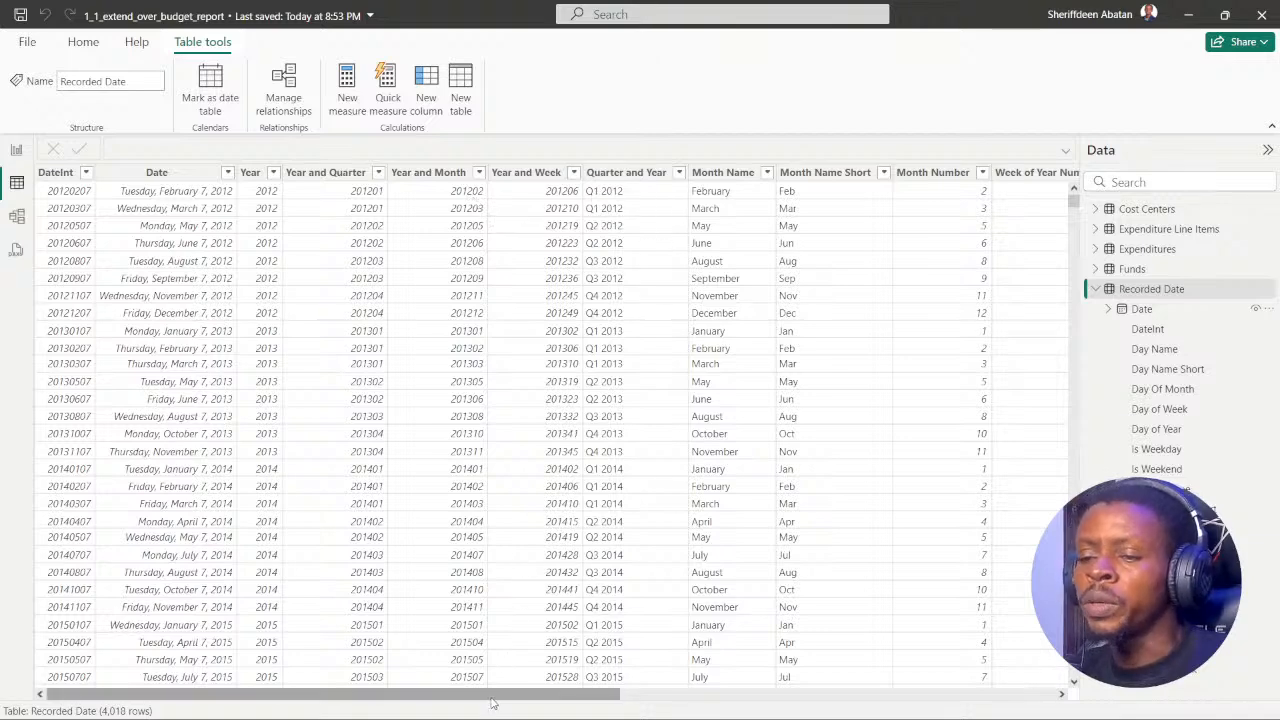
pyautogui.moveTo(498, 694)
pyautogui.mouseDown()
pyautogui.moveTo(989, 708)
pyautogui.moveTo(489, 700)
pyautogui.mouseUp()
pyautogui.click(16, 149)
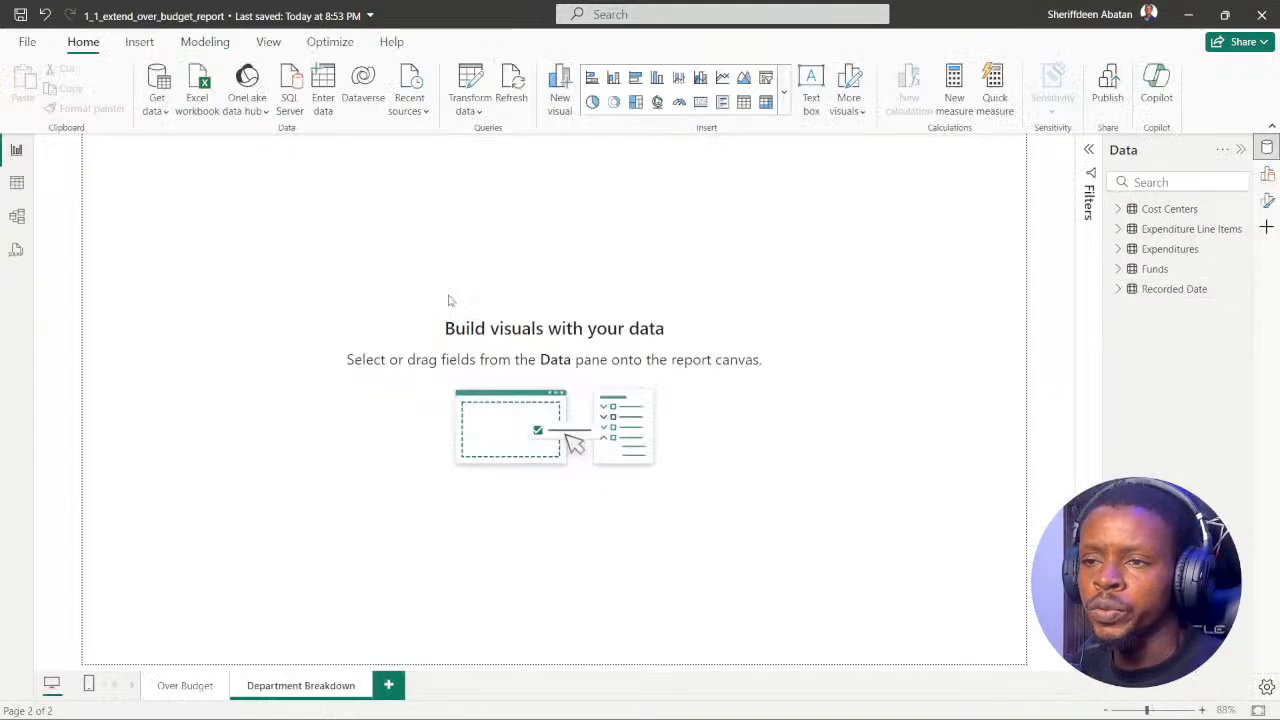
# Step: Recheck the DataCamp instruction, add a line chart to the Department Breakdown page, enlarge it to fill most of the canvas, and center it
pyautogui.click(566, 700)
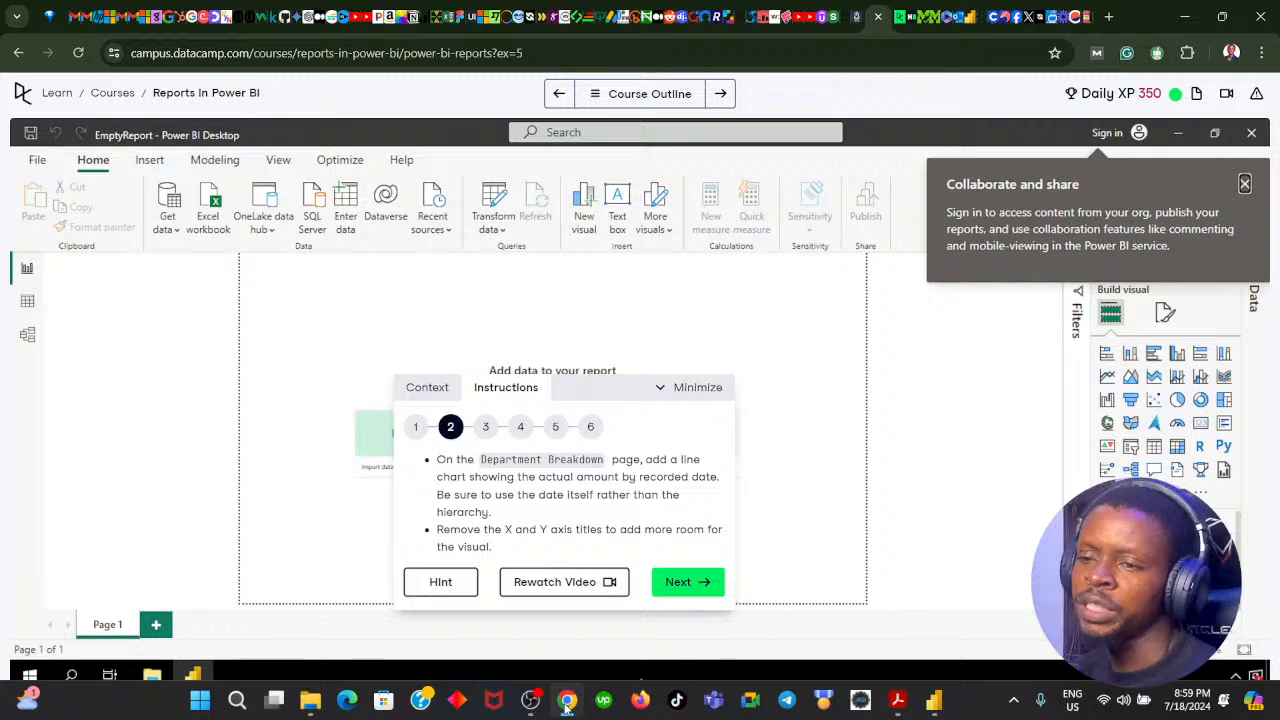
pyautogui.click(566, 700)
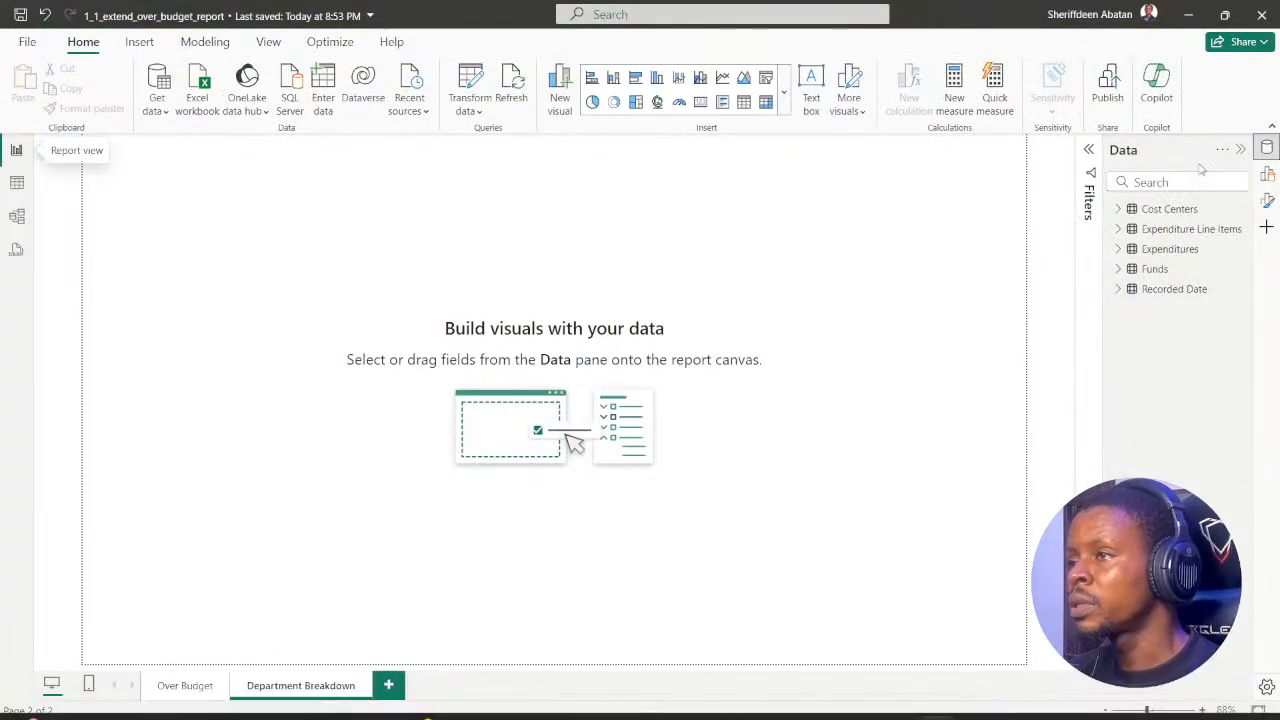
pyautogui.click(1267, 174)
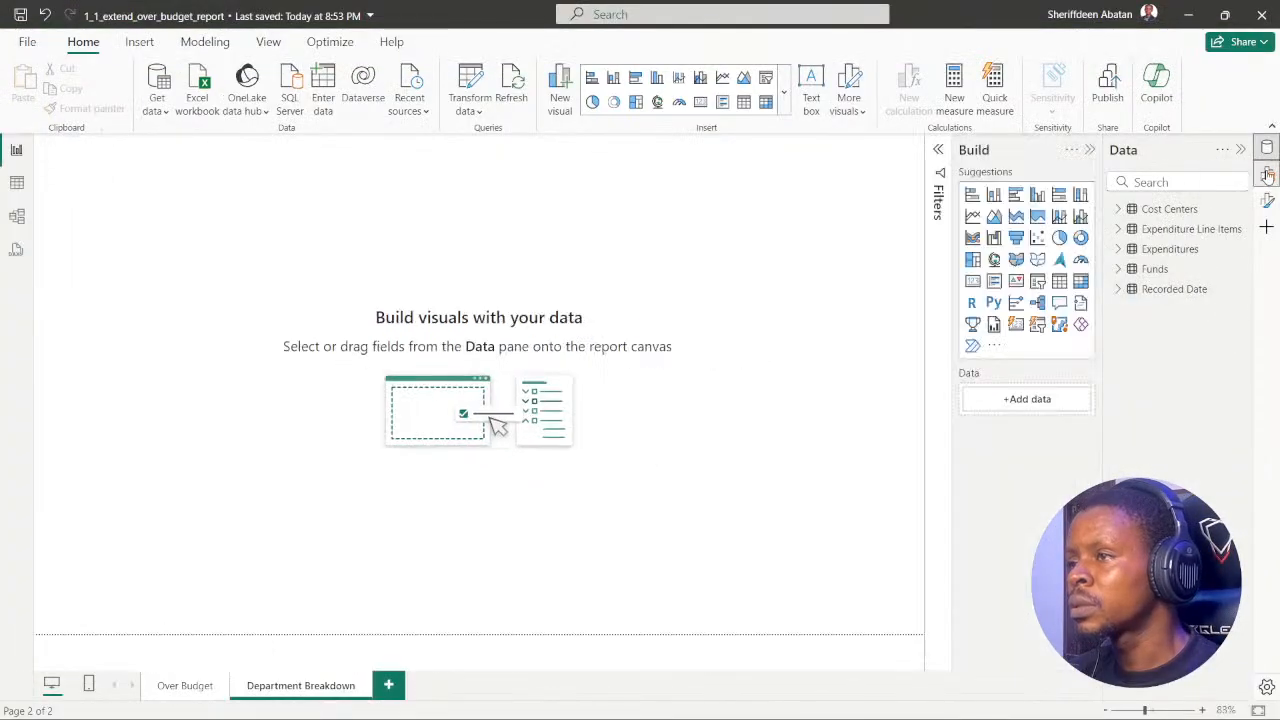
pyautogui.click(972, 218)
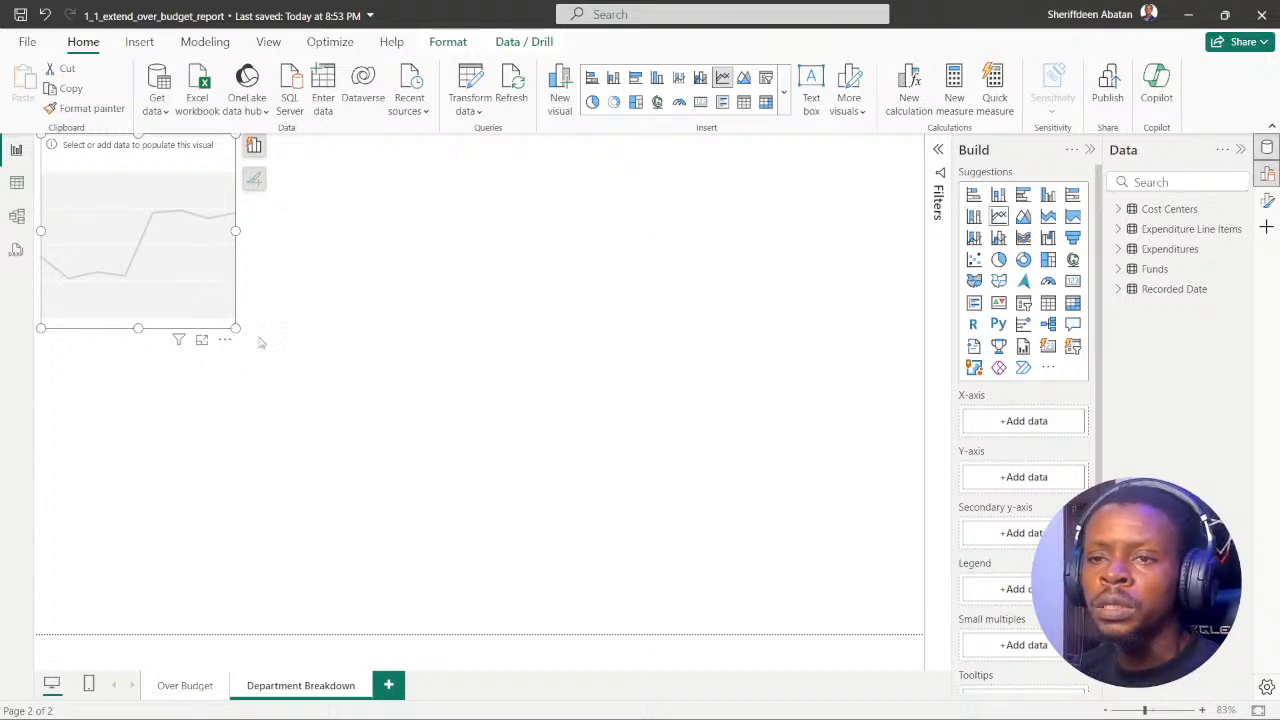
pyautogui.moveTo(236, 328); pyautogui.dragTo(838, 581)
pyautogui.moveTo(597, 359); pyautogui.dragTo(631, 393)
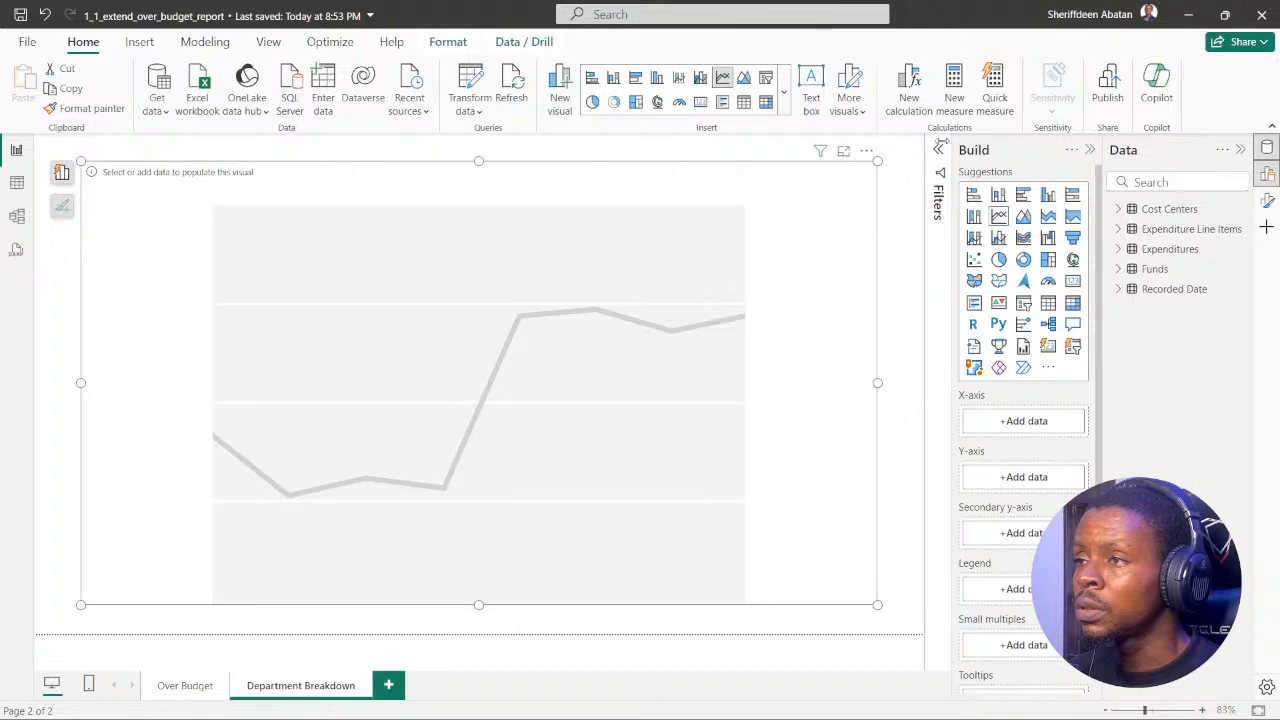
# Step: Review the DataCamp chart instruction, and add Actual Amount from the Expenditures table to the line chart's Y-axis
pyautogui.click(567, 700)
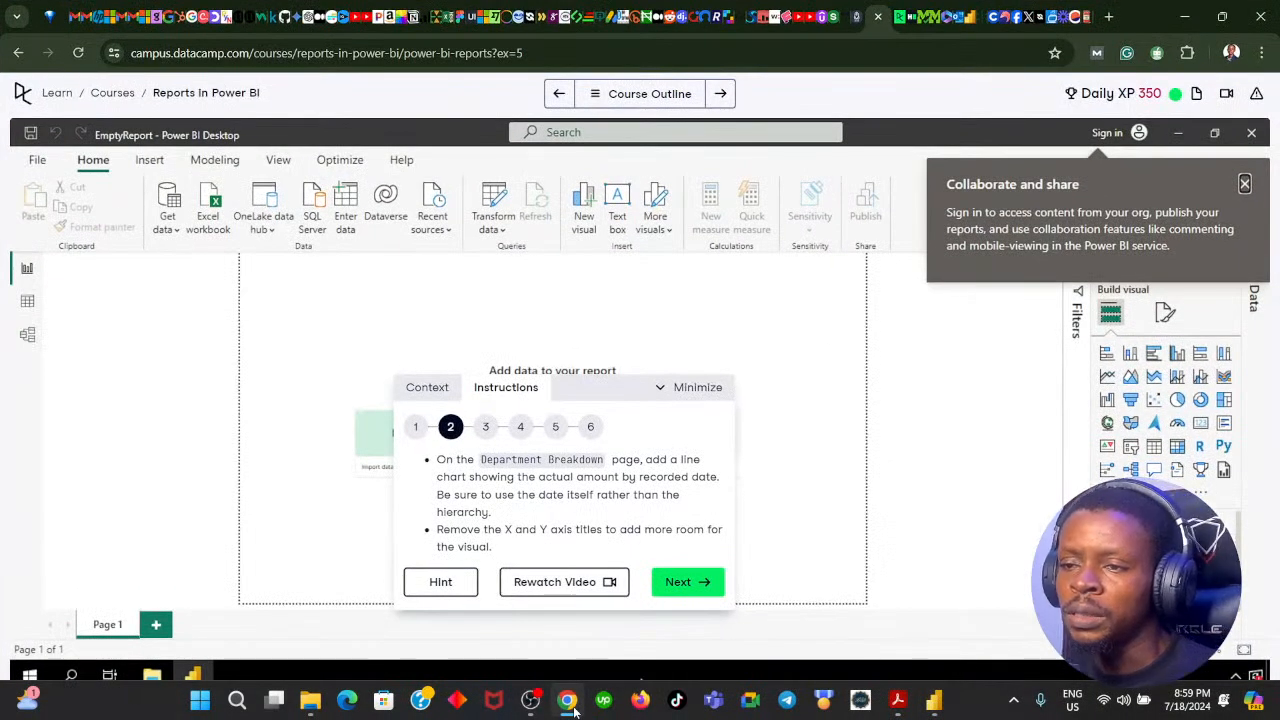
pyautogui.click(575, 708)
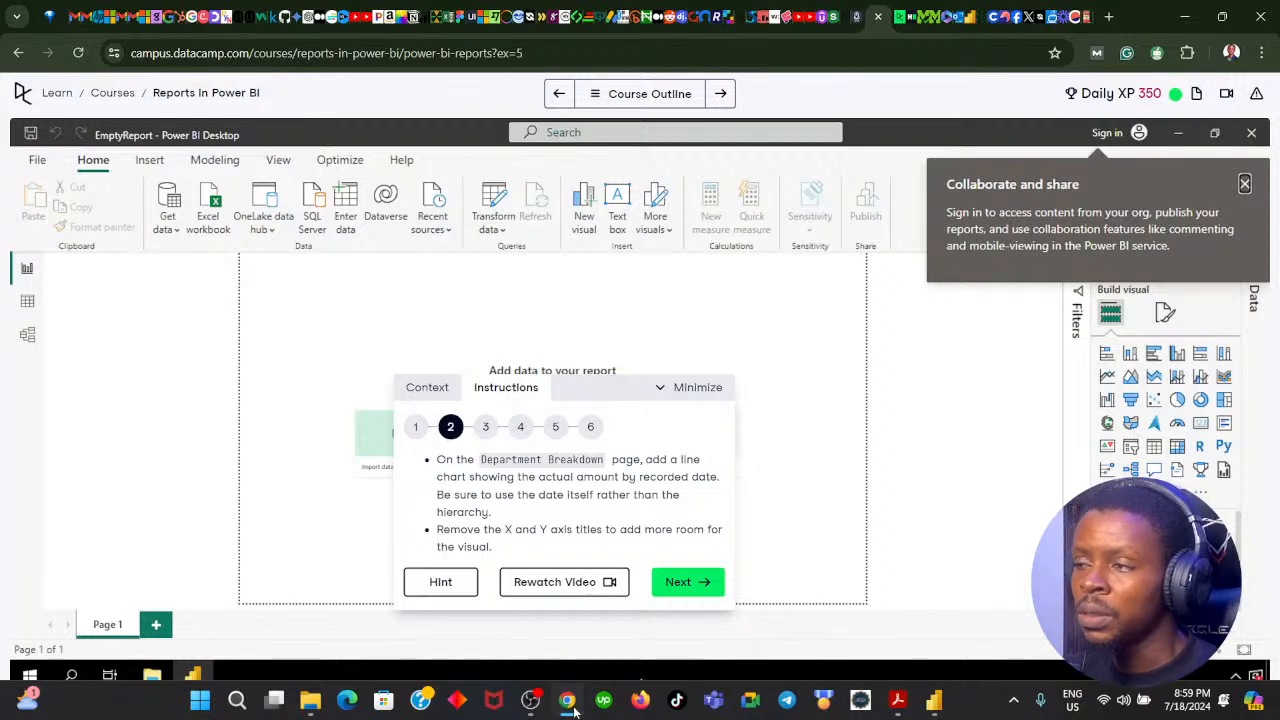
pyautogui.click(1163, 181)
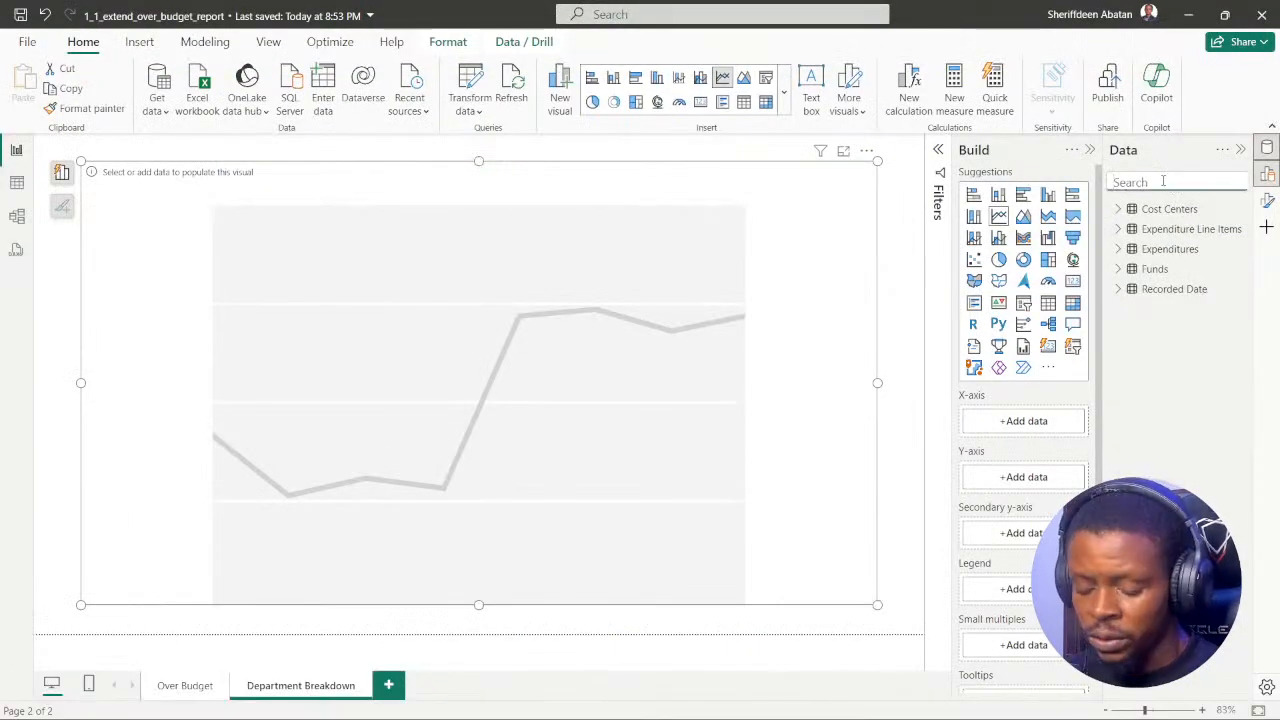
pyautogui.write('Act')
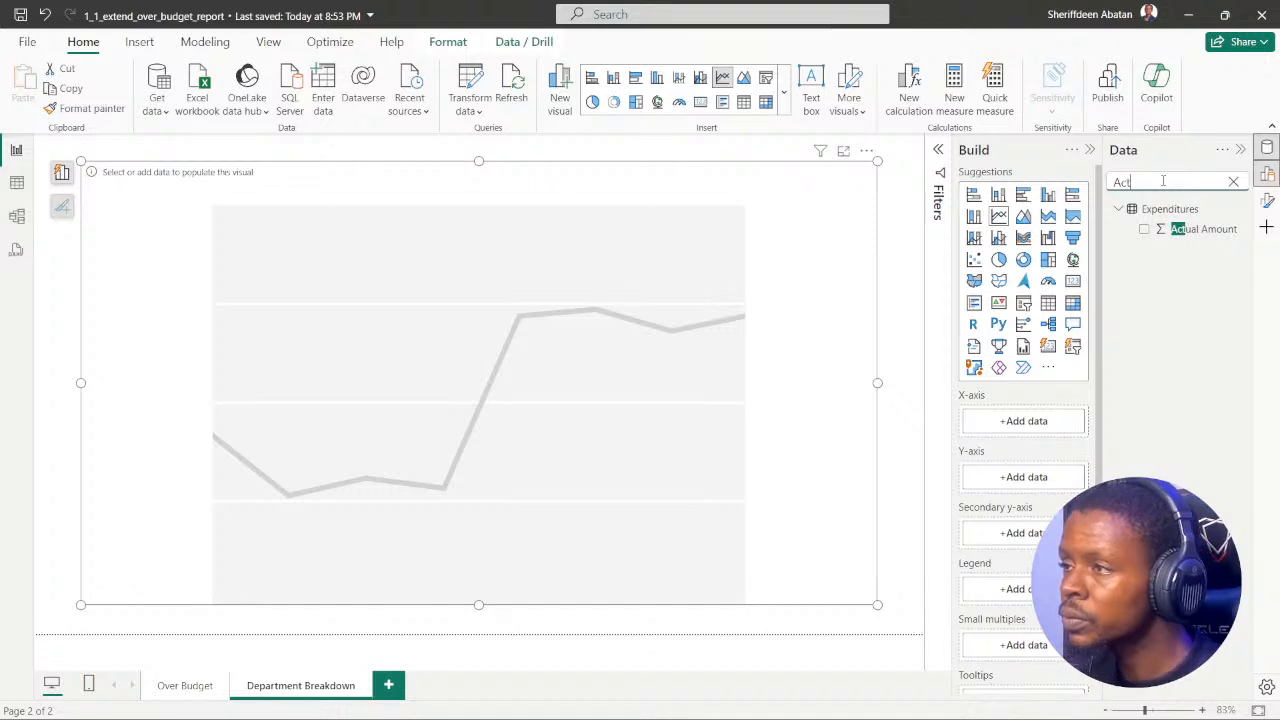
pyautogui.click(1144, 229)
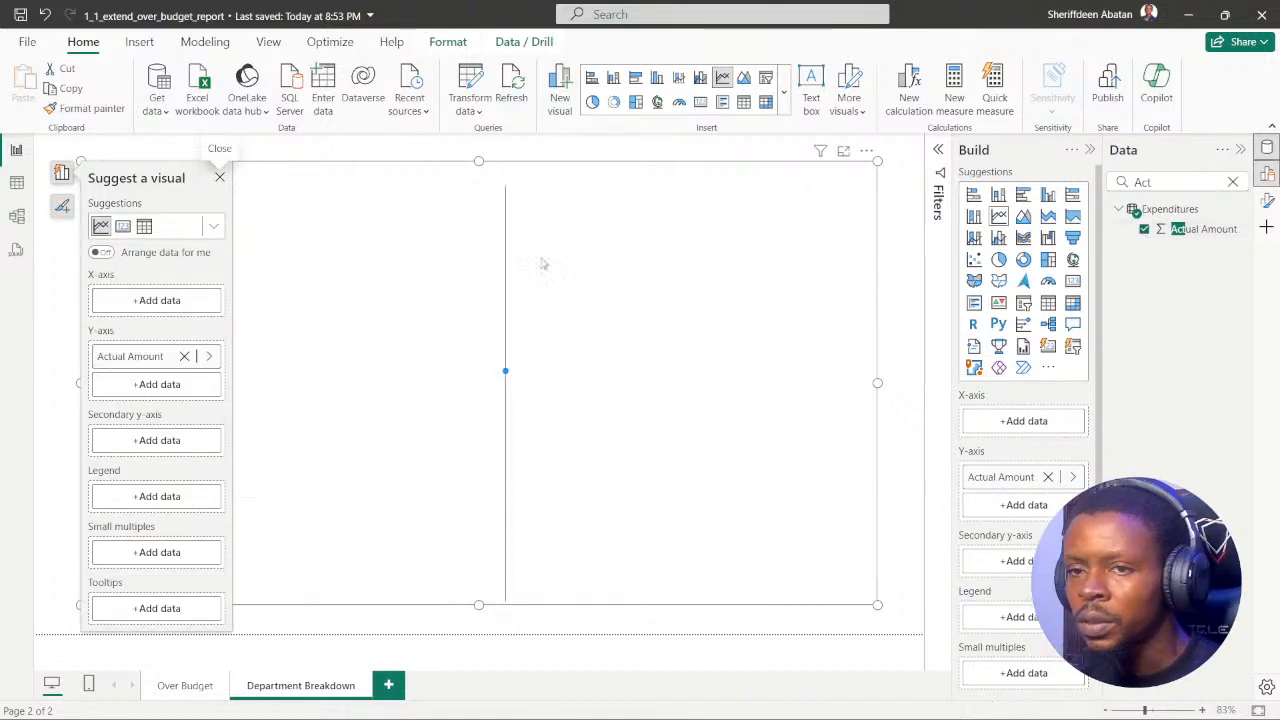
pyautogui.click(880, 242)
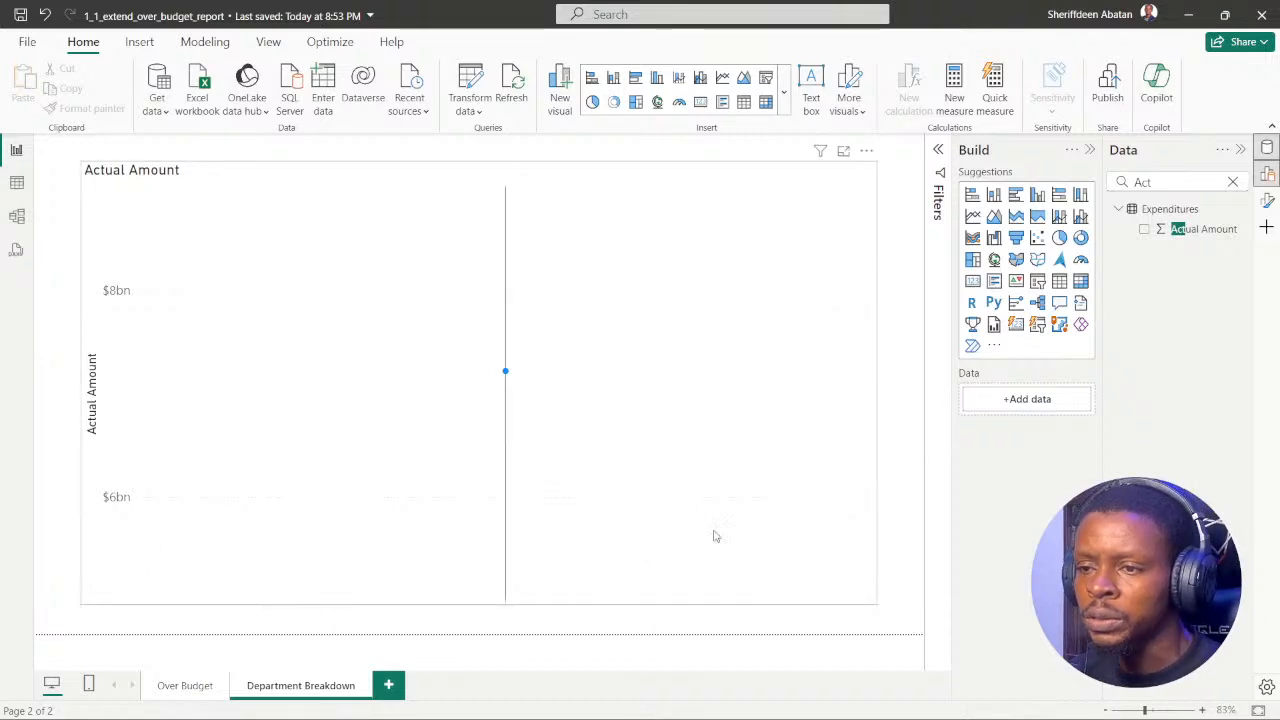
pyautogui.click(801, 176)
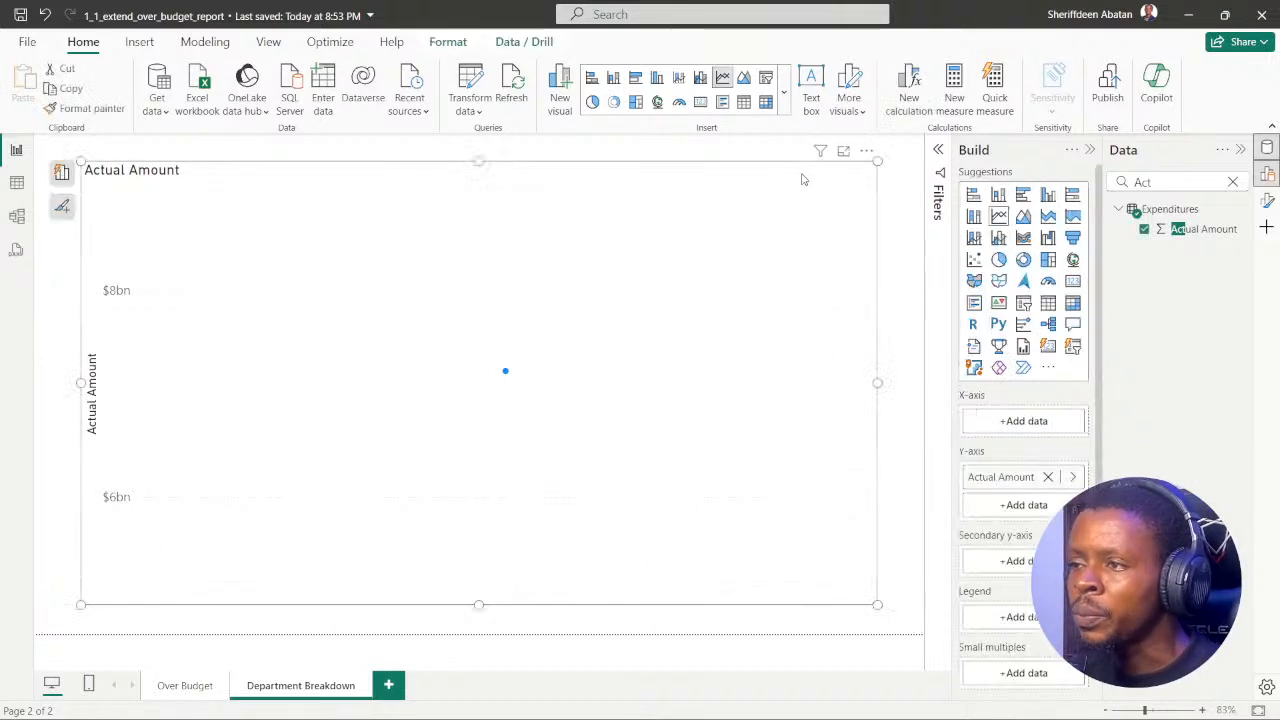
# Step: Try the Recorded Date table's Date field on the line chart's X-axis and review the added hierarchy levels
pyautogui.click(1010, 426)
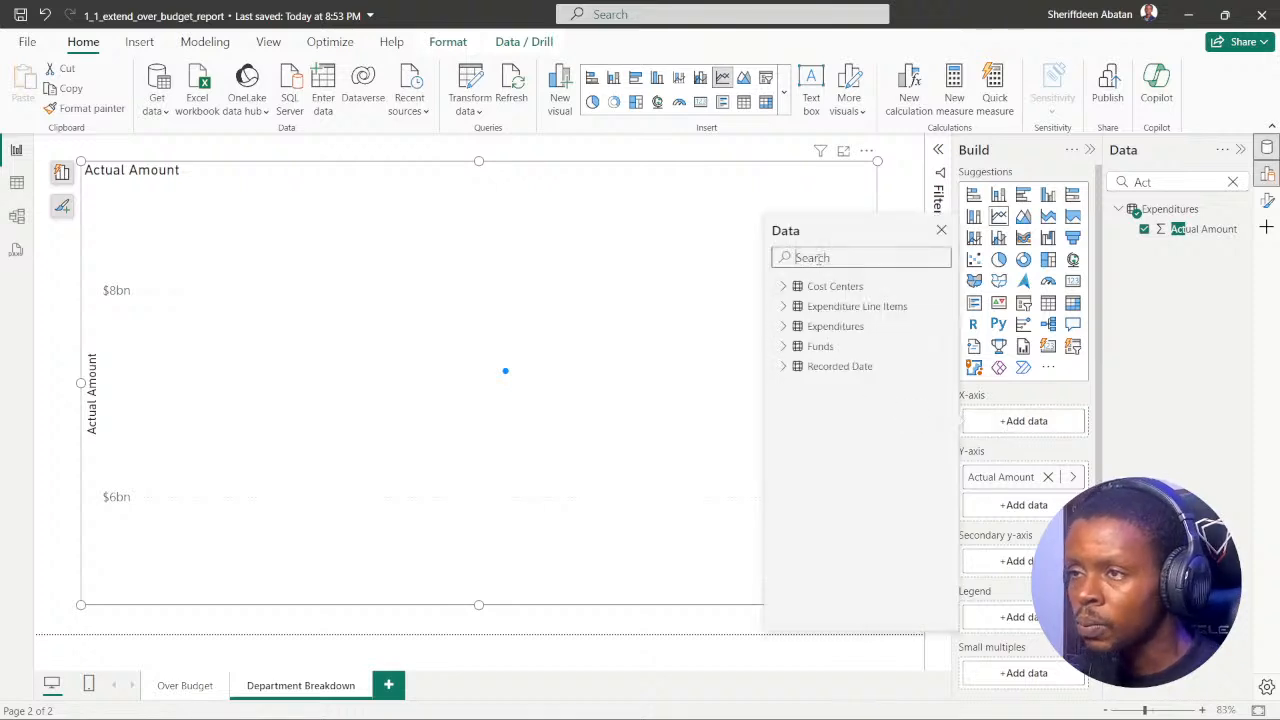
pyautogui.write('date')
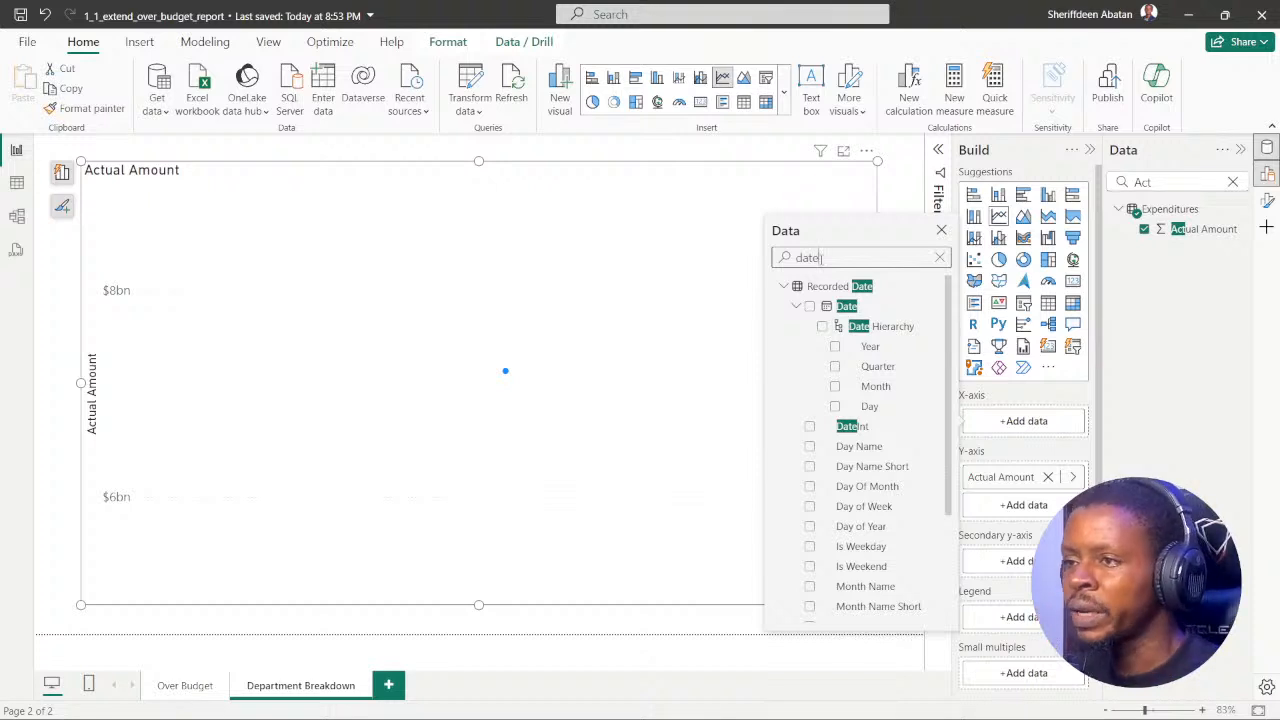
pyautogui.click(810, 306)
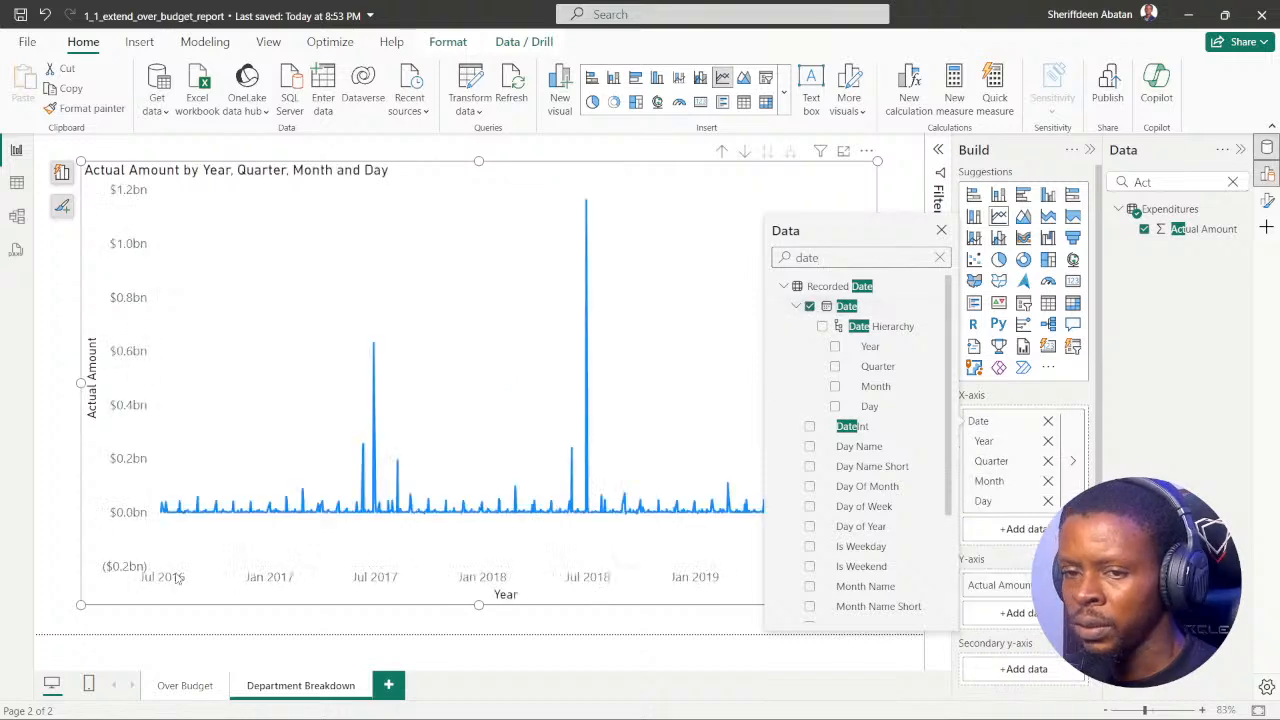
pyautogui.click(1153, 400)
pyautogui.scroll(-3, 1035, 441)
pyautogui.scroll(2, 1035, 441)
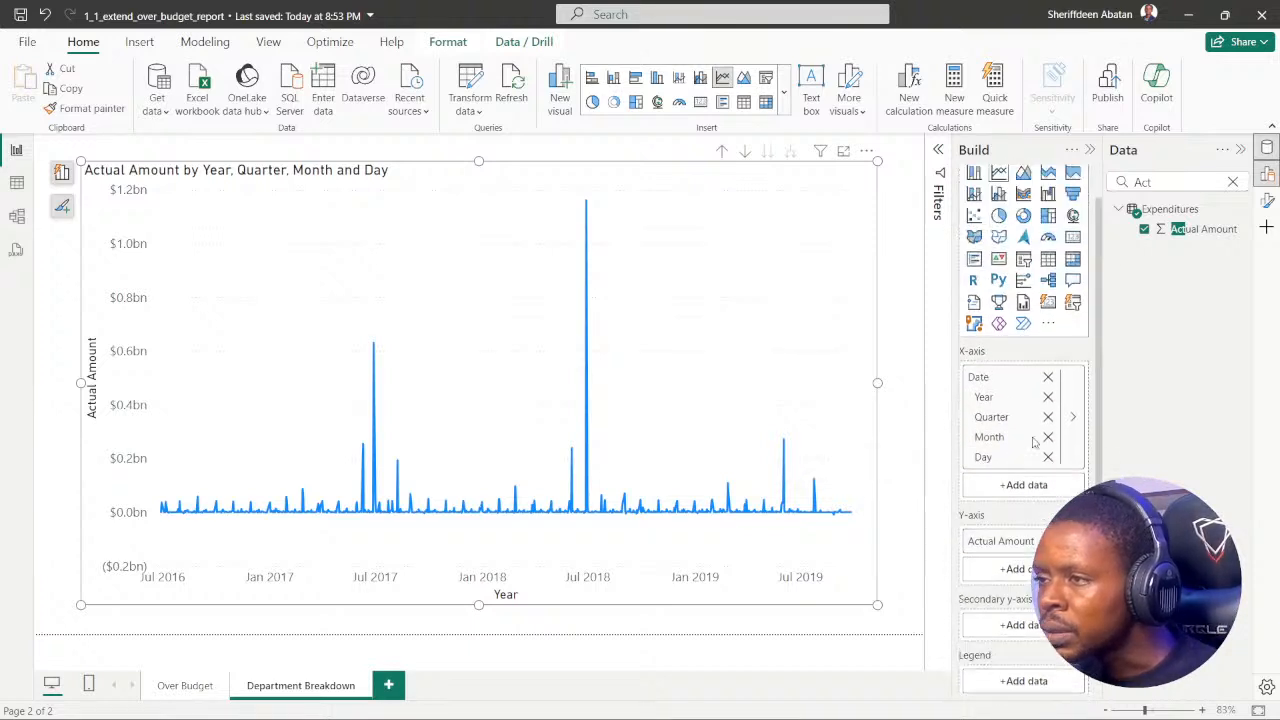
pyautogui.scroll(1, 1035, 441)
# Step: Remove the Day, Month, Quarter and Year levels from the line chart's X-axis
pyautogui.click(1048, 501)
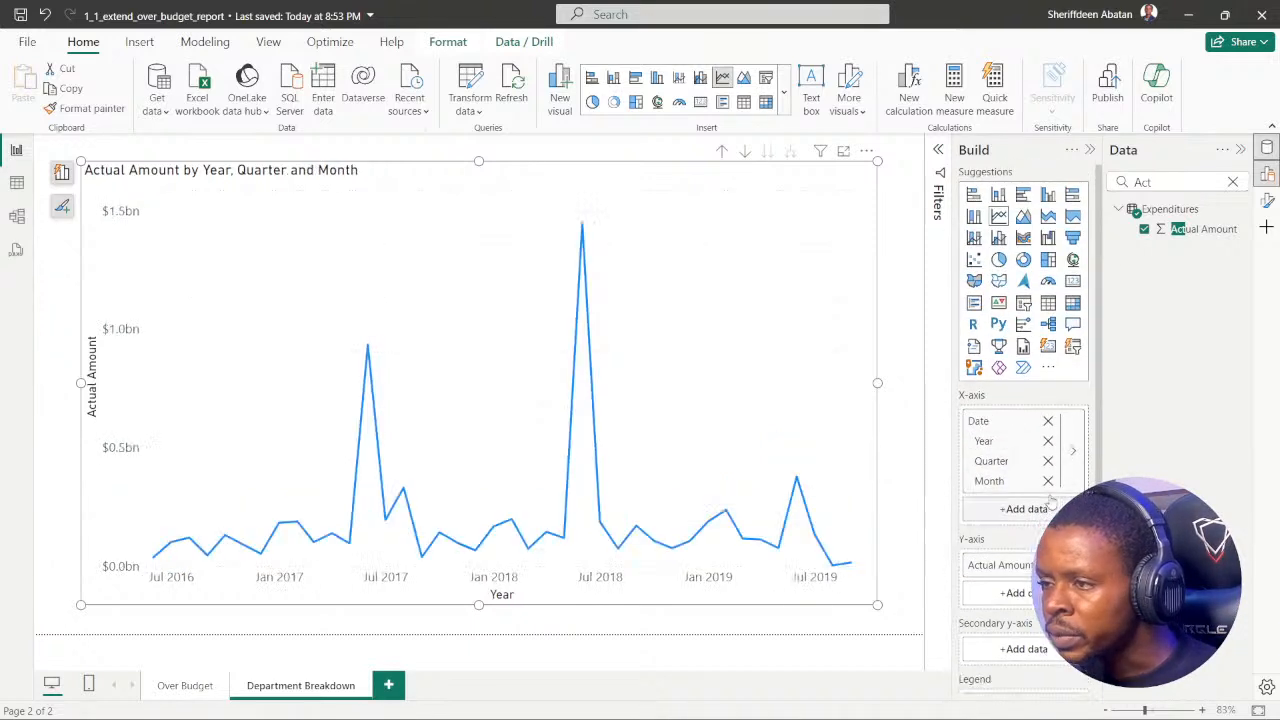
pyautogui.click(1048, 481)
pyautogui.click(1048, 461)
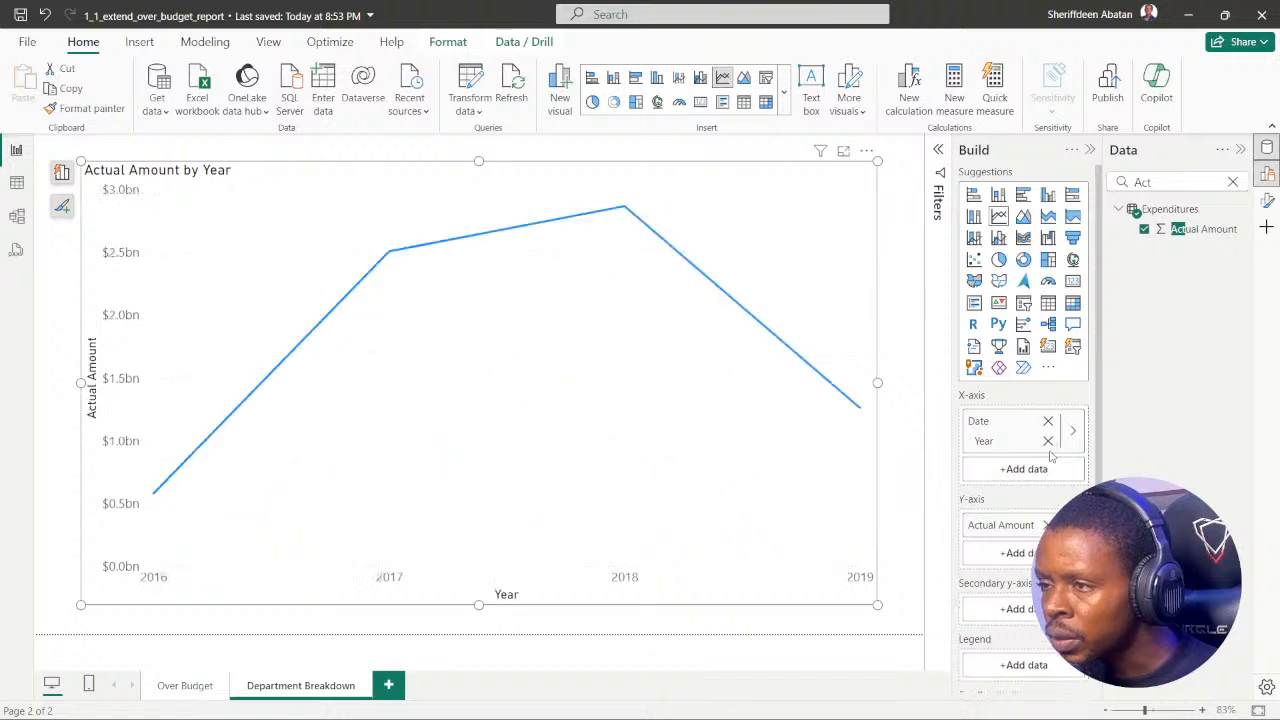
pyautogui.click(1048, 441)
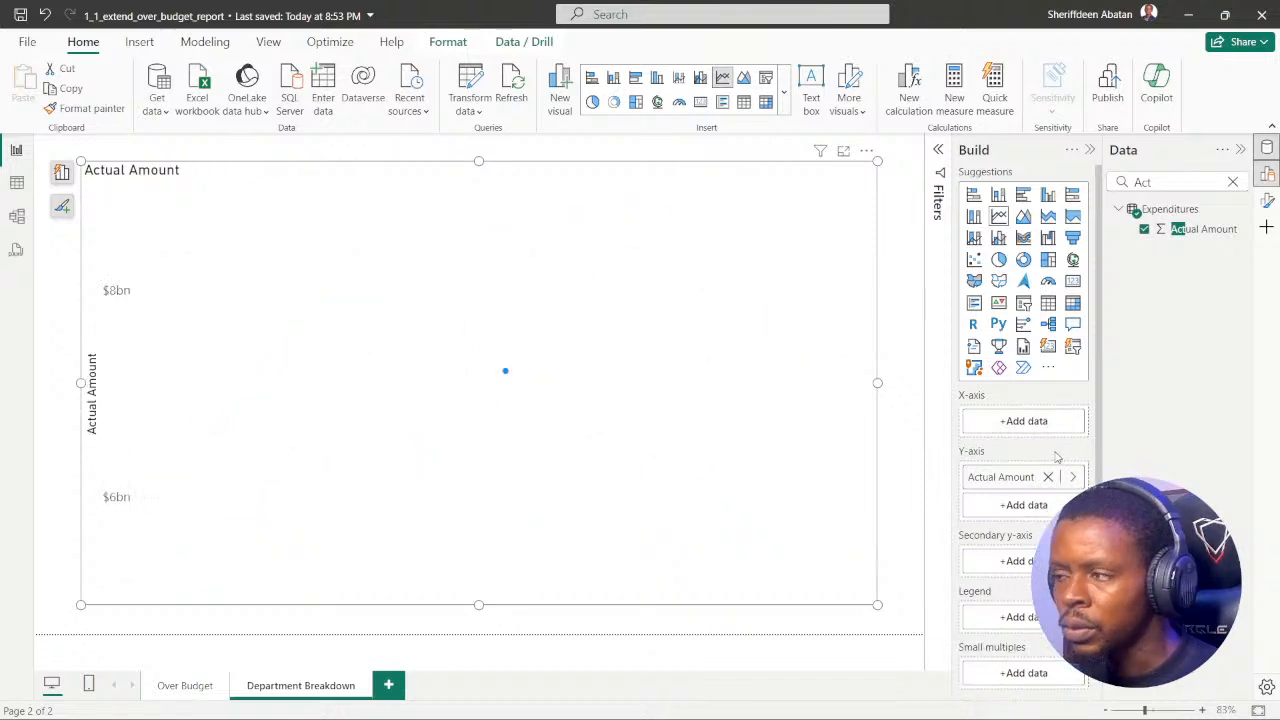
# Step: Try DateInt from the Recorded Date table as the line chart's X-axis, and remove it again
pyautogui.click(1007, 425)
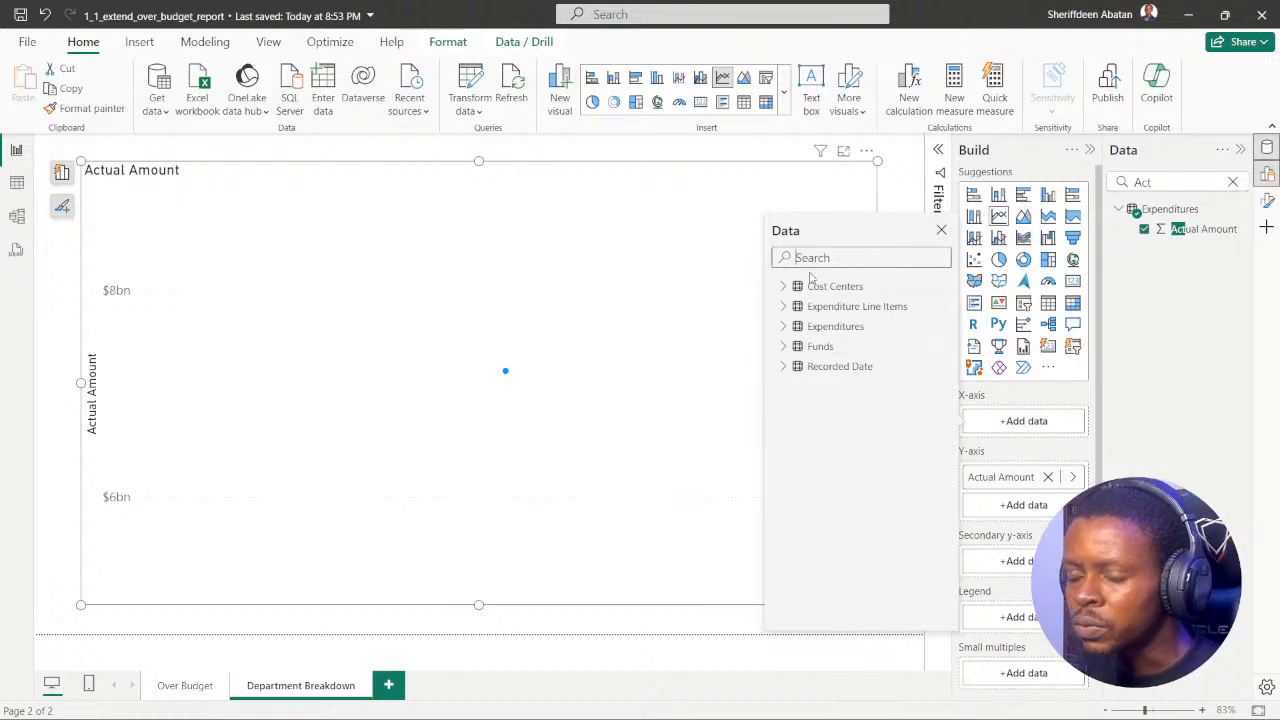
pyautogui.write('date')
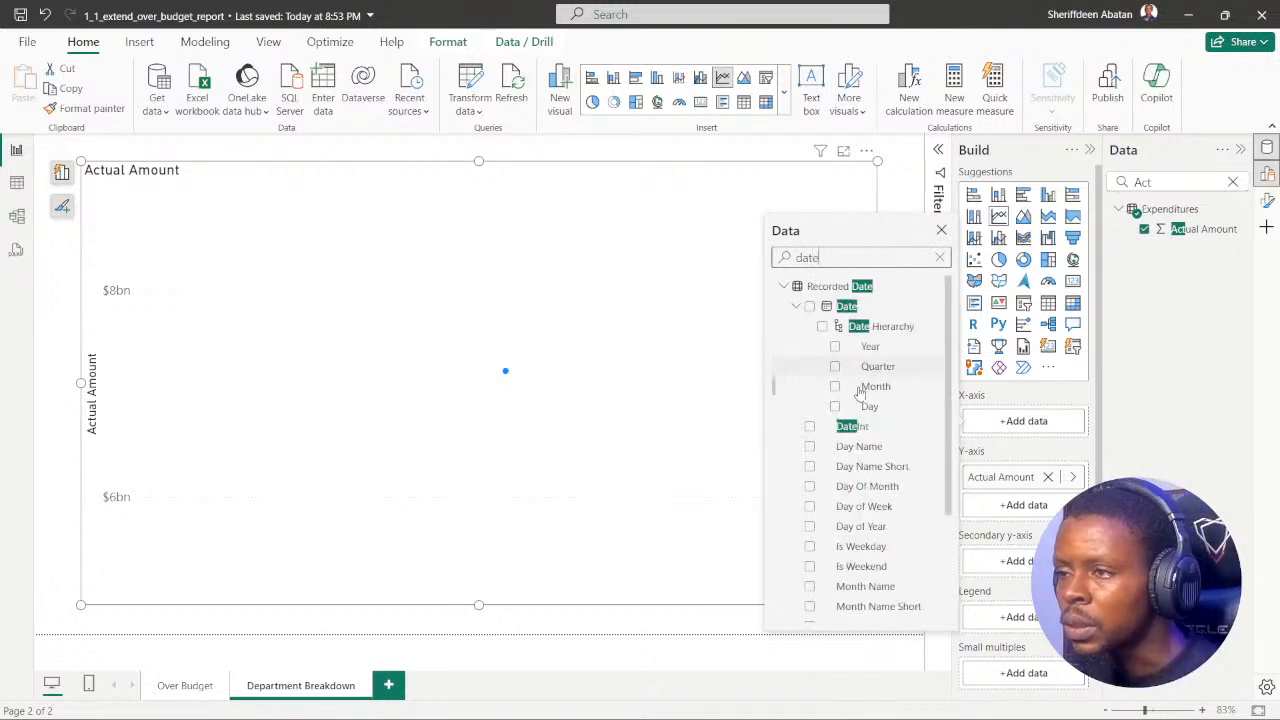
pyautogui.click(810, 427)
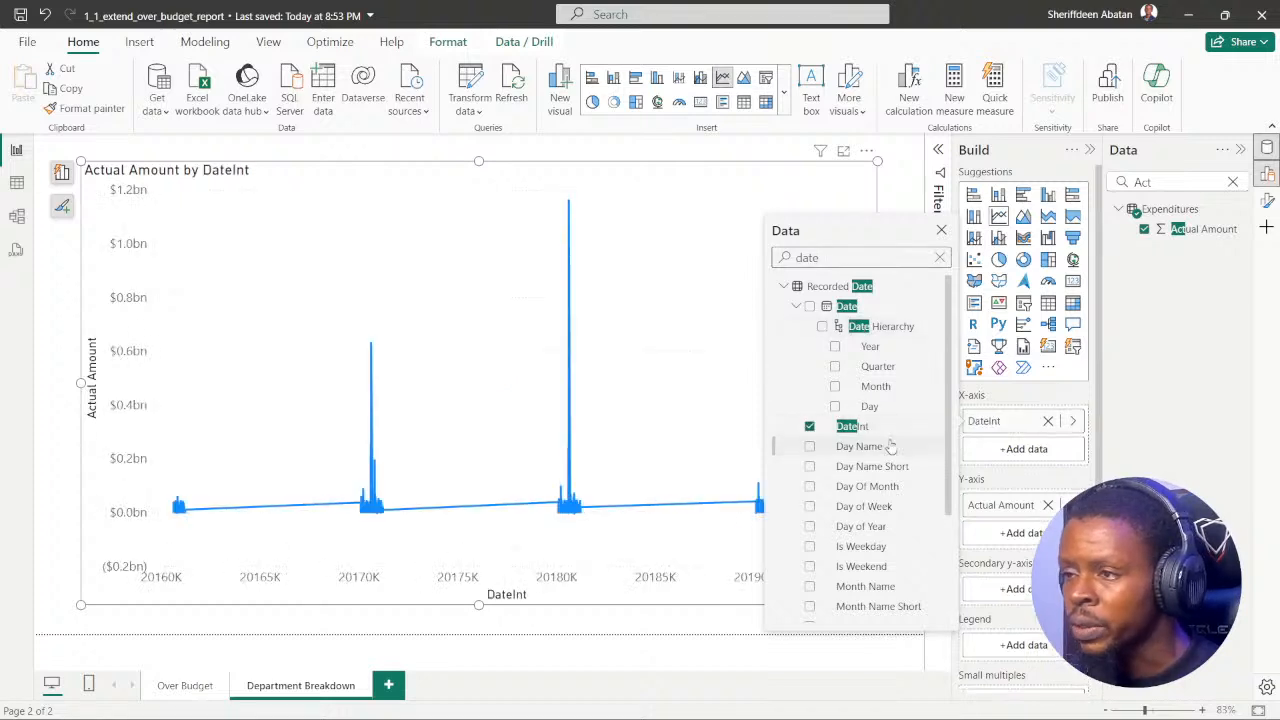
pyautogui.click(810, 427)
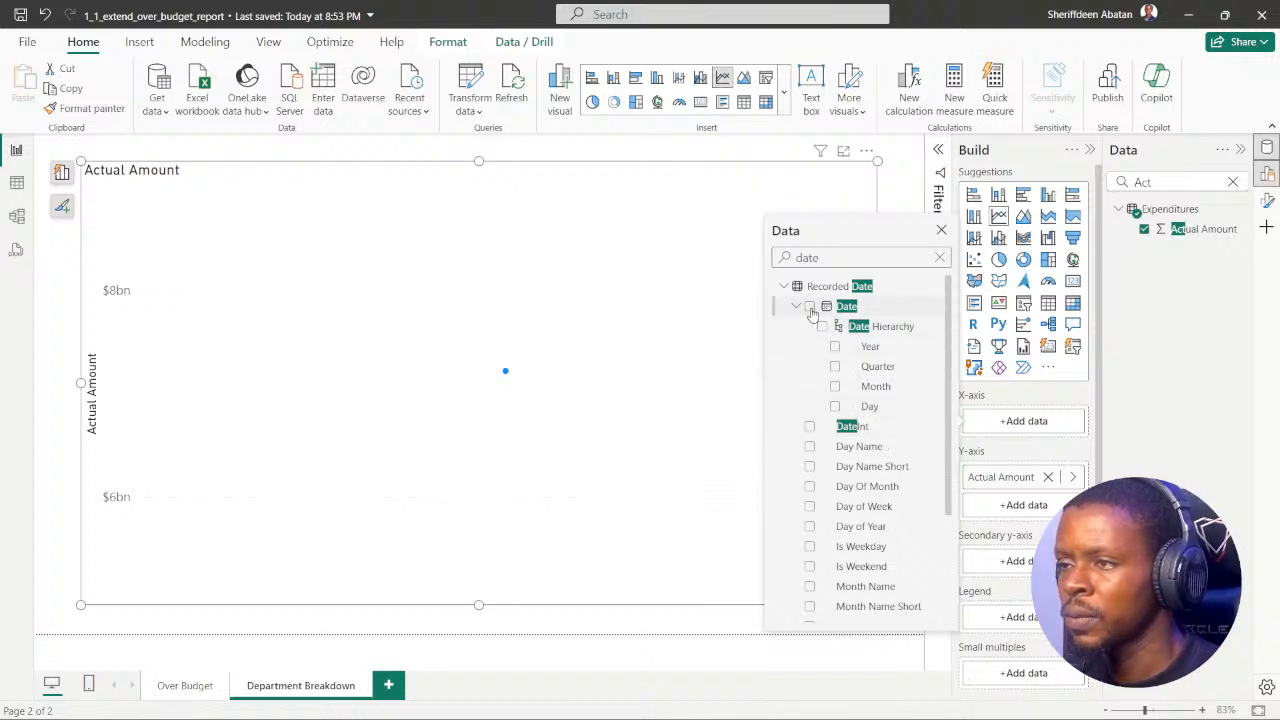
# Step: Try the Day level and the whole Date field on the line chart's X-axis, and remove both again
pyautogui.click(835, 407)
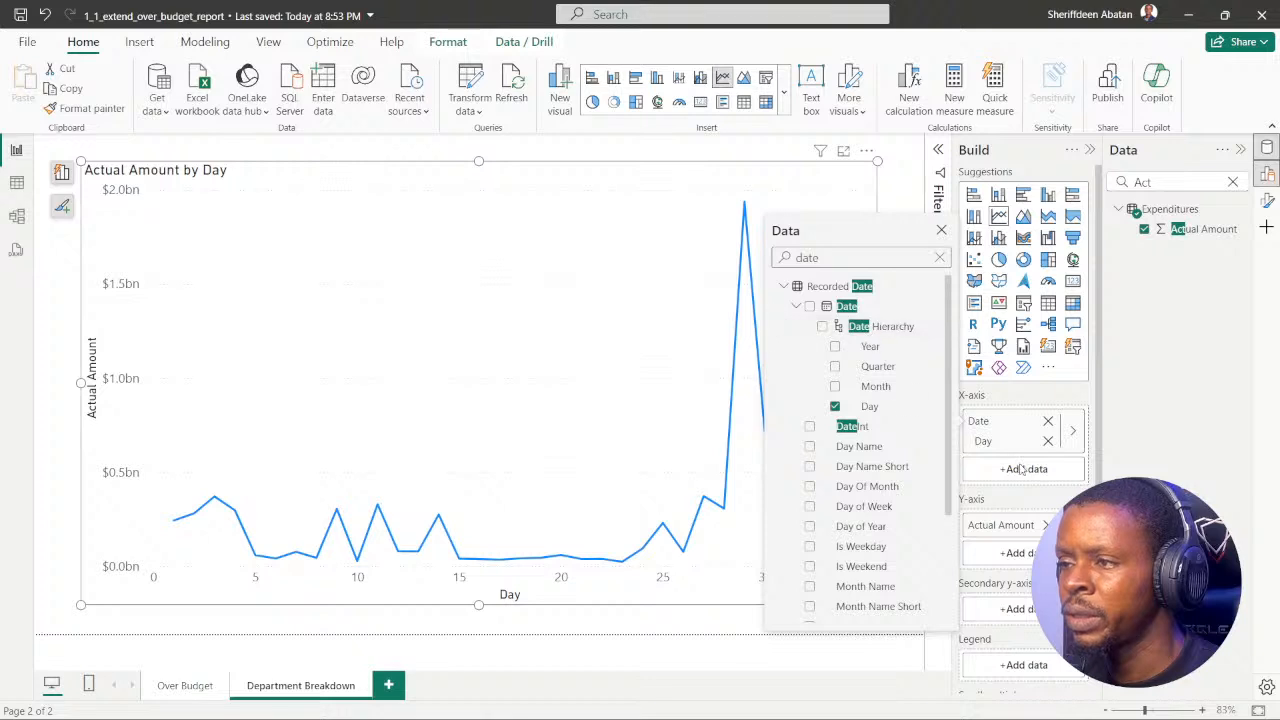
pyautogui.click(835, 407)
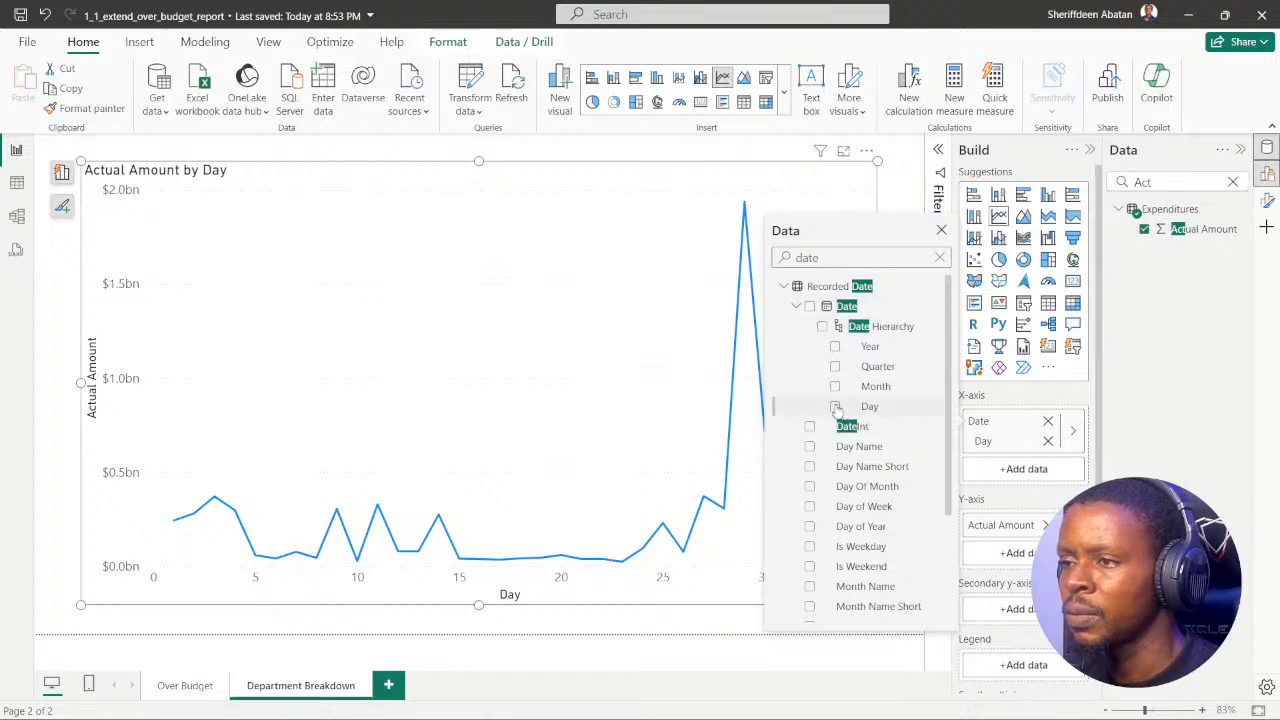
pyautogui.click(810, 307)
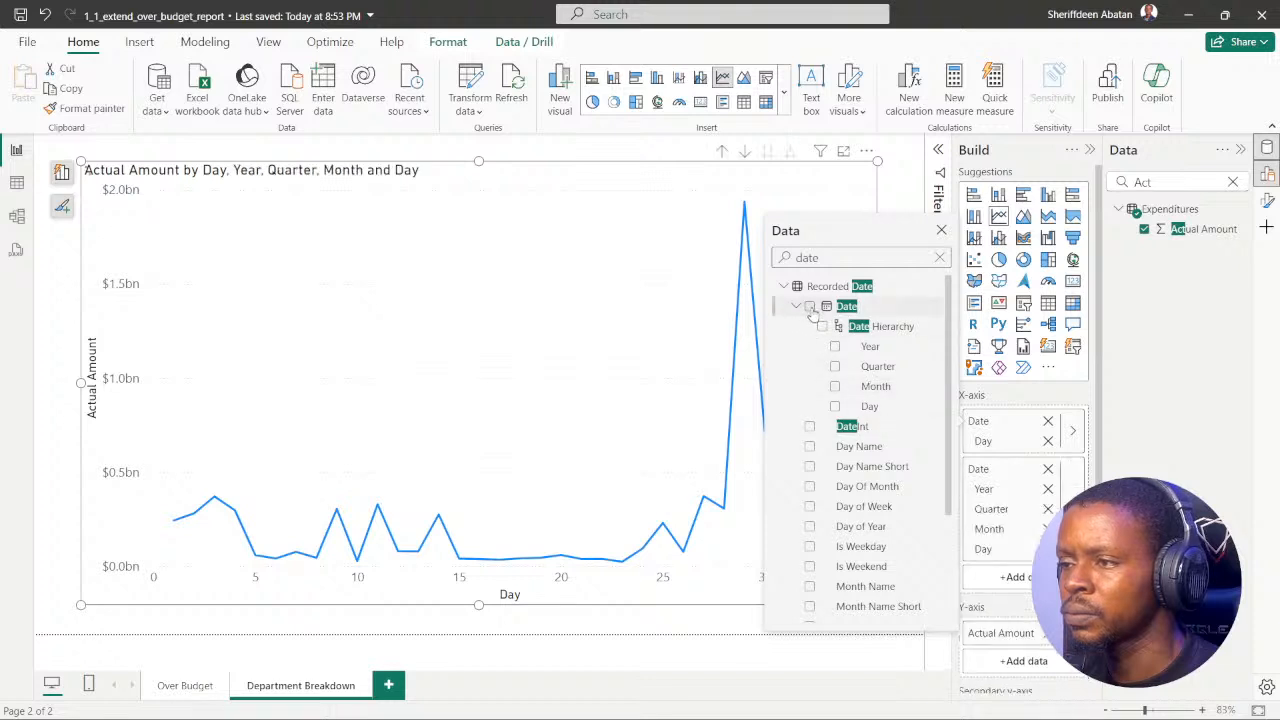
pyautogui.click(1048, 423)
pyautogui.click(1048, 423)
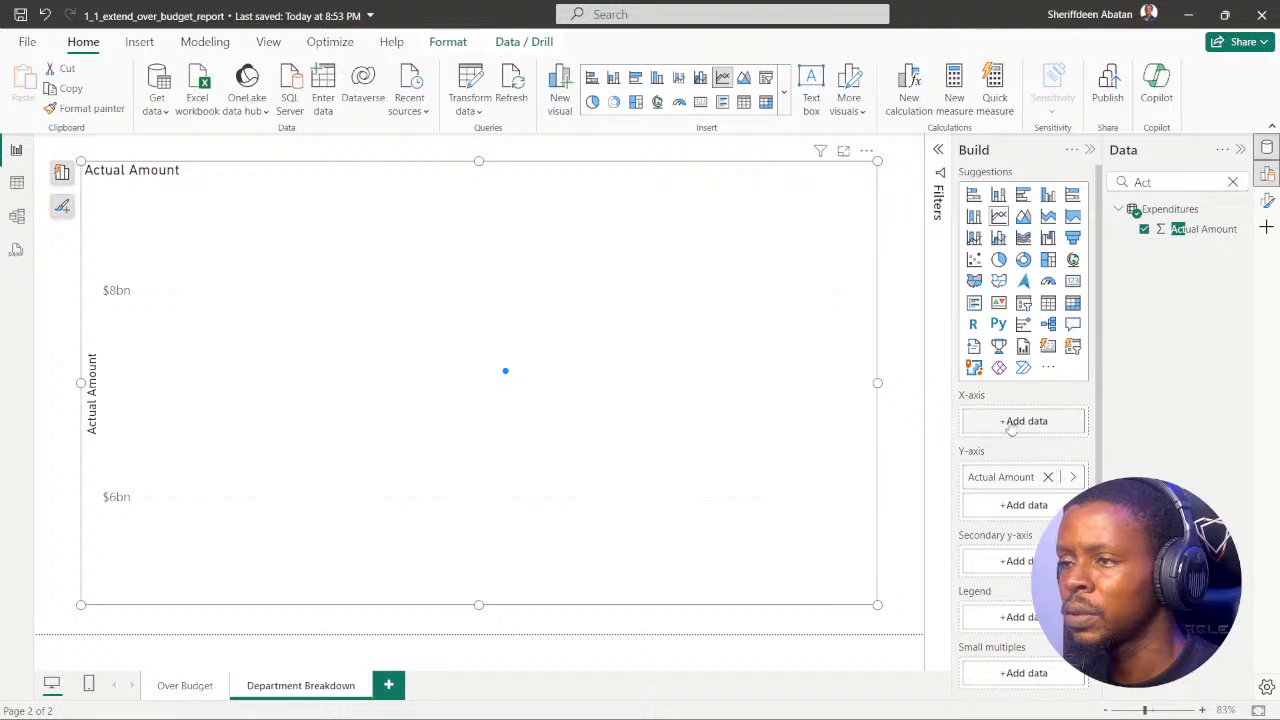
# Step: Add Date from the Recorded Date table to the line chart's X-axis
pyautogui.click(1010, 423)
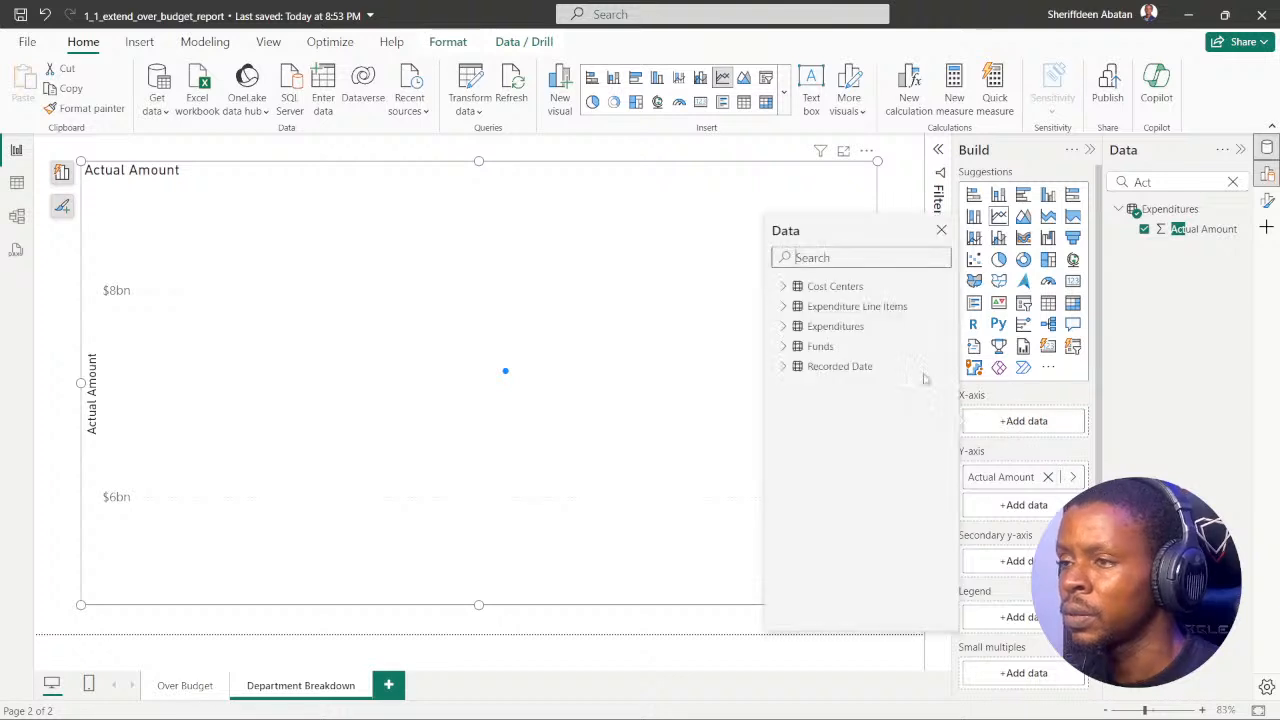
pyautogui.click(785, 367)
pyautogui.scroll(-2, 850, 400)
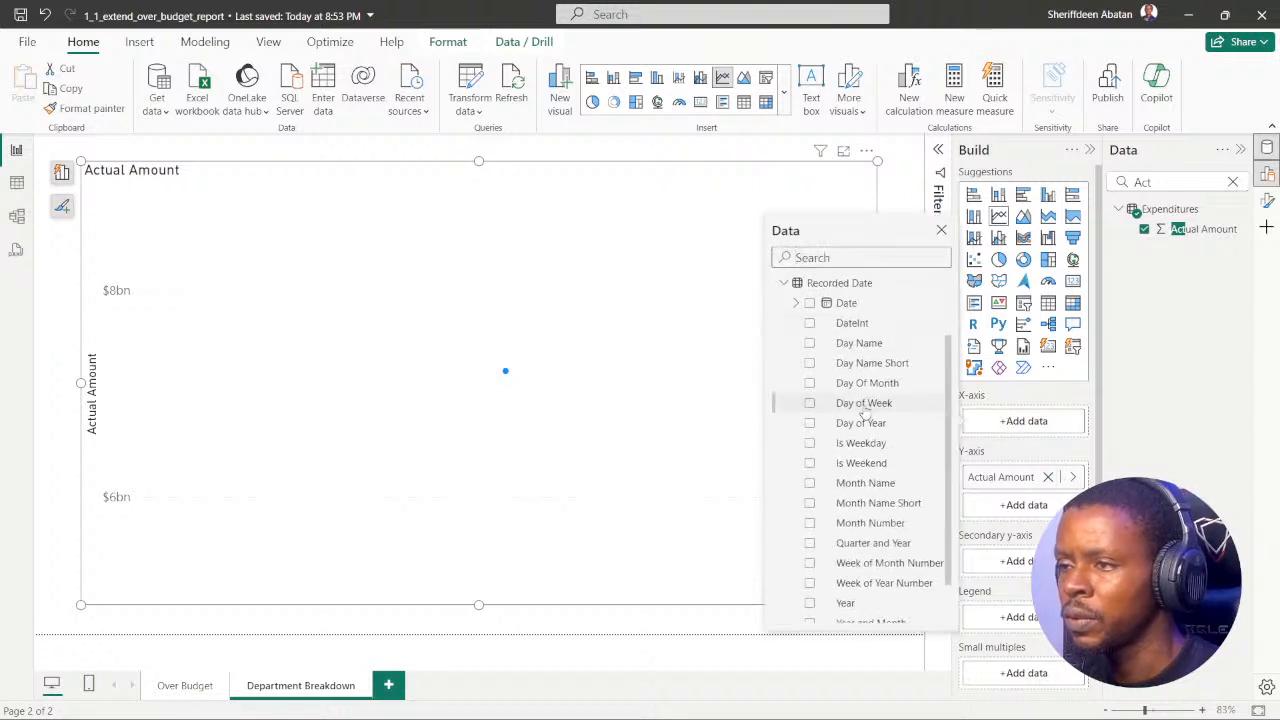
pyautogui.scroll(-1, 860, 370)
pyautogui.scroll(3, 870, 400)
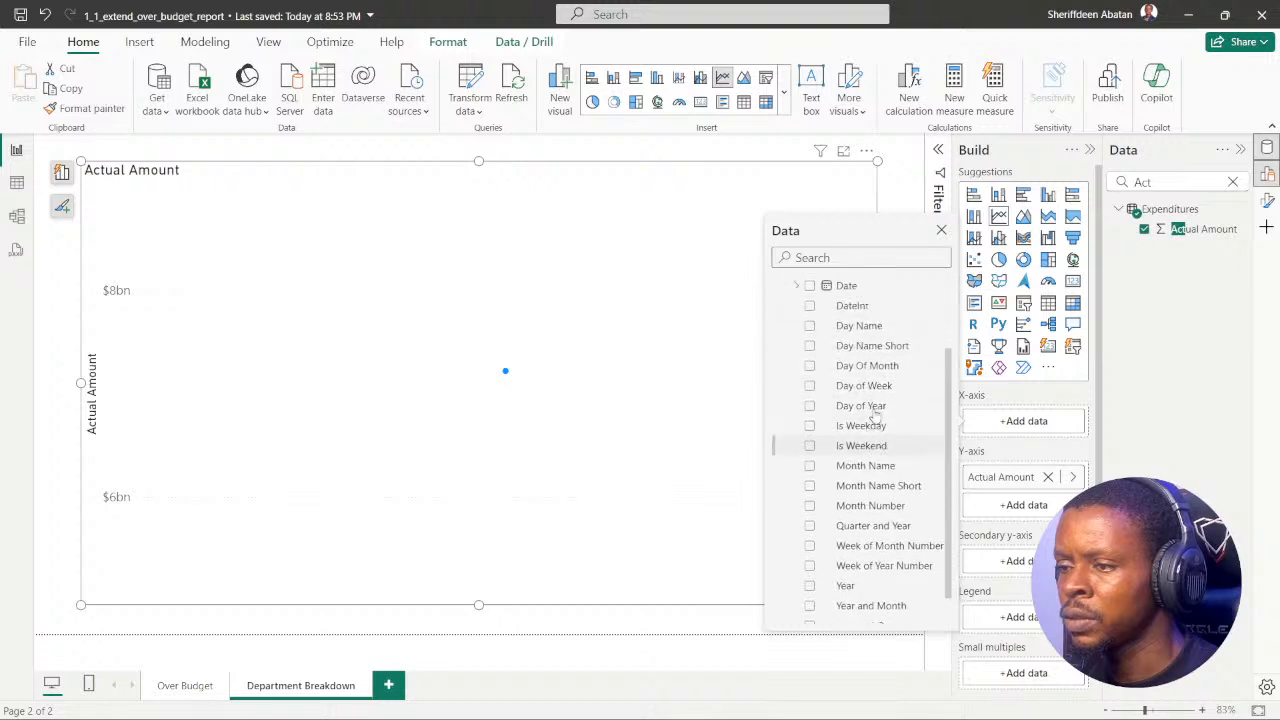
pyautogui.click(810, 387)
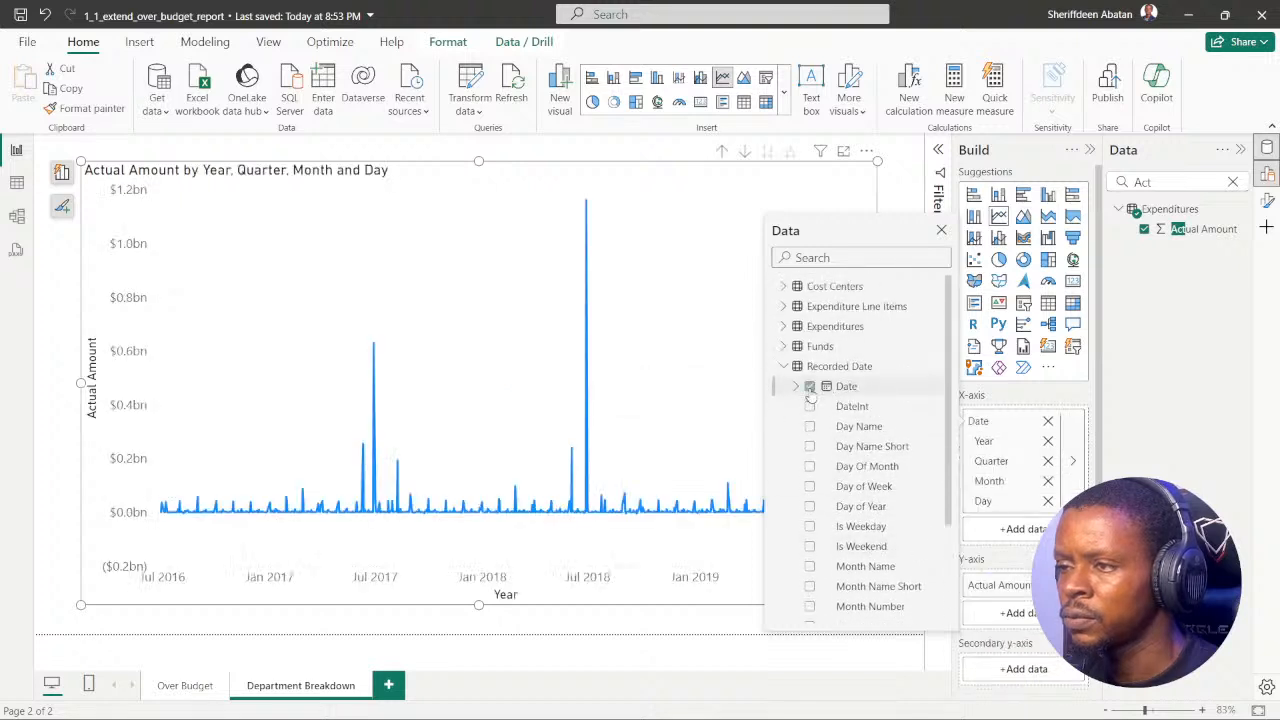
# Step: Remove the Year, Quarter and Month levels from the line chart's X-axis, keeping only Day
pyautogui.click(1068, 504)
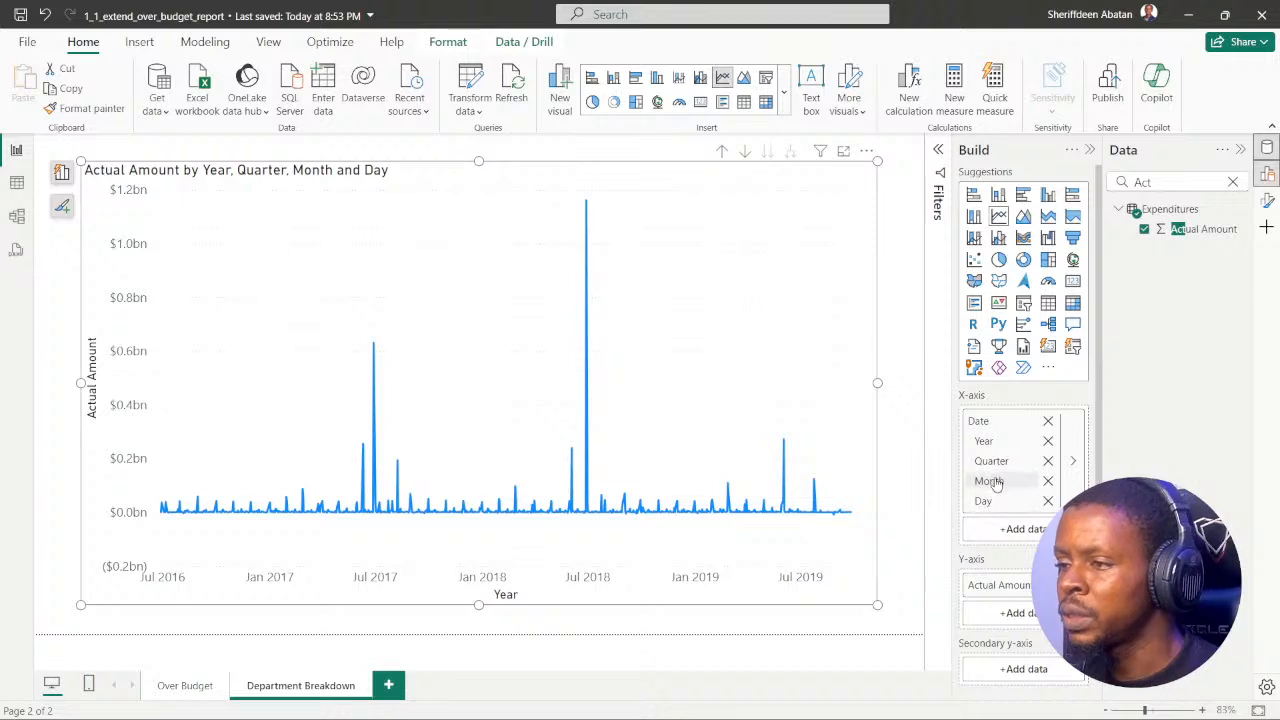
pyautogui.click(1048, 441)
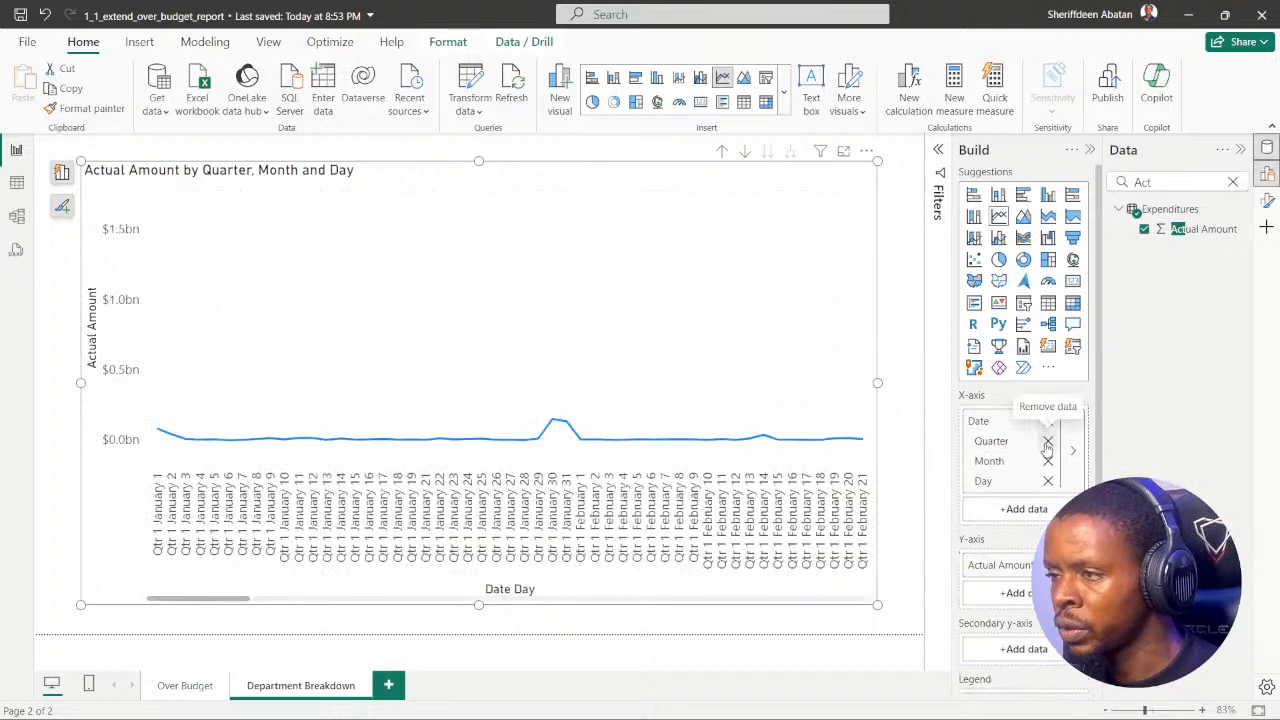
pyautogui.click(1048, 443)
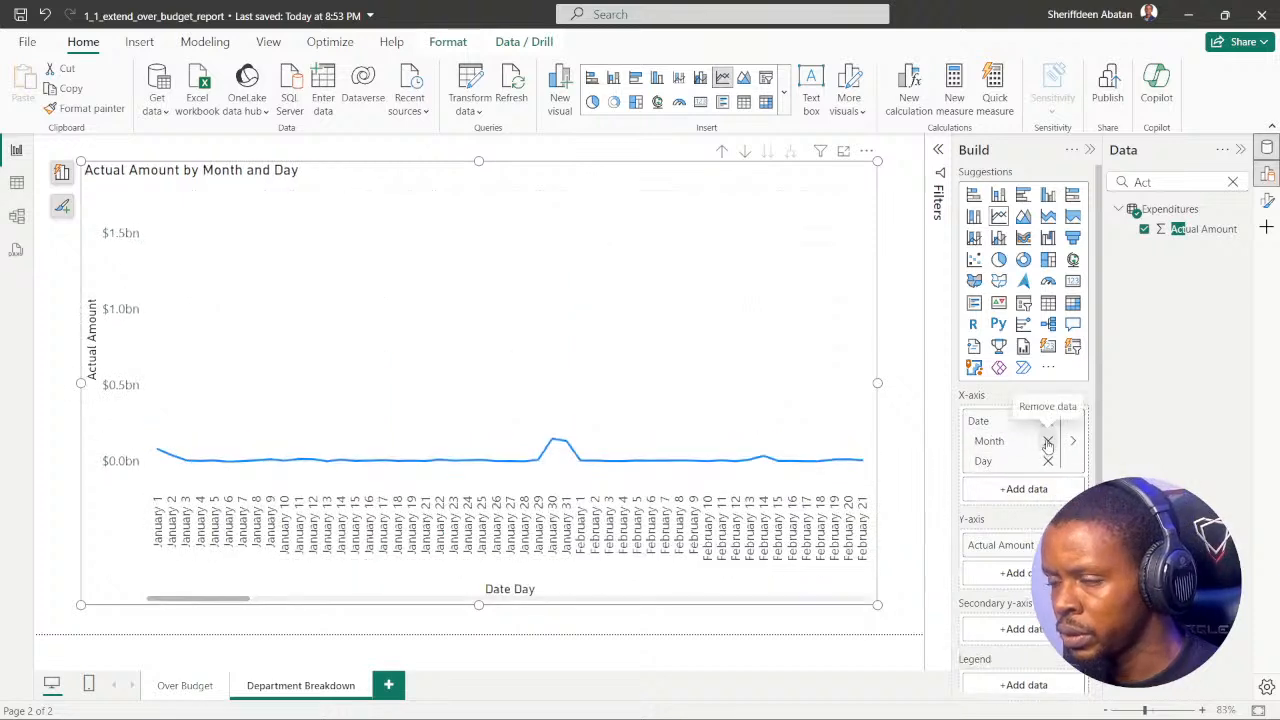
pyautogui.click(1048, 442)
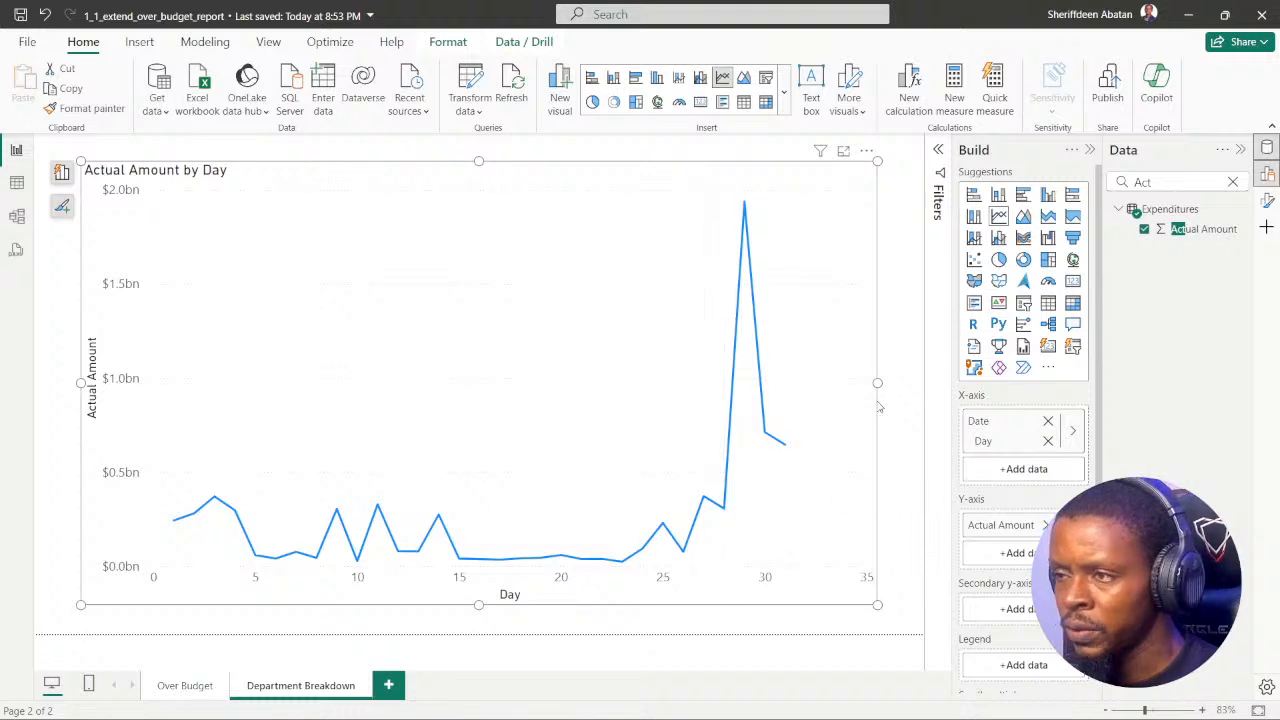
# Step: Widen the line chart slightly and move it closer to the page's left edge
pyautogui.moveTo(875, 383); pyautogui.dragTo(903, 383)
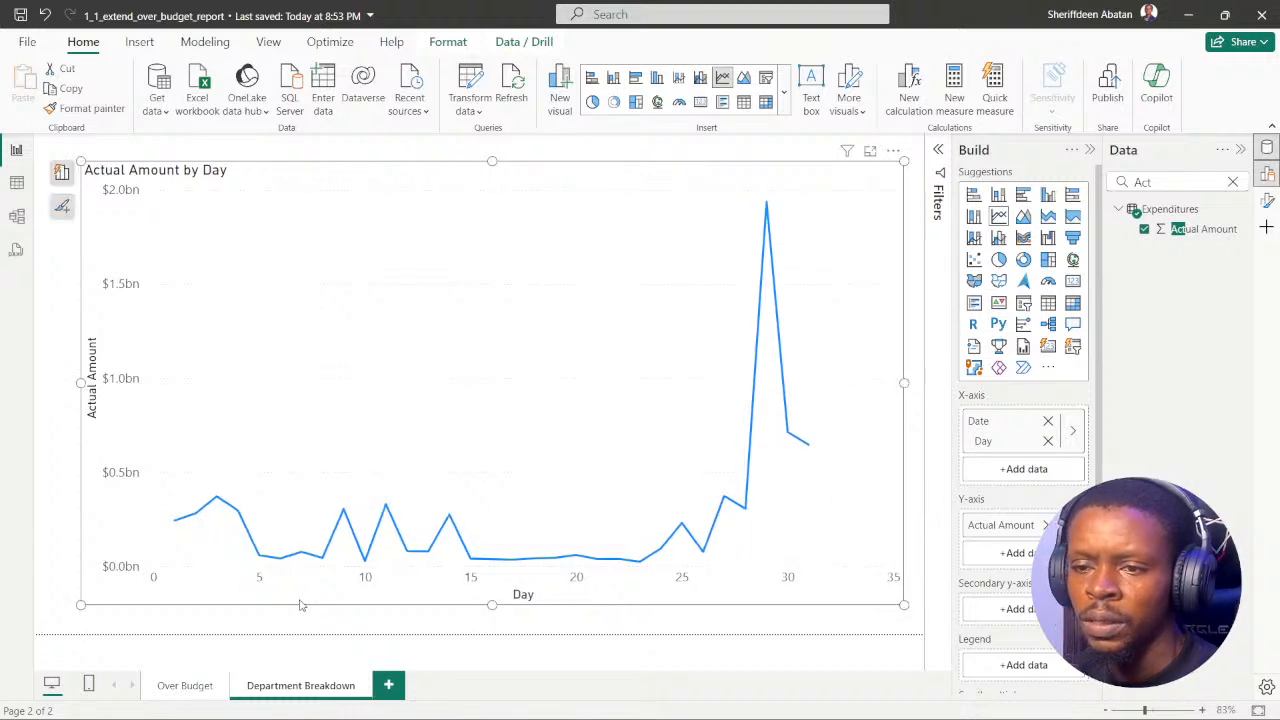
pyautogui.moveTo(302, 604); pyautogui.dragTo(284, 600)
# Step: Recheck the DataCamp instruction in the browser, and turn off the line chart's Y-axis title in Power BI
pyautogui.moveTo(495, 710)
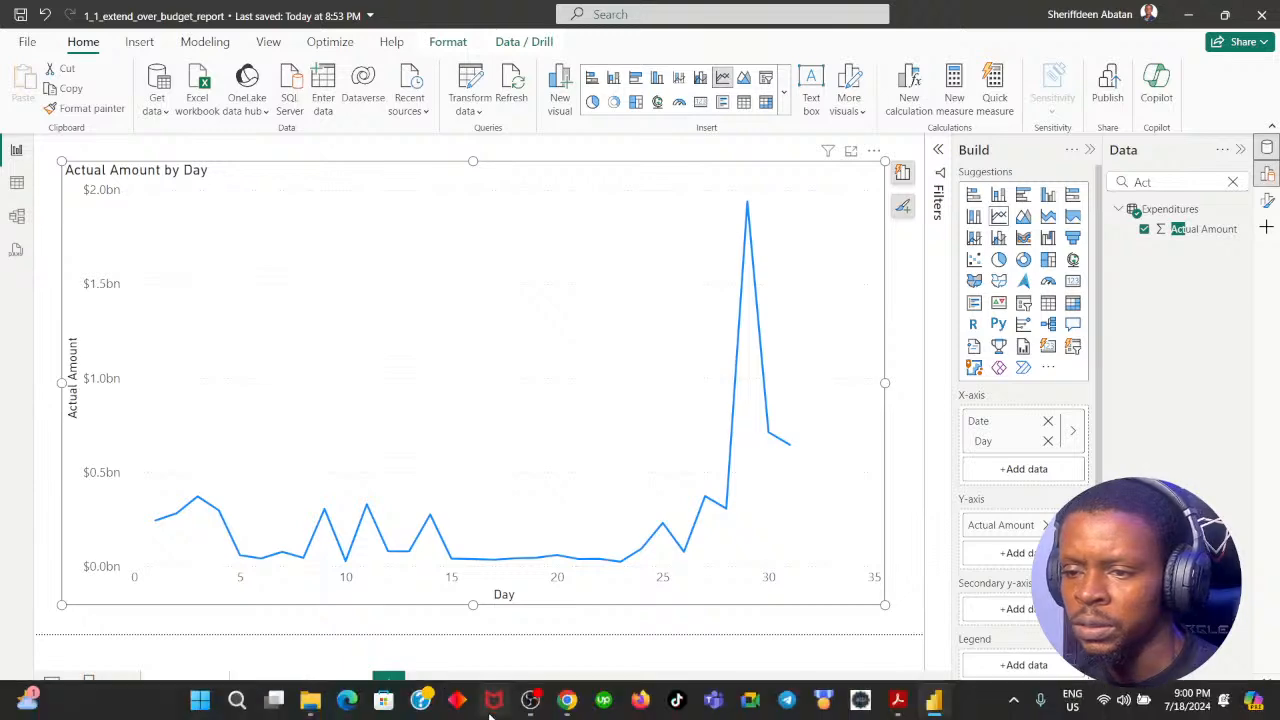
pyautogui.click(568, 700)
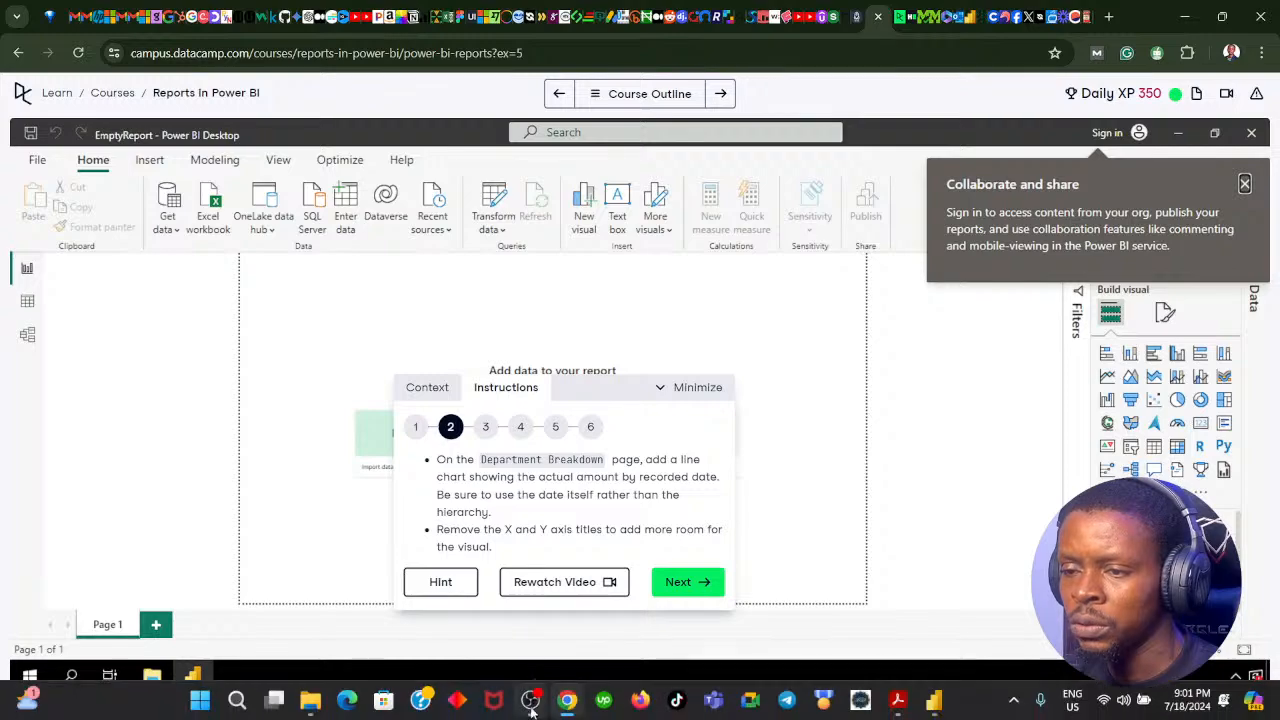
pyautogui.click(566, 701)
pyautogui.click(566, 701)
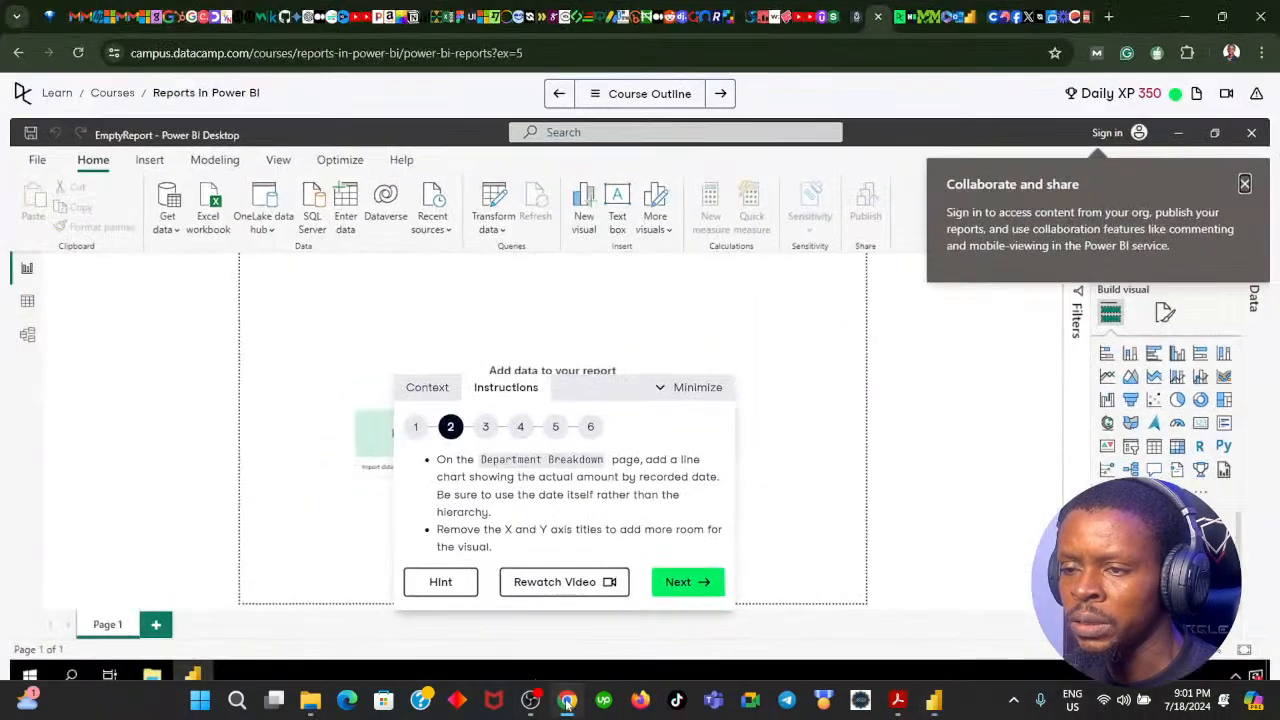
pyautogui.click(566, 701)
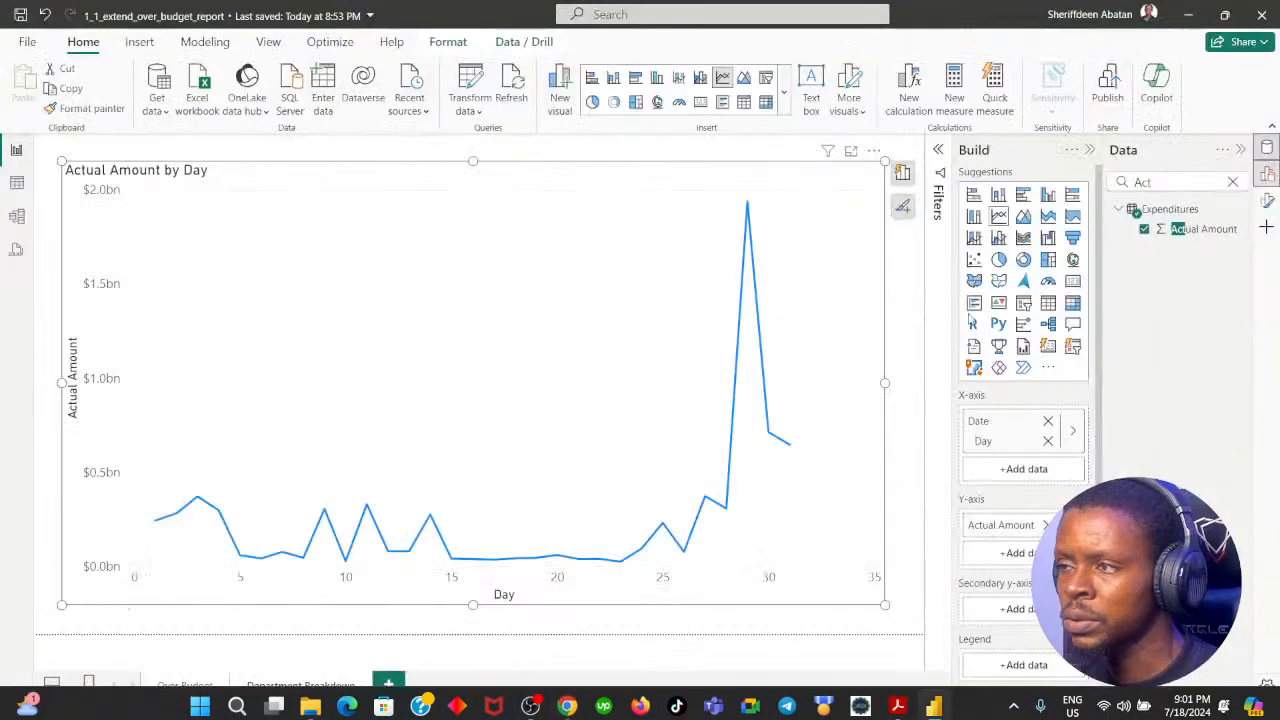
pyautogui.click(1267, 201)
pyautogui.click(1234, 185)
pyautogui.click(1234, 185)
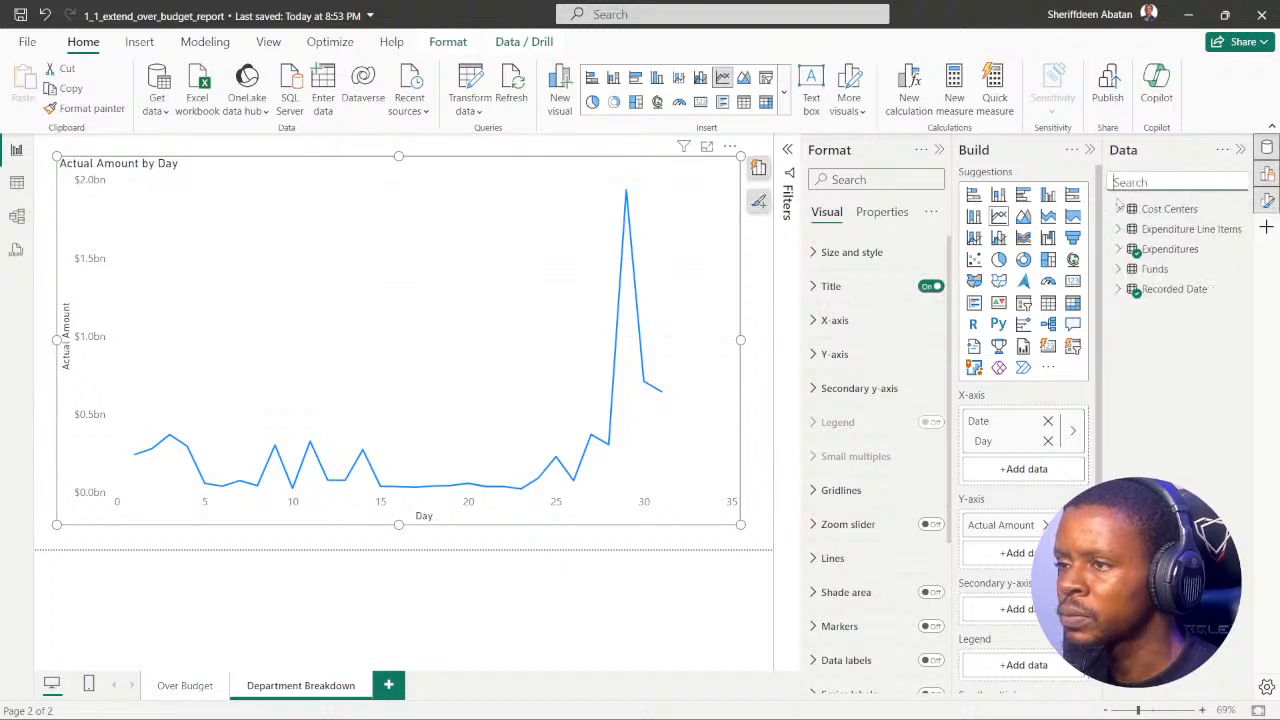
pyautogui.click(816, 356)
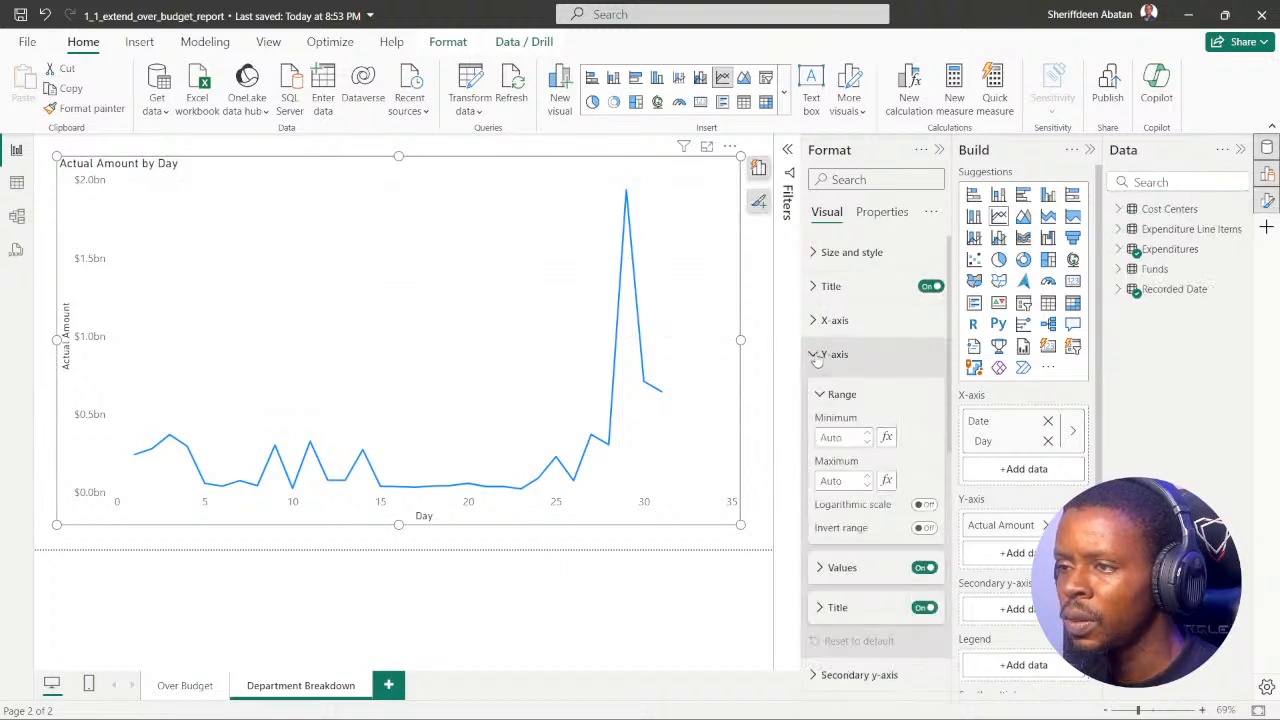
pyautogui.click(927, 608)
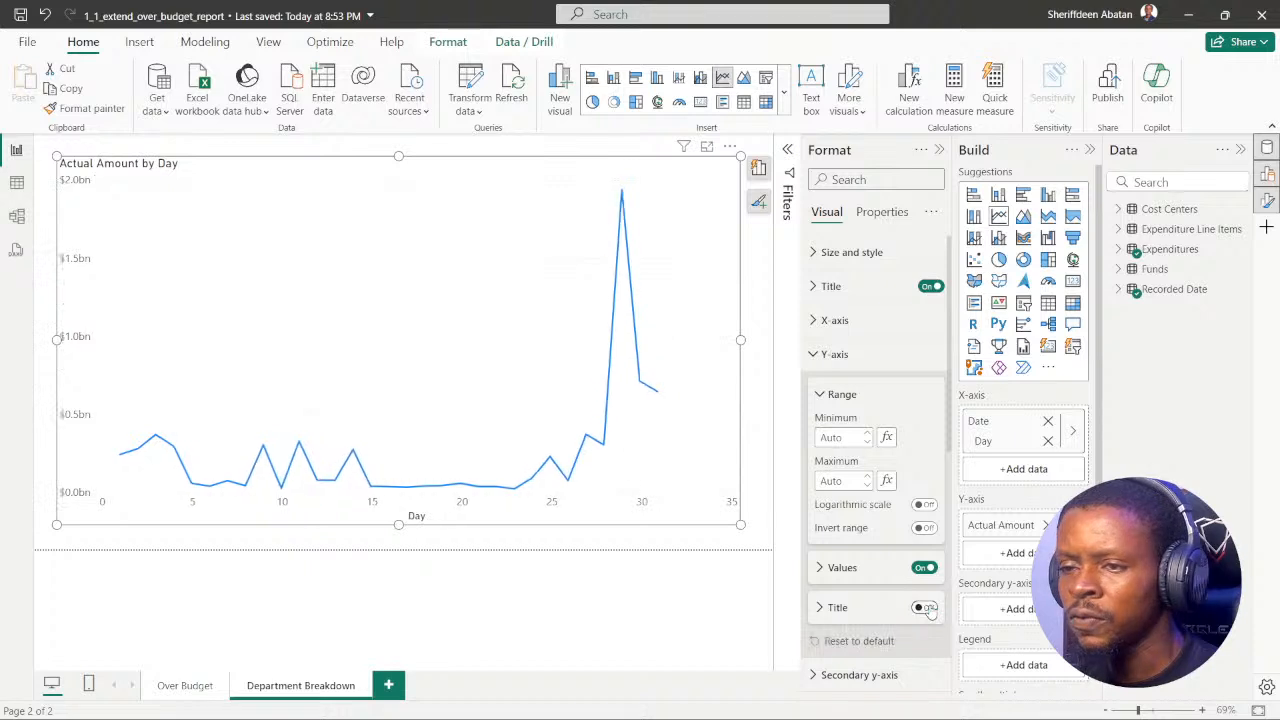
pyautogui.click(815, 355)
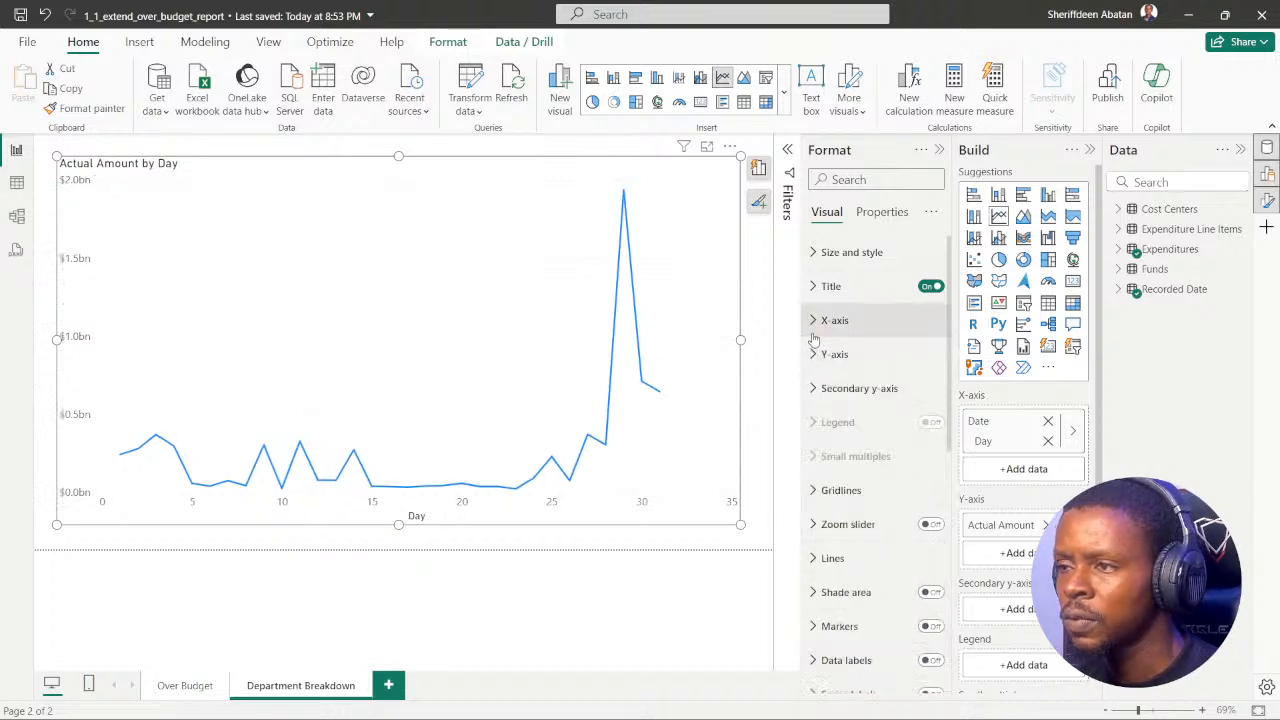
# Step: Turn off the line chart's X-axis title and close the formatting options
pyautogui.click(812, 322)
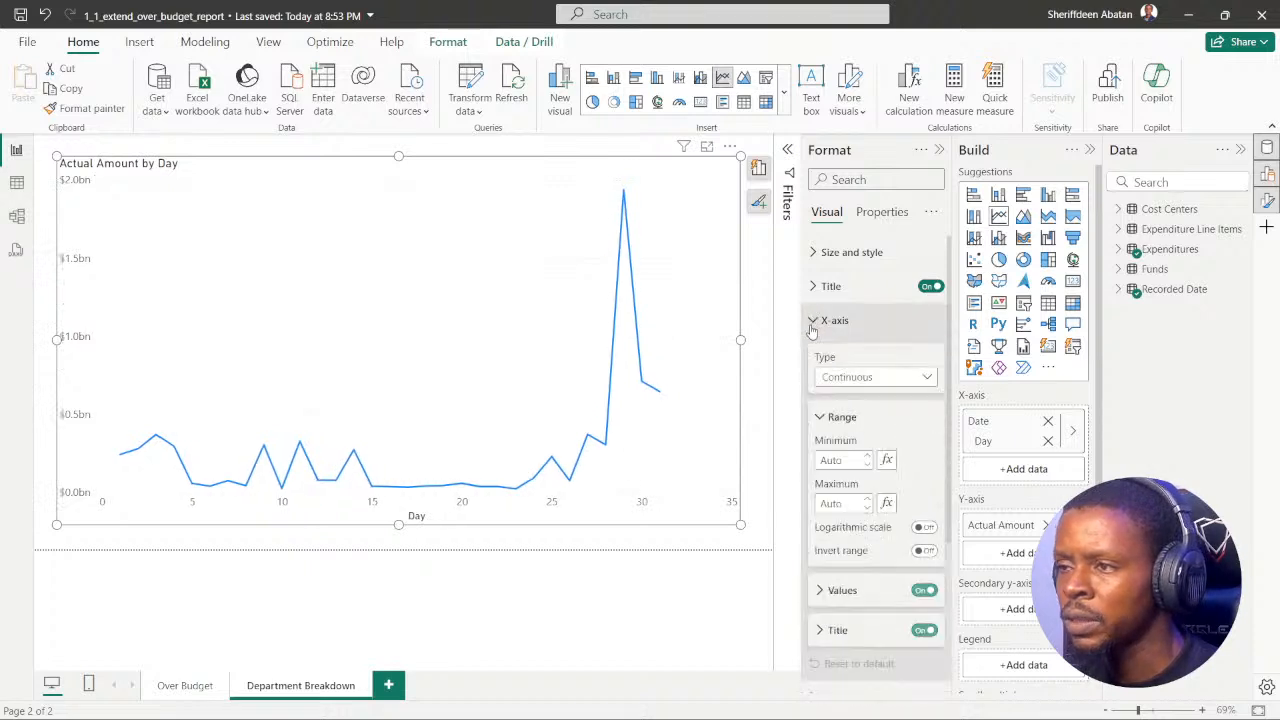
pyautogui.click(927, 630)
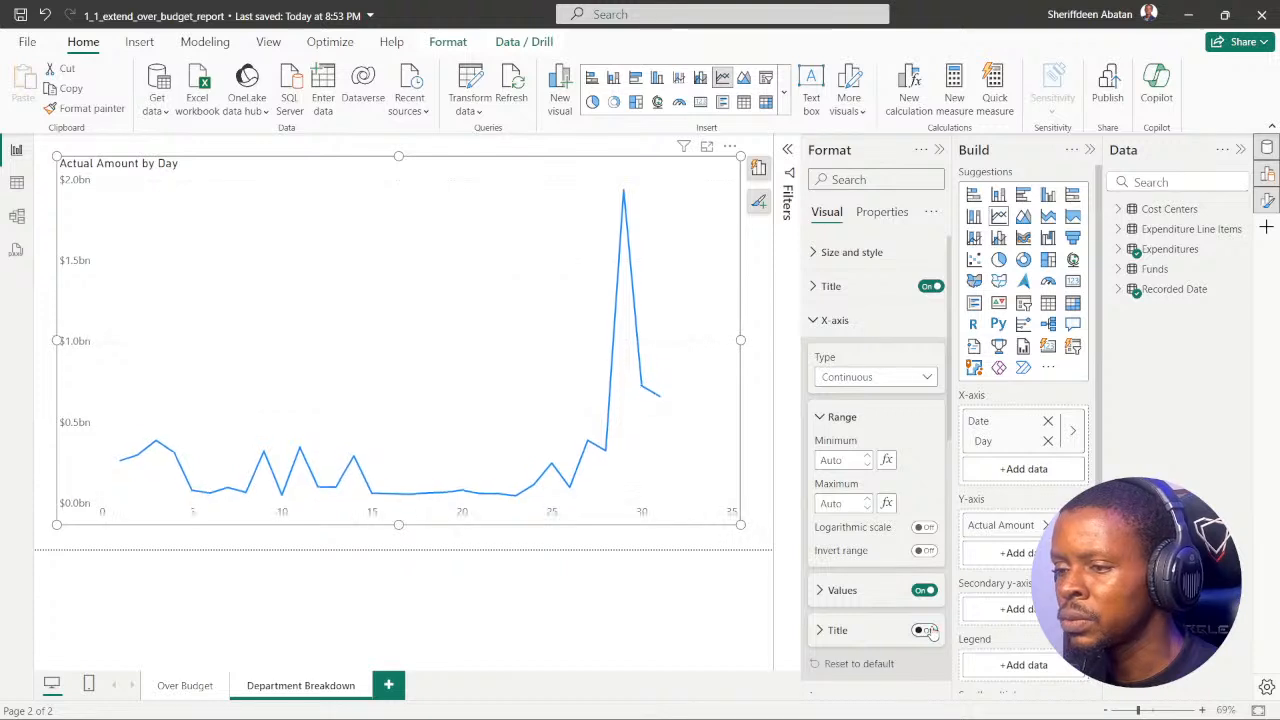
pyautogui.click(812, 321)
pyautogui.click(940, 150)
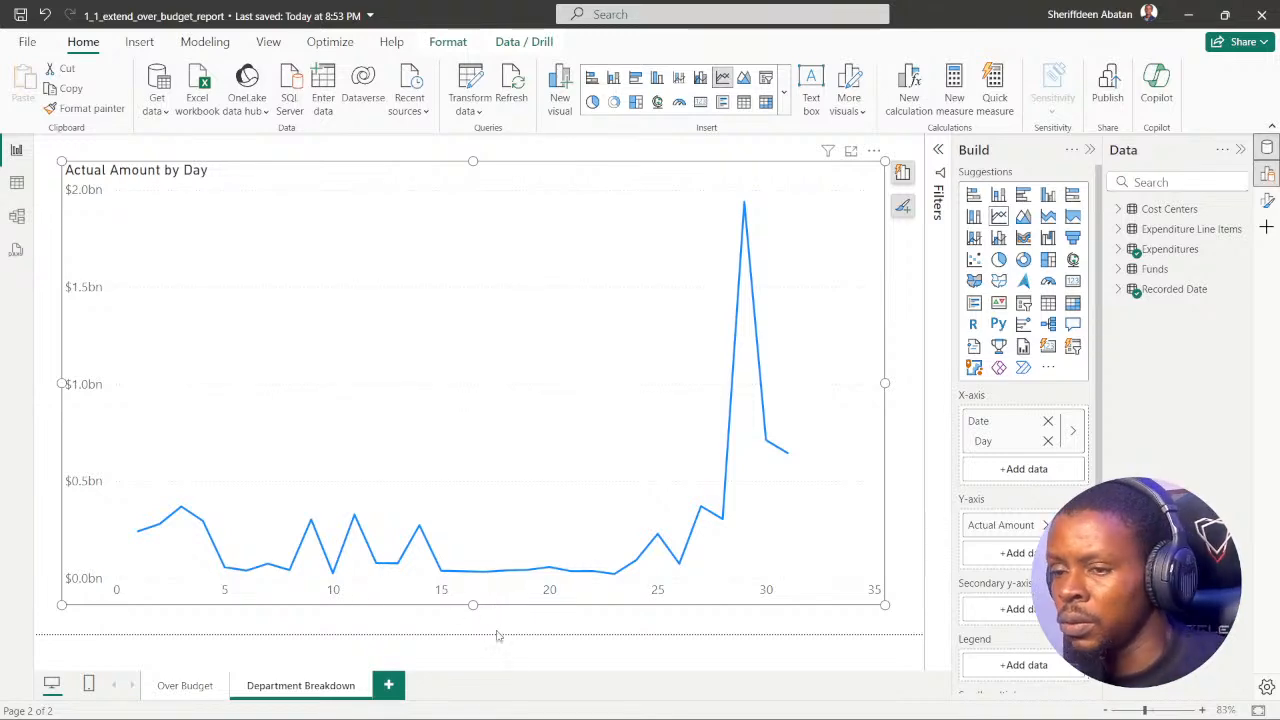
# Step: Switch to DataCamp in the browser, preview instruction 3, and read the hint for instruction 2
pyautogui.click(568, 700)
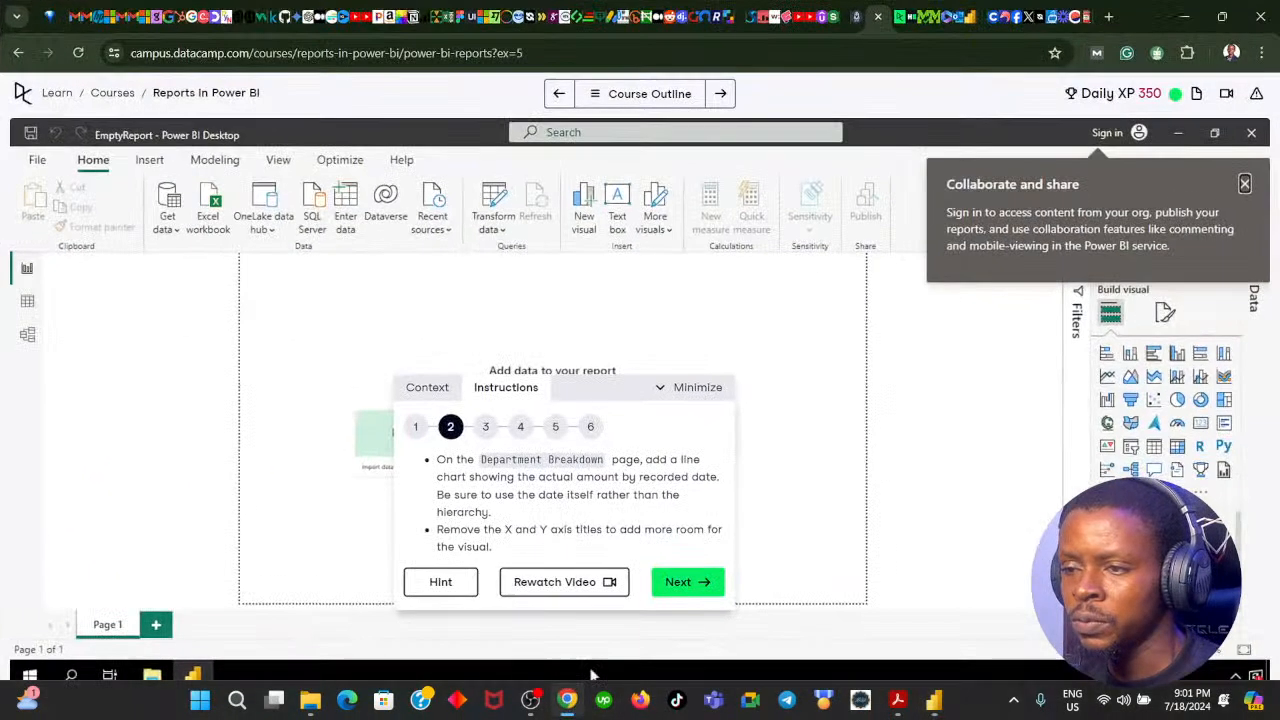
pyautogui.click(682, 582)
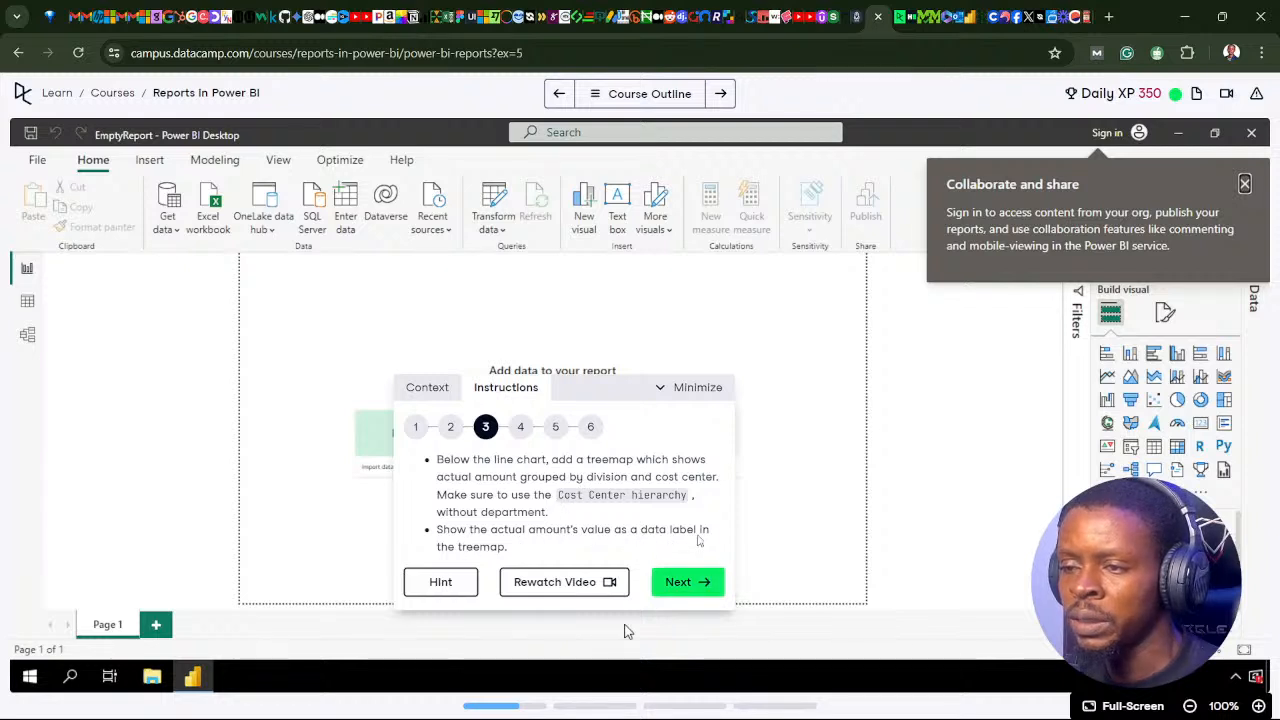
pyautogui.click(450, 427)
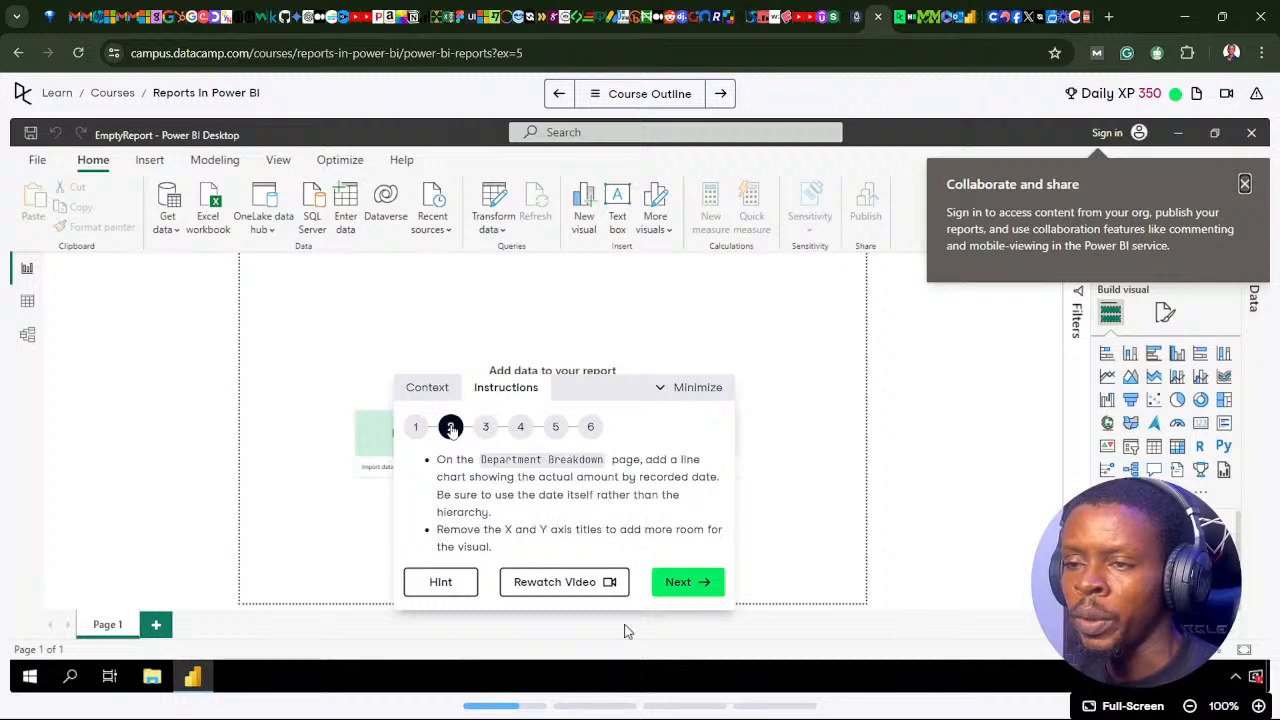
pyautogui.click(440, 582)
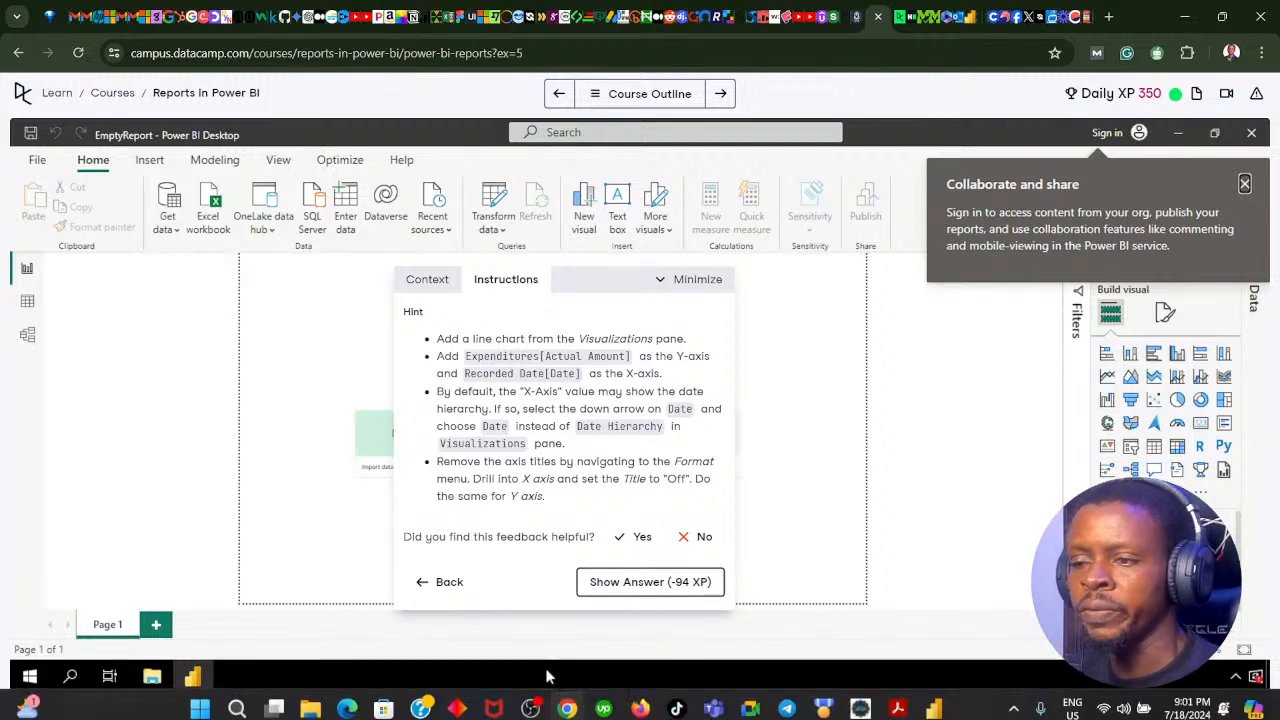
pyautogui.click(565, 703)
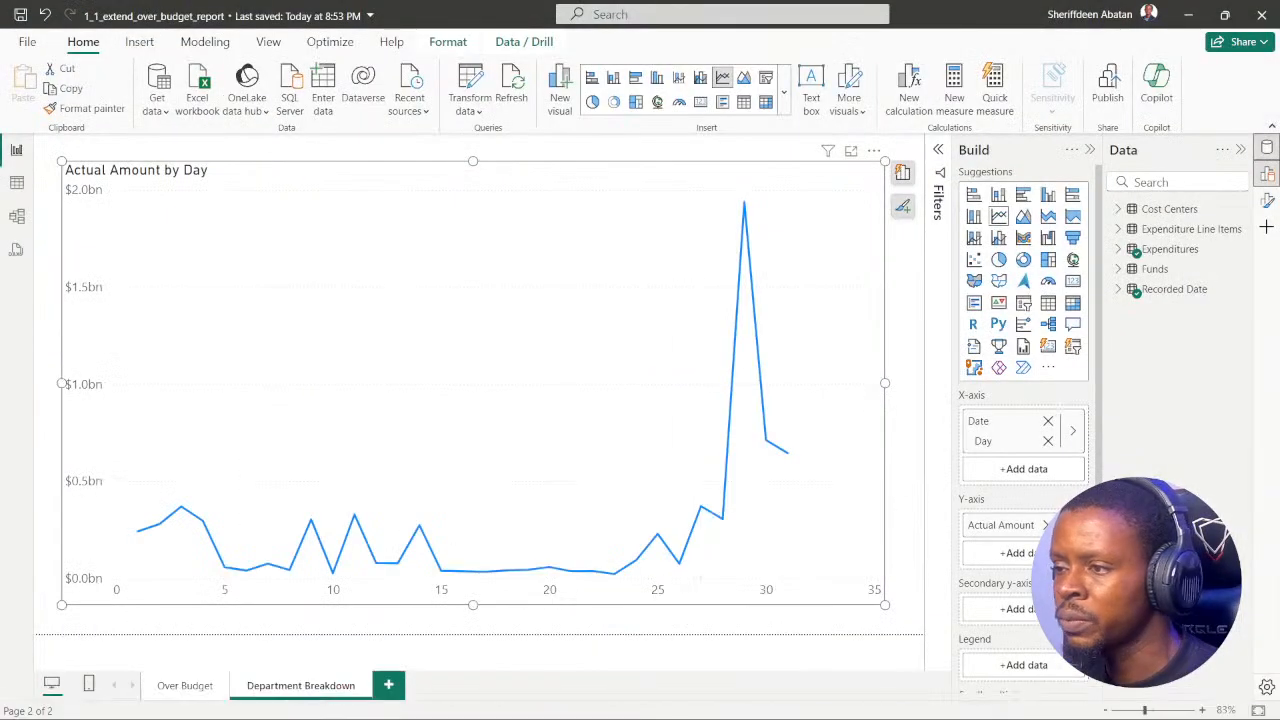
# Step: Replace Day on the line chart's X-axis with Date from the Recorded Date table, and recheck the DataCamp hint
pyautogui.click(1047, 441)
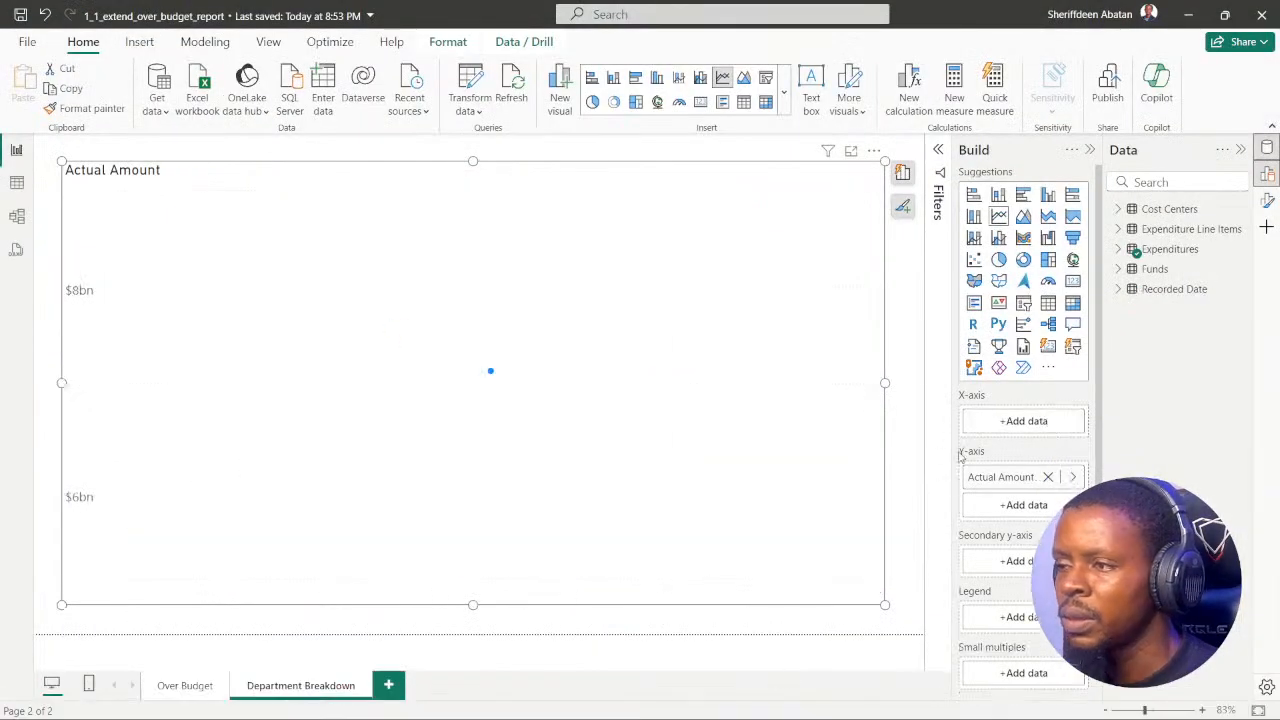
pyautogui.click(1005, 428)
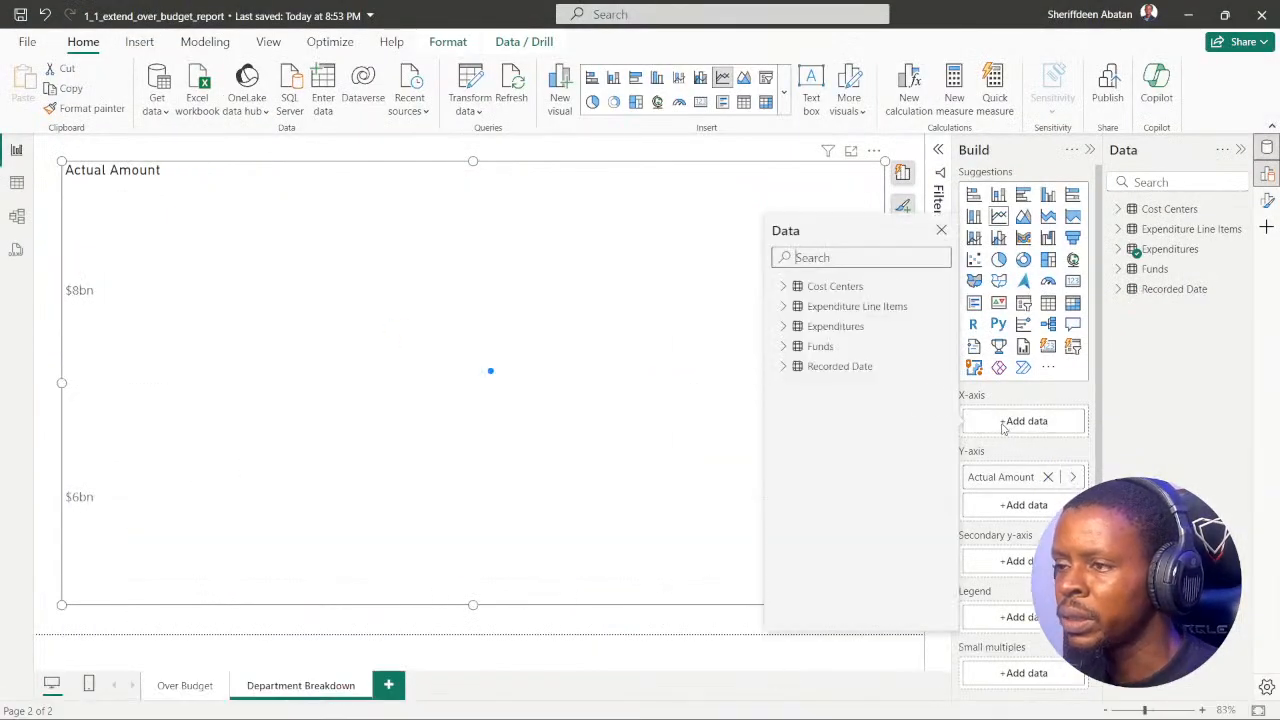
pyautogui.click(784, 367)
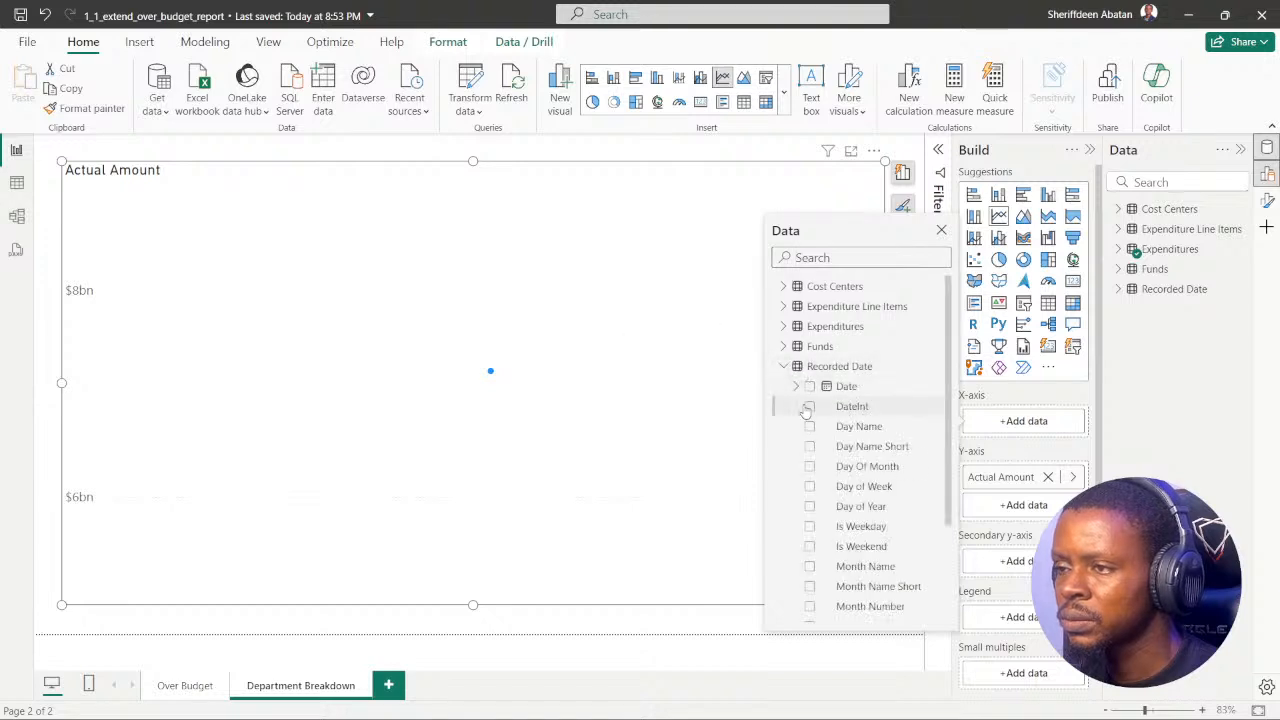
pyautogui.click(810, 387)
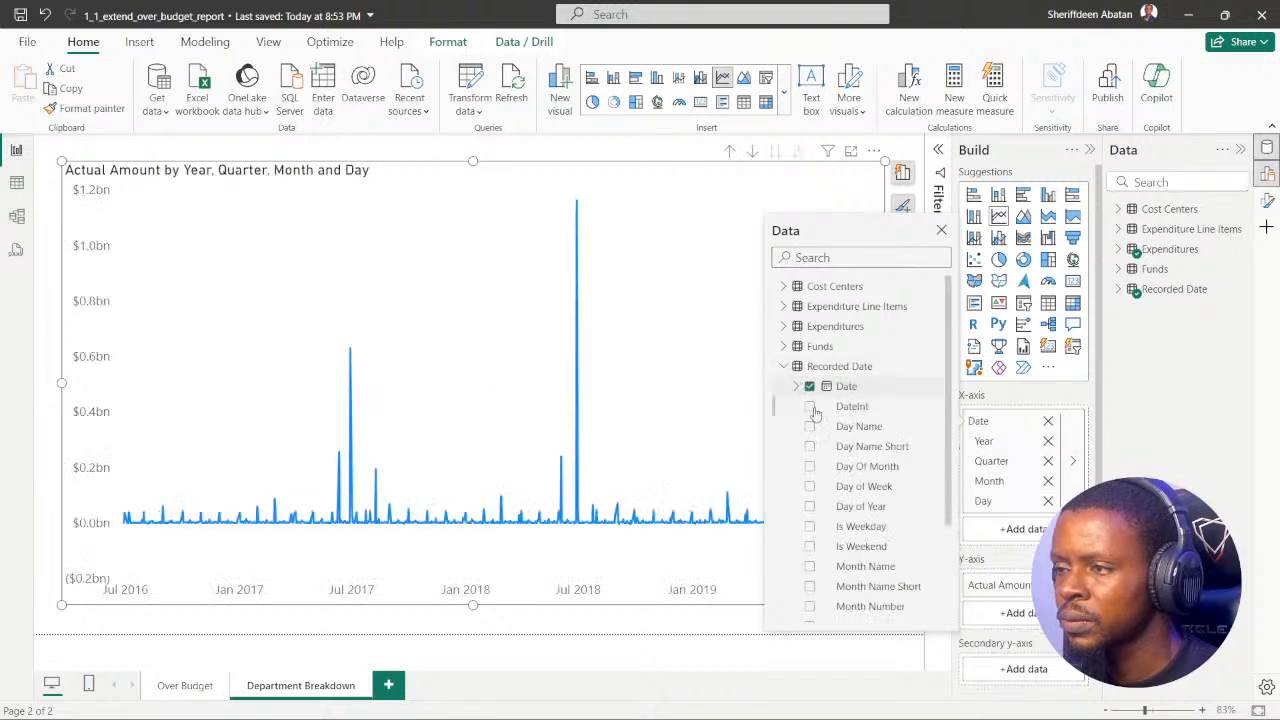
pyautogui.click(567, 705)
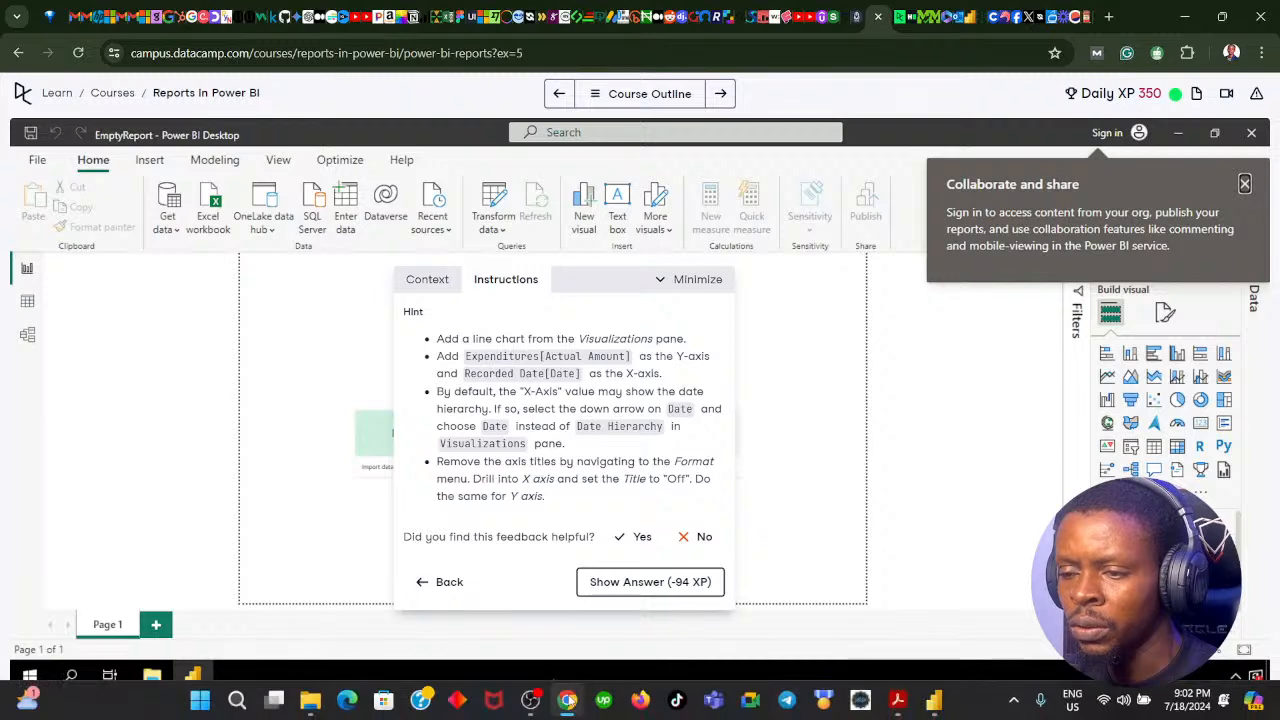
pyautogui.click(567, 700)
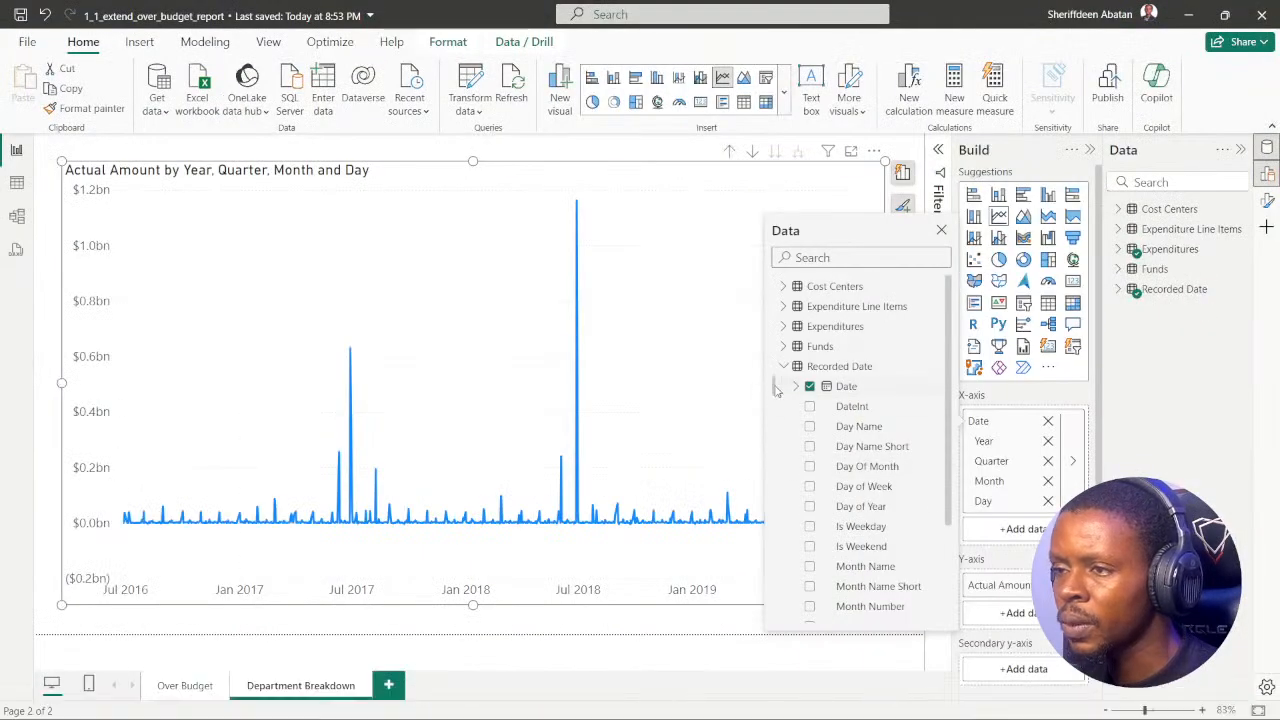
# Step: Remove Day, Month, Quarter and Year from the line chart's X-axis
pyautogui.click(796, 387)
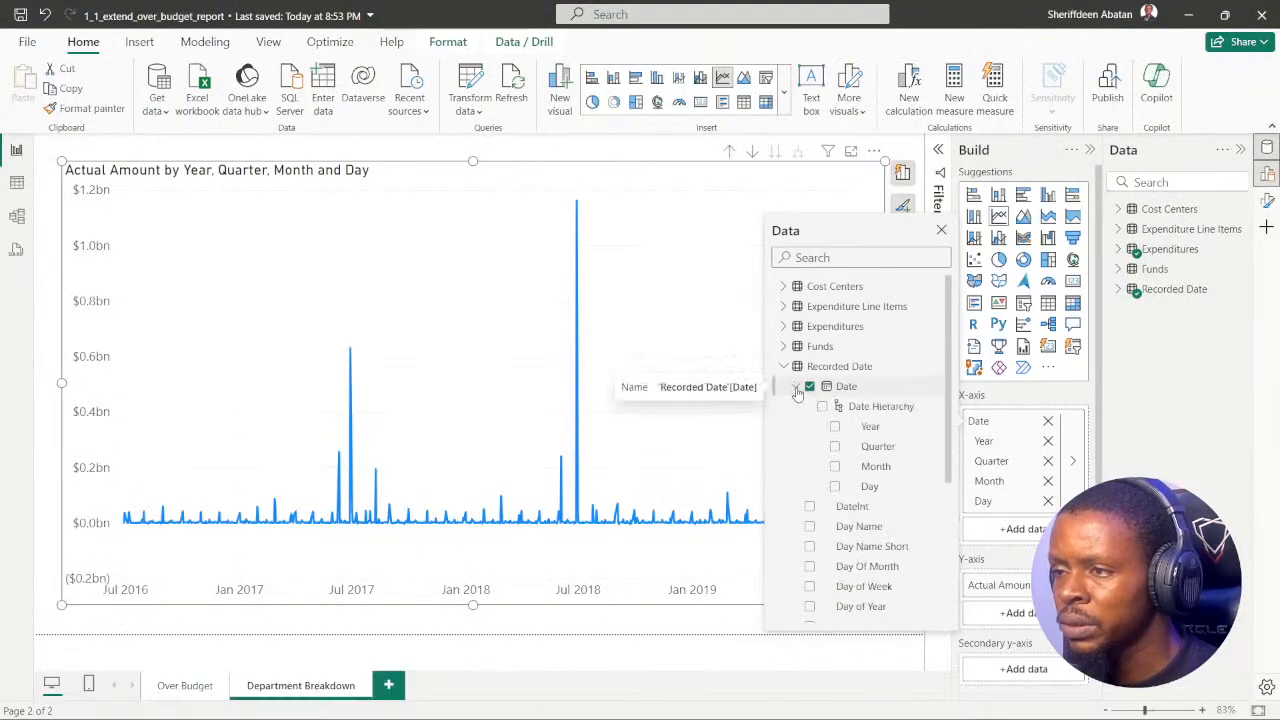
pyautogui.click(796, 388)
pyautogui.click(796, 388)
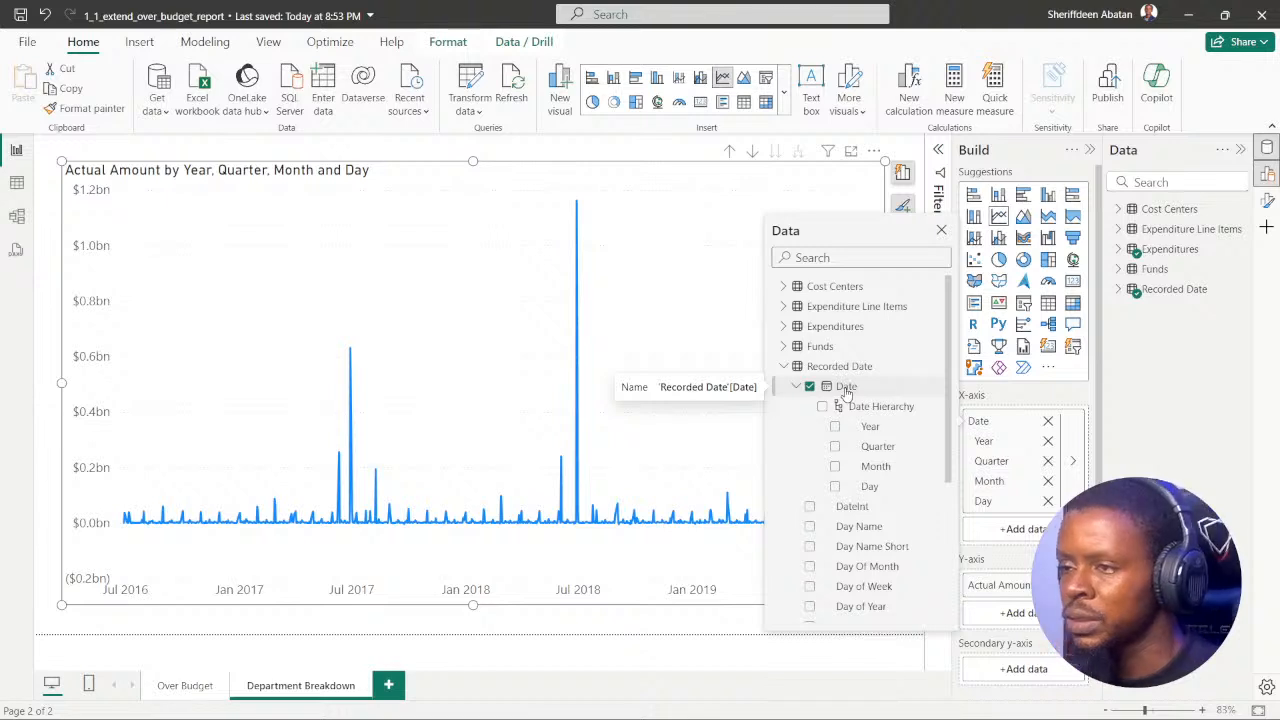
pyautogui.click(1048, 501)
pyautogui.click(1048, 481)
pyautogui.click(1048, 461)
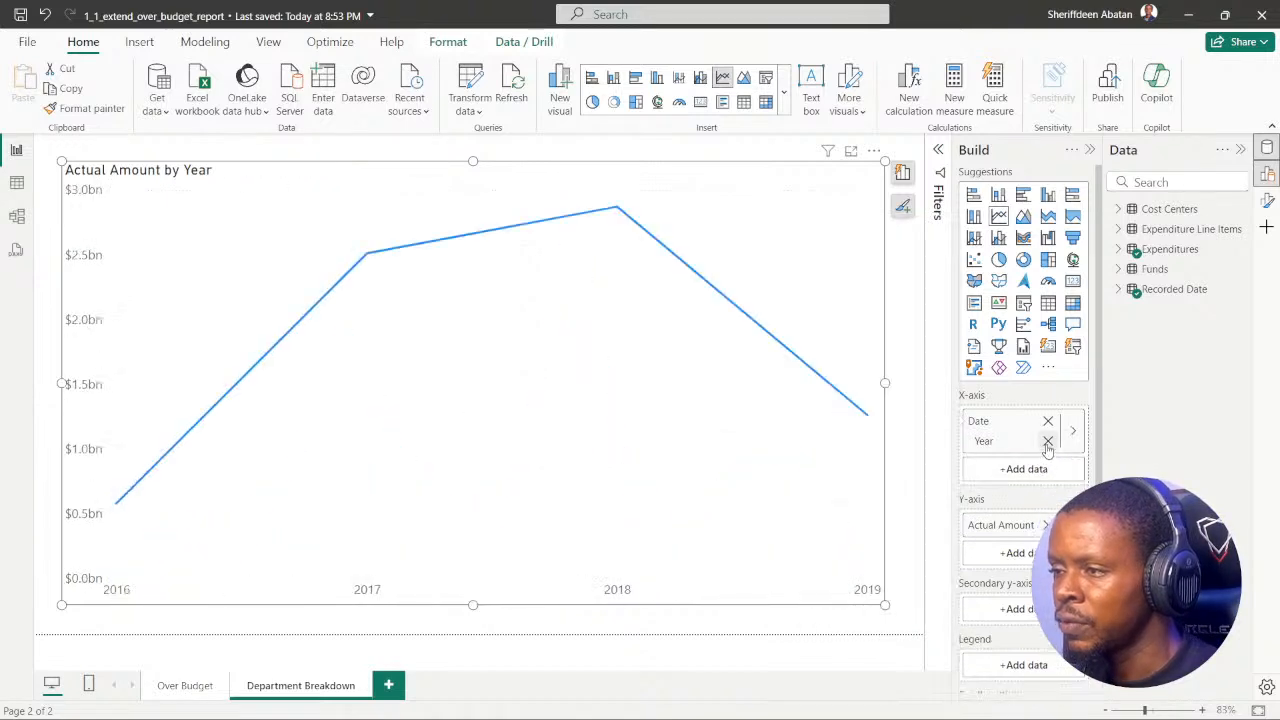
pyautogui.click(1048, 441)
# Step: Add Date Hierarchy from the Recorded Date table to the line chart's X-axis
pyautogui.click(1020, 423)
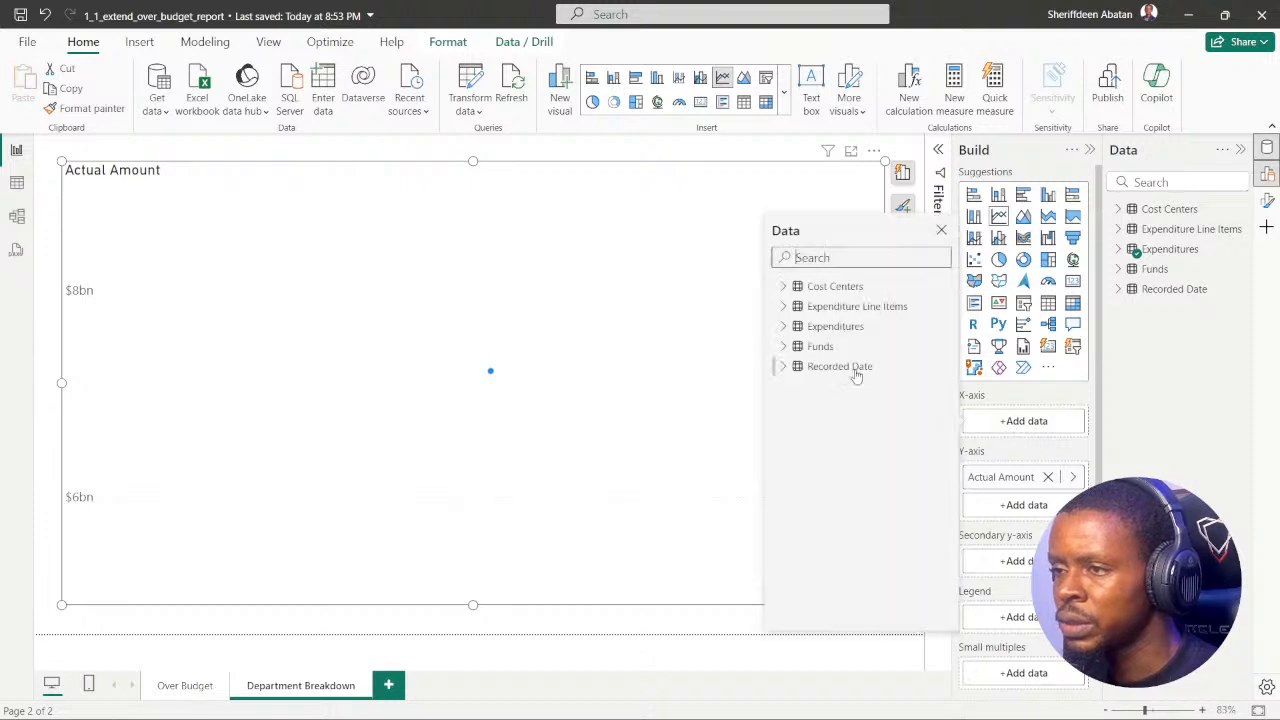
pyautogui.click(783, 366)
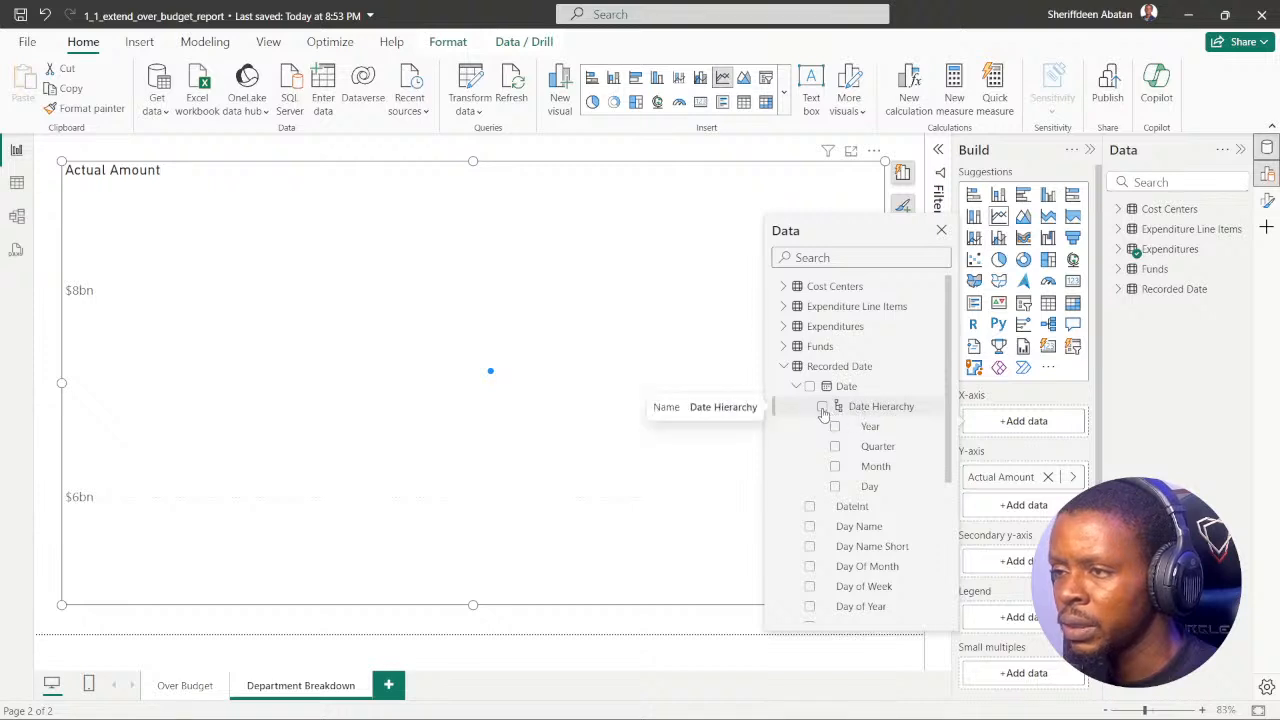
pyautogui.click(822, 408)
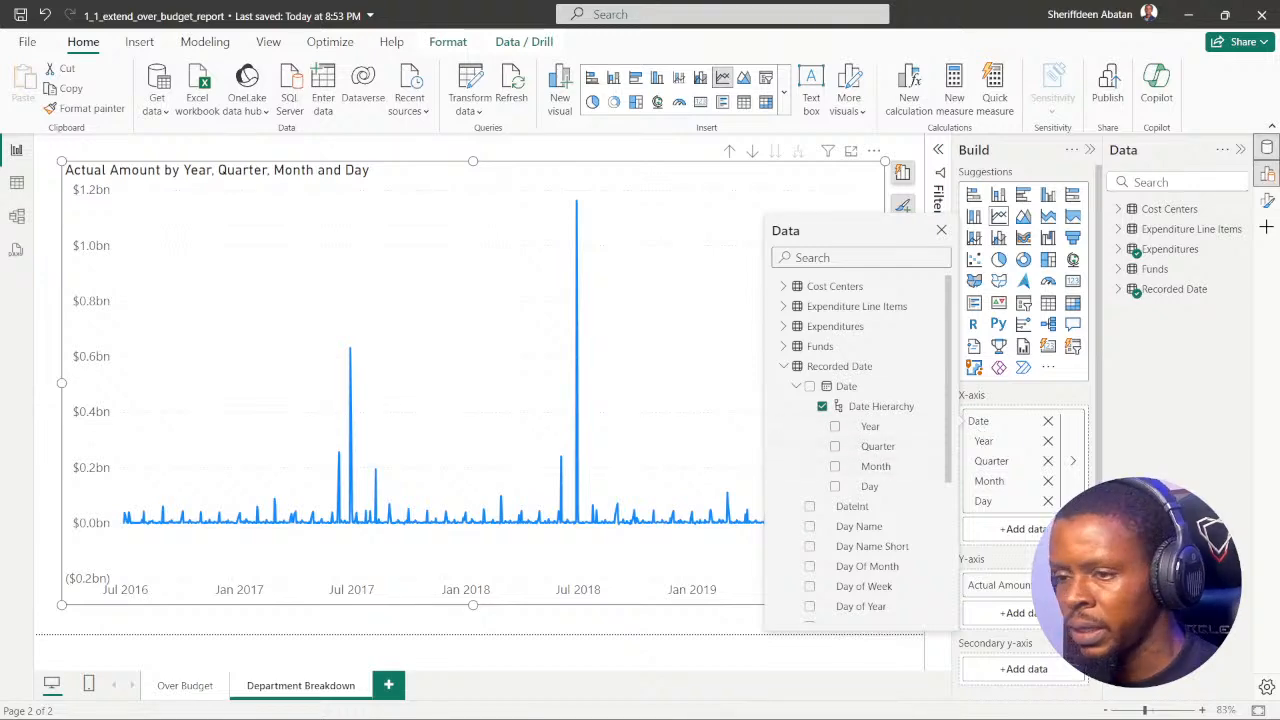
# Step: Recheck the DataCamp hint in the browser, and search the line chart's X-axis fields in Power BI for "Date"
pyautogui.click(567, 702)
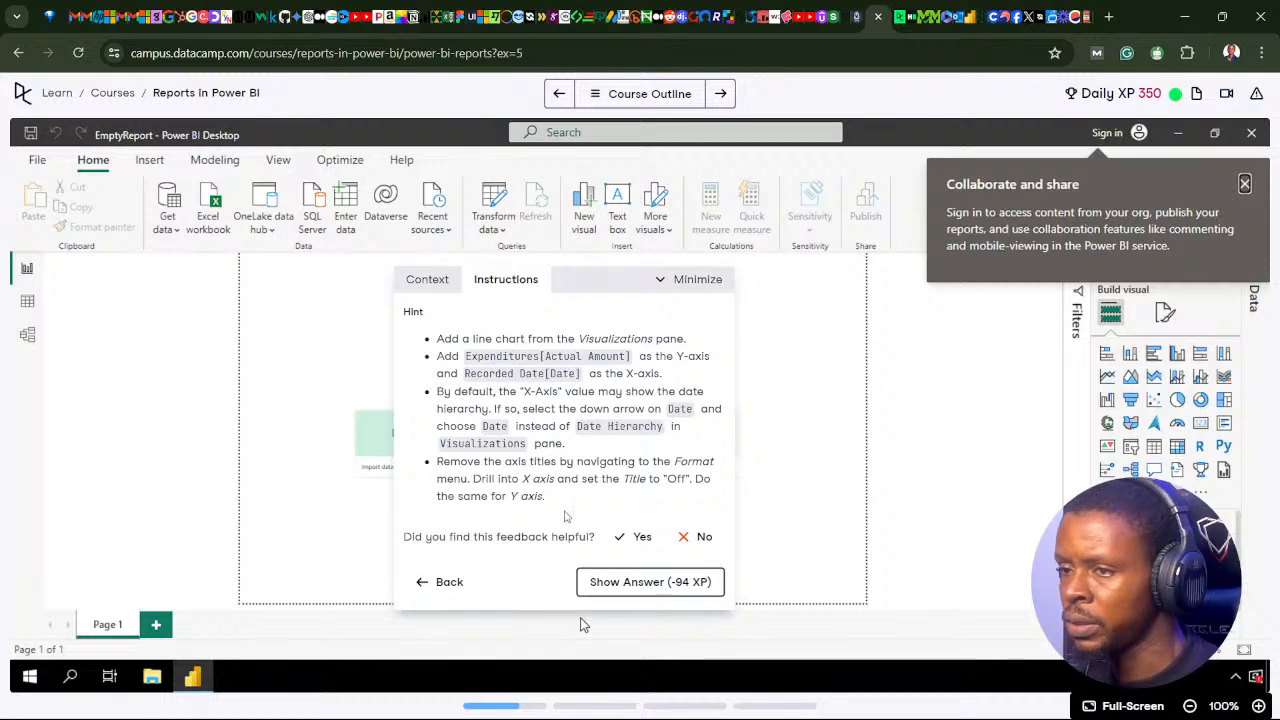
pyautogui.click(575, 711)
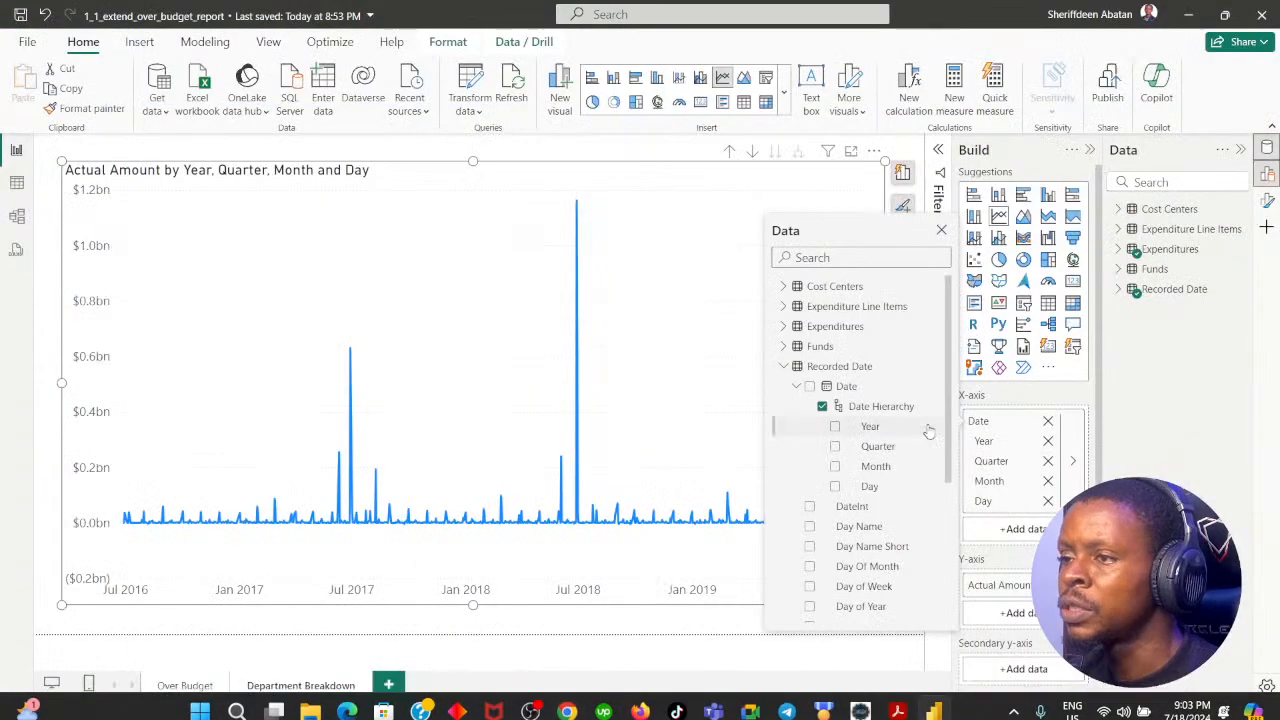
pyautogui.scroll(-4, 855, 447)
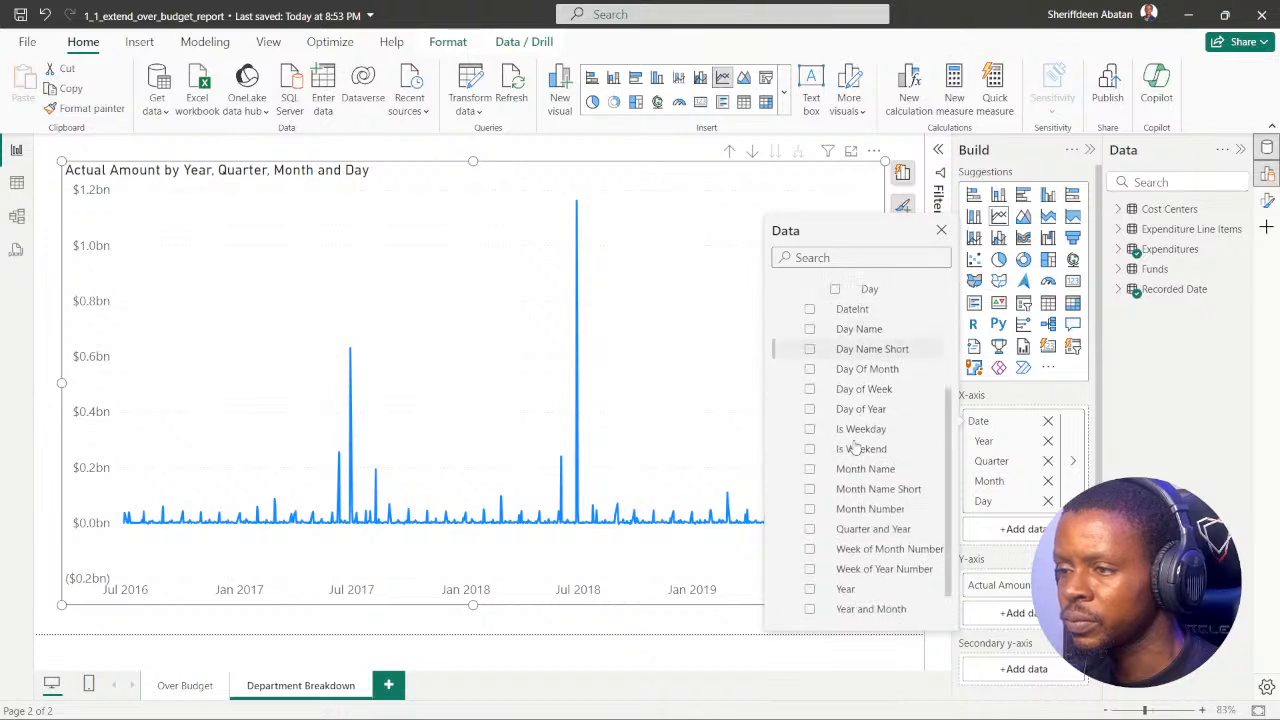
pyautogui.scroll(-1, 860, 440)
pyautogui.scroll(6, 866, 431)
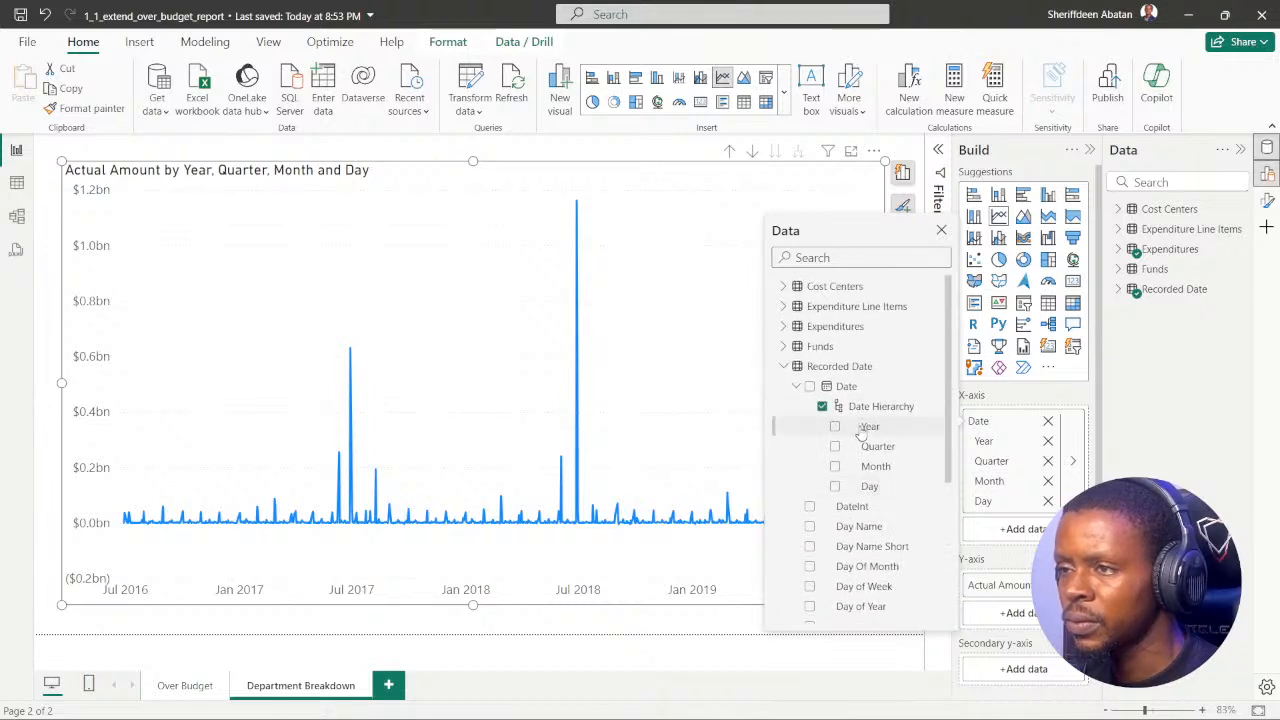
pyautogui.click(785, 367)
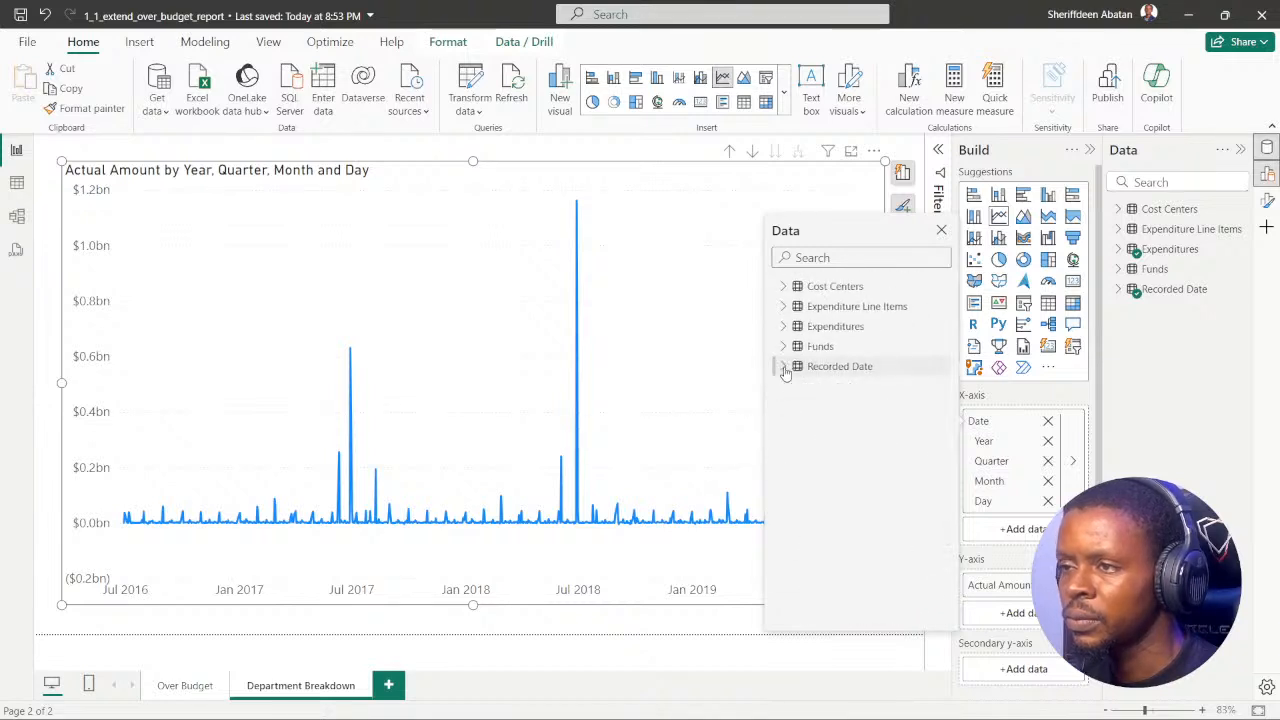
pyautogui.click(823, 258)
pyautogui.write('Date')
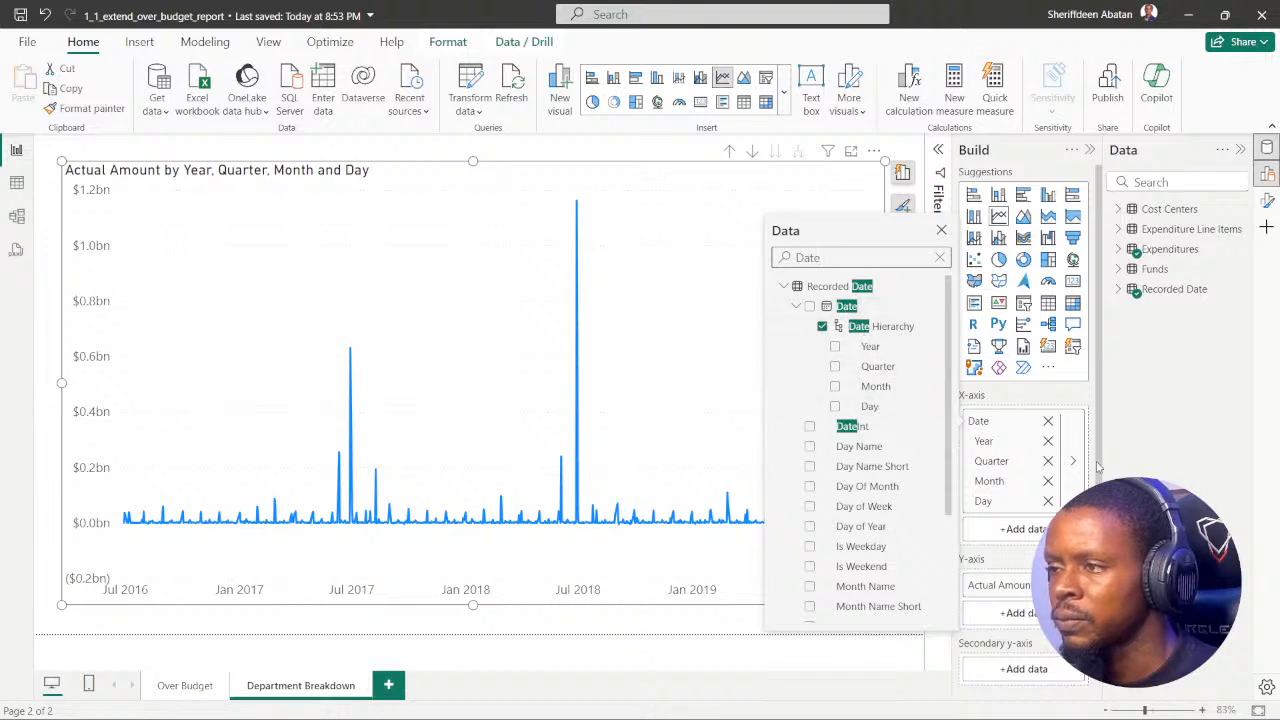
# Step: Clear the line chart's X-axis, search the fields for "Date" and add Date from the Recorded Date table
pyautogui.click(1047, 422)
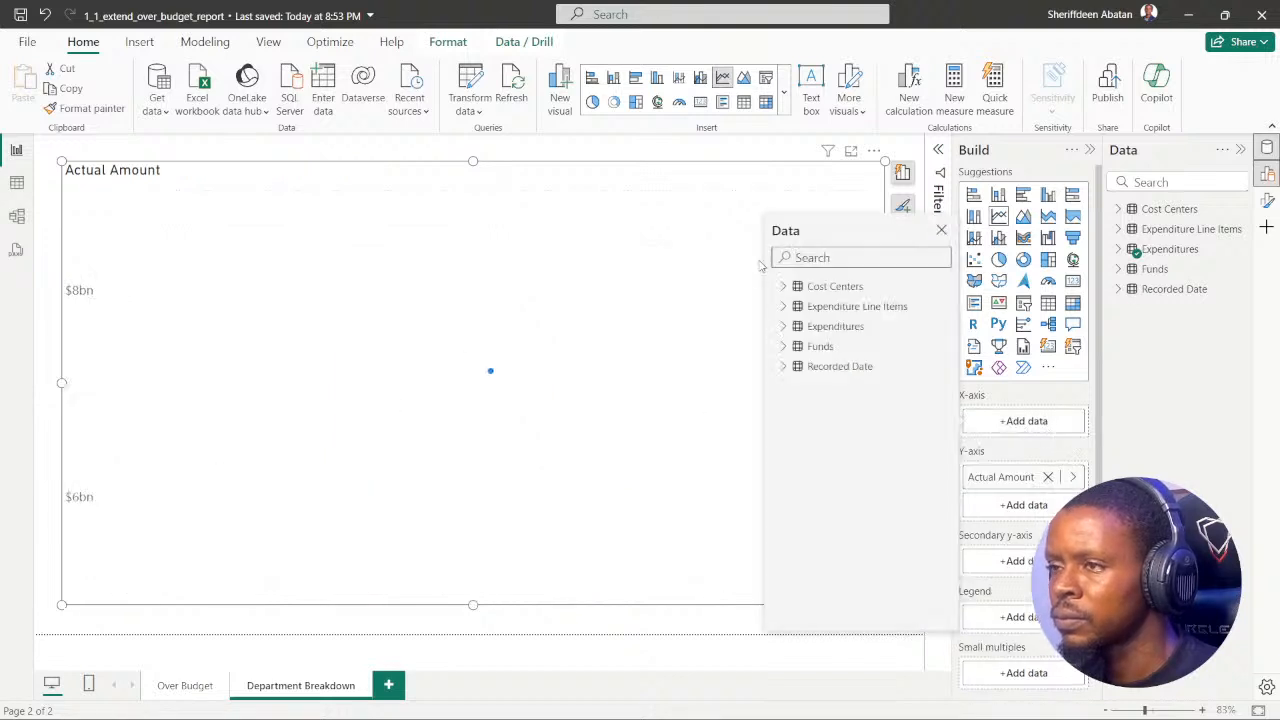
pyautogui.write('Date')
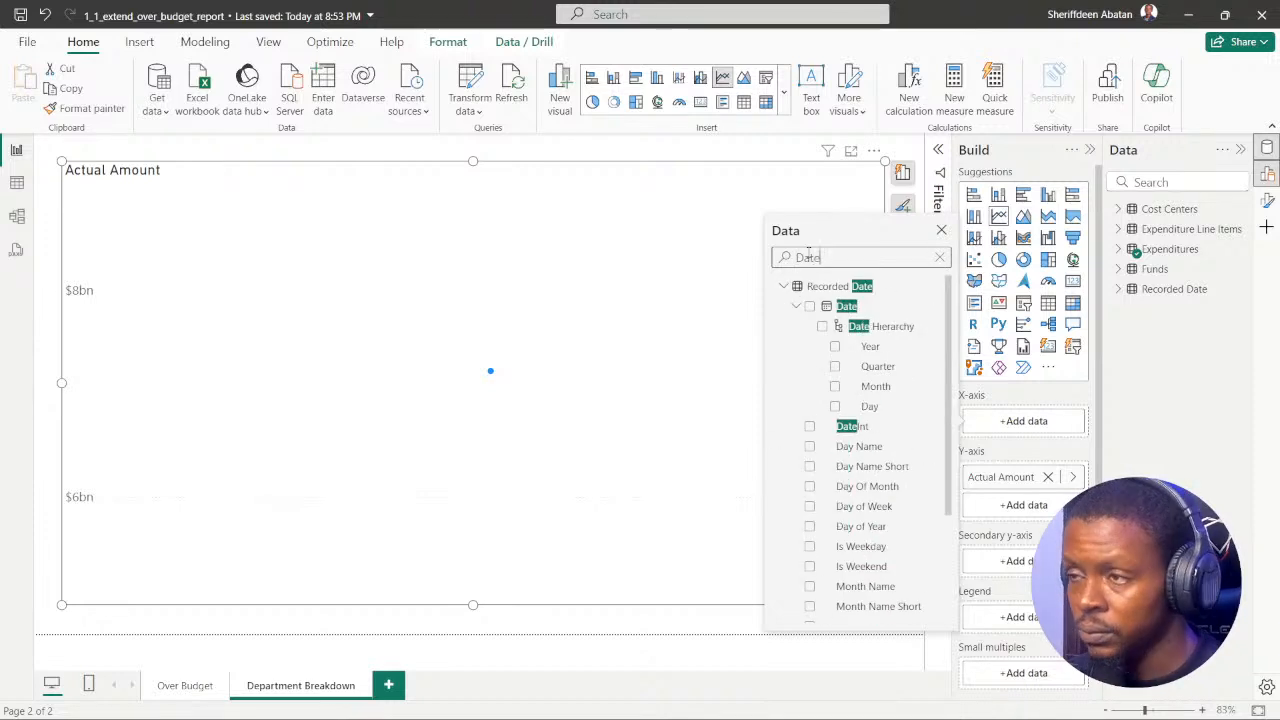
pyautogui.click(809, 306)
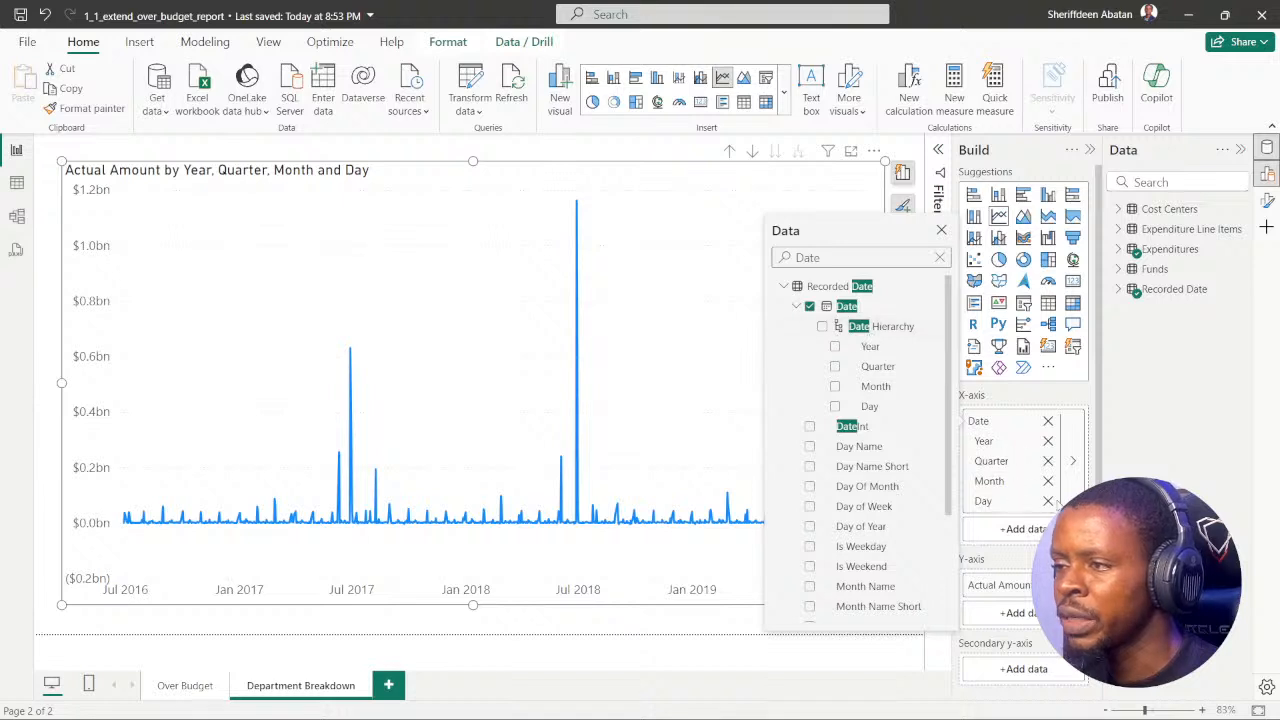
# Step: Examine the Recorded Date choices in the X-axis field's data options for plain Date, reselecting Date Hierarchy along the way
pyautogui.click(1075, 465)
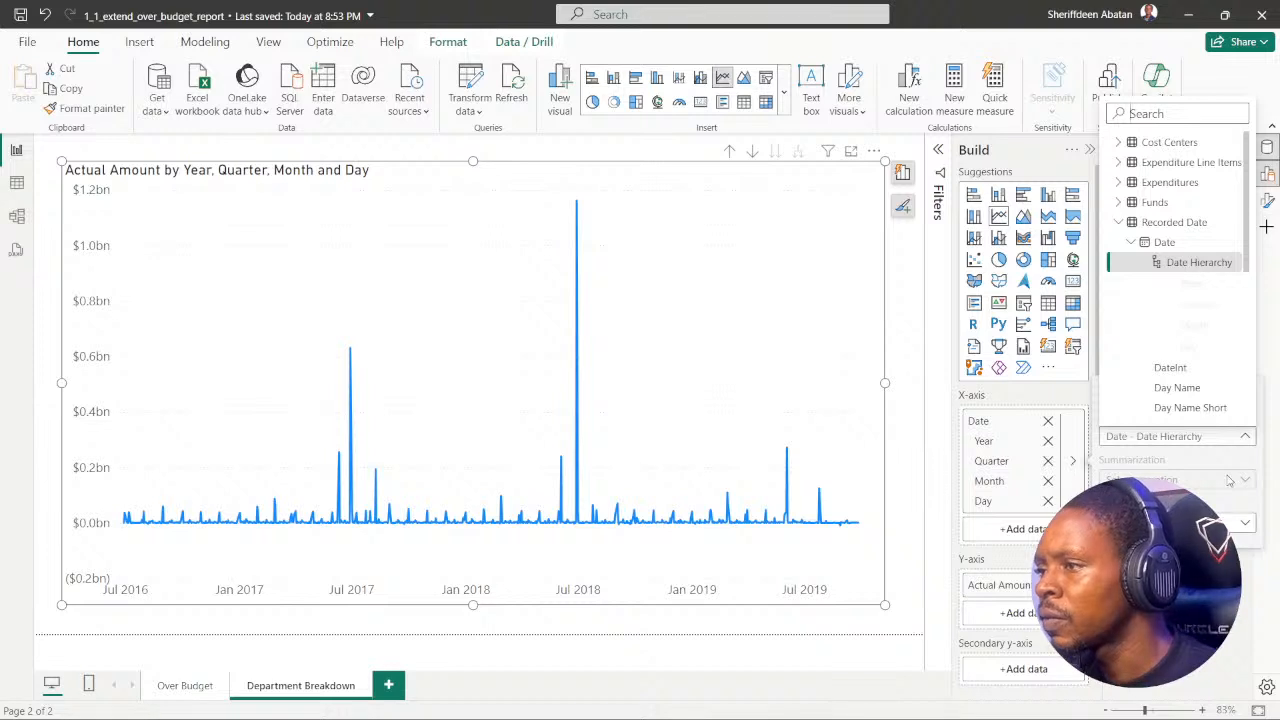
pyautogui.click(1246, 443)
pyautogui.click(1245, 442)
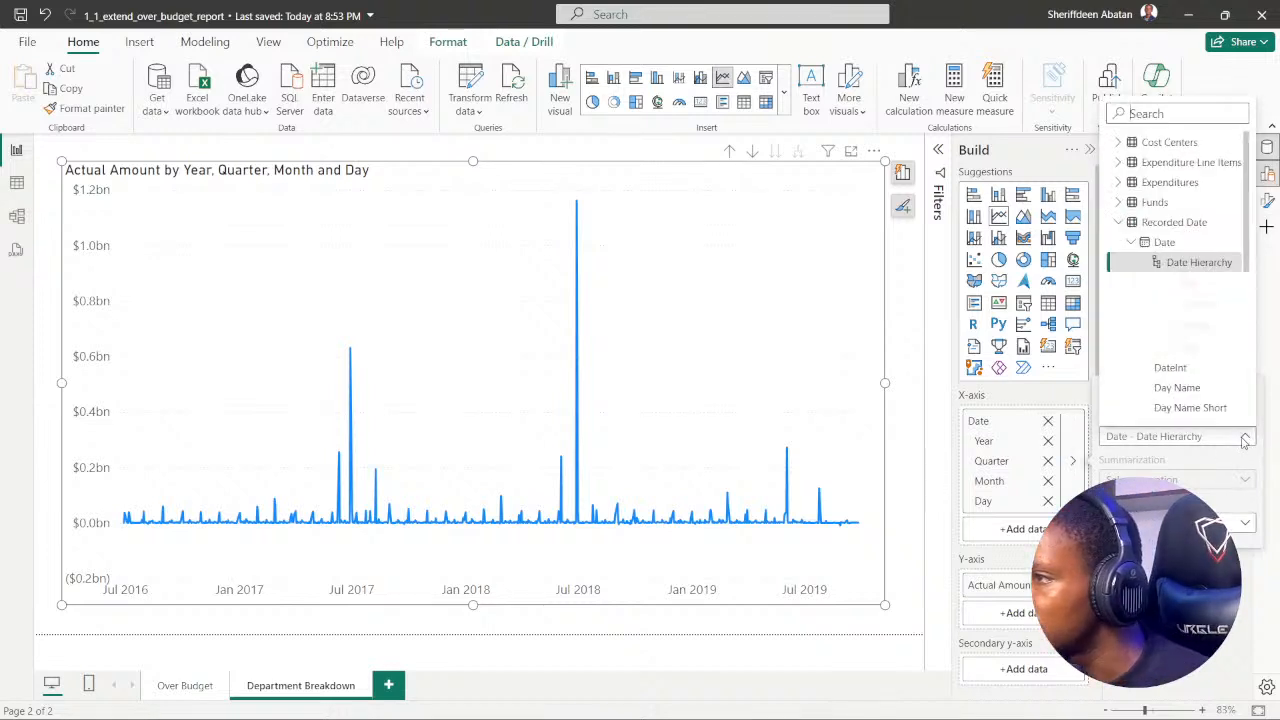
pyautogui.click(1135, 243)
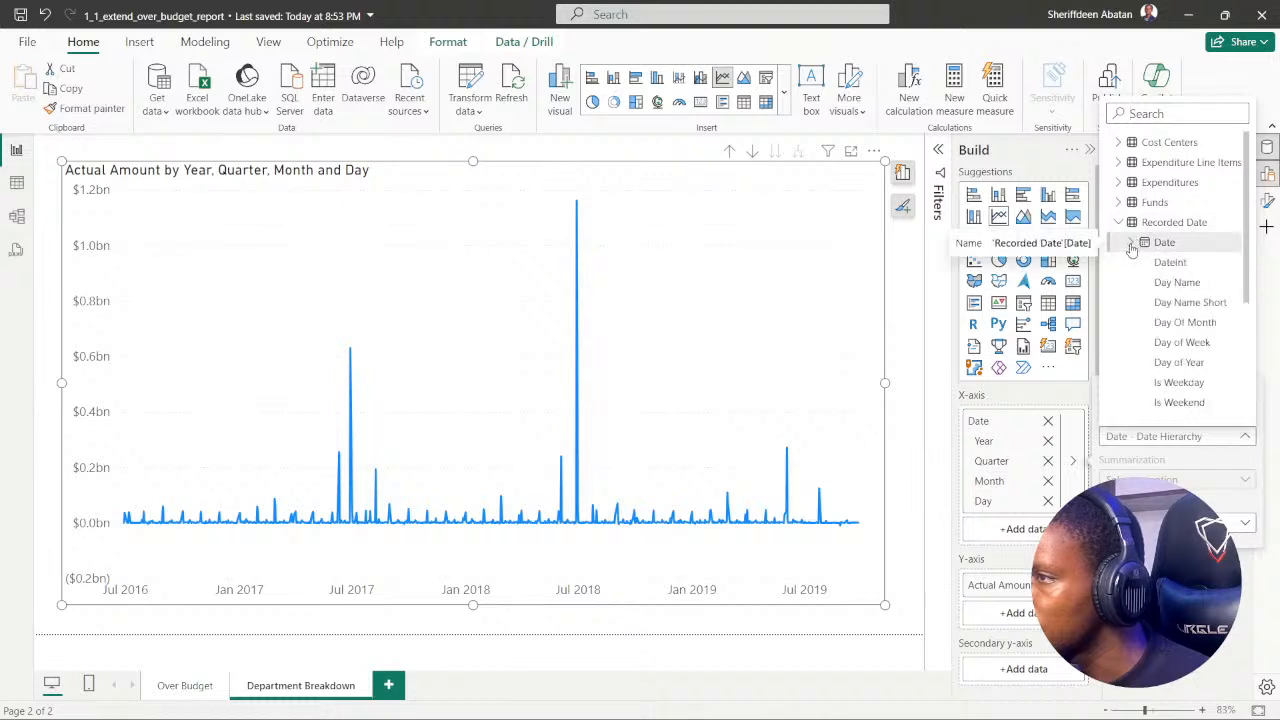
pyautogui.click(1133, 247)
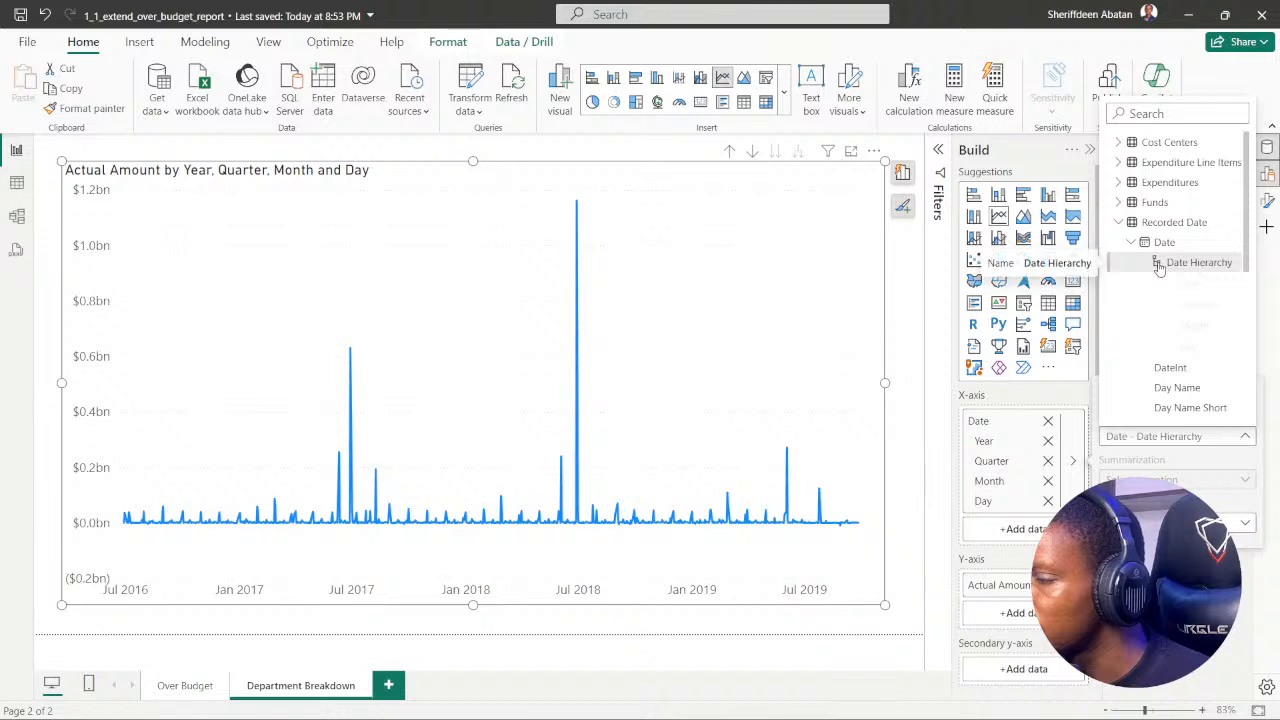
pyautogui.click(1158, 265)
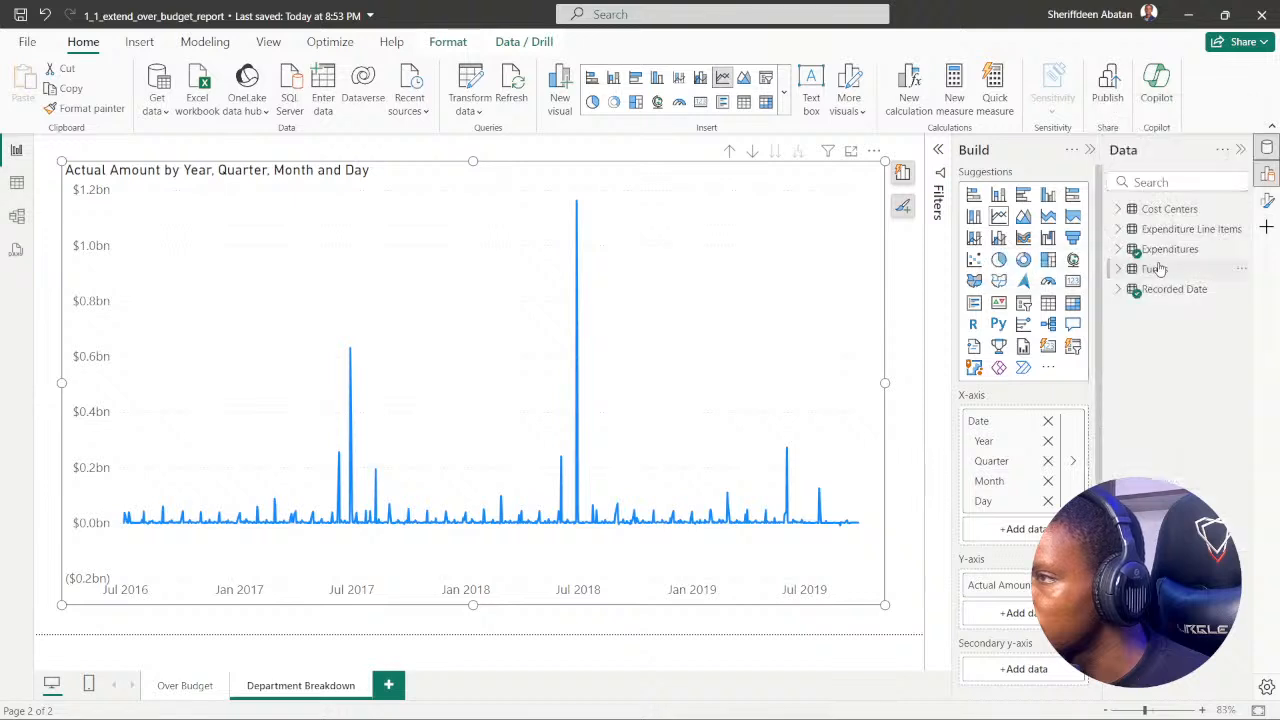
pyautogui.click(1078, 461)
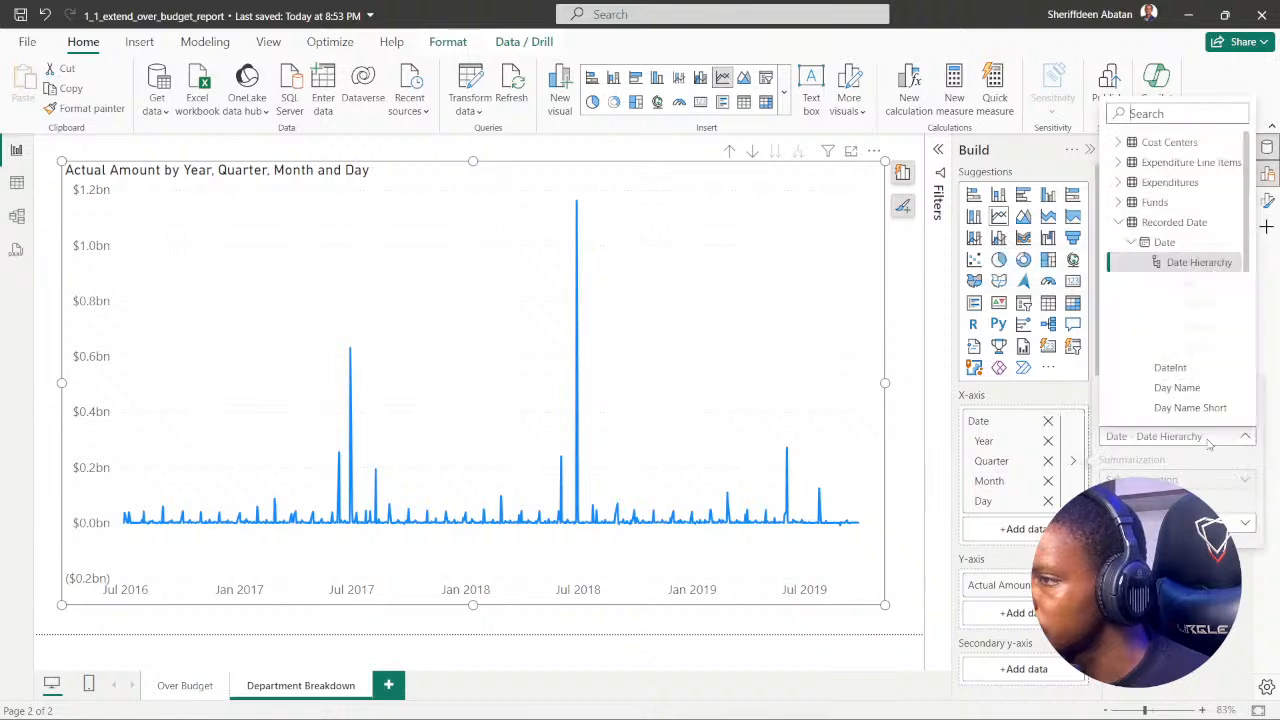
pyautogui.scroll(-5, 1183, 350)
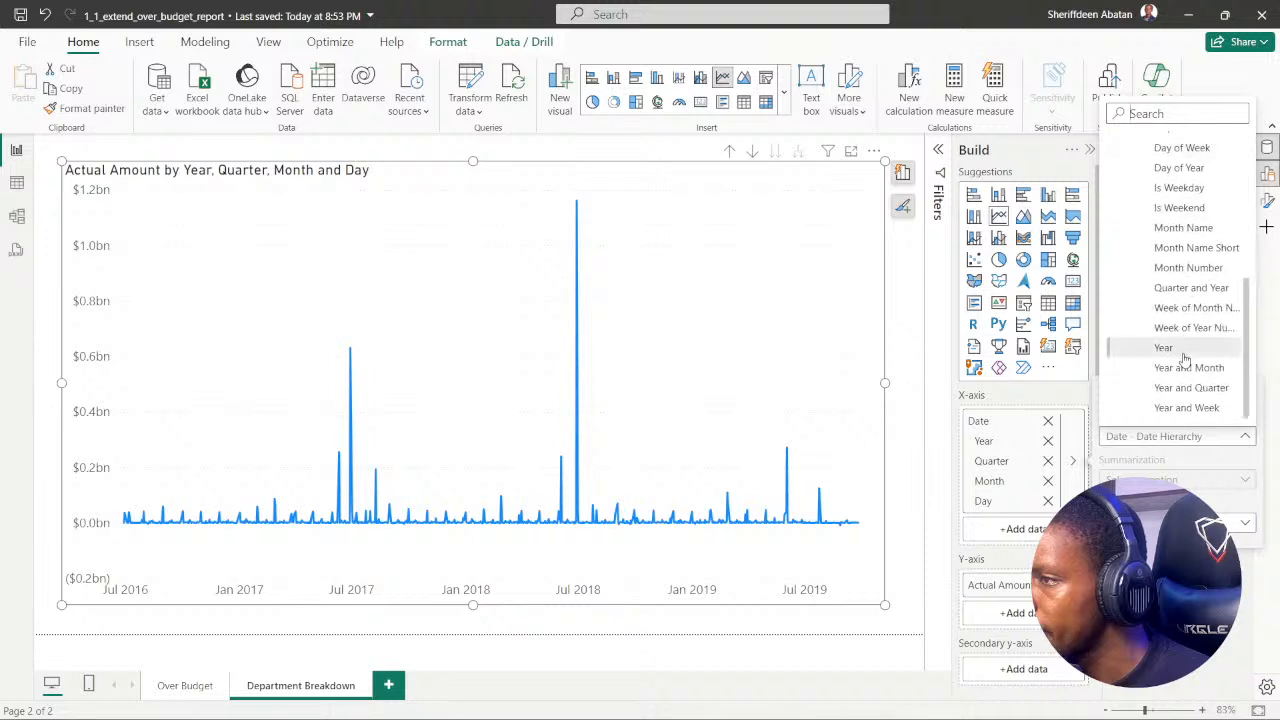
pyautogui.scroll(5, 1183, 360)
pyautogui.click(1236, 617)
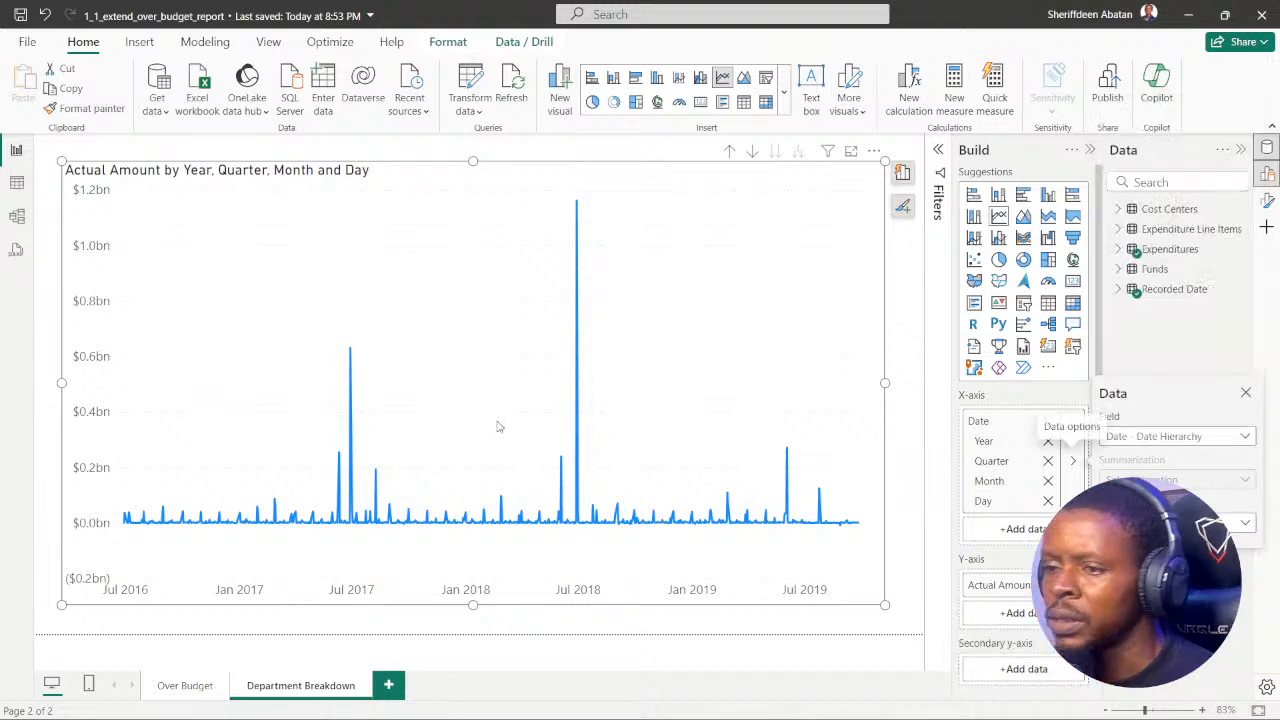
# Step: Turn on the line chart's drill-down mode and drill it up to Year, then level by level down to Day
pyautogui.click(752, 151)
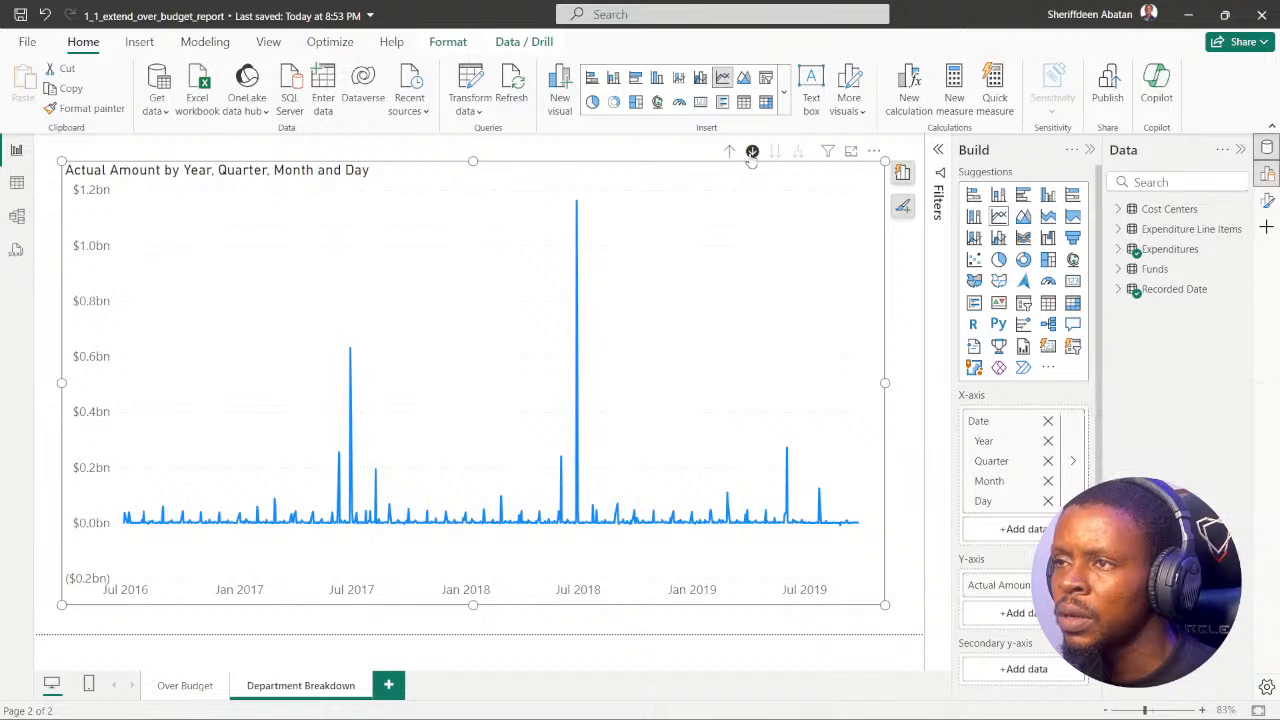
pyautogui.click(731, 153)
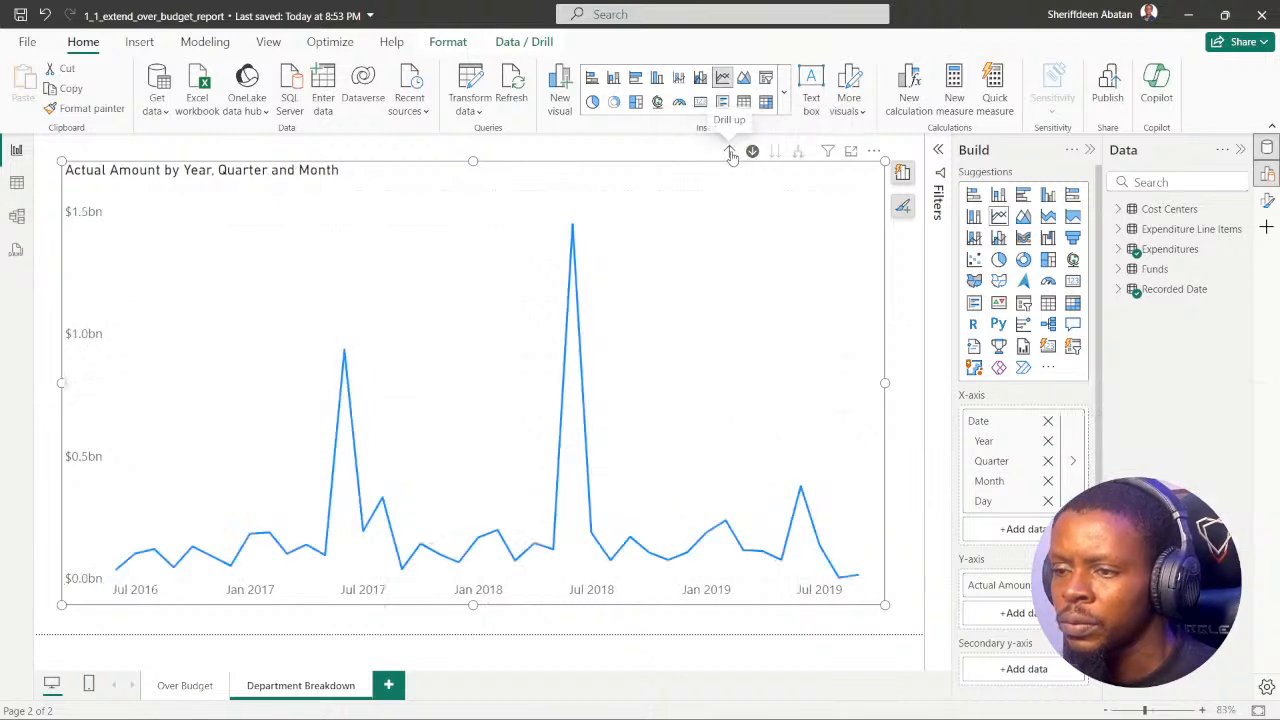
pyautogui.click(731, 153)
pyautogui.click(731, 153)
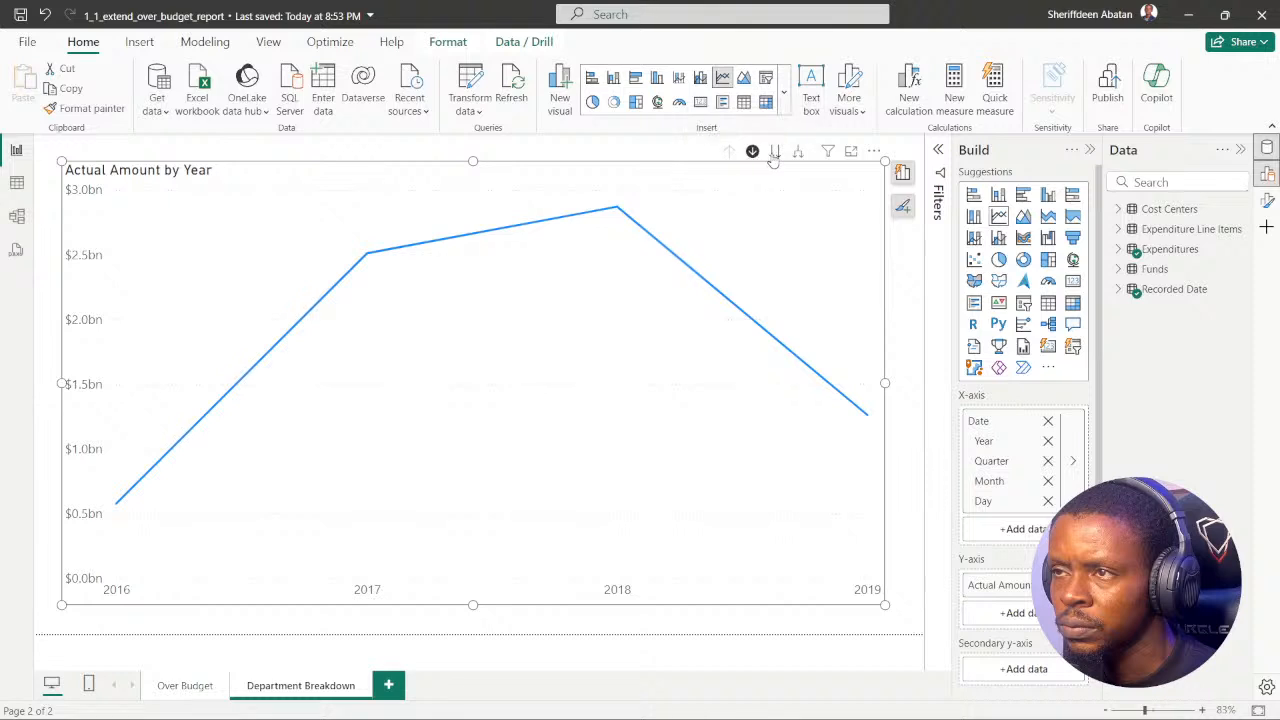
pyautogui.click(775, 154)
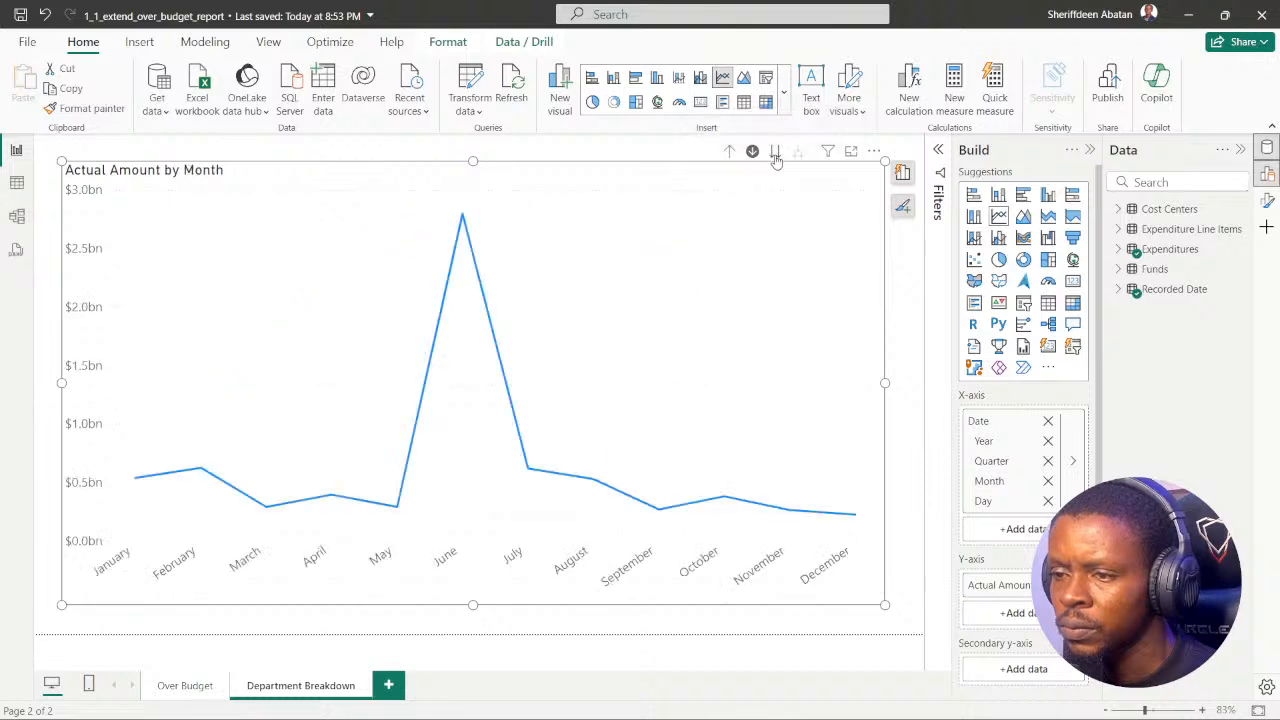
pyautogui.click(775, 153)
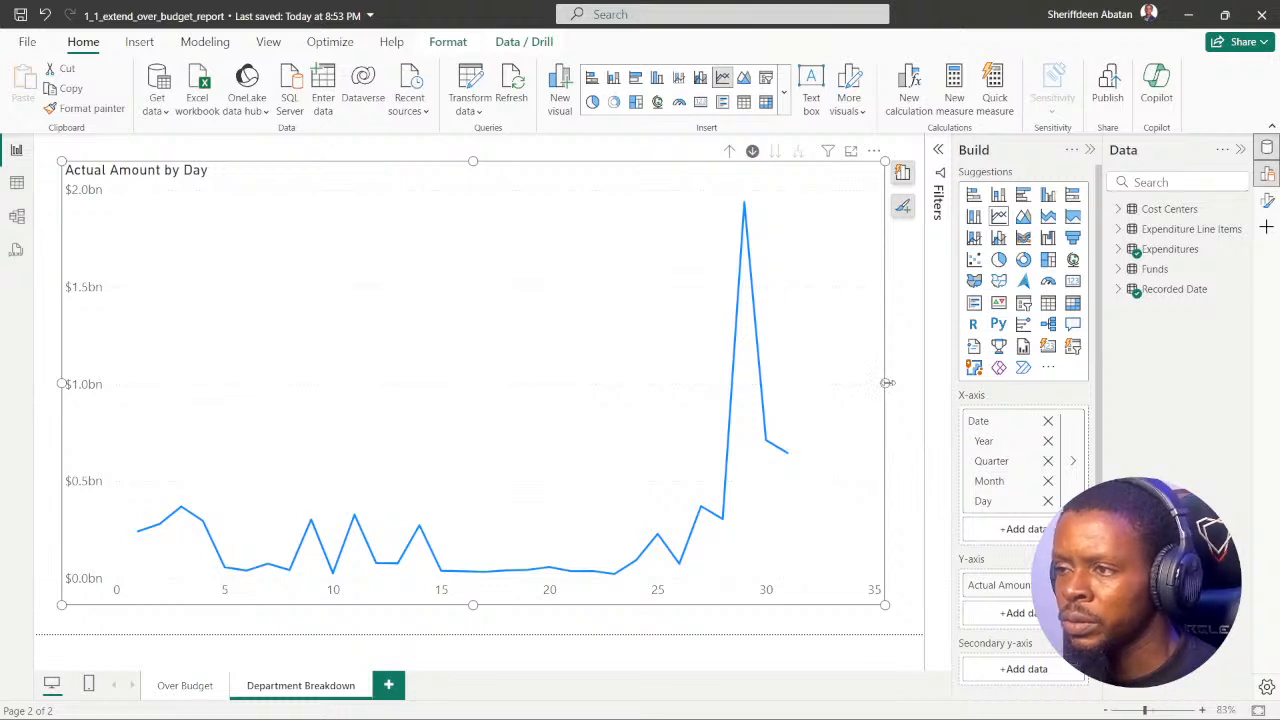
# Step: Resize the line chart to about half its height and slightly wider, placing it at the top of the page
pyautogui.moveTo(887, 383); pyautogui.dragTo(897, 383)
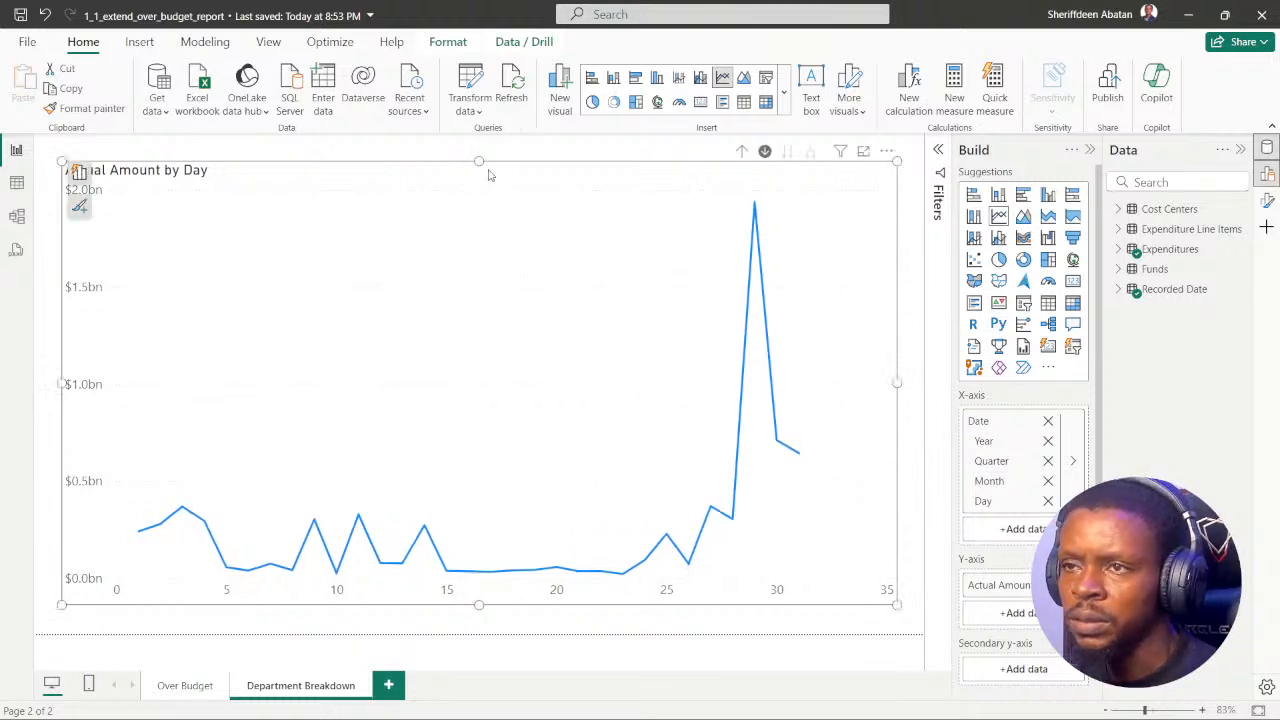
pyautogui.moveTo(480, 161); pyautogui.dragTo(512, 304)
pyautogui.moveTo(510, 312); pyautogui.dragTo(510, 174)
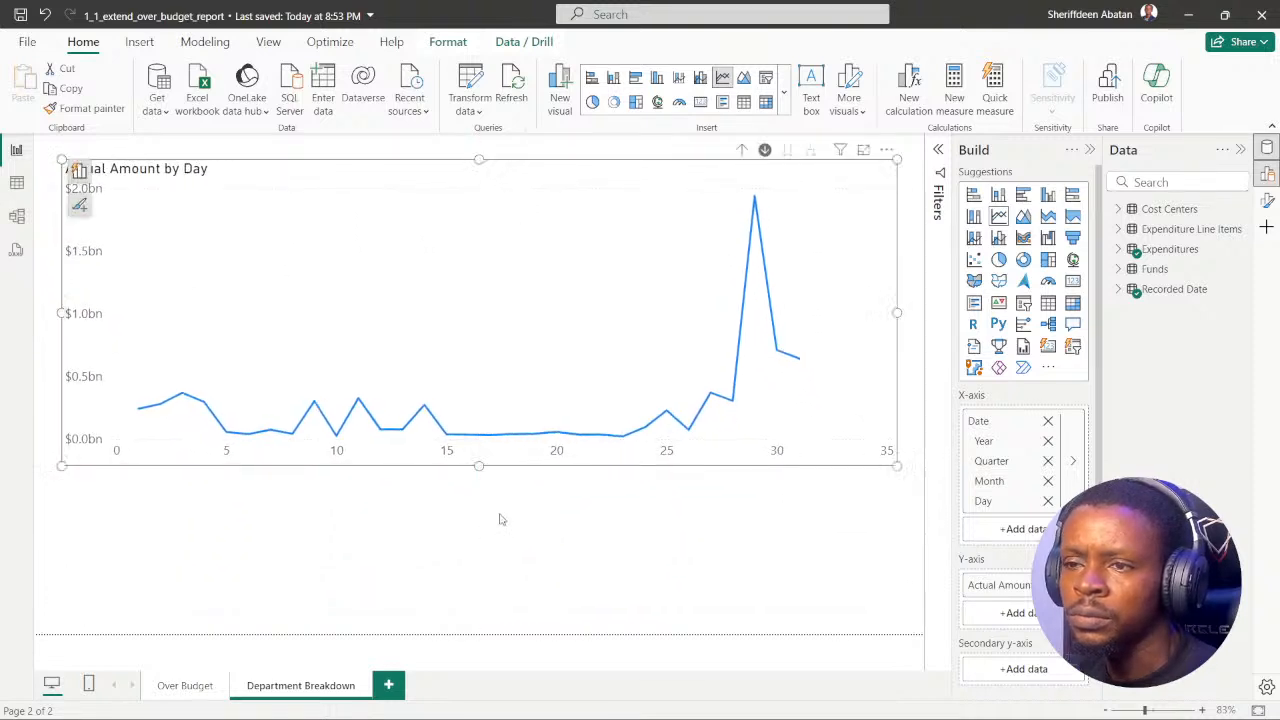
pyautogui.moveTo(485, 472); pyautogui.dragTo(486, 383)
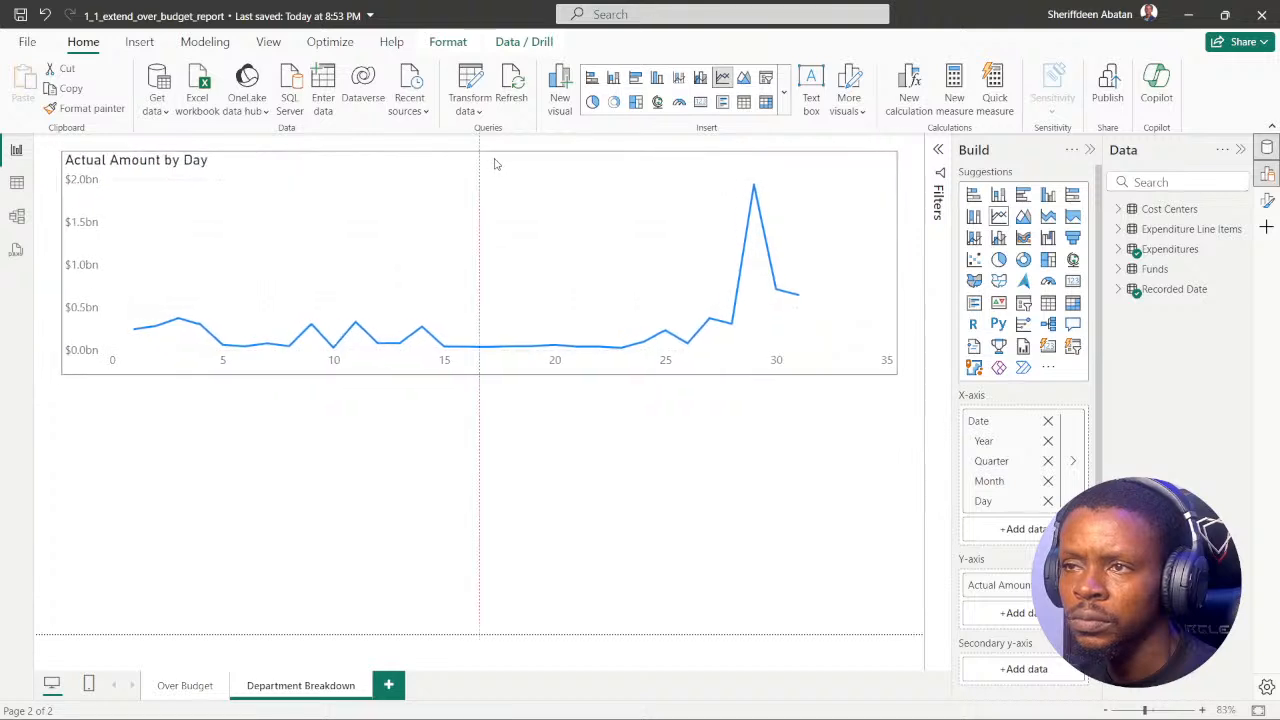
pyautogui.click(609, 467)
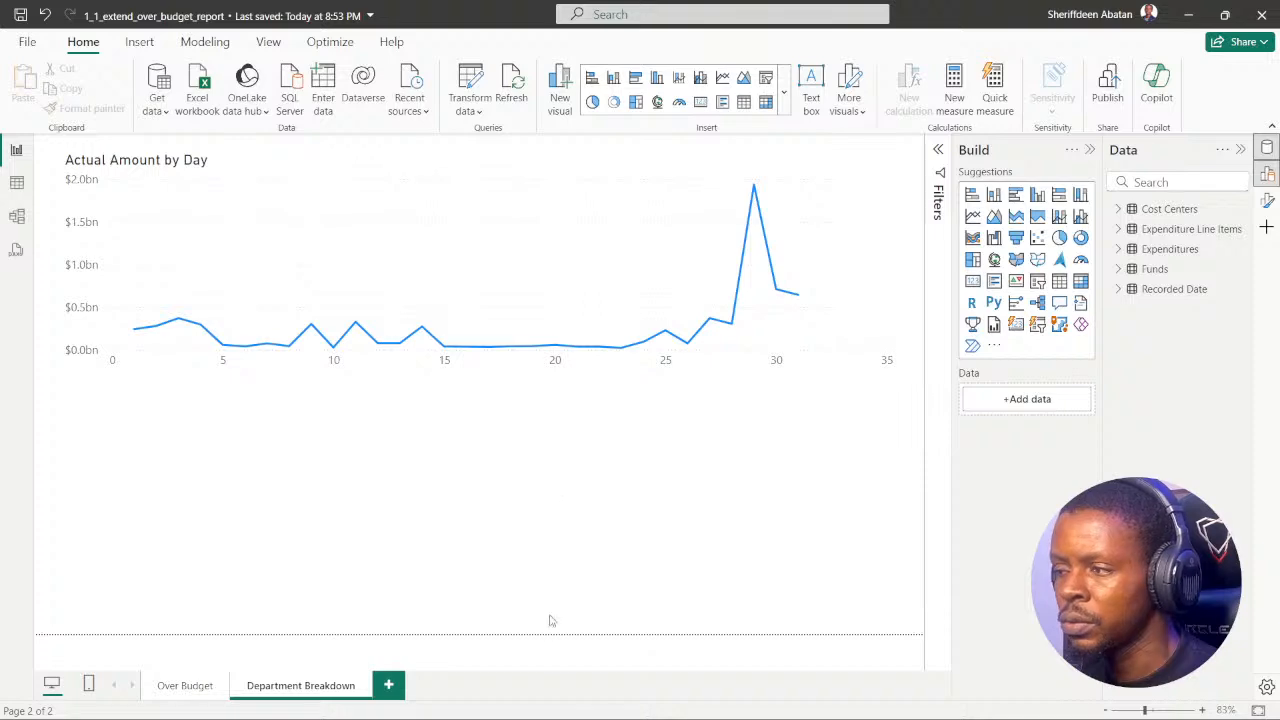
# Step: Recheck the DataCamp hint in the browser, and view the Recorded Date table's data in Power BI
pyautogui.click(567, 700)
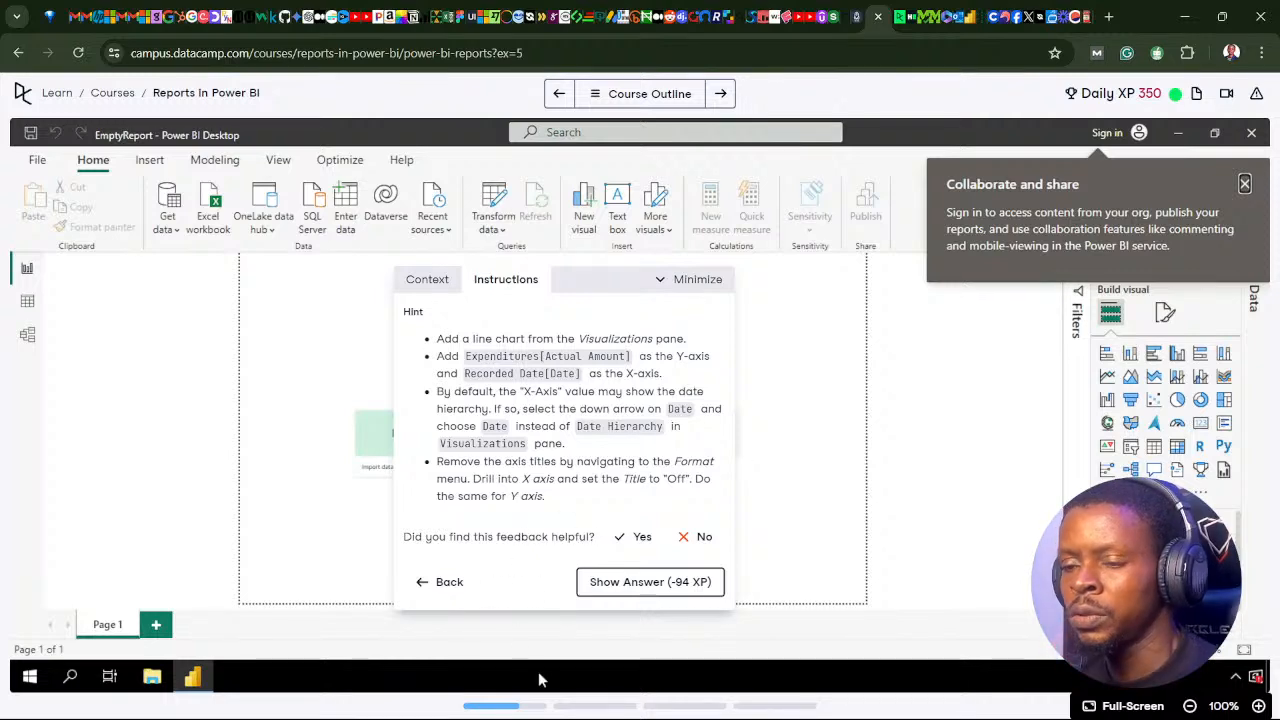
pyautogui.click(568, 704)
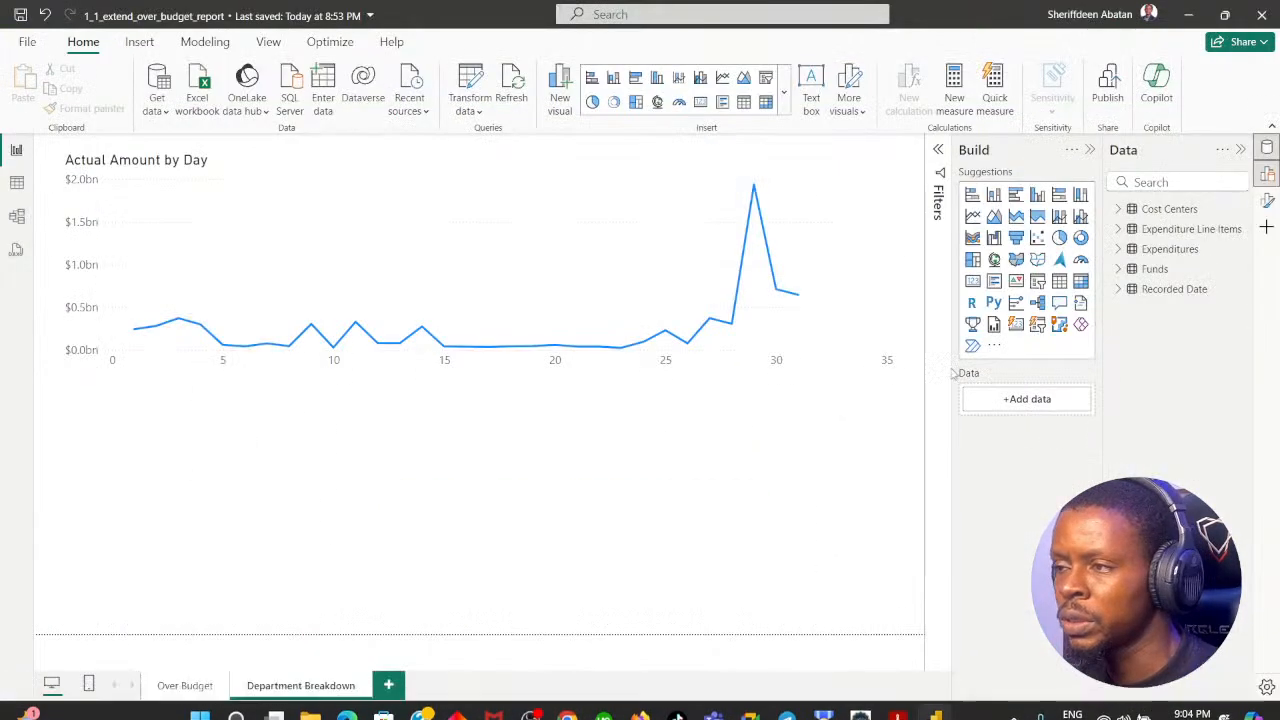
pyautogui.click(867, 167)
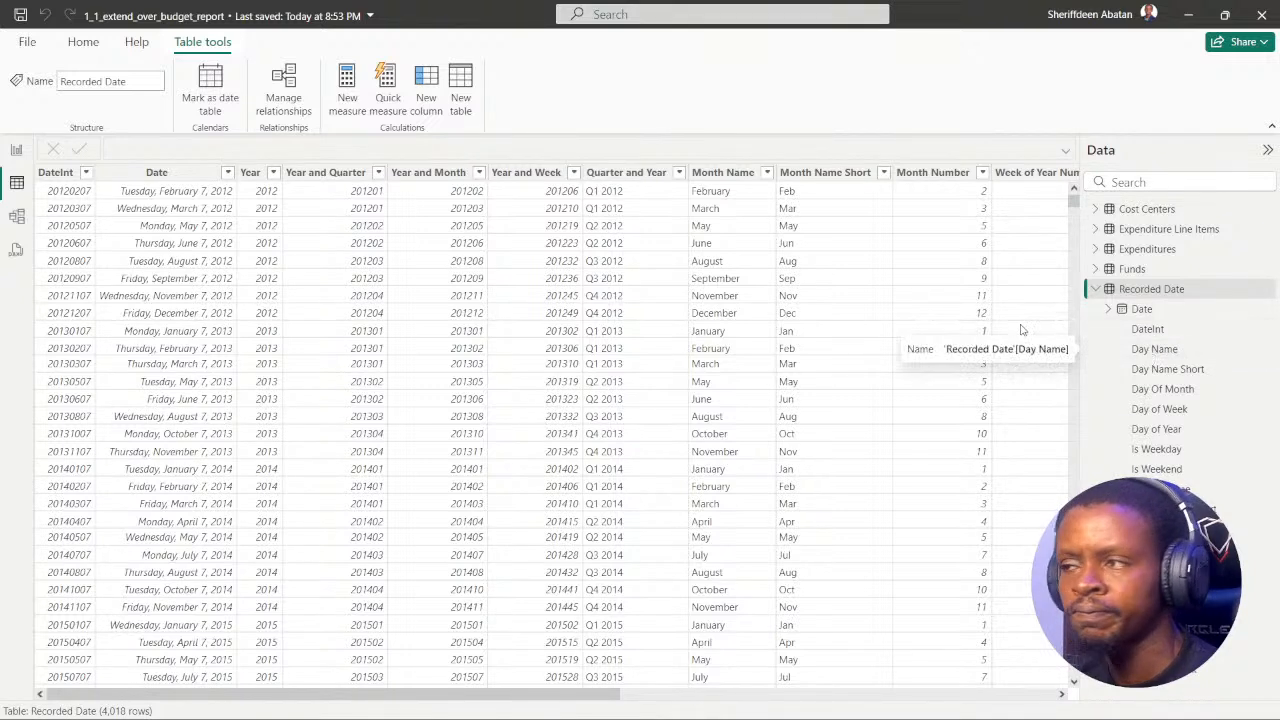
# Step: Examine the Date column and its Date Hierarchy levels in the Recorded Date table, and return to the report page
pyautogui.click(157, 173)
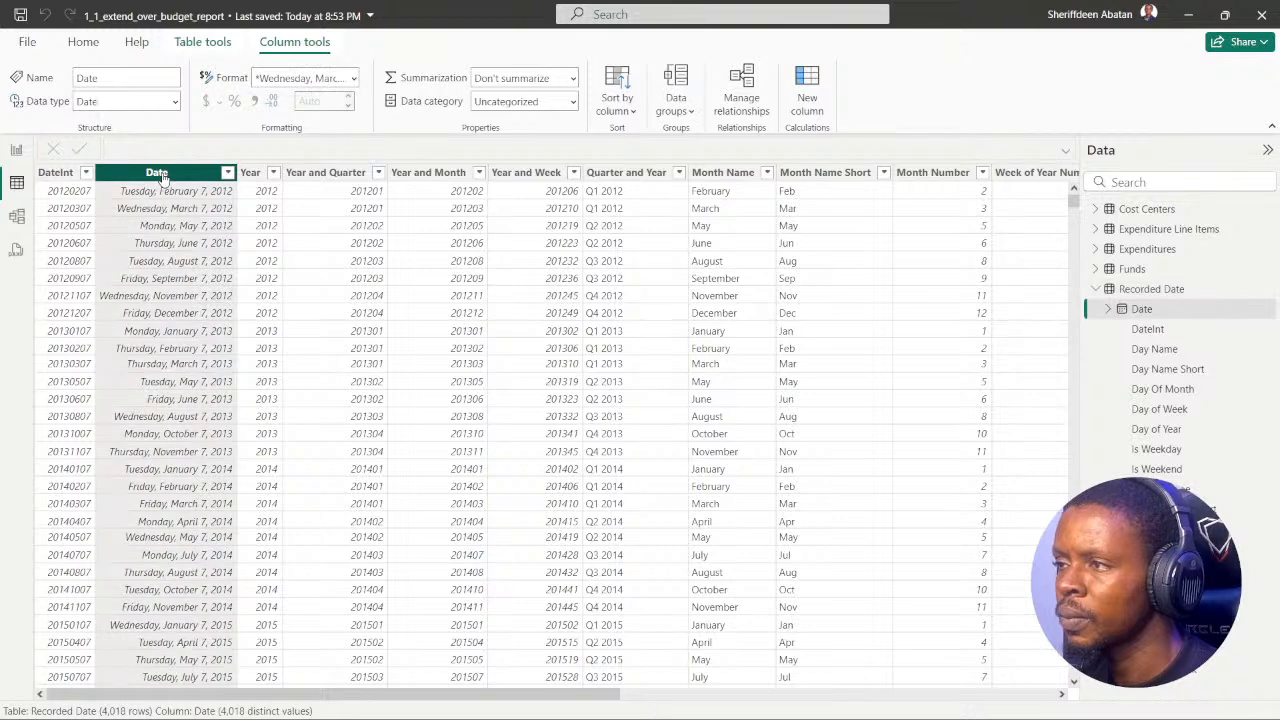
pyautogui.click(1108, 309)
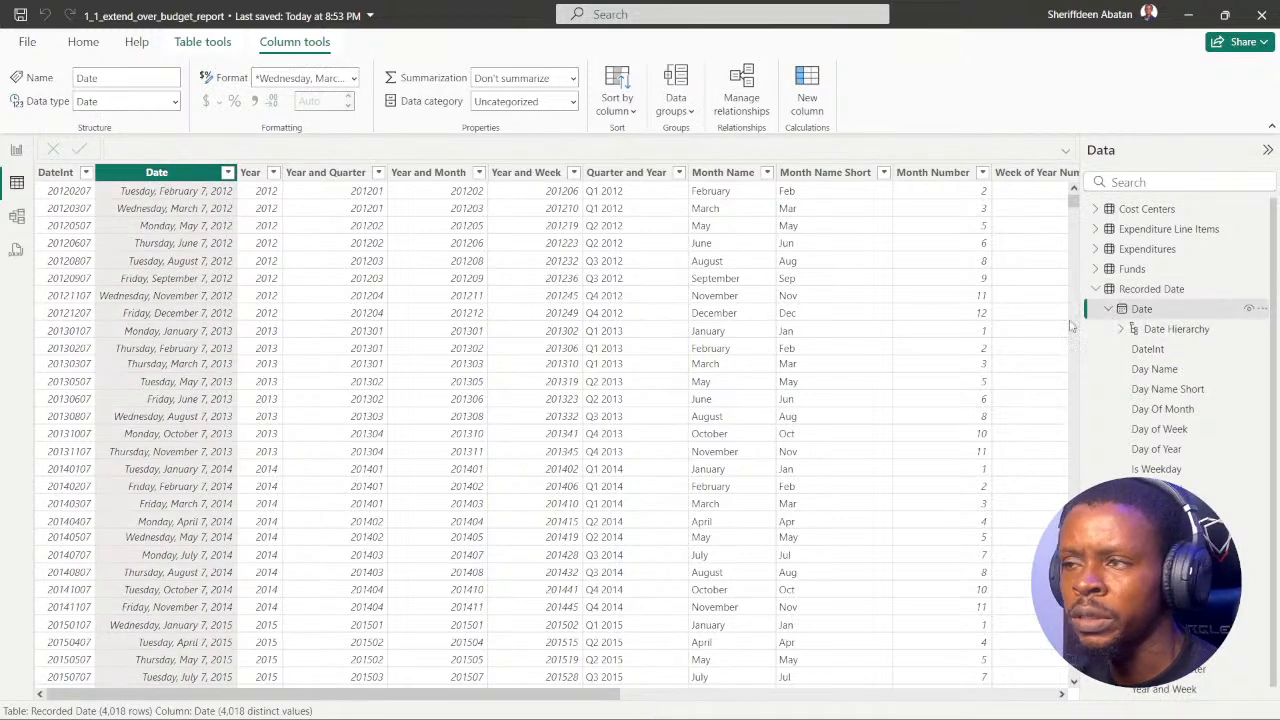
pyautogui.click(1121, 329)
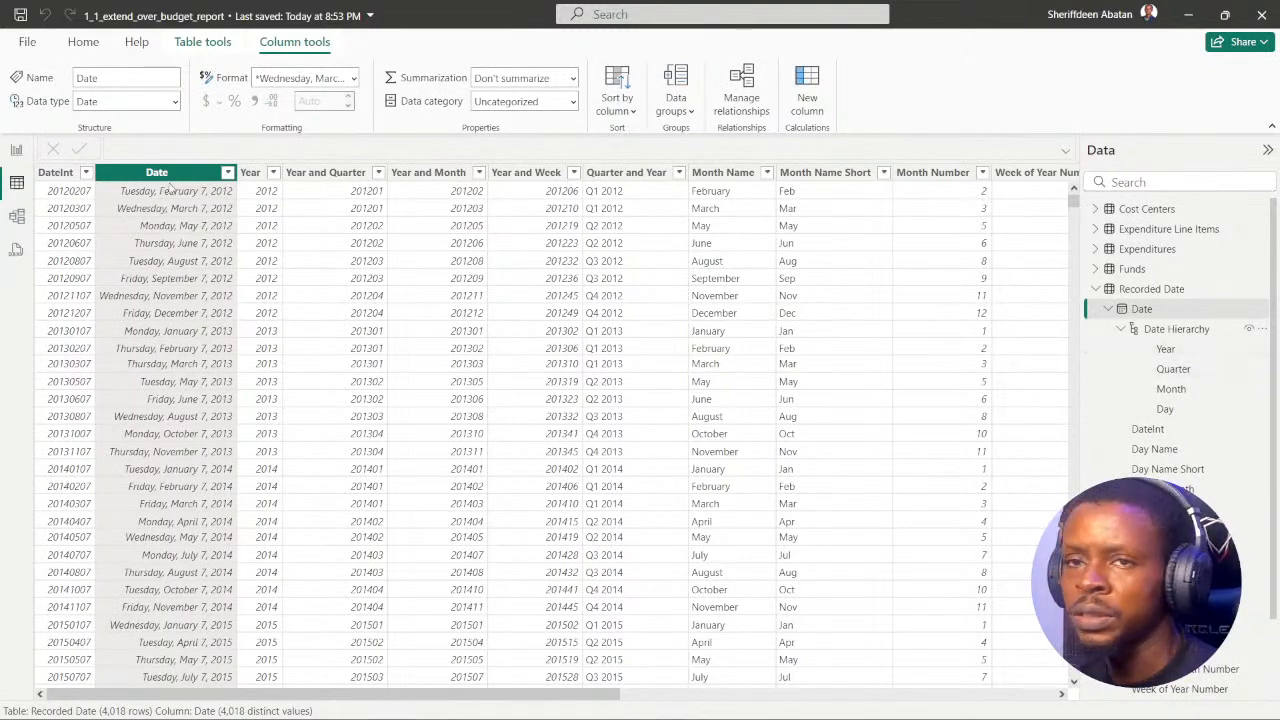
pyautogui.click(16, 152)
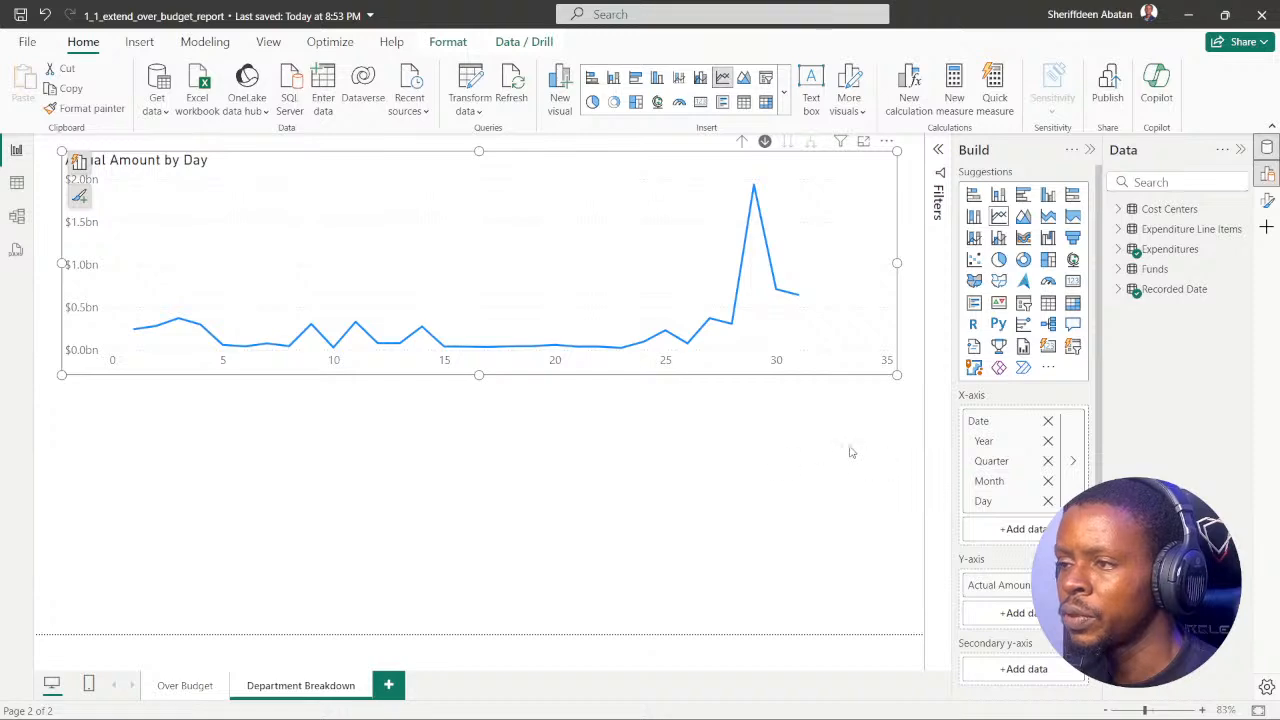
# Step: Switch to the DataCamp exercise in the browser, leave the hint, and advance to instruction 3
pyautogui.click(473, 526)
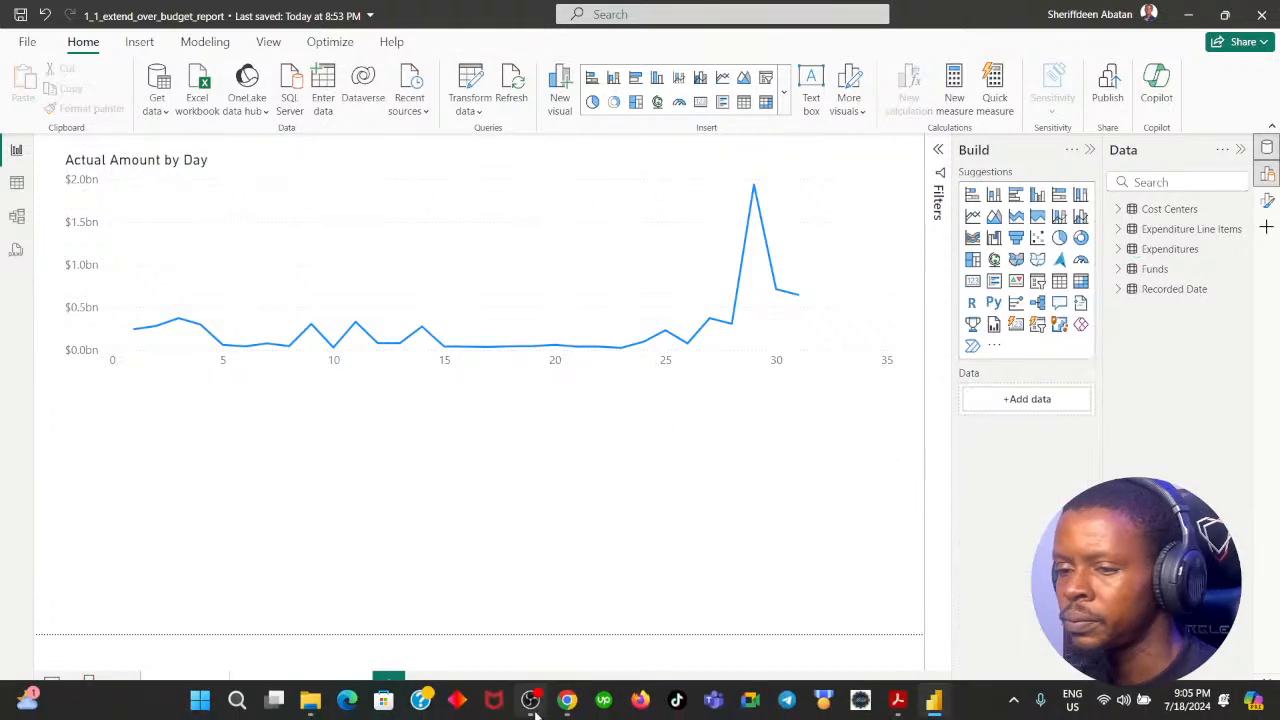
pyautogui.click(567, 700)
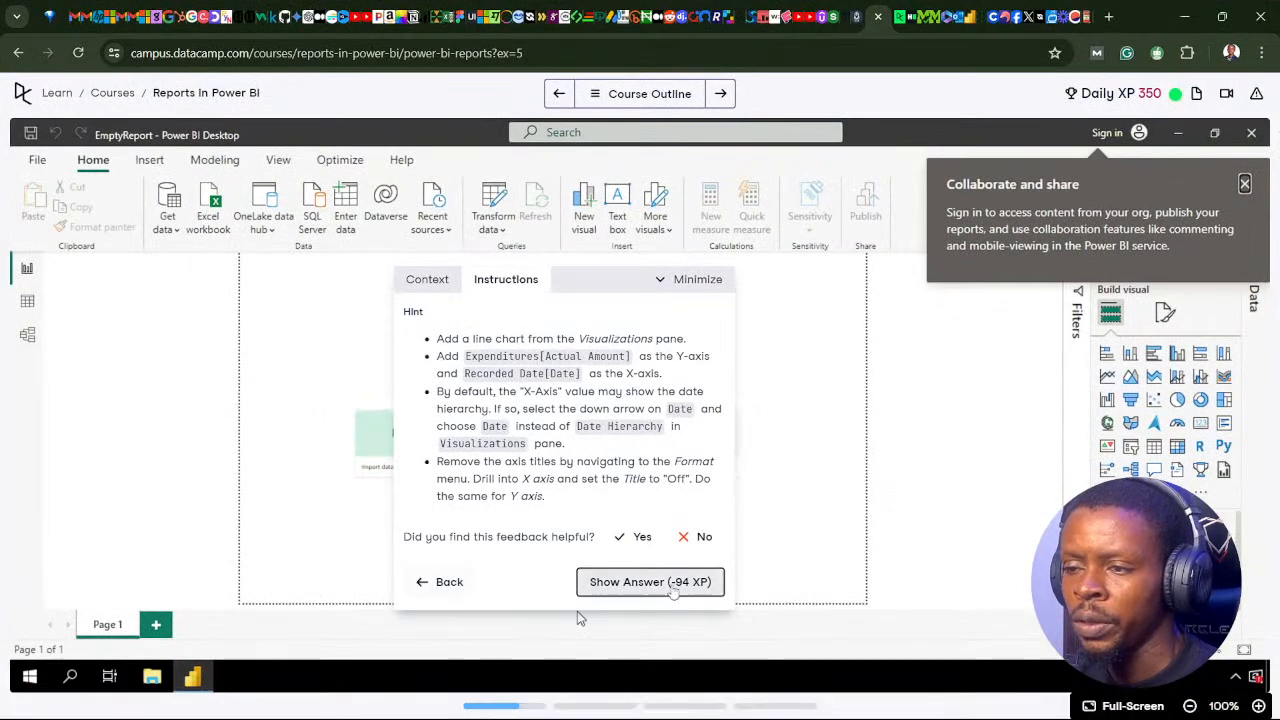
pyautogui.click(452, 583)
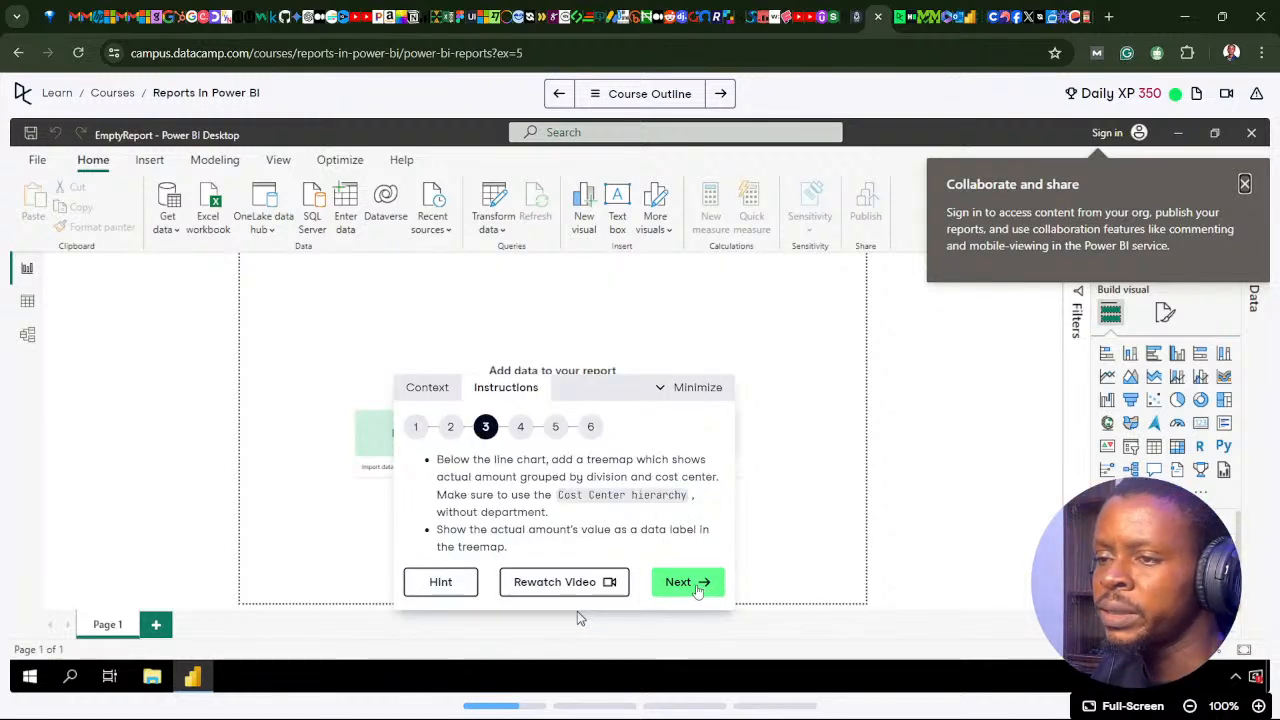
pyautogui.click(698, 588)
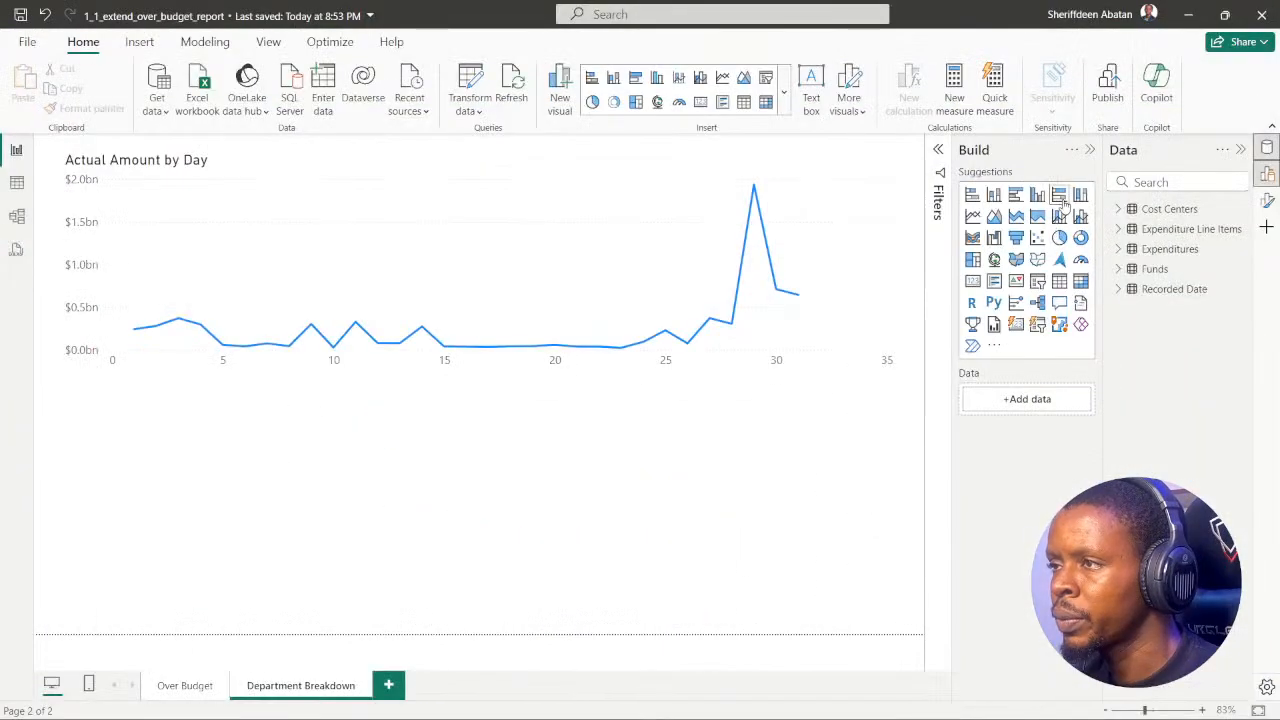
# Step: Add a treemap below the line chart in Power BI with Actual Amount as its values
pyautogui.click(972, 260)
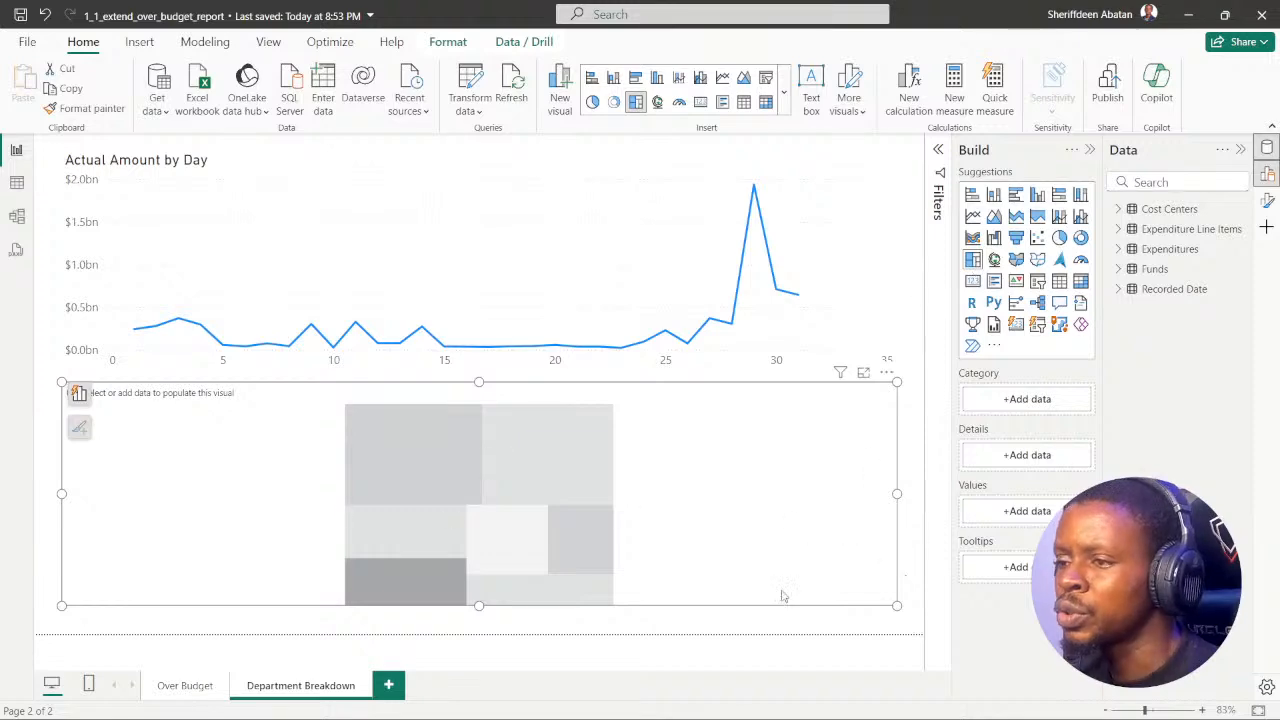
pyautogui.click(568, 702)
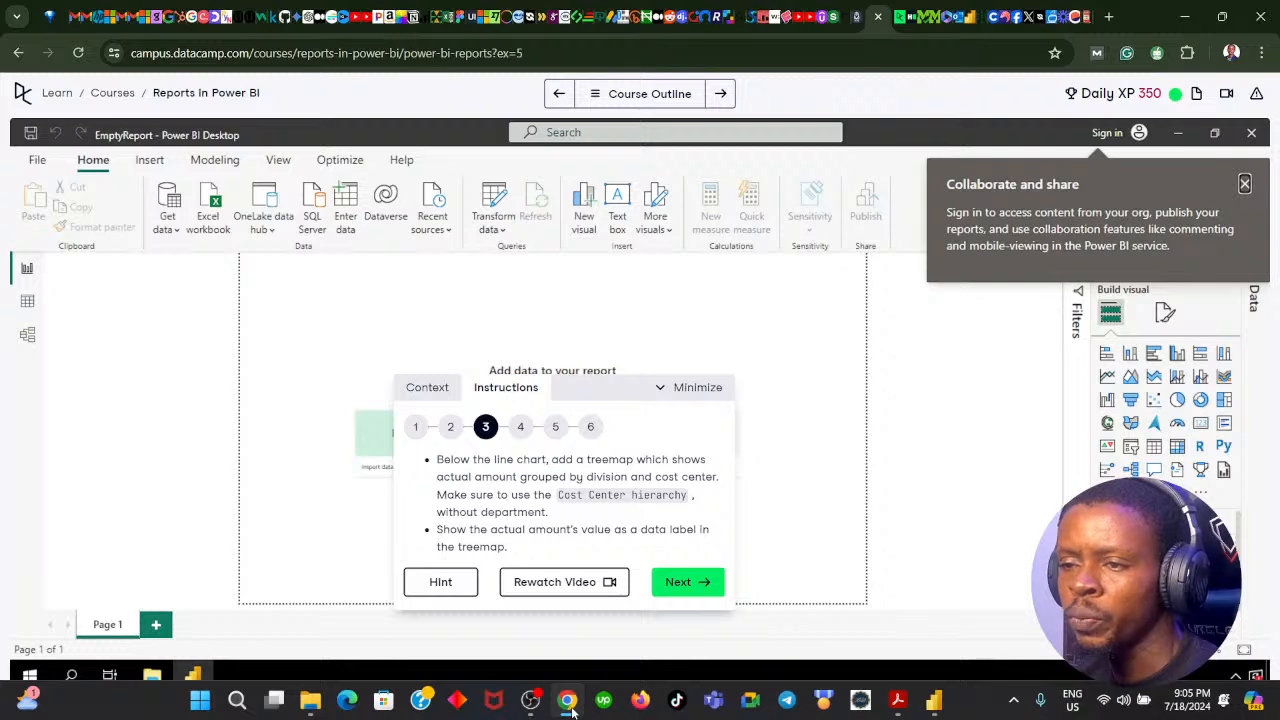
pyautogui.click(568, 702)
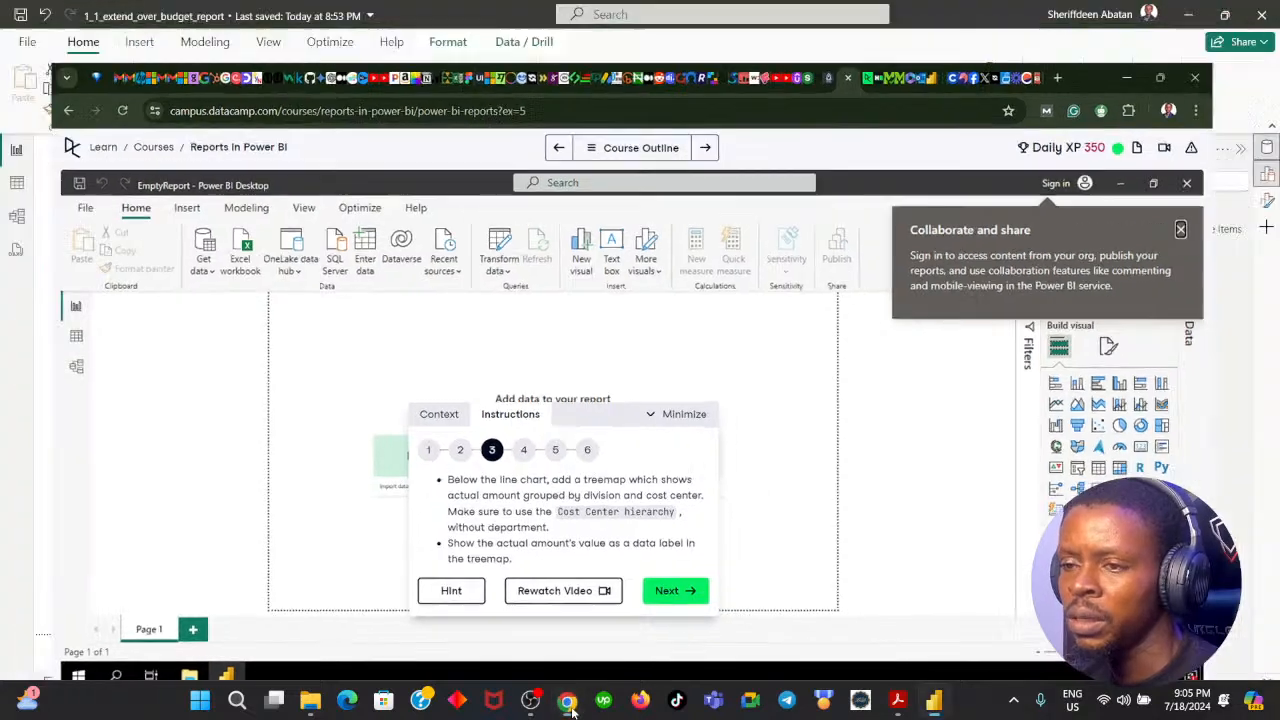
pyautogui.click(1151, 181)
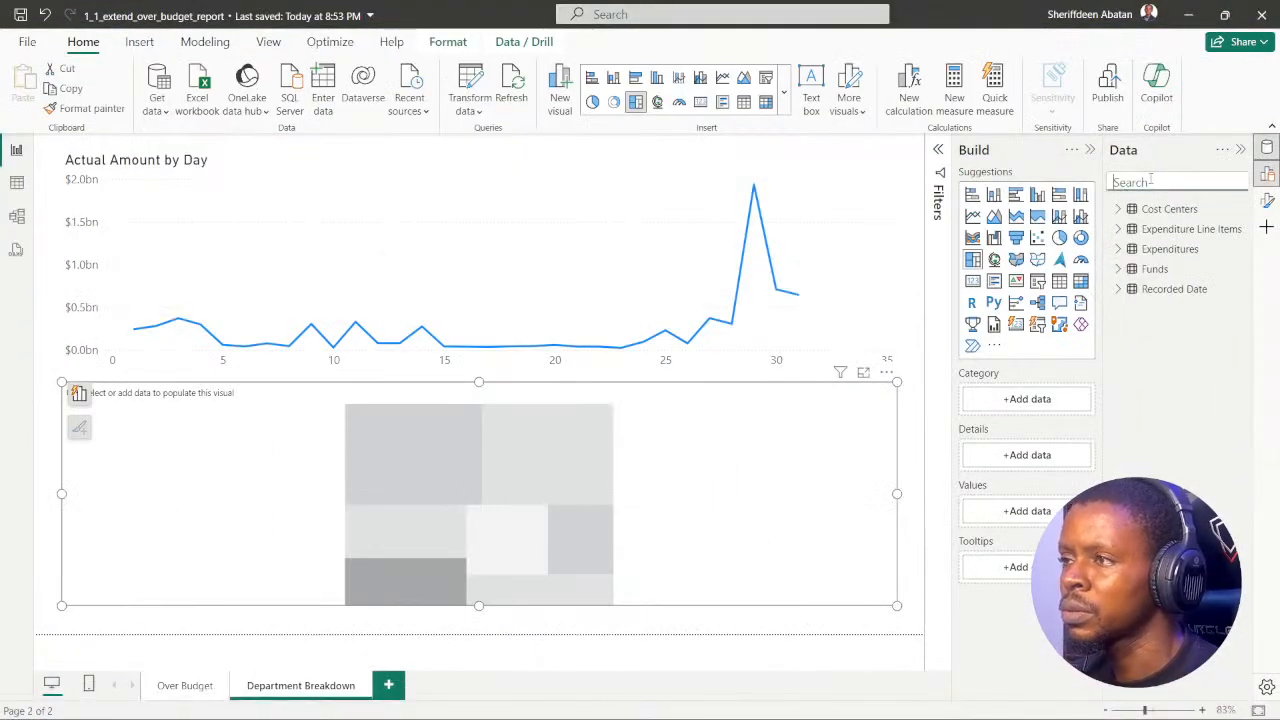
pyautogui.write('act')
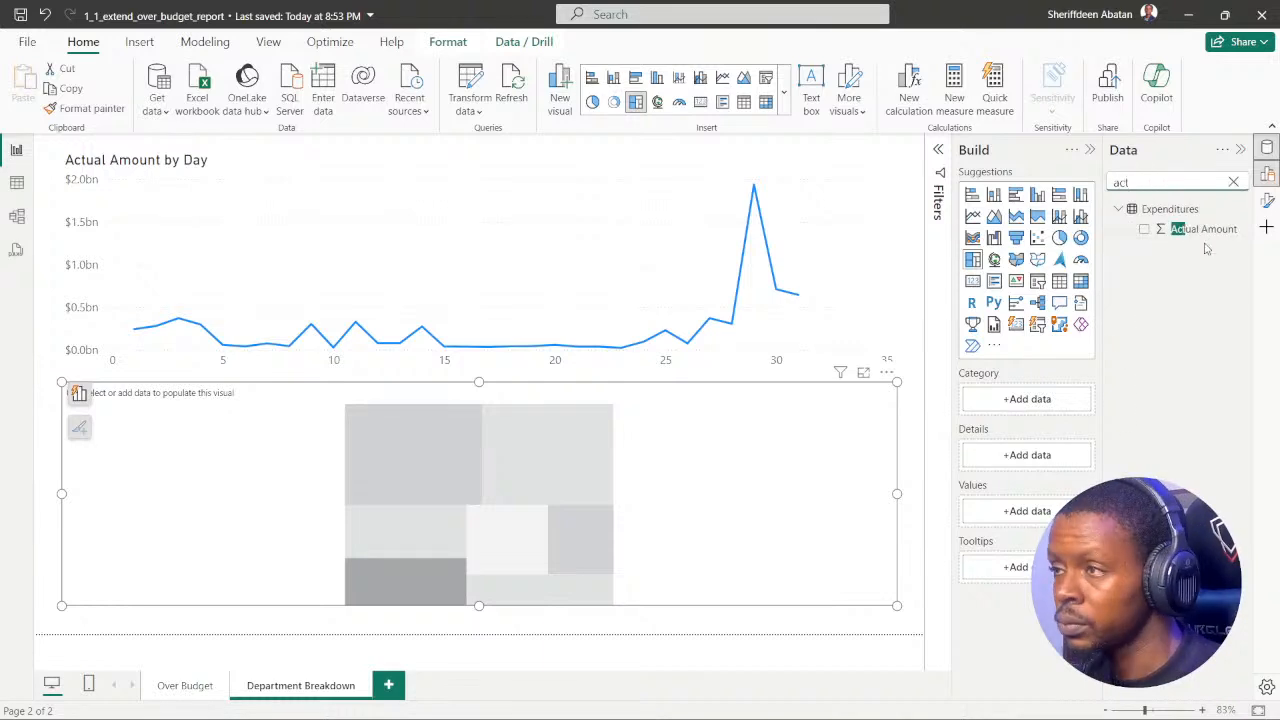
pyautogui.click(1144, 229)
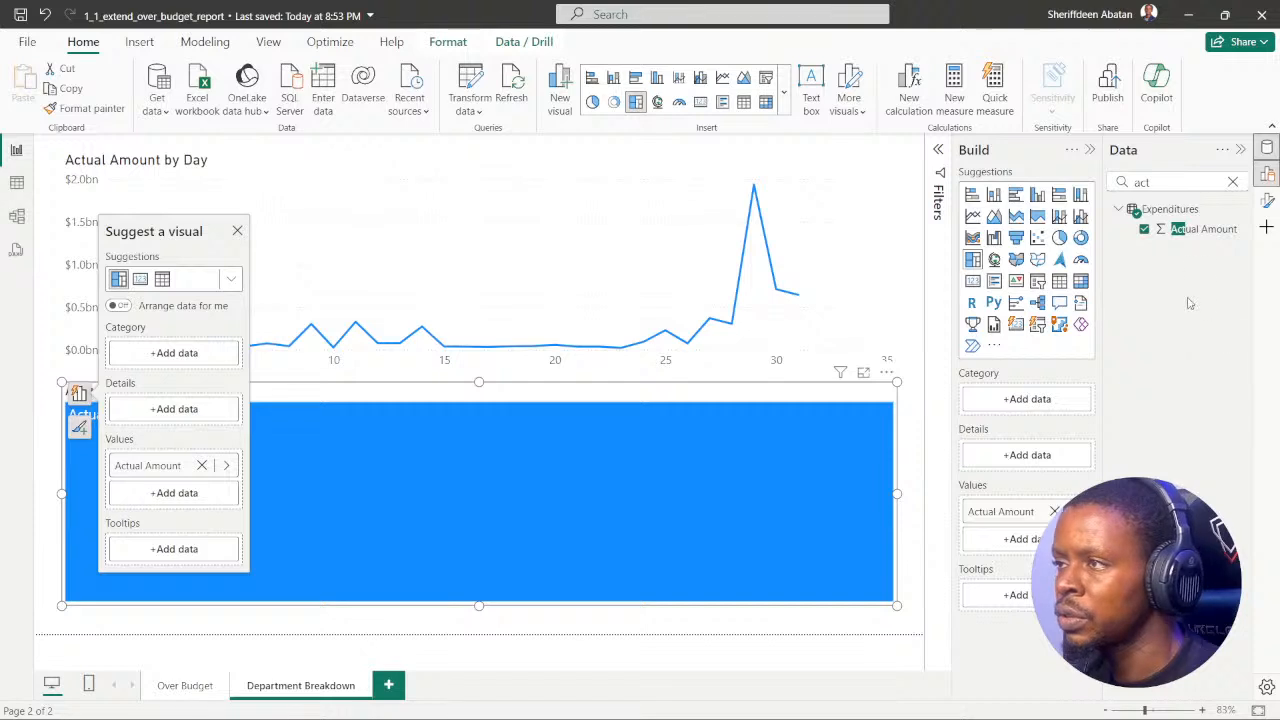
# Step: Find the Division field of Cost Centers and add it as the treemap's category, rechecking the DataCamp instruction
pyautogui.click(1232, 181)
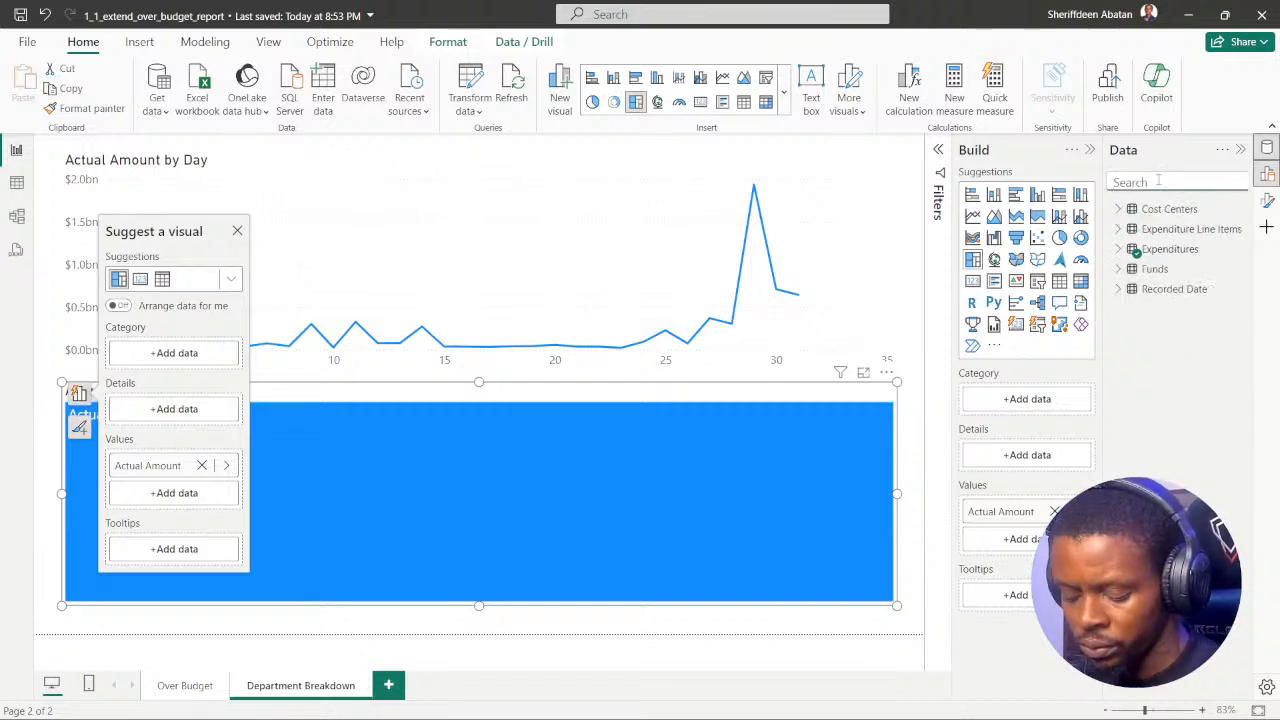
pyautogui.write('divis')
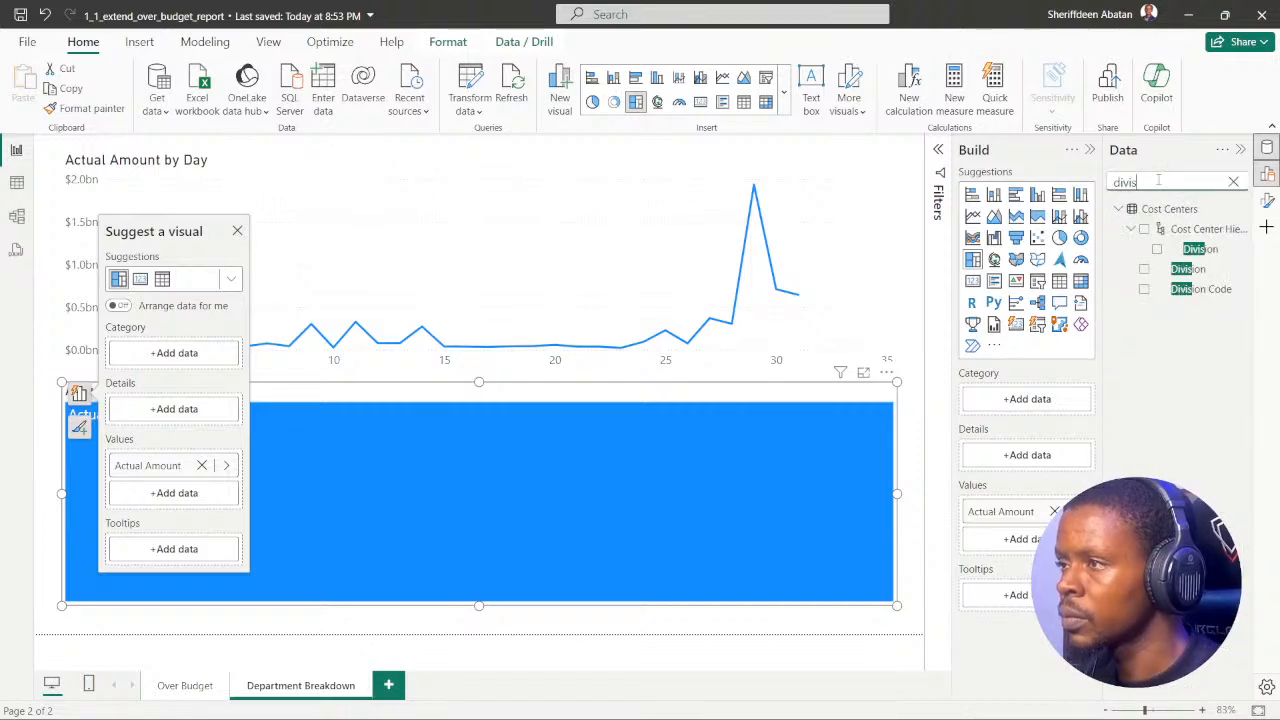
pyautogui.moveTo(668, 717)
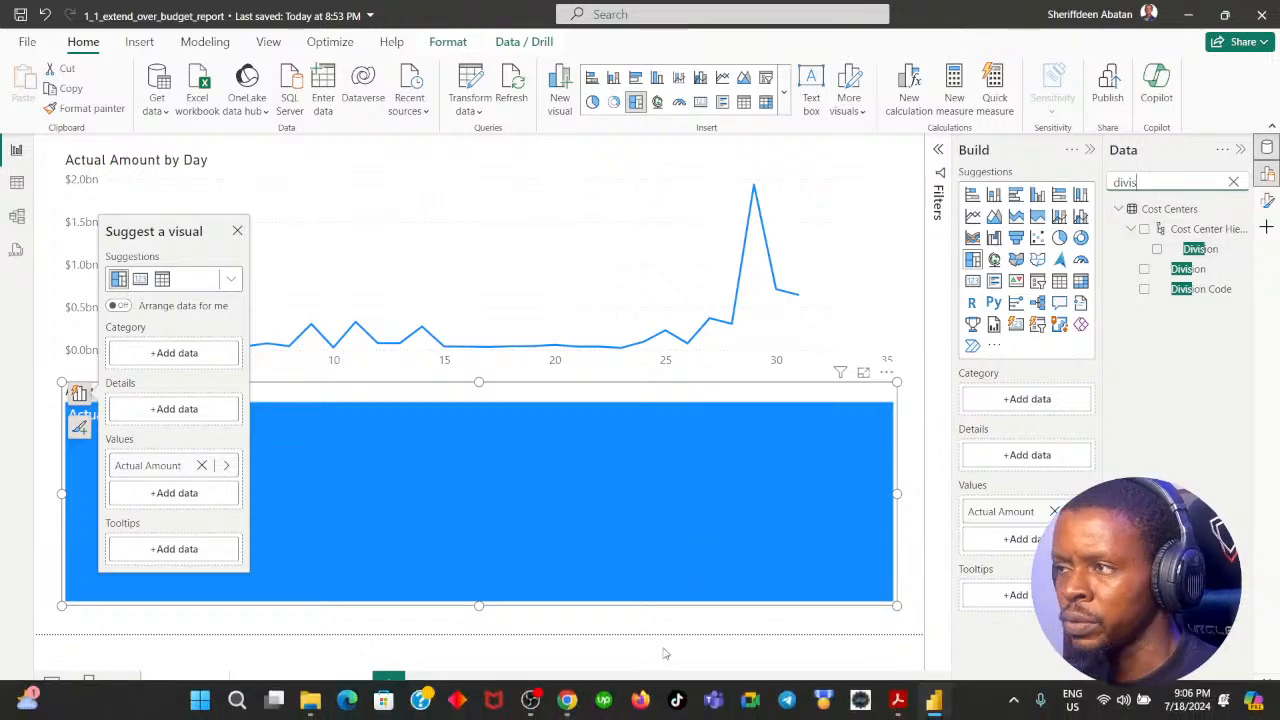
pyautogui.click(567, 703)
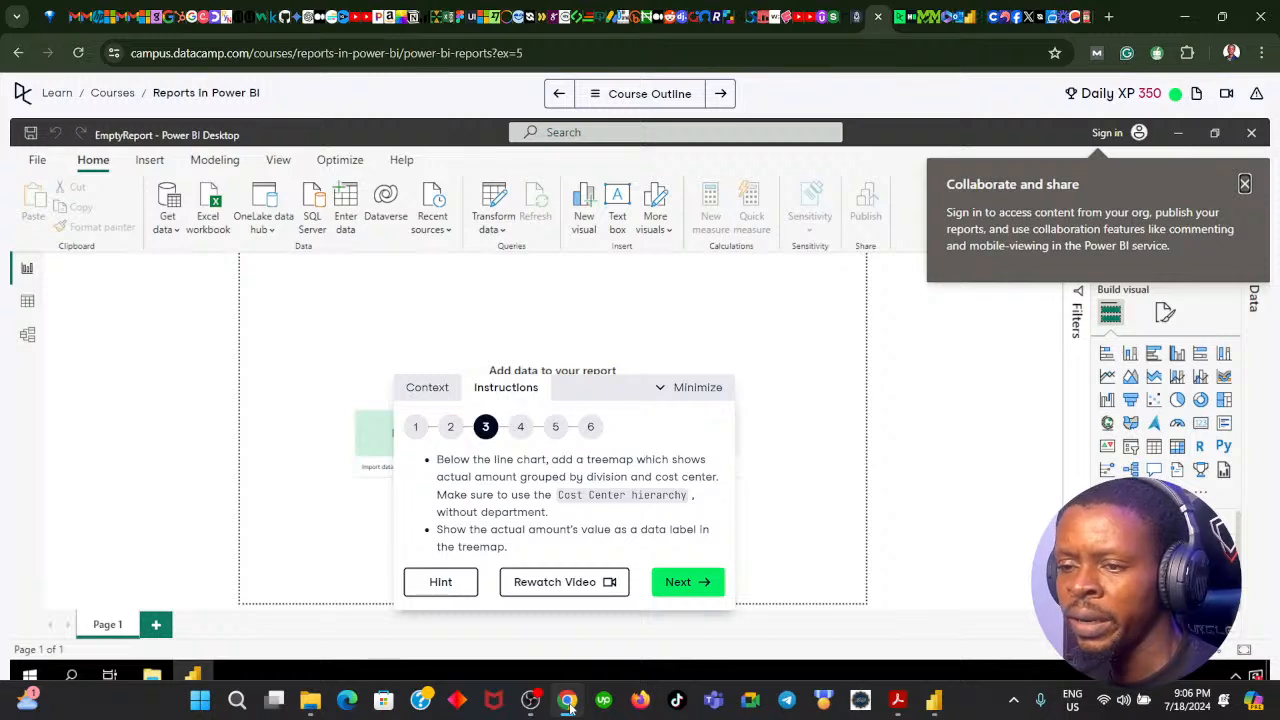
pyautogui.click(567, 703)
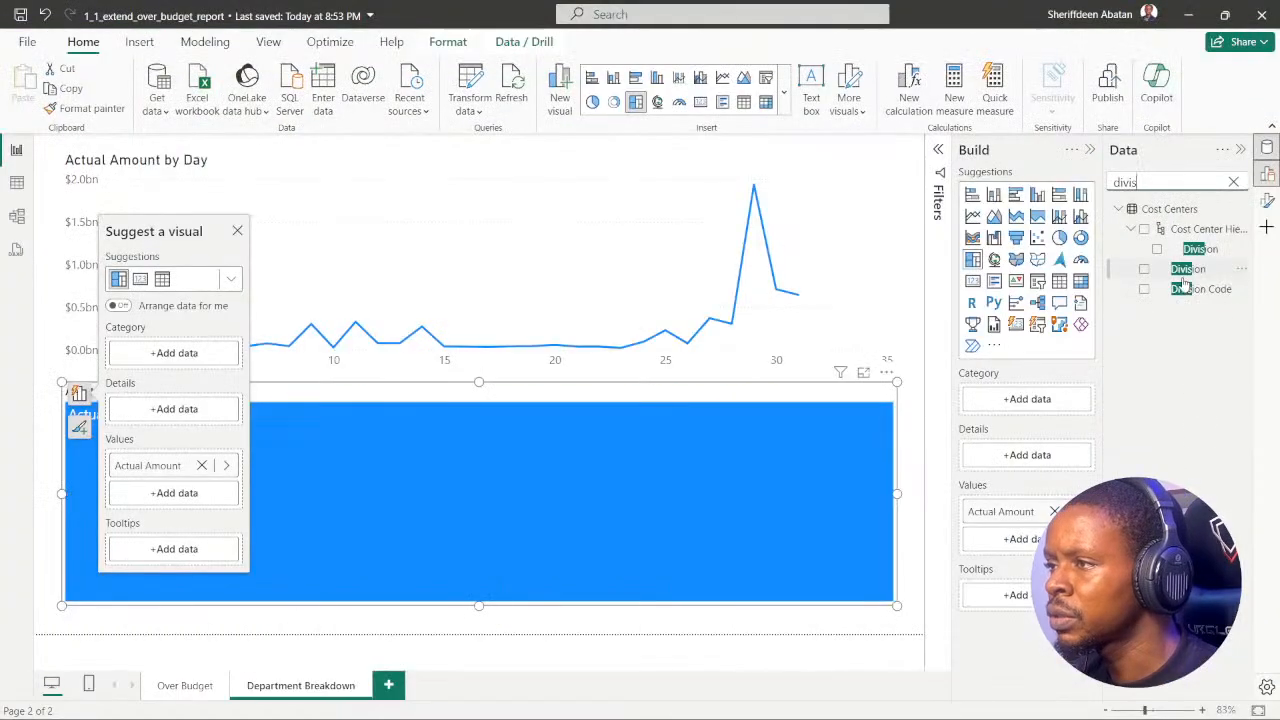
pyautogui.click(1144, 269)
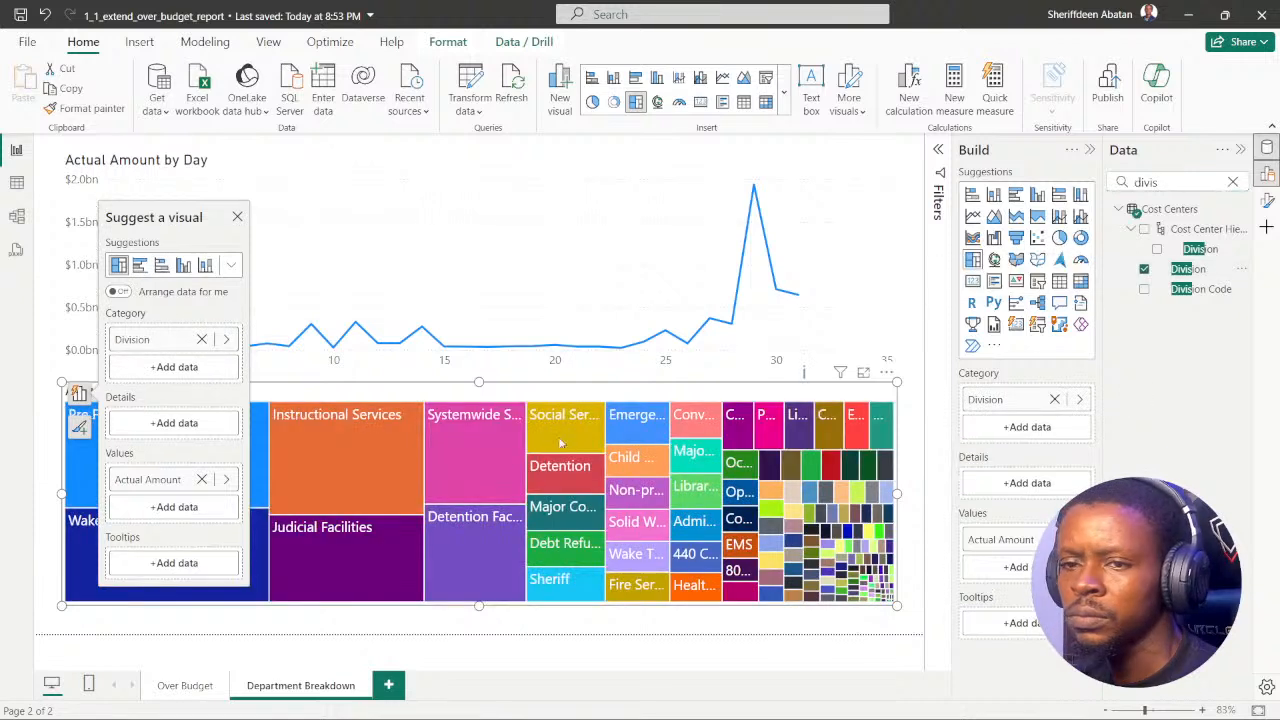
# Step: Find the Cost Center Hierarchy and add it to the treemap's category below Division
pyautogui.click(1232, 181)
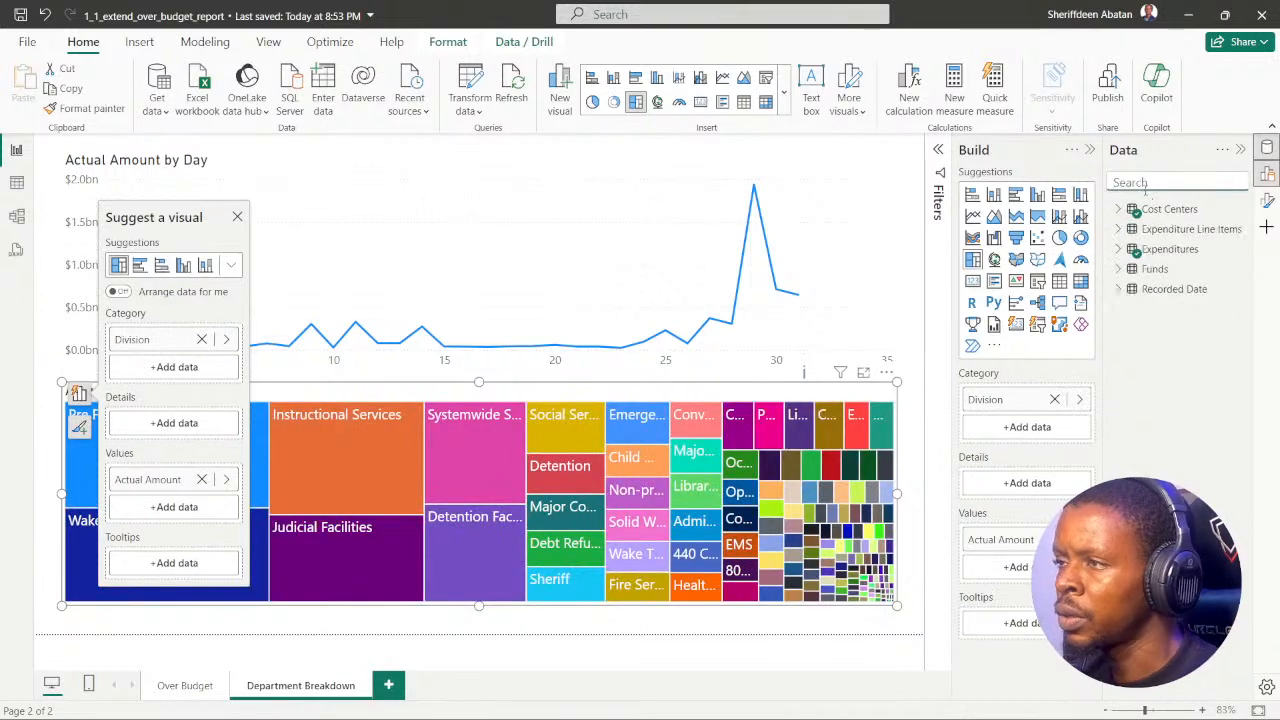
pyautogui.write('call')
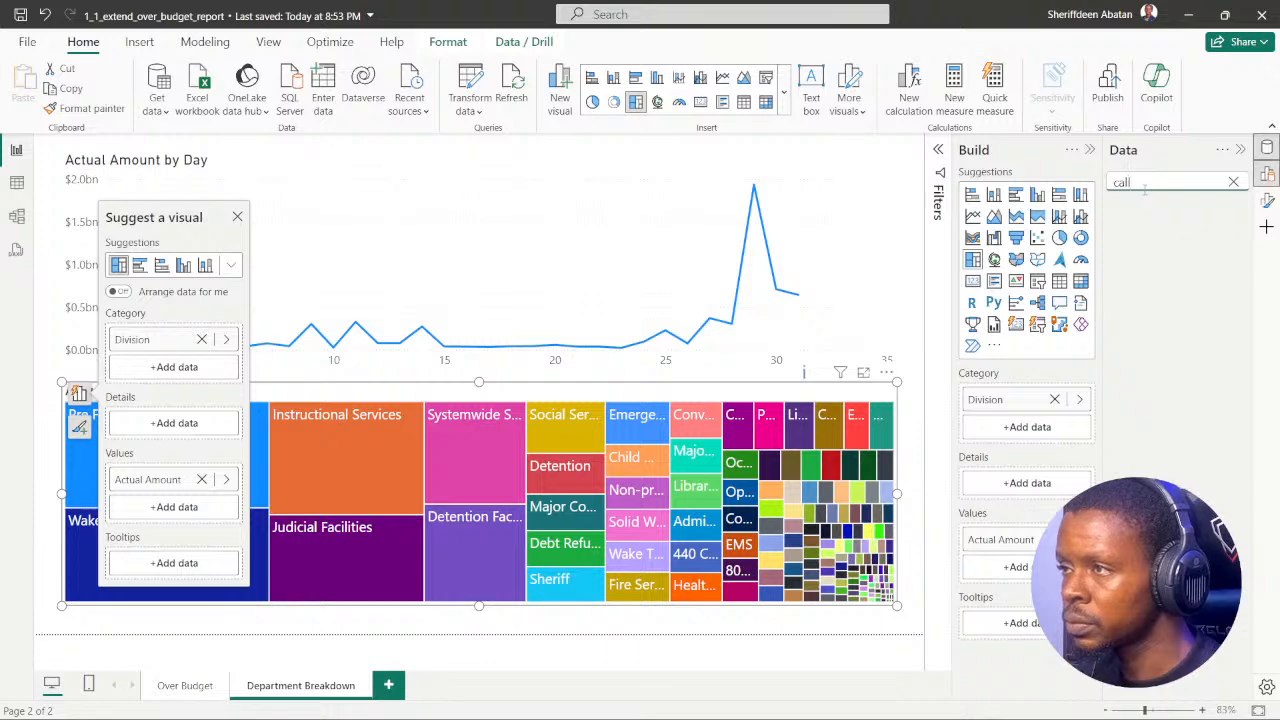
pyautogui.press('BackSpace')
pyautogui.press('BackSpace')
pyautogui.press('BackSpace')
pyautogui.write('ost')
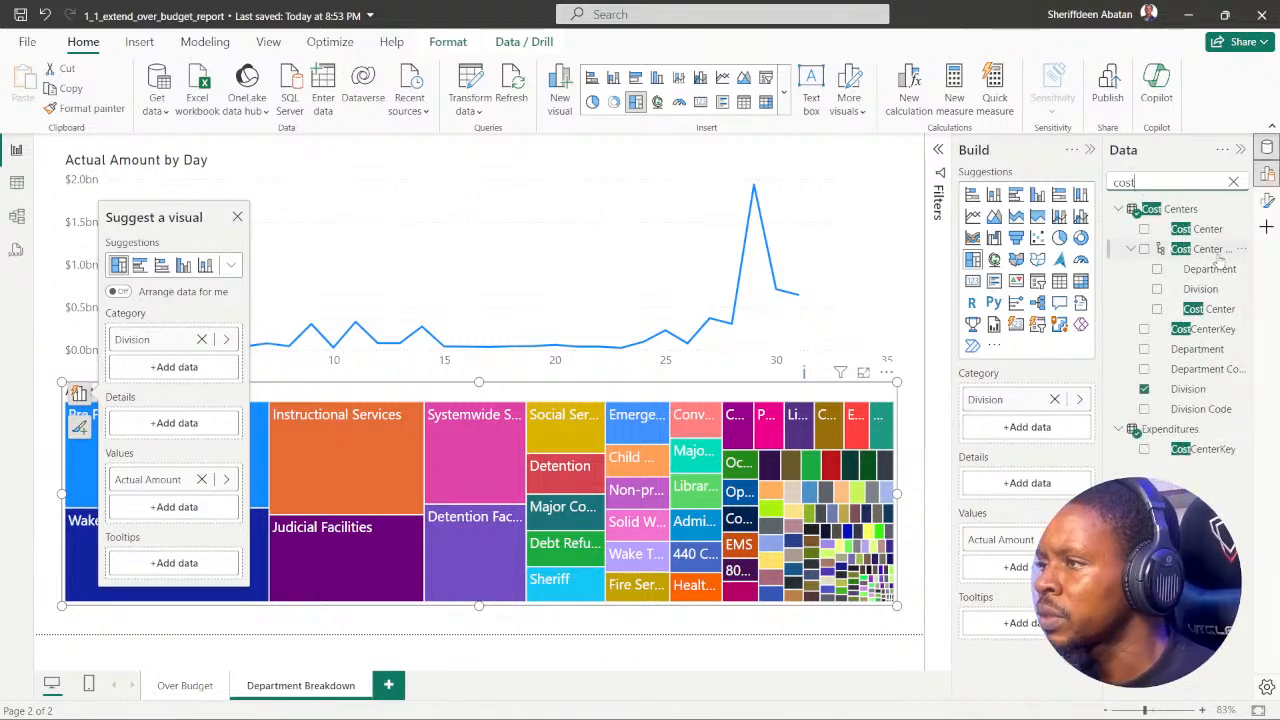
pyautogui.click(1150, 252)
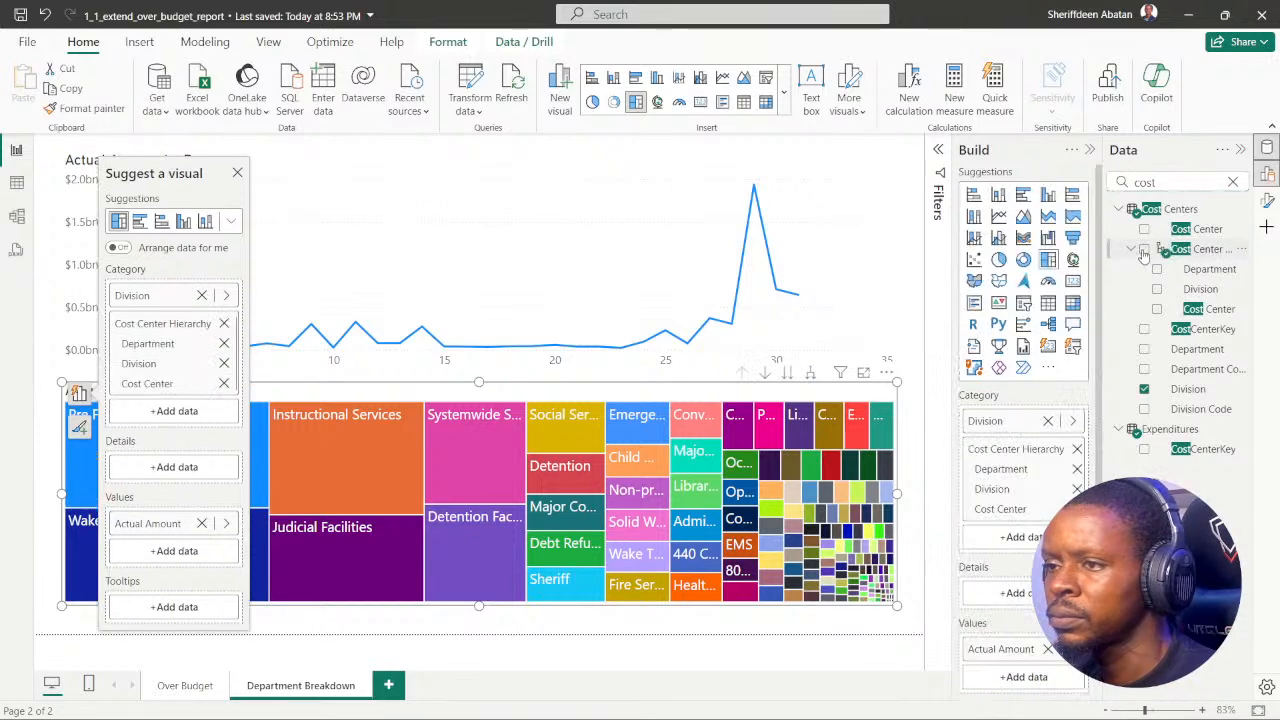
pyautogui.click(753, 627)
pyautogui.click(789, 392)
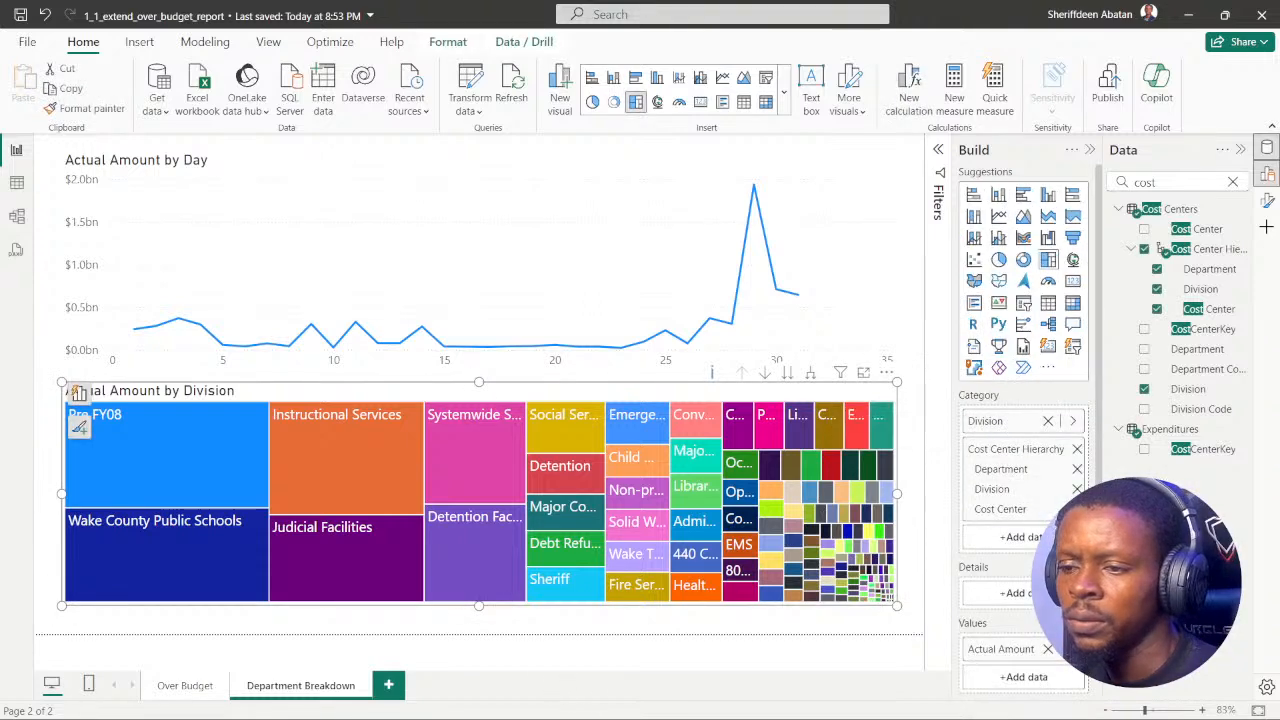
# Step: Recheck the DataCamp instruction and remove the Department level from the treemap's Cost Center Hierarchy
pyautogui.click(566, 711)
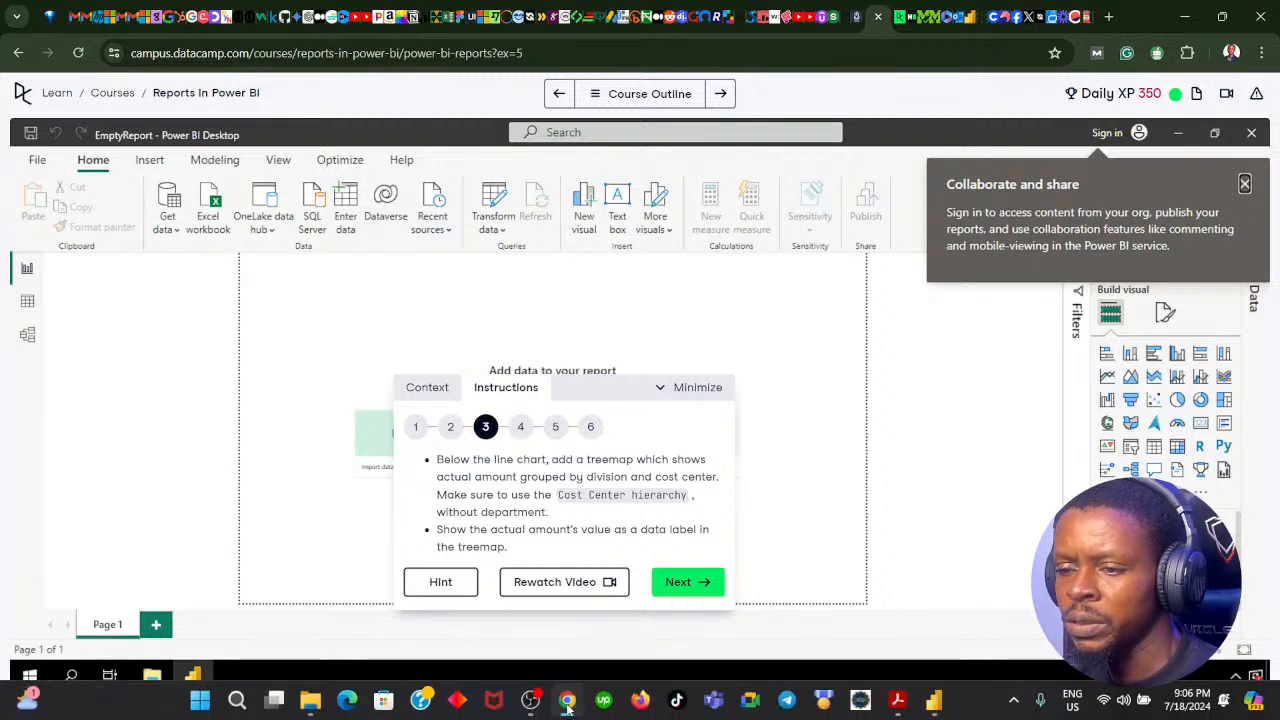
pyautogui.click(567, 701)
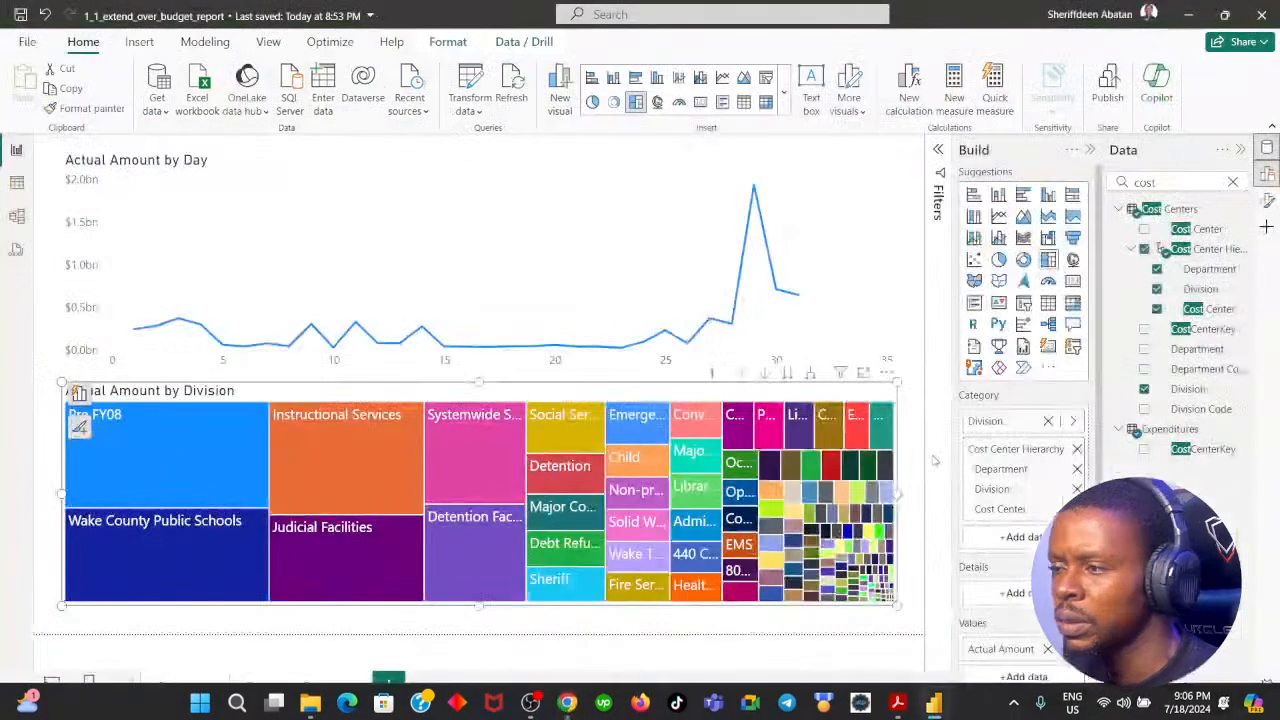
pyautogui.click(1077, 469)
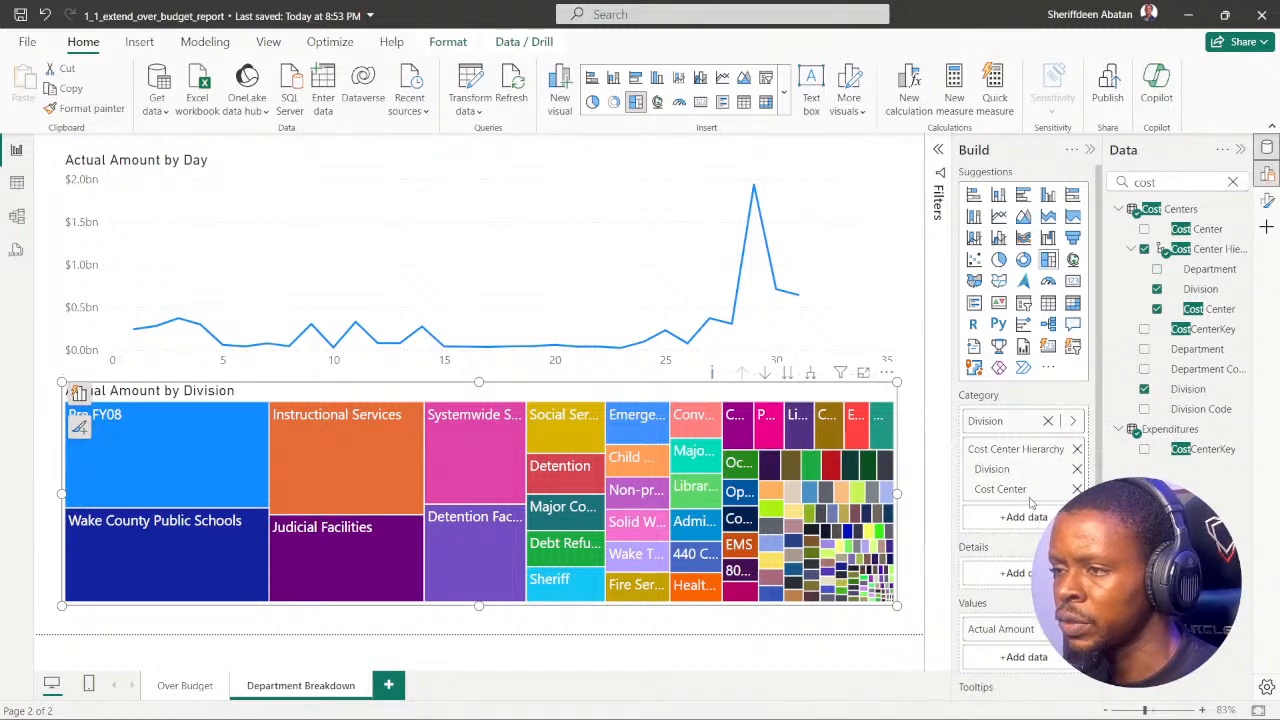
# Step: Reread the DataCamp instruction, clear the field search, and turn on the treemap's data labels
pyautogui.moveTo(532, 688)
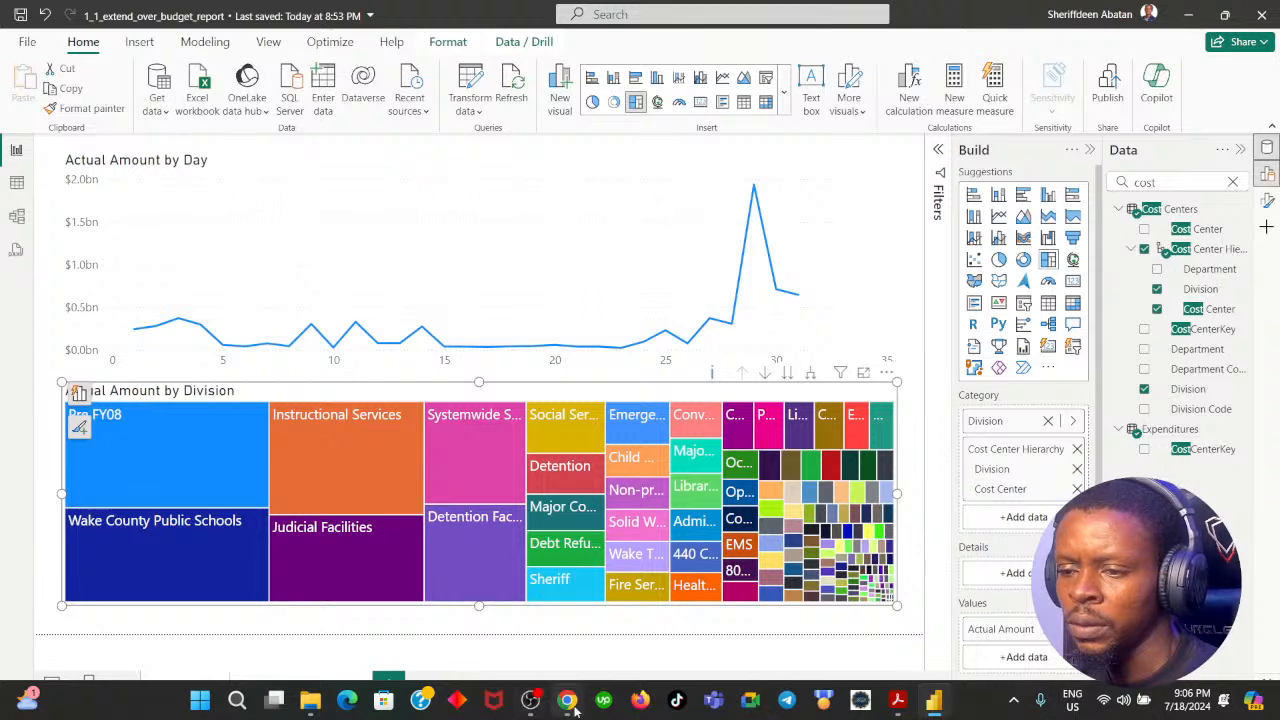
pyautogui.moveTo(567, 699)
pyautogui.click(547, 614)
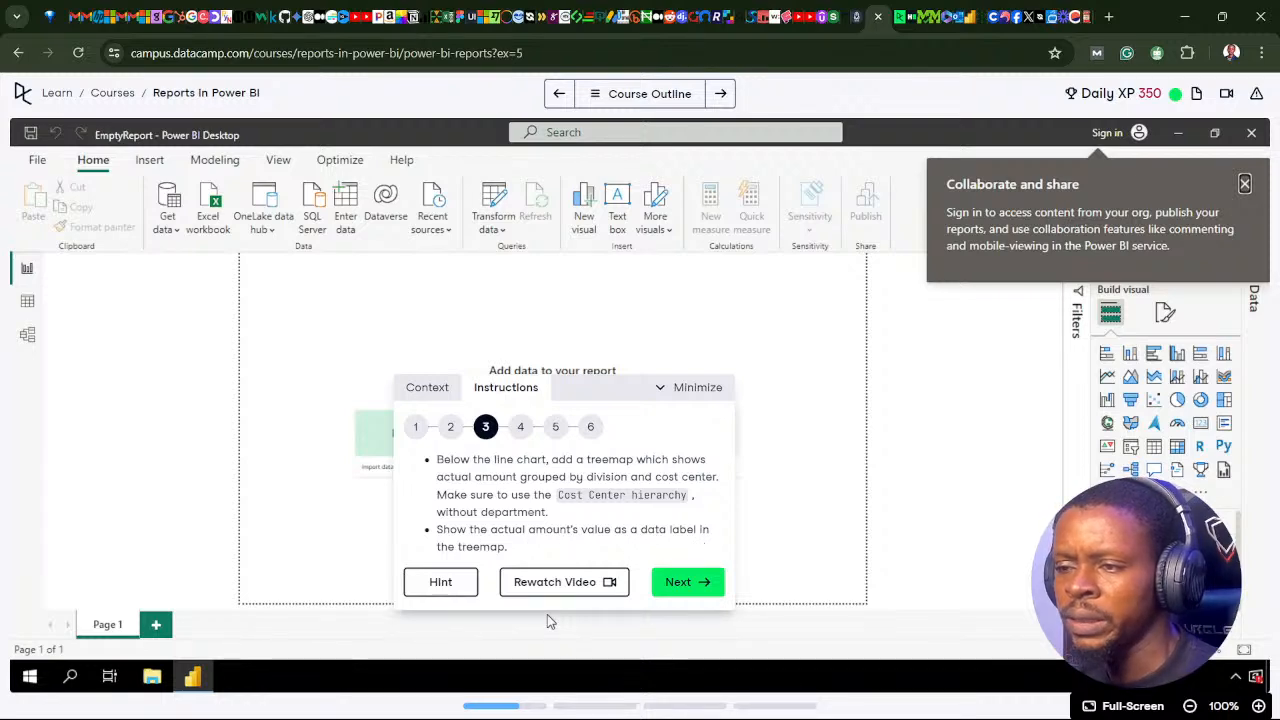
pyautogui.click(568, 703)
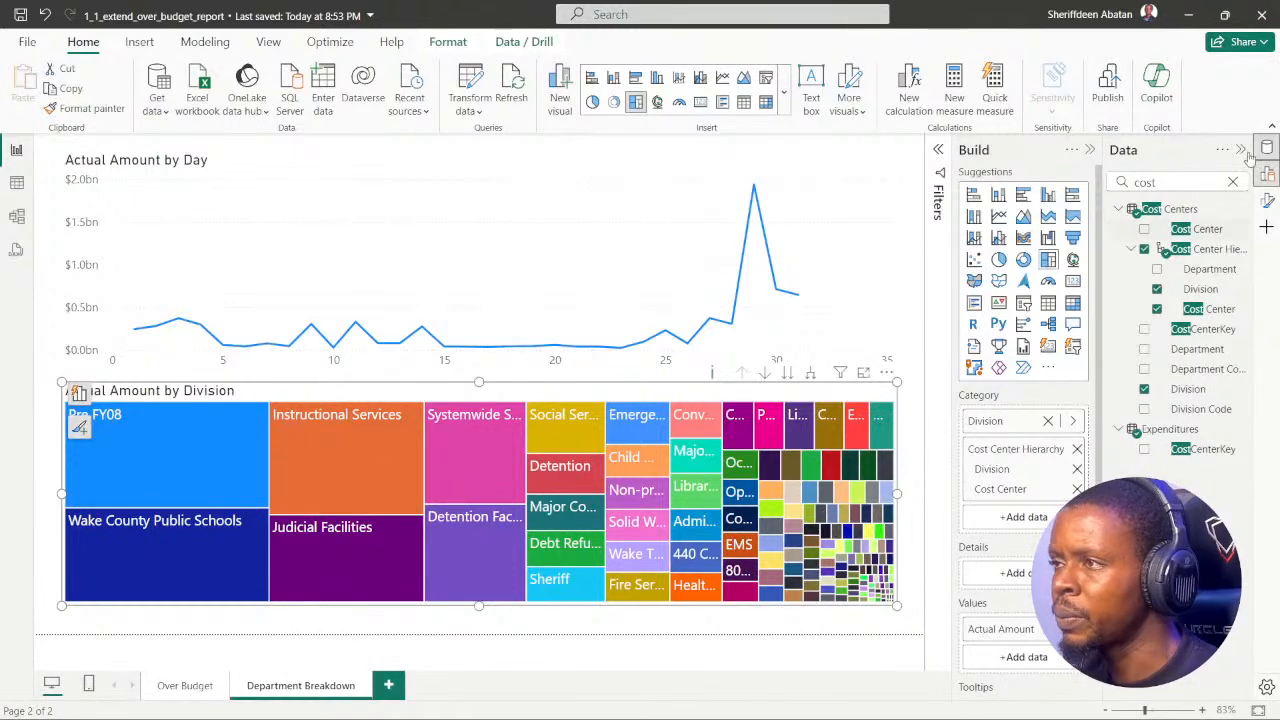
pyautogui.click(1232, 181)
pyautogui.click(1265, 200)
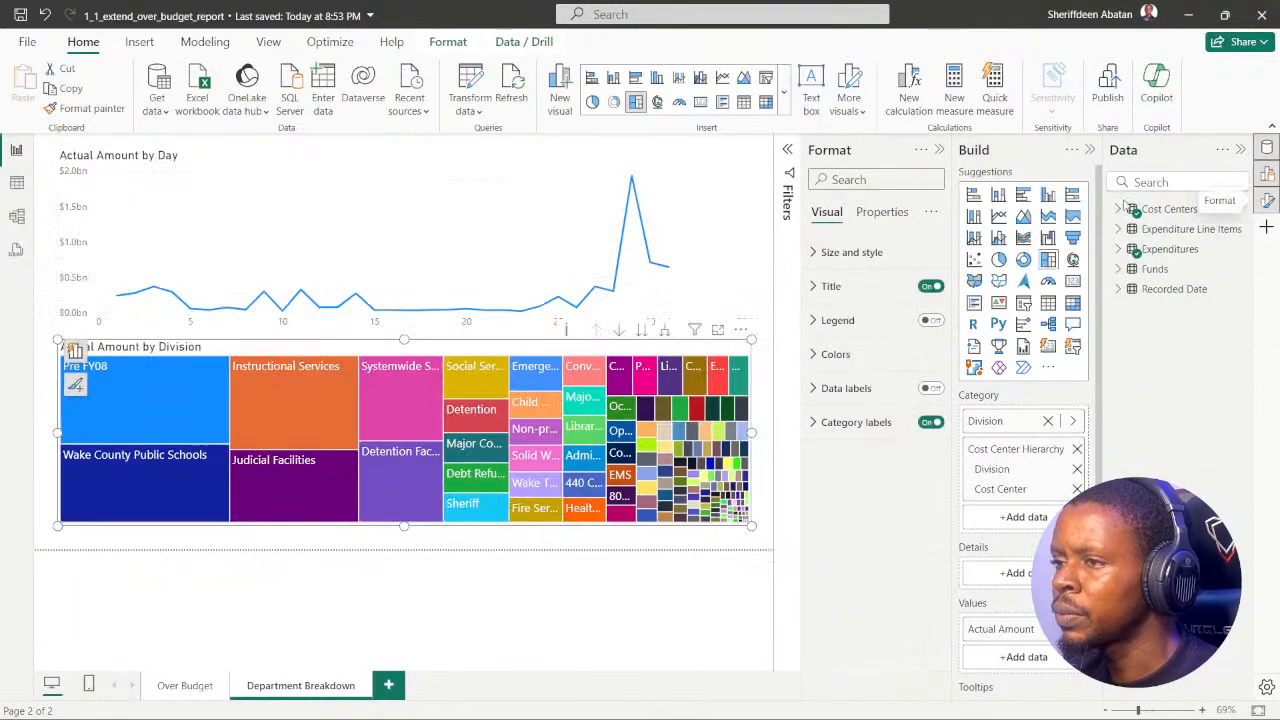
pyautogui.click(930, 389)
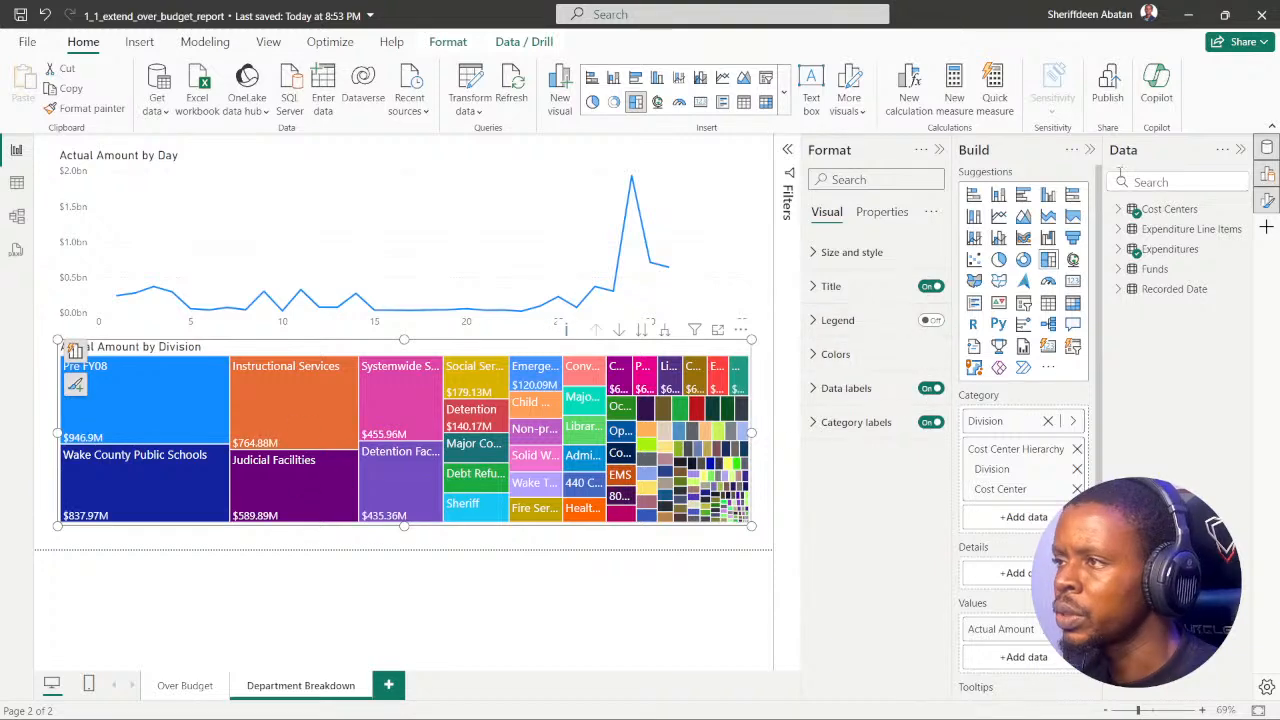
# Step: Collapse the open data, build and format panes to enlarge the report canvas
pyautogui.click(1238, 149)
pyautogui.click(1240, 150)
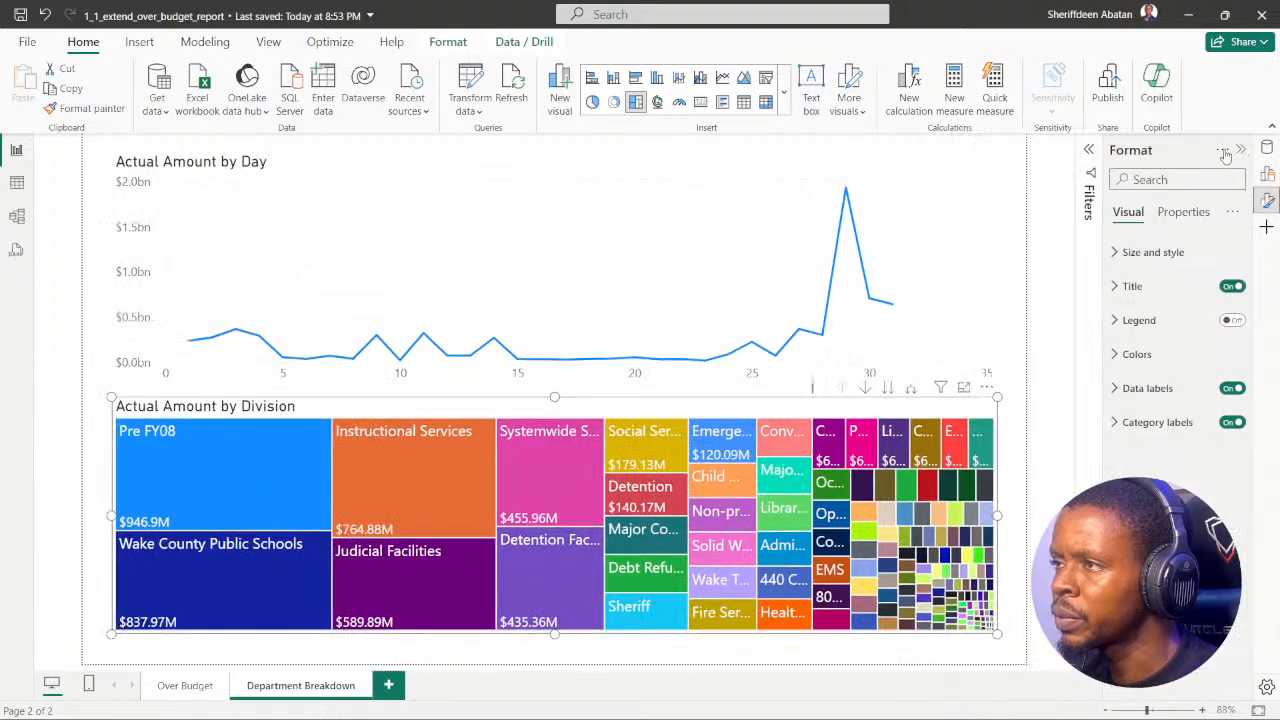
pyautogui.click(1240, 150)
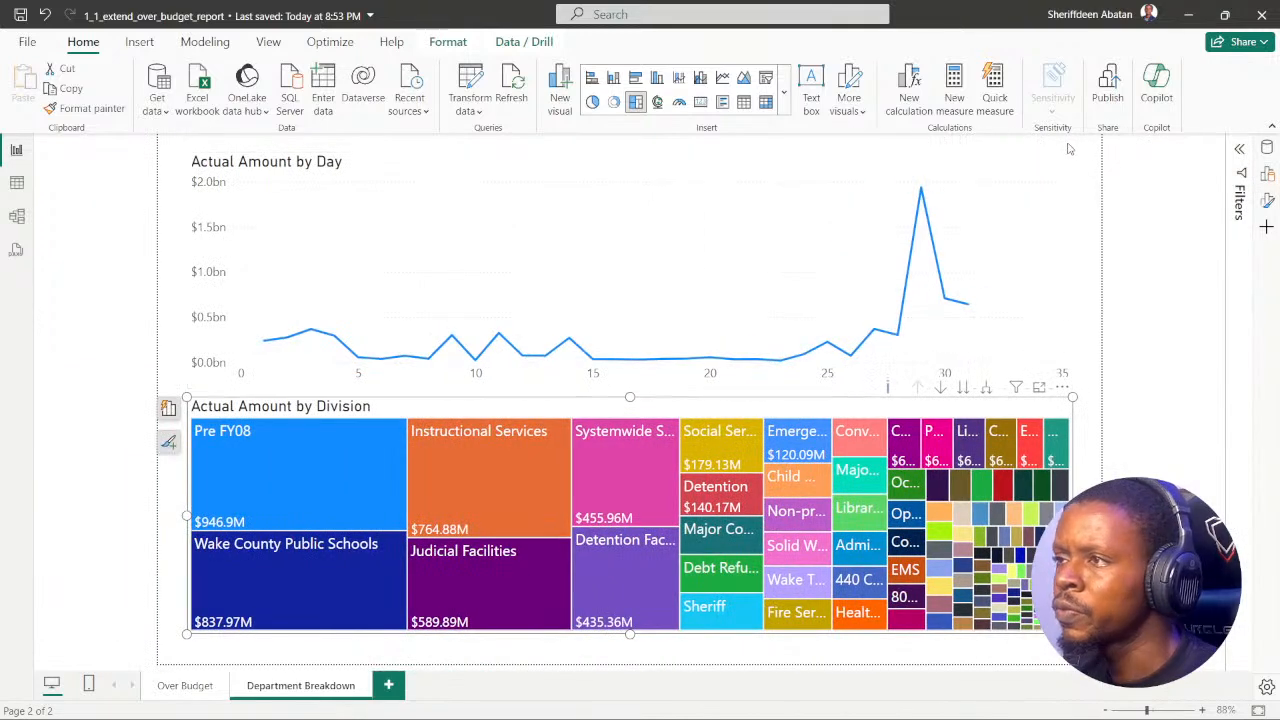
# Step: Shorten the line chart from its lower edge and extend the treemap's upper edge into the freed space
pyautogui.click(1000, 170)
pyautogui.moveTo(1070, 390); pyautogui.dragTo(1083, 290)
pyautogui.click(667, 405)
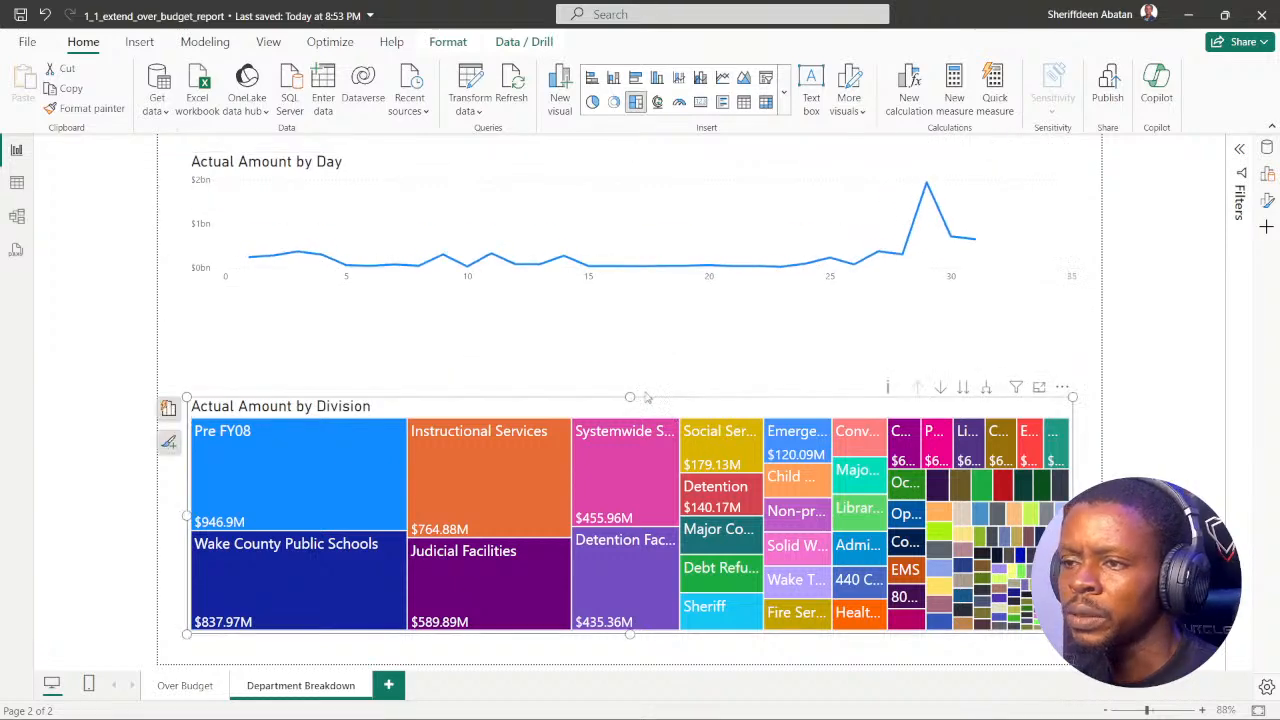
pyautogui.moveTo(630, 396); pyautogui.dragTo(618, 312)
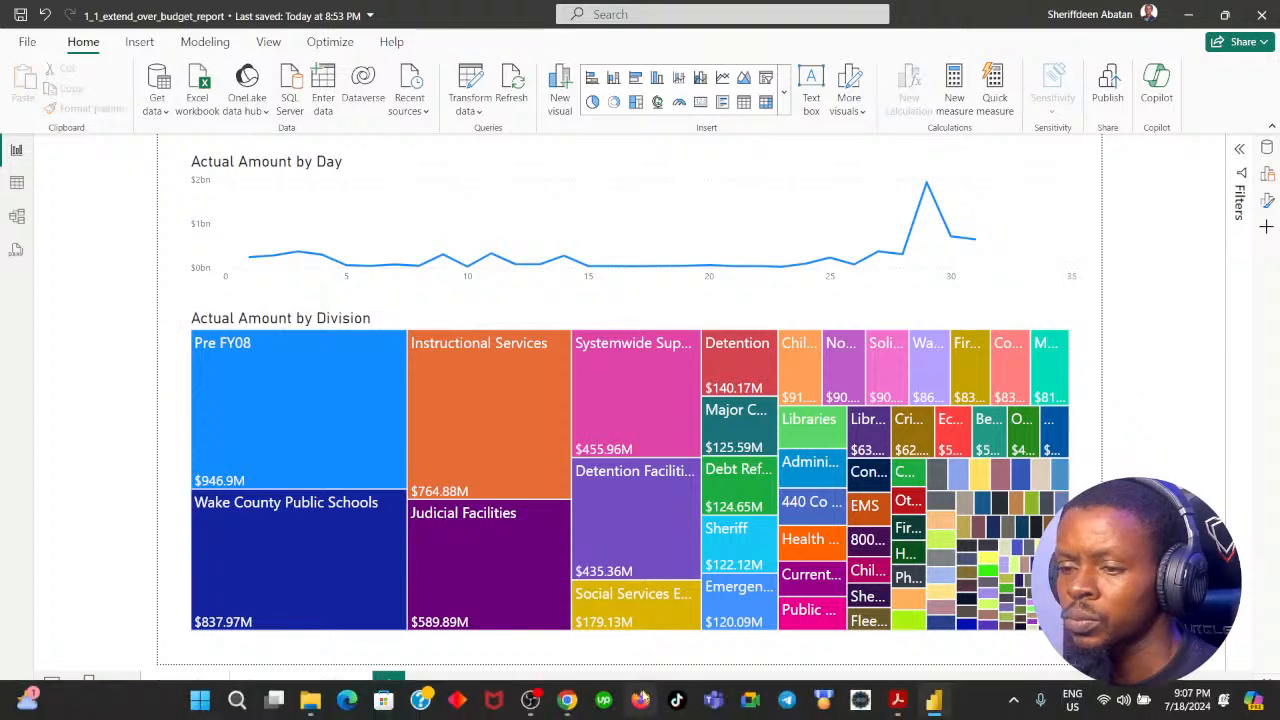
# Step: Advance the DataCamp exercise to instruction 4 and narrow the line chart by moving its left edge inward
pyautogui.click(567, 700)
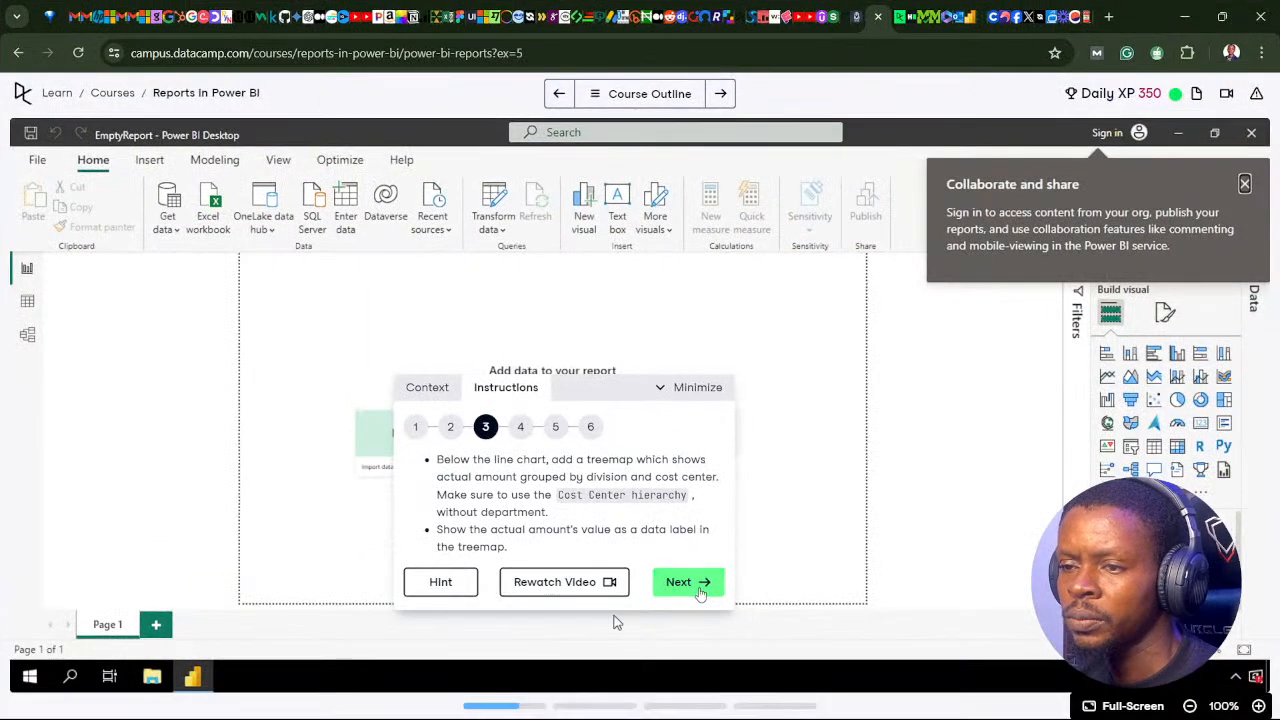
pyautogui.click(700, 590)
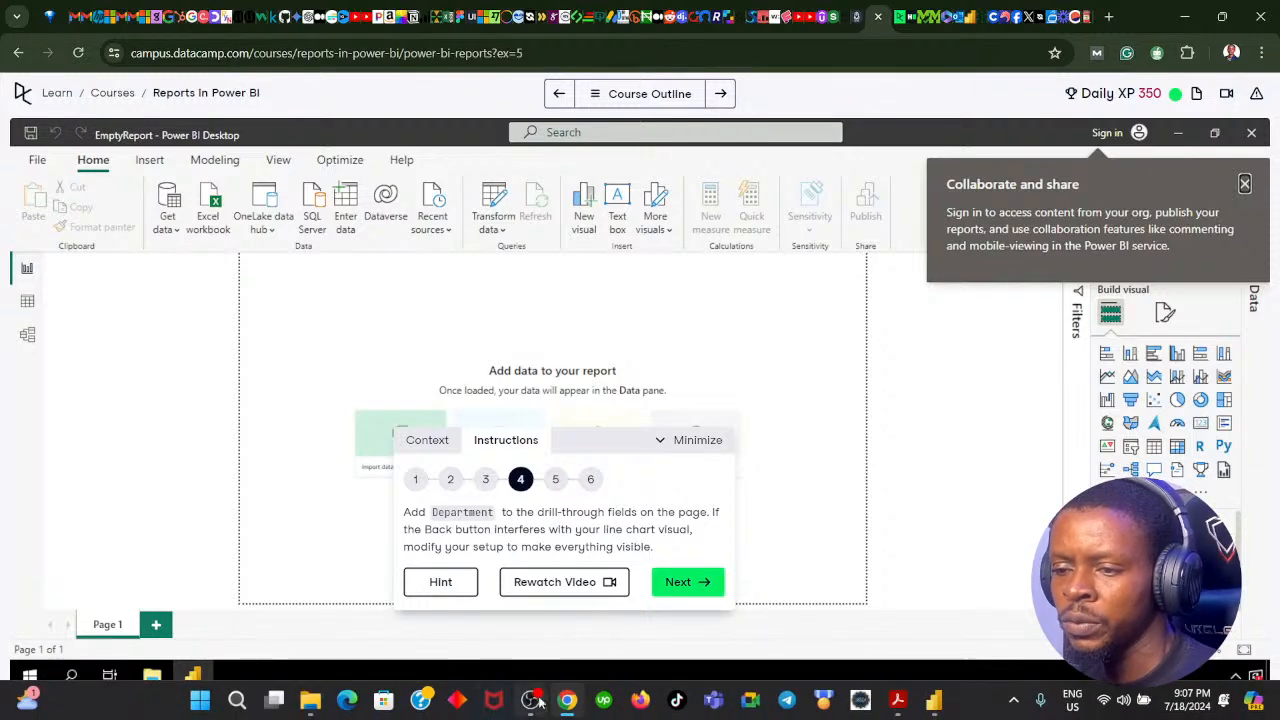
pyautogui.click(934, 700)
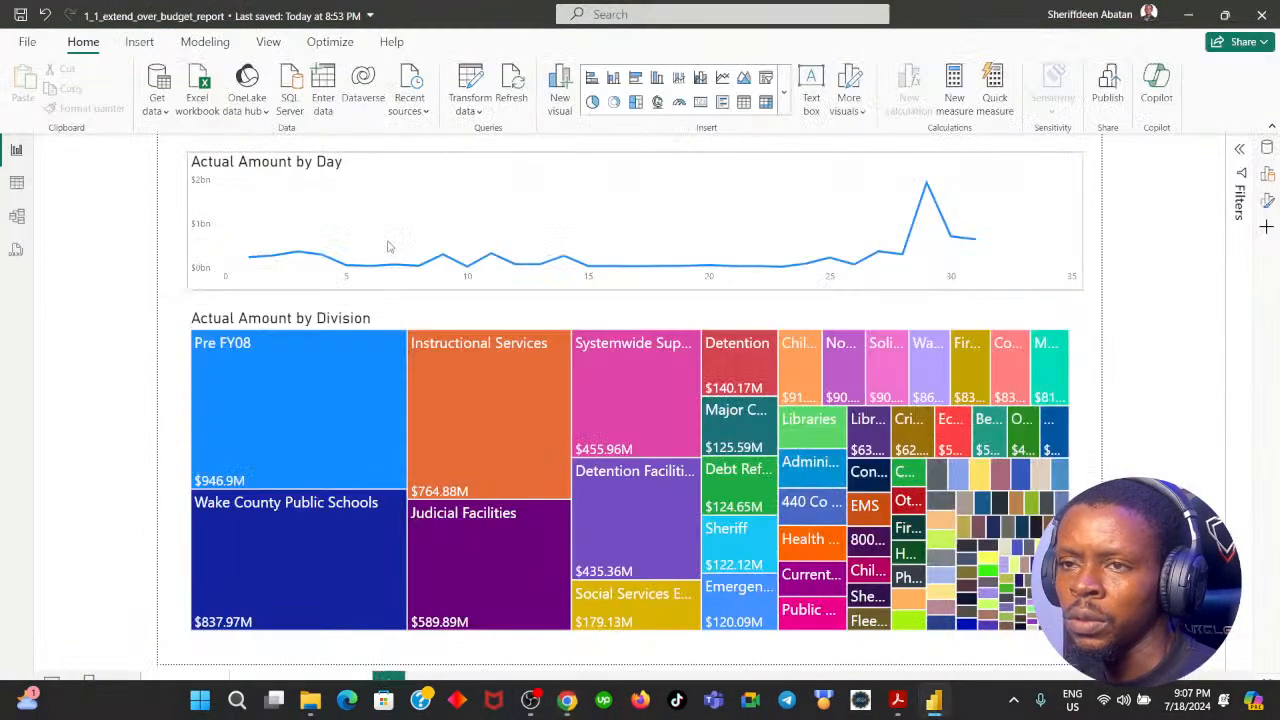
pyautogui.click(370, 163)
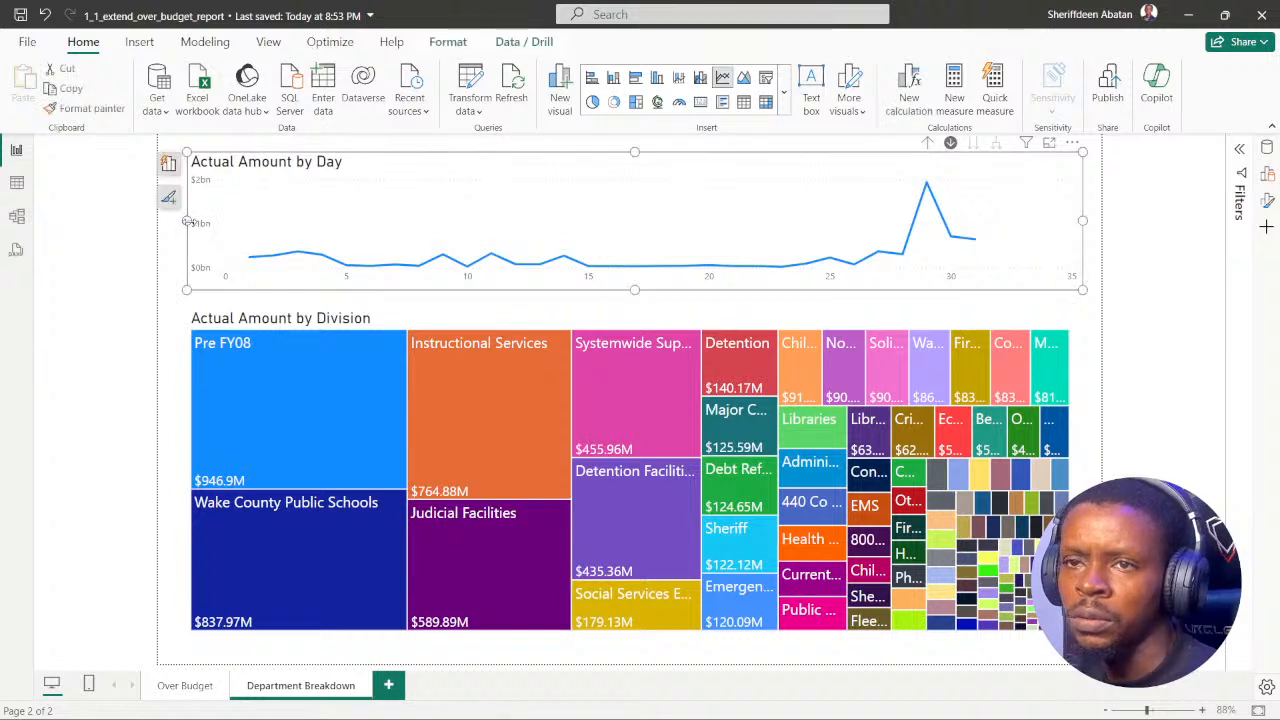
pyautogui.moveTo(186, 222); pyautogui.dragTo(233, 222)
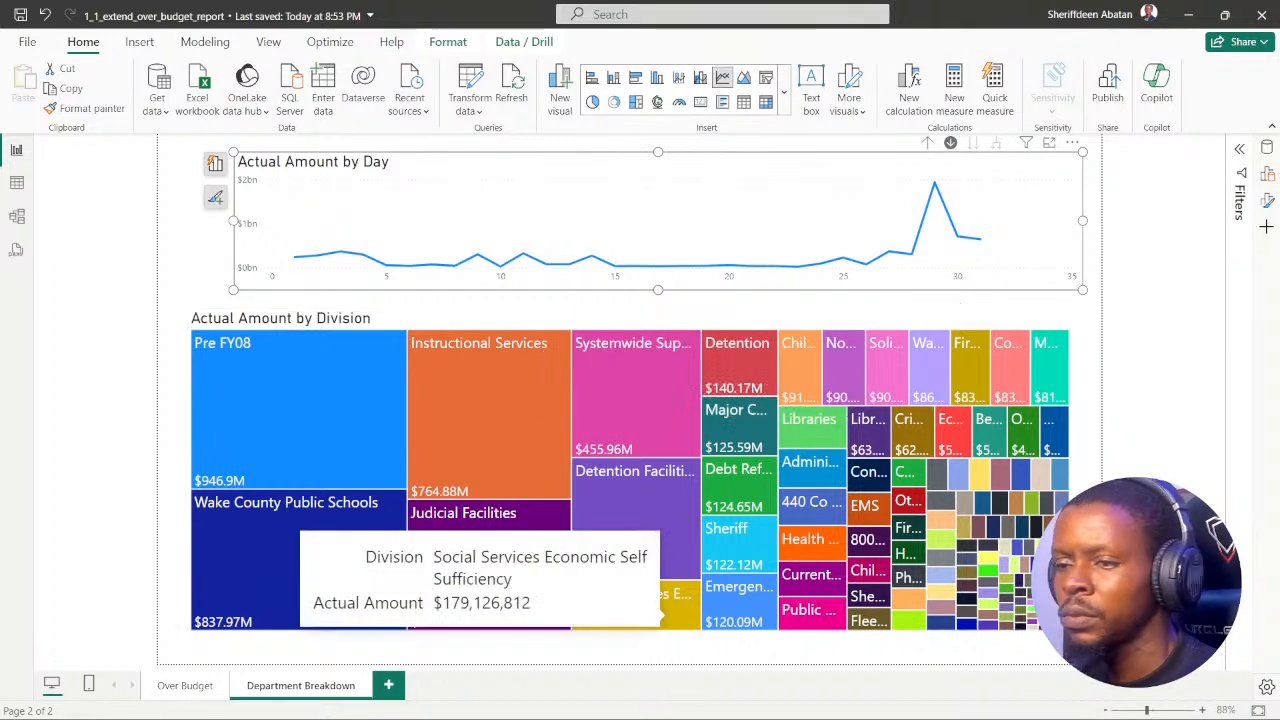
# Step: Reread the DataCamp instruction and check the data, filter, build and format panes in Power BI for the page's drill-through fields
pyautogui.click(568, 704)
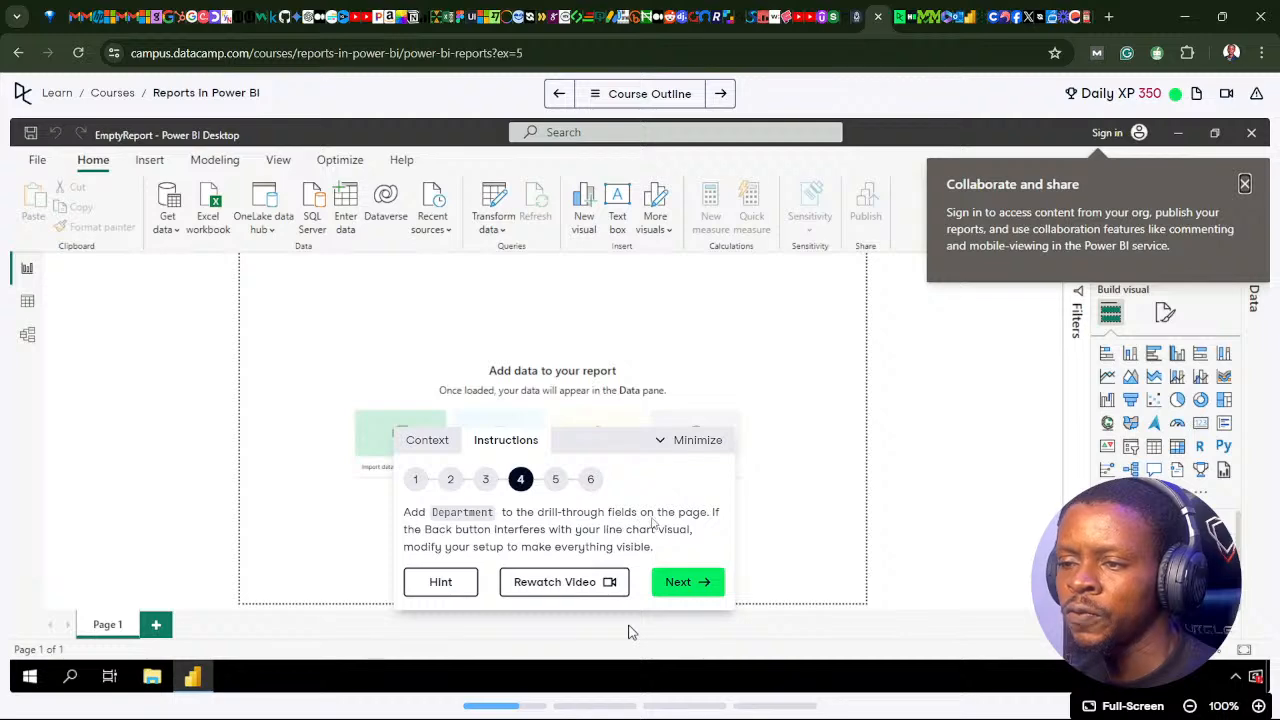
pyautogui.moveTo(566, 716)
pyautogui.click(933, 701)
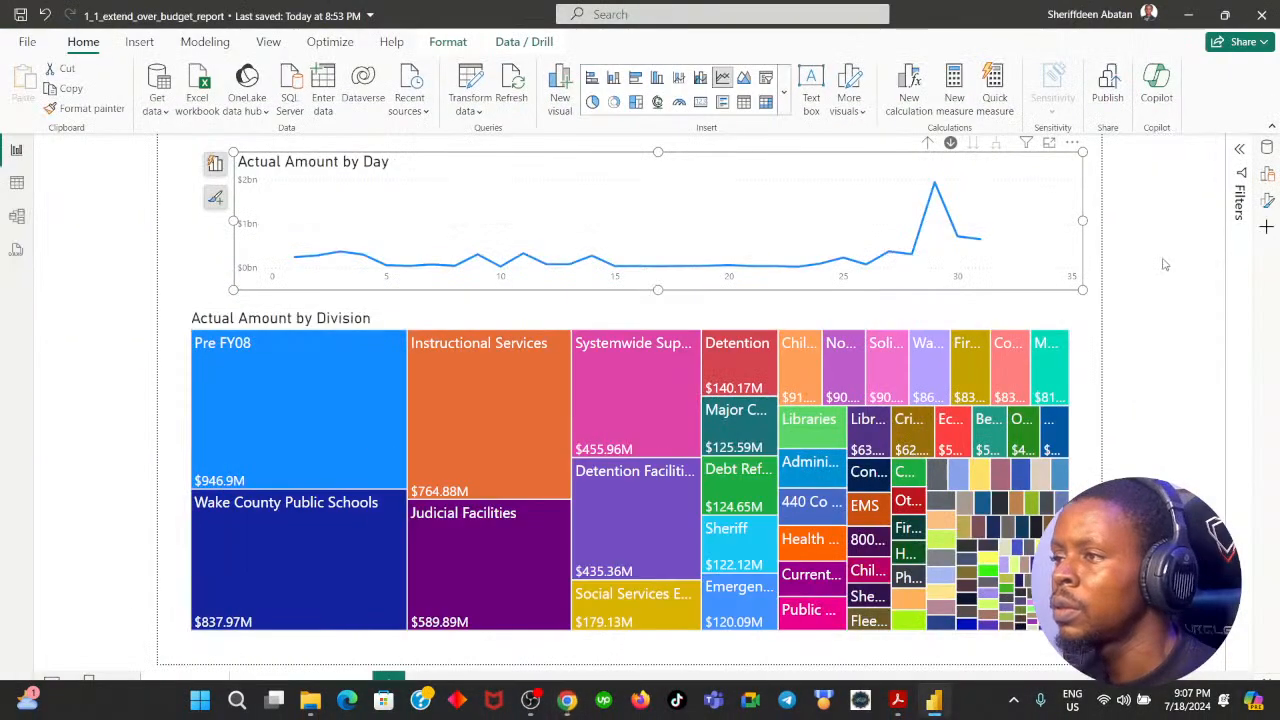
pyautogui.click(1266, 148)
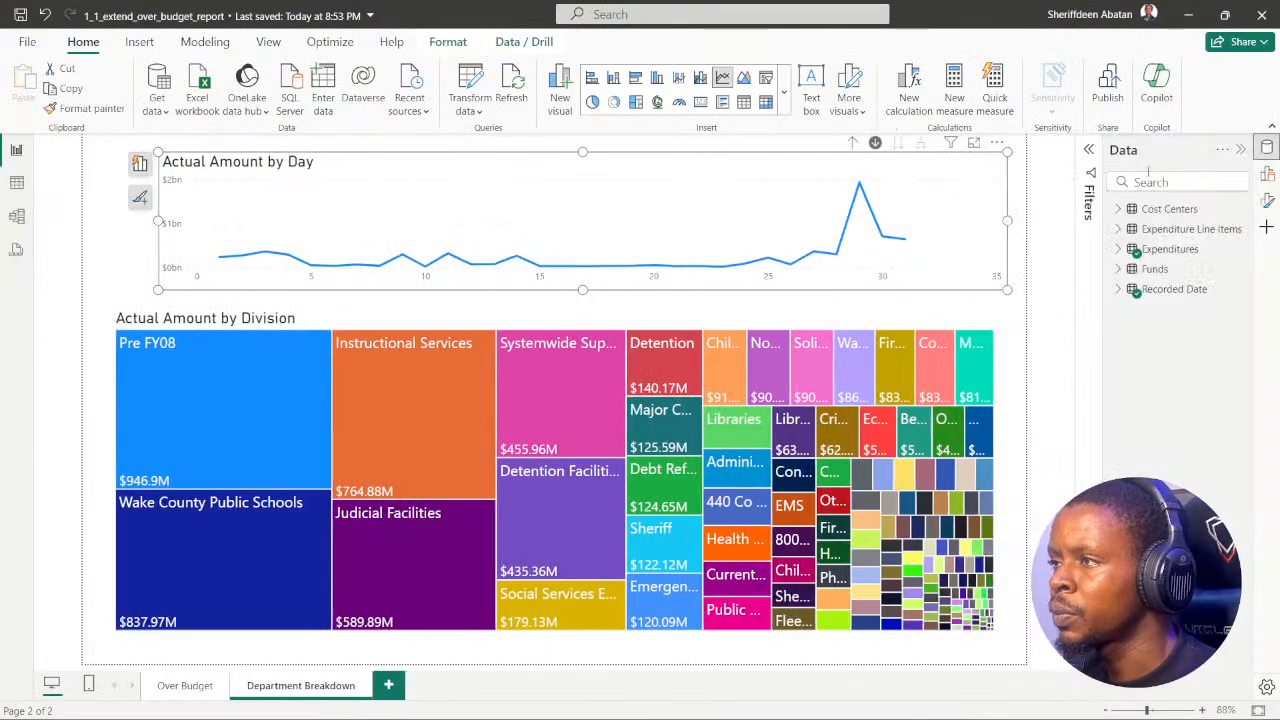
pyautogui.click(1088, 149)
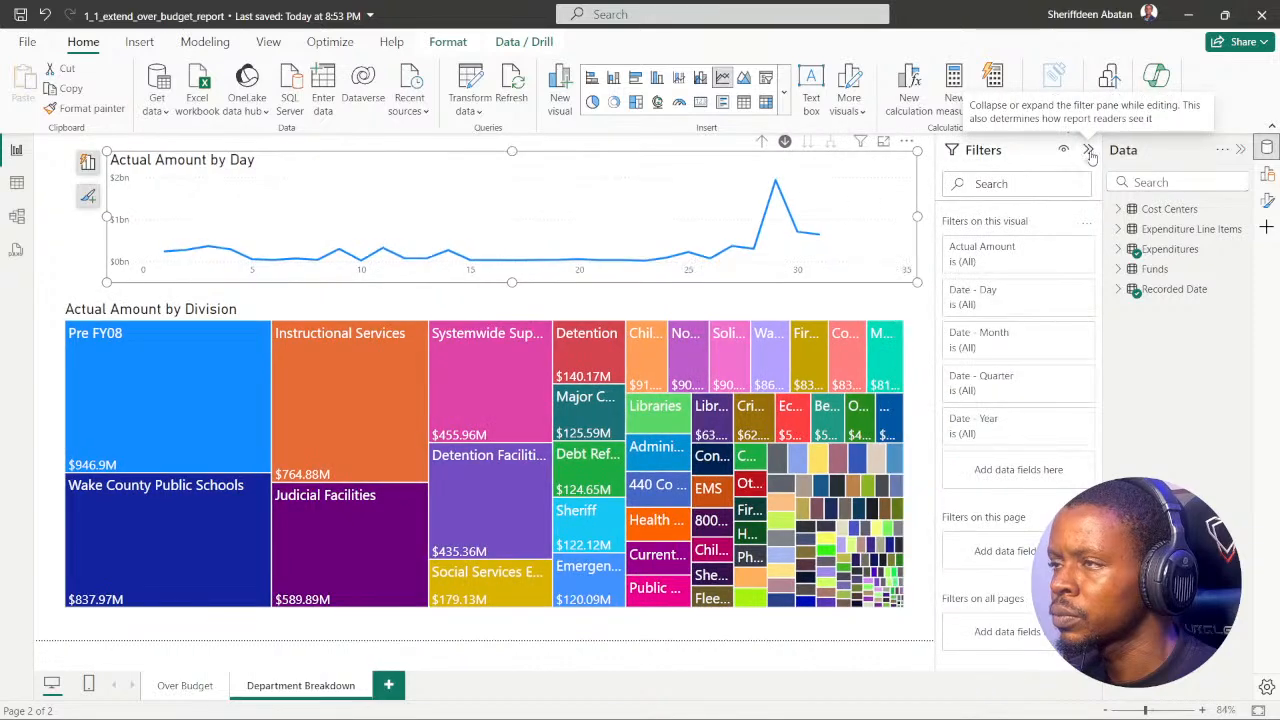
pyautogui.click(1088, 149)
pyautogui.click(1268, 175)
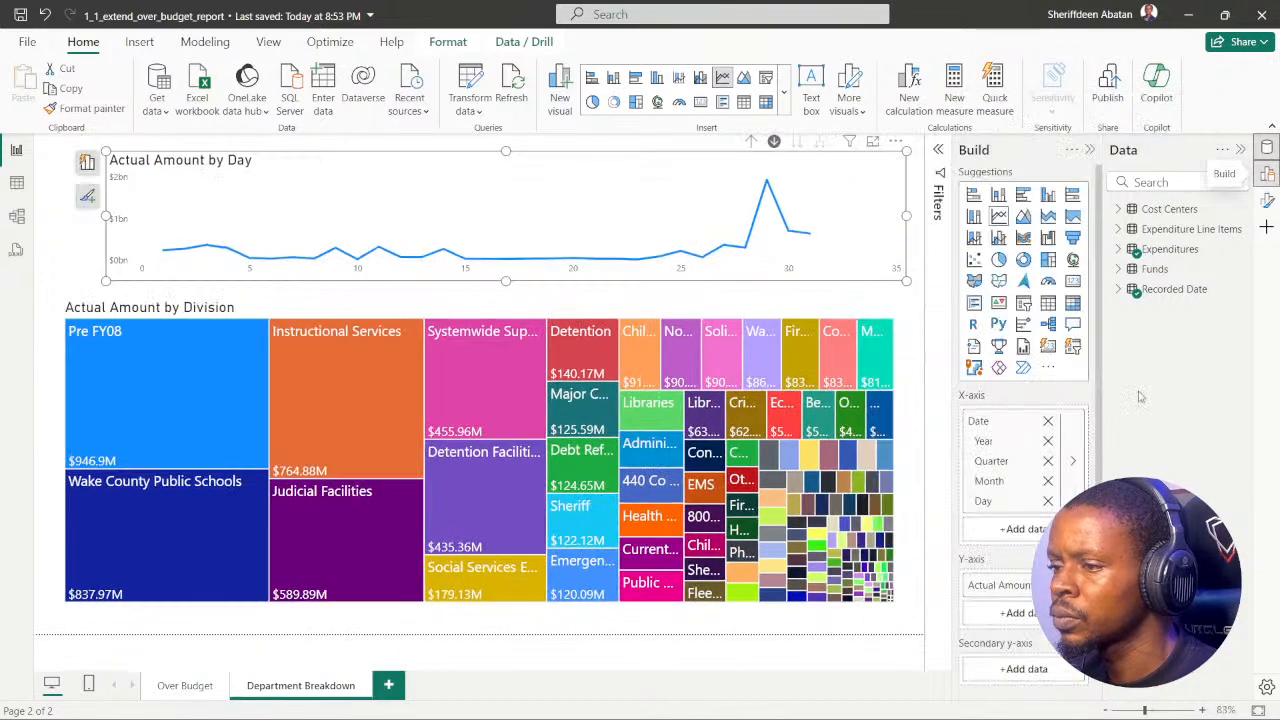
pyautogui.scroll(-2, 1035, 420)
pyautogui.scroll(2, 1038, 421)
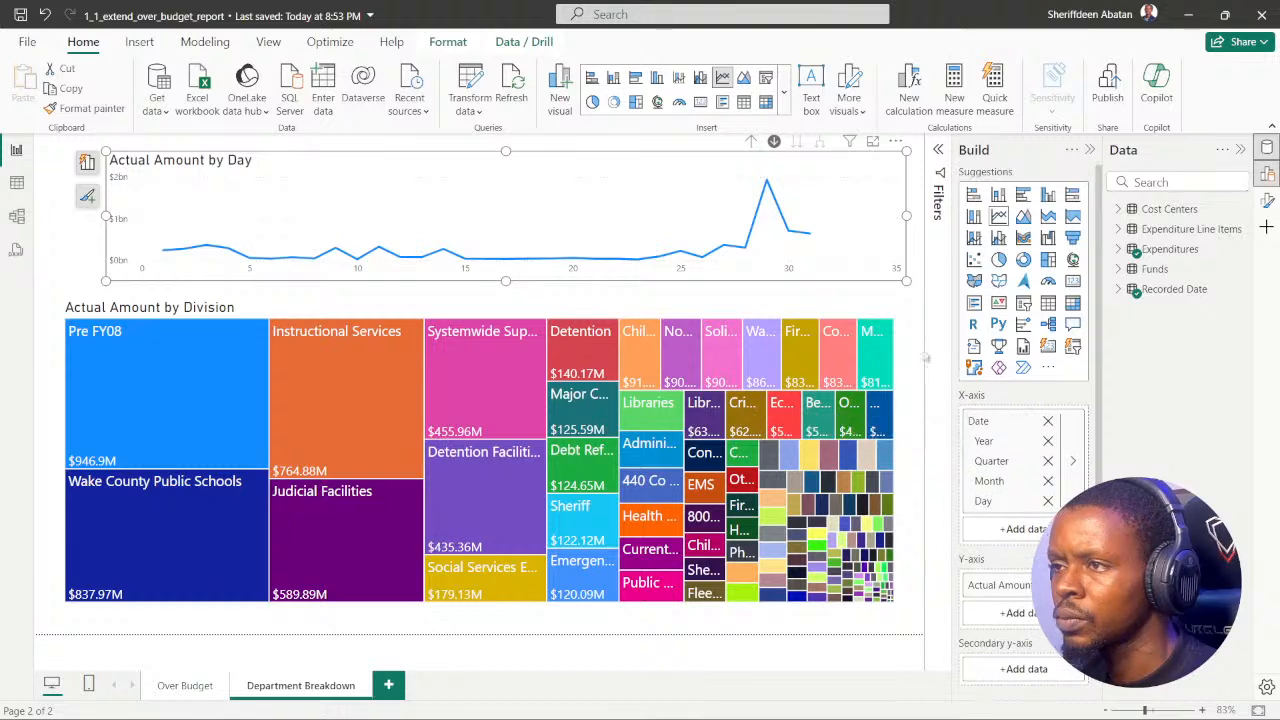
pyautogui.click(923, 331)
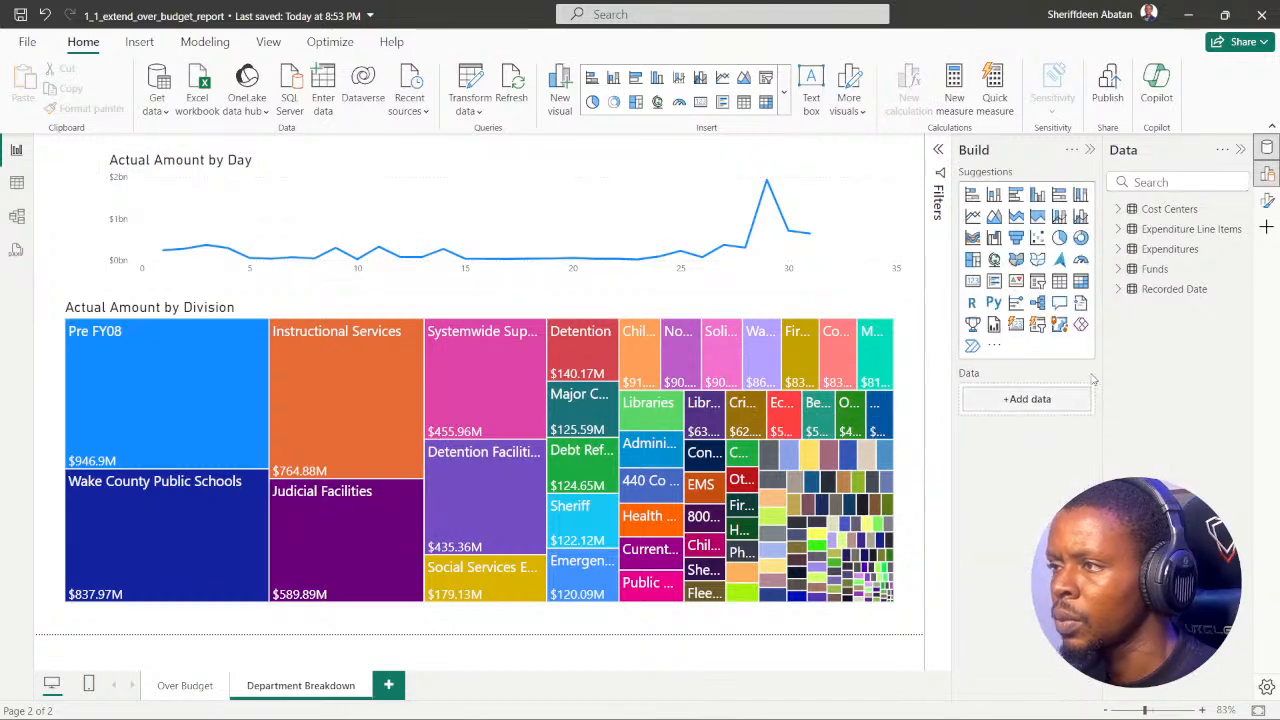
pyautogui.click(1267, 201)
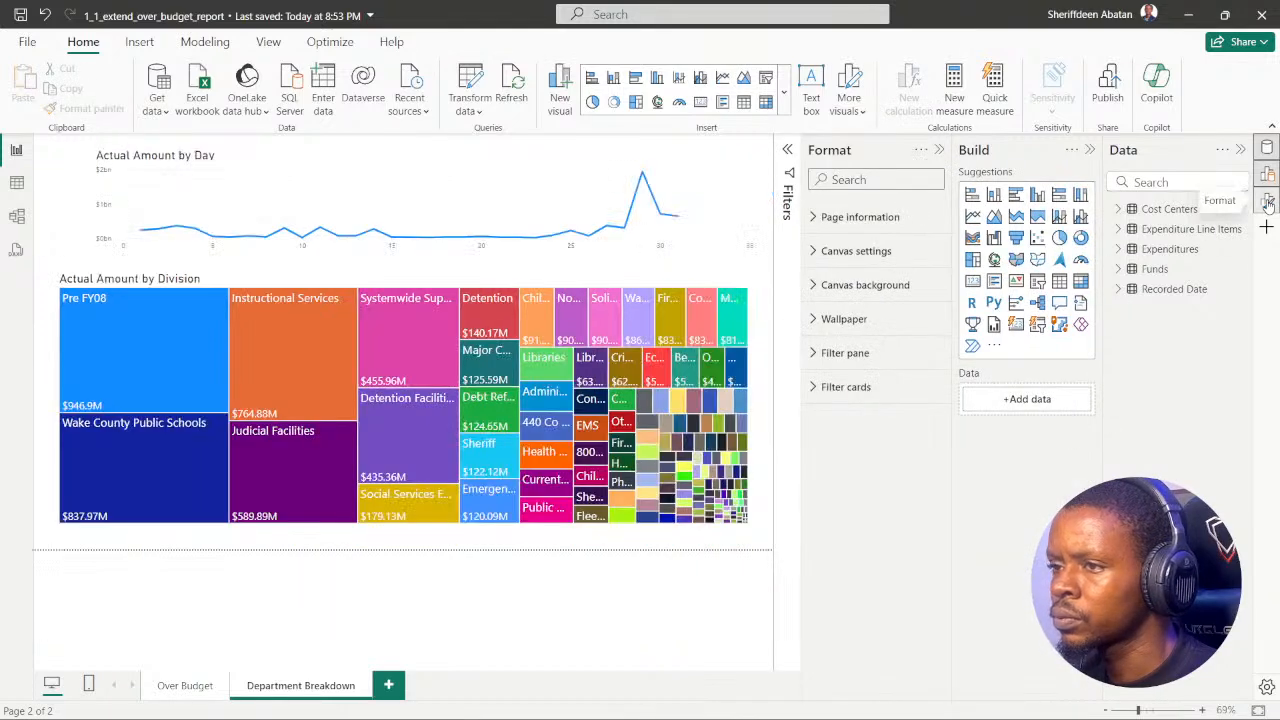
pyautogui.click(1267, 201)
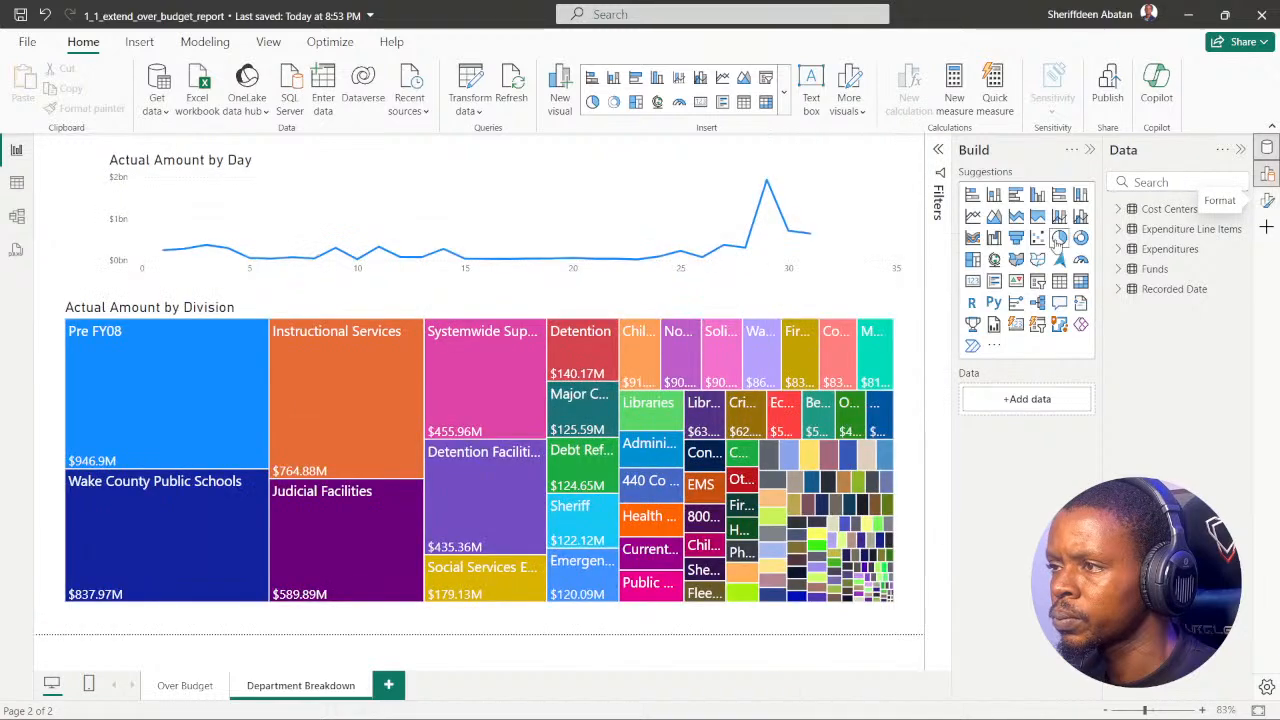
# Step: Examine the filters and field wells of the treemap and the line chart for a drill-through option
pyautogui.click(938, 152)
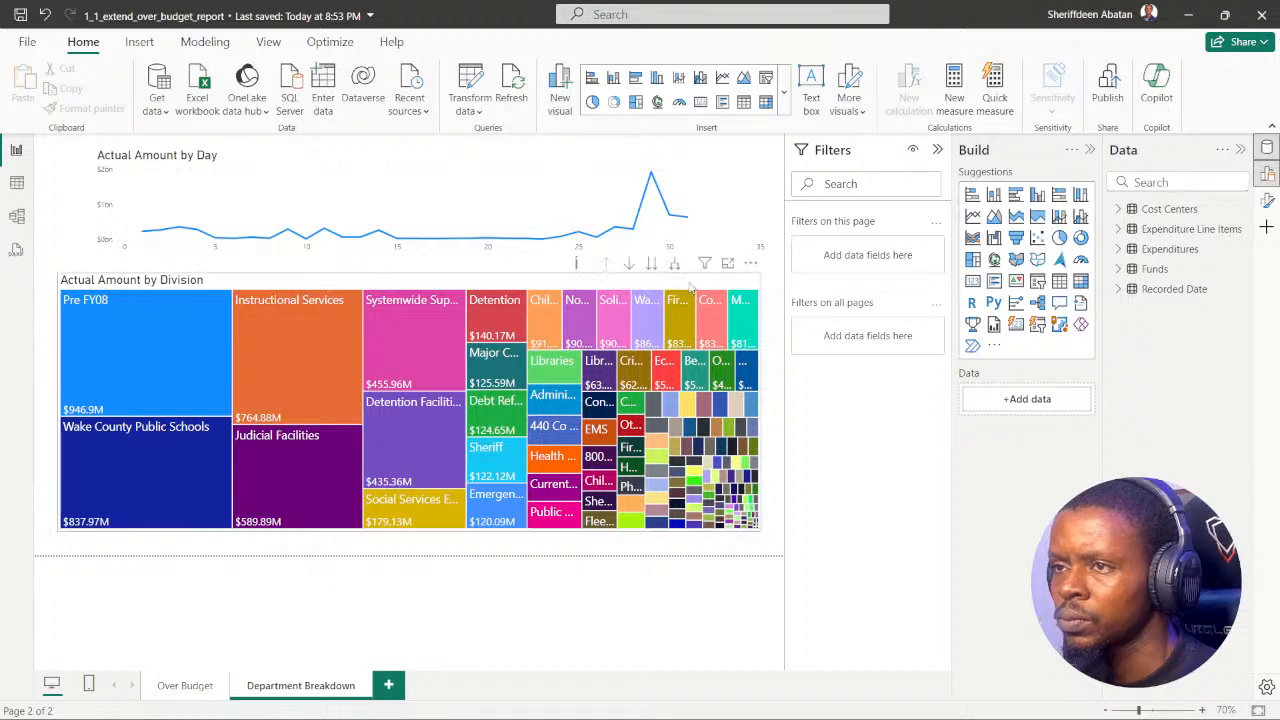
pyautogui.click(350, 285)
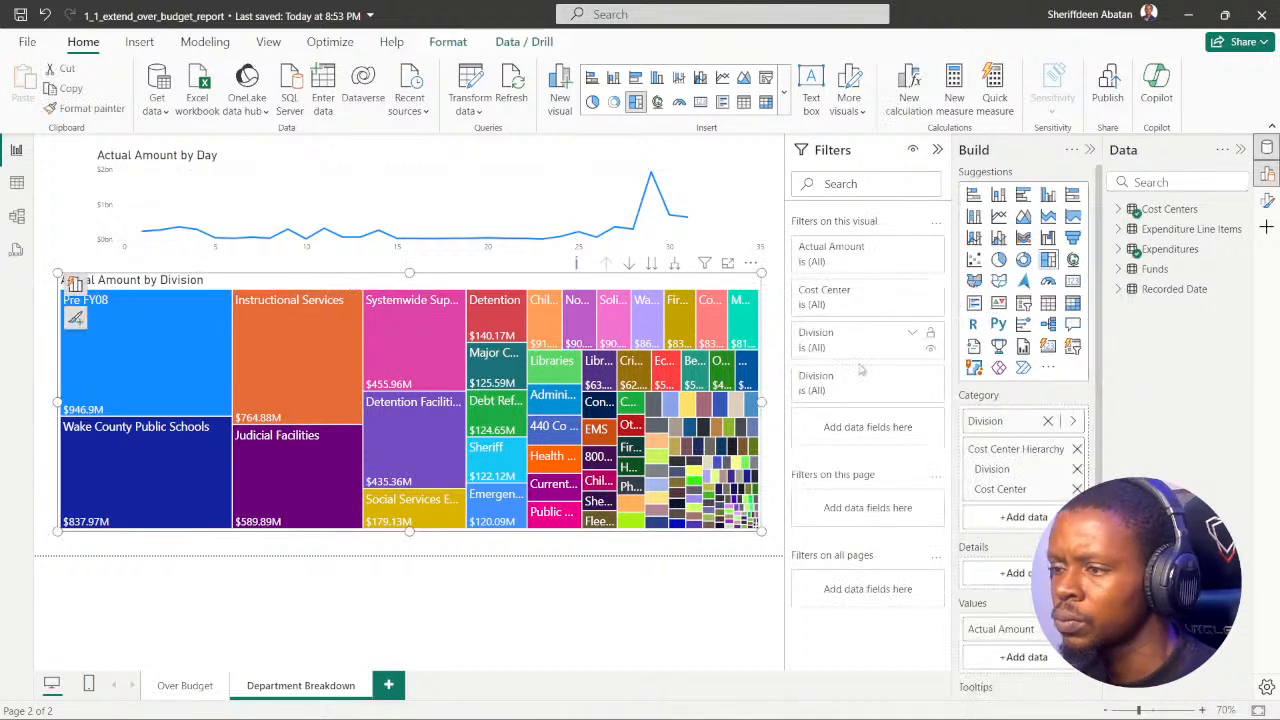
pyautogui.scroll(-1, 1058, 470)
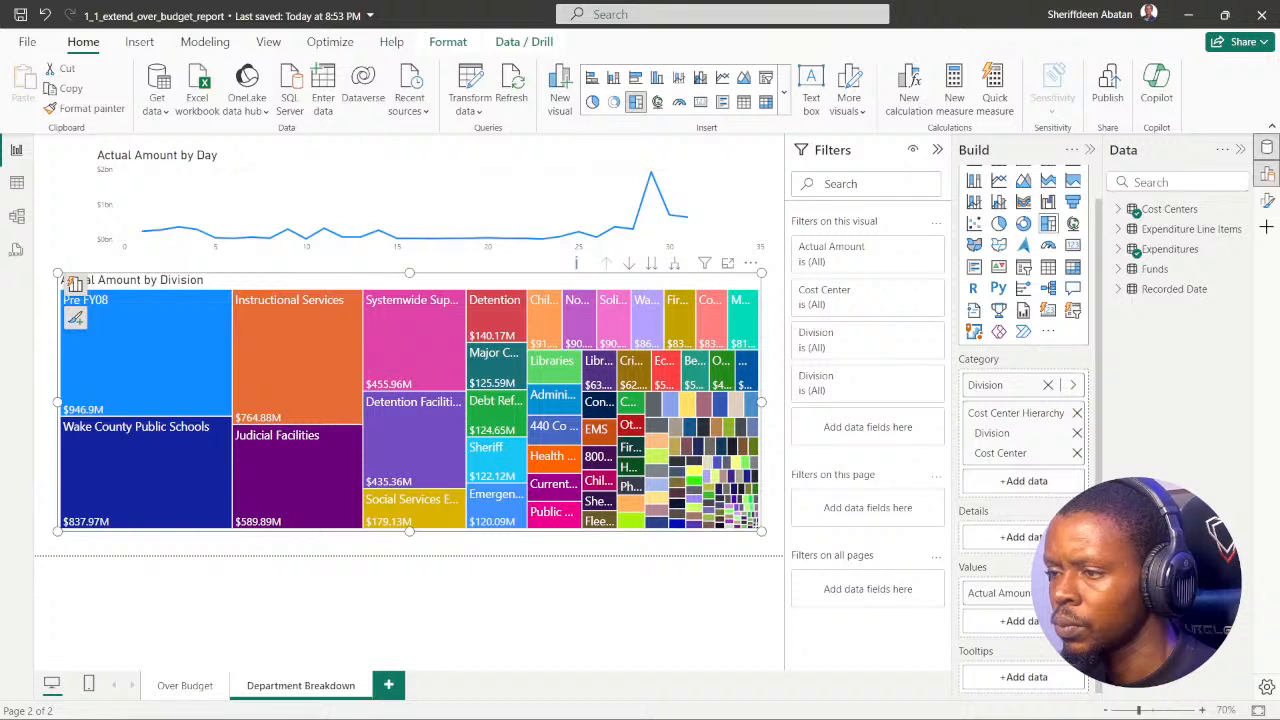
pyautogui.scroll(1, 1050, 508)
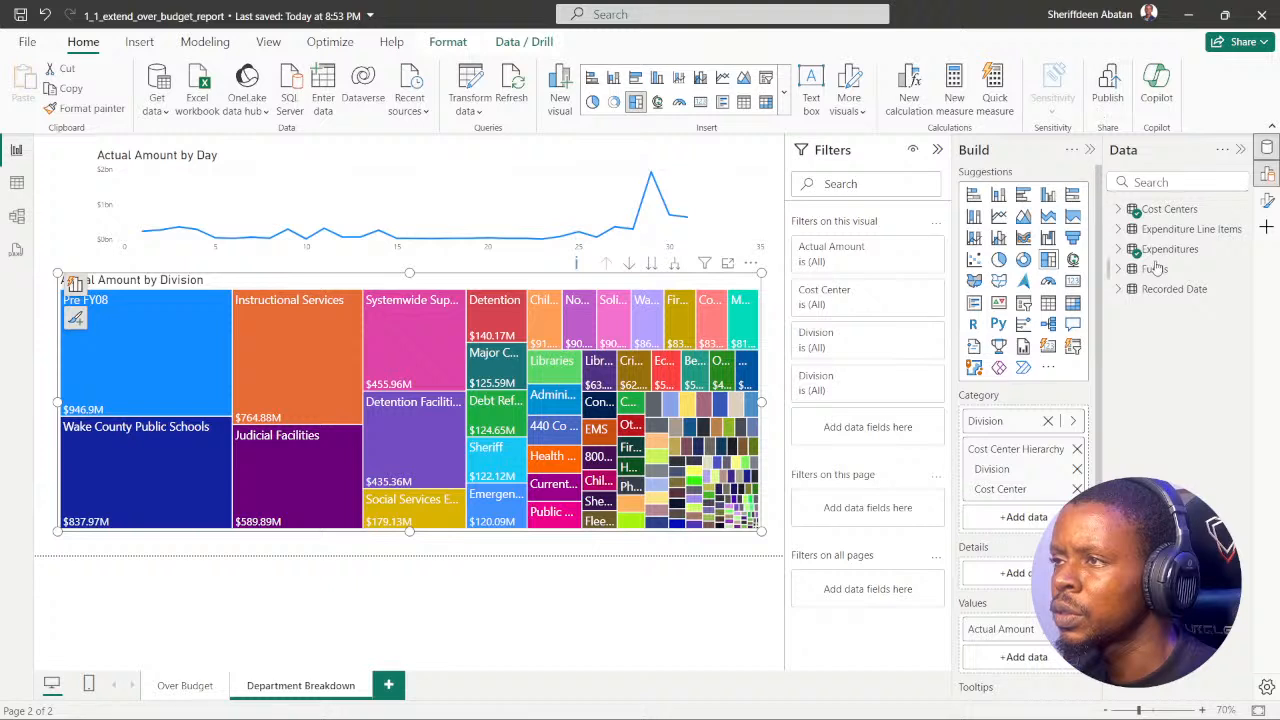
pyautogui.click(595, 155)
pyautogui.scroll(-4, 1025, 455)
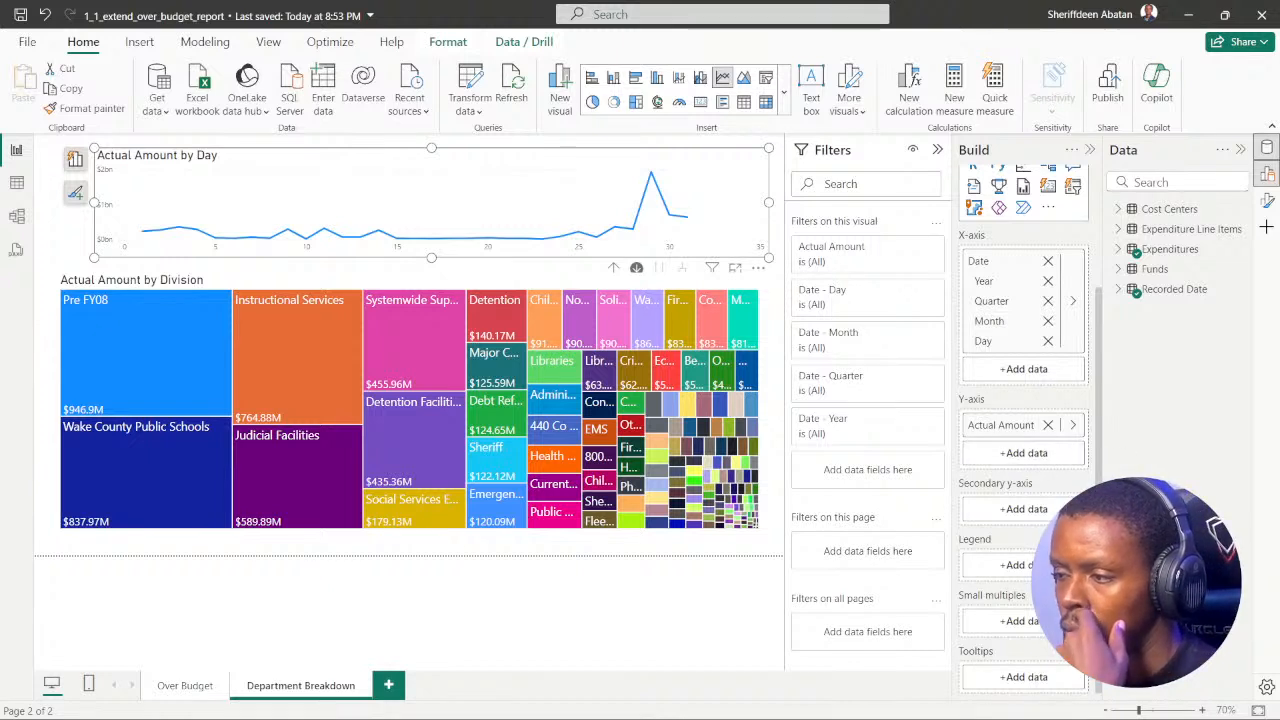
pyautogui.click(781, 364)
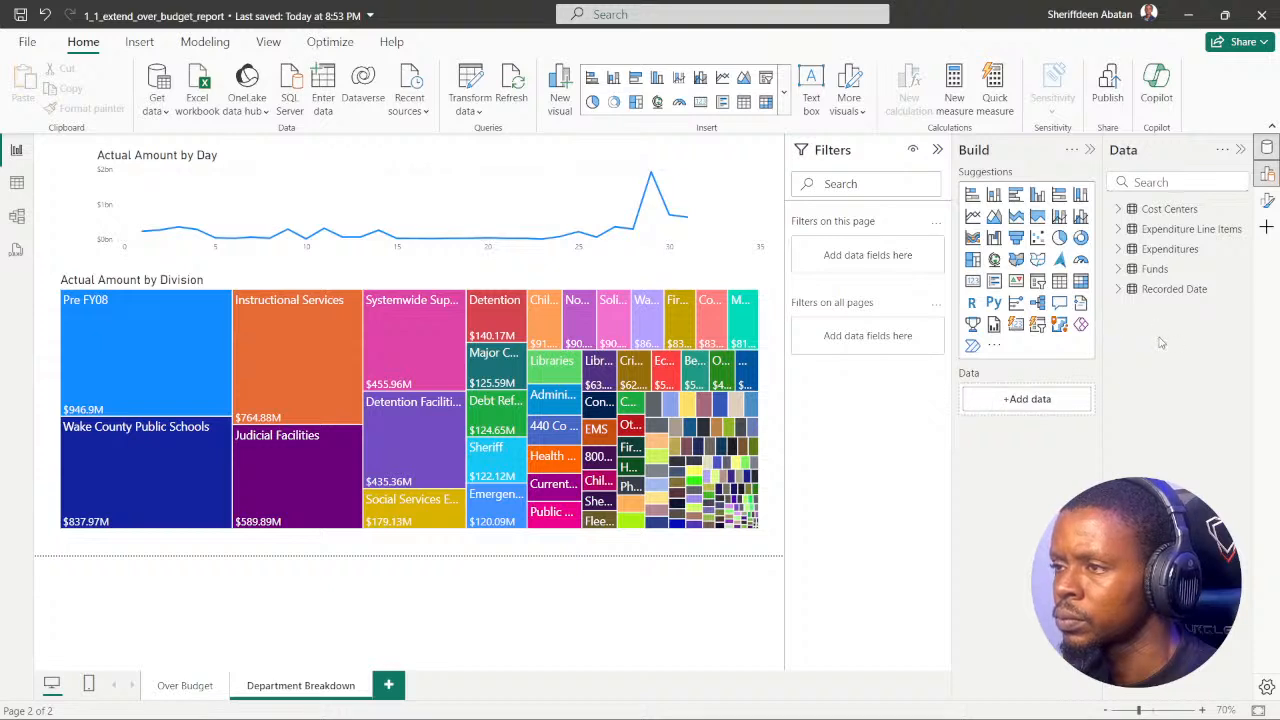
# Step: Search the data fields for "depa", try to add Department to the page's build area, and collapse the build pane
pyautogui.click(1158, 182)
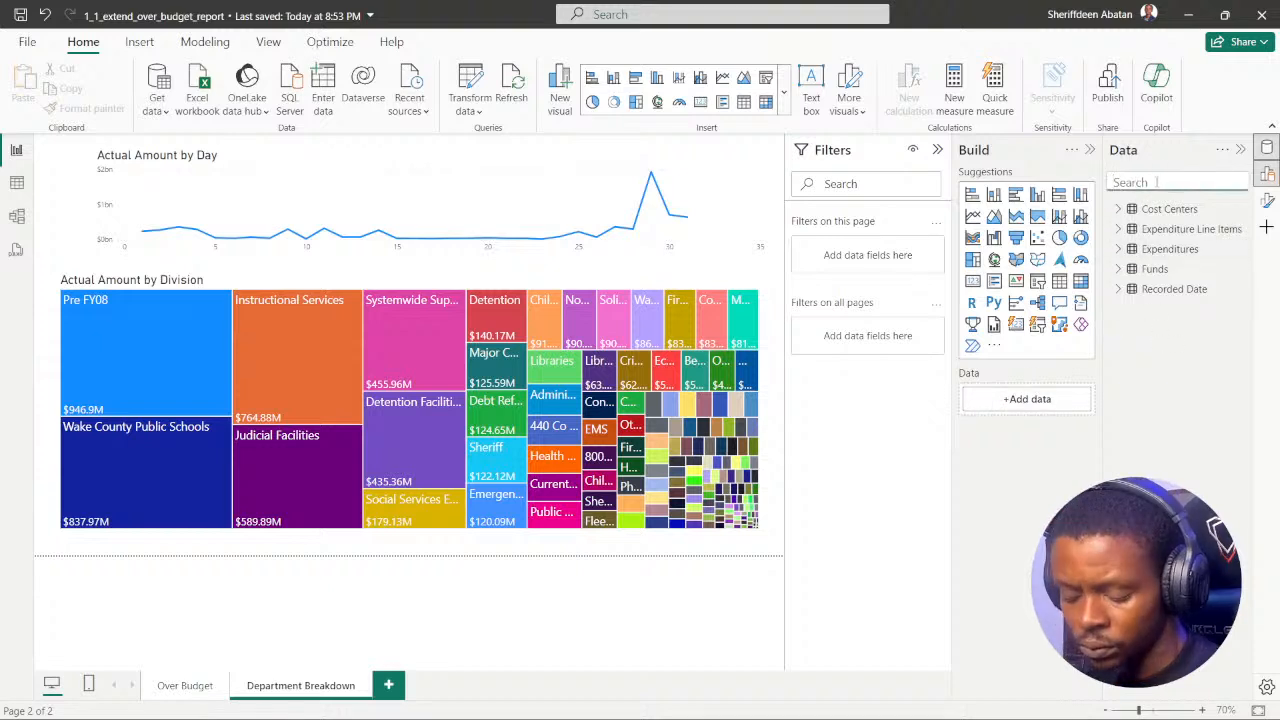
pyautogui.write('depa')
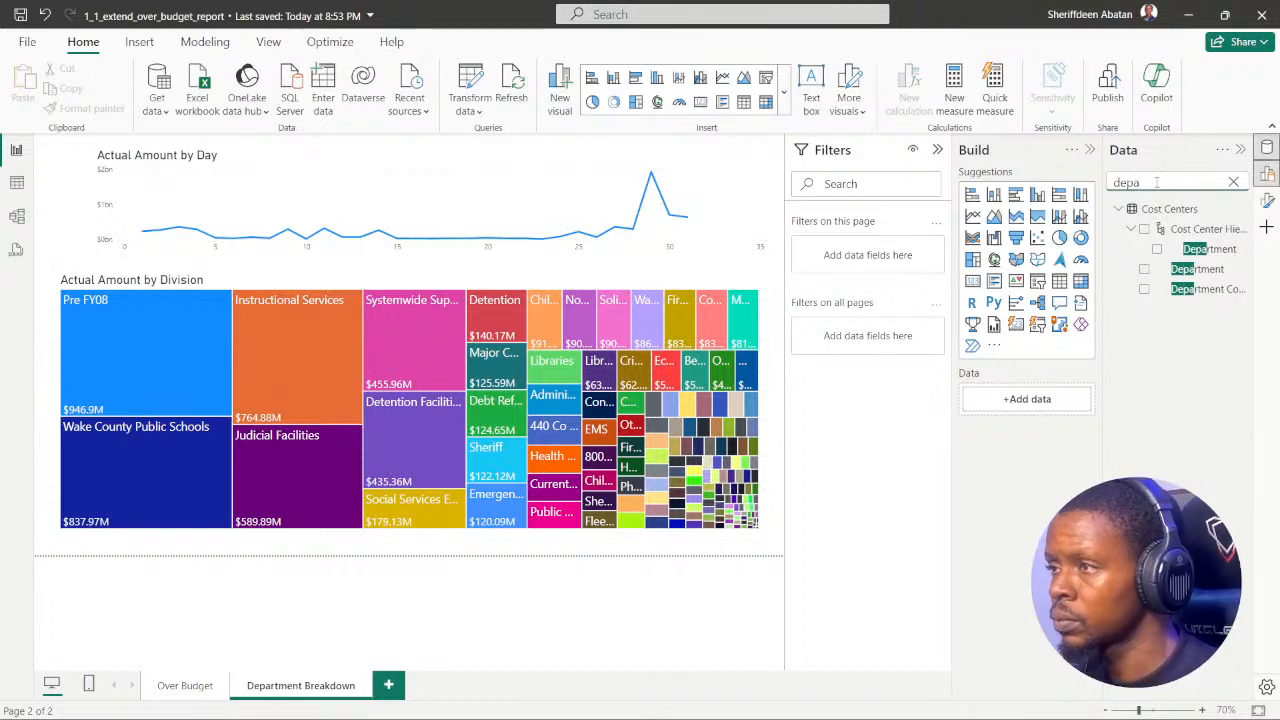
pyautogui.moveTo(1185, 270); pyautogui.dragTo(1035, 455)
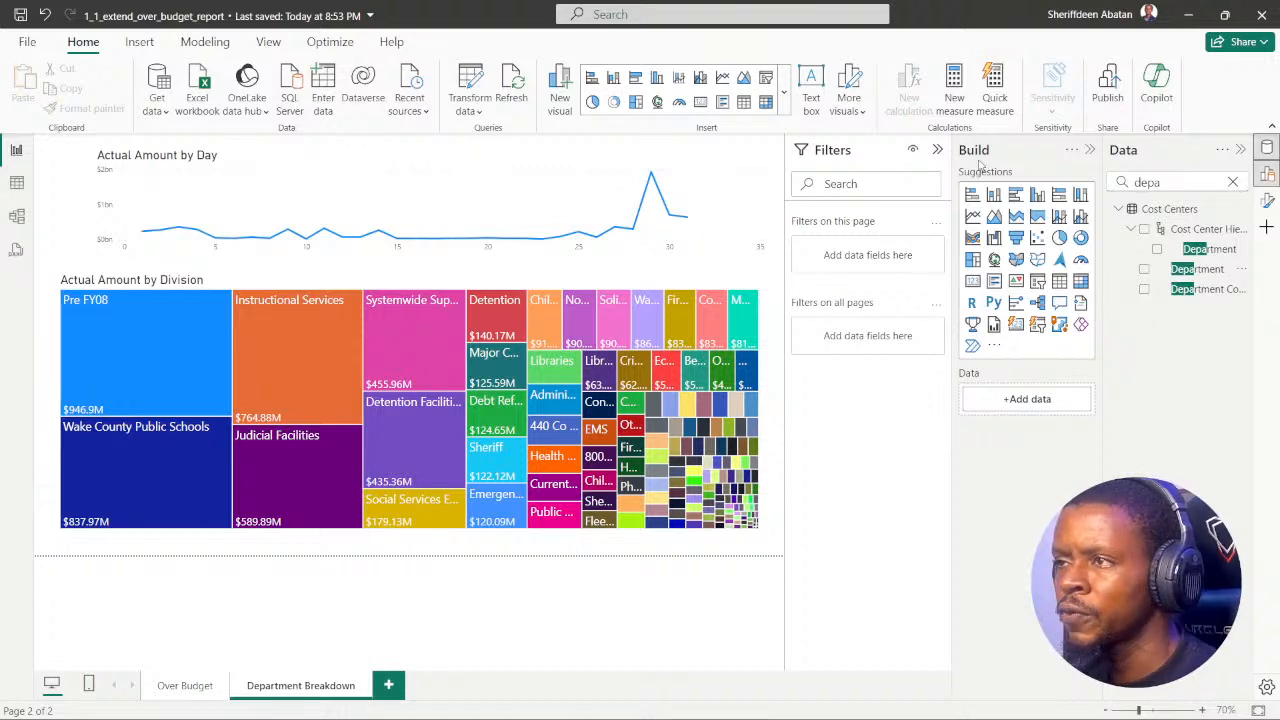
pyautogui.click(1089, 149)
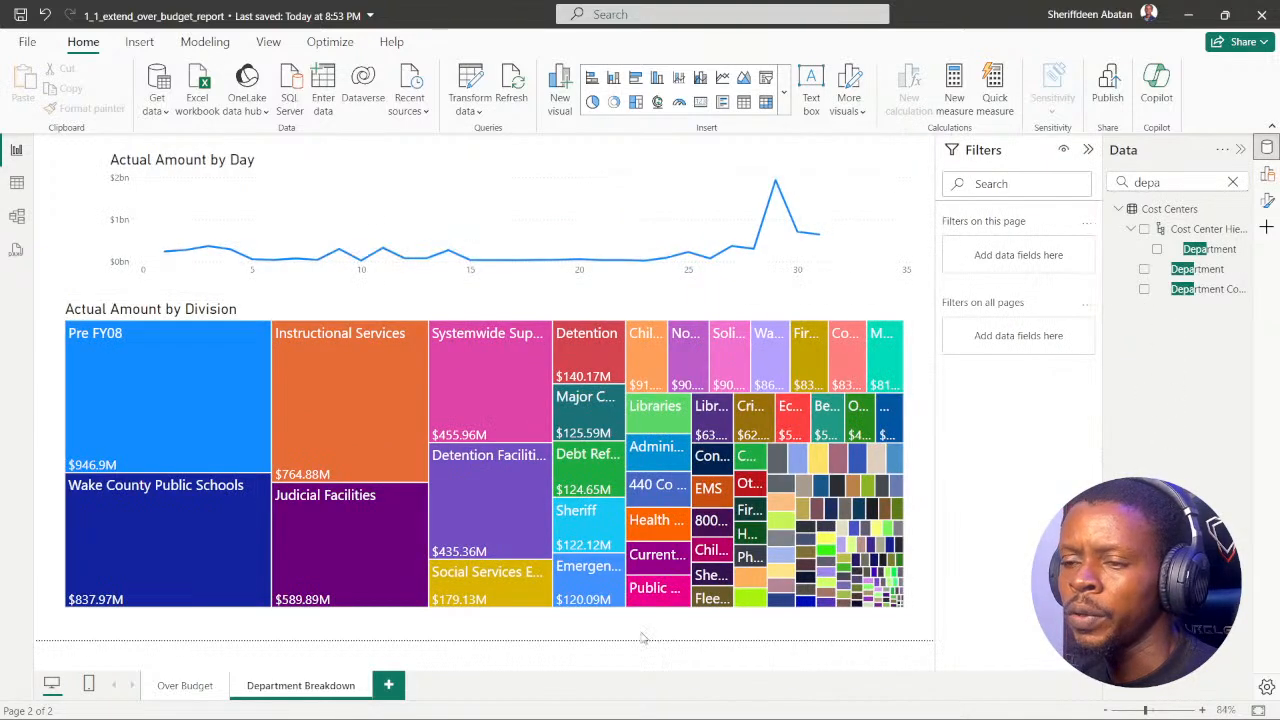
# Step: Preview DataCamp's instruction 5, go back to instruction 4, read its drill-through hint, and return to Power BI
pyautogui.moveTo(620, 712)
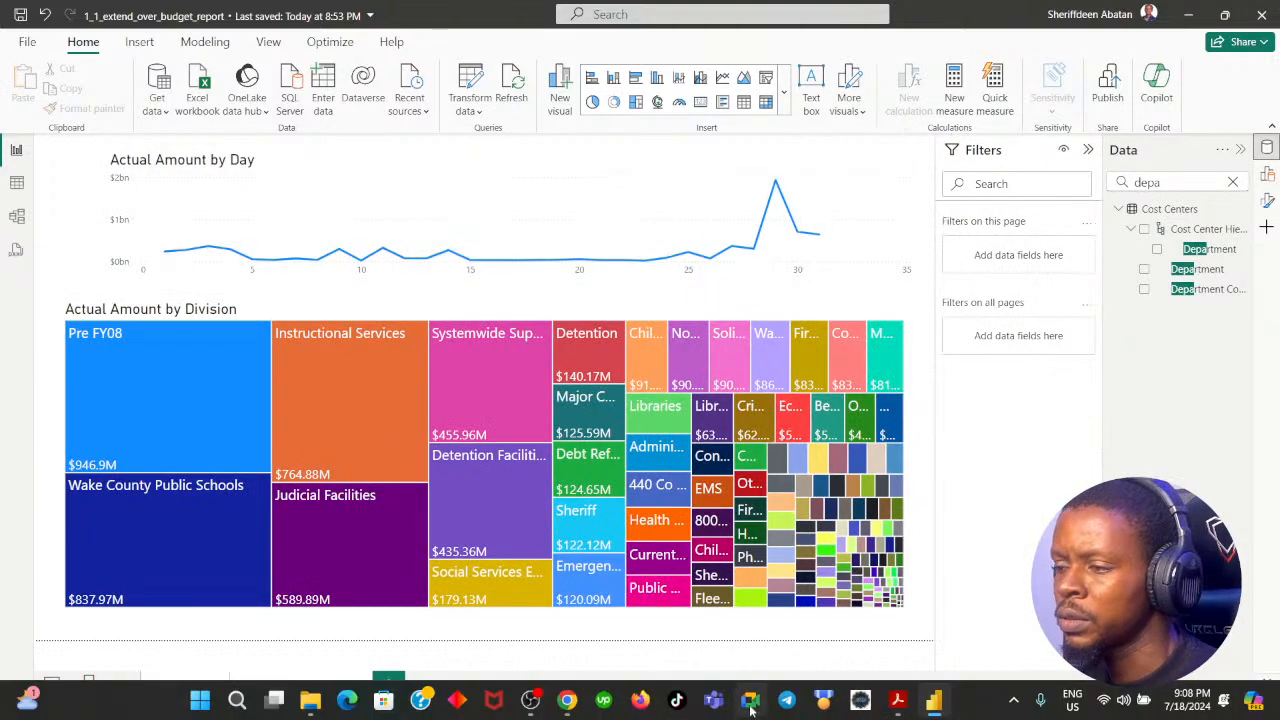
pyautogui.click(566, 700)
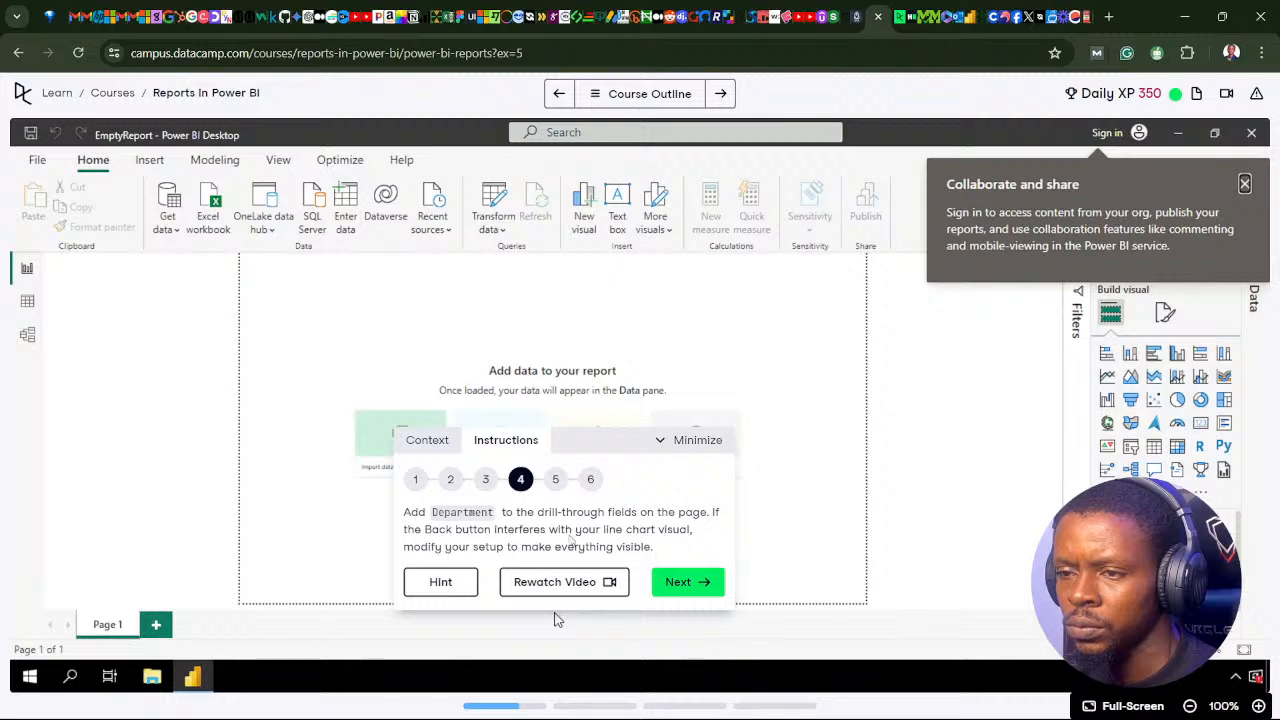
pyautogui.click(673, 585)
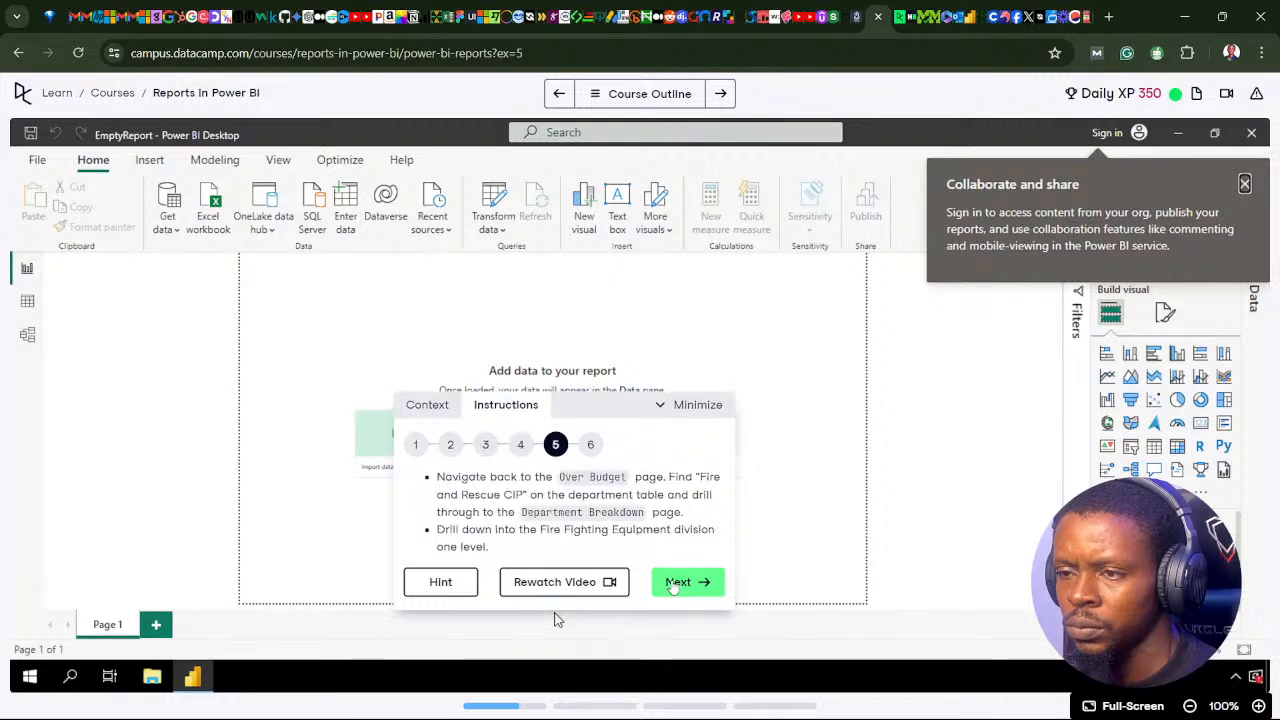
pyautogui.click(520, 444)
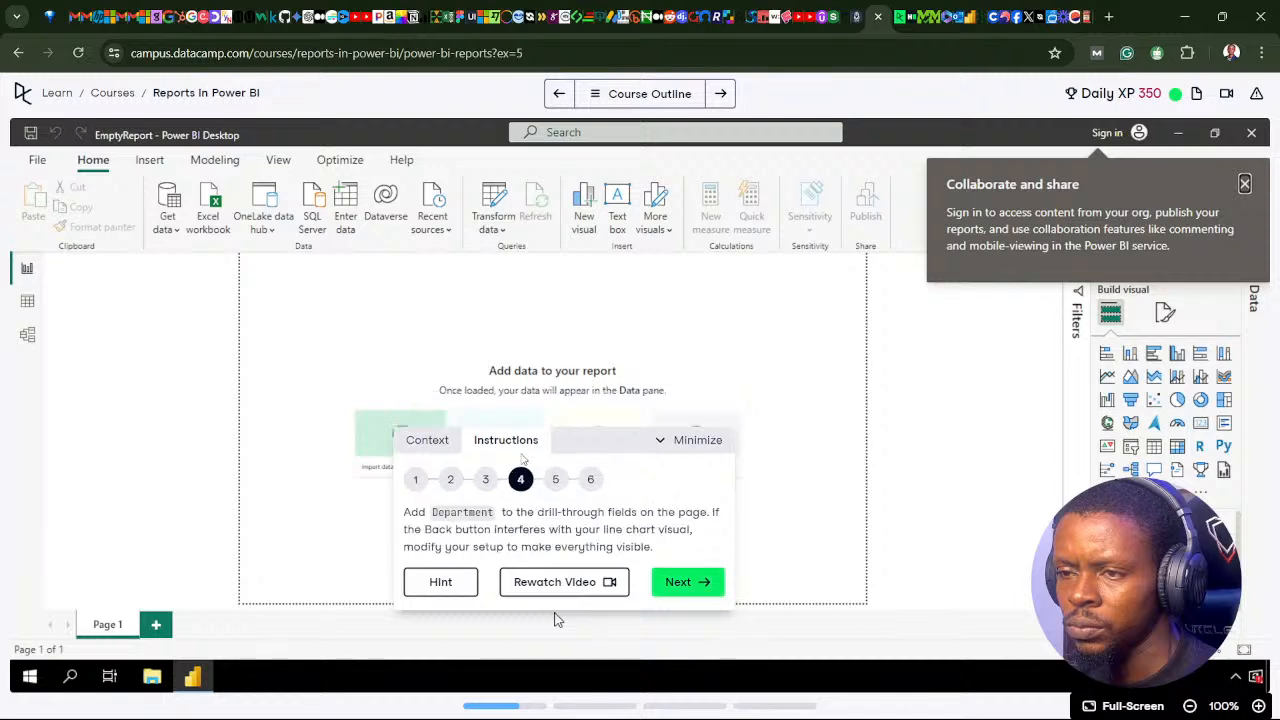
pyautogui.click(450, 586)
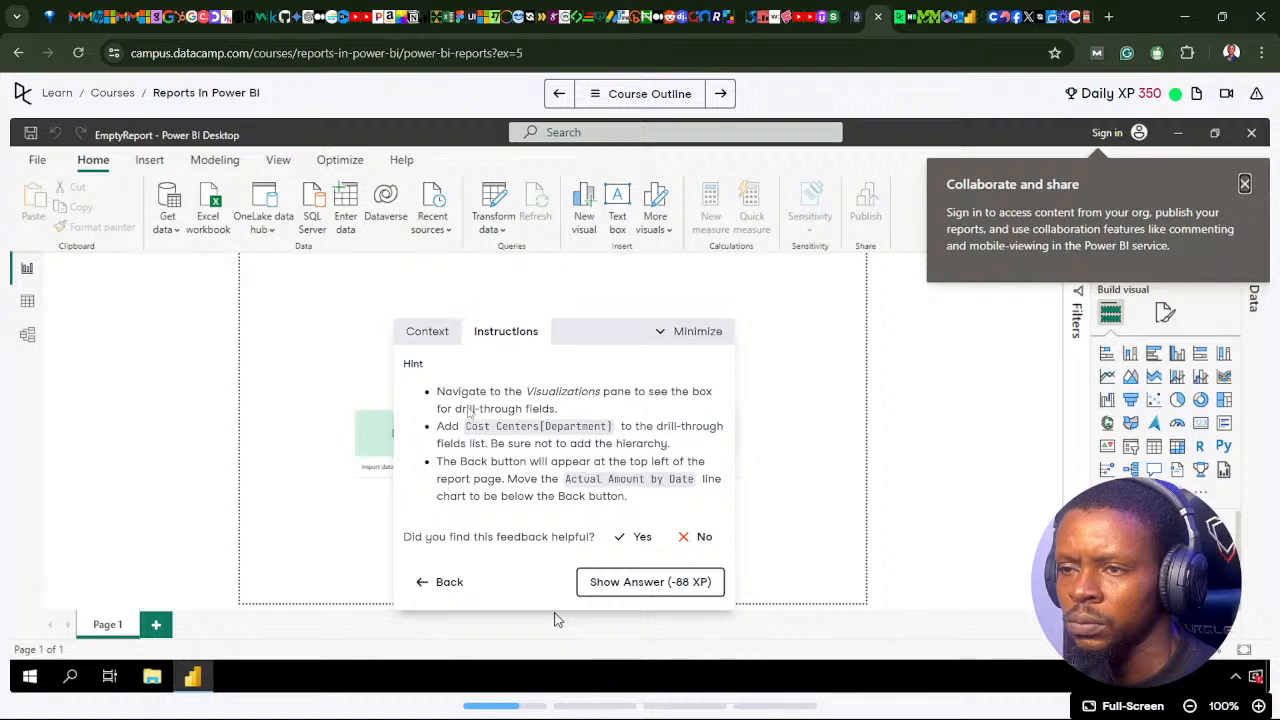
pyautogui.click(558, 706)
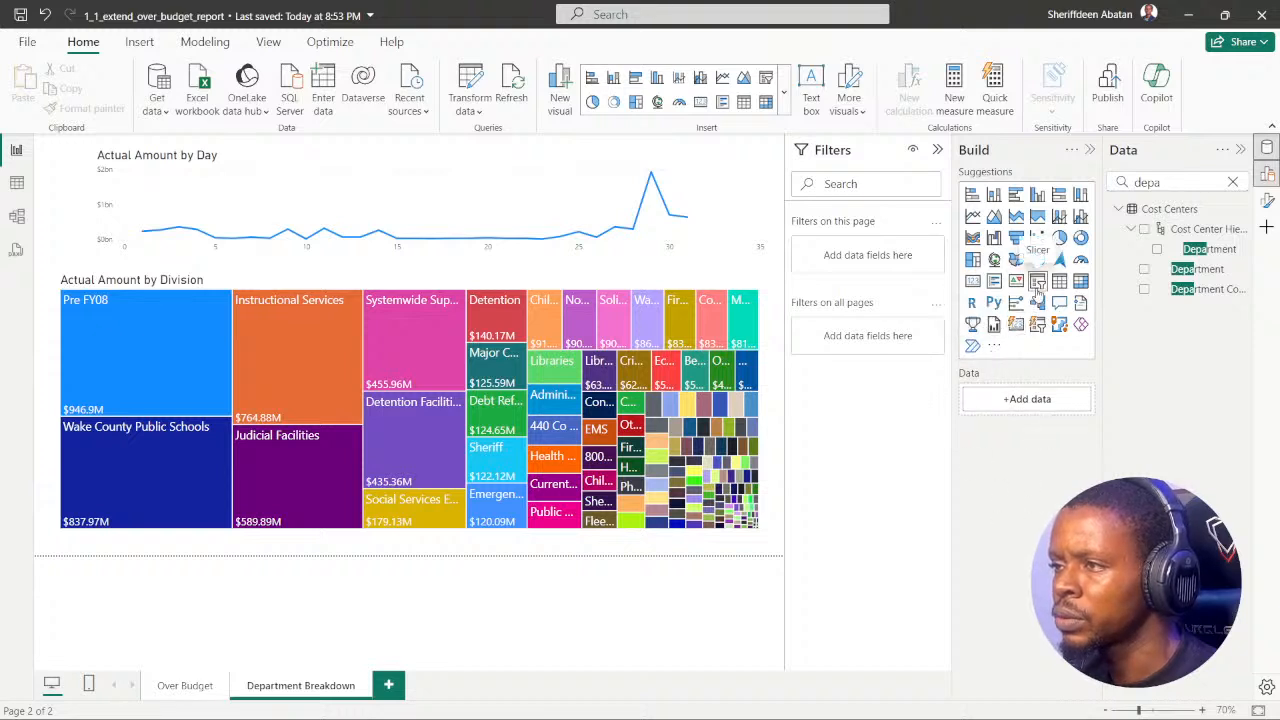
# Step: Recheck the DataCamp drill-through hint and look through the extra visual options of Power BI's build pane
pyautogui.click(568, 700)
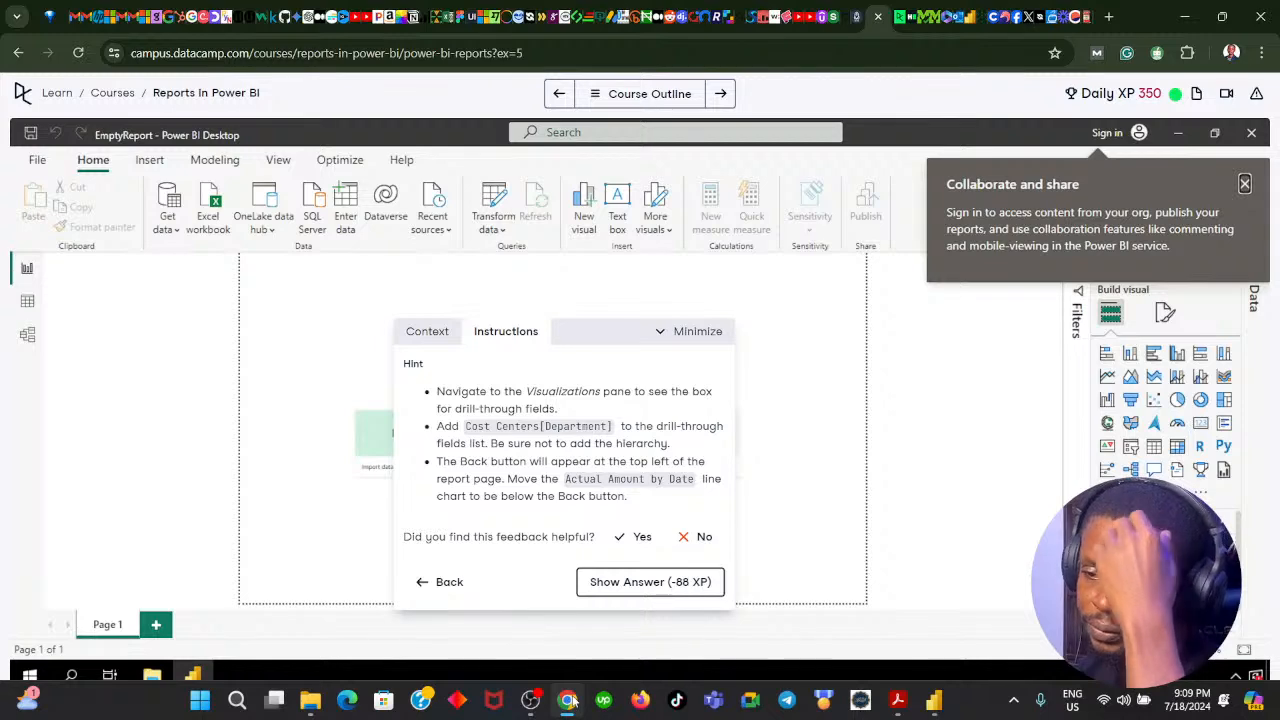
pyautogui.click(568, 701)
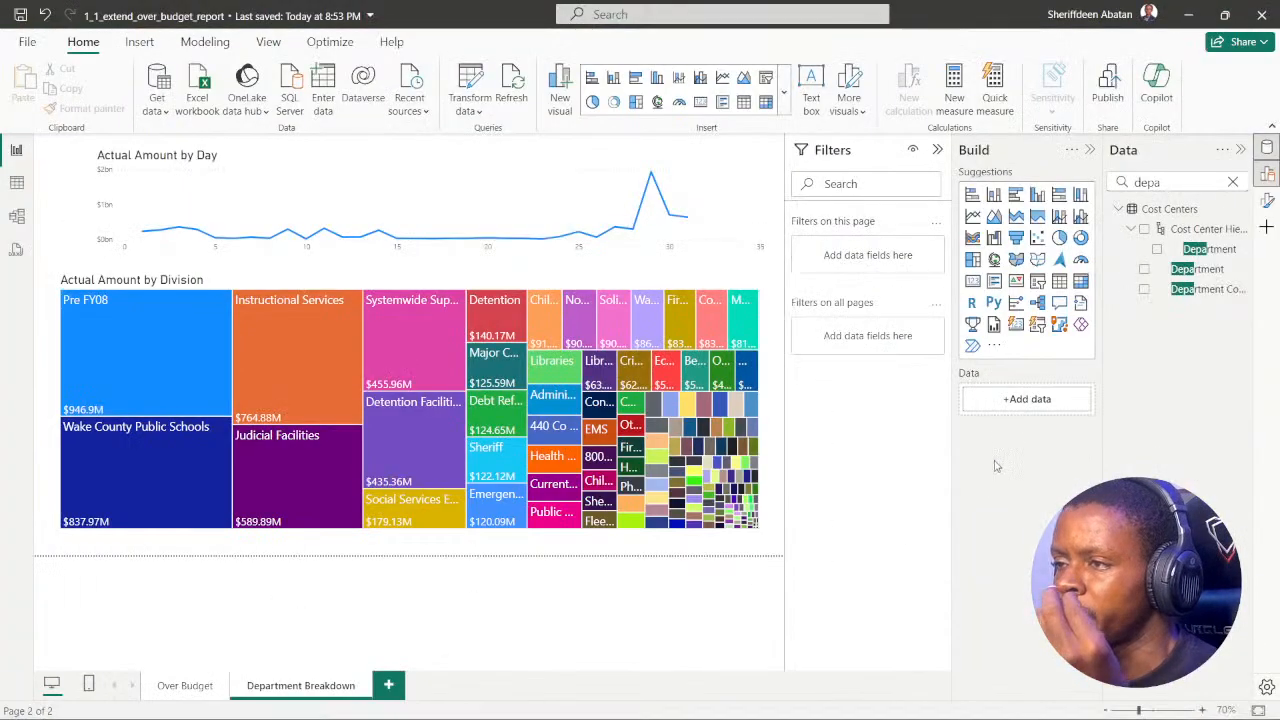
pyautogui.click(995, 346)
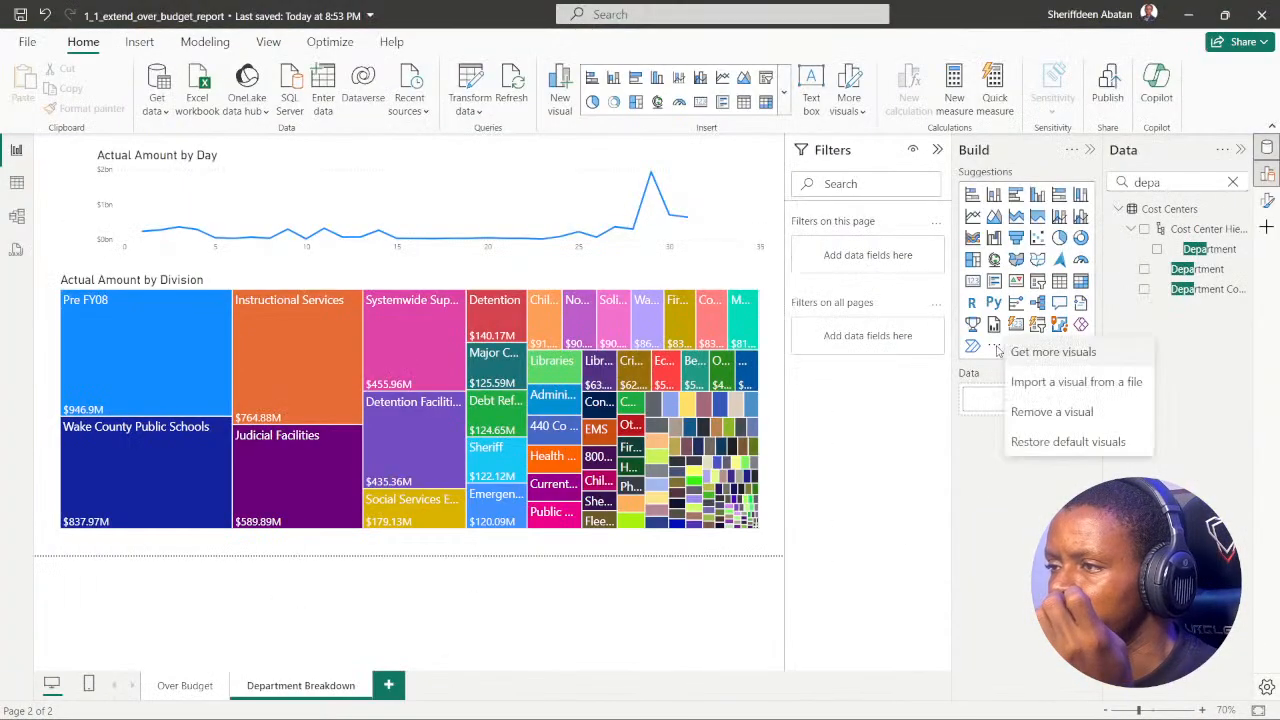
pyautogui.click(988, 482)
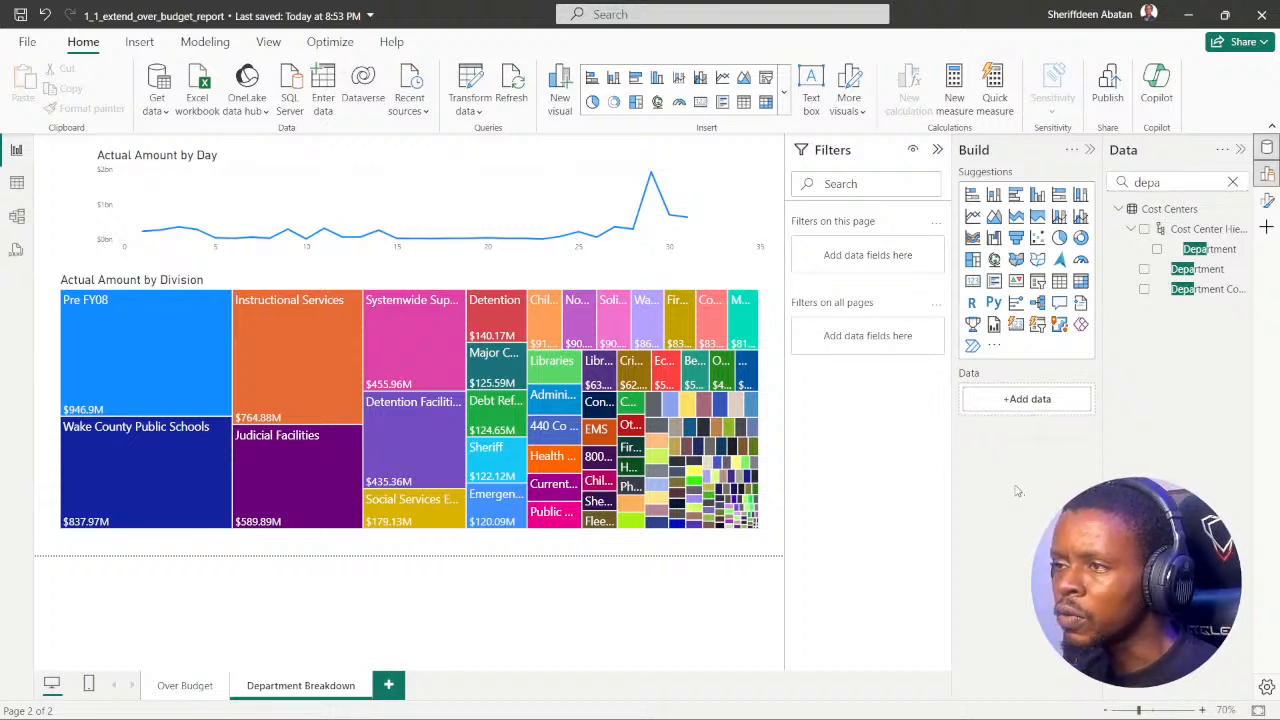
# Step: Search the Department Breakdown page's filters for "drill" and clear the search
pyautogui.click(839, 184)
pyautogui.write('de')
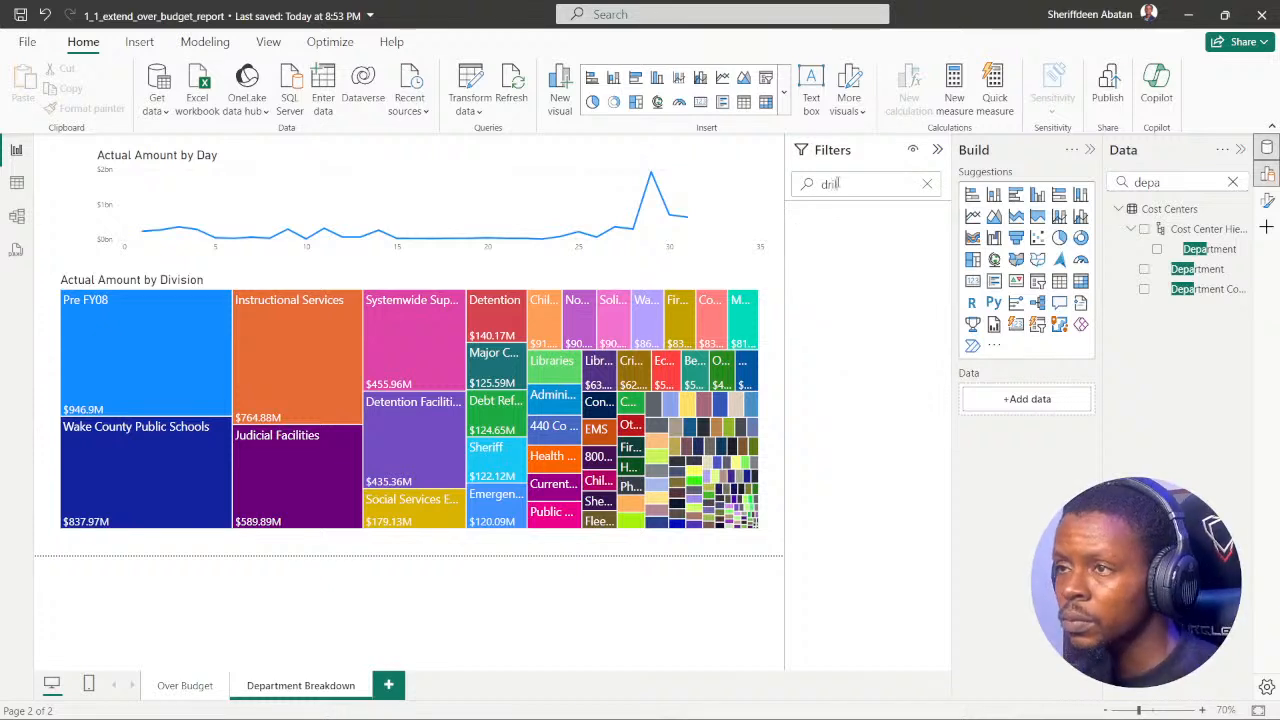
pyautogui.click(926, 187)
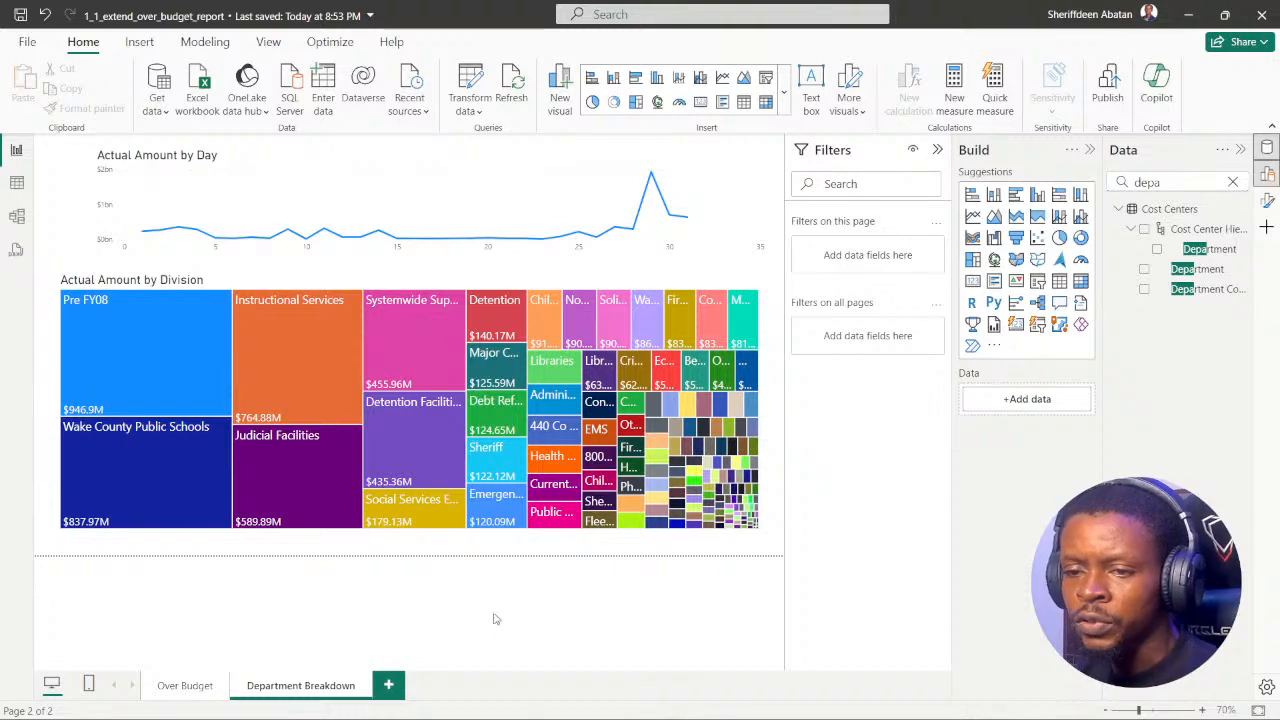
# Step: Go back from the hint in DataCamp, watch the start of the demo video for the drill-through area, and return to Power BI
pyautogui.click(567, 700)
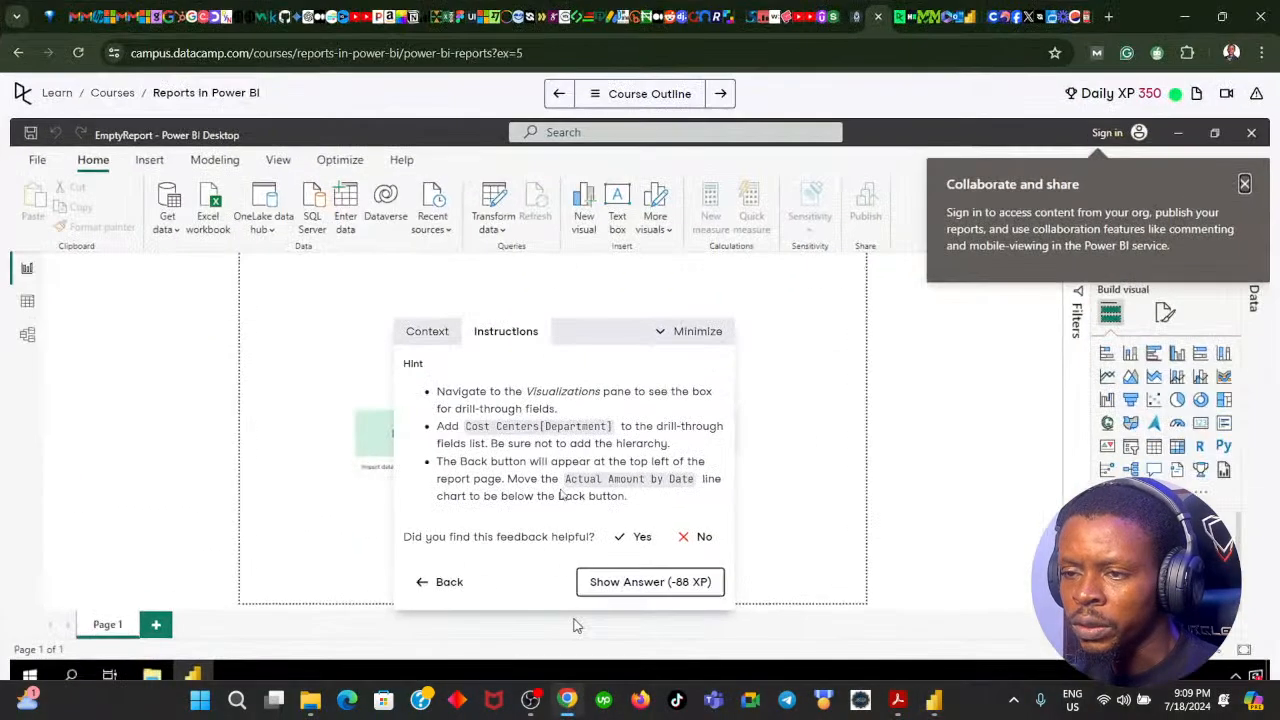
pyautogui.click(444, 584)
pyautogui.click(537, 586)
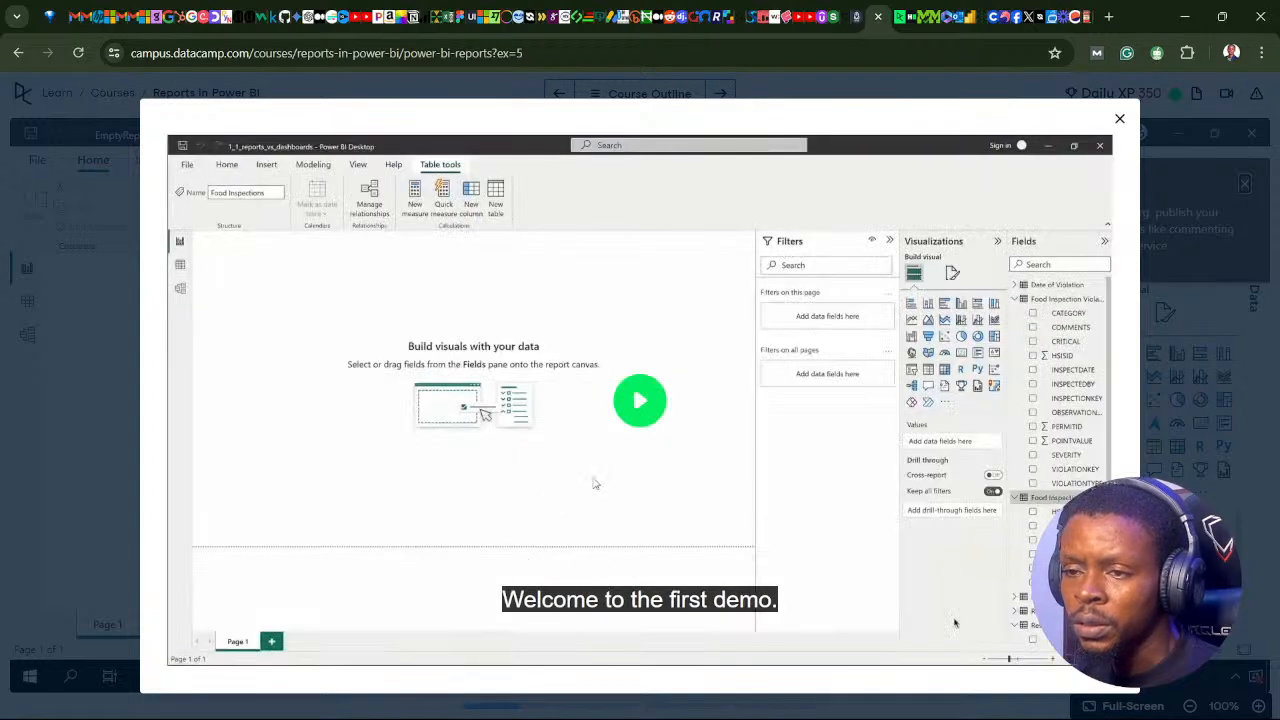
pyautogui.click(642, 403)
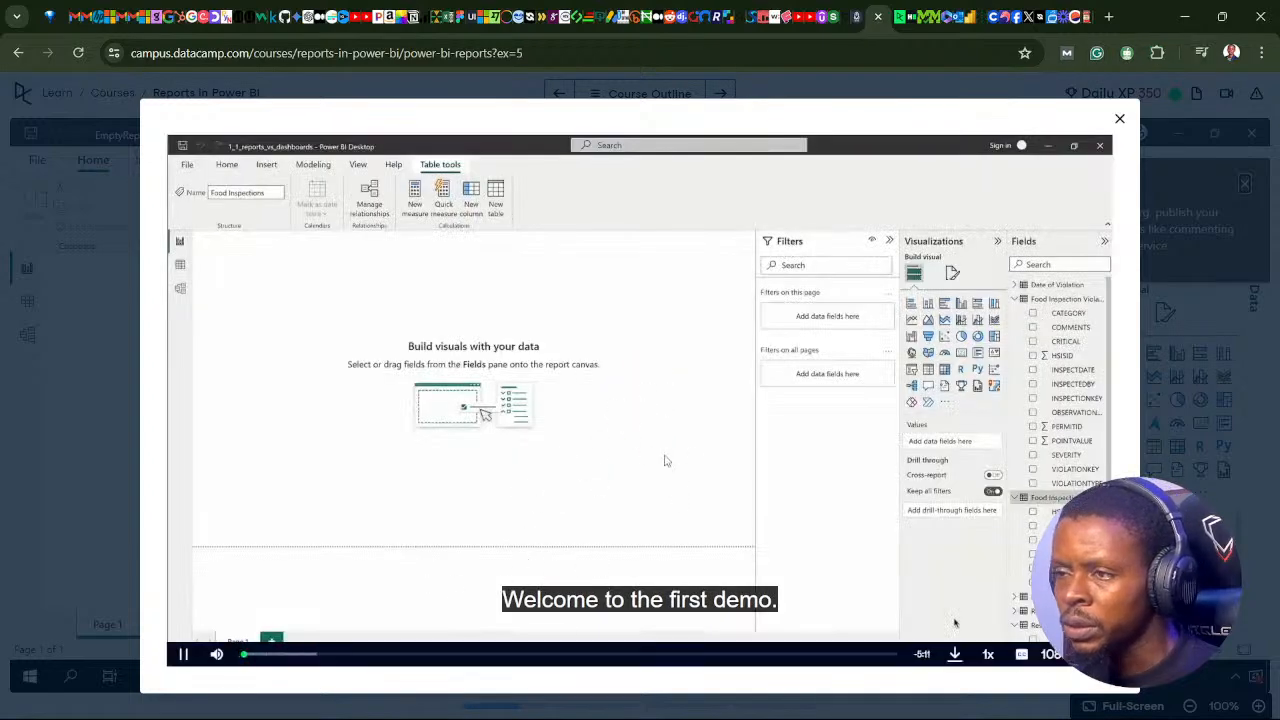
pyautogui.press('space')
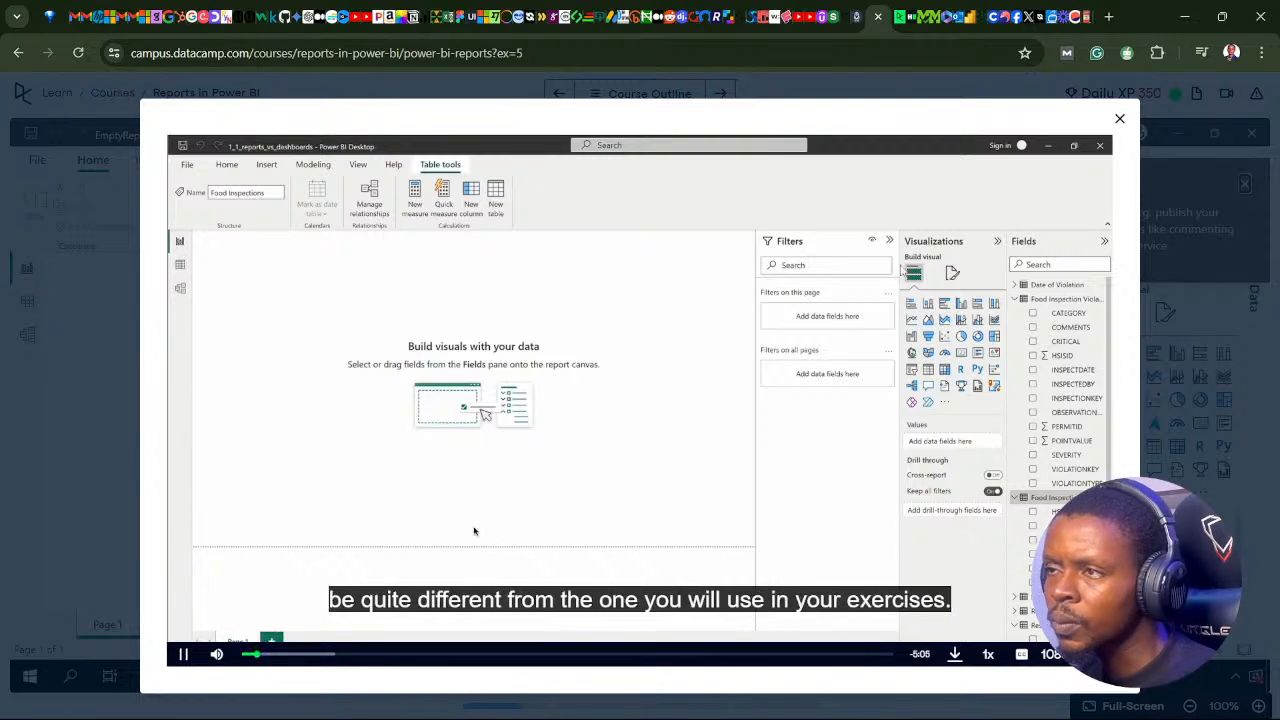
pyautogui.click(1119, 119)
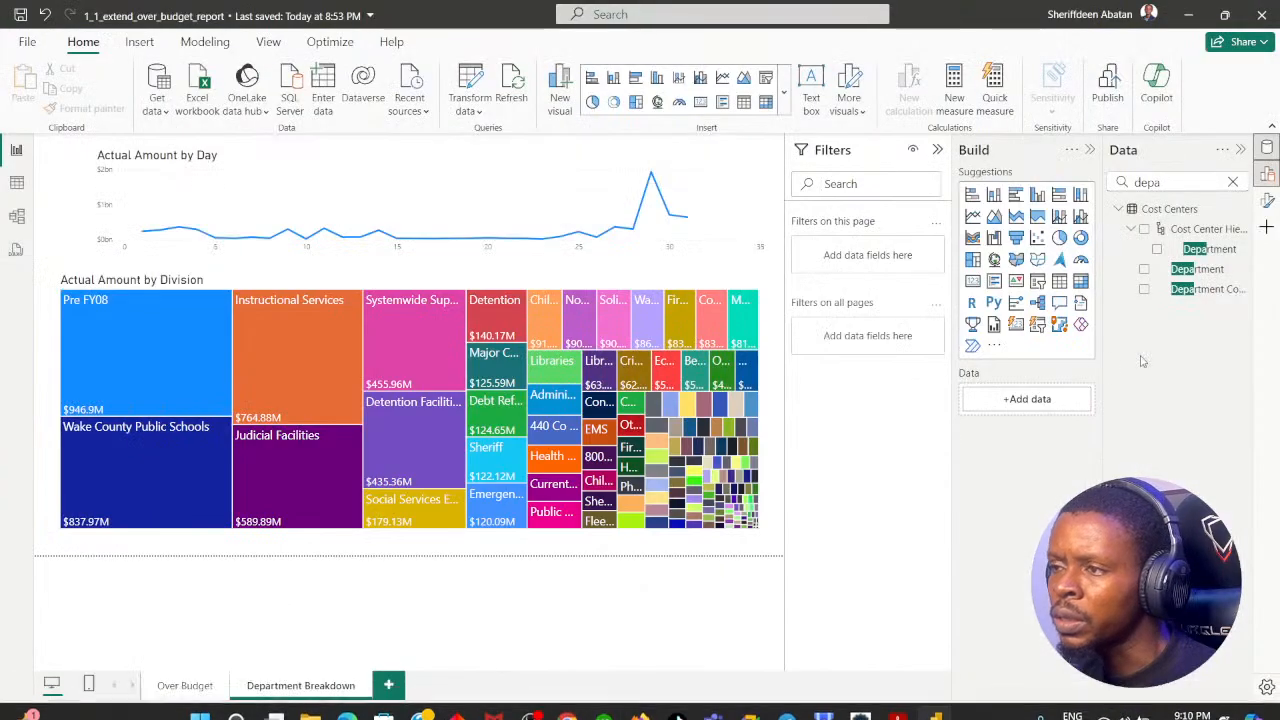
# Step: Show the format pane for the page and search its options for "drill", clearing the search
pyautogui.click(1268, 176)
pyautogui.click(1268, 176)
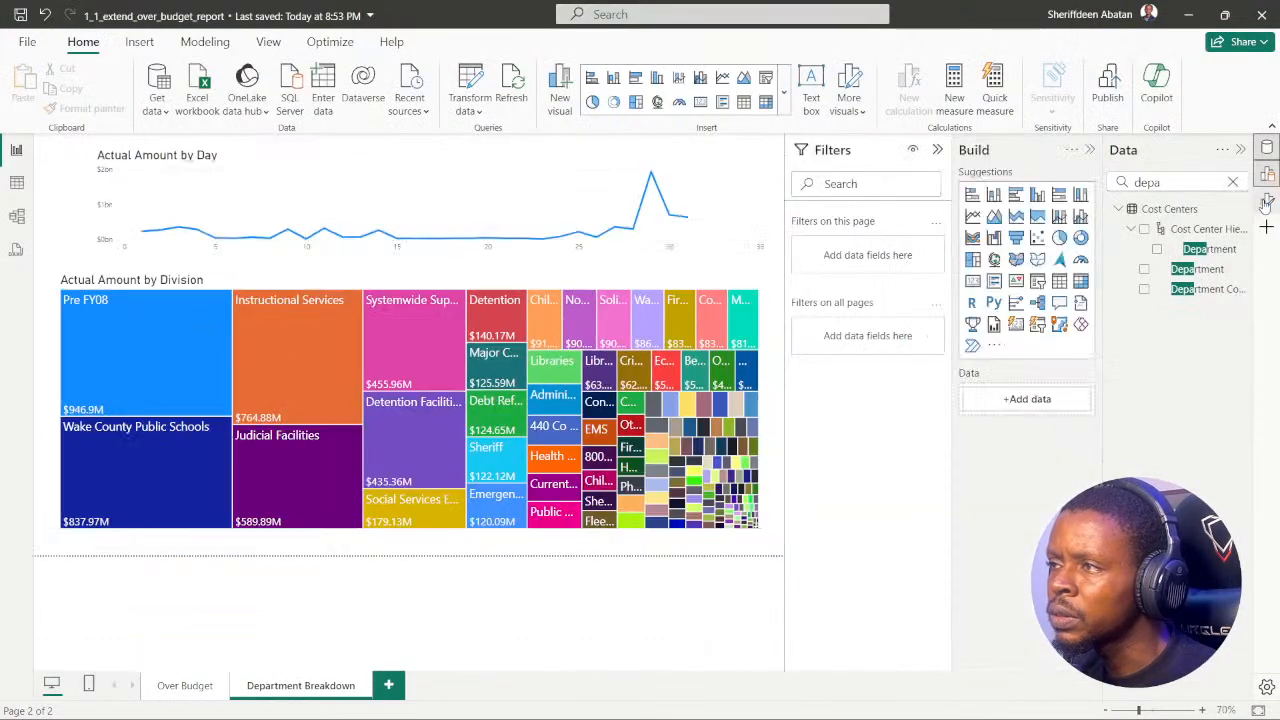
pyautogui.click(1268, 200)
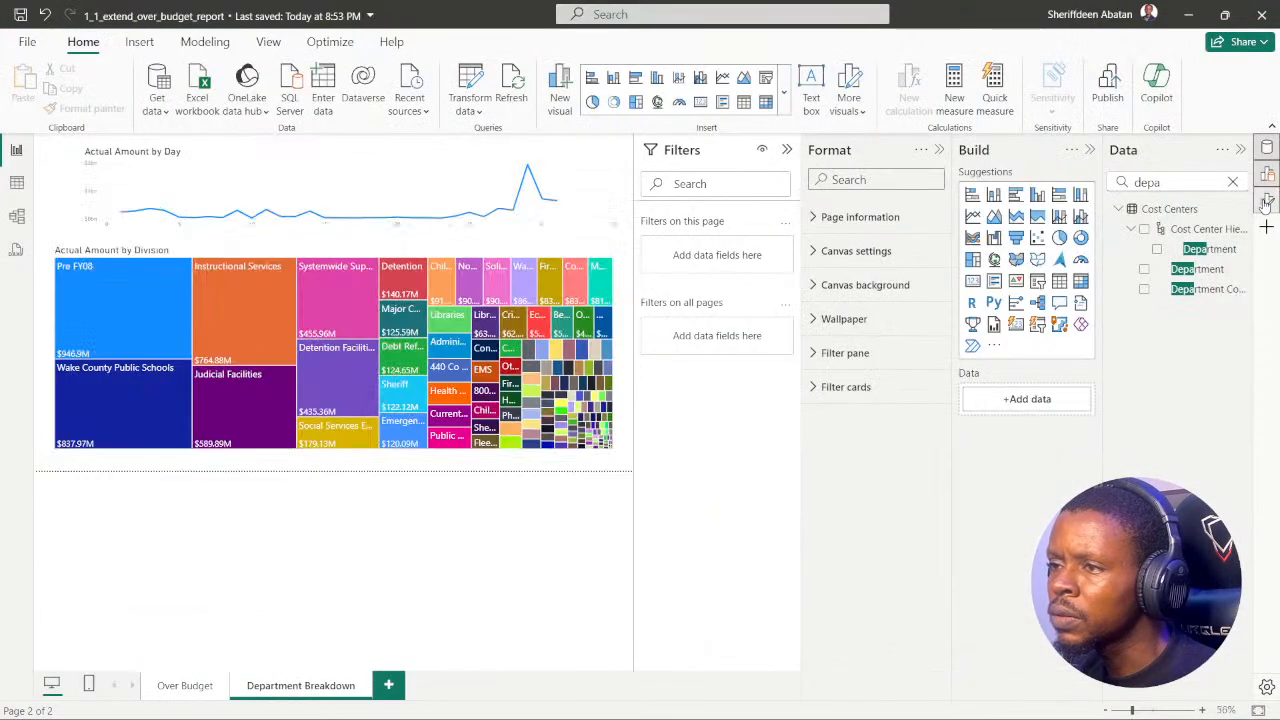
pyautogui.click(845, 179)
pyautogui.write('de')
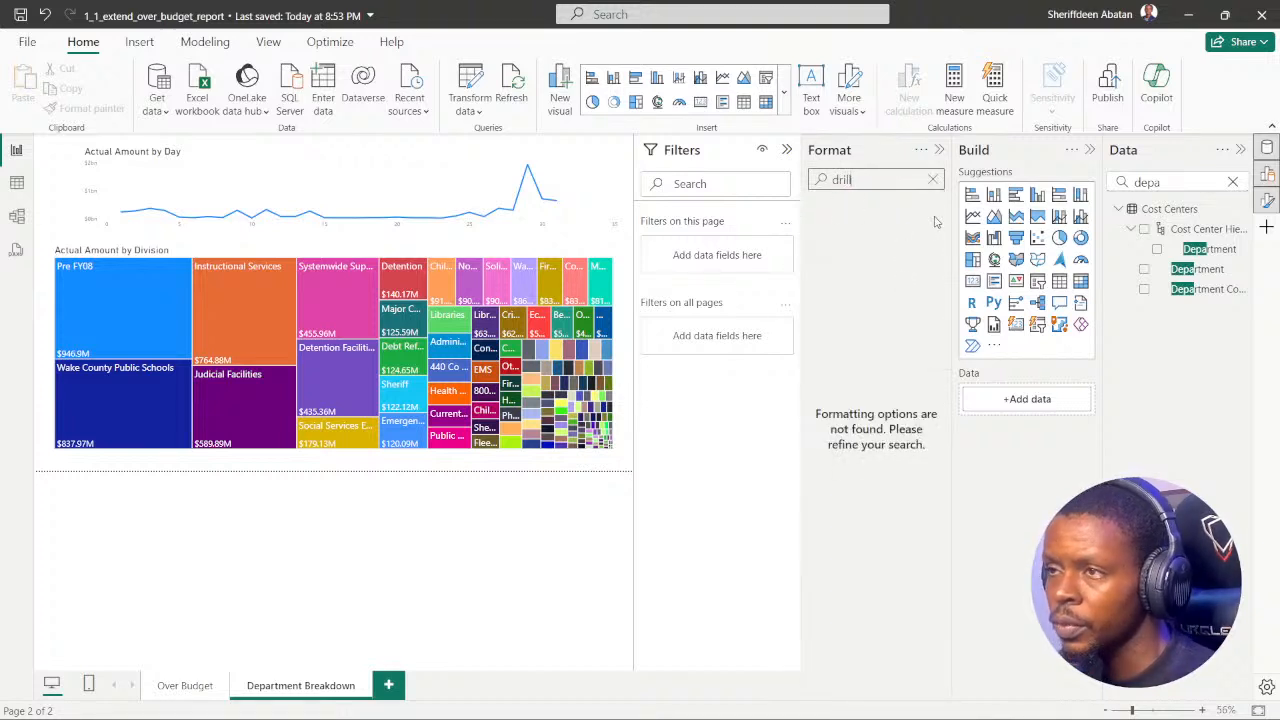
pyautogui.click(932, 179)
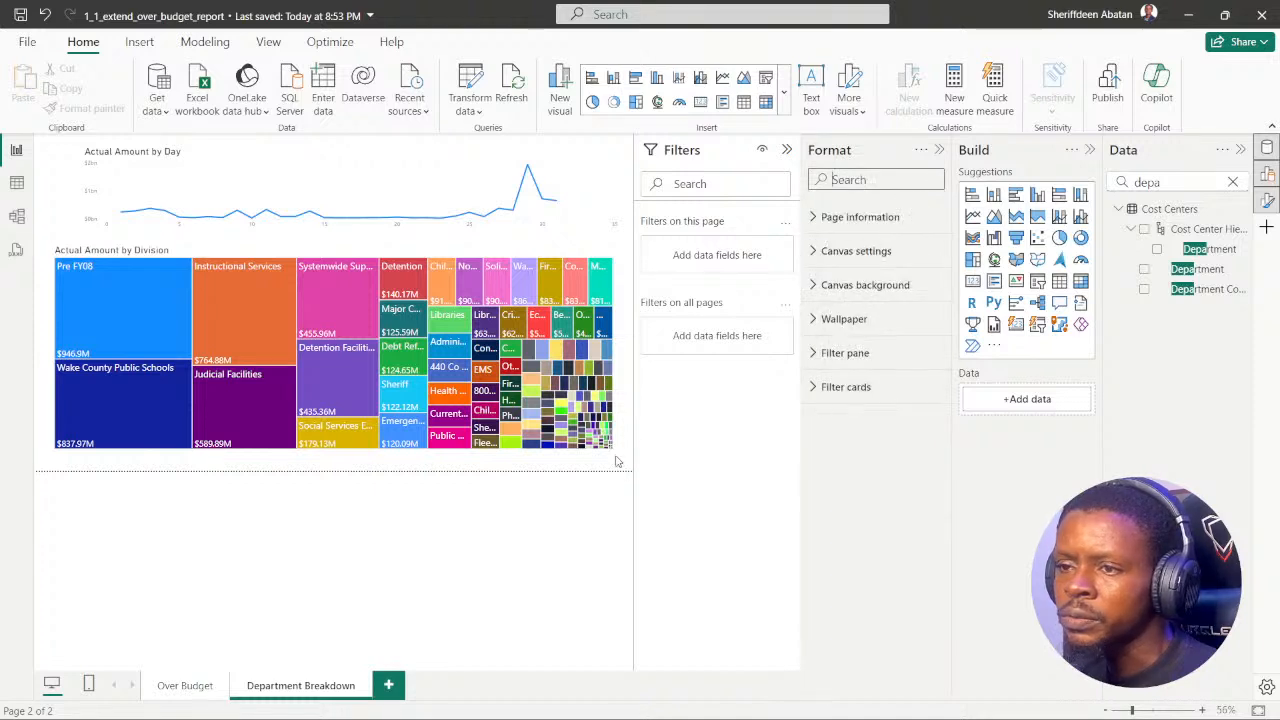
# Step: Search the treemap's format options for "drill th" and clear the search
pyautogui.click(585, 258)
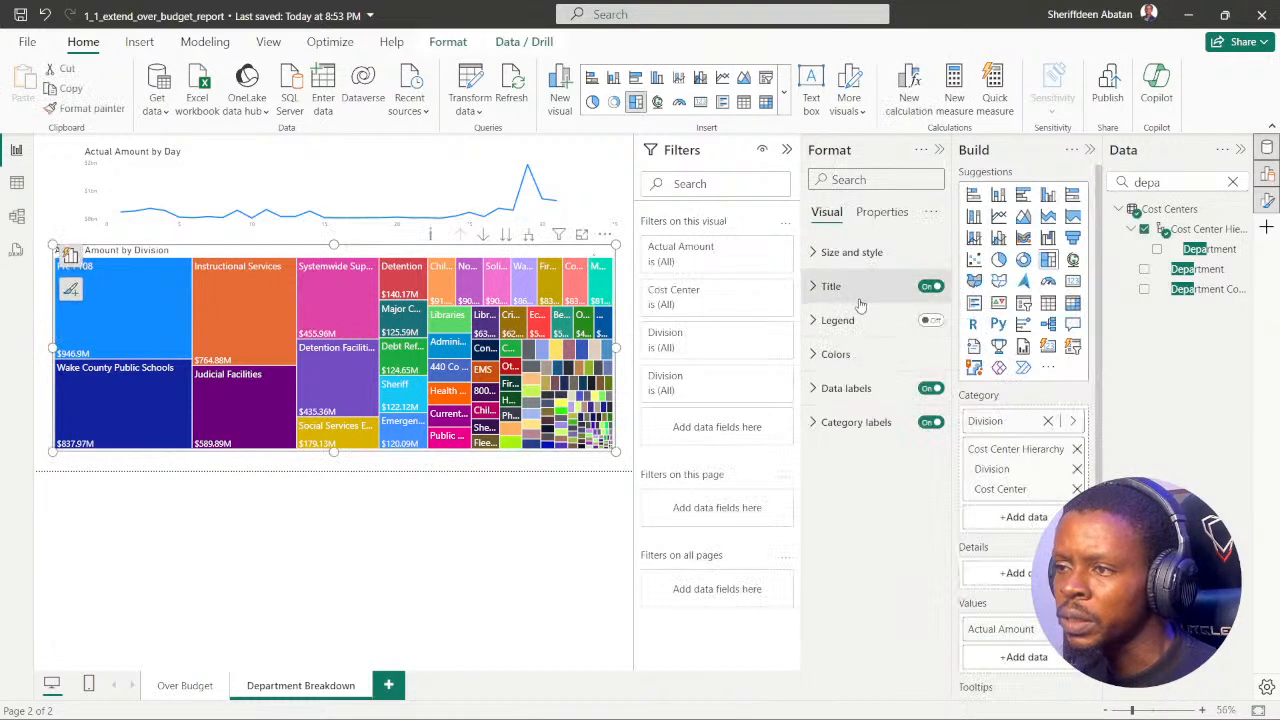
pyautogui.click(870, 182)
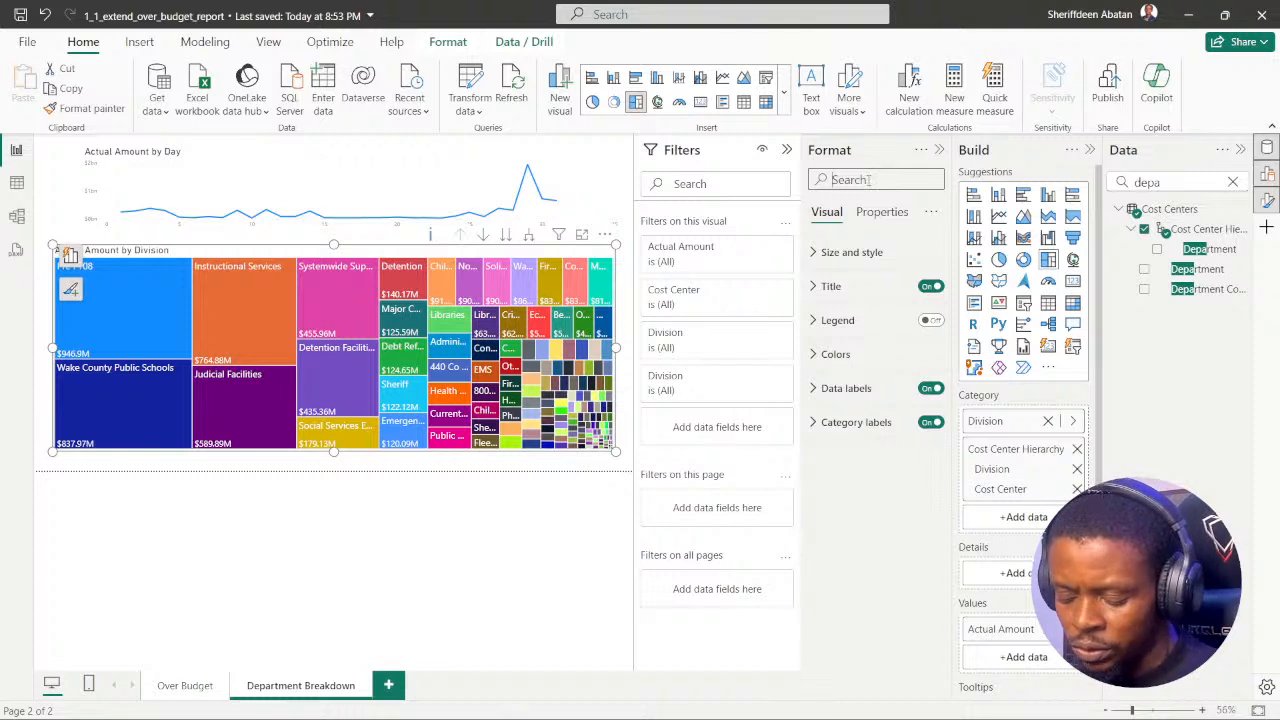
pyautogui.write('drill')
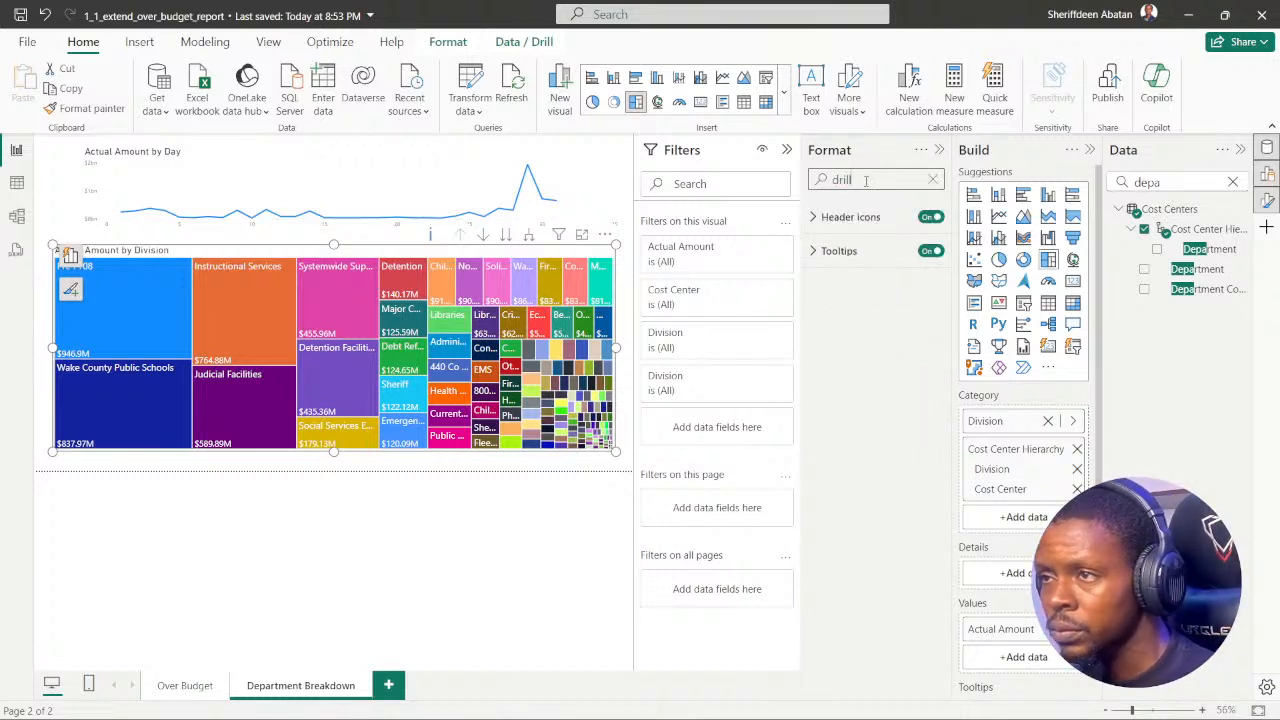
pyautogui.write(' th')
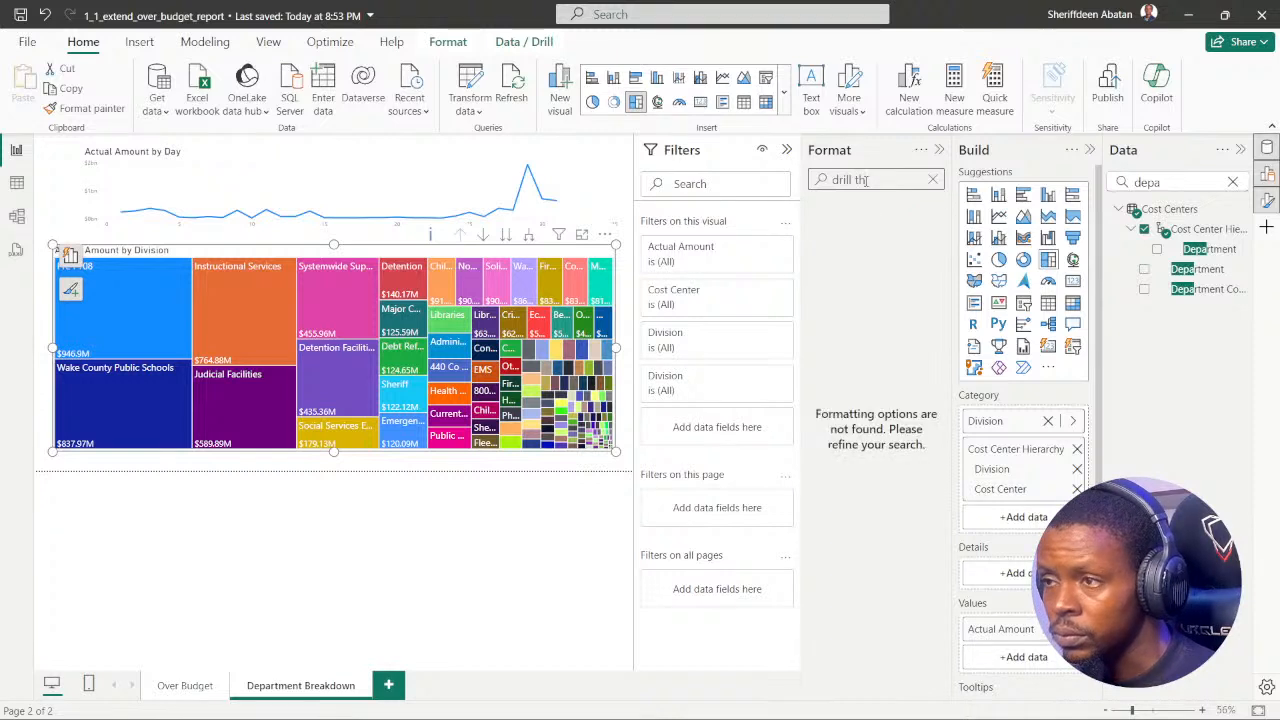
pyautogui.click(934, 181)
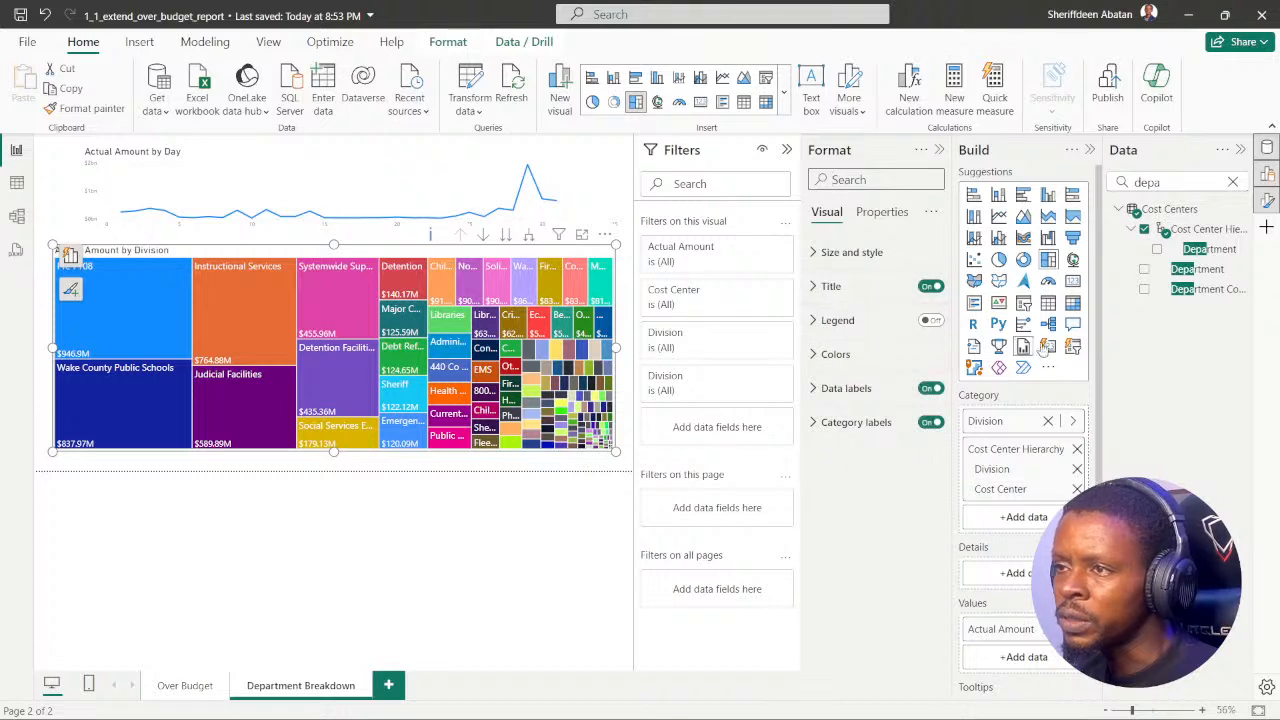
# Step: Clear the data field search, check the treemap's and line chart's field wells, and collapse the data and build panes
pyautogui.click(1233, 182)
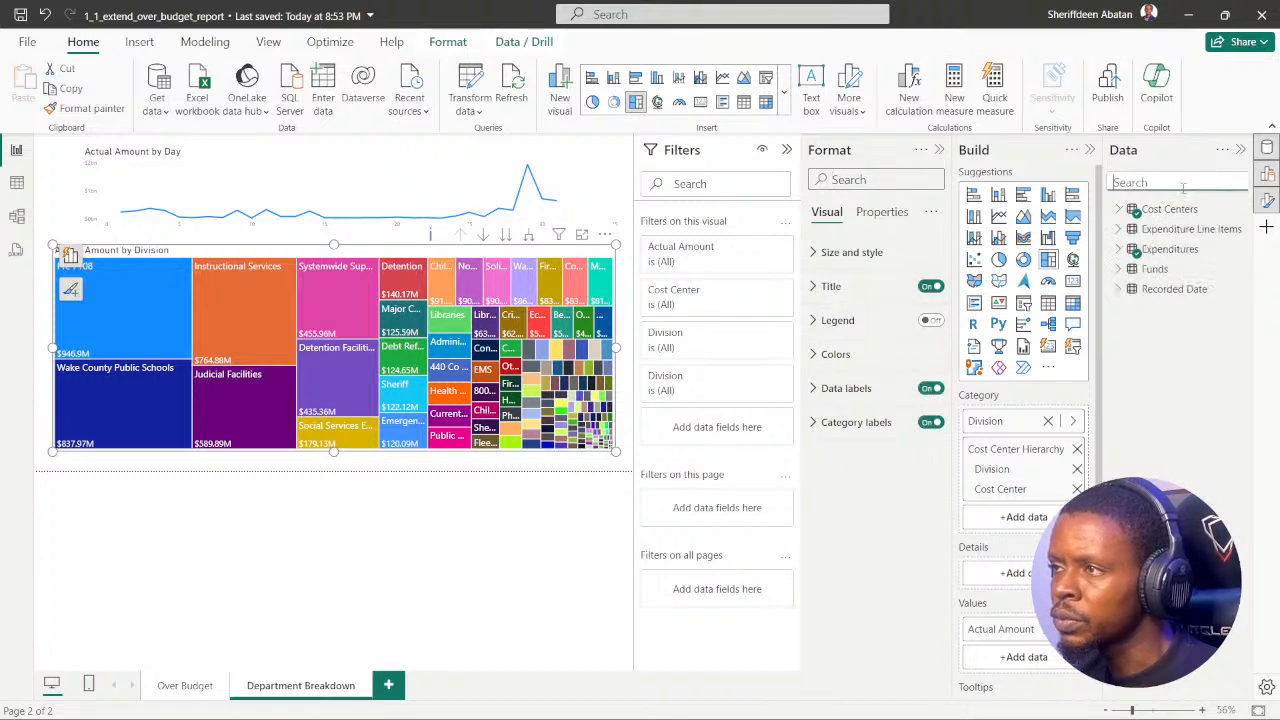
pyautogui.scroll(-1, 1020, 410)
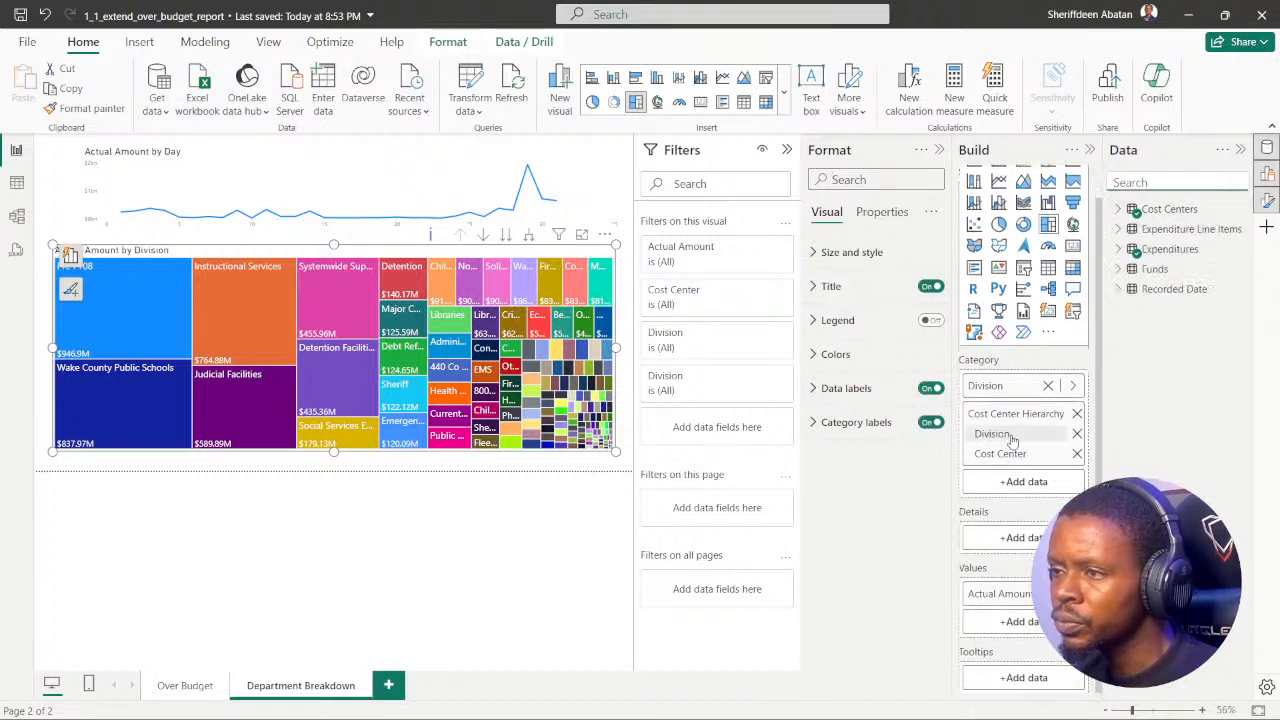
pyautogui.click(575, 463)
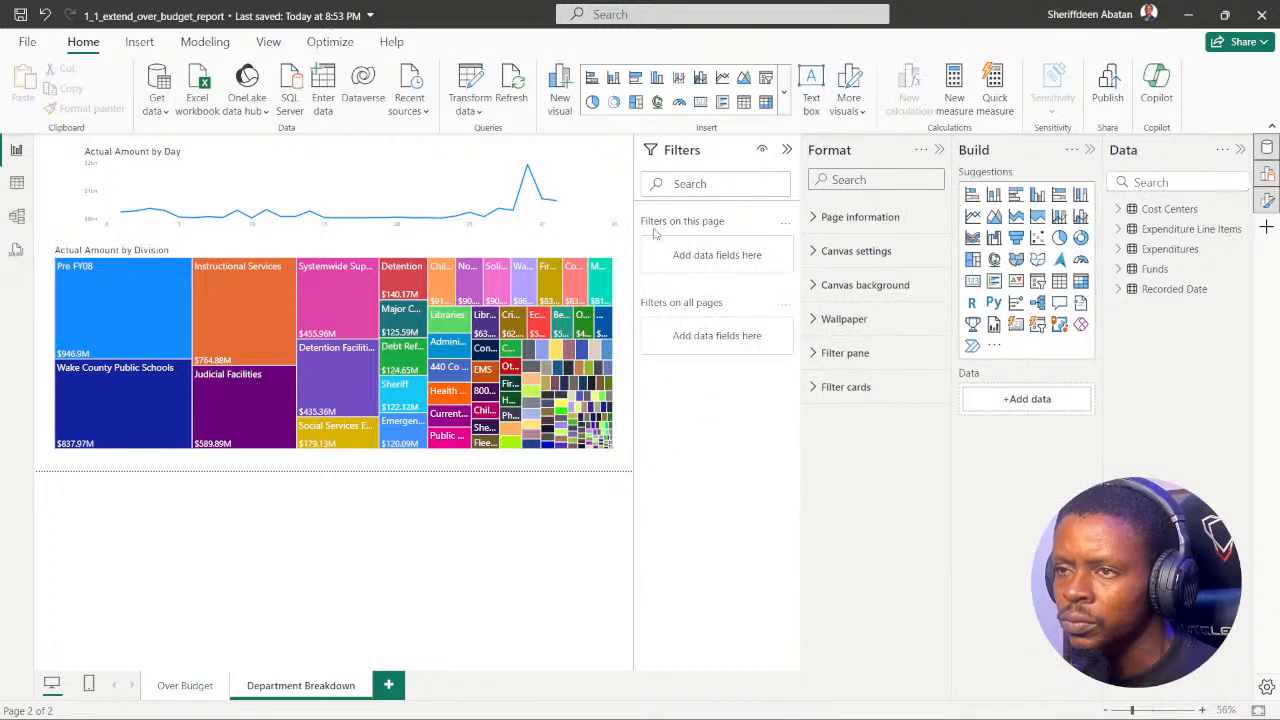
pyautogui.click(590, 158)
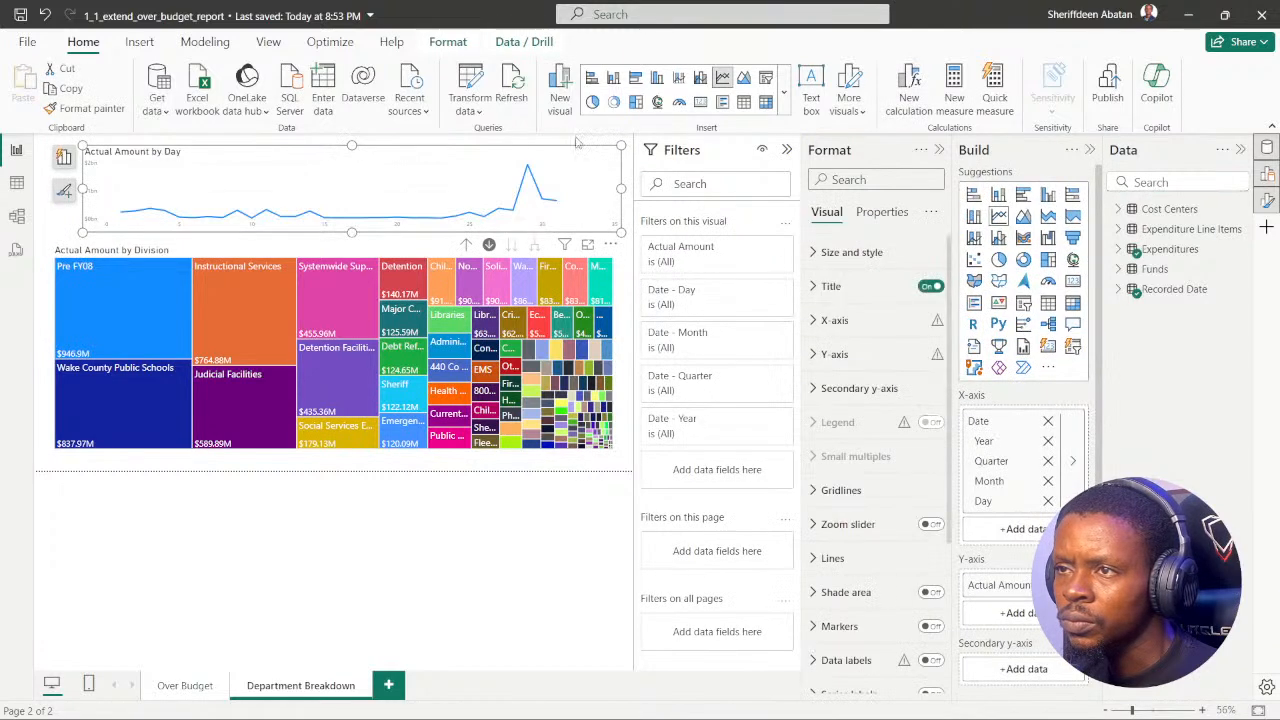
pyautogui.click(580, 468)
pyautogui.click(1240, 150)
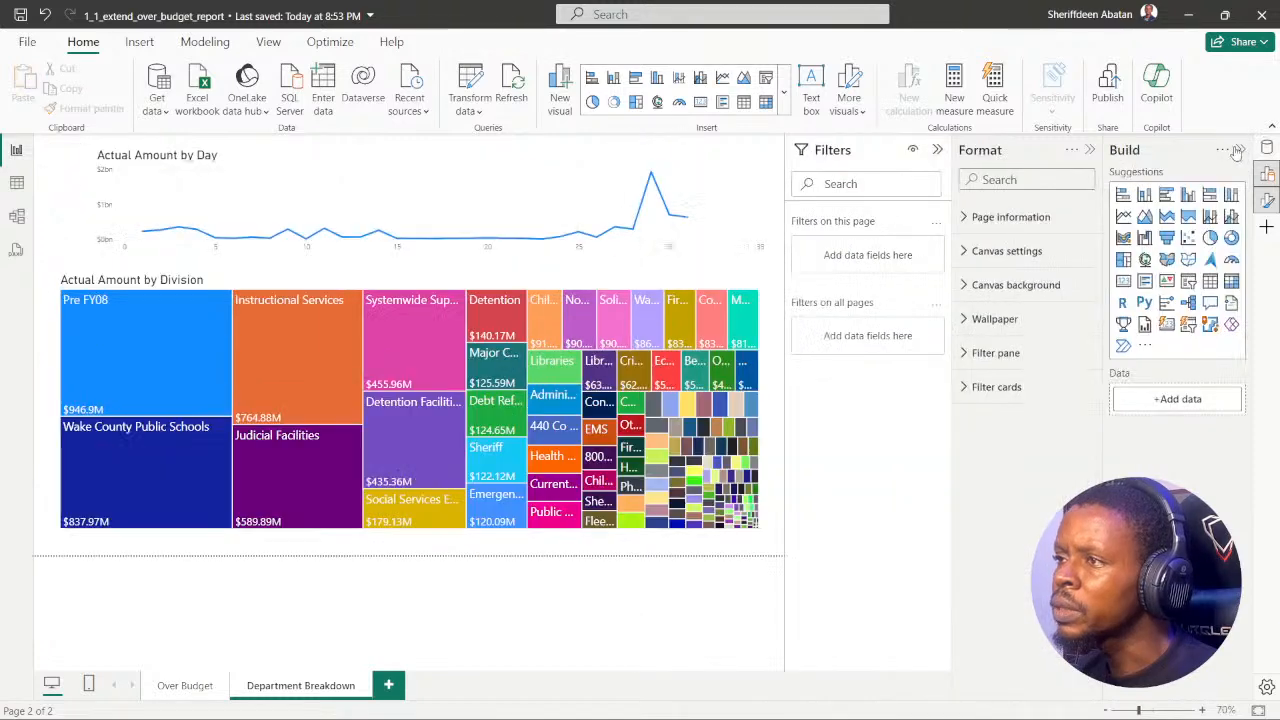
pyautogui.click(1240, 150)
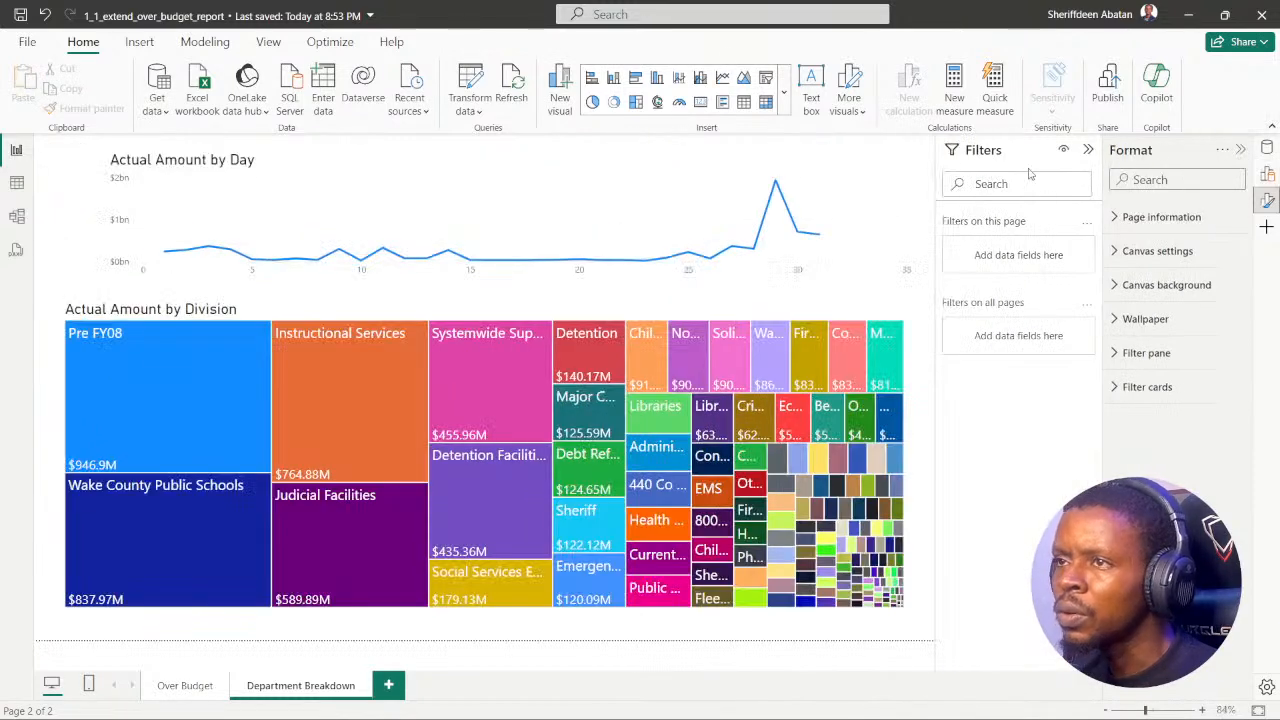
# Step: Search the commands for "nav" and insert a Back button on the Department Breakdown page
pyautogui.click(611, 14)
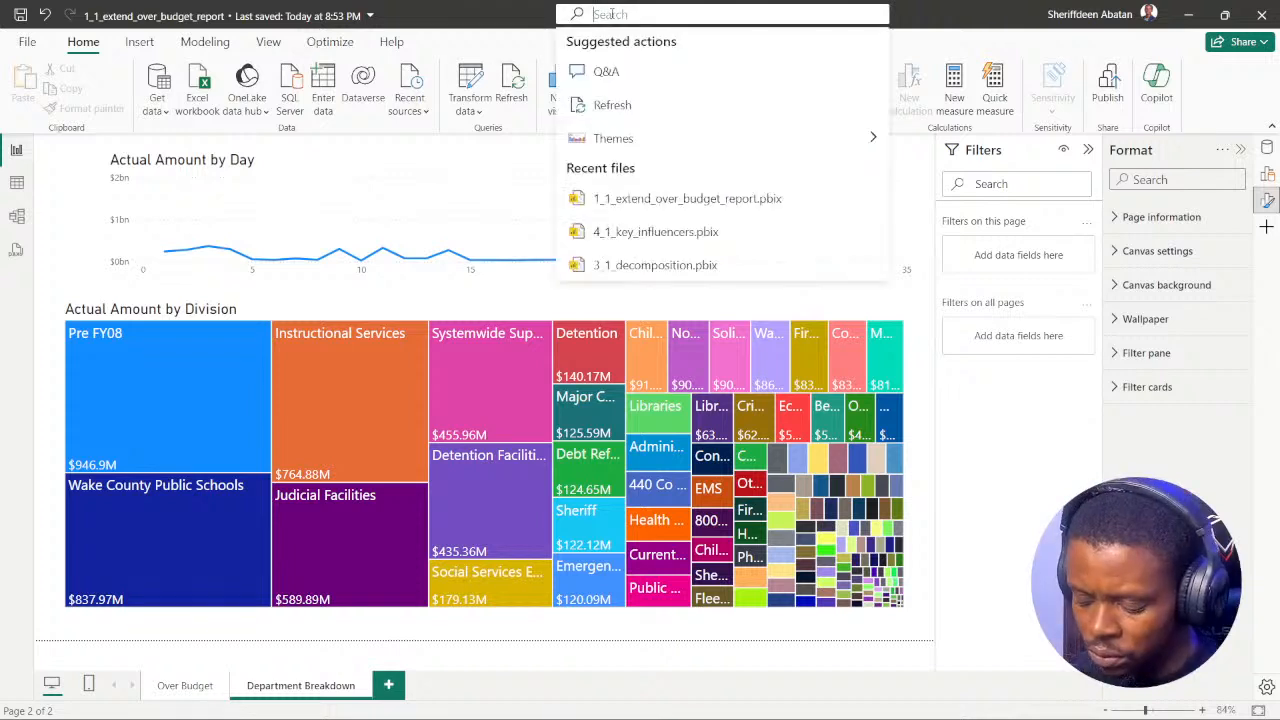
pyautogui.write('nav')
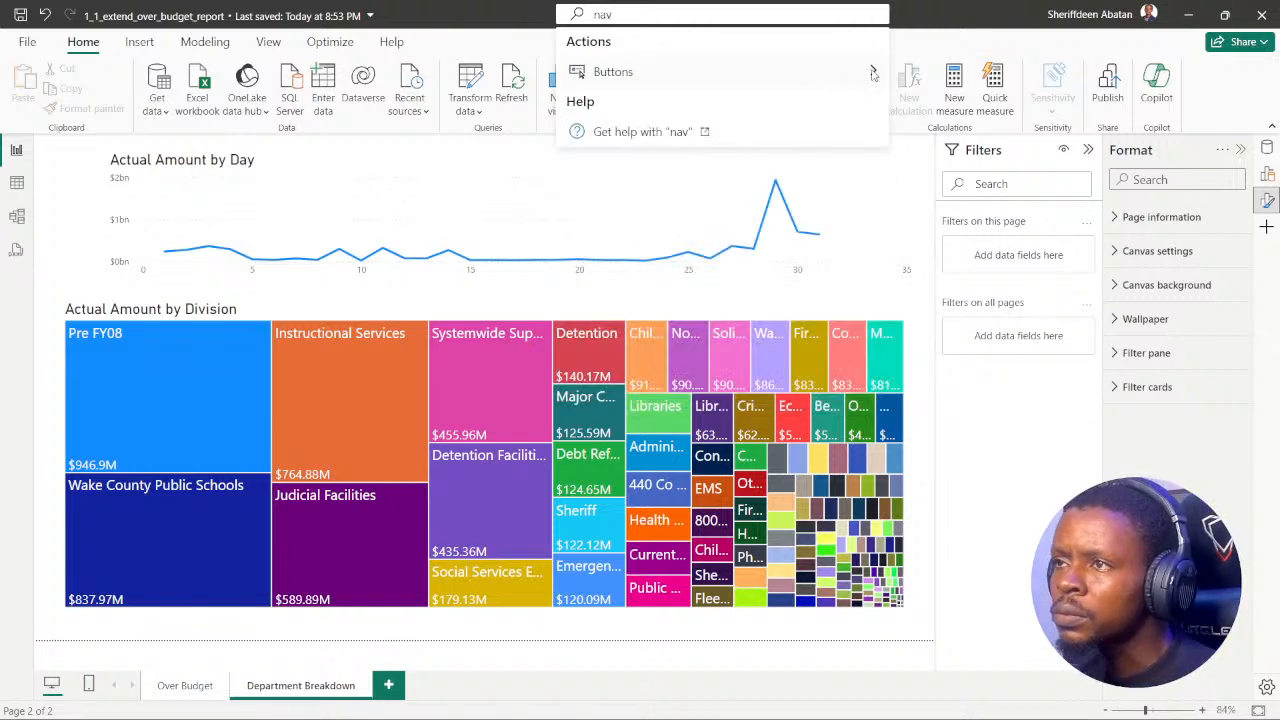
pyautogui.moveTo(874, 73)
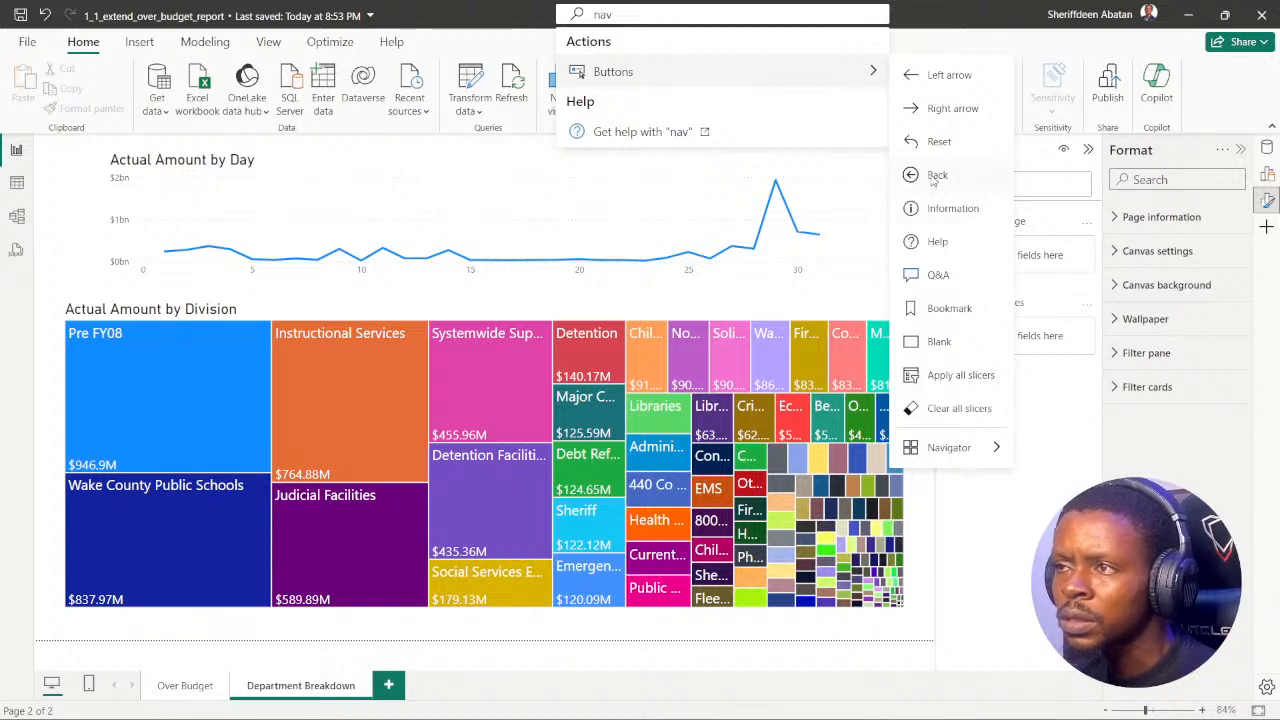
pyautogui.click(937, 175)
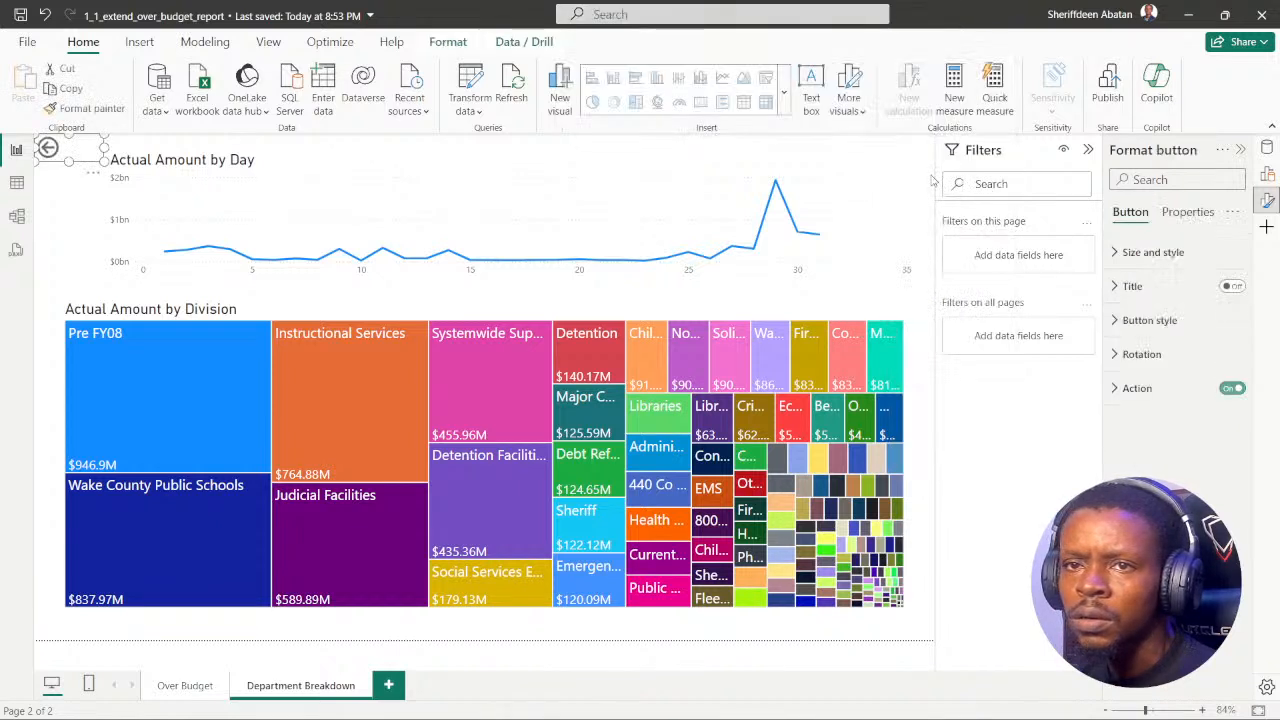
pyautogui.click(54, 199)
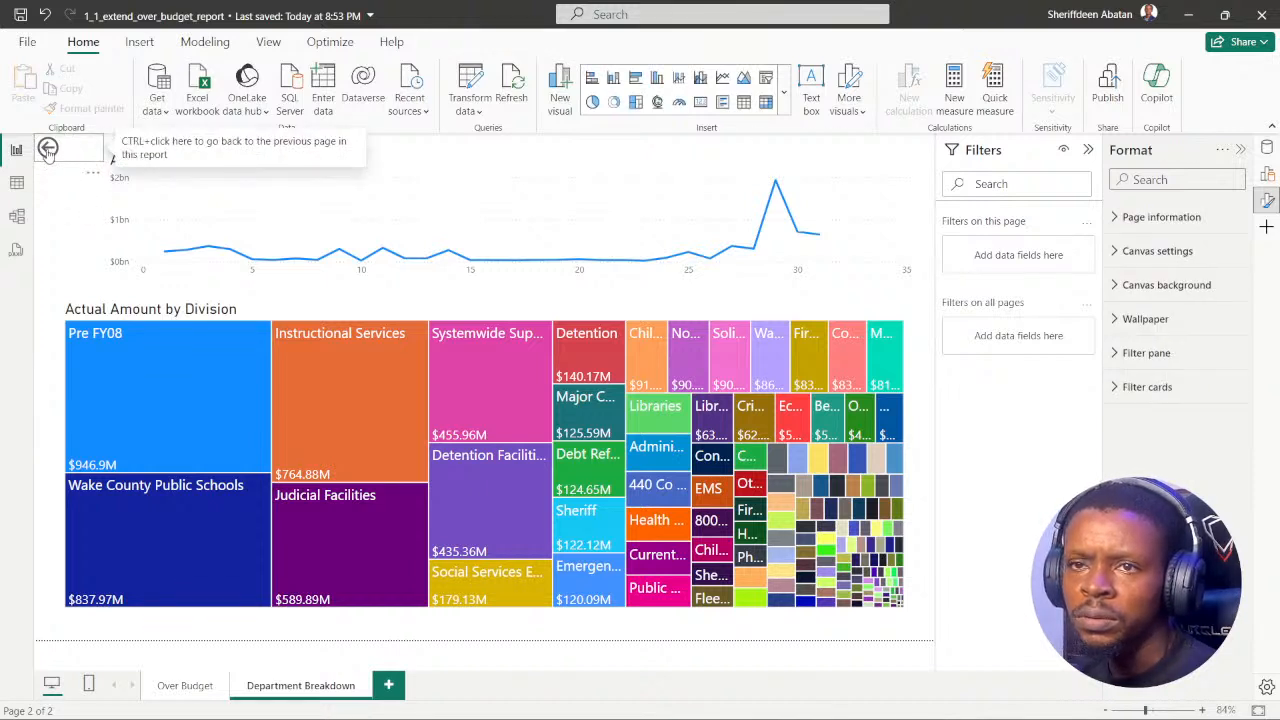
# Step: Test the Back button by following it to the previous page, and return to the Department Breakdown page
pyautogui.click(48, 151)
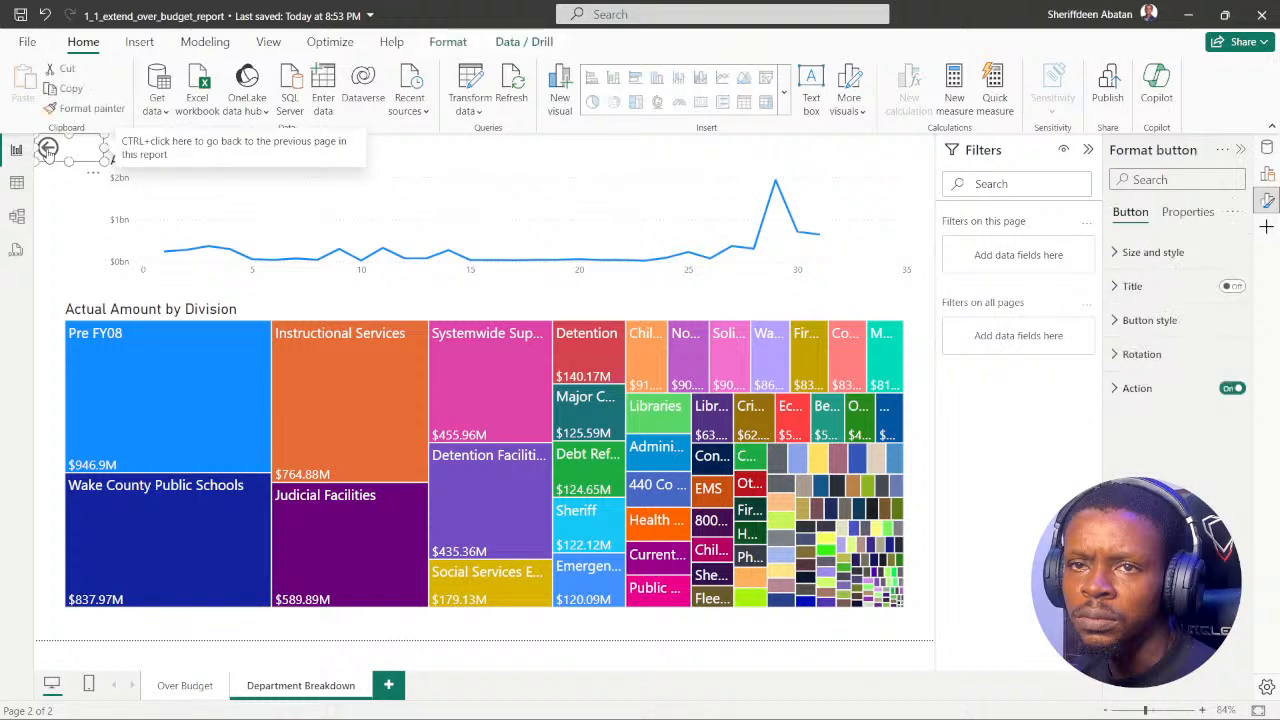
pyautogui.click(62, 206)
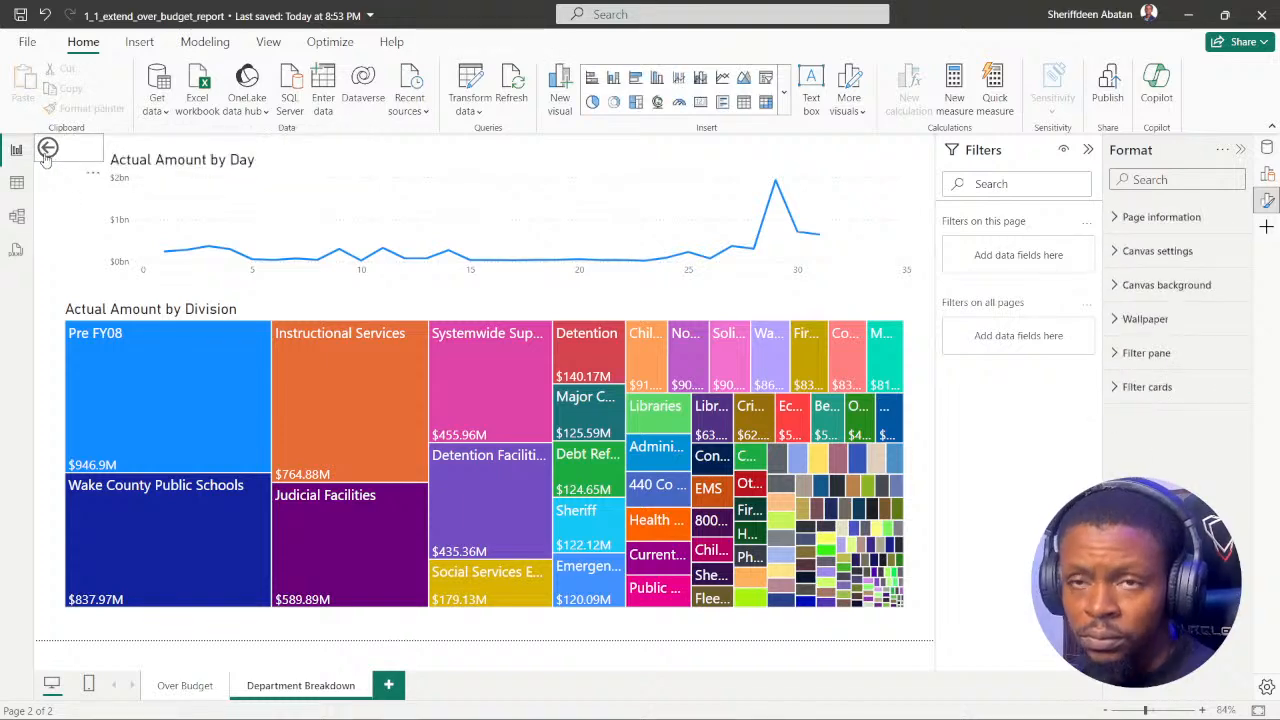
pyautogui.keyDown('ctrl'); pyautogui.click(46, 152); pyautogui.keyUp('ctrl')
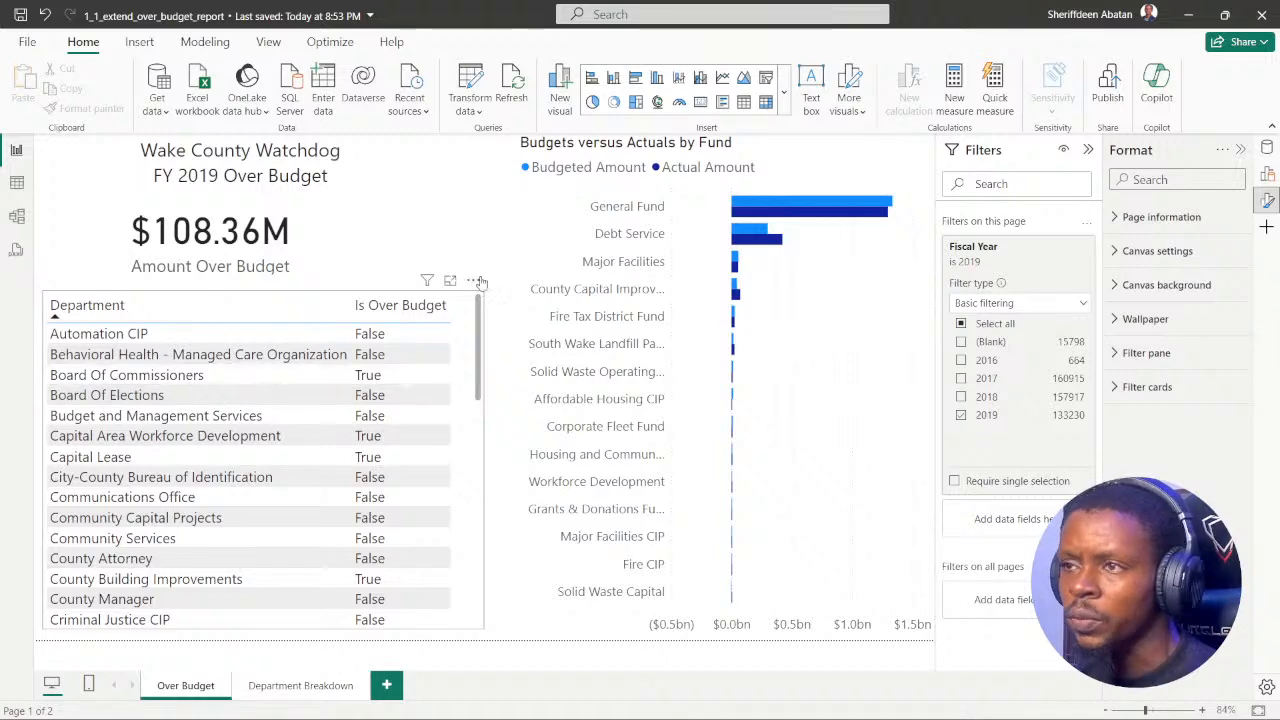
pyautogui.click(288, 685)
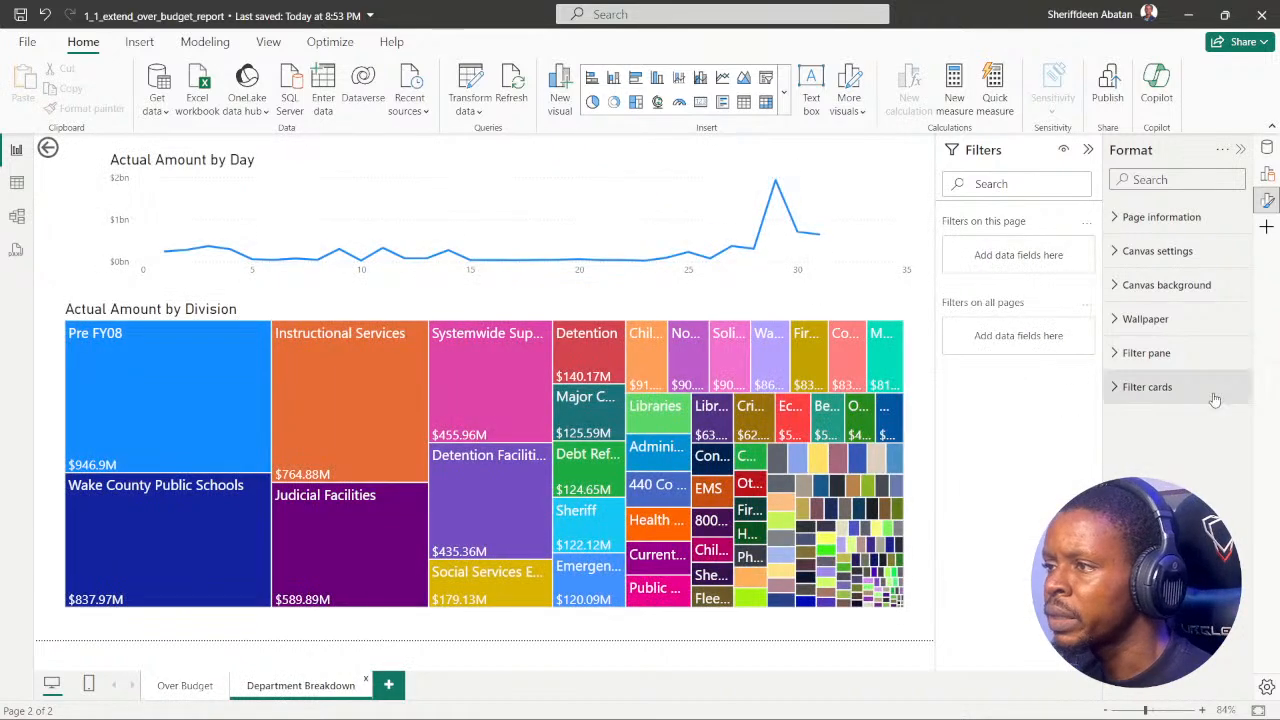
# Step: Check the page's Filter cards and Canvas background format settings, and collapse the Filters pane
pyautogui.click(1118, 390)
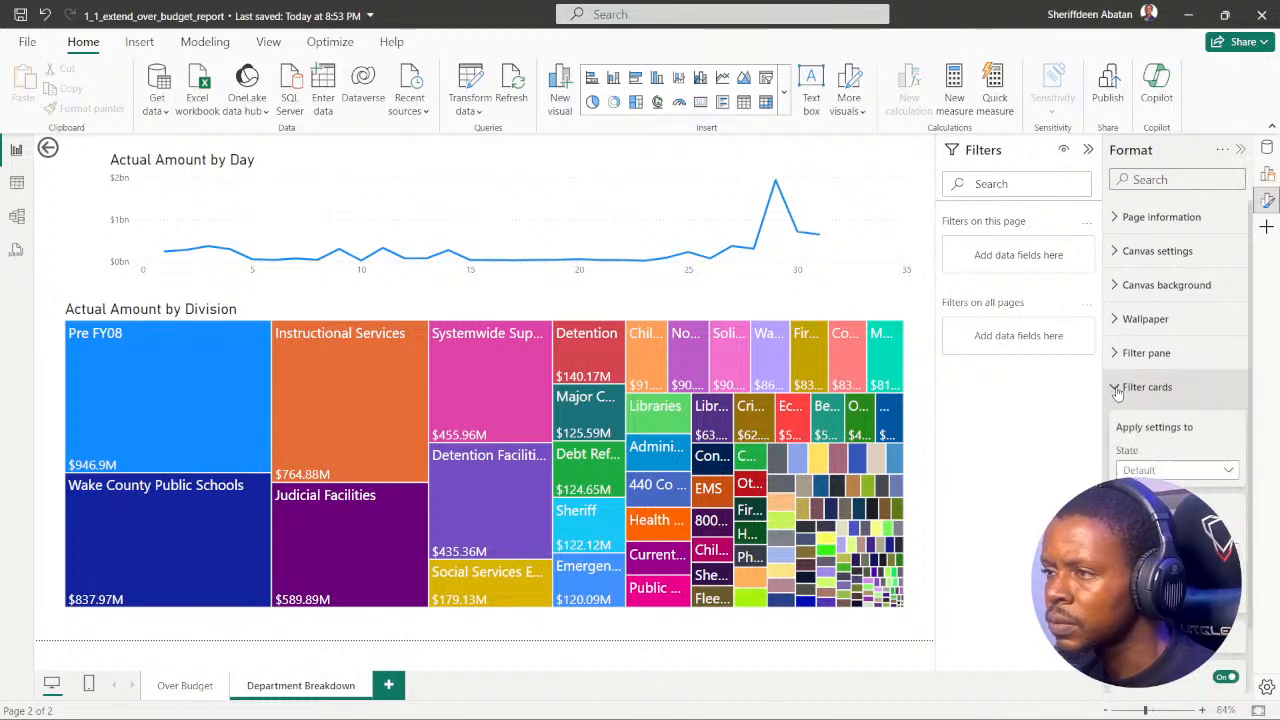
pyautogui.click(1118, 390)
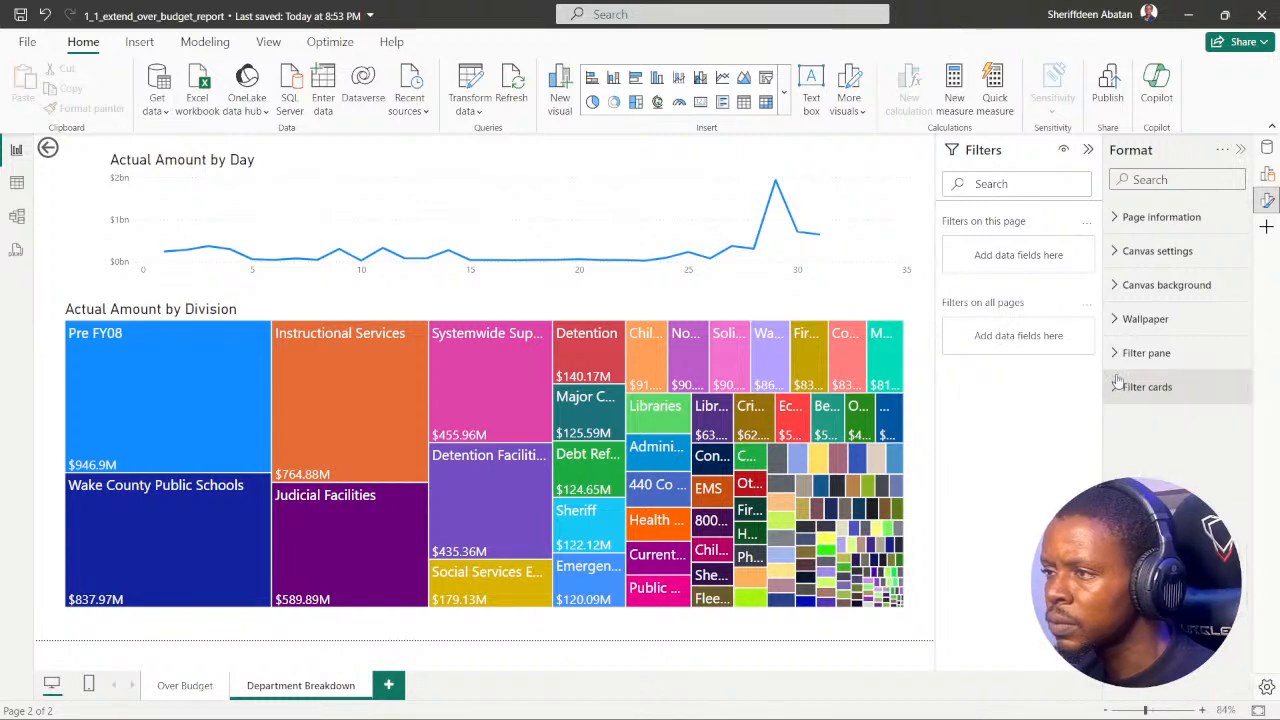
pyautogui.click(1115, 288)
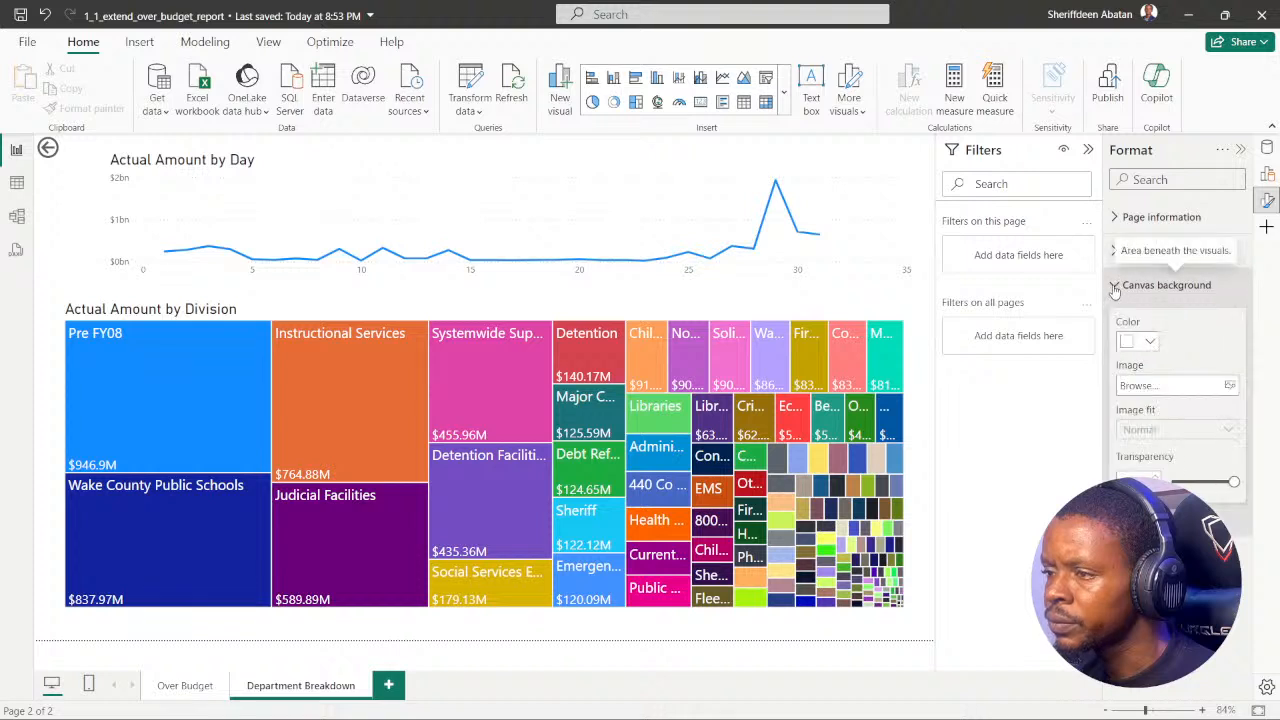
pyautogui.click(1115, 289)
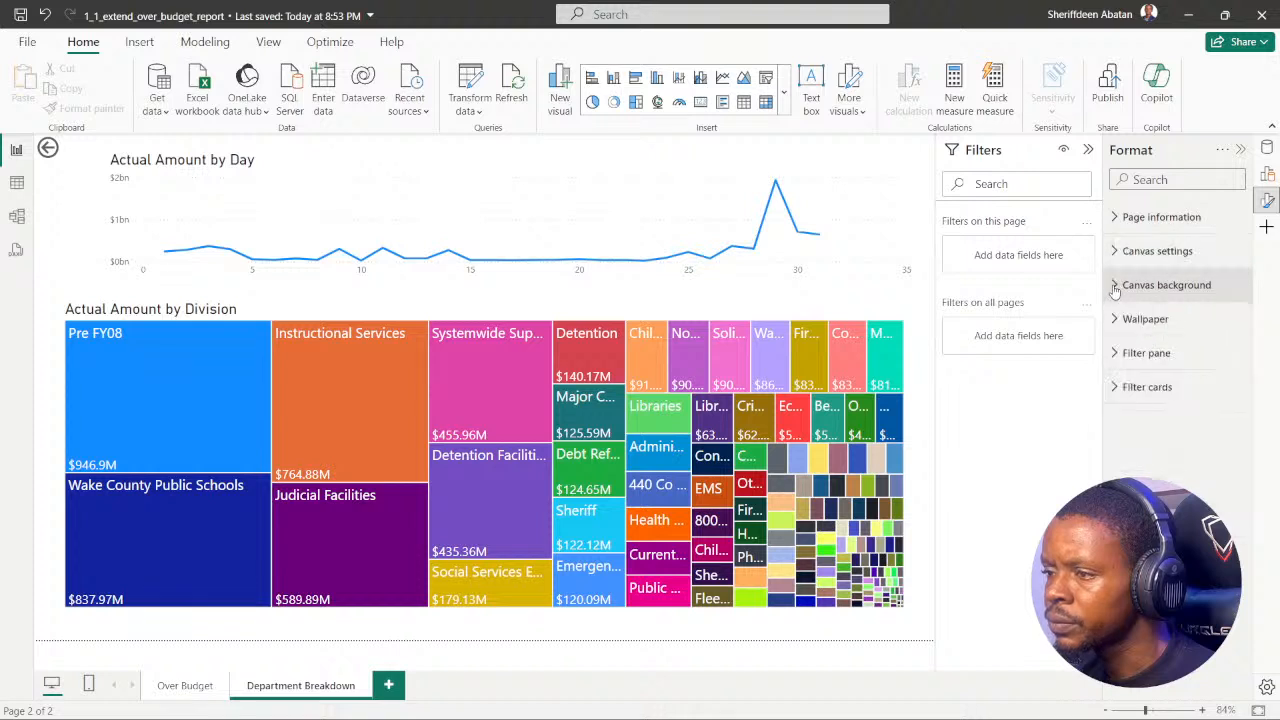
pyautogui.click(1088, 149)
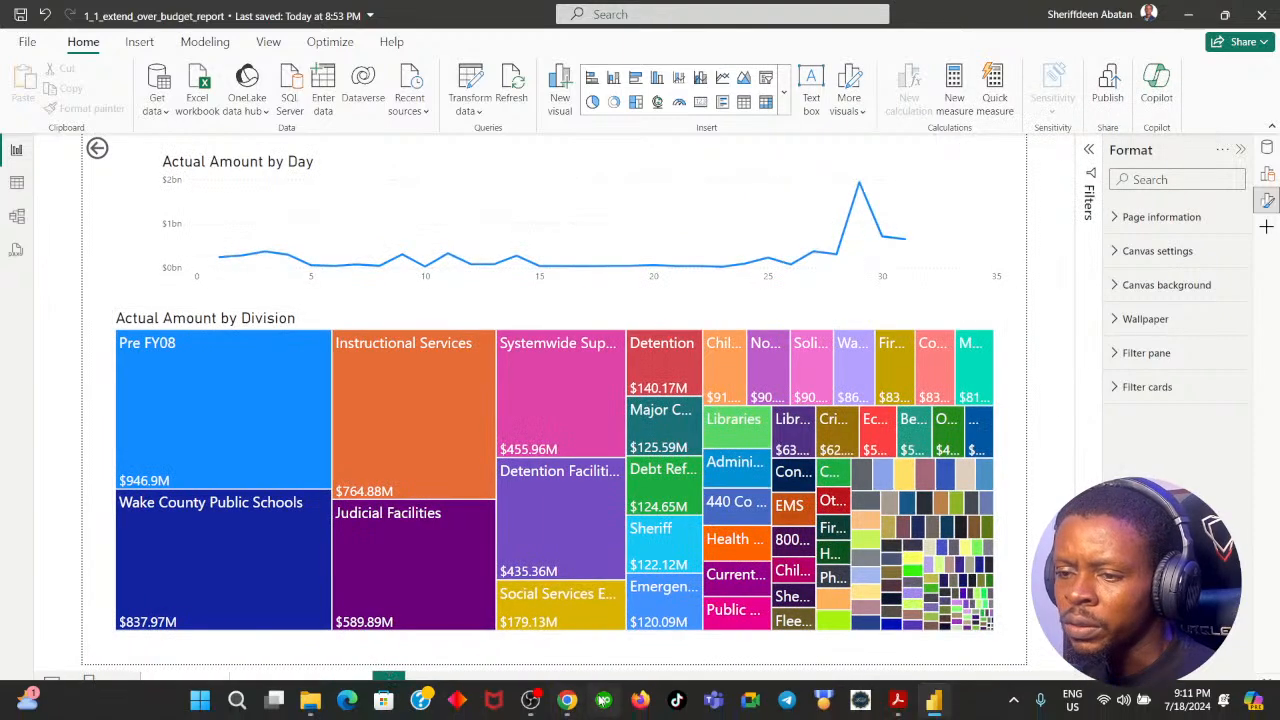
# Step: Switch to the DataCamp exercise in Chrome, reread instruction 4, and open its demo video
pyautogui.click(567, 700)
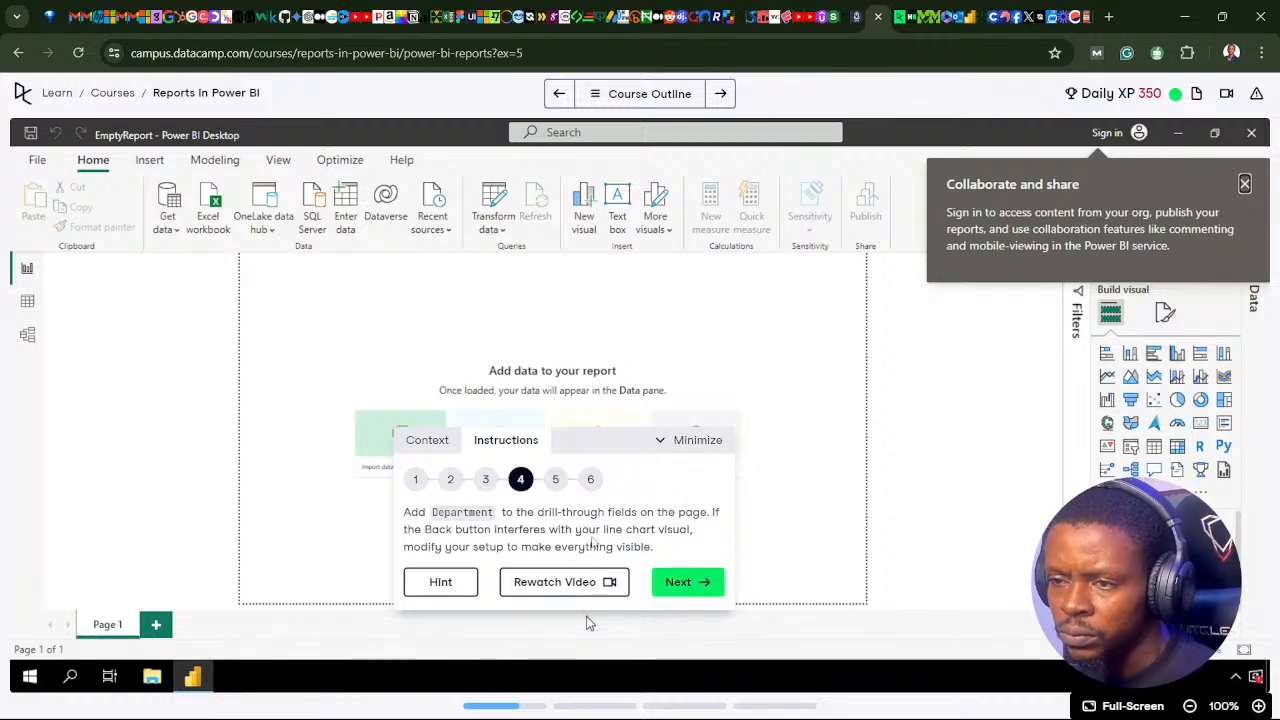
pyautogui.click(562, 706)
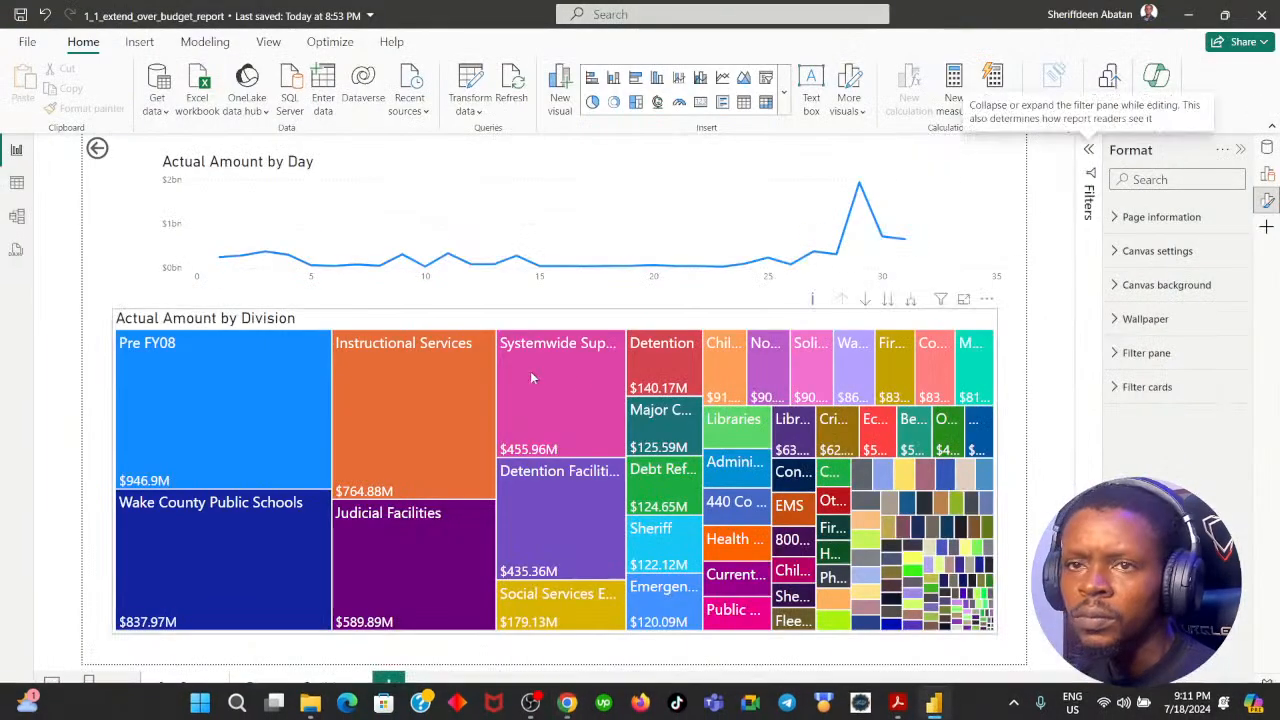
pyautogui.click(572, 702)
pyautogui.click(548, 582)
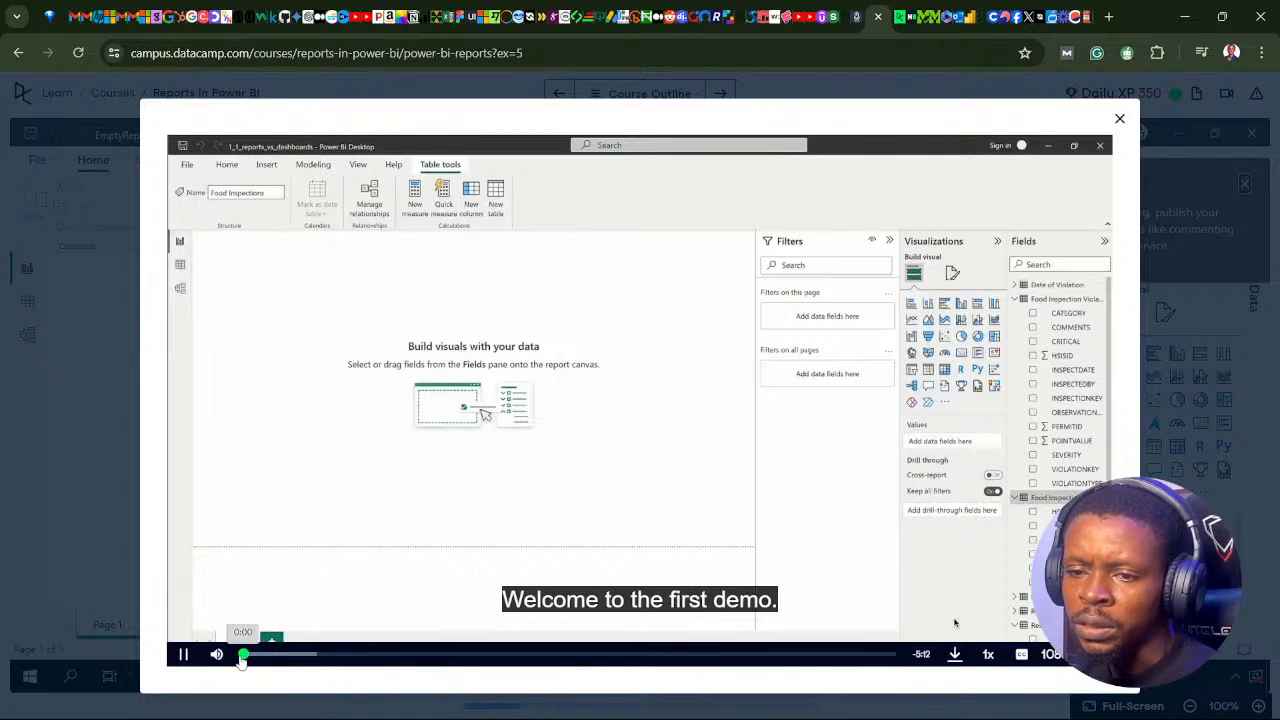
# Step: Watch the demo video's part on adding a drill-through field to the Inspection Report page, and close the video
pyautogui.moveTo(616, 656); pyautogui.dragTo(531, 657)
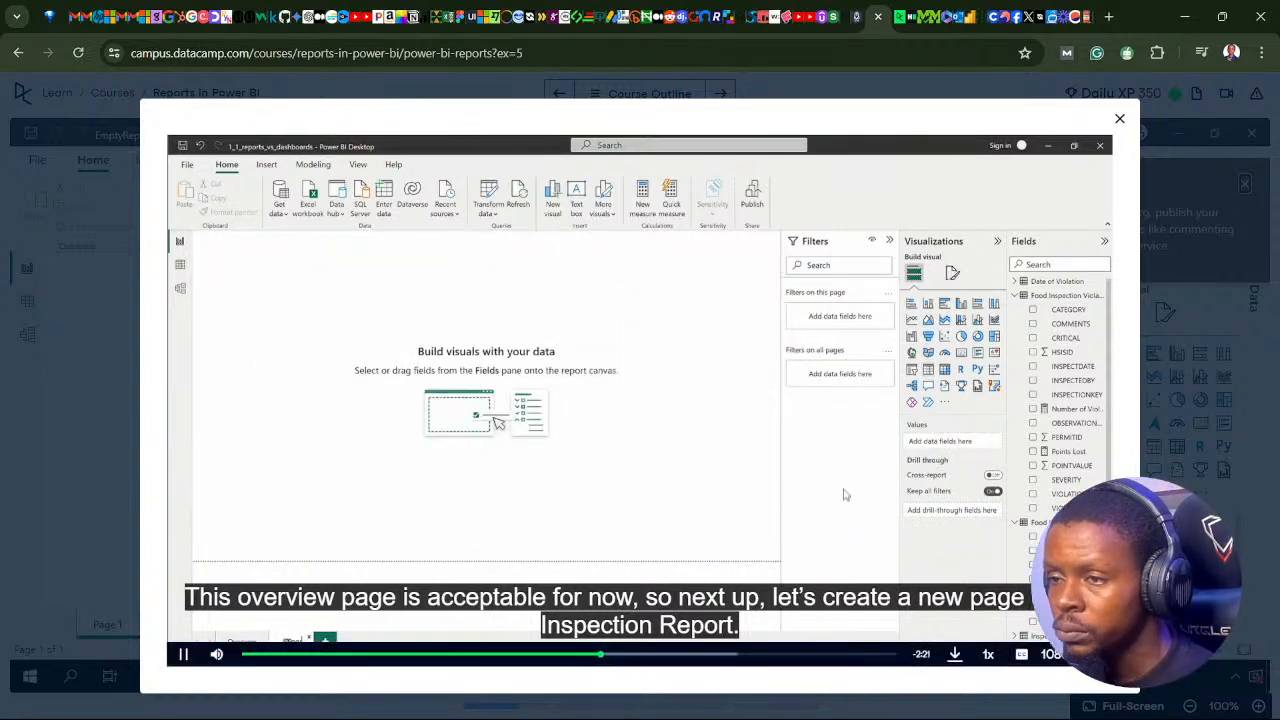
pyautogui.click(753, 463)
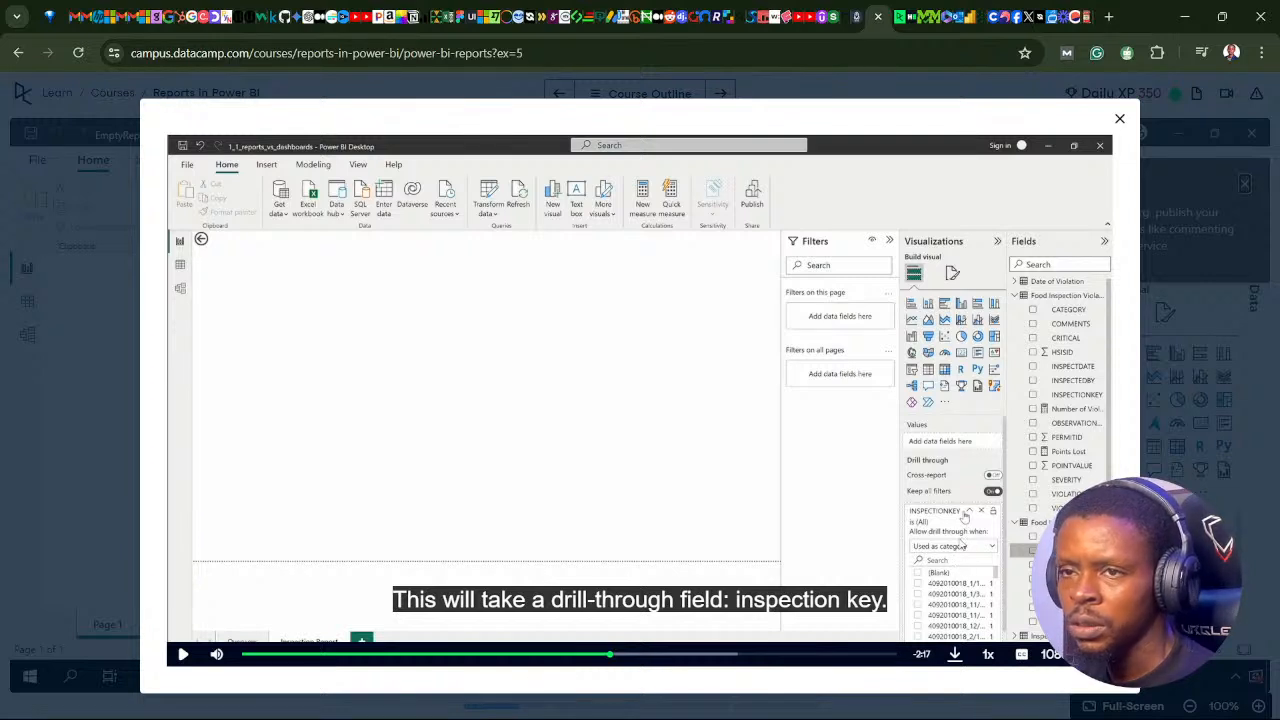
pyautogui.click(598, 653)
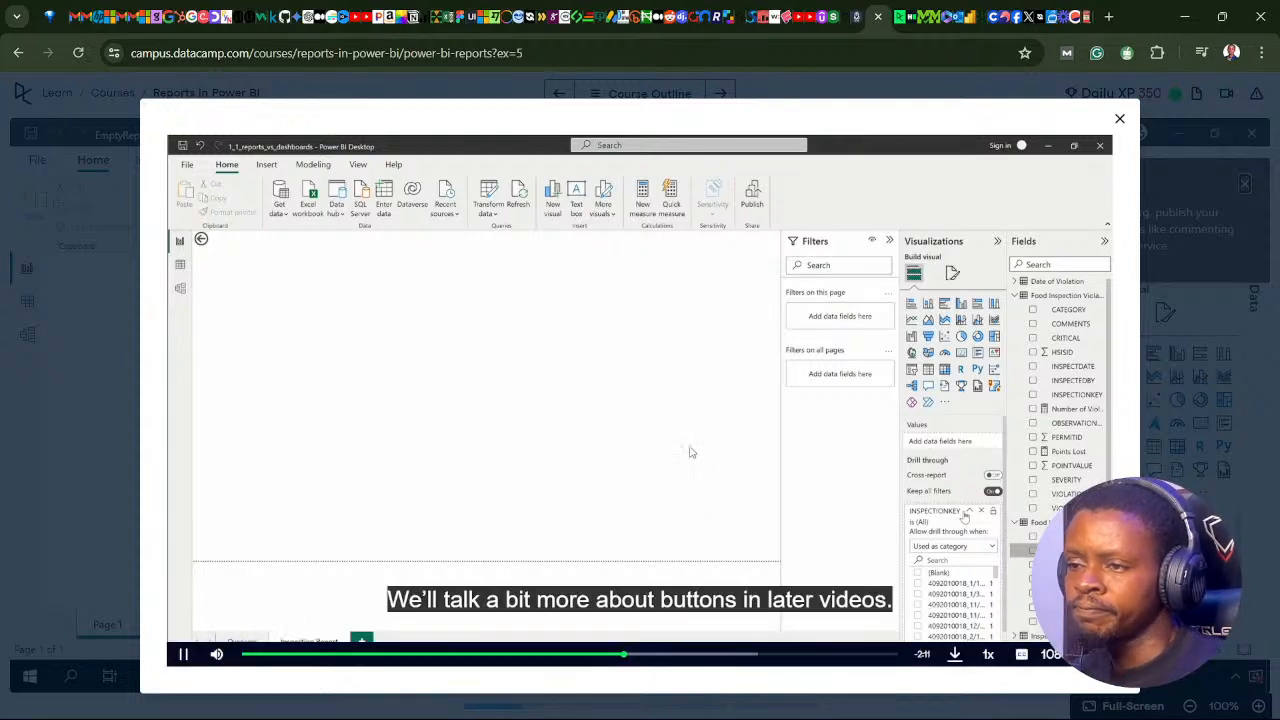
pyautogui.click(575, 418)
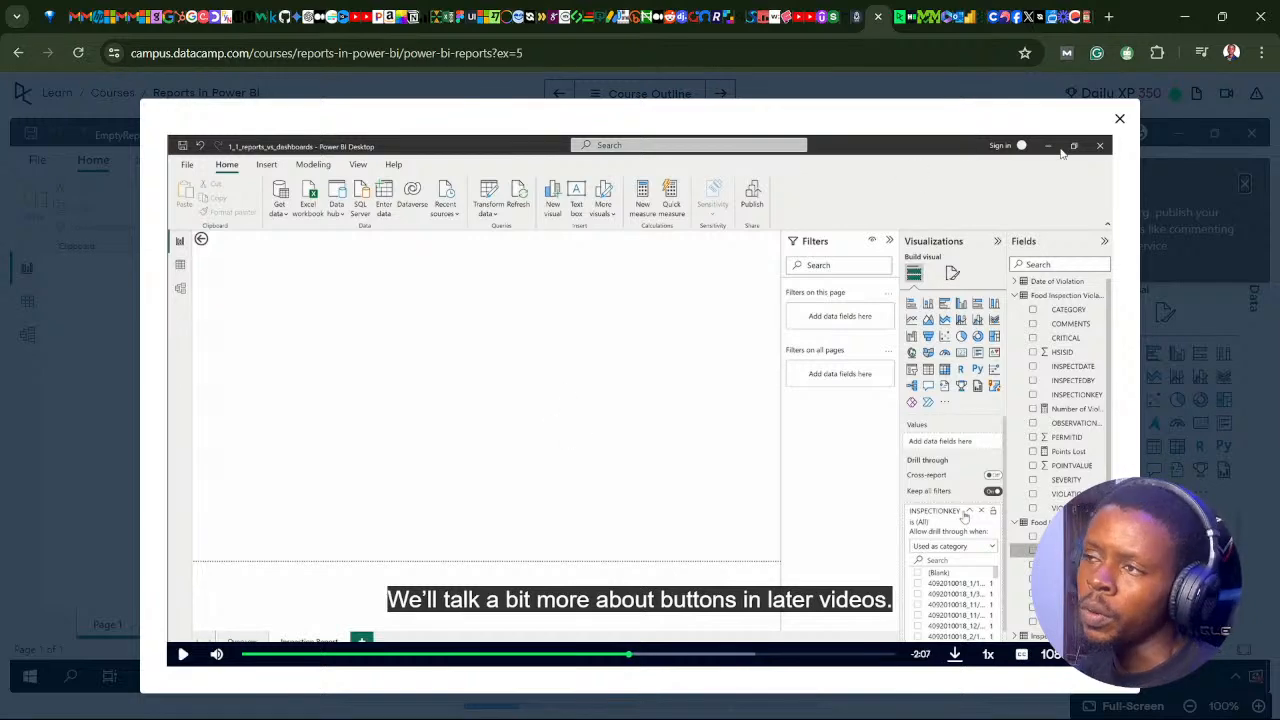
pyautogui.click(1120, 120)
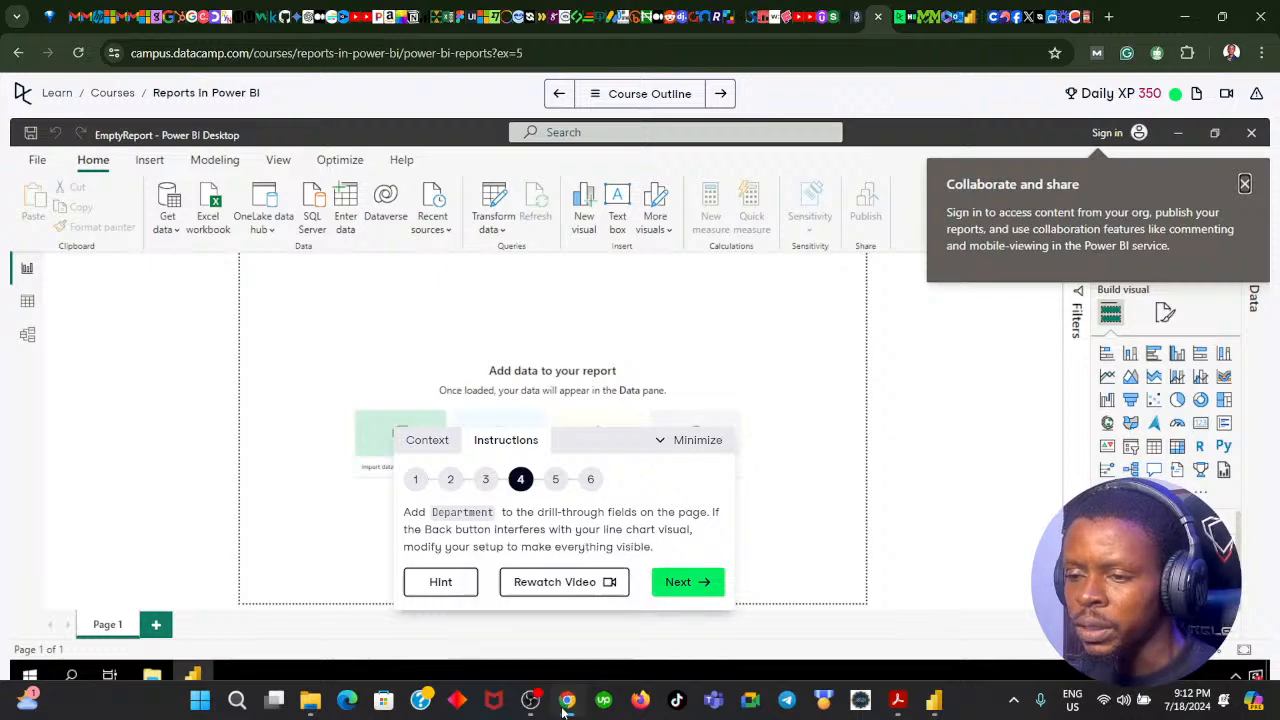
# Step: Return to the Power BI report and look through the Build, Format and Data panes for the drill-through settings
pyautogui.click(567, 711)
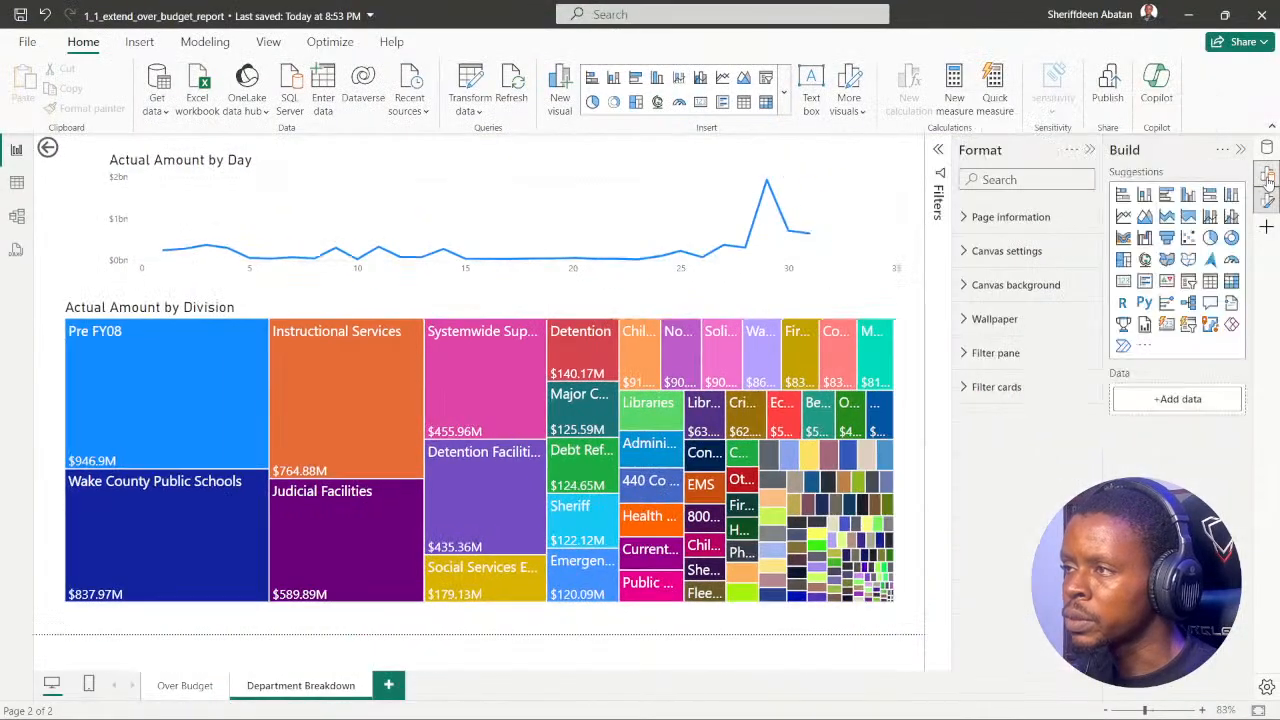
pyautogui.click(1267, 175)
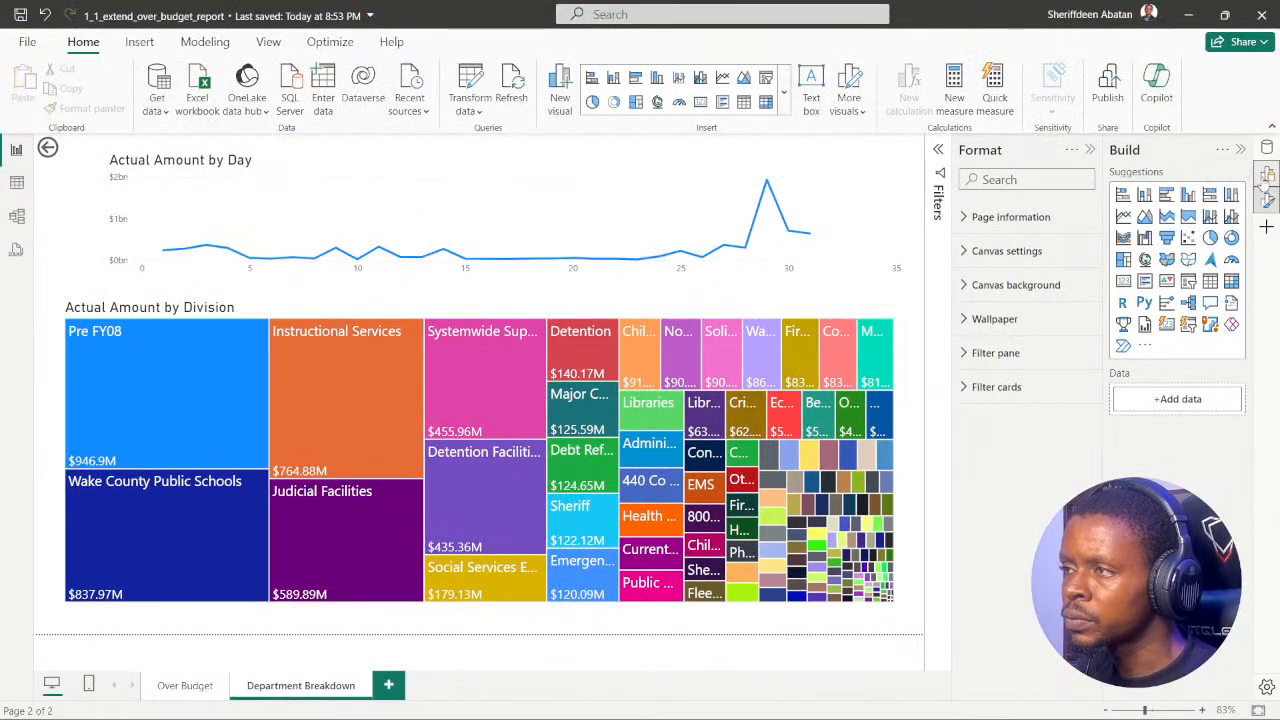
pyautogui.click(1267, 175)
pyautogui.click(1268, 201)
pyautogui.click(1268, 201)
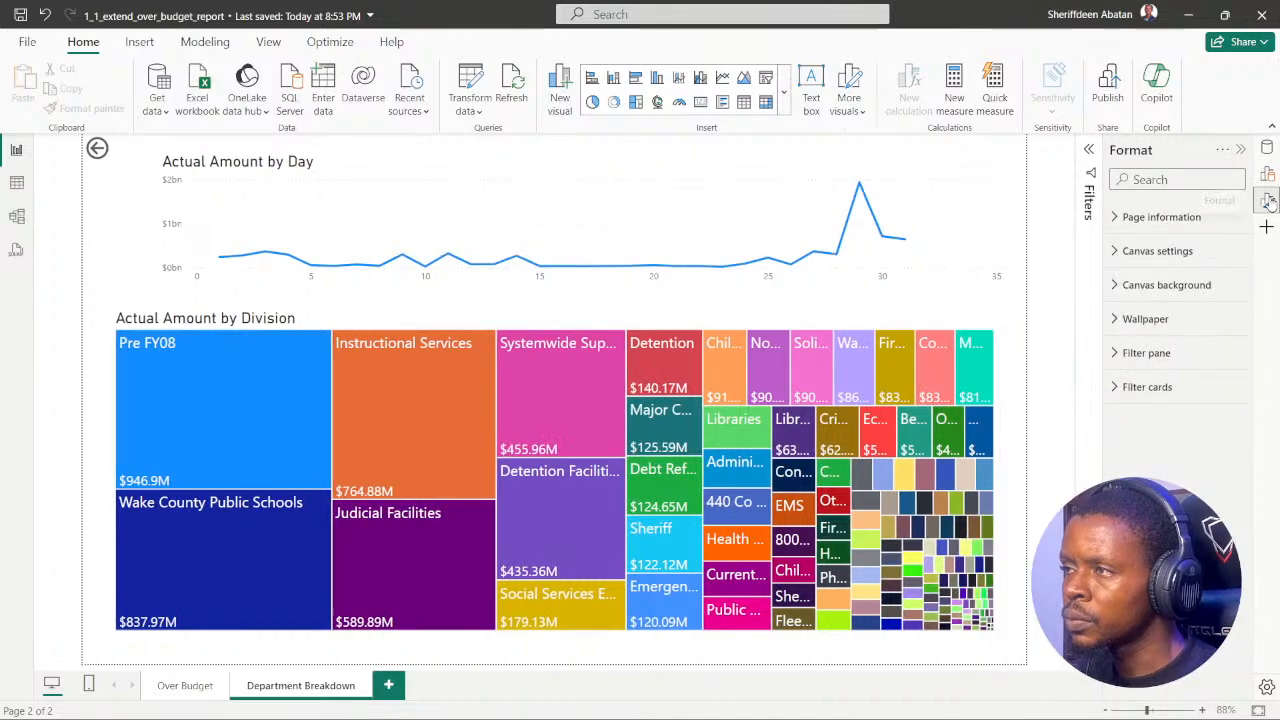
pyautogui.click(1268, 201)
pyautogui.click(1267, 150)
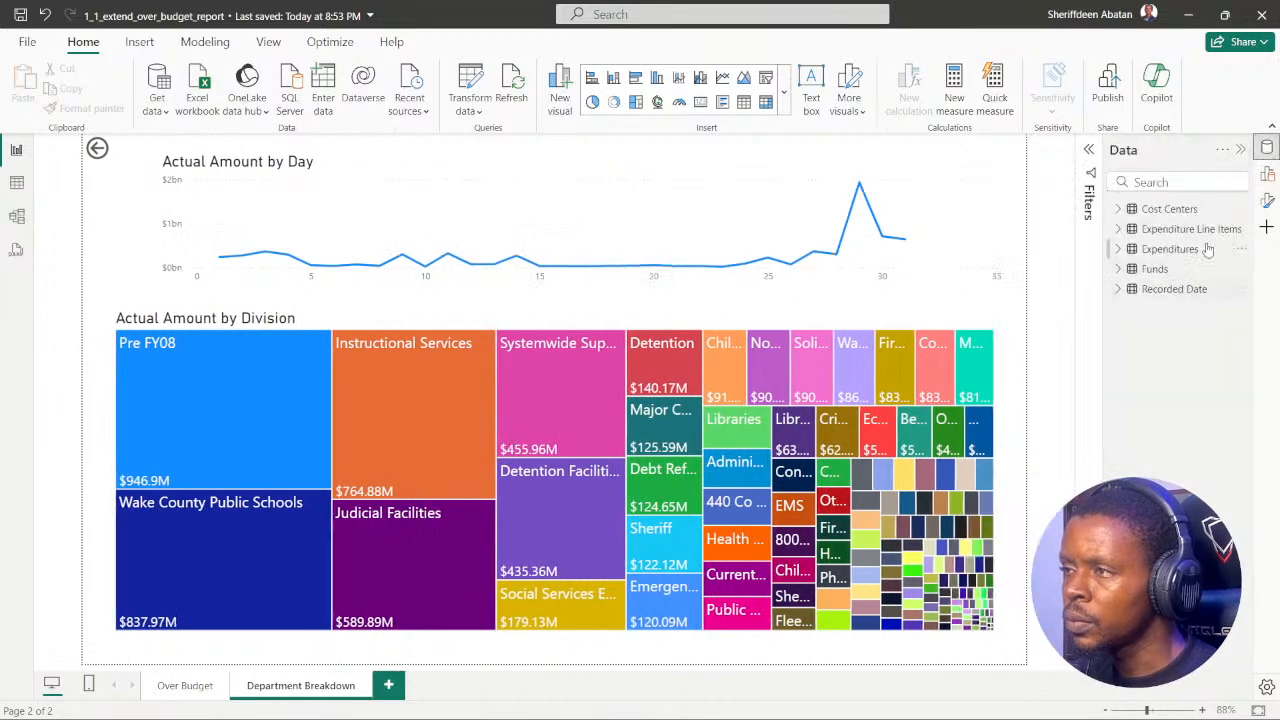
# Step: Review the pane manager's list of available panes, and collapse the Customize and Data panes
pyautogui.click(1267, 229)
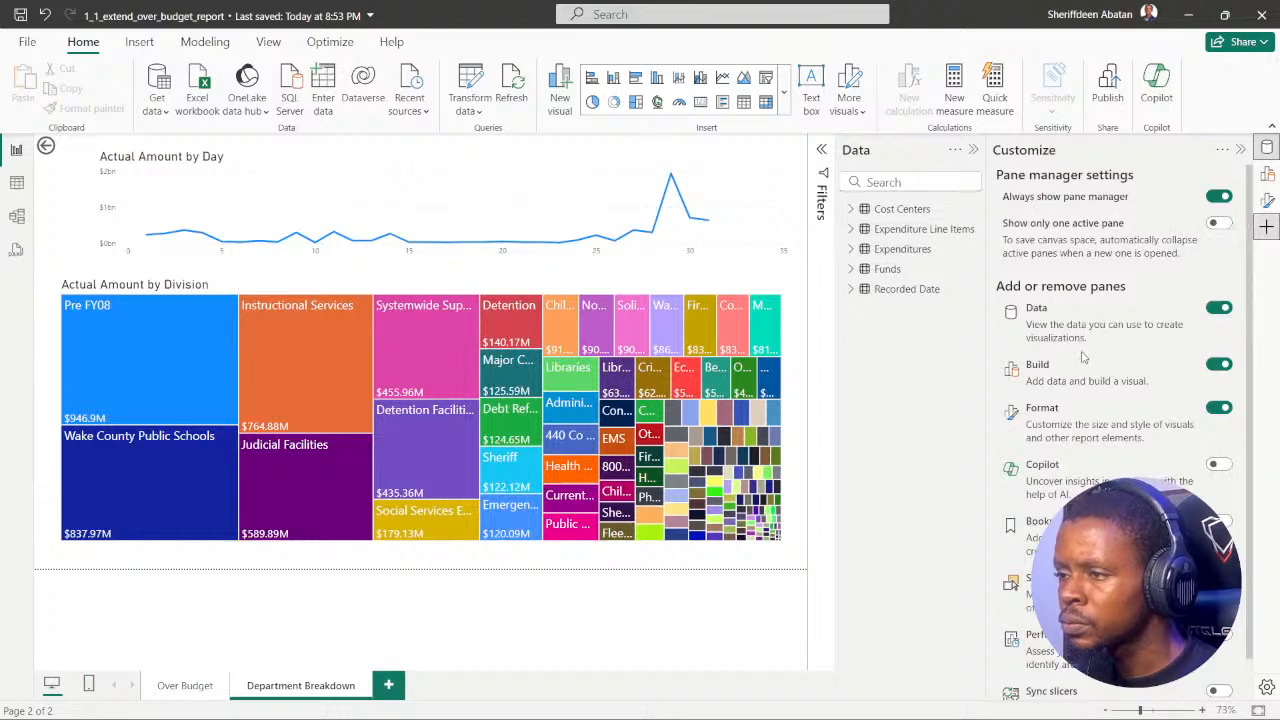
pyautogui.scroll(-1, 1082, 357)
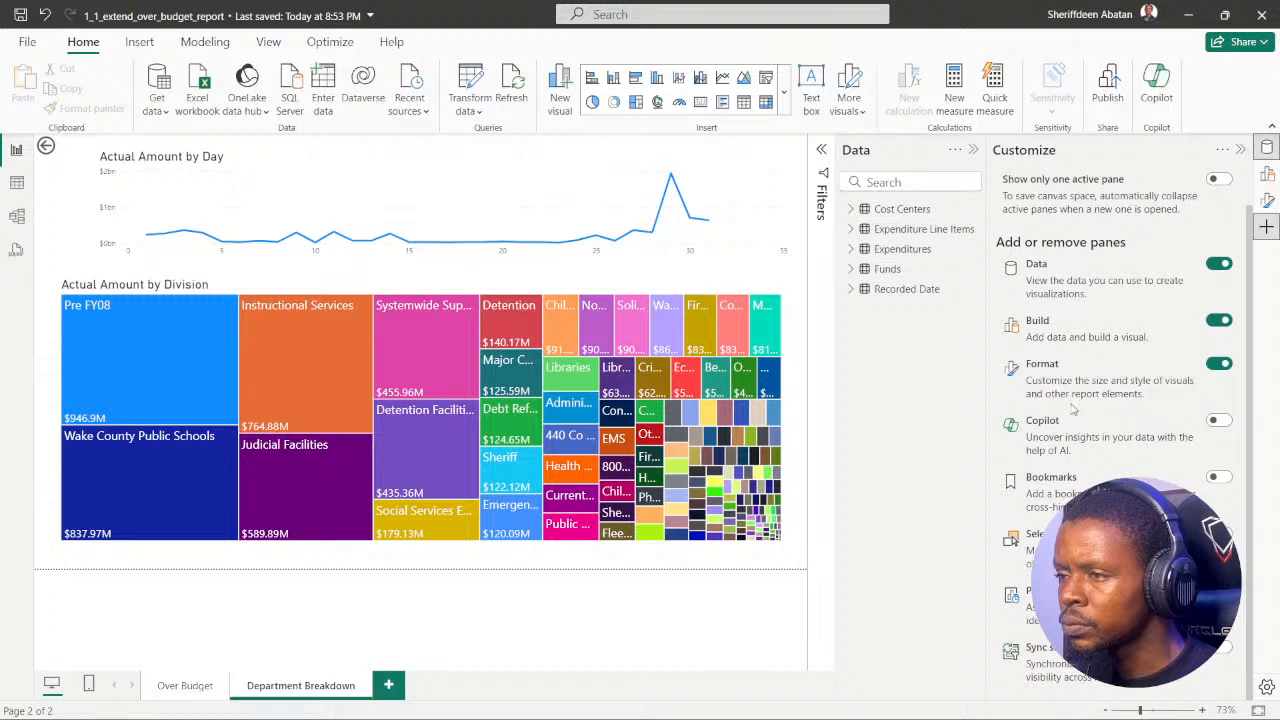
pyautogui.scroll(1, 1071, 390)
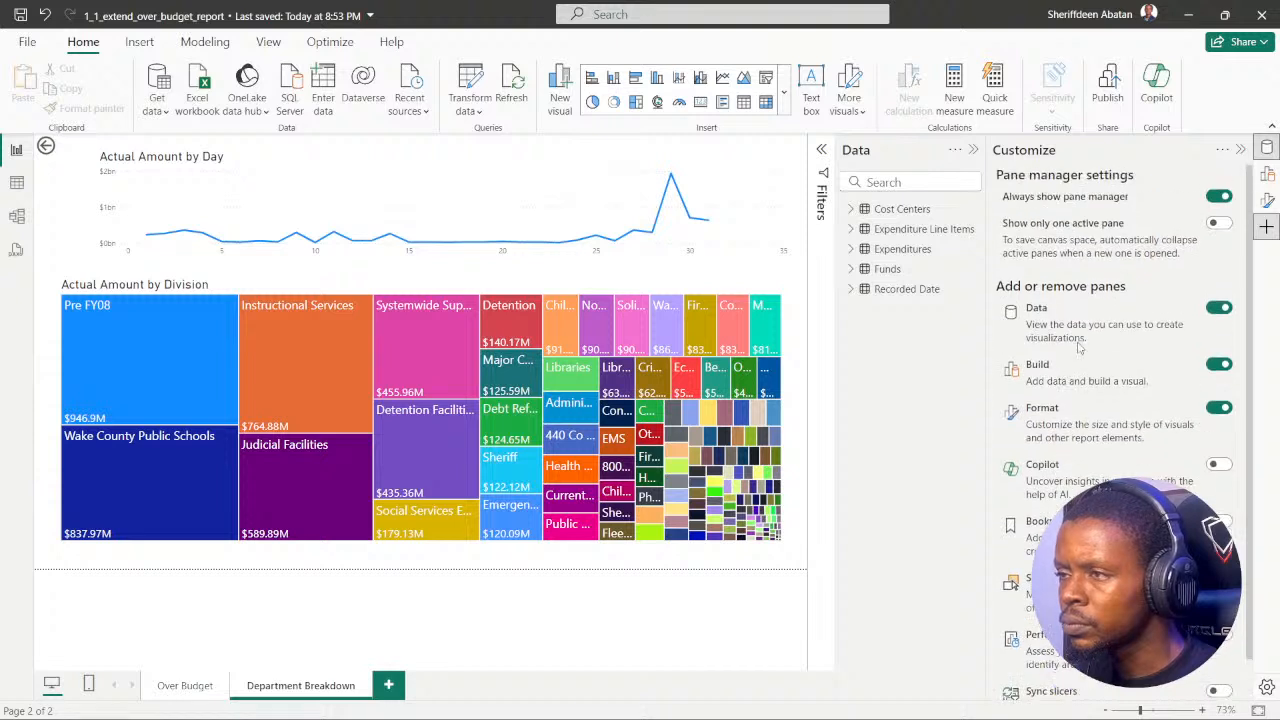
pyautogui.click(1240, 150)
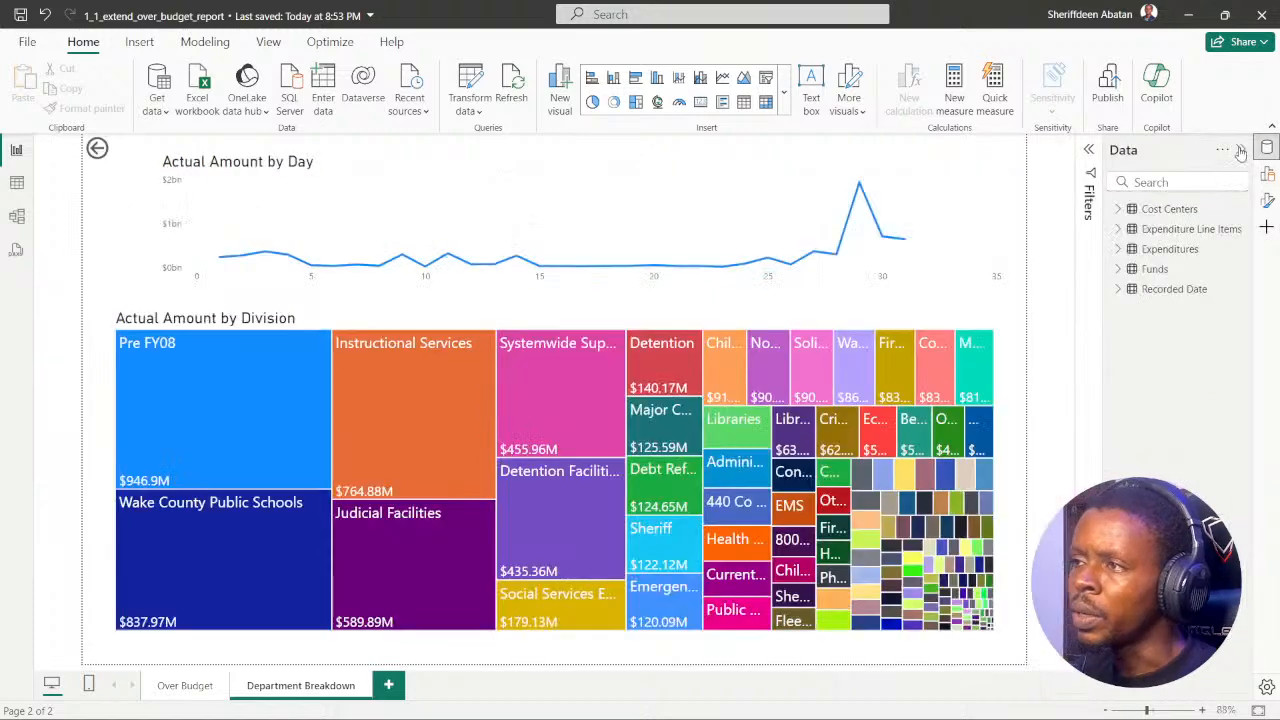
pyautogui.click(1240, 150)
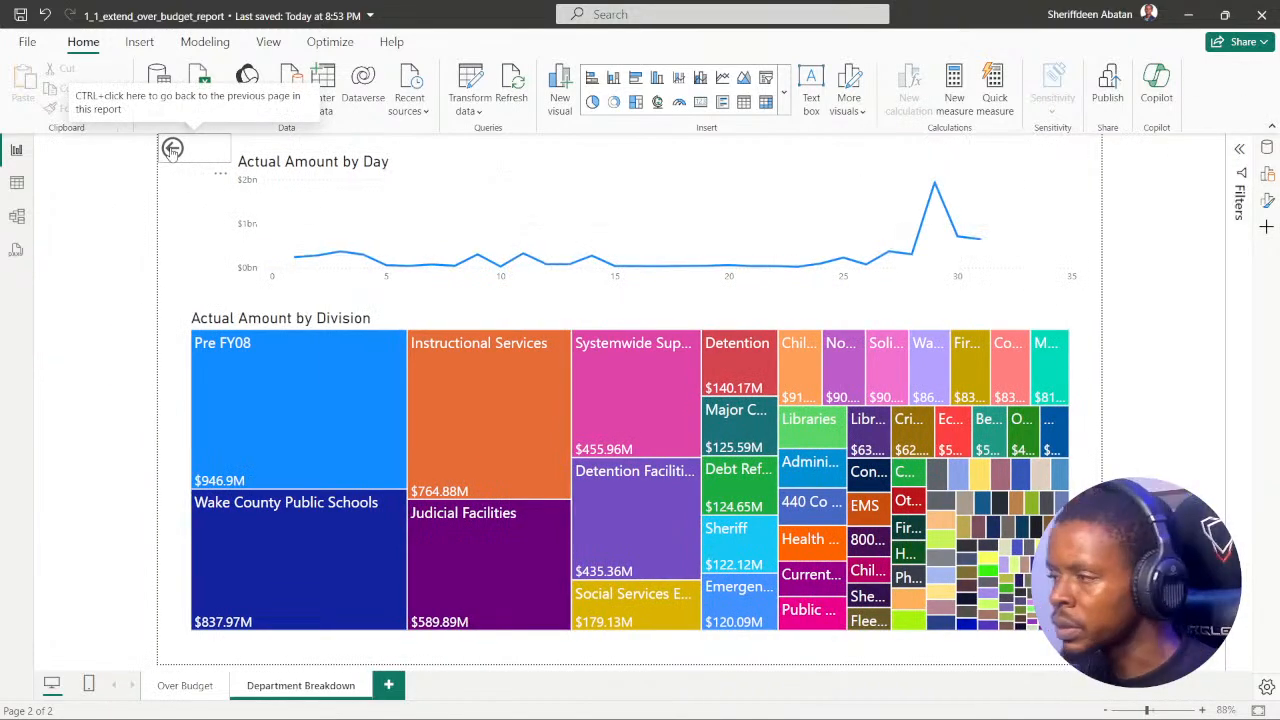
# Step: Switch back to the DataCamp exercise in Chrome to consult the drill-through instruction again
pyautogui.moveTo(640, 715)
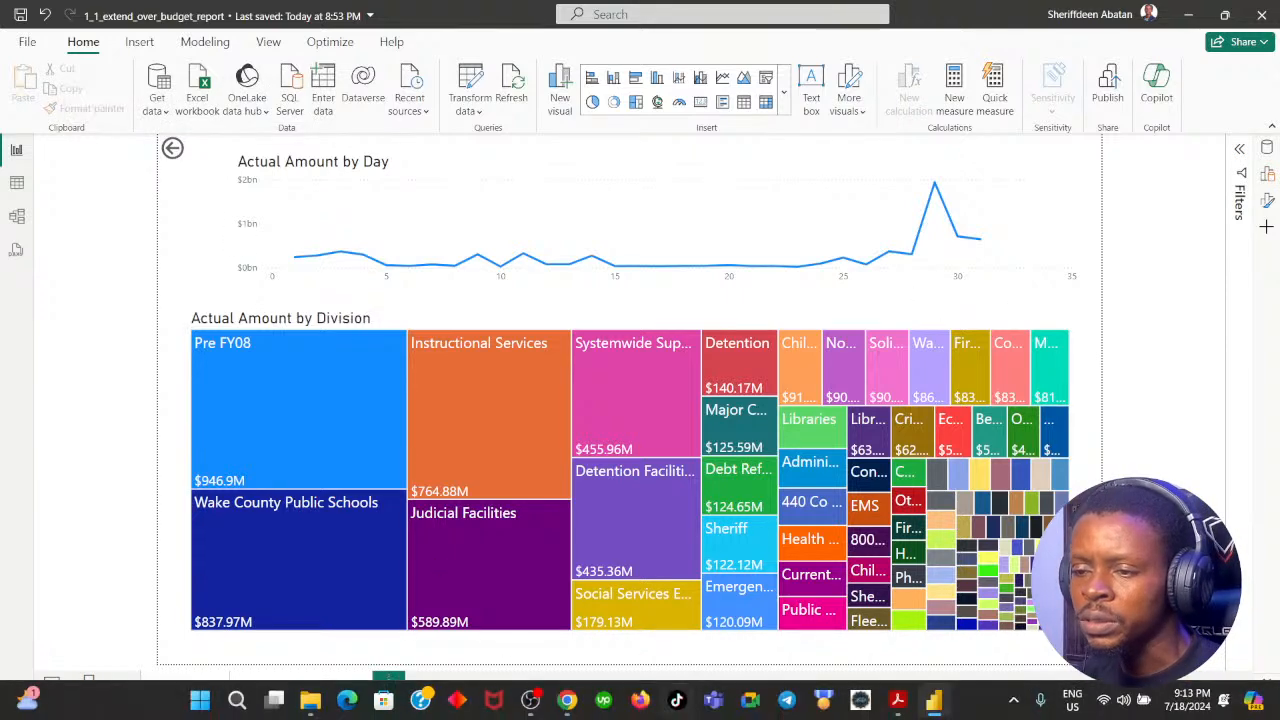
pyautogui.click(575, 610)
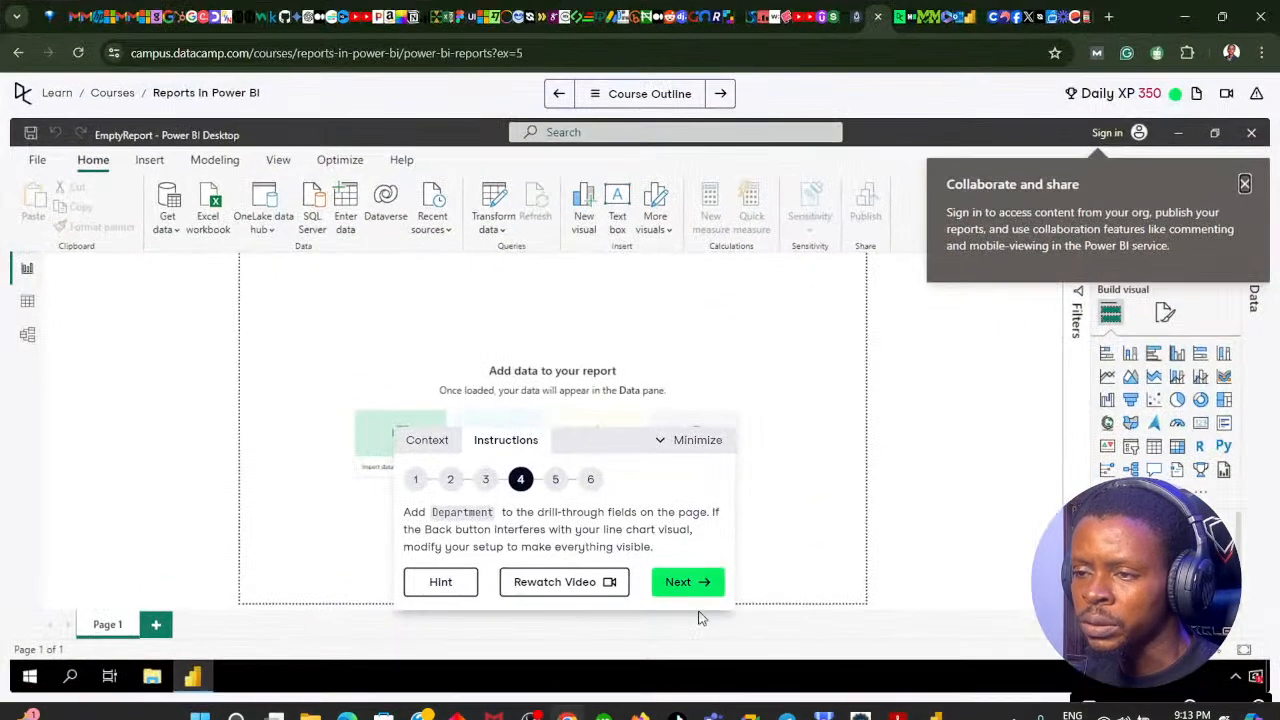
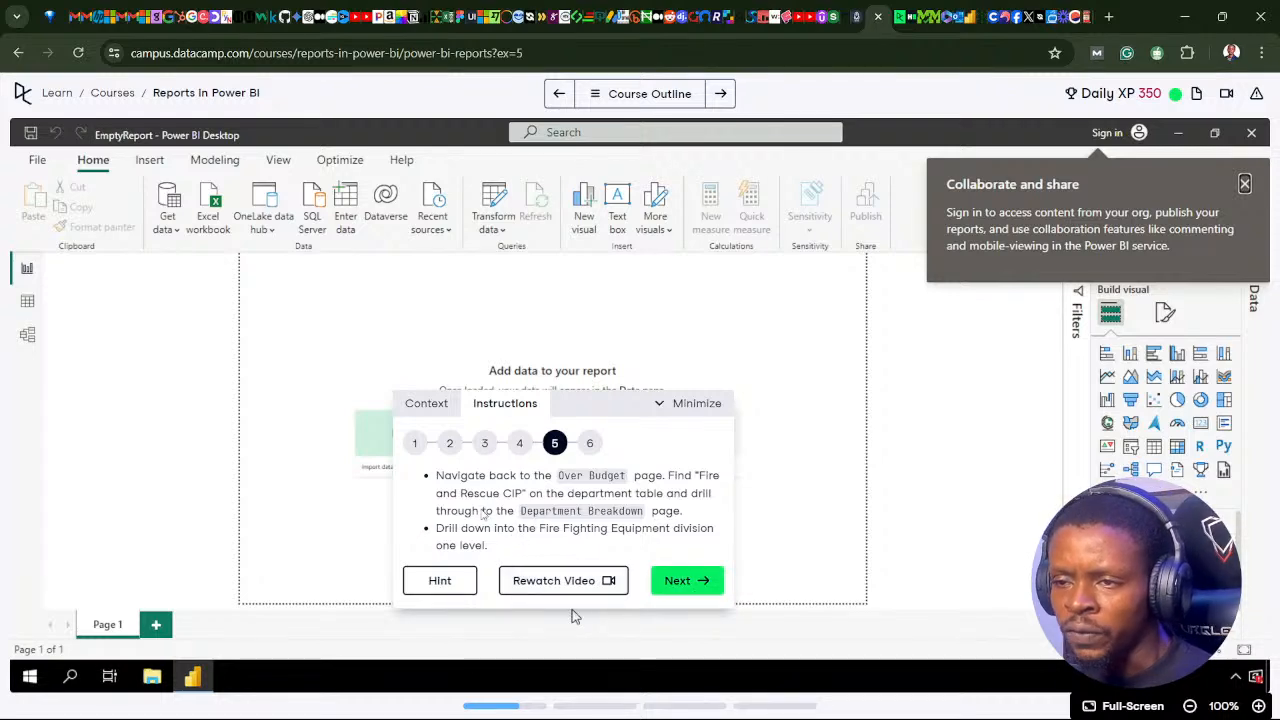
# Step: Return to the Power BI report and follow the Department Breakdown page's Back button to the Over Budget page
pyautogui.click(566, 702)
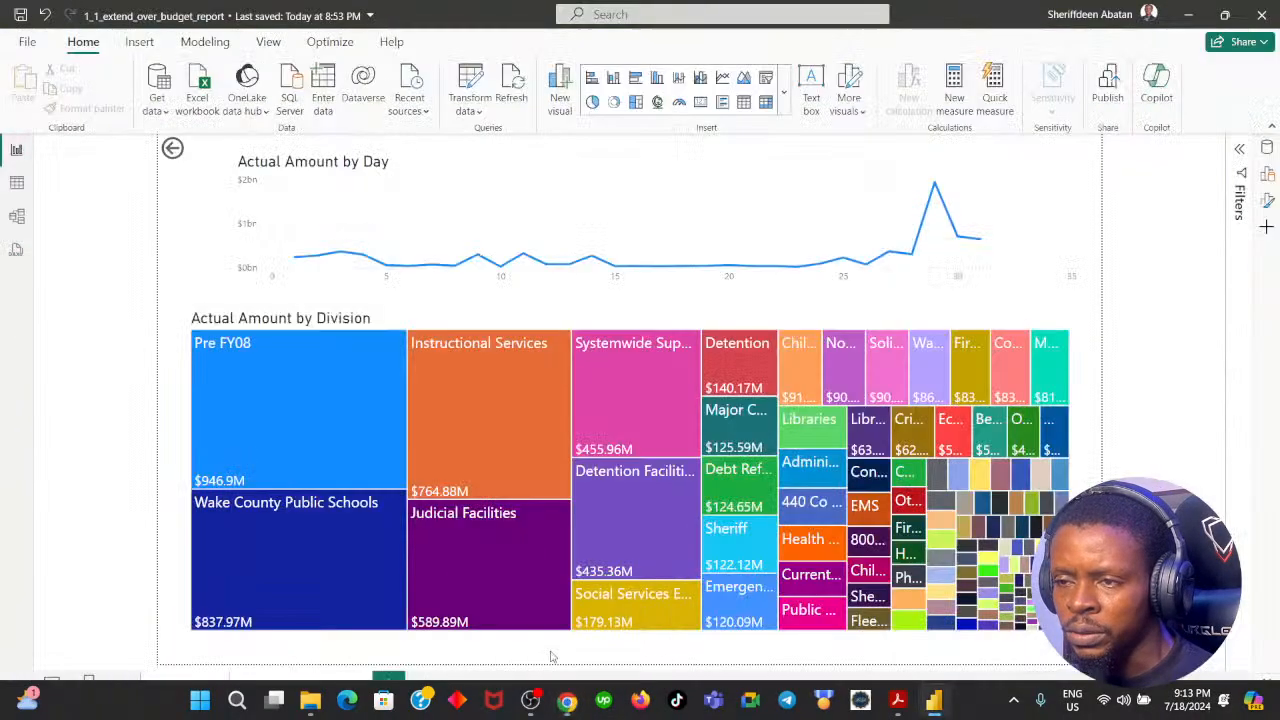
pyautogui.click(172, 149)
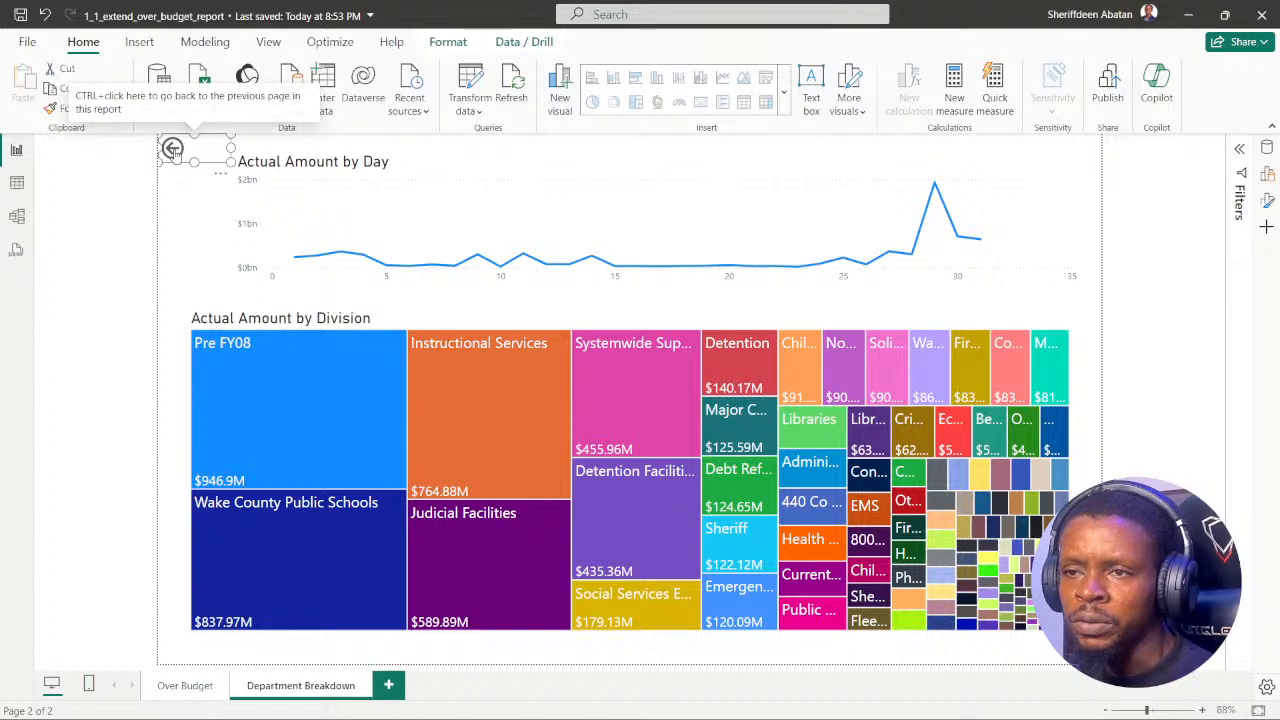
pyautogui.click(185, 196)
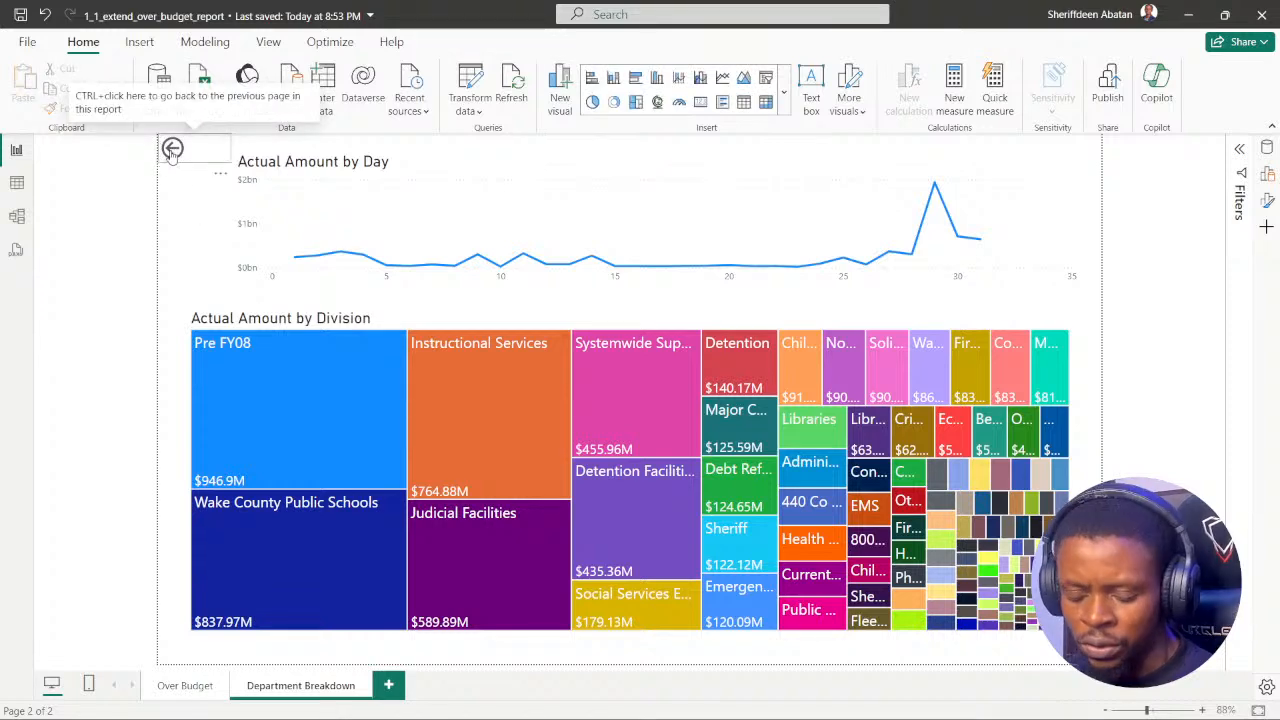
pyautogui.keyDown('ctrl'); pyautogui.click(172, 149); pyautogui.keyUp('ctrl')
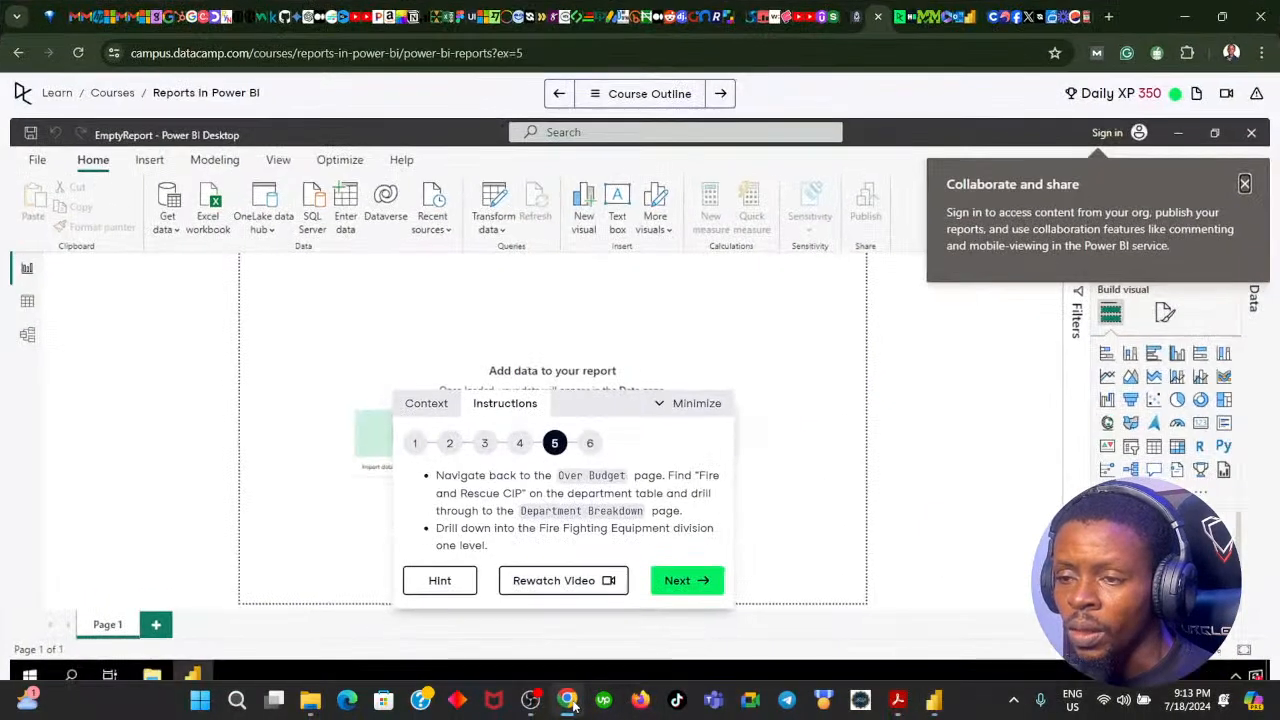
# Step: Reread the drill-through instruction in Chrome, return to Power BI, and find Fire And Rescue CIP in the department table
pyautogui.click(567, 700)
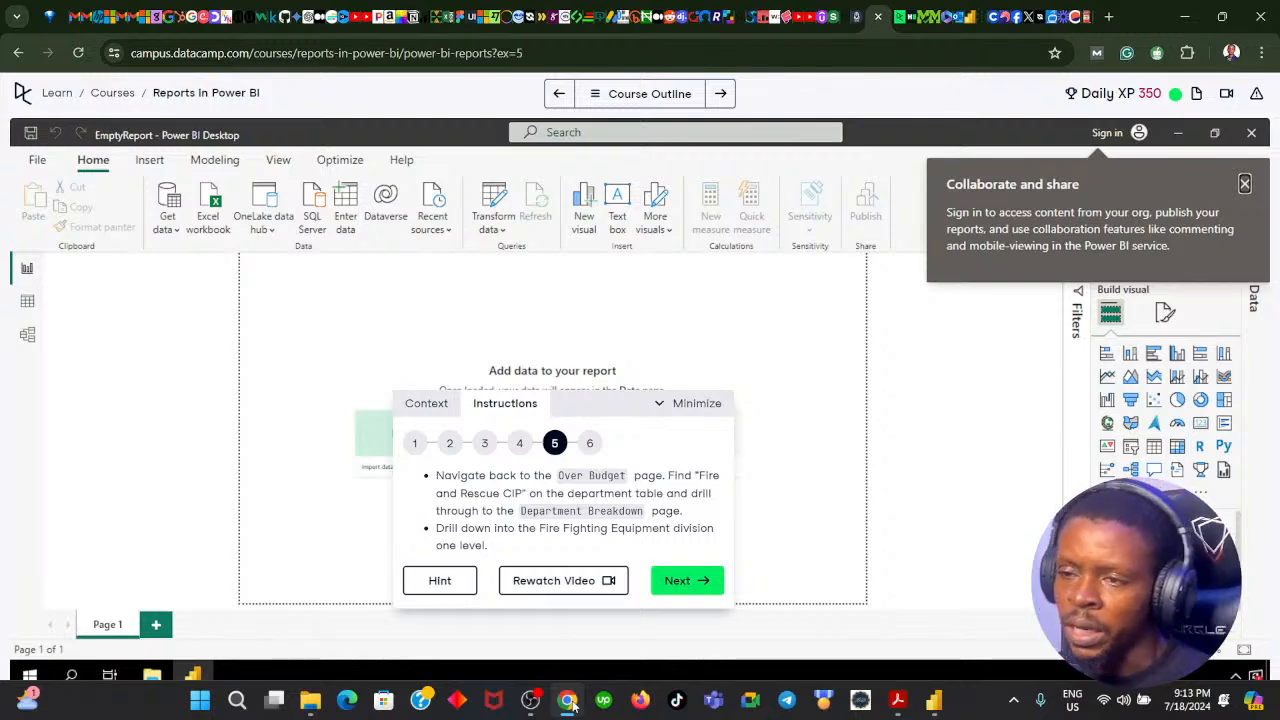
pyautogui.click(567, 700)
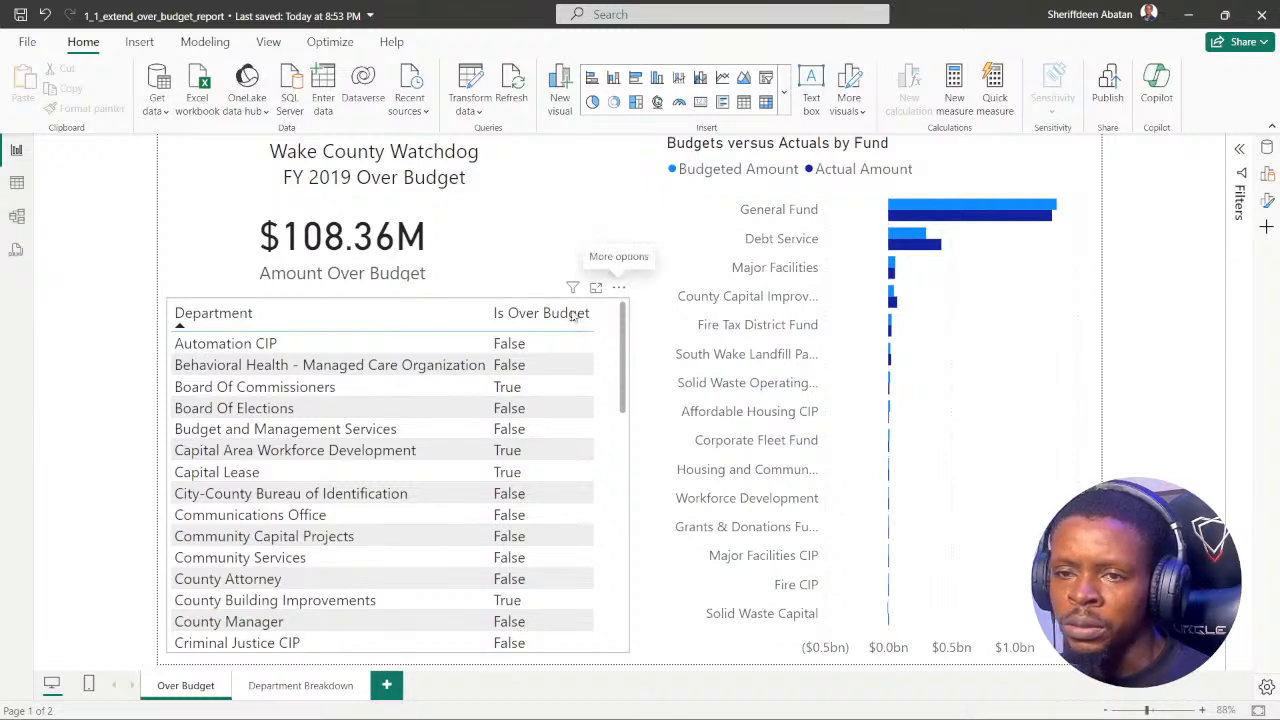
pyautogui.scroll(-3, 258, 420)
pyautogui.scroll(-5, 258, 420)
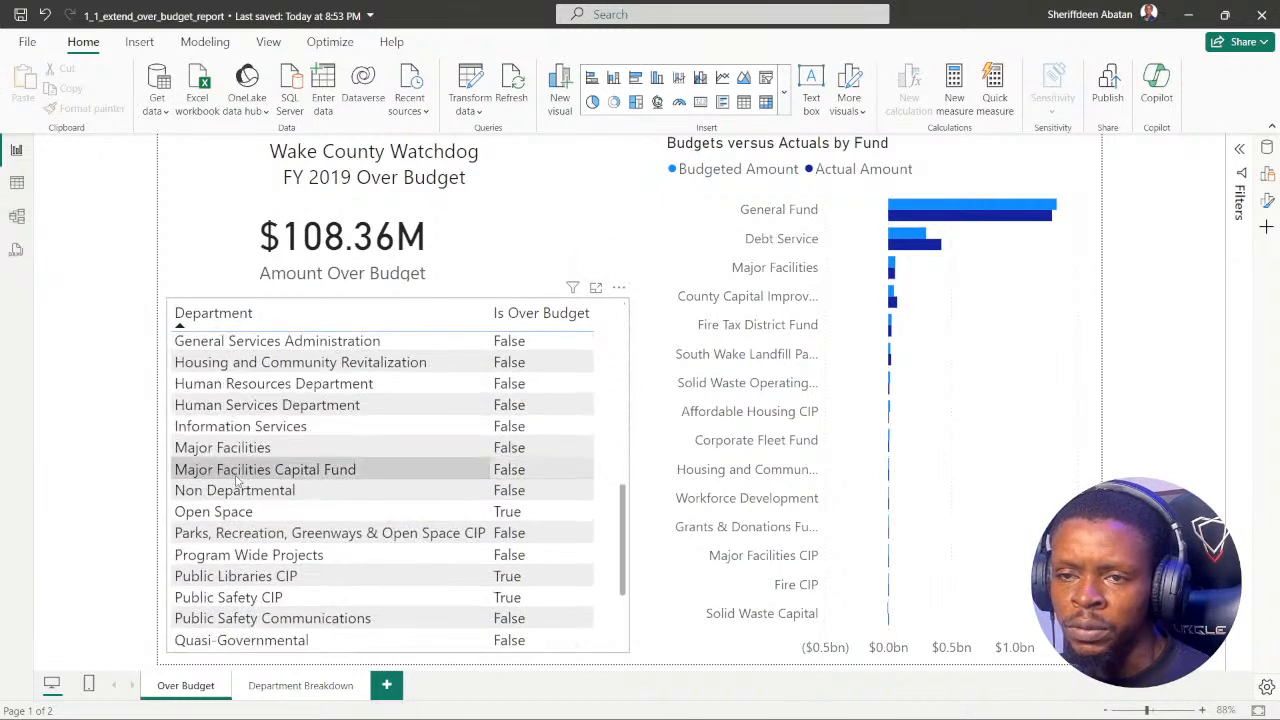
pyautogui.scroll(2, 240, 465)
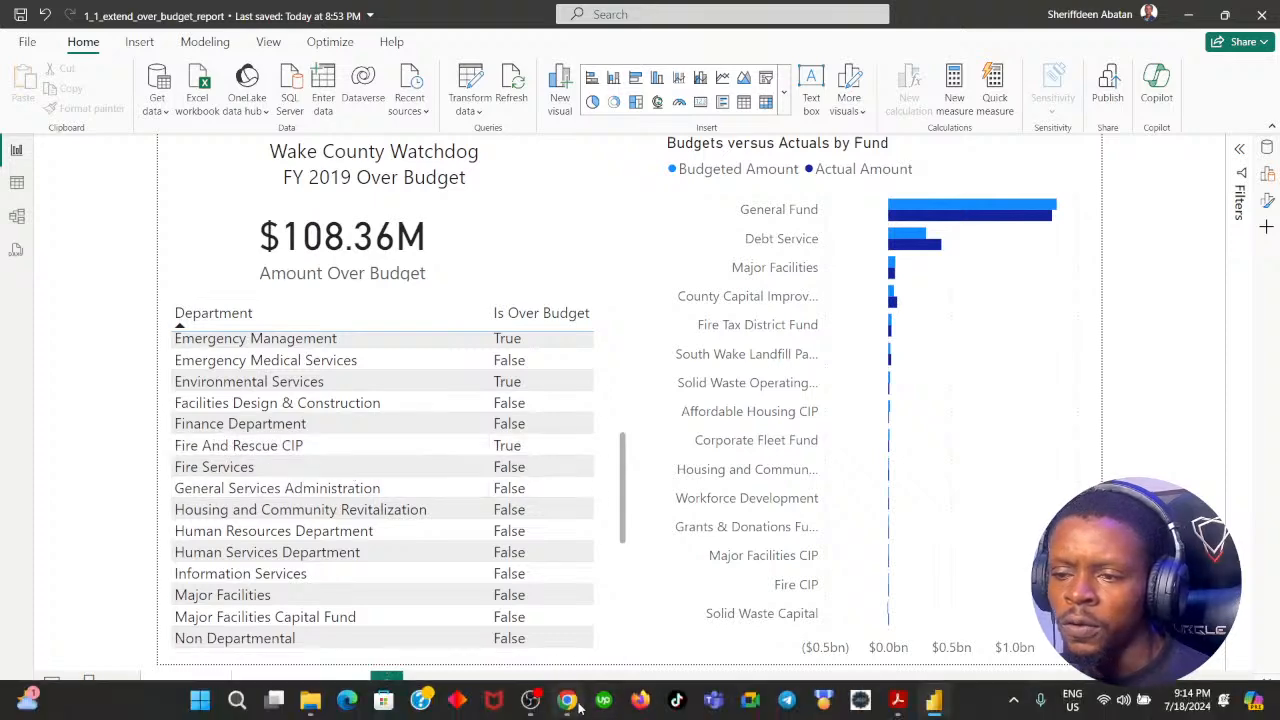
# Step: Recheck the instruction in Chrome, select Fire And Rescue CIP in Power BI's department table, and view the Department Breakdown page
pyautogui.click(567, 702)
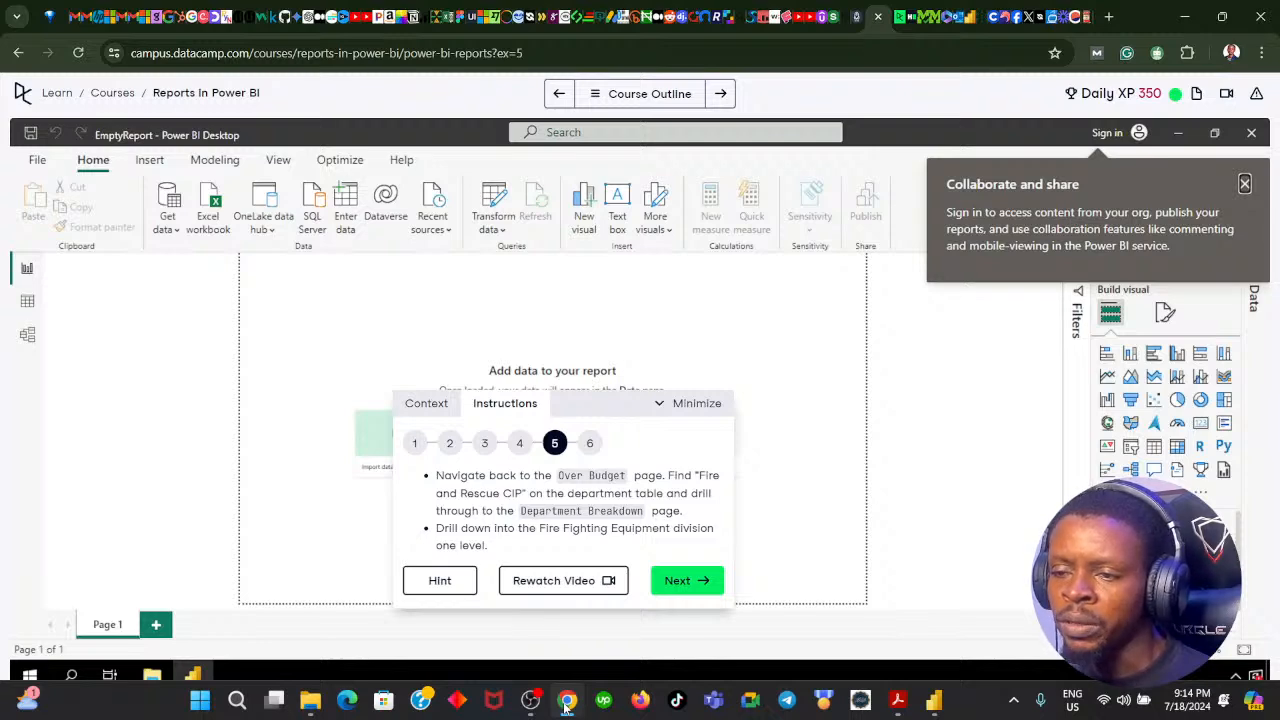
pyautogui.click(567, 702)
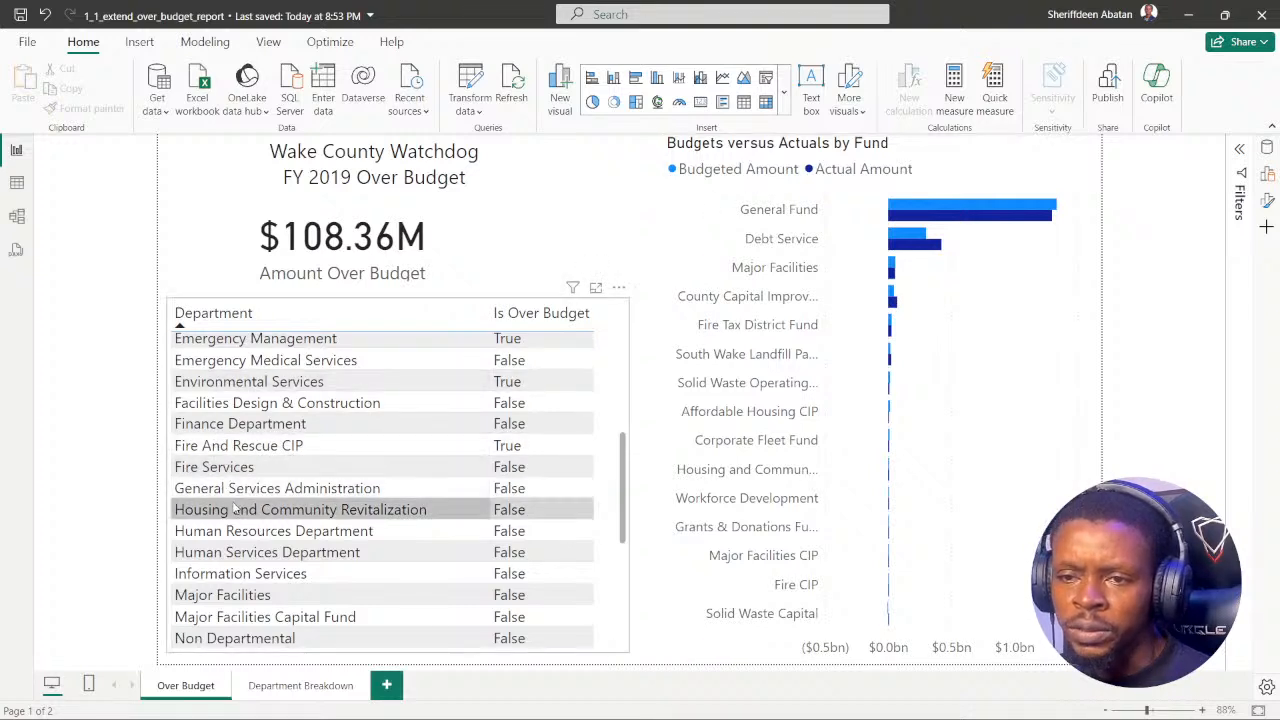
pyautogui.click(229, 454)
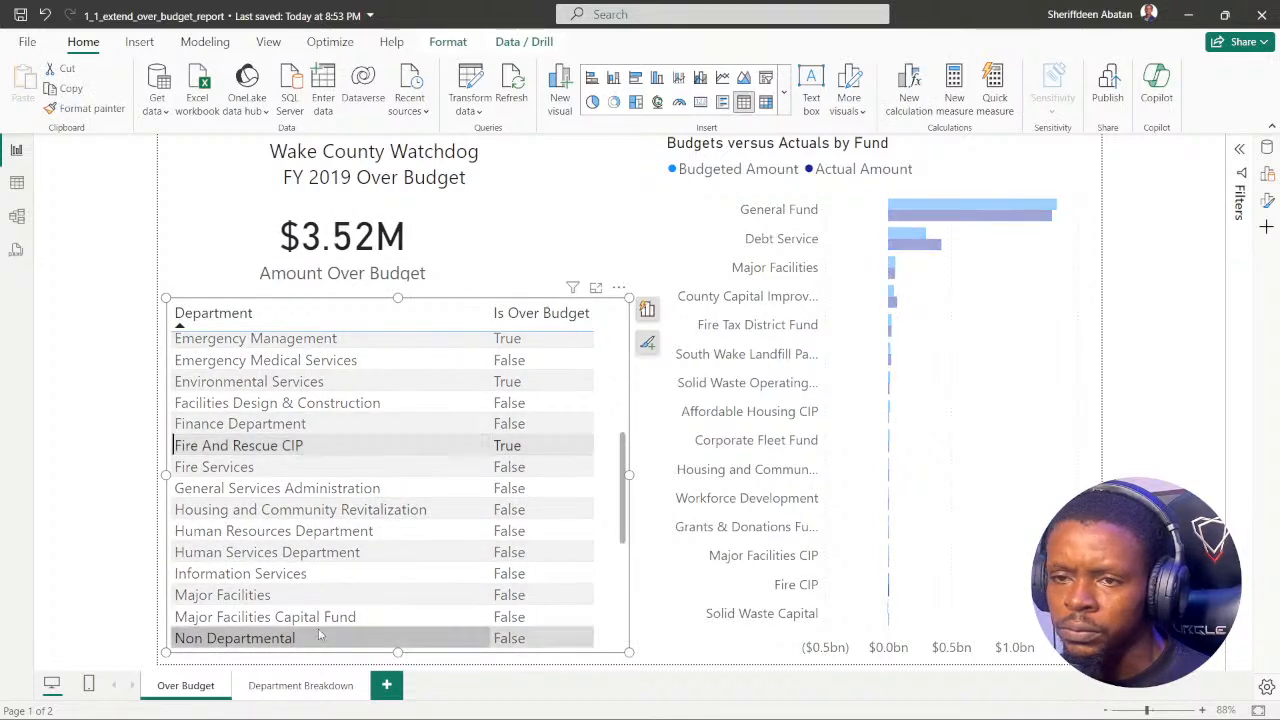
pyautogui.click(300, 686)
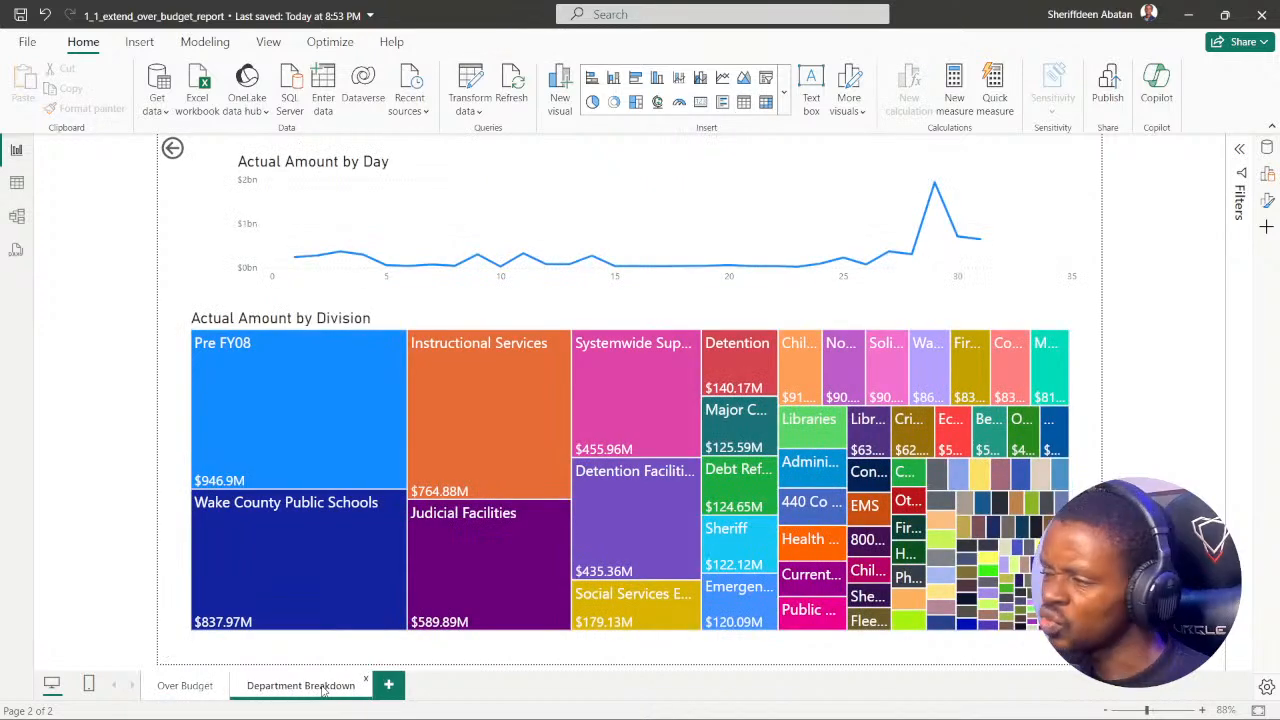
# Step: Select Fire And Rescue CIP on the Over Budget page again and look for a drill-through command for that row
pyautogui.click(211, 690)
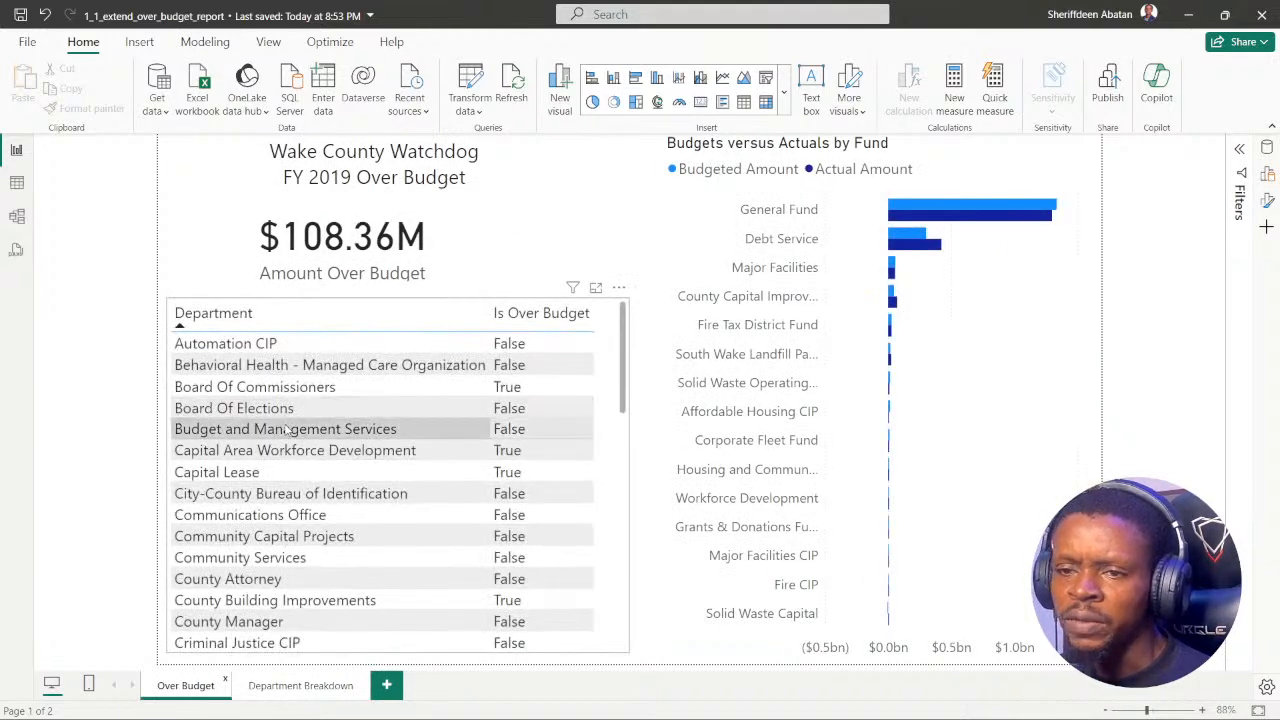
pyautogui.scroll(-3, 284, 428)
pyautogui.scroll(-3, 284, 428)
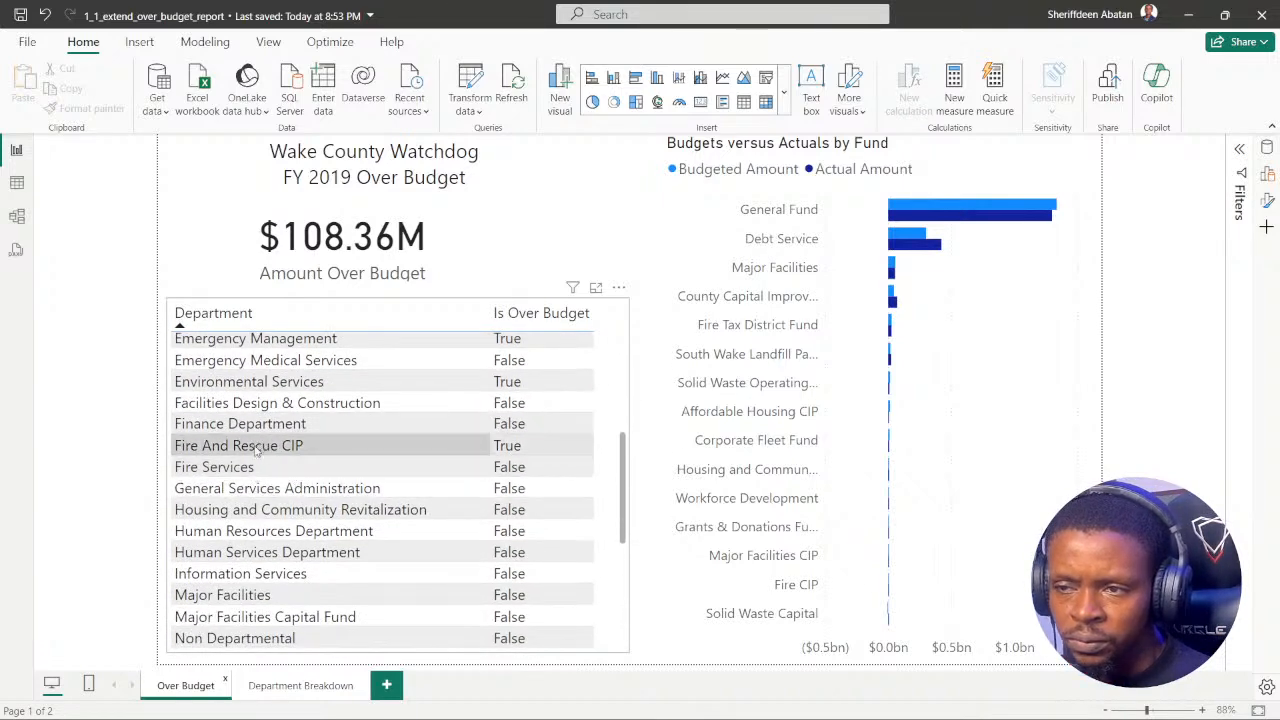
pyautogui.click(256, 451)
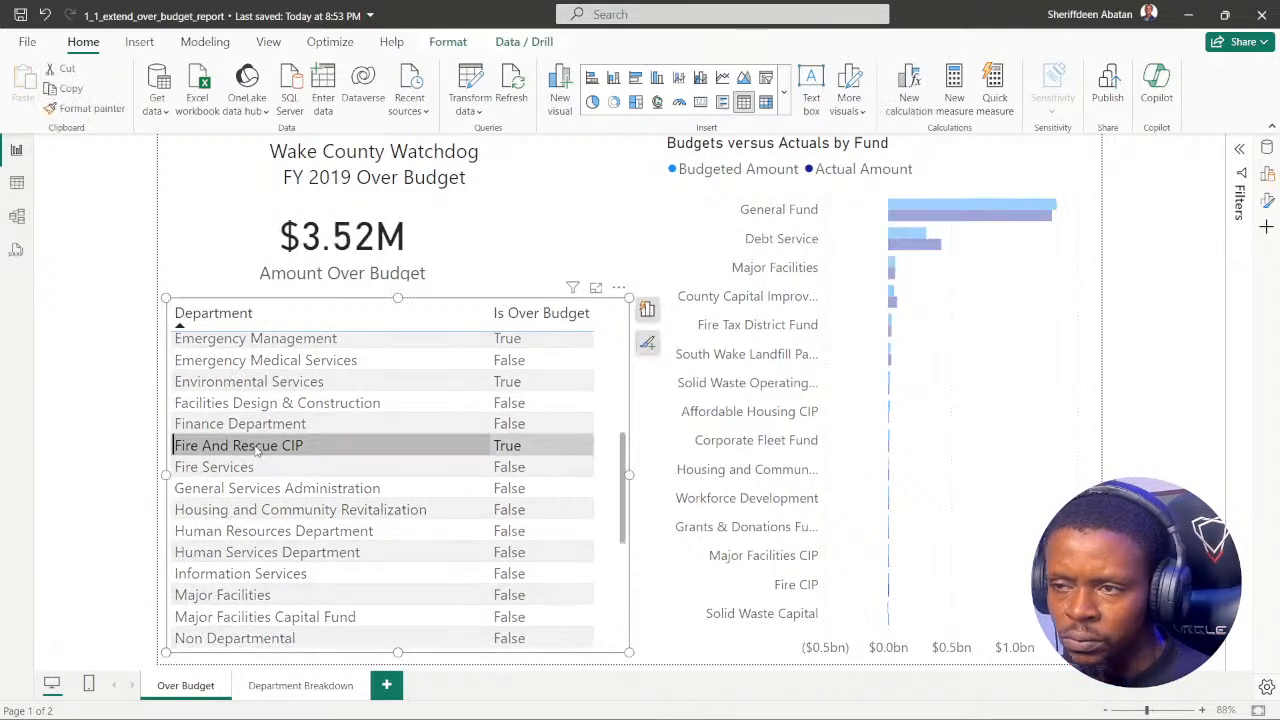
pyautogui.rightClick(256, 451)
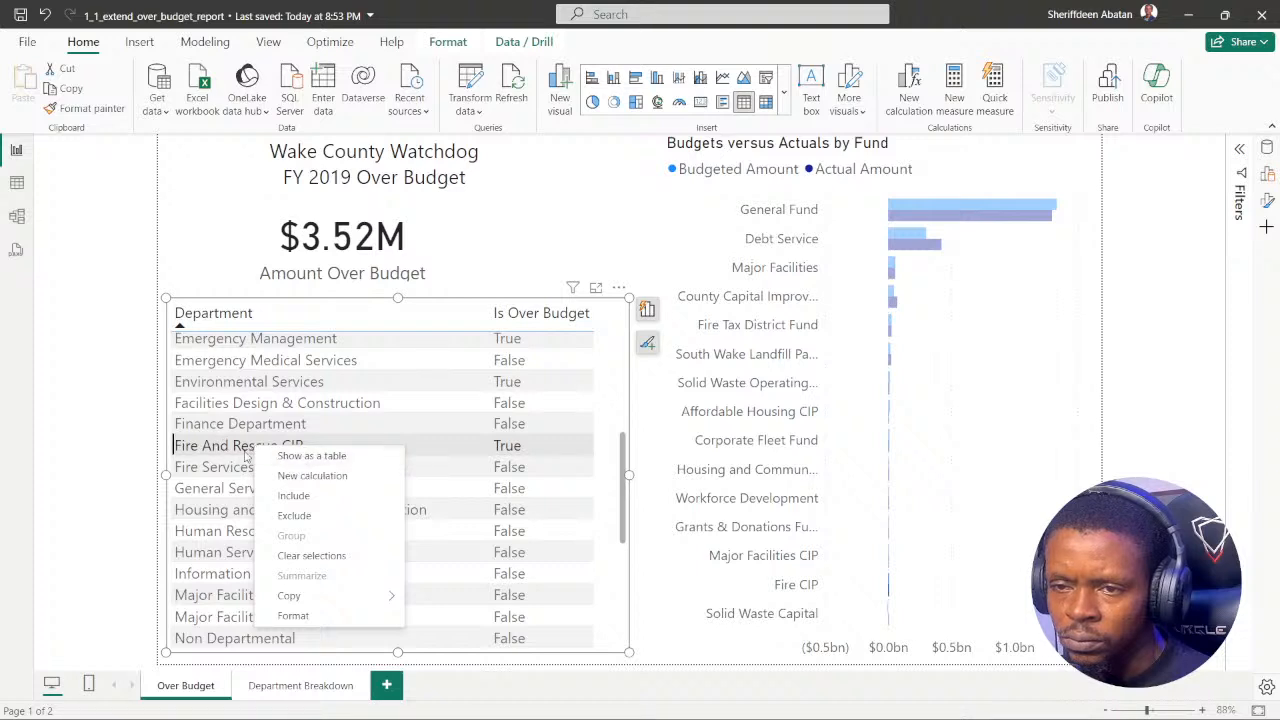
# Step: Toggle the Fire And Rescue CIP row selection, check the Department Breakdown page, and return to the Over Budget page
pyautogui.click(237, 452)
pyautogui.click(237, 452)
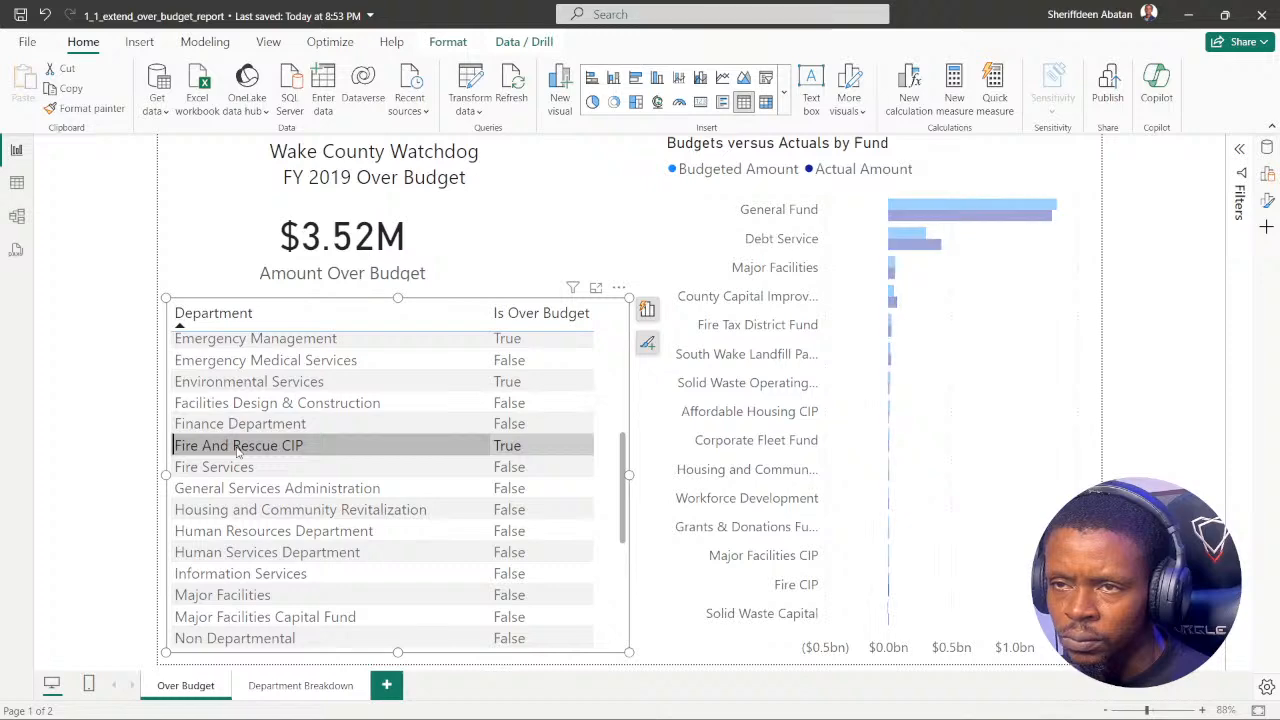
pyautogui.click(237, 452)
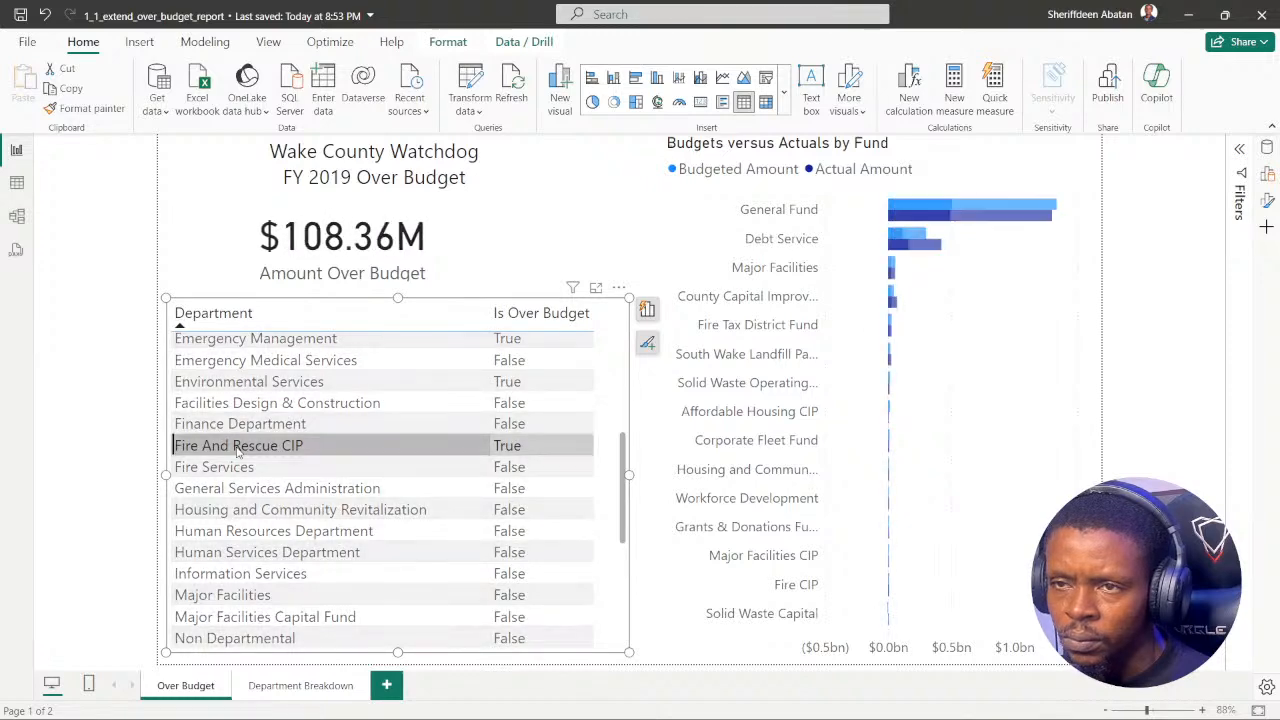
pyautogui.click(237, 452)
pyautogui.click(300, 686)
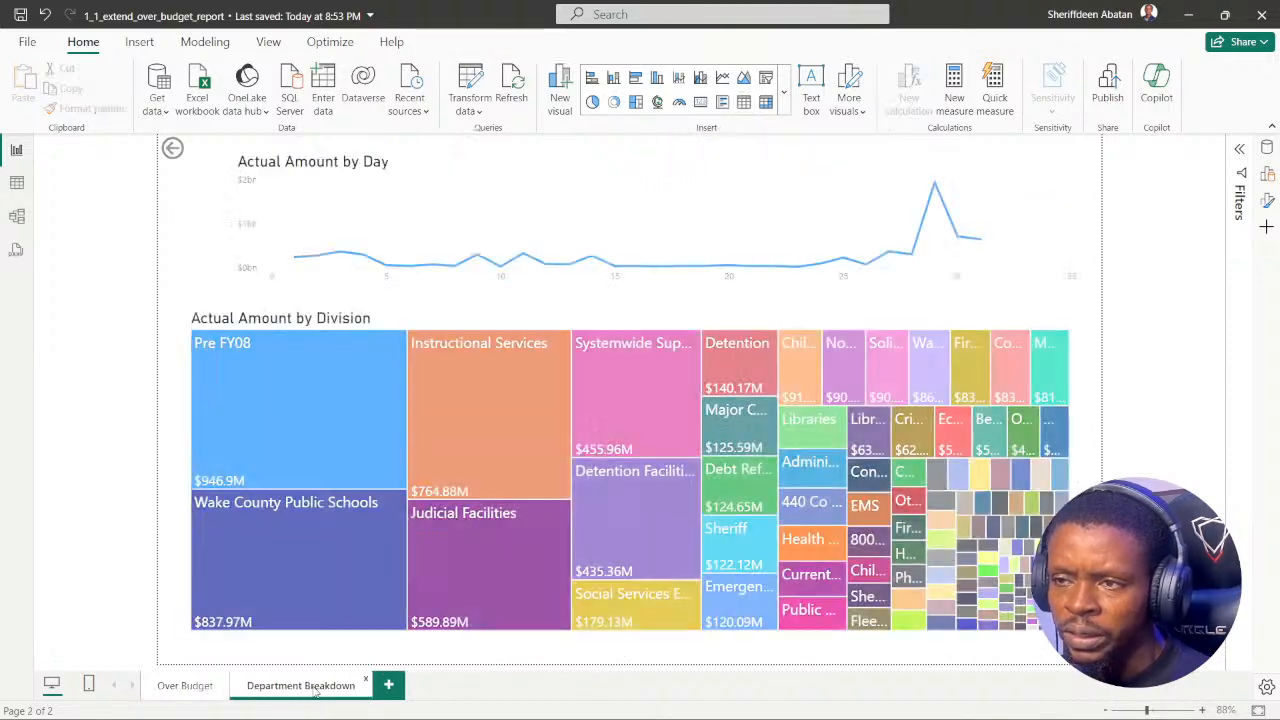
pyautogui.click(193, 686)
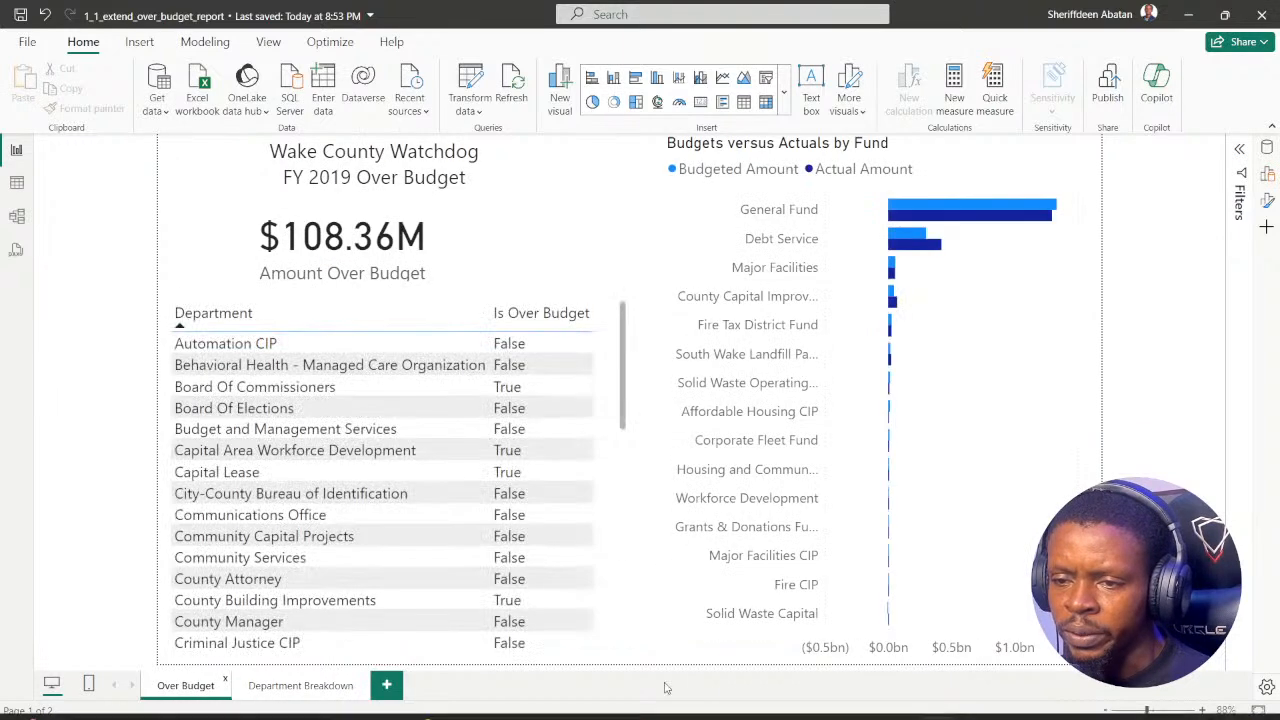
# Step: Switch to the DataCamp exercise in Chrome and open the hint for instruction 4 on drill-through fields
pyautogui.click(566, 700)
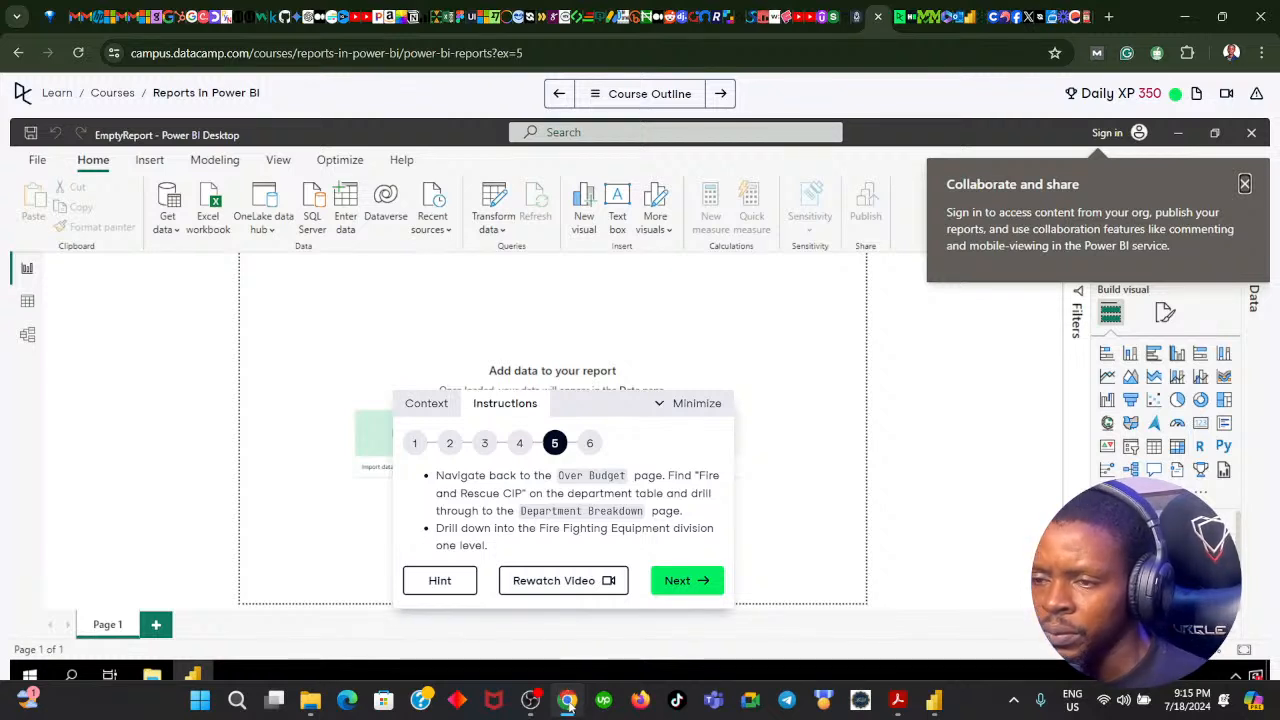
pyautogui.click(521, 444)
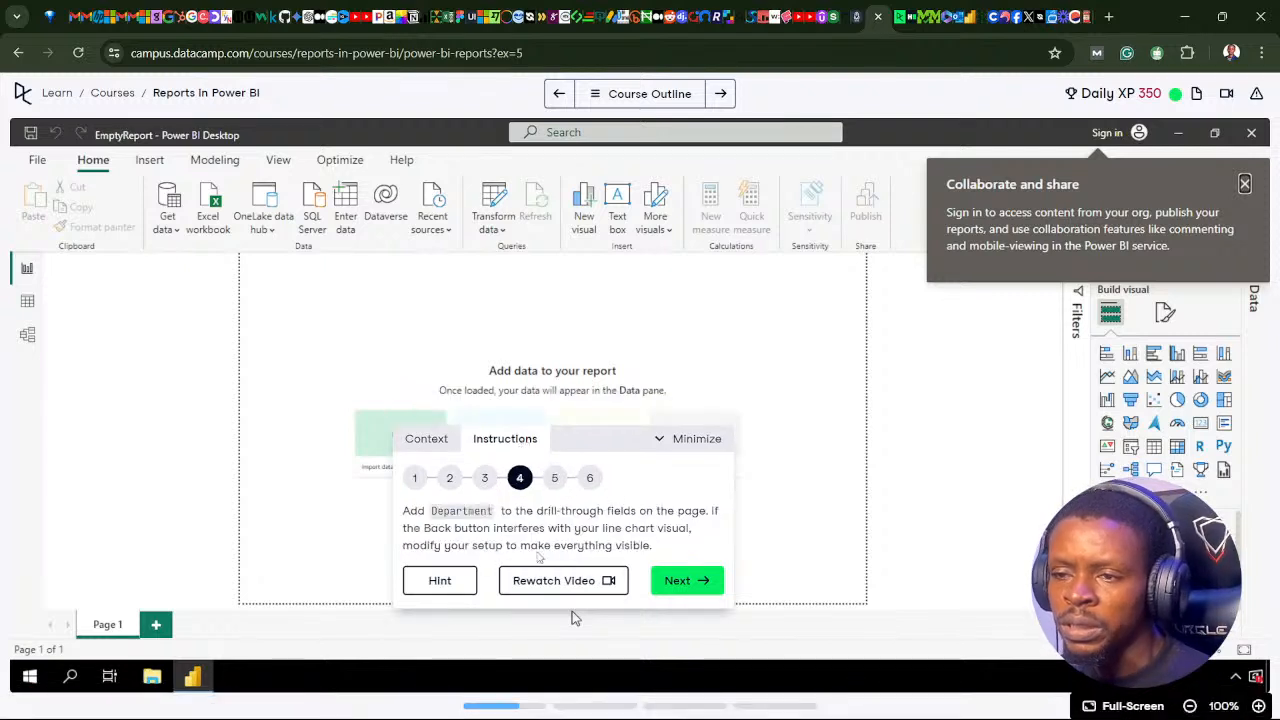
pyautogui.click(440, 580)
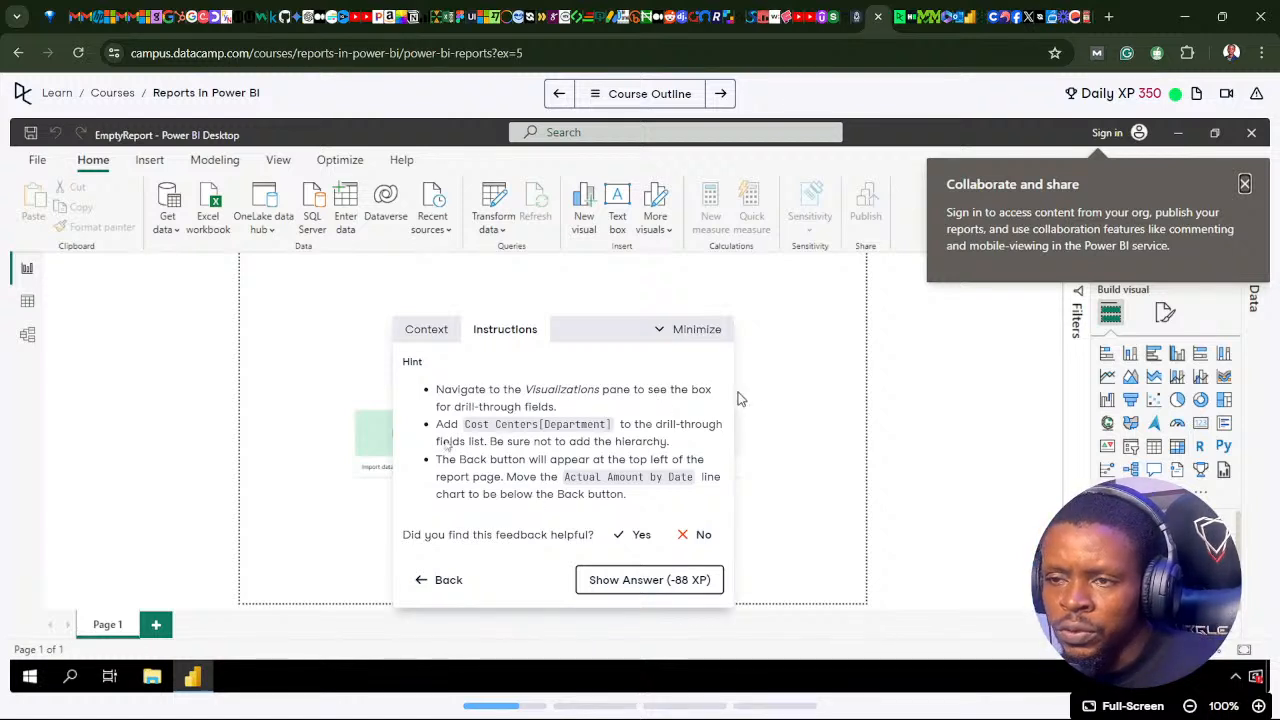
# Step: Return to Power BI's Department Breakdown page and check the Format and Build panes and the Build pane's options for drill-through fields
pyautogui.click(565, 705)
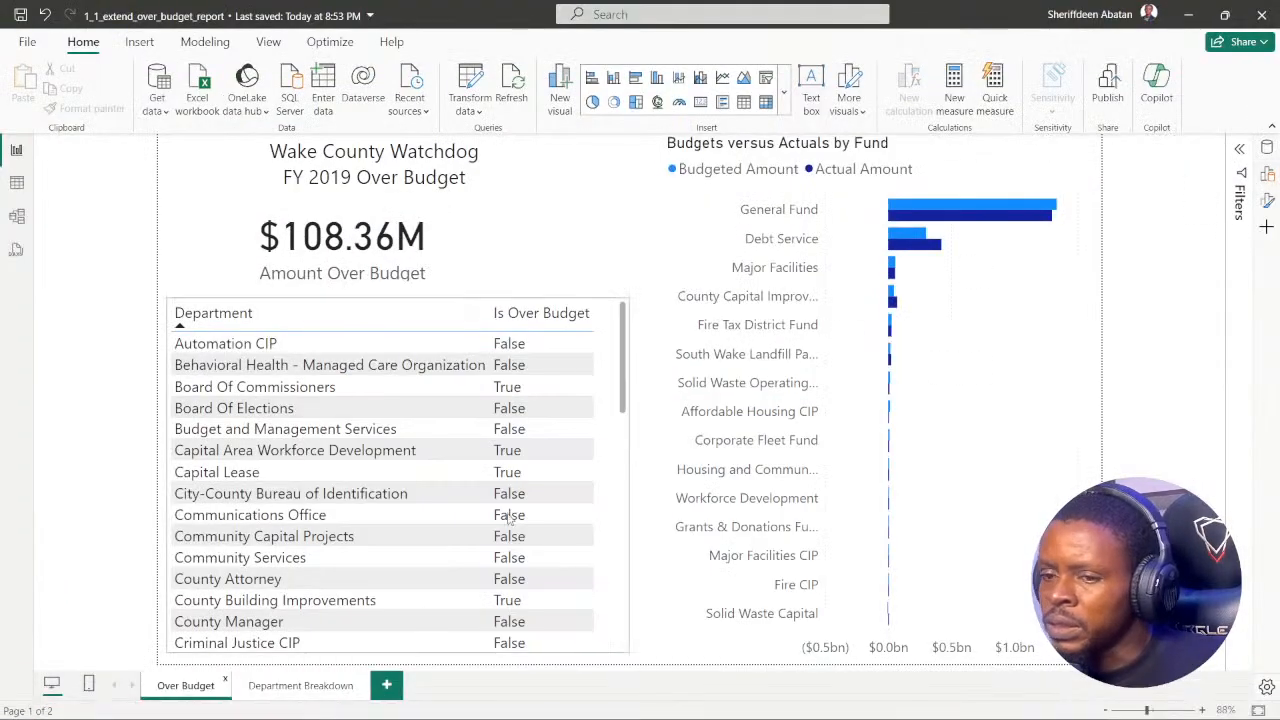
pyautogui.click(334, 687)
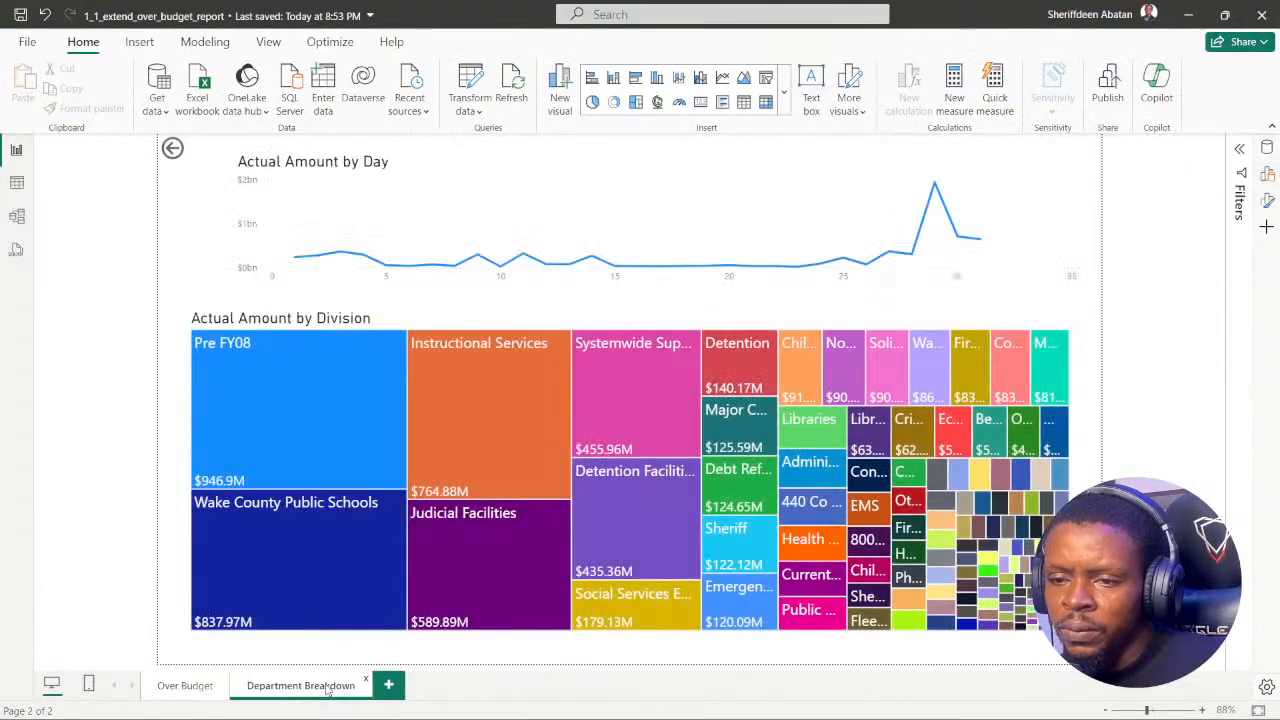
pyautogui.click(1267, 201)
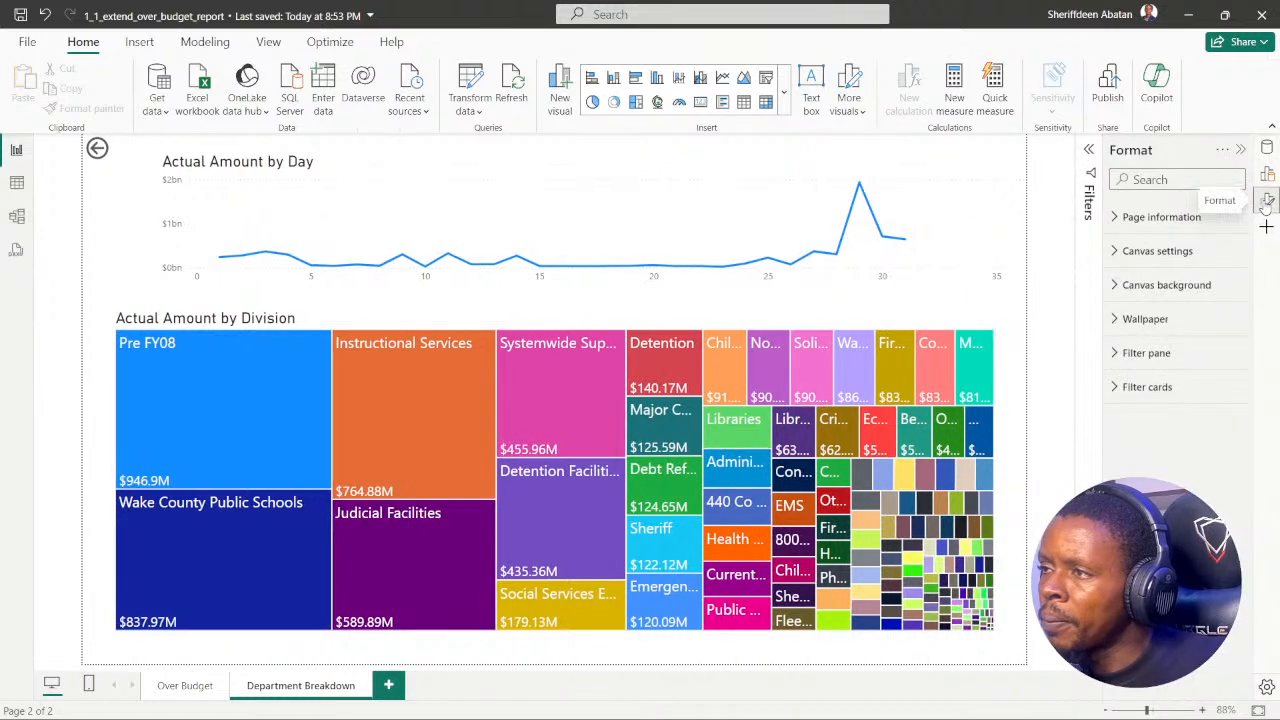
pyautogui.click(1267, 175)
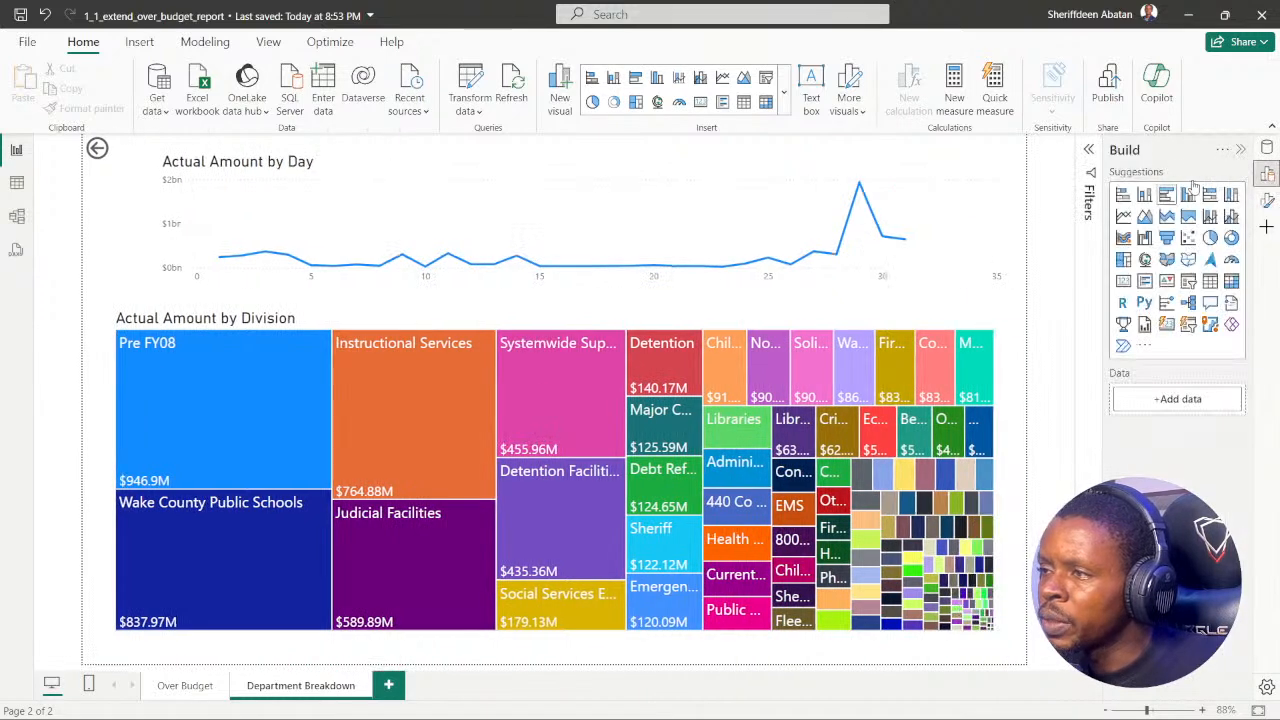
pyautogui.click(1222, 151)
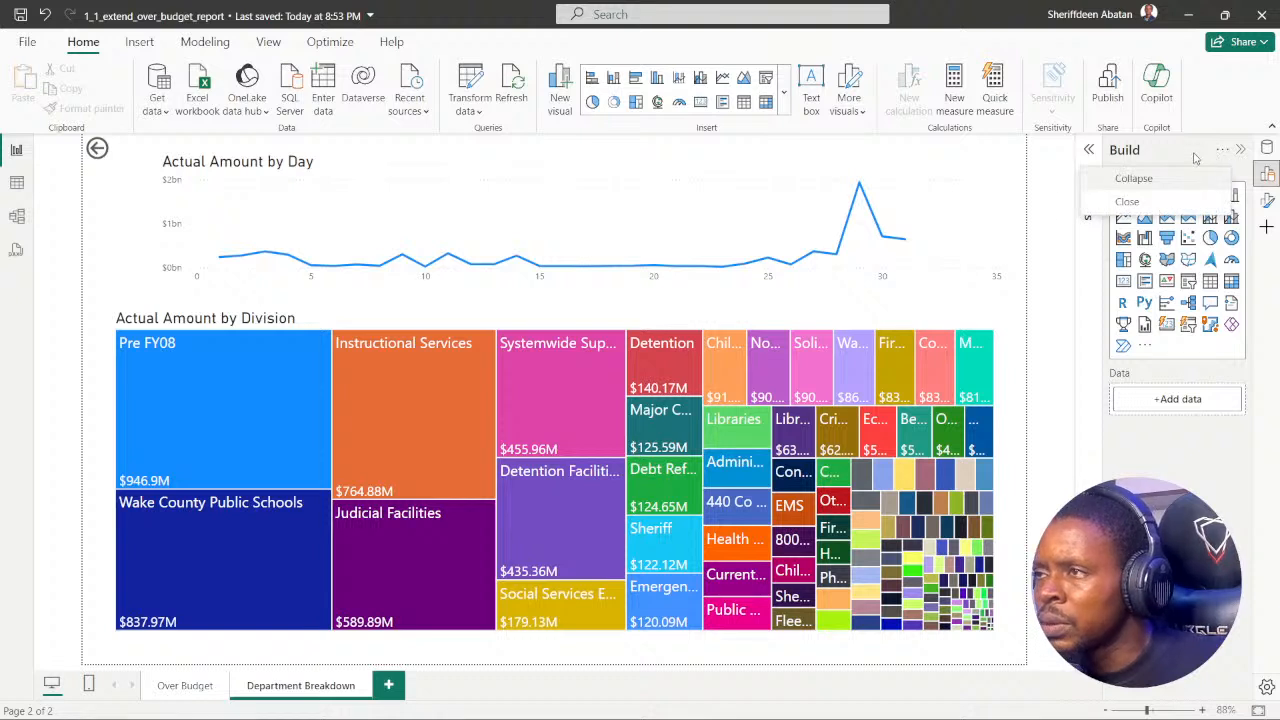
pyautogui.click(1222, 150)
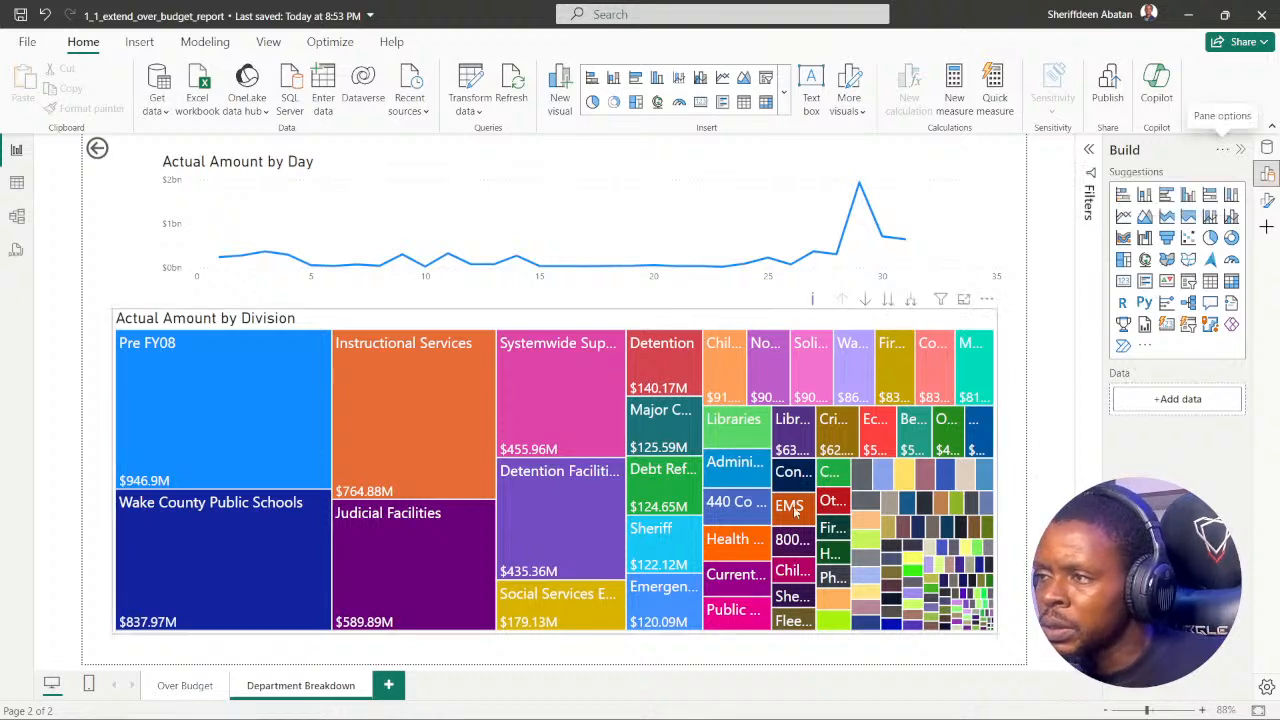
# Step: Recheck the hint in Chrome, return to Power BI, and search its commands for "drill through"
pyautogui.click(568, 700)
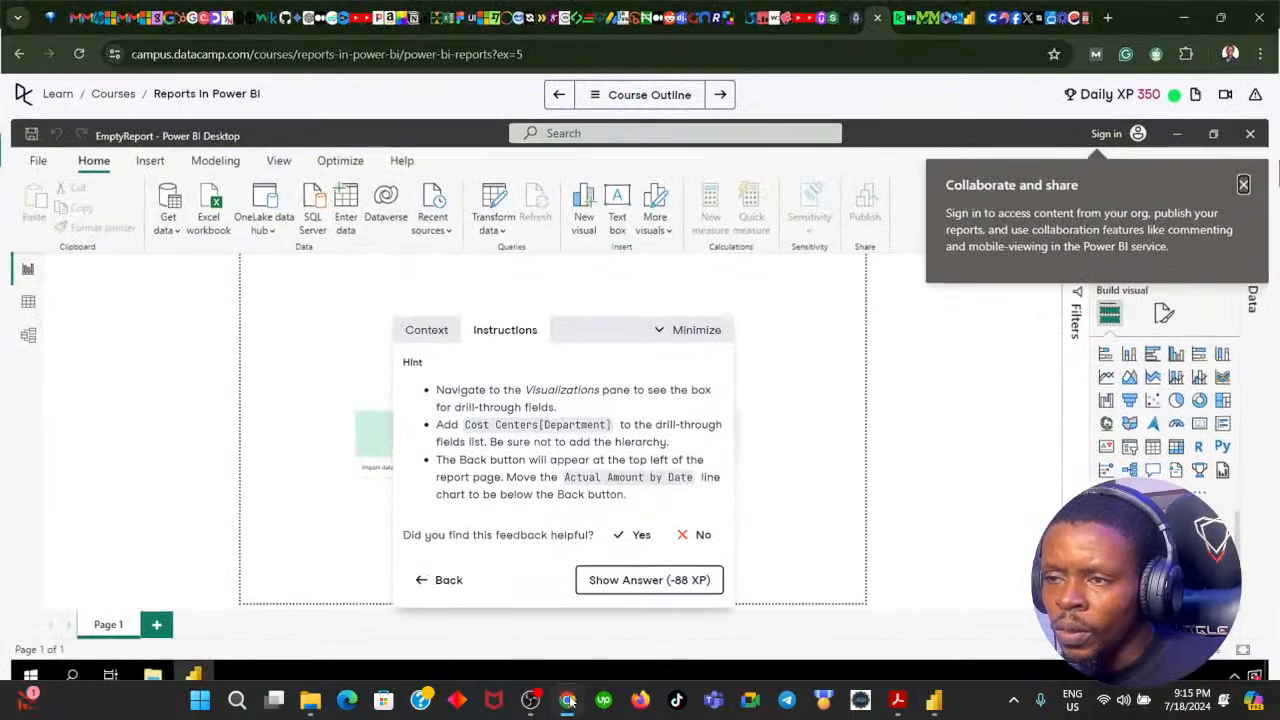
pyautogui.click(568, 700)
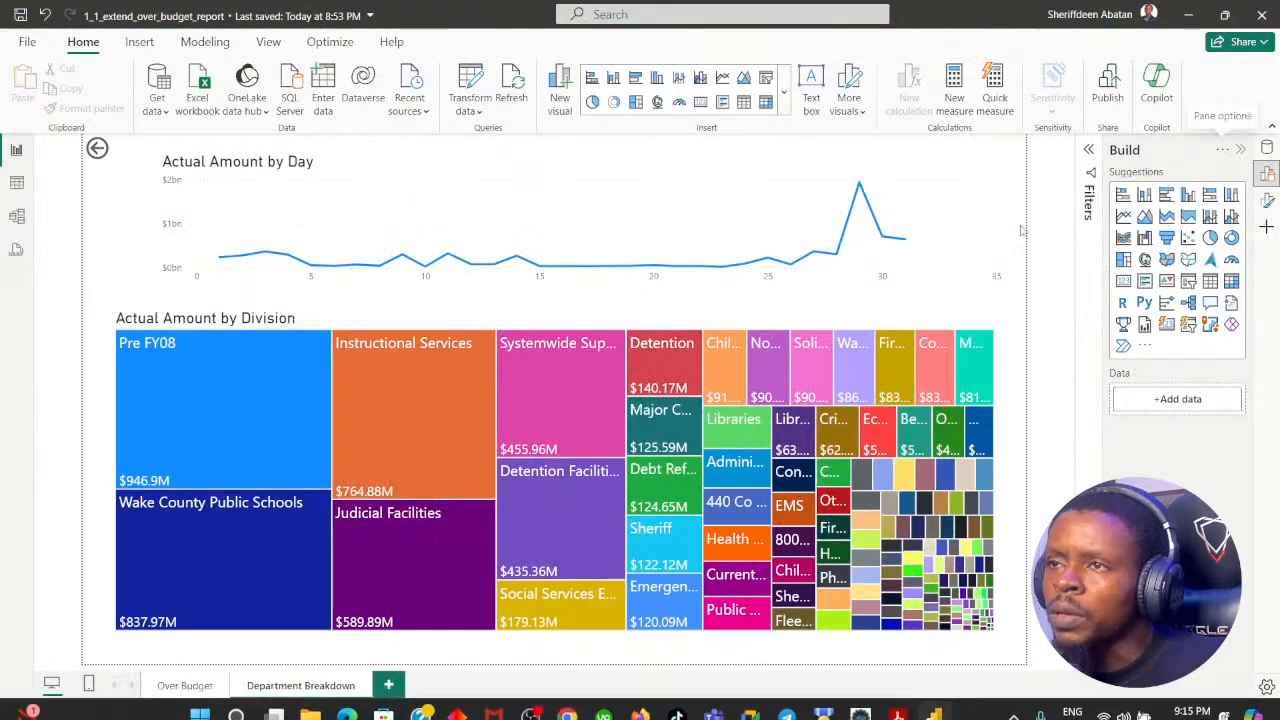
pyautogui.click(628, 14)
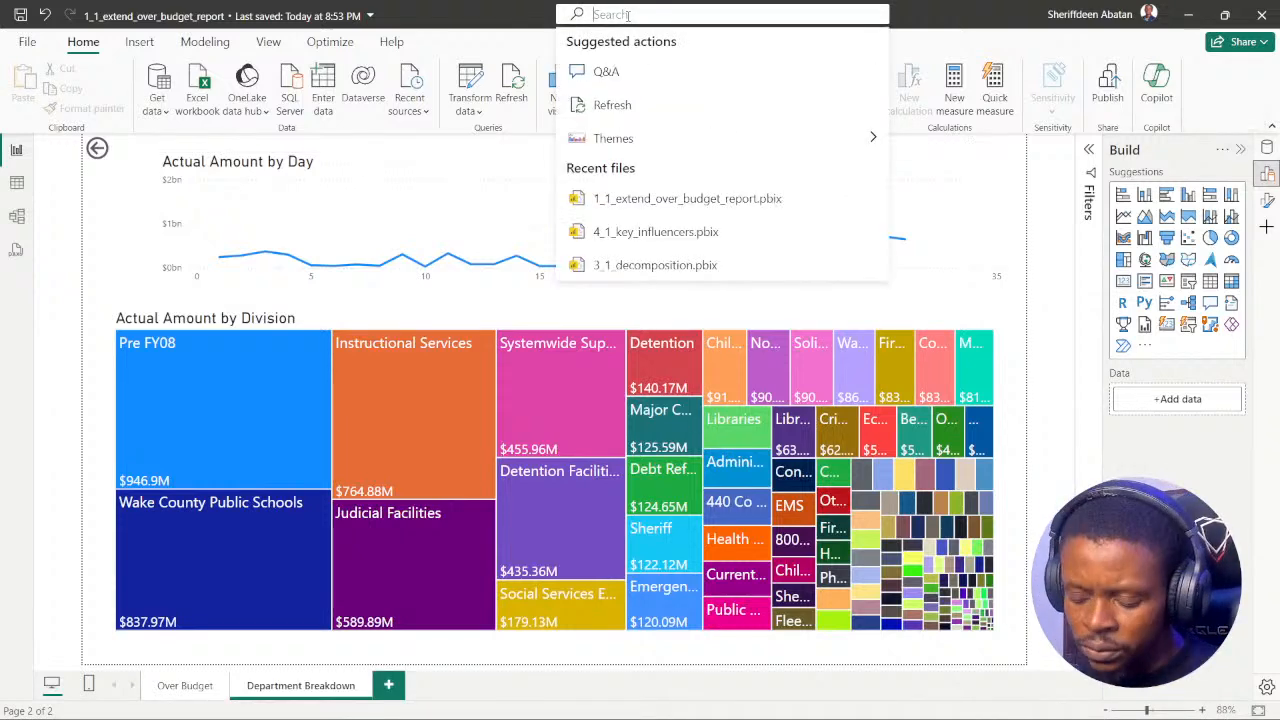
pyautogui.write('drill')
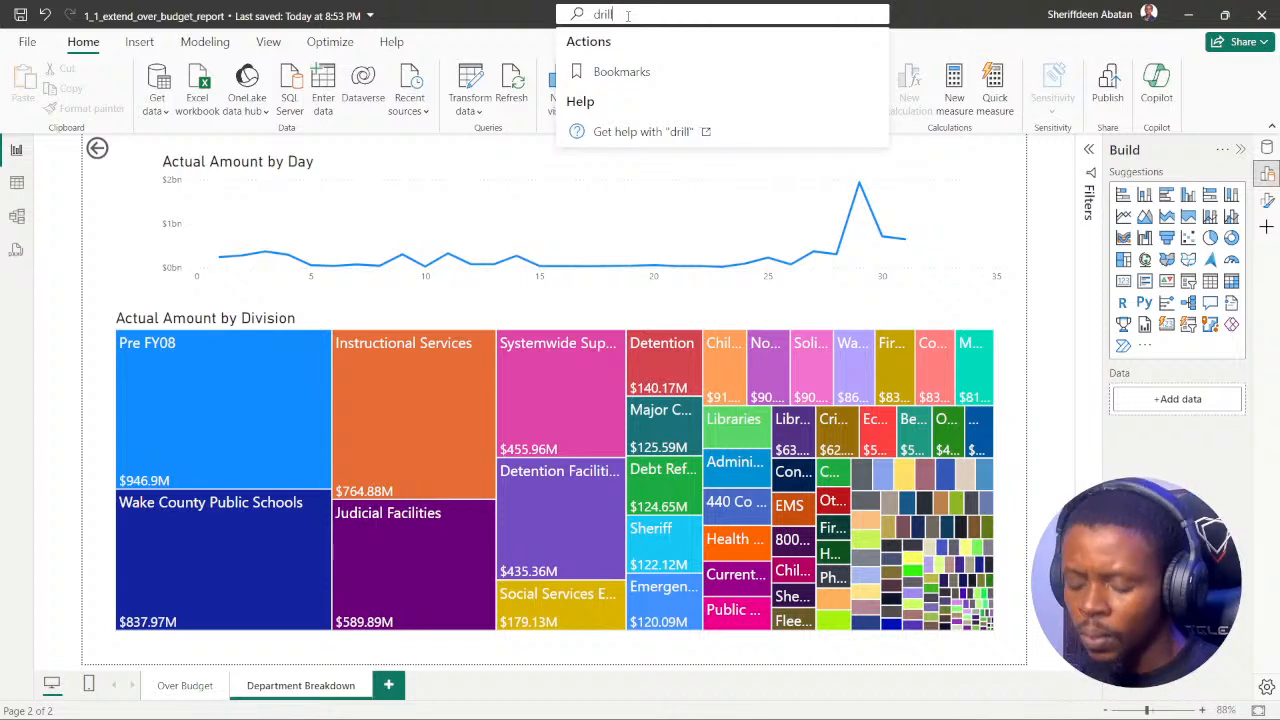
pyautogui.write(' through')
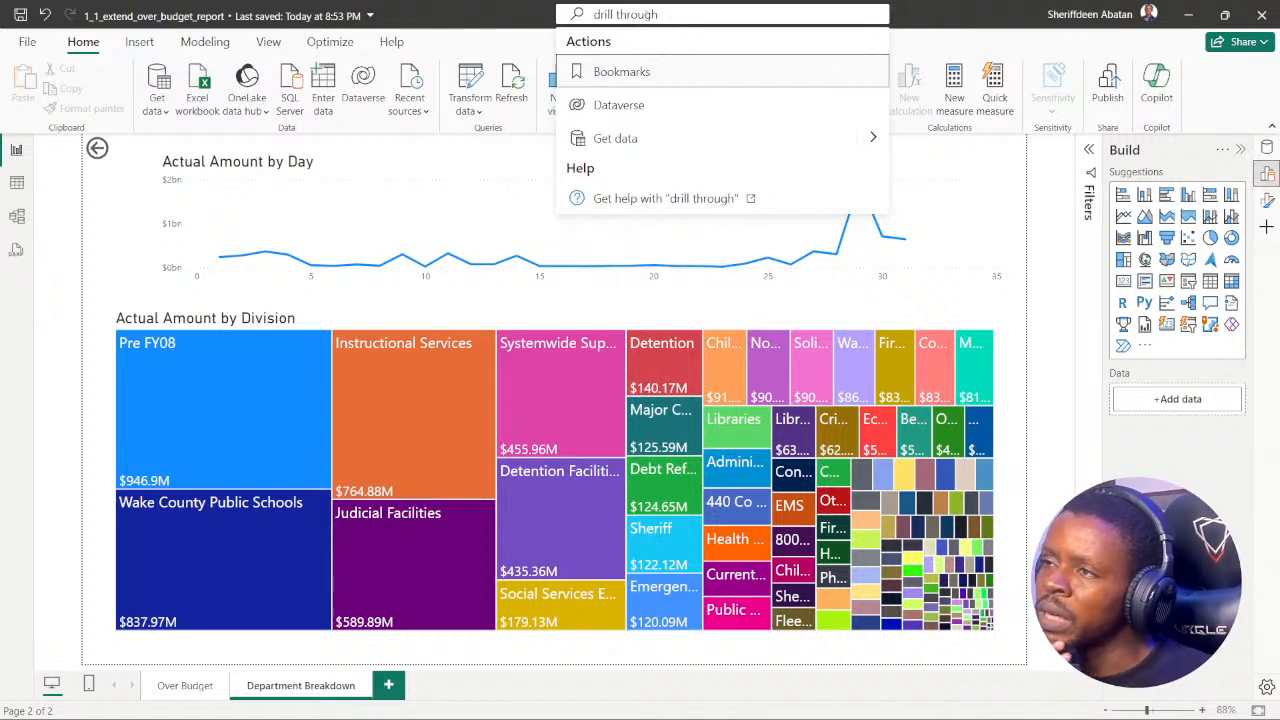
pyautogui.press('Escape')
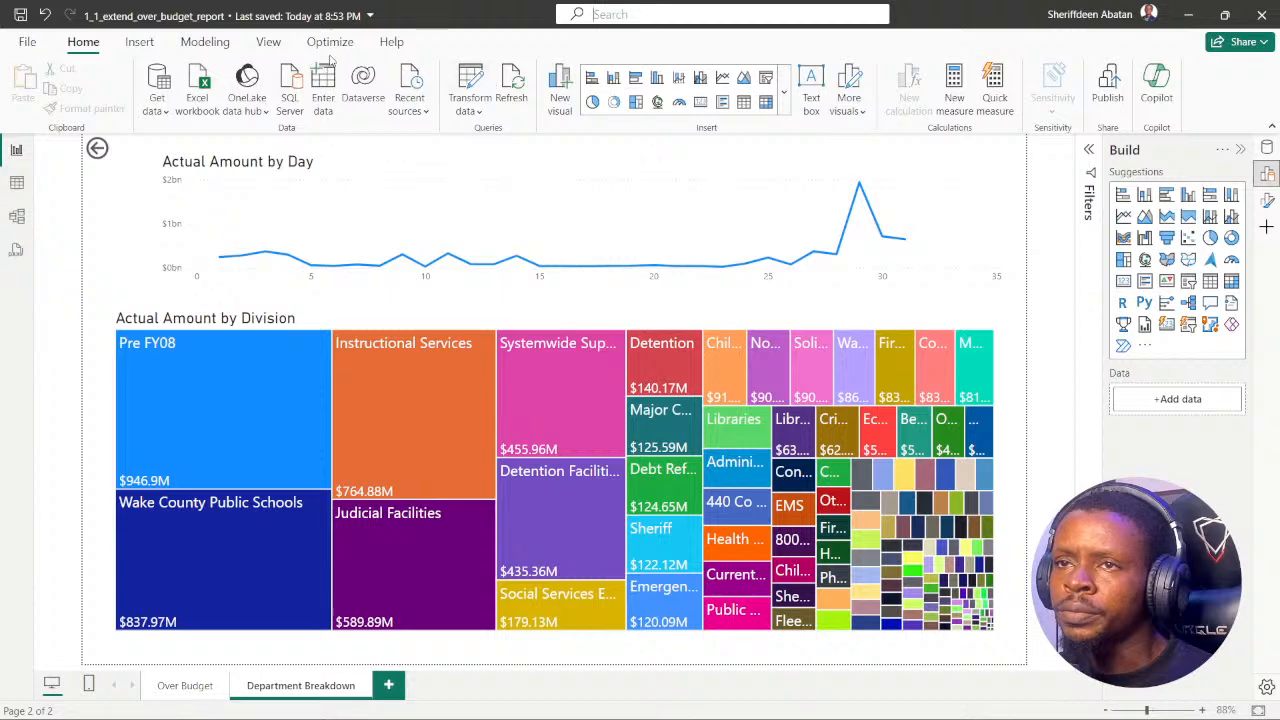
# Step: Examine the insertable button types and the Optimize, View, Modeling, Insert and Home commands for a drill-through option
pyautogui.click(145, 45)
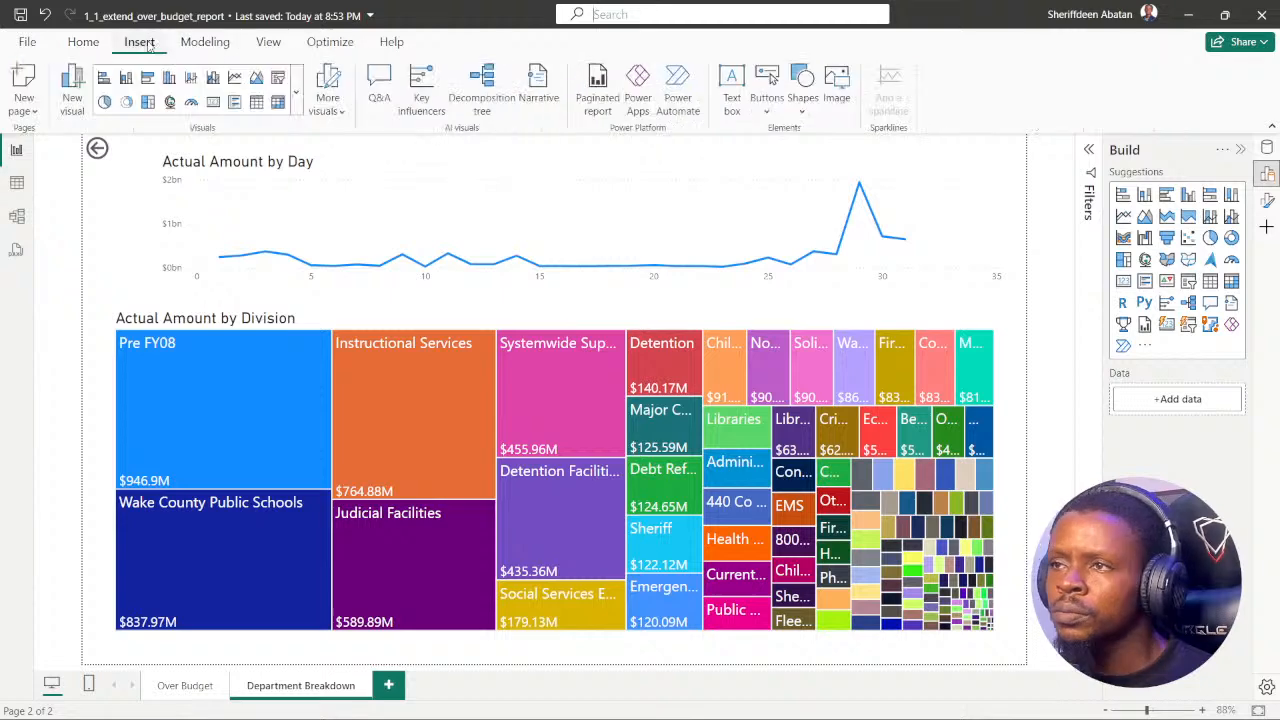
pyautogui.click(767, 112)
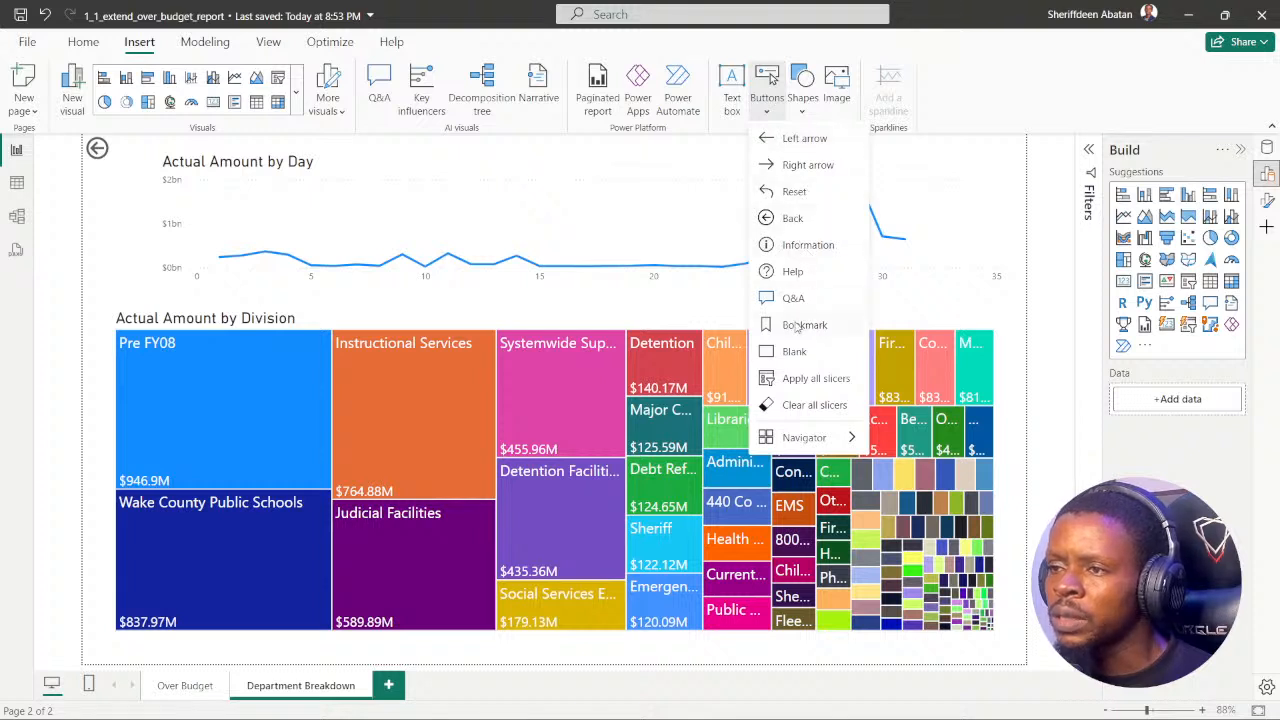
pyautogui.moveTo(842, 438)
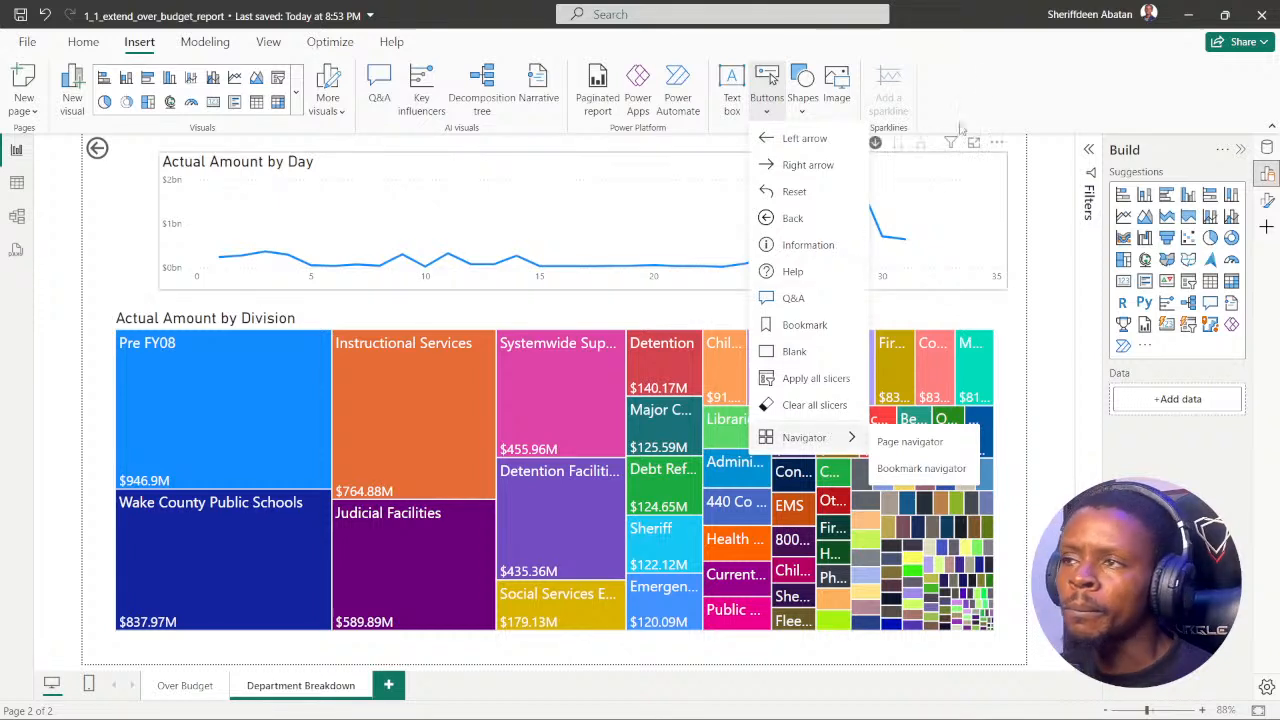
pyautogui.click(992, 76)
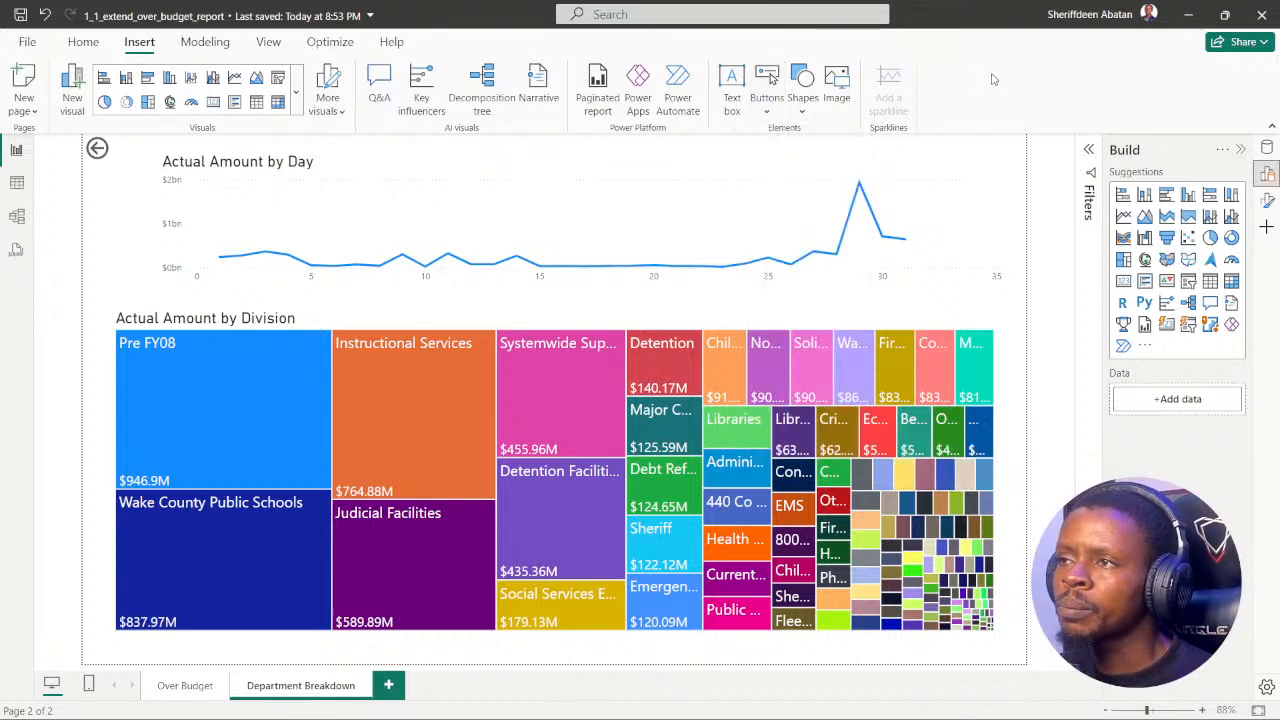
pyautogui.click(316, 45)
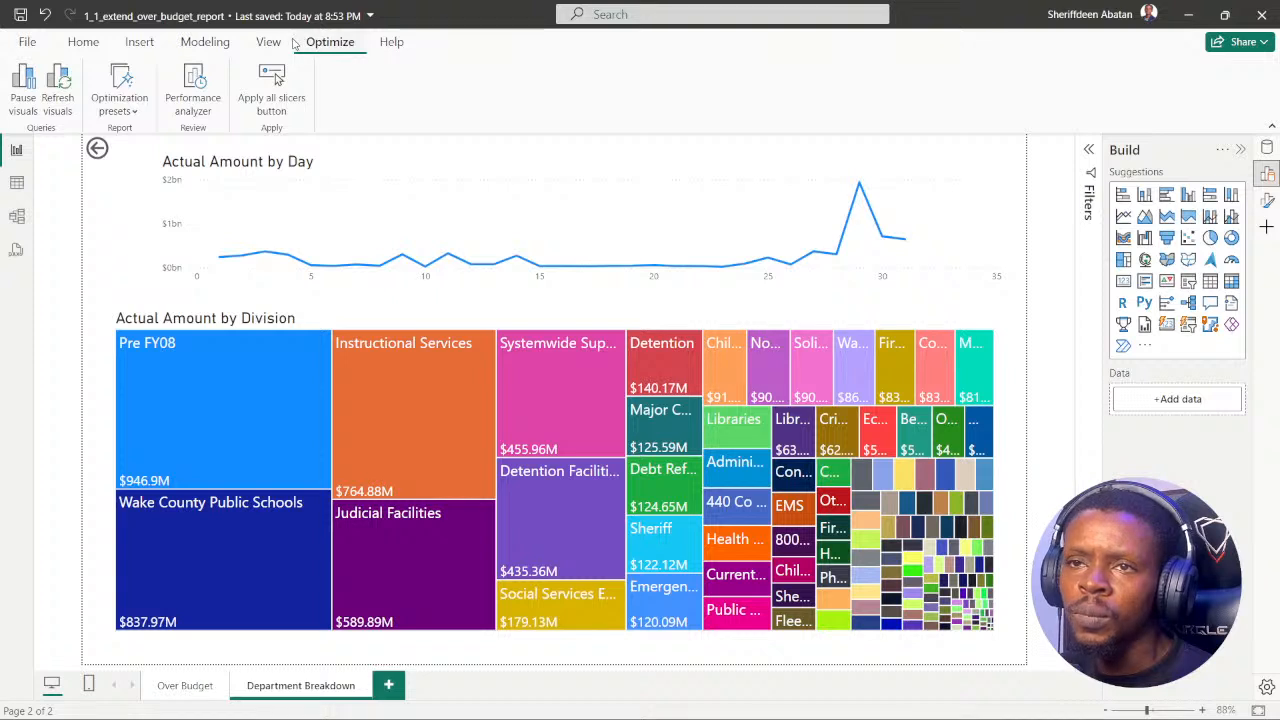
pyautogui.click(279, 42)
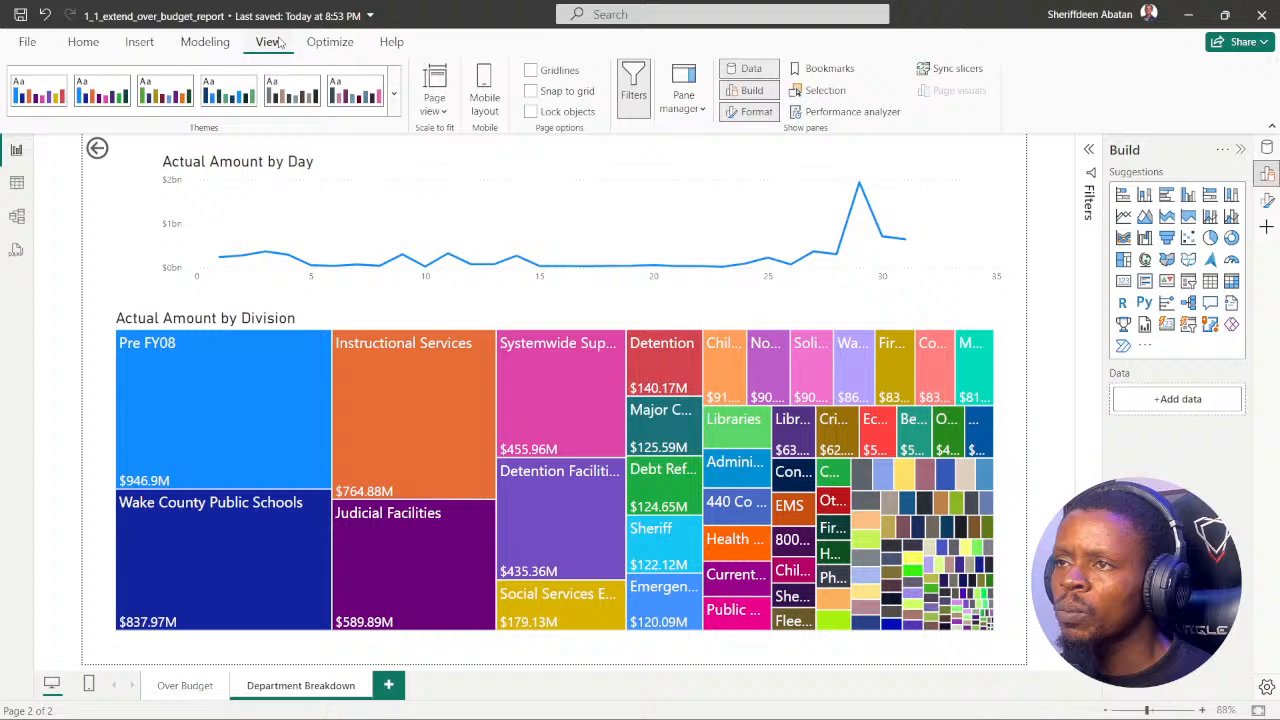
pyautogui.click(205, 42)
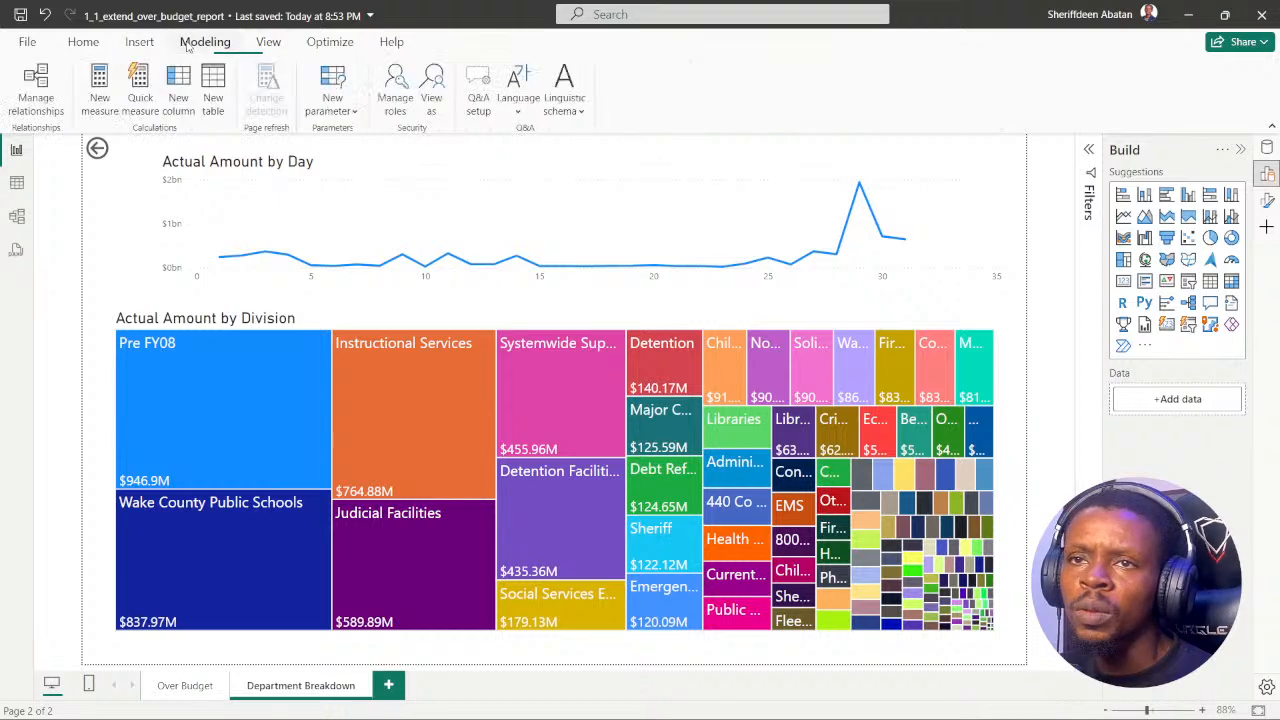
pyautogui.click(139, 43)
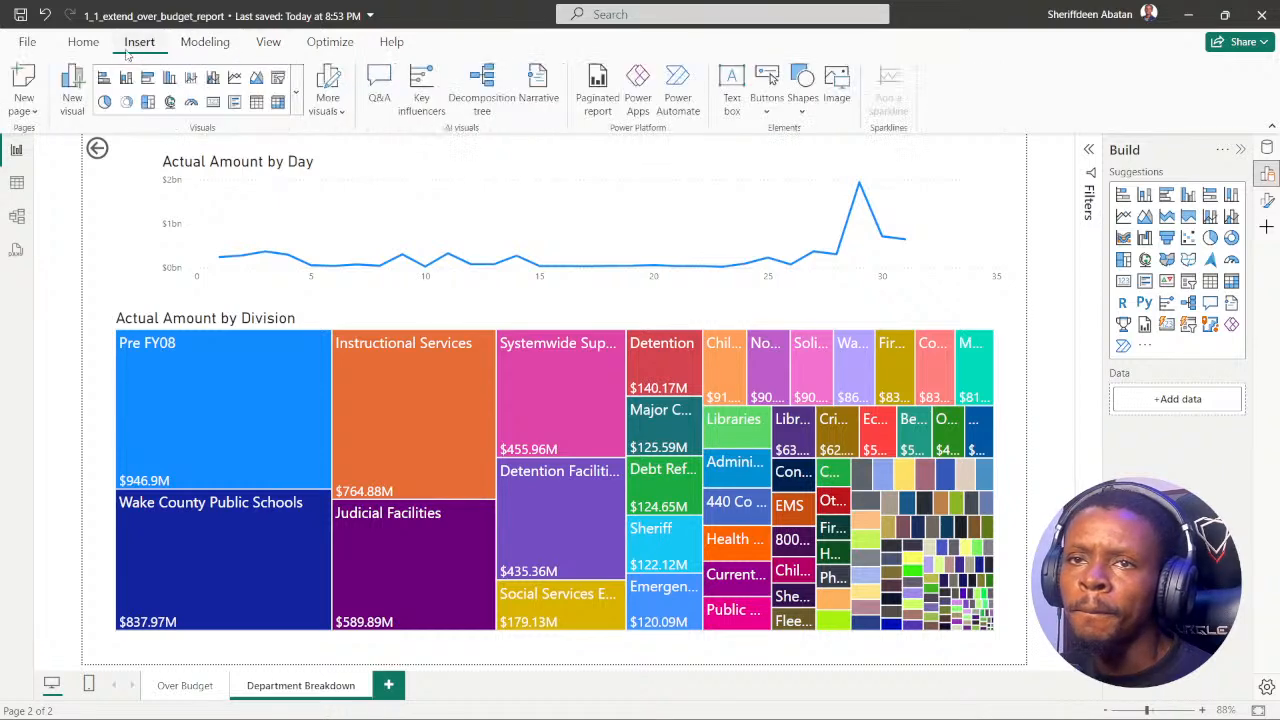
pyautogui.click(84, 43)
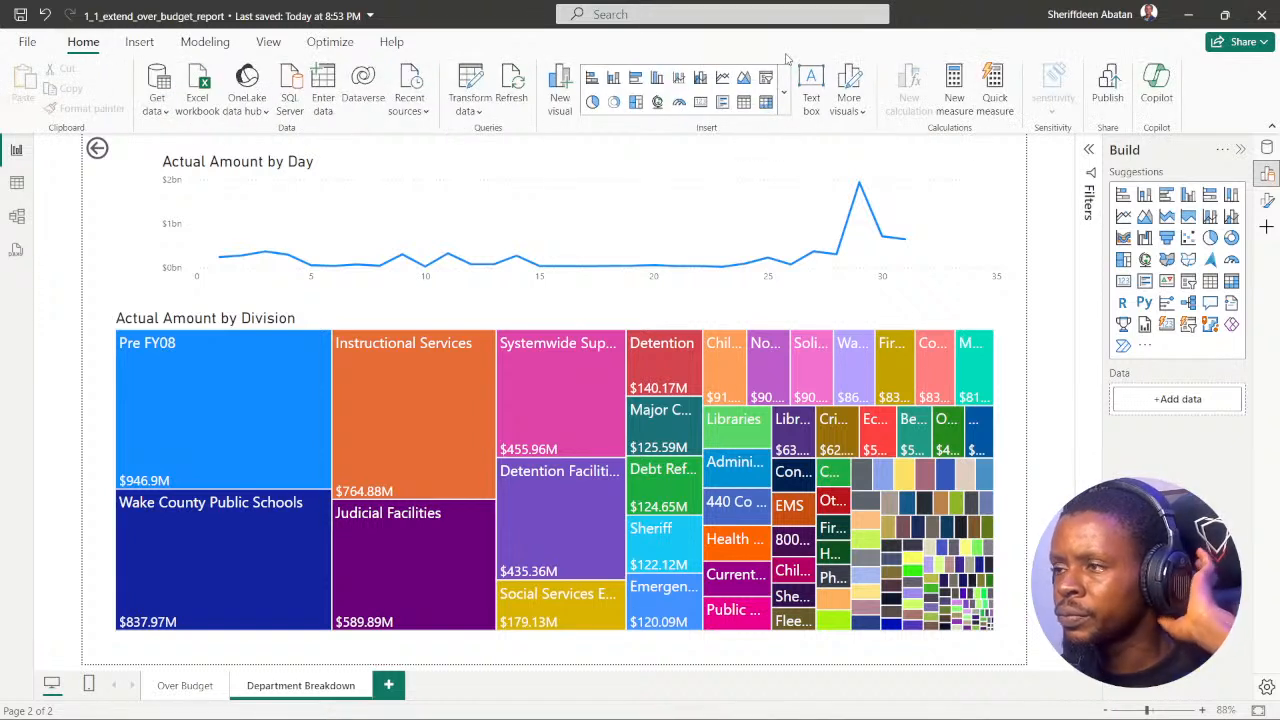
# Step: Expand the Filters pane, search the page's Format options for "drill", and clear the search
pyautogui.click(1090, 152)
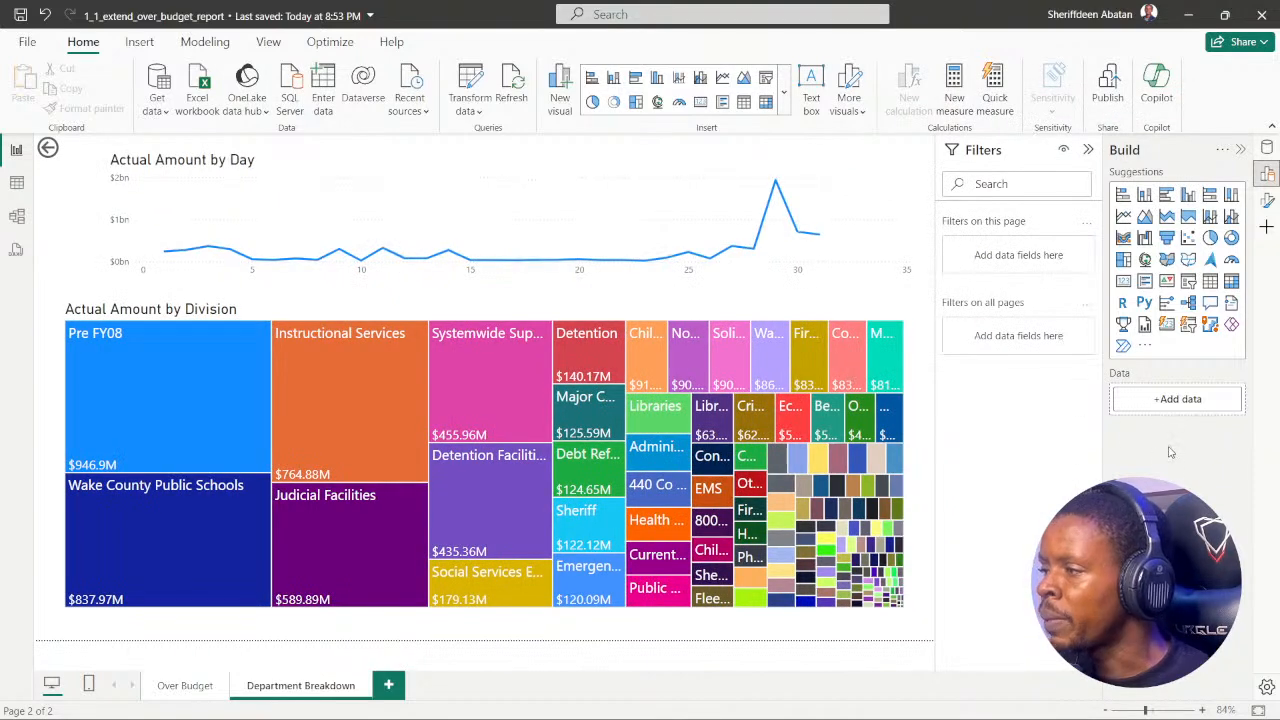
pyautogui.click(1268, 200)
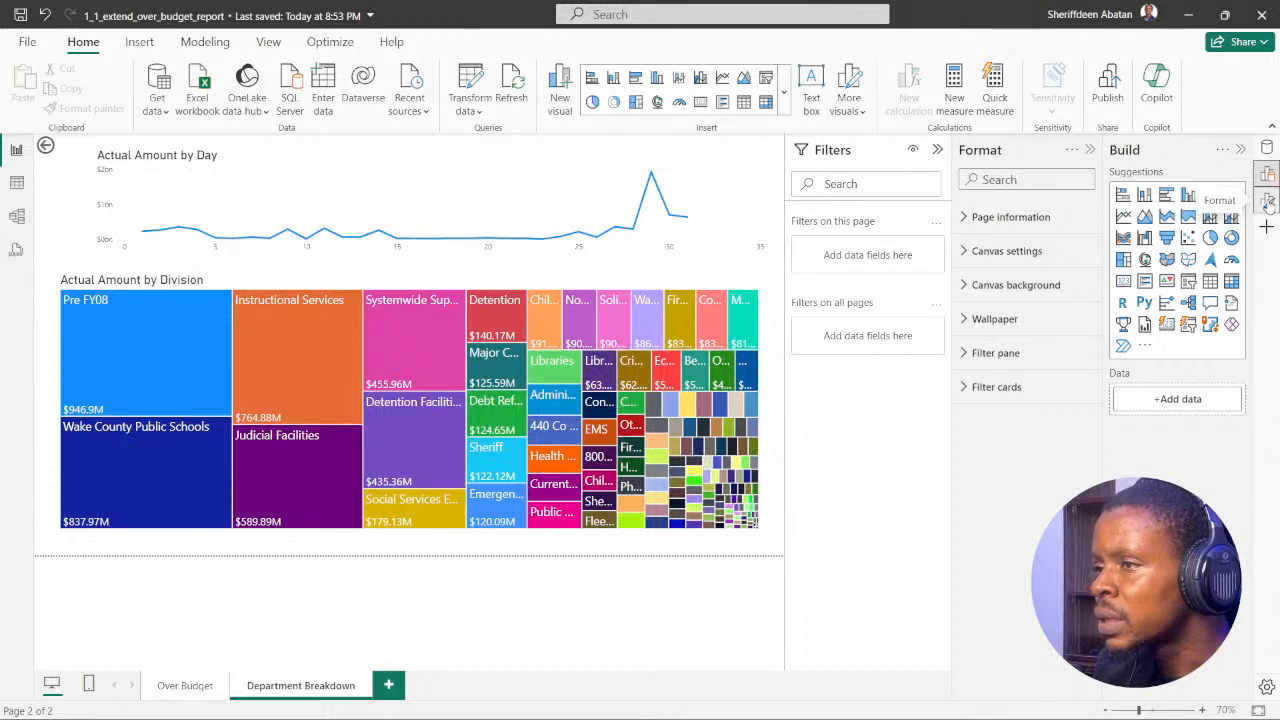
pyautogui.click(1000, 177)
pyautogui.write('drill')
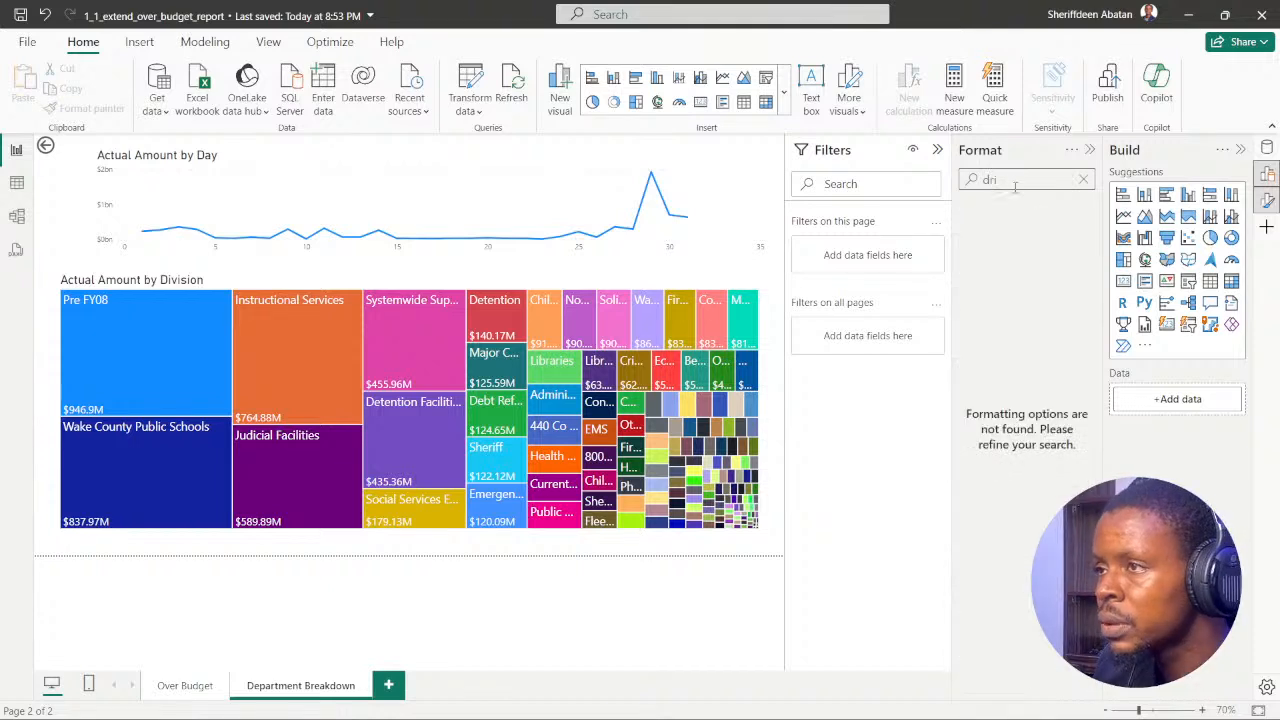
pyautogui.click(1083, 179)
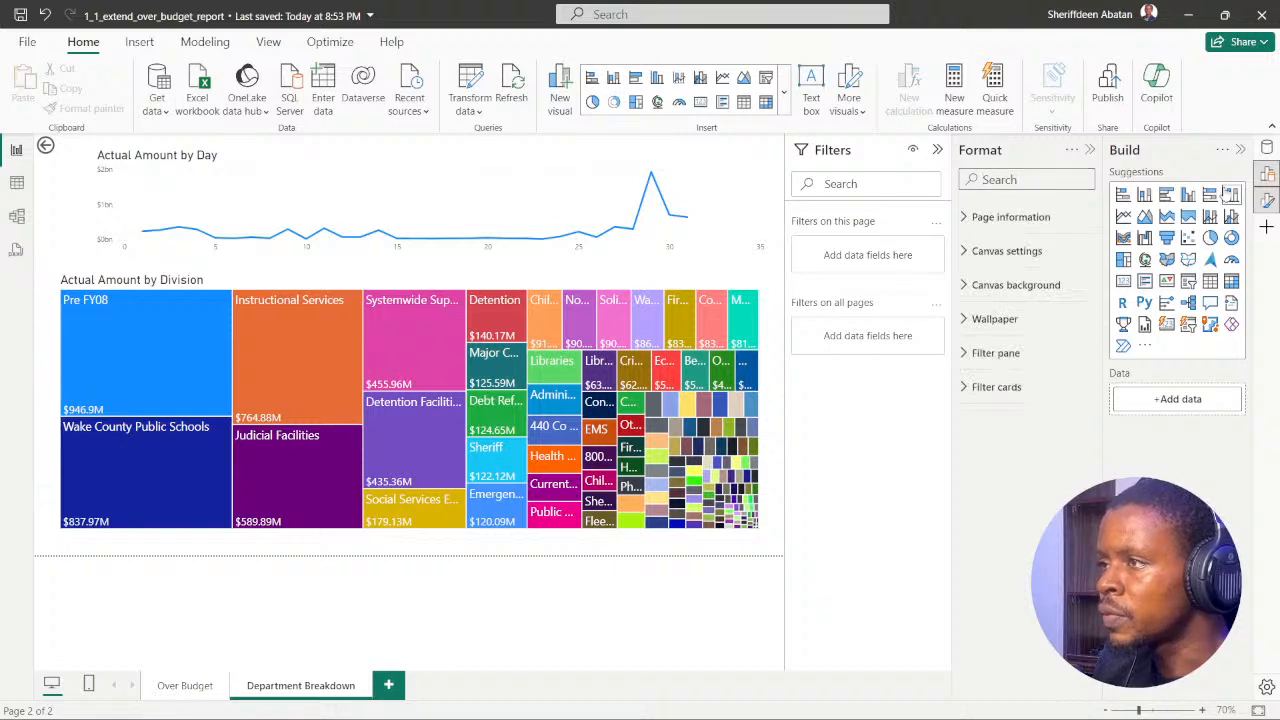
# Step: Check the tables in the Data pane, and close the Data, Build and Format panes
pyautogui.click(1267, 149)
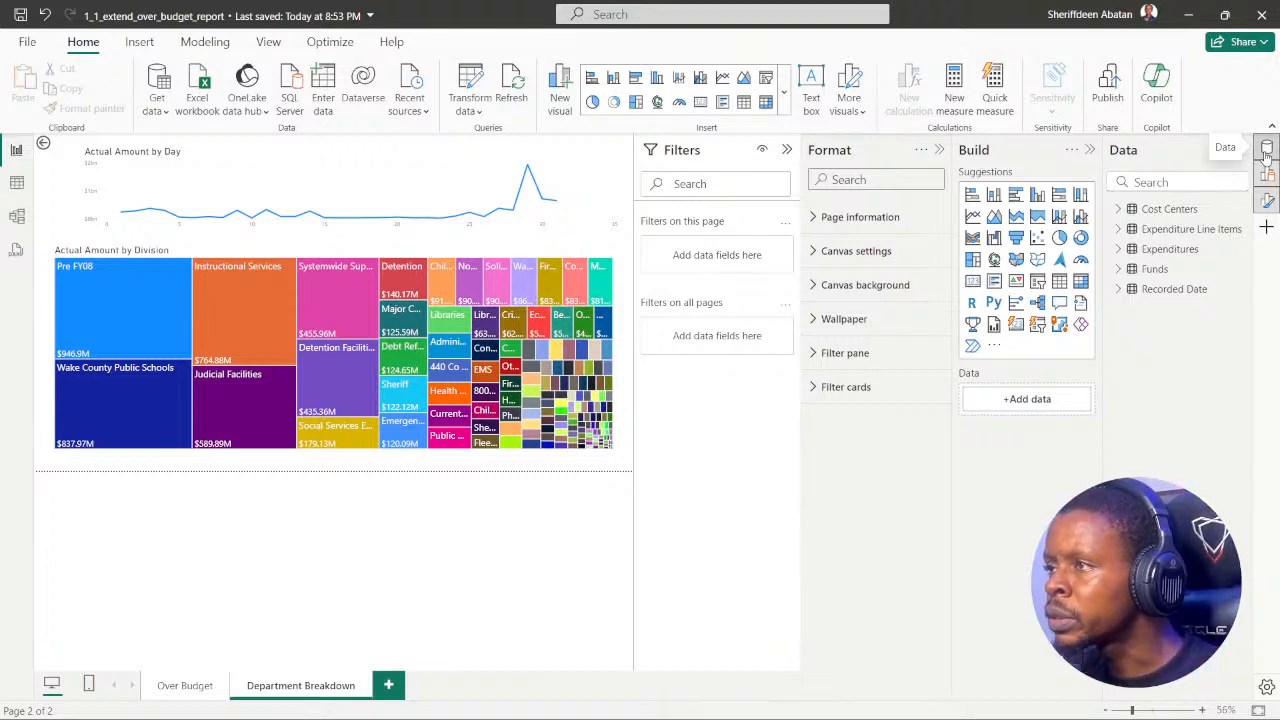
pyautogui.click(1267, 149)
pyautogui.click(1267, 173)
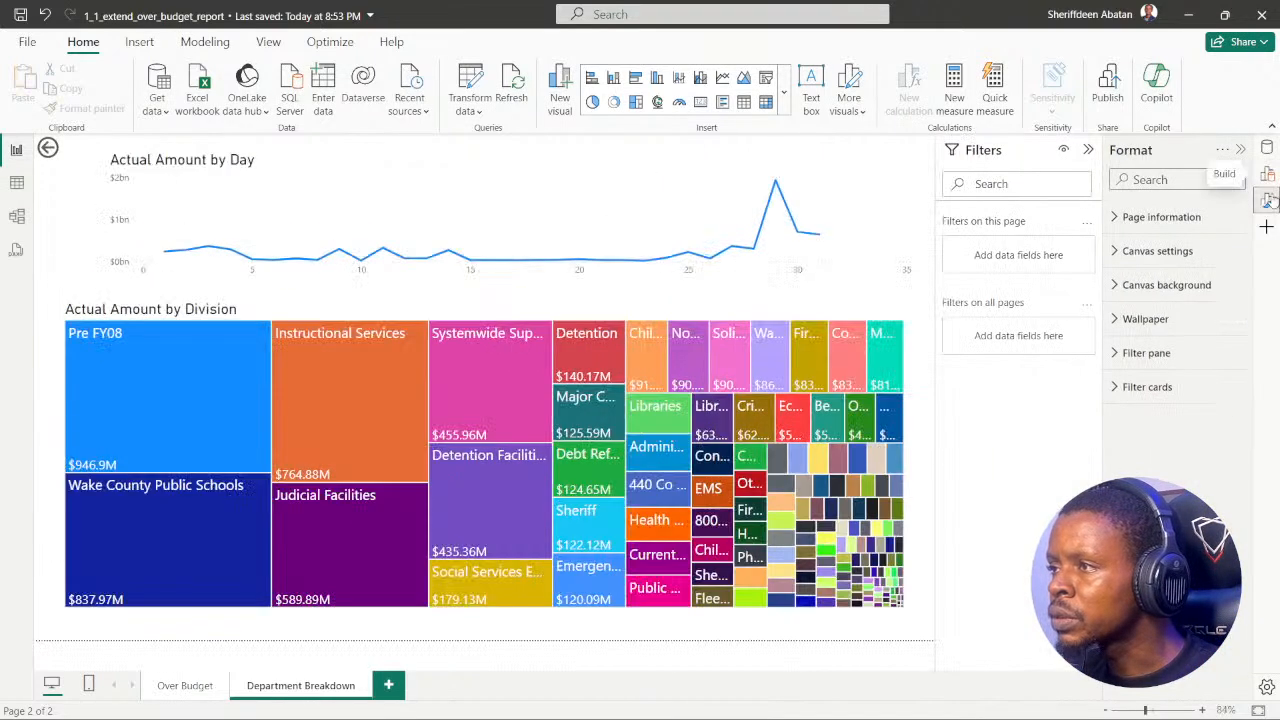
pyautogui.click(1267, 201)
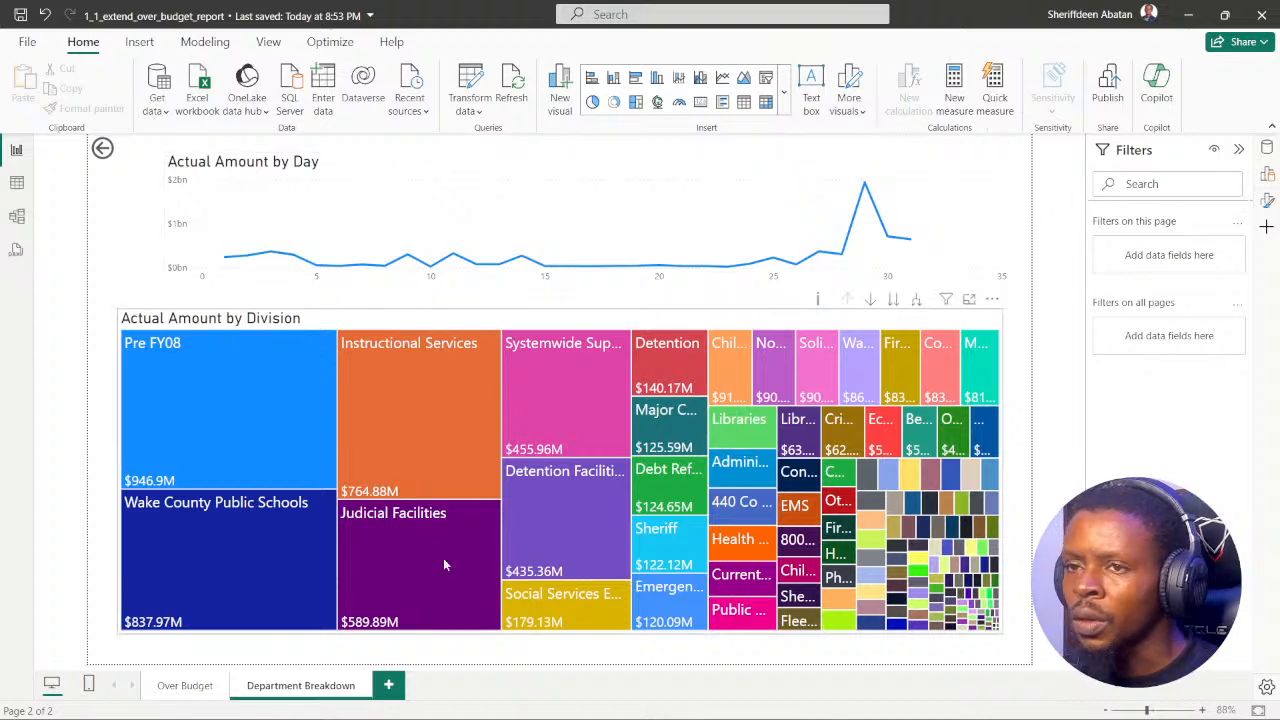
# Step: Switch to the DataCamp exercise in Chrome, leave the hint, and advance from instruction 4 to instruction 6
pyautogui.click(566, 703)
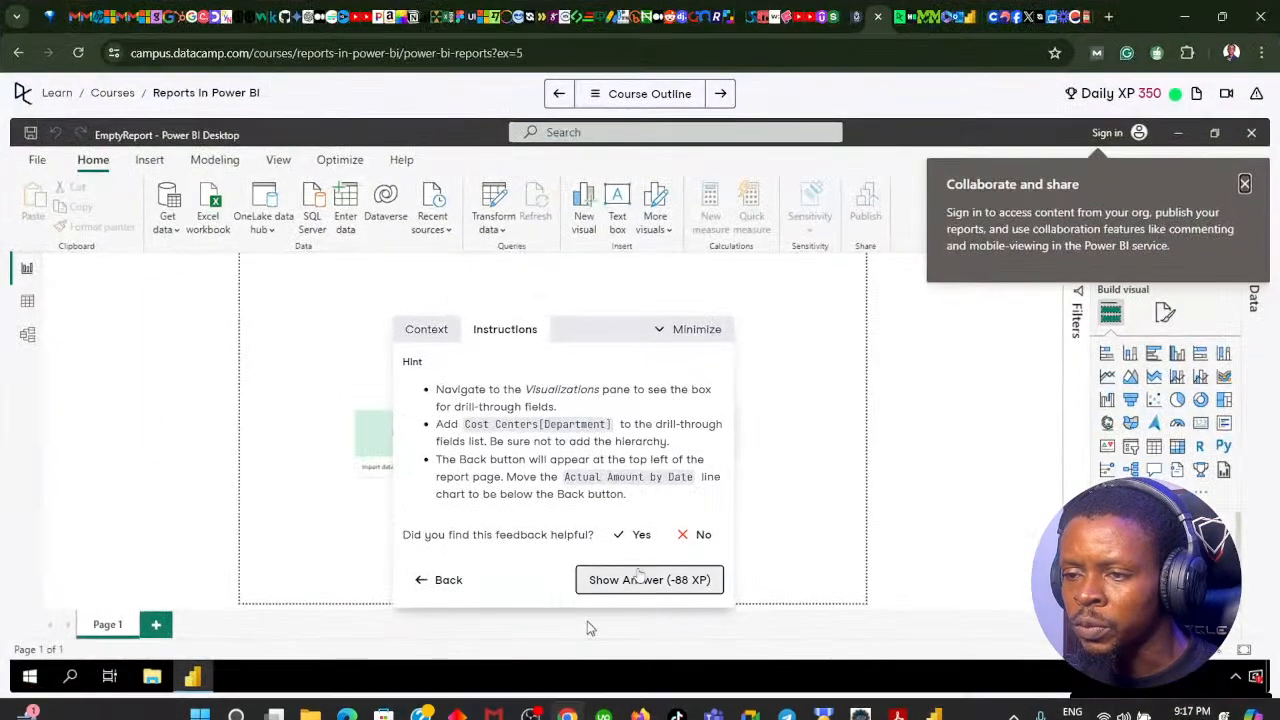
pyautogui.click(440, 580)
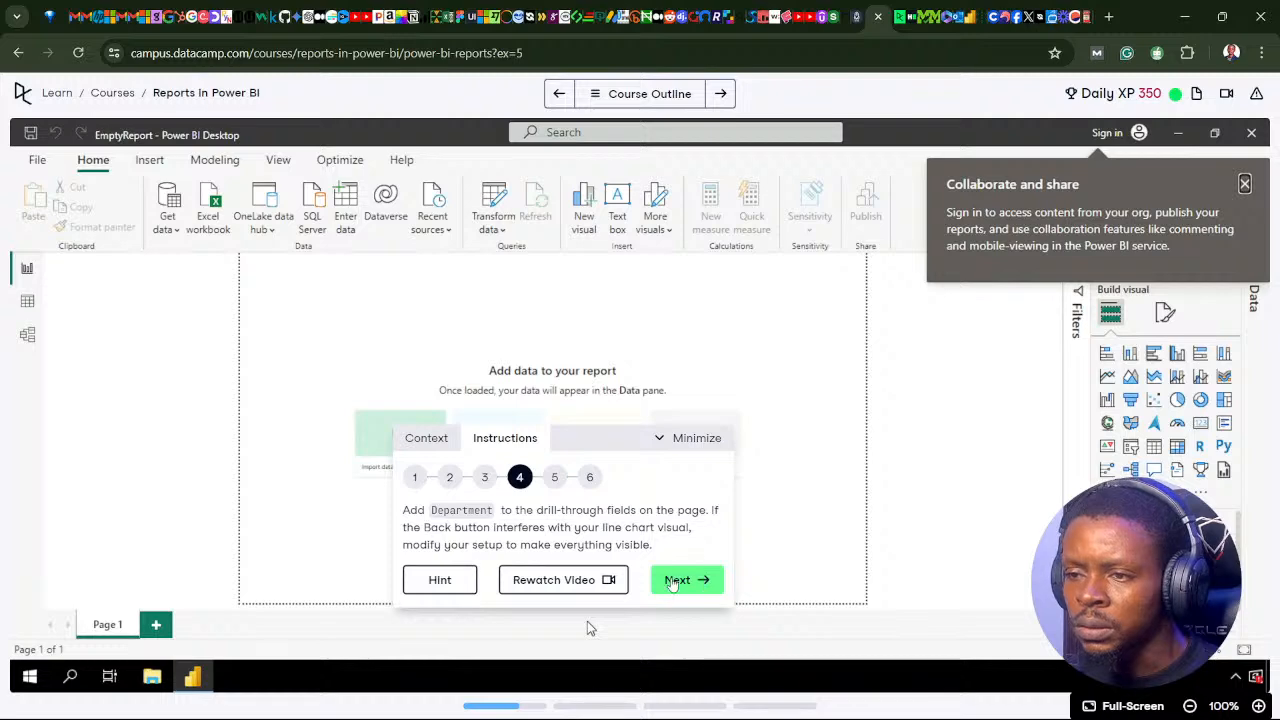
pyautogui.click(697, 580)
pyautogui.click(681, 582)
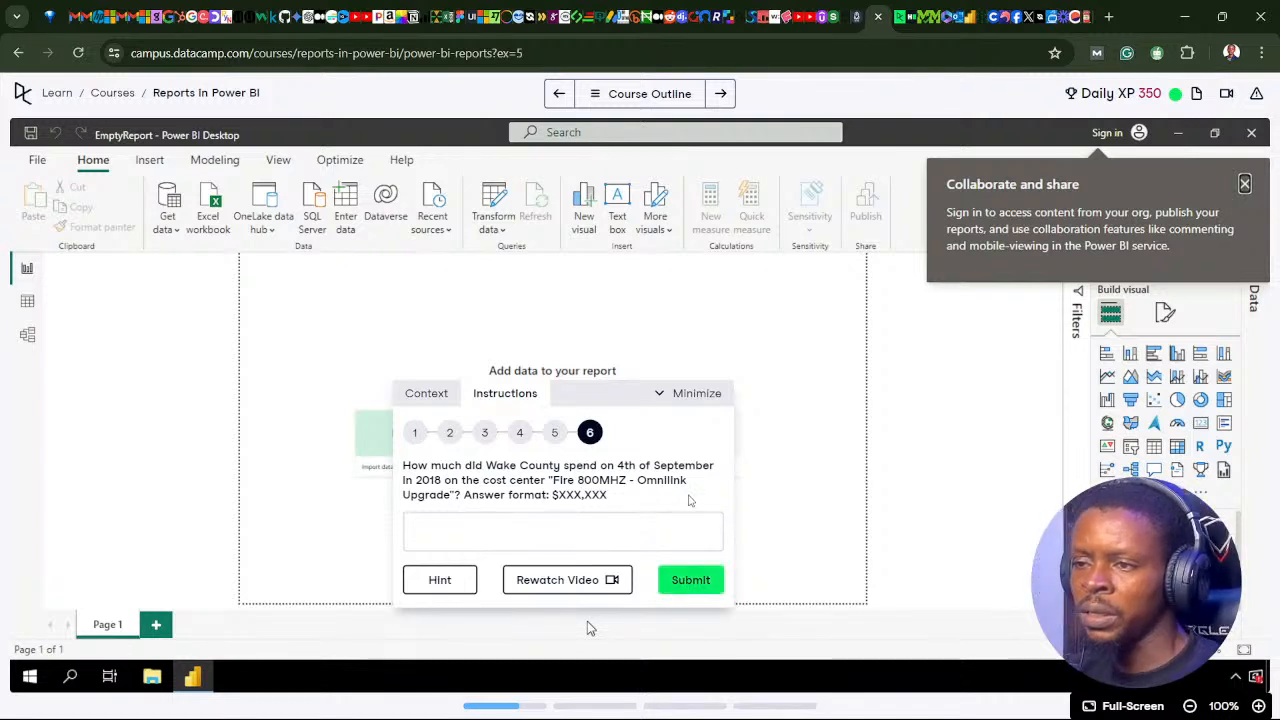
pyautogui.moveTo(480, 718)
pyautogui.moveTo(567, 700)
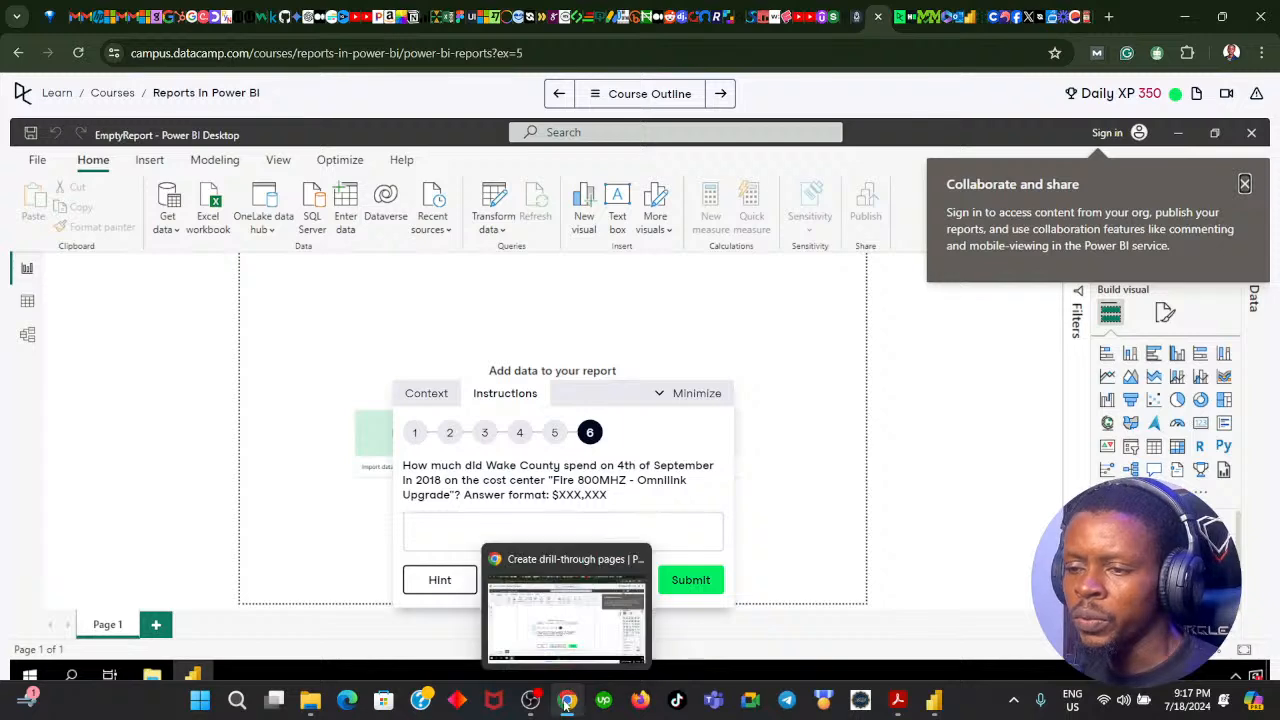
# Step: Return to Power BI, compare the Over Budget and Department Breakdown pages, and open the Build pane for the Actual Amount by Division treemap
pyautogui.click(566, 600)
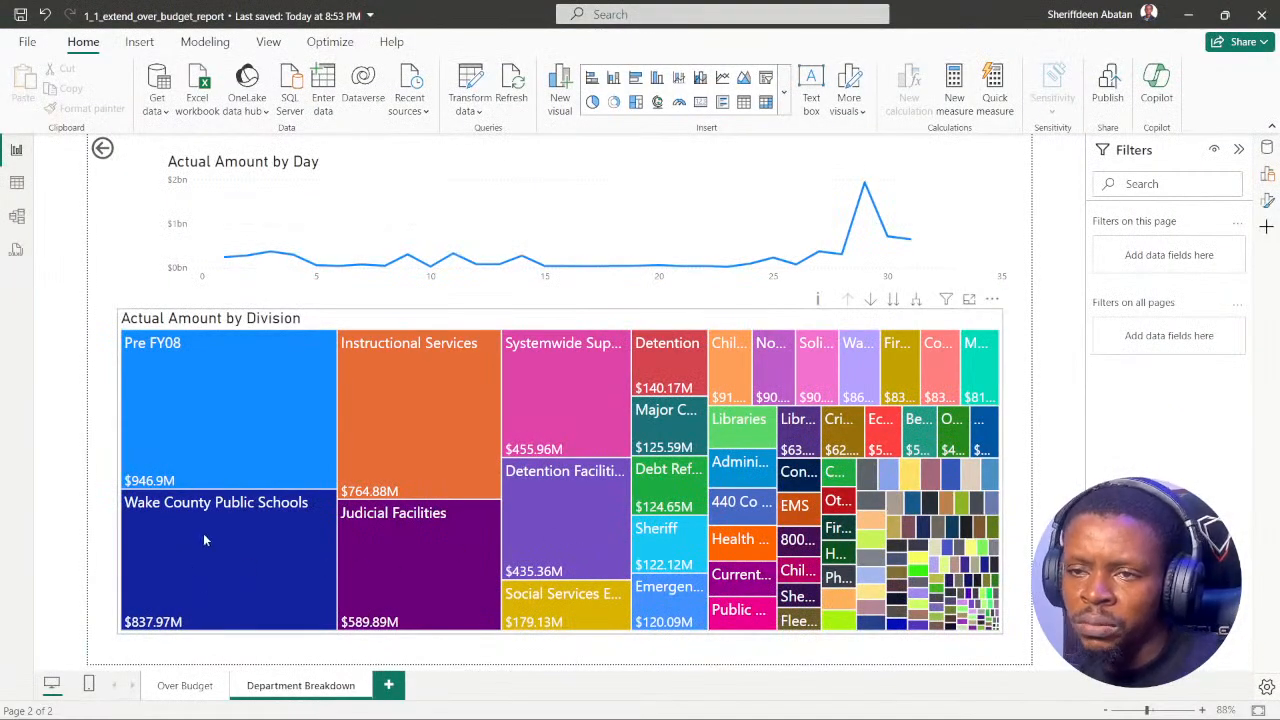
pyautogui.moveTo(248, 556)
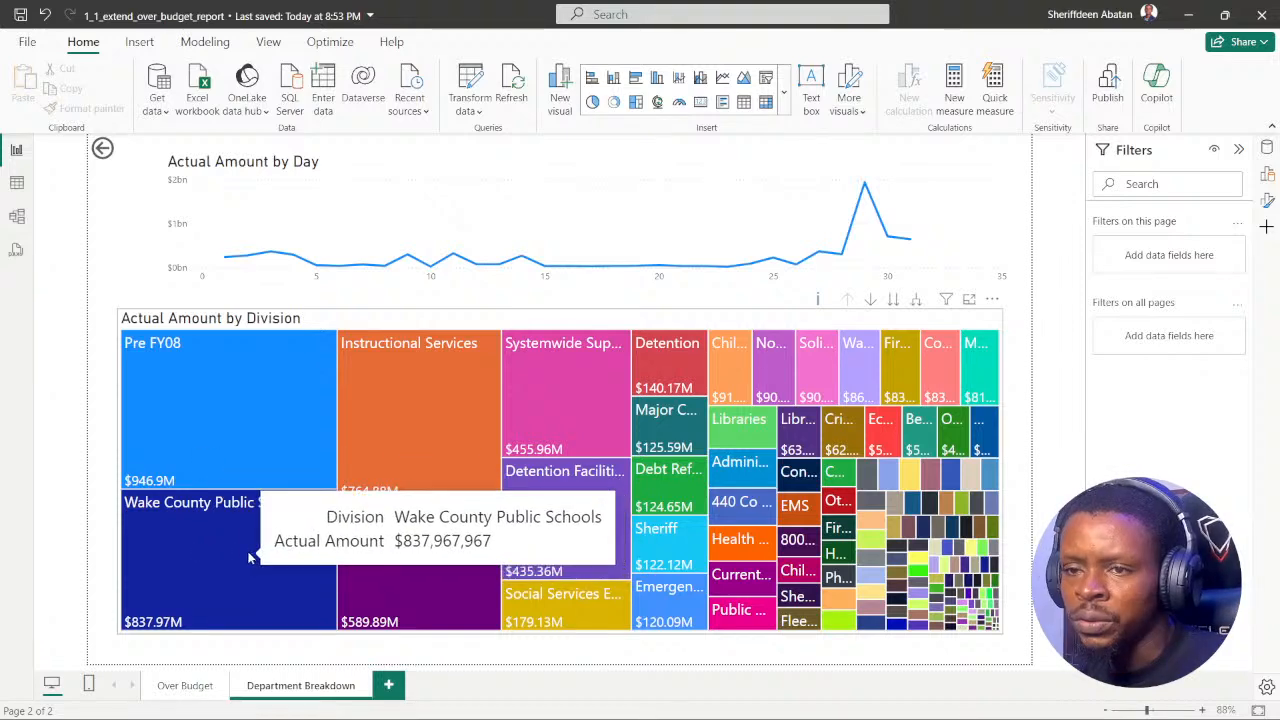
pyautogui.click(187, 686)
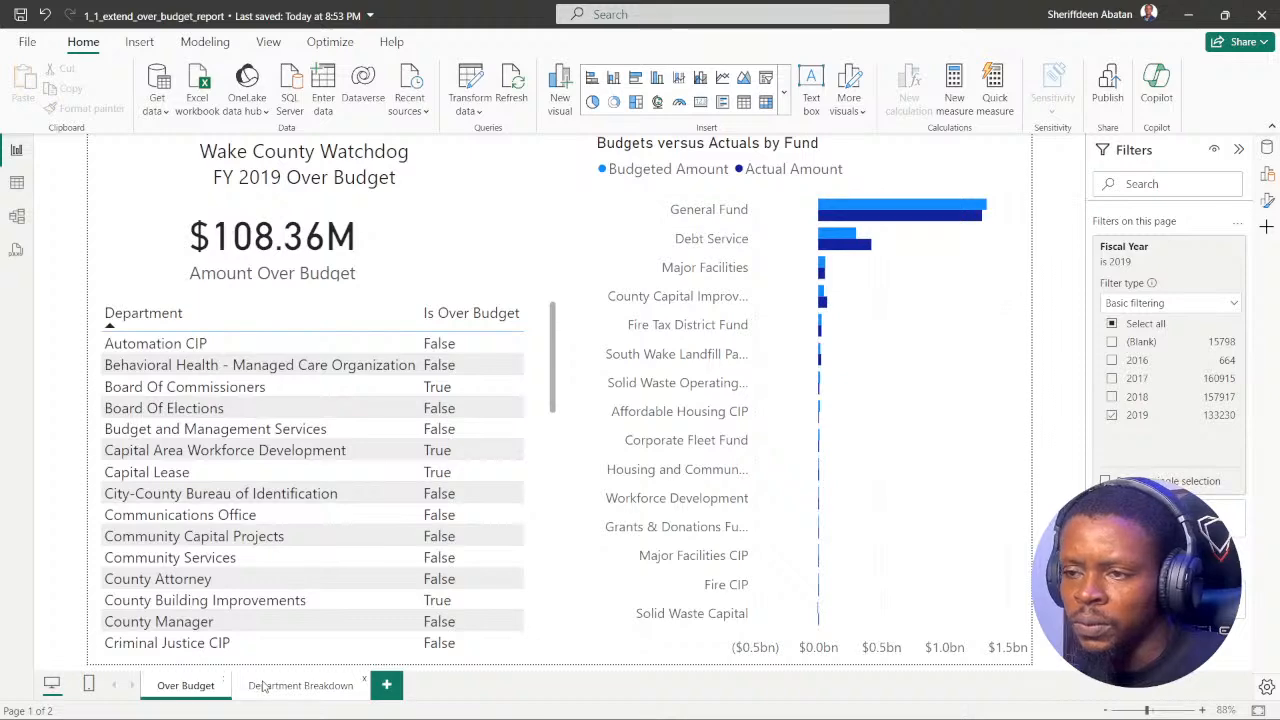
pyautogui.click(263, 686)
pyautogui.click(458, 323)
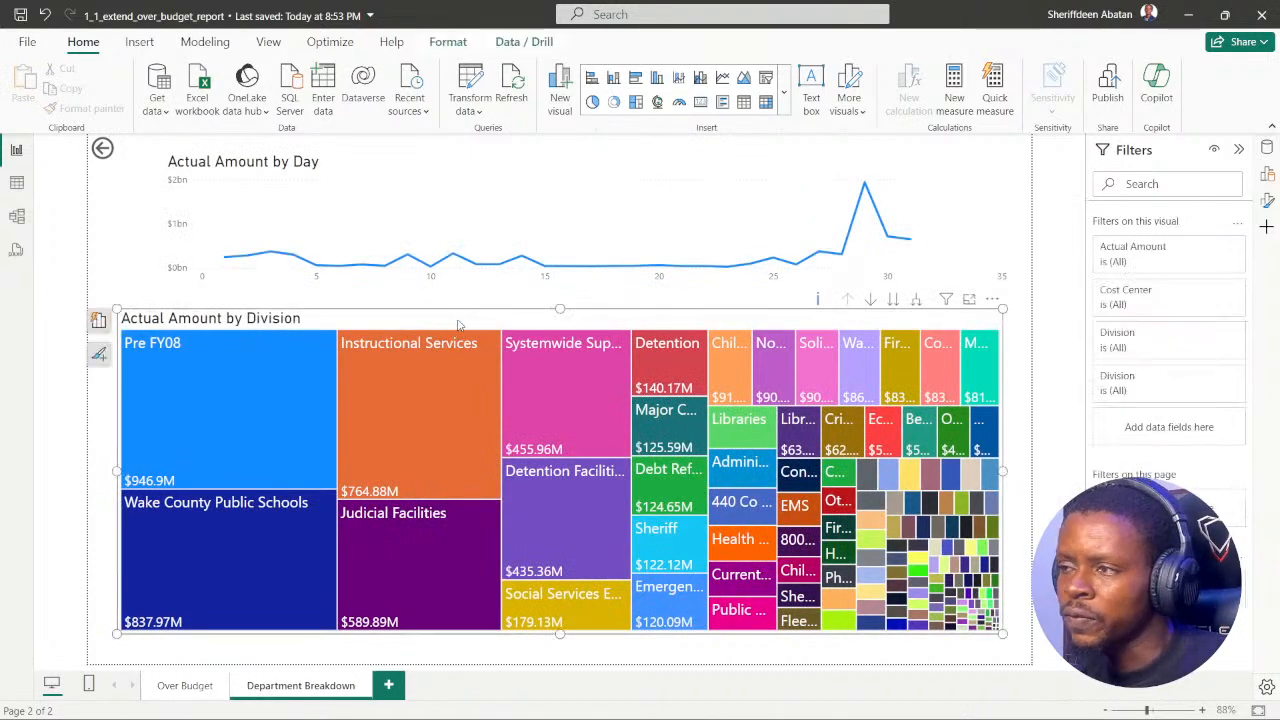
pyautogui.click(1268, 174)
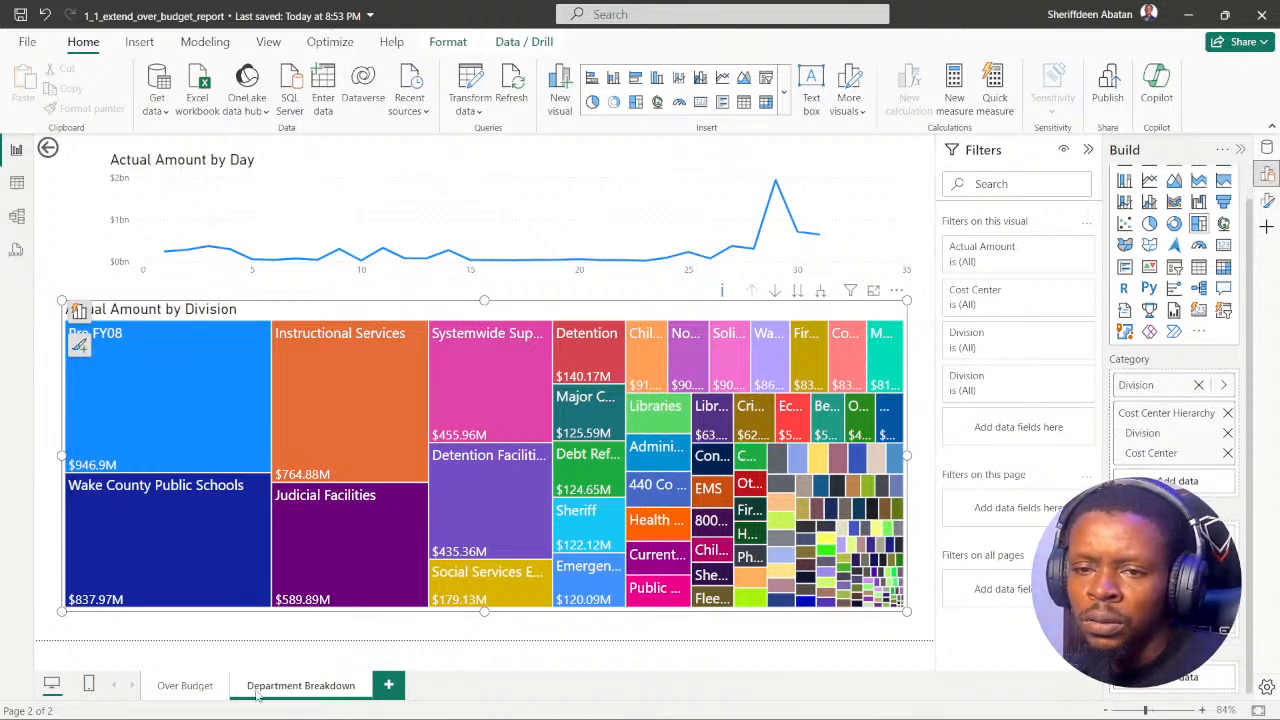
# Step: Switch to Chrome, try $837.97 as the answer to instruction 6, and go back from the feedback to the question
pyautogui.click(567, 702)
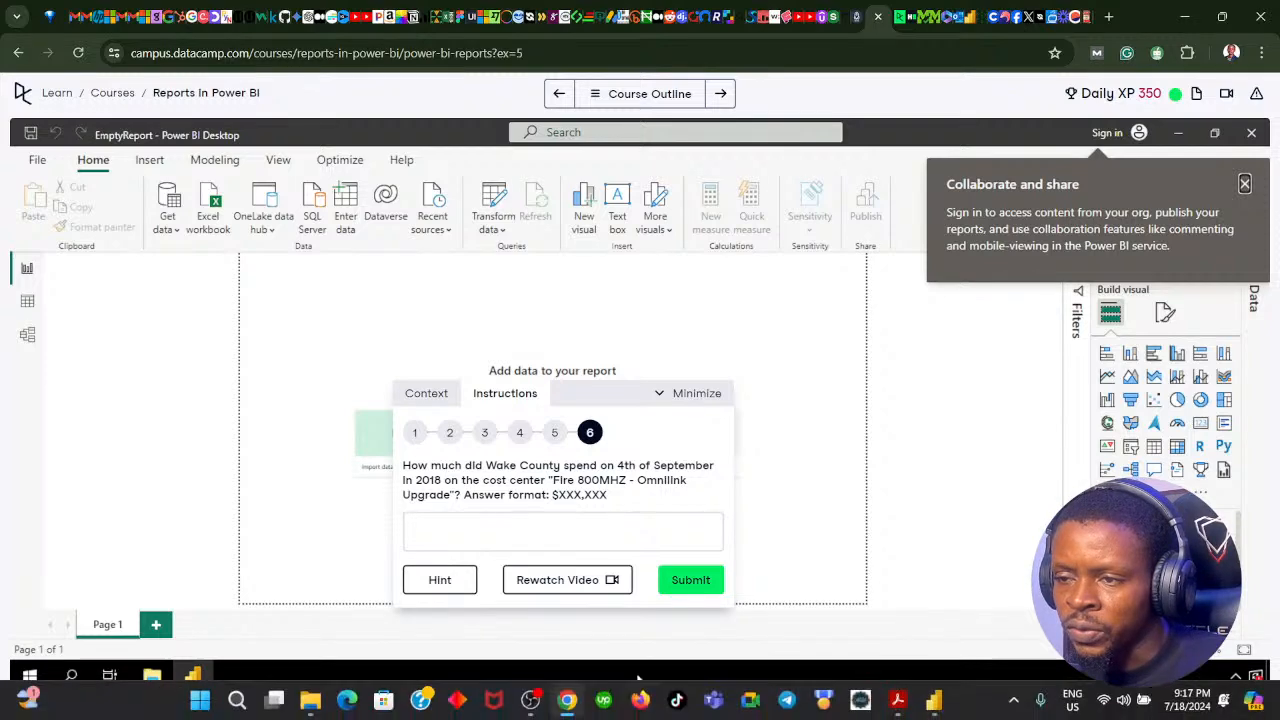
pyautogui.click(569, 700)
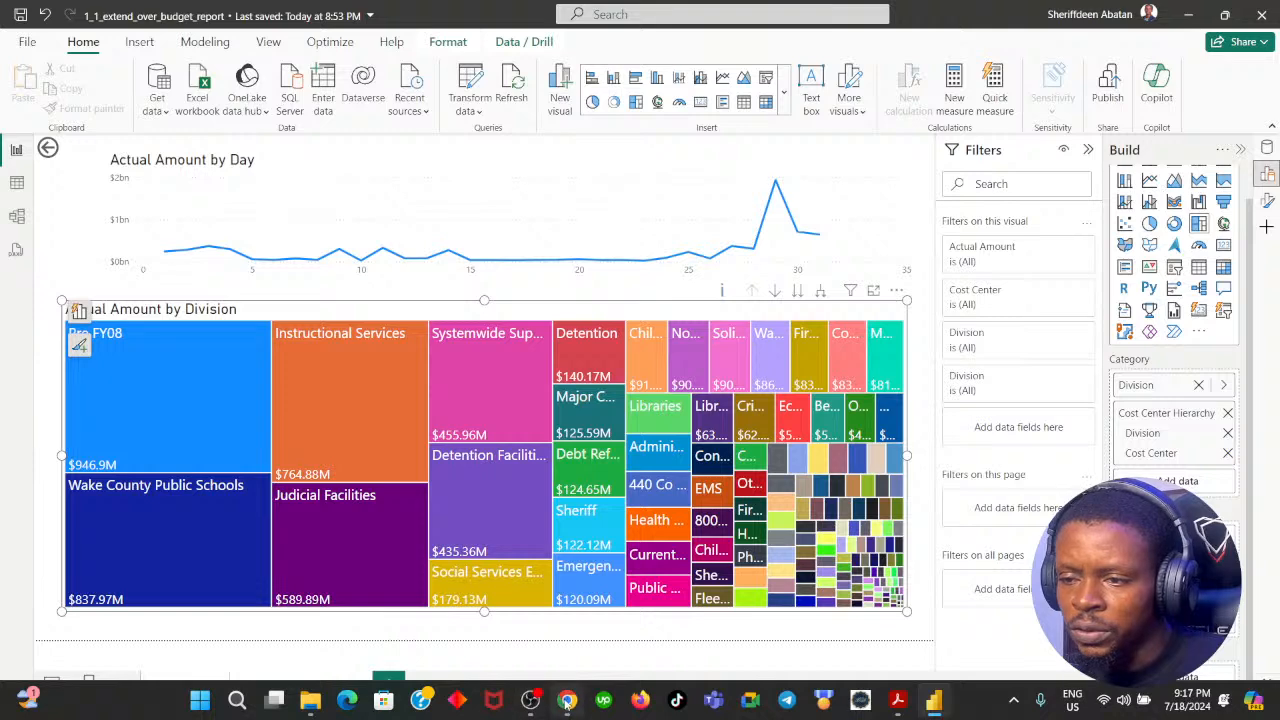
pyautogui.moveTo(567, 702)
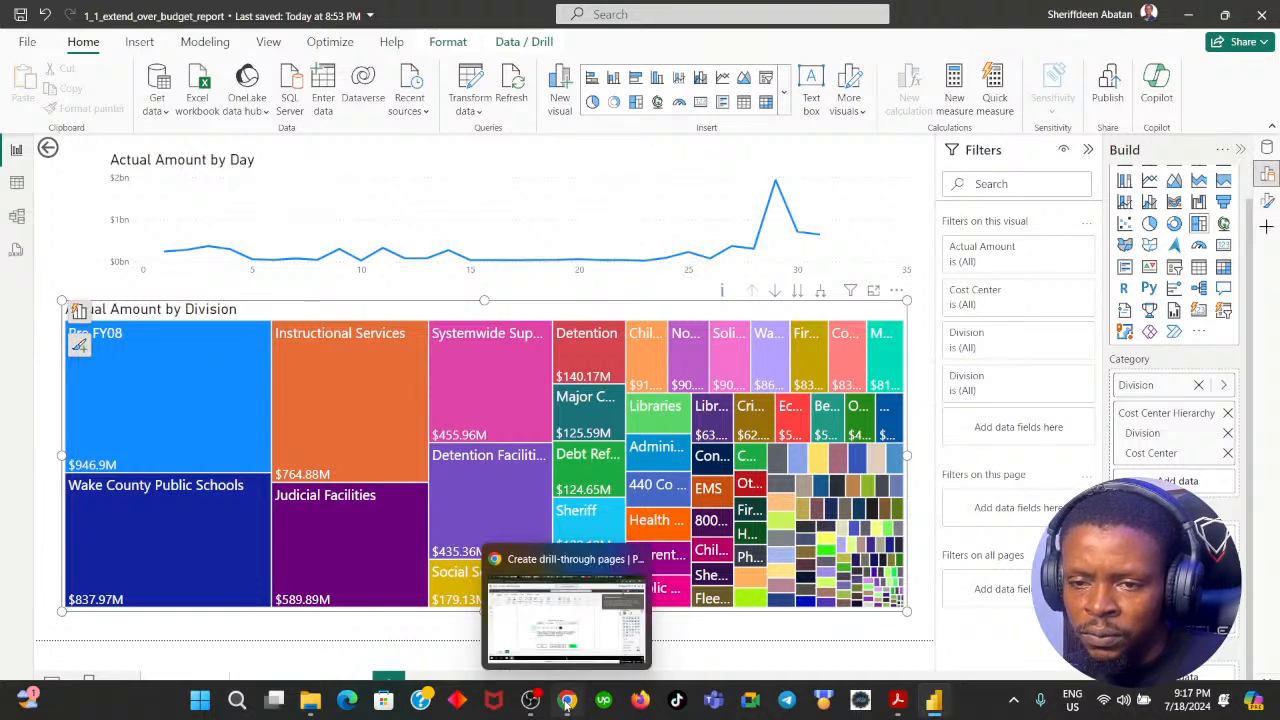
pyautogui.click(567, 702)
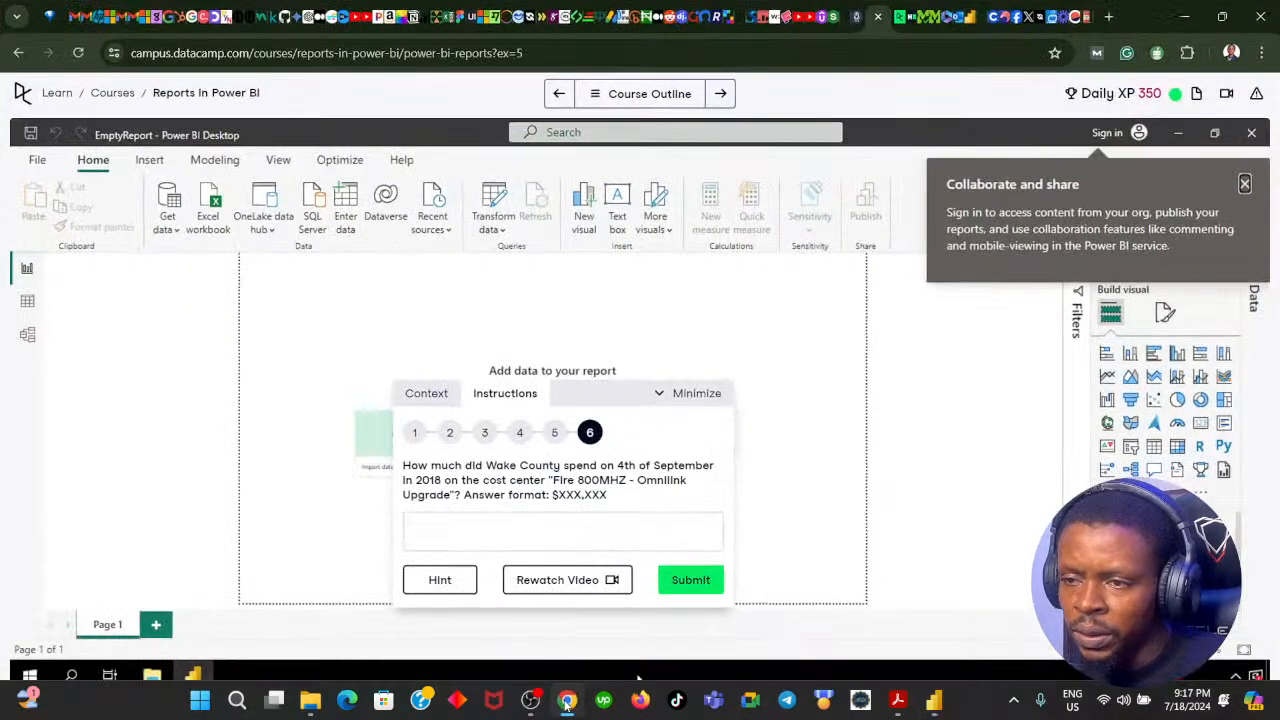
pyautogui.click(458, 537)
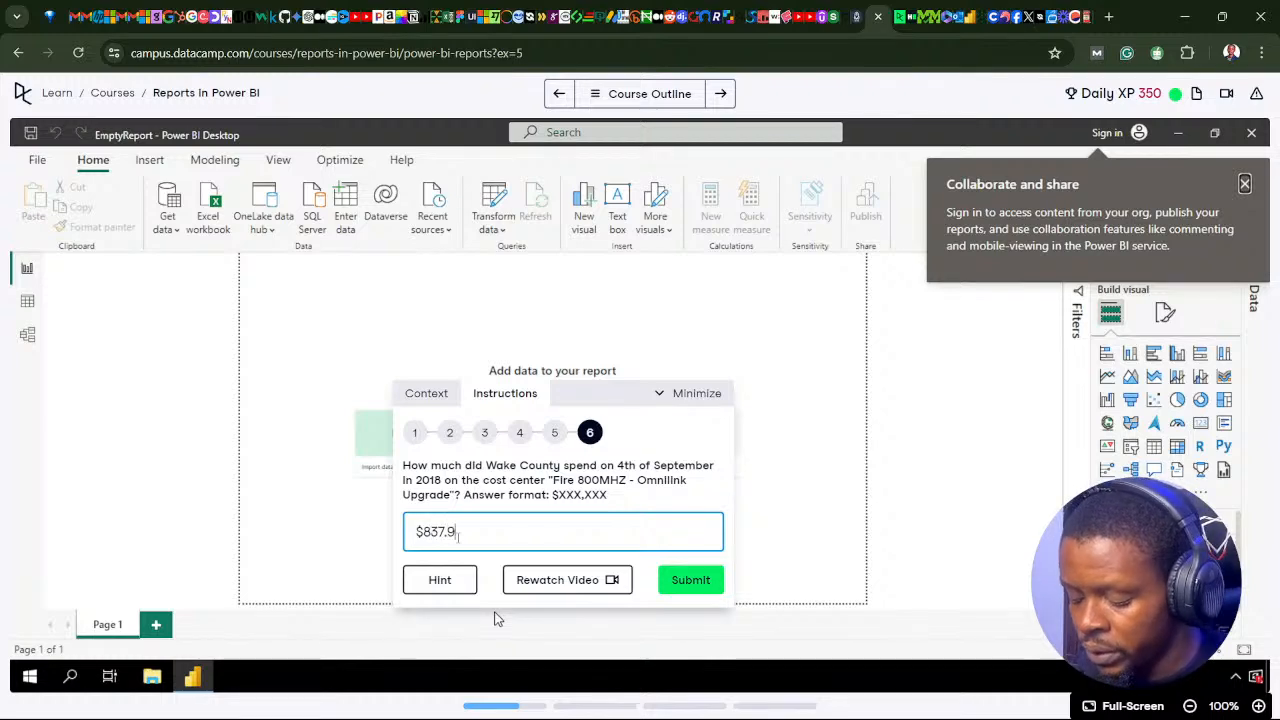
pyautogui.click(690, 574)
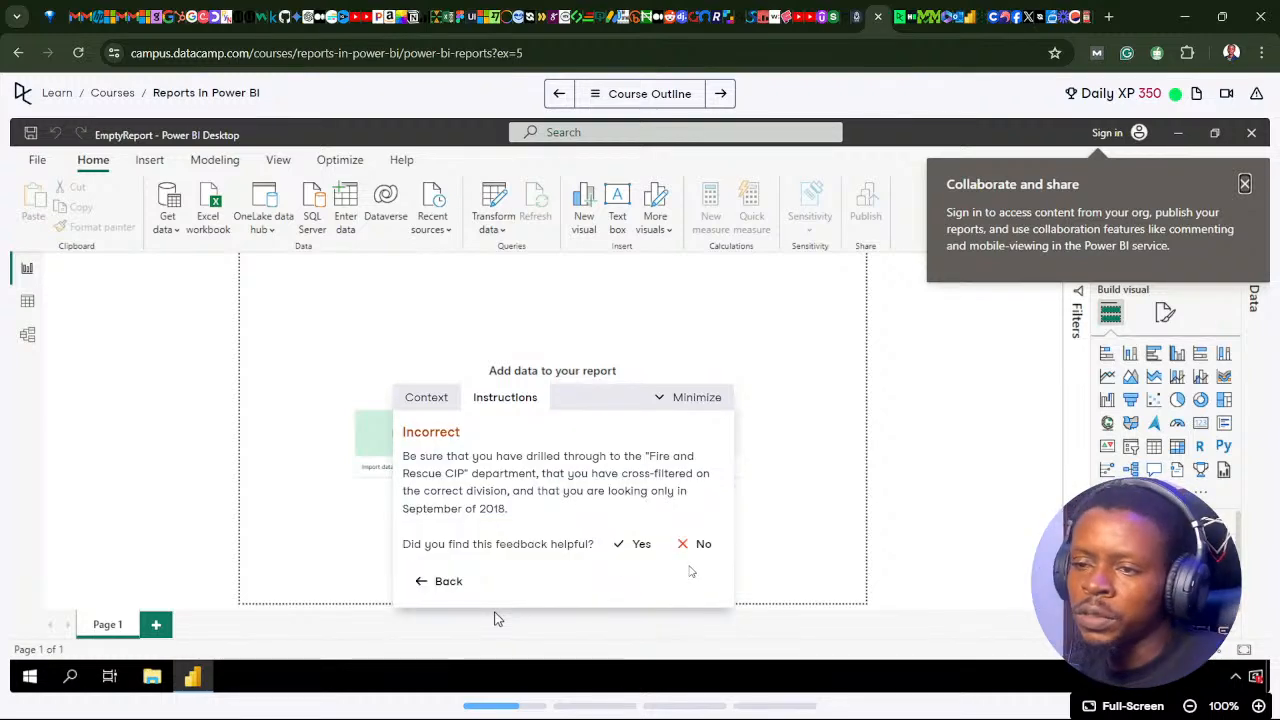
pyautogui.click(456, 581)
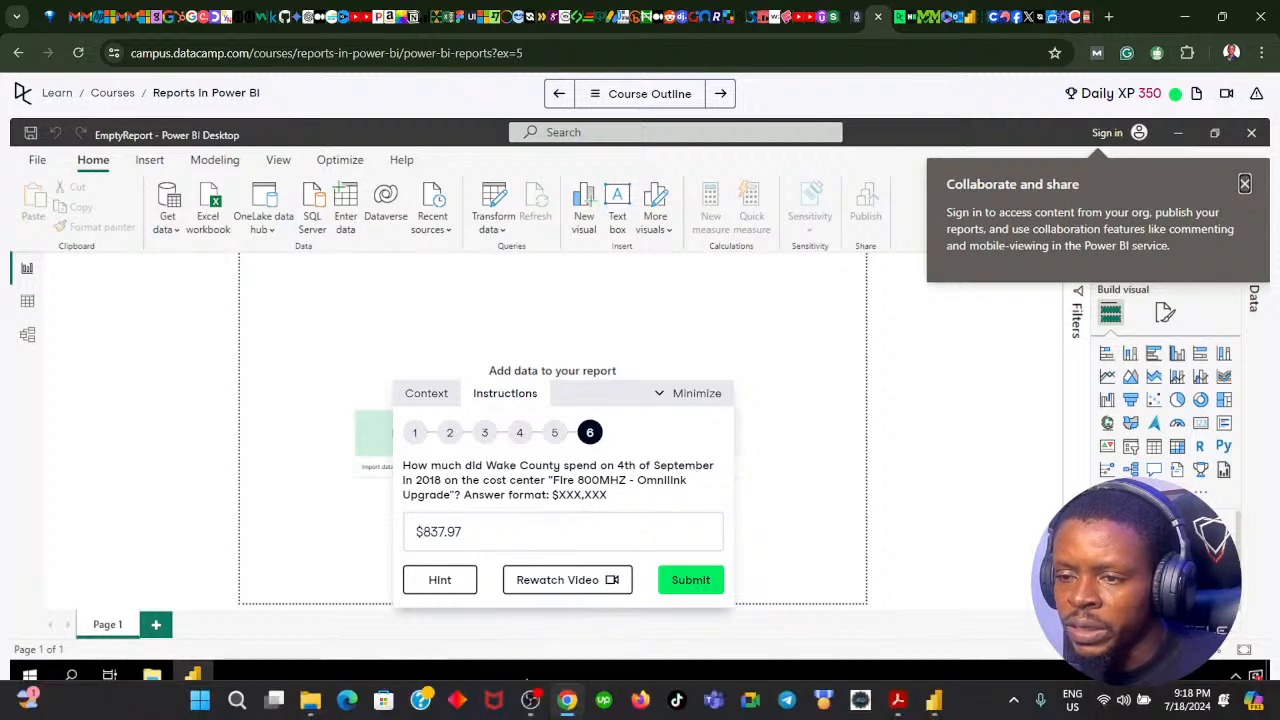
# Step: Return to Power BI's Department Breakdown page, deselect the treemap, and open the Data pane
pyautogui.click(570, 705)
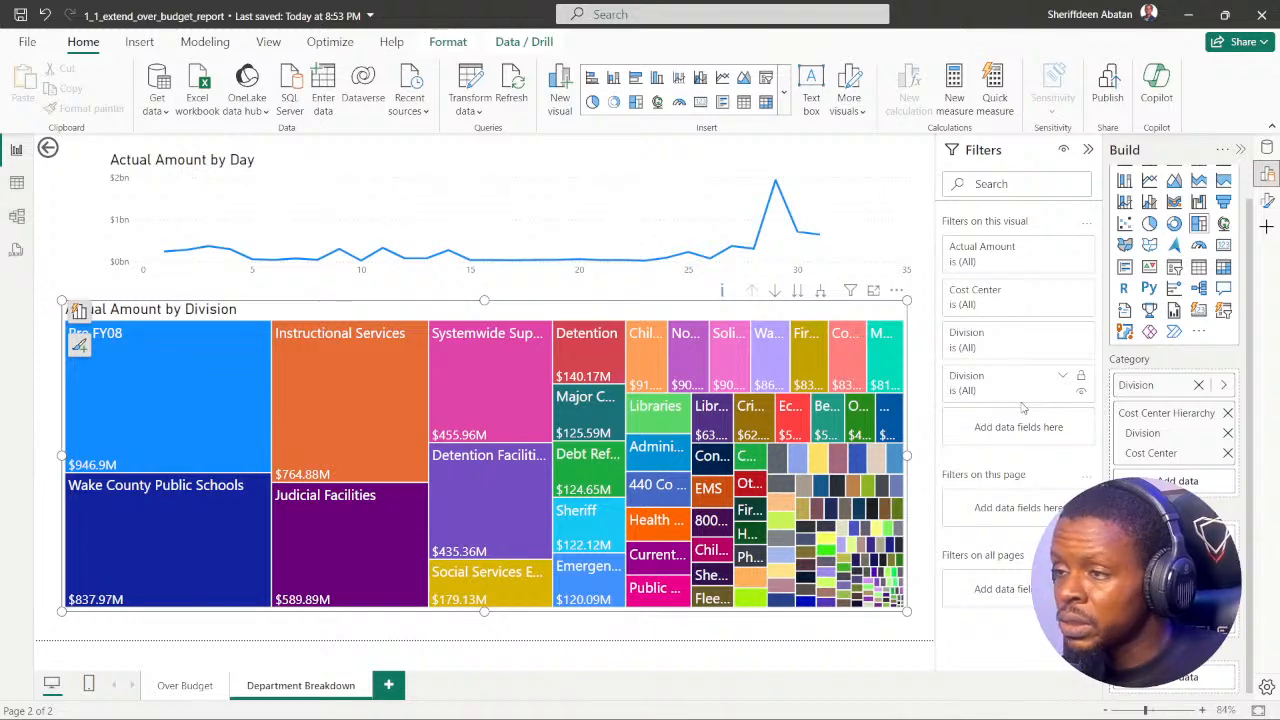
pyautogui.click(920, 292)
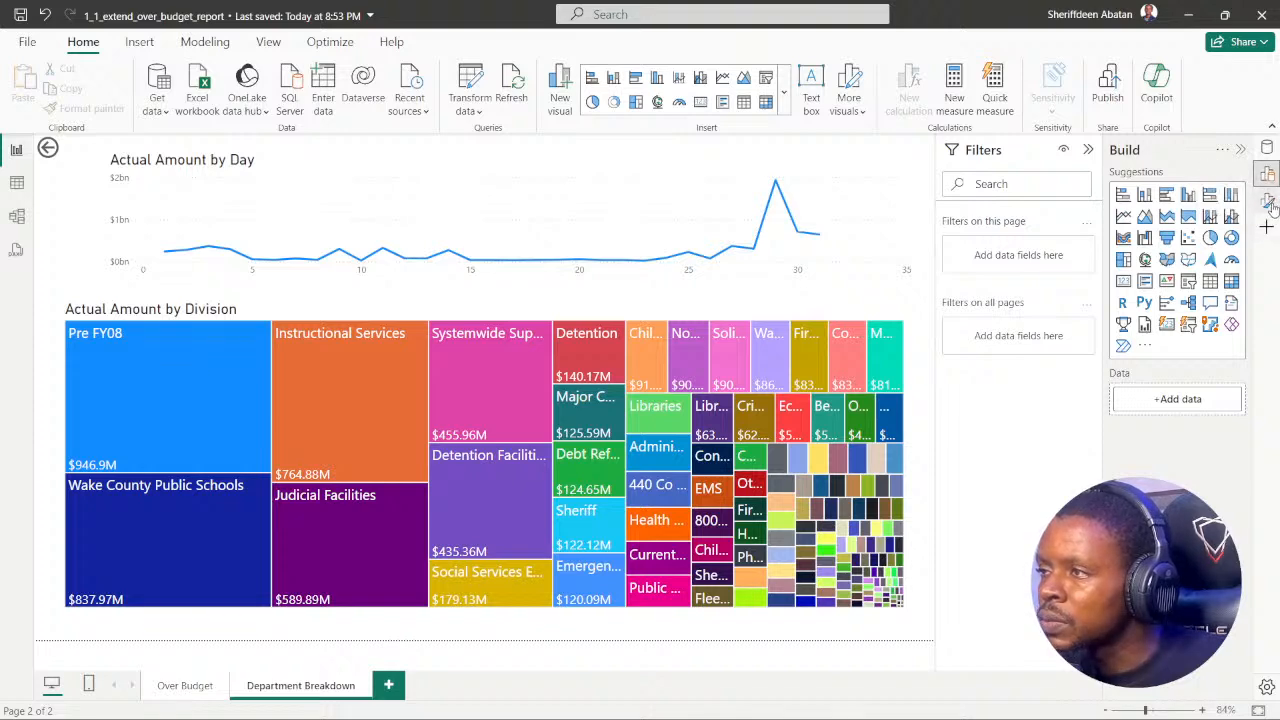
pyautogui.click(1268, 149)
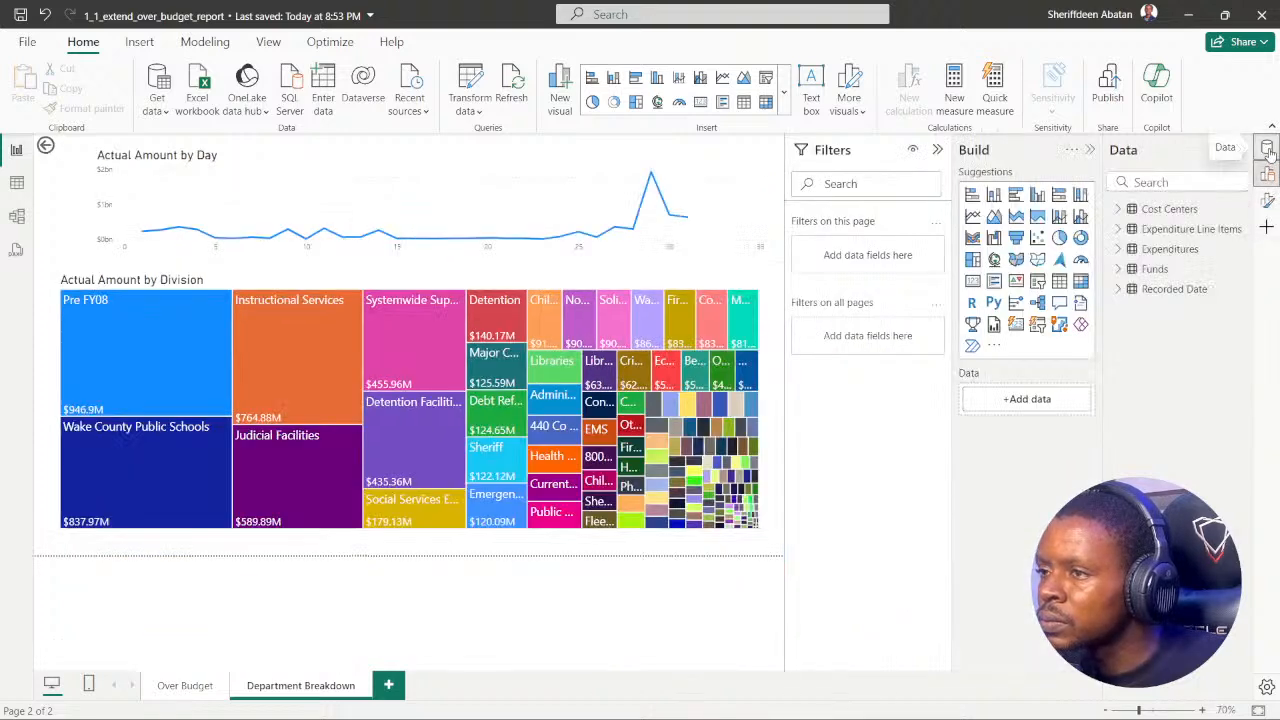
# Step: Find the Fiscal Year field by searching for "fis" and add it as a filter on the Department Breakdown page
pyautogui.click(1268, 149)
pyautogui.click(1268, 200)
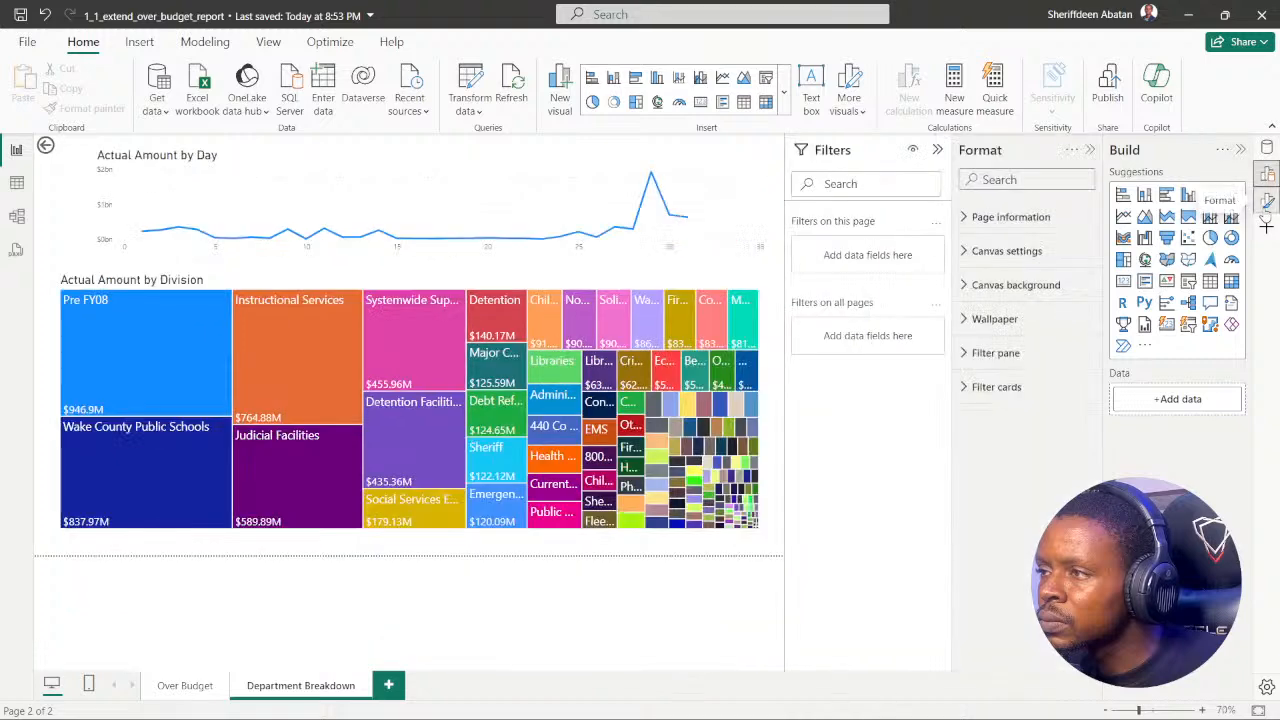
pyautogui.click(1268, 200)
pyautogui.click(1268, 149)
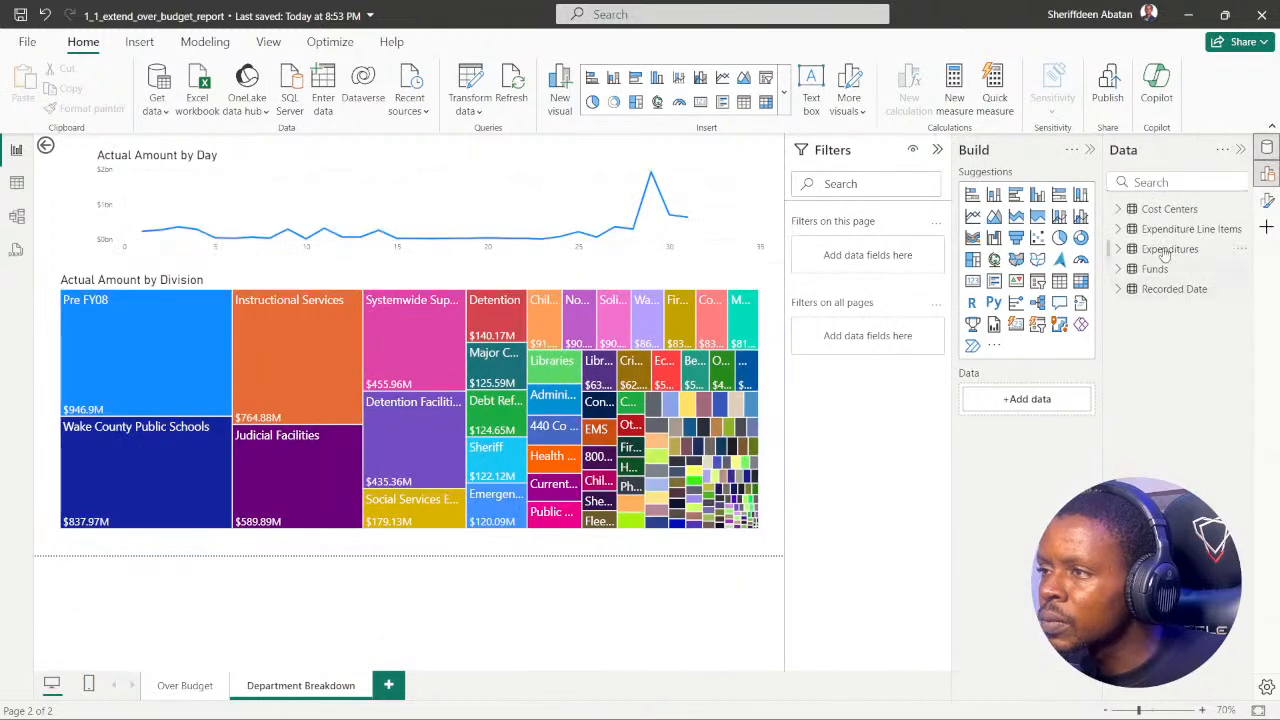
pyautogui.click(1153, 182)
pyautogui.write('fis')
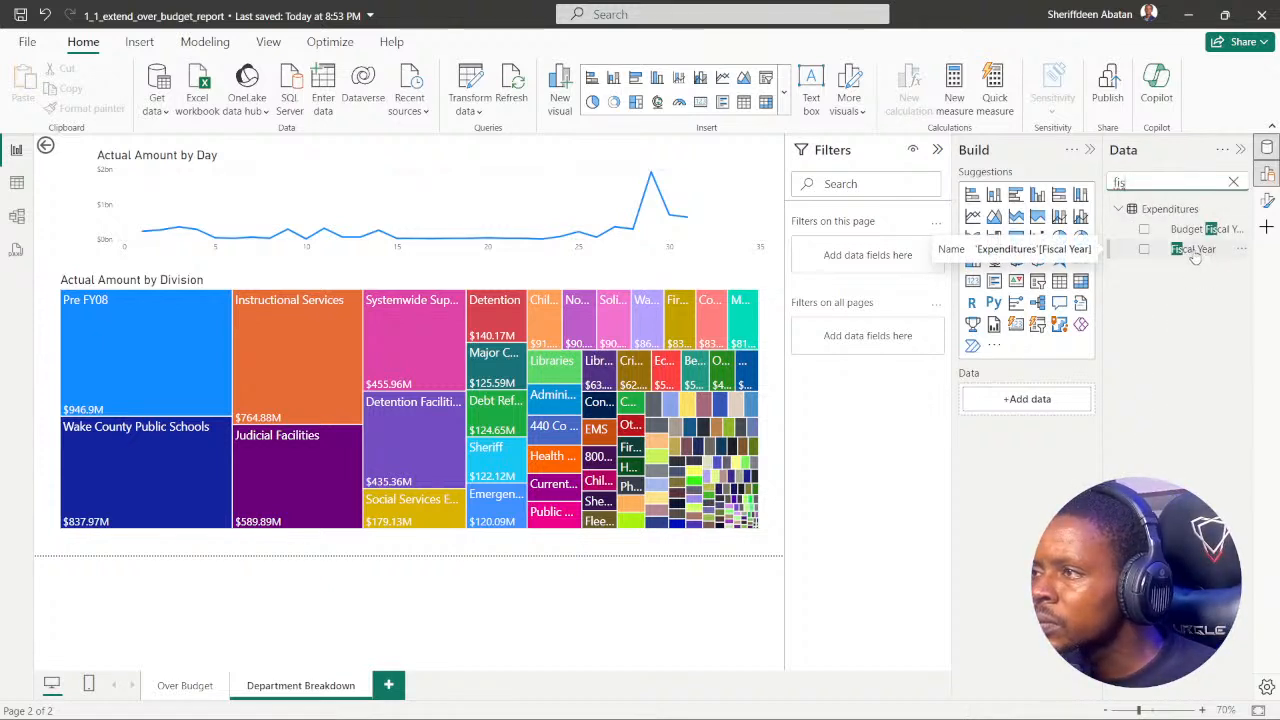
pyautogui.moveTo(1195, 256); pyautogui.dragTo(885, 260)
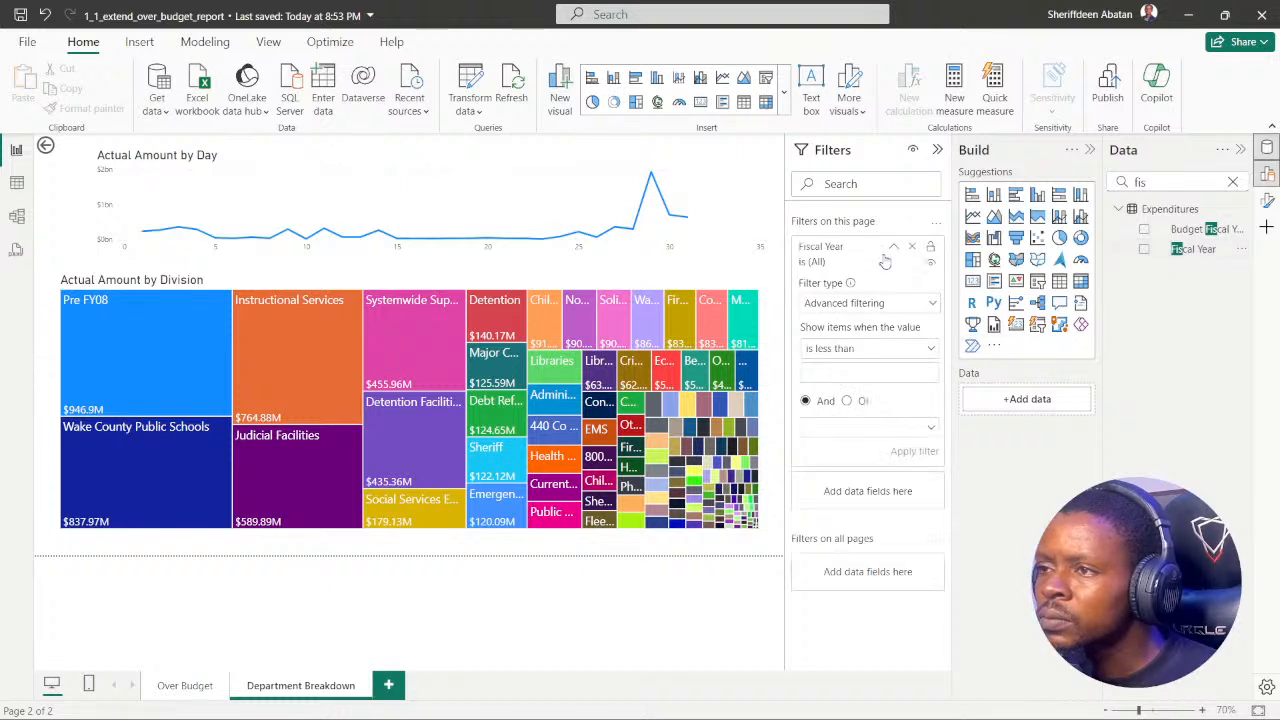
# Step: Switch the Fiscal Year page filter to basic filtering and restrict it to 2018
pyautogui.click(929, 305)
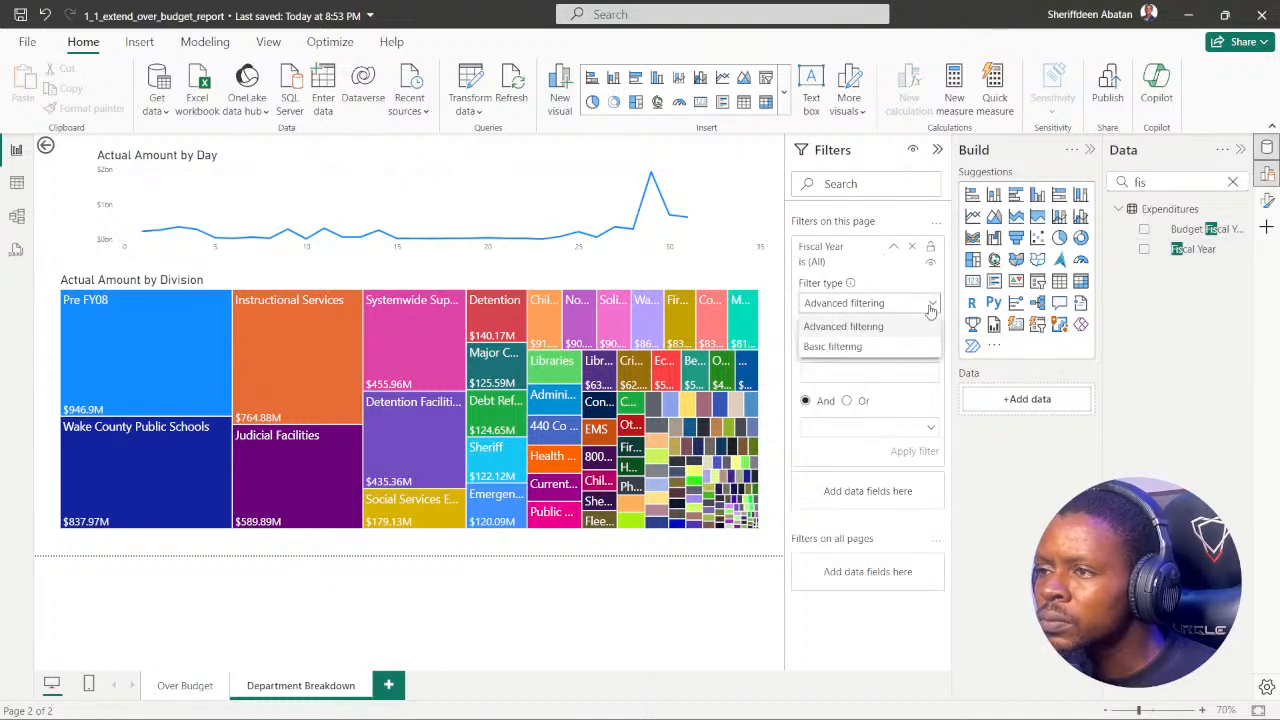
pyautogui.click(837, 346)
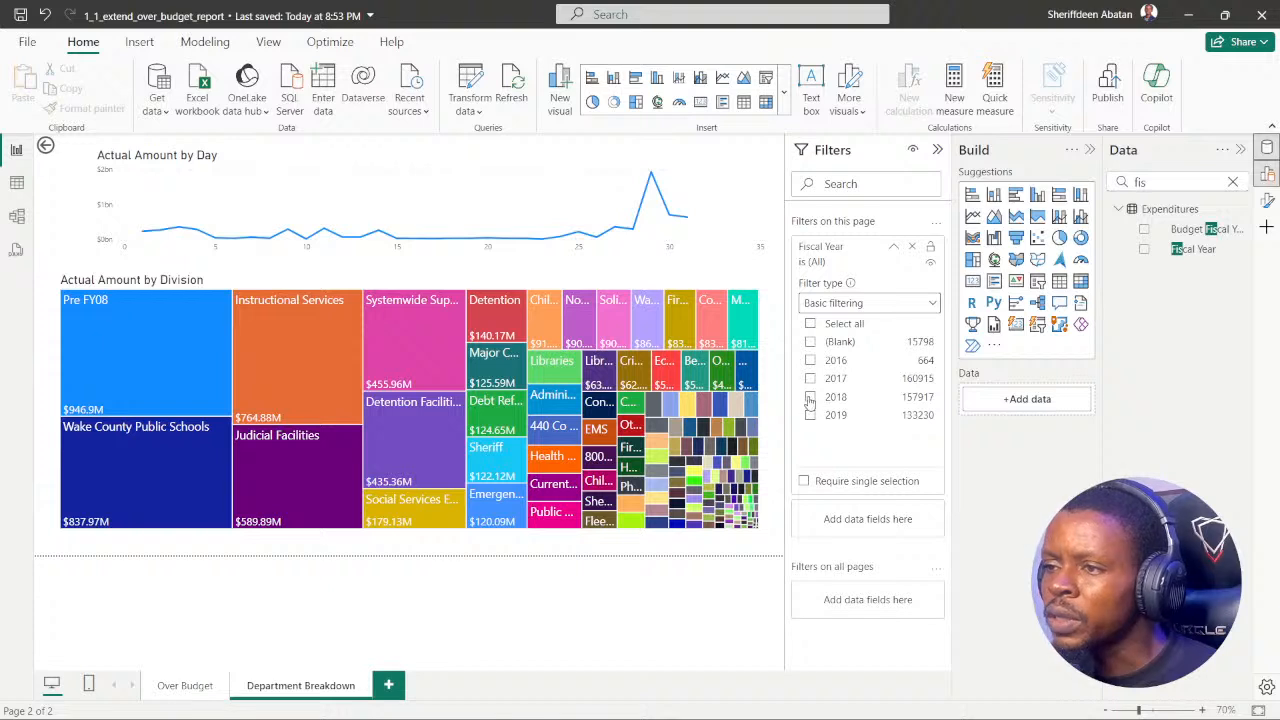
pyautogui.click(810, 397)
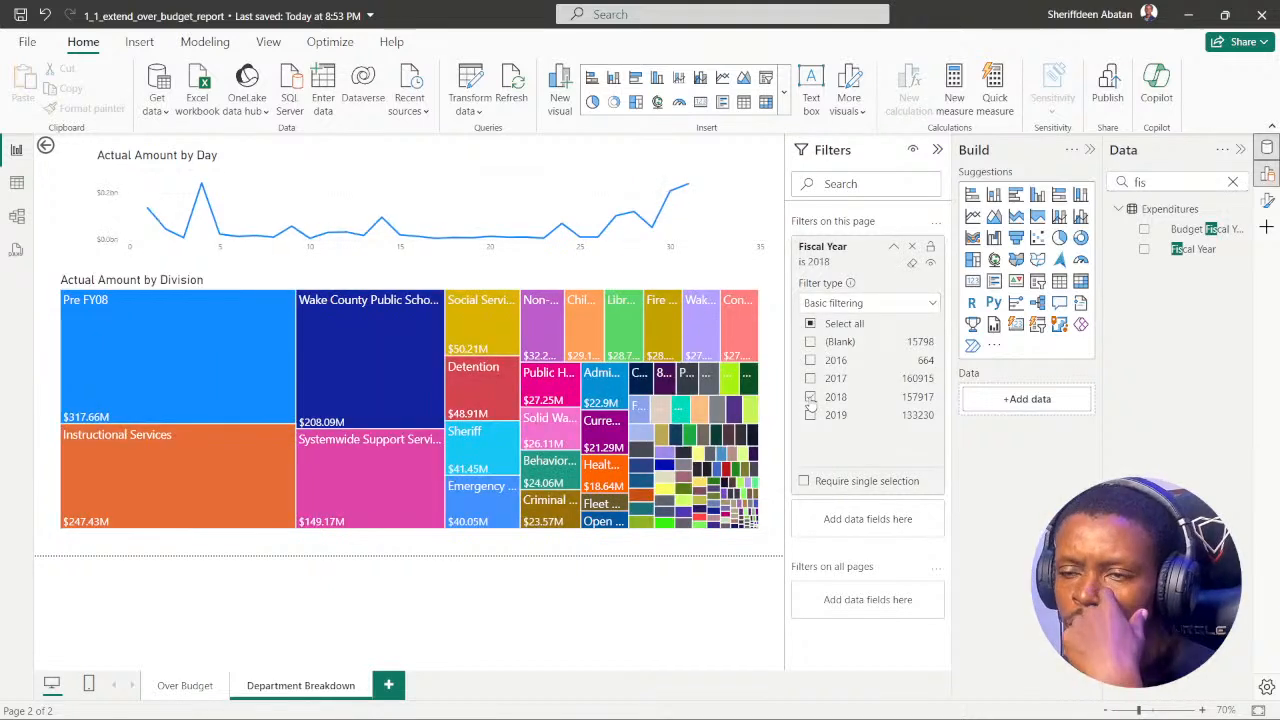
# Step: Check the question in Chrome, return to Power BI, and add the Cost Center field to the page filters after searching for "cost"
pyautogui.click(567, 701)
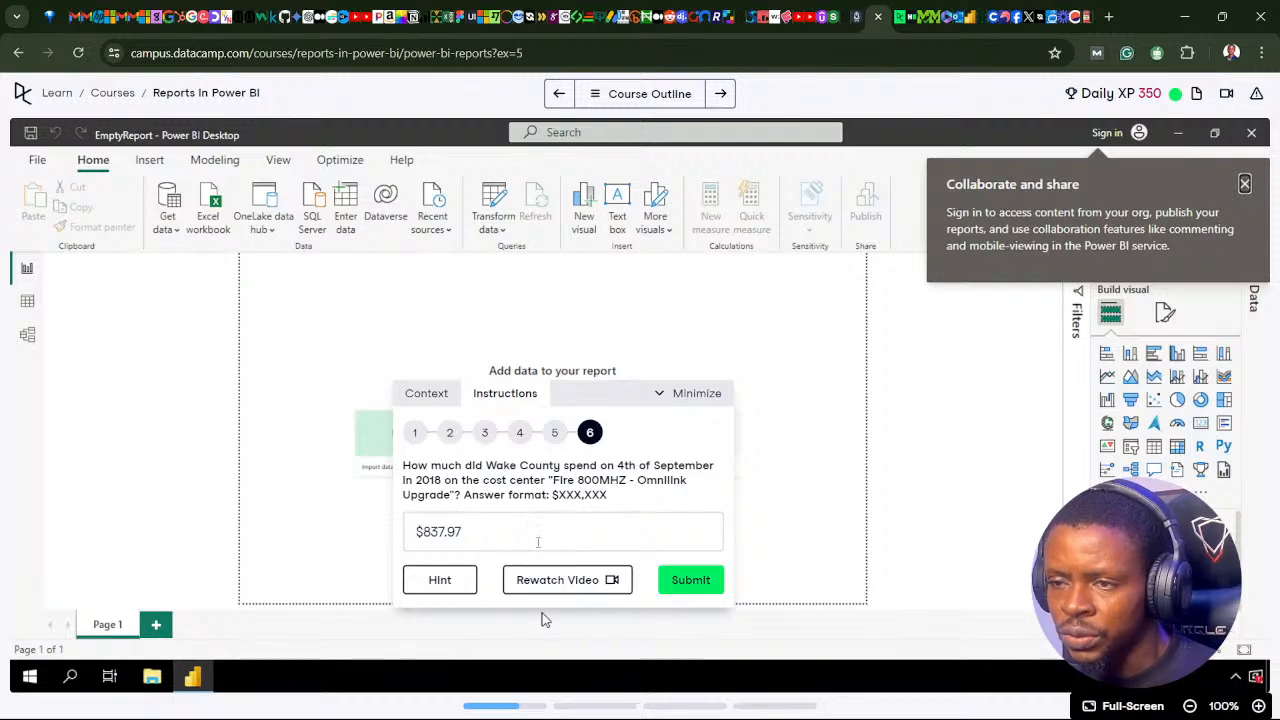
pyautogui.click(933, 703)
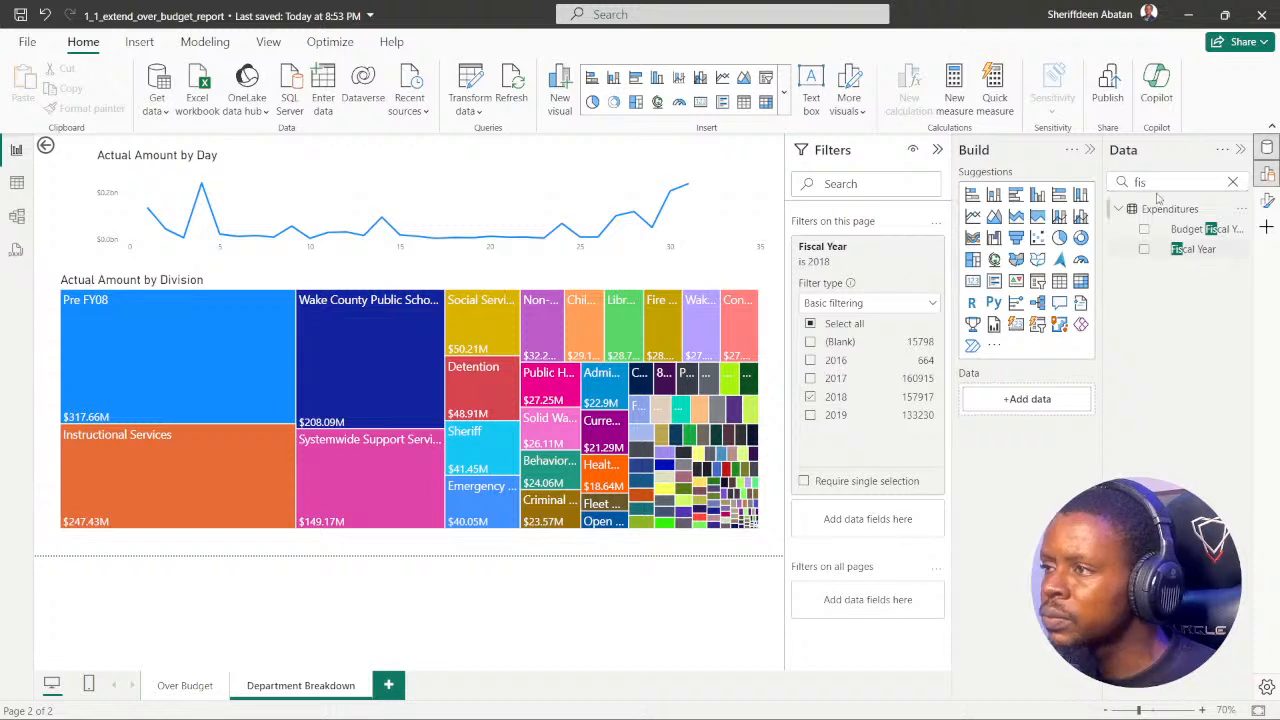
pyautogui.click(1233, 184)
pyautogui.click(1163, 181)
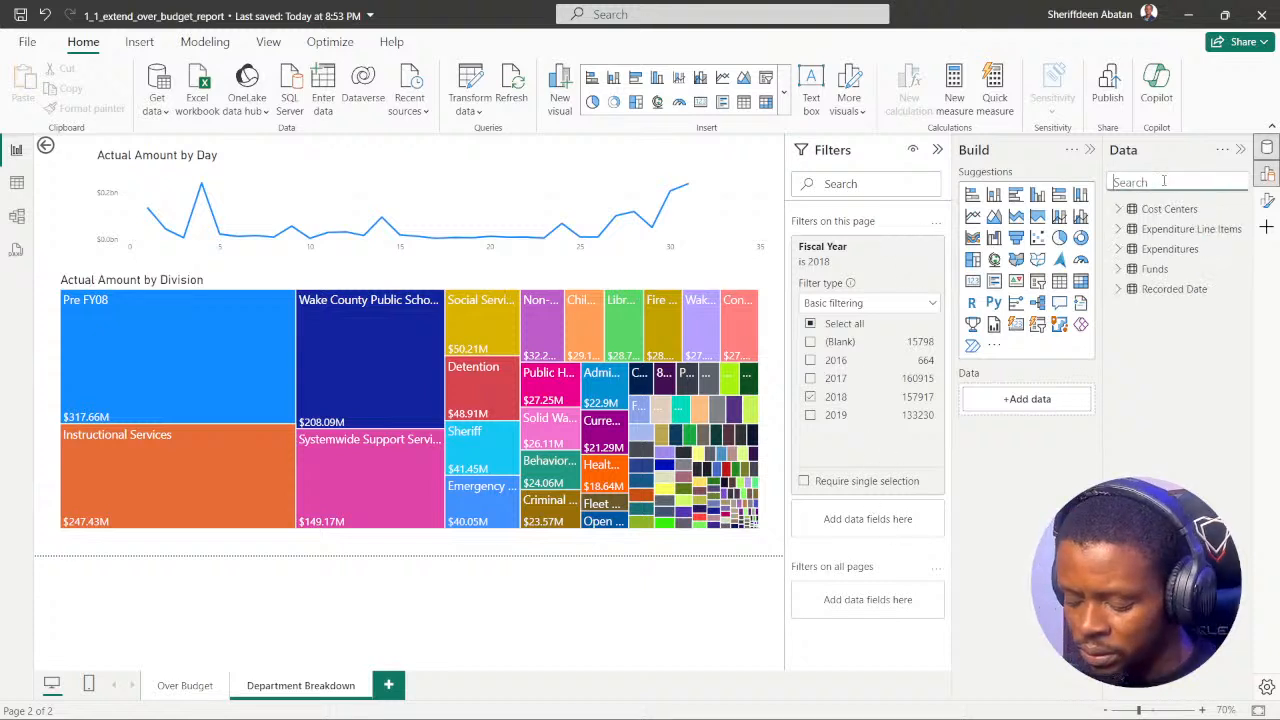
pyautogui.write('cost')
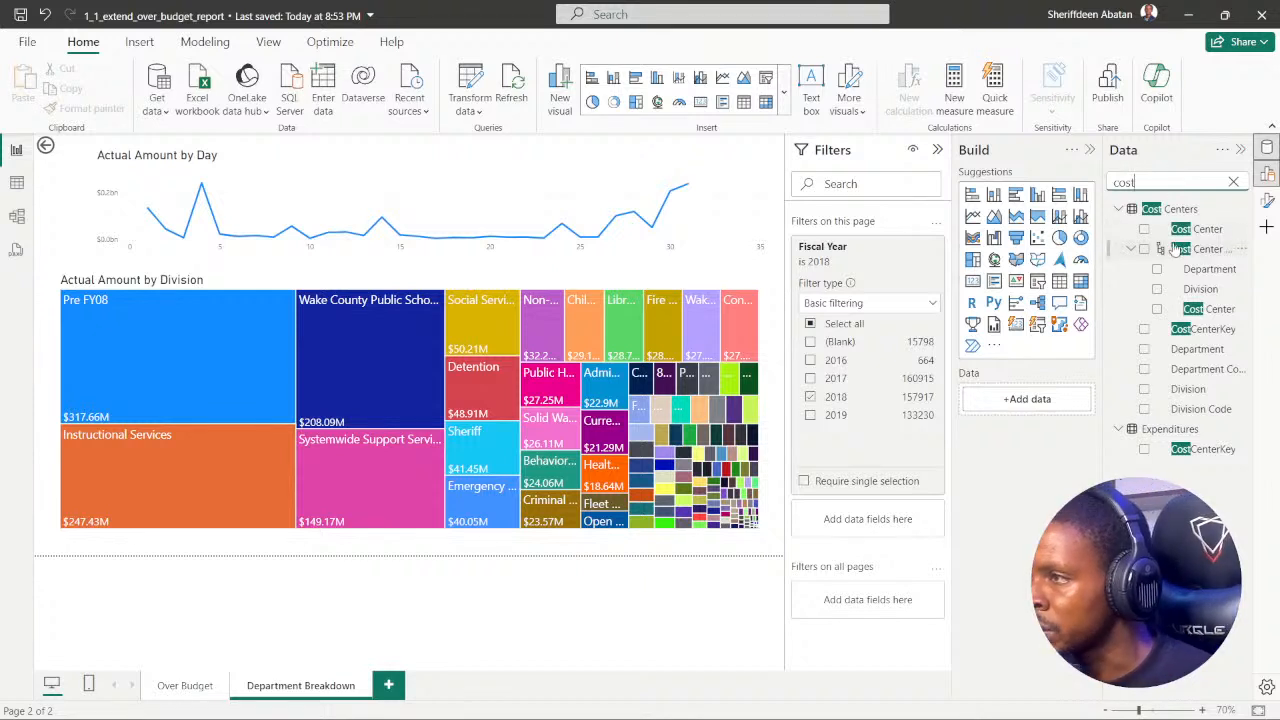
pyautogui.moveTo(1190, 231); pyautogui.dragTo(876, 530)
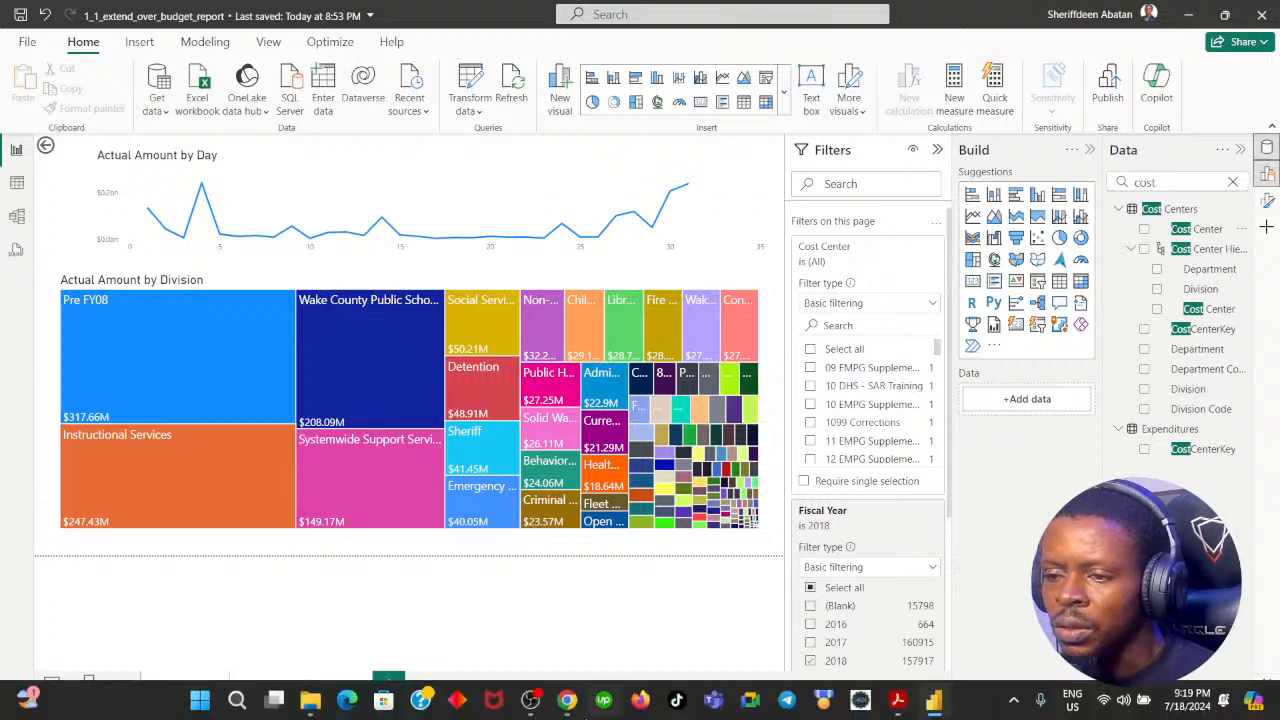
# Step: Recheck the cost centre name in Chrome, then search Power BI's Cost Center filter for "fire 800" and select Fire 800MHZ - Omnilink Upgrade
pyautogui.click(566, 702)
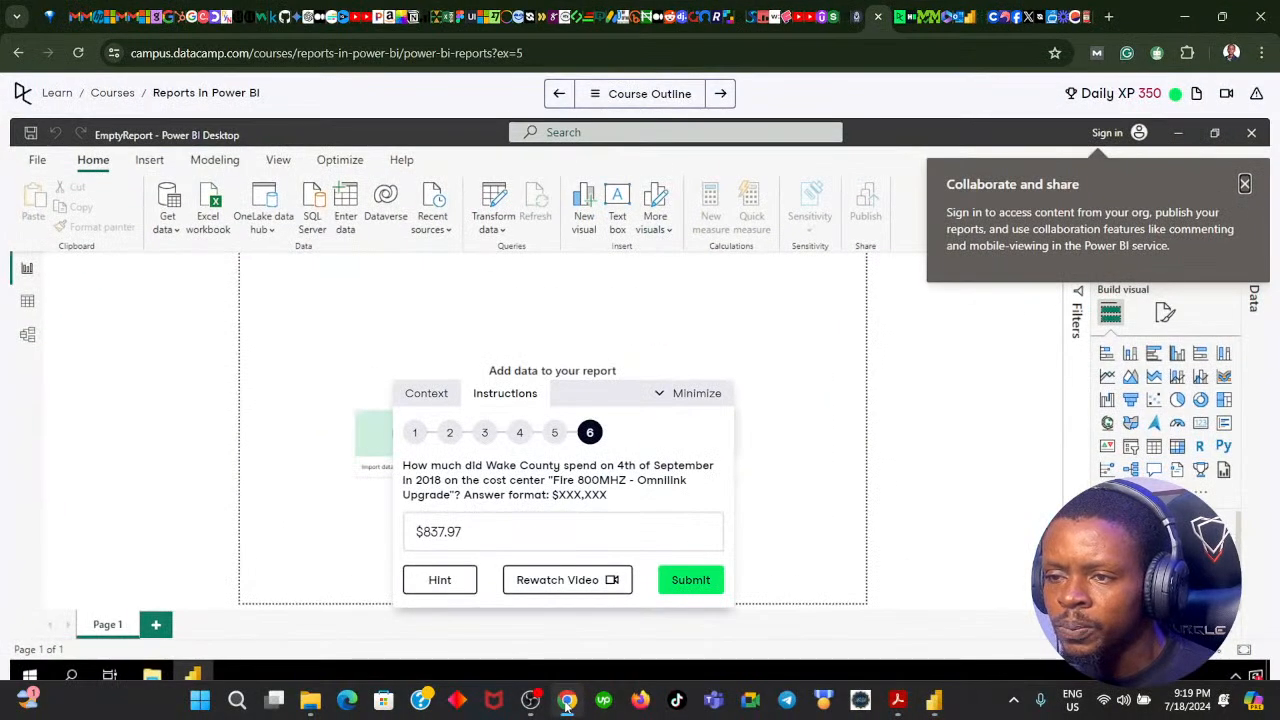
pyautogui.click(566, 702)
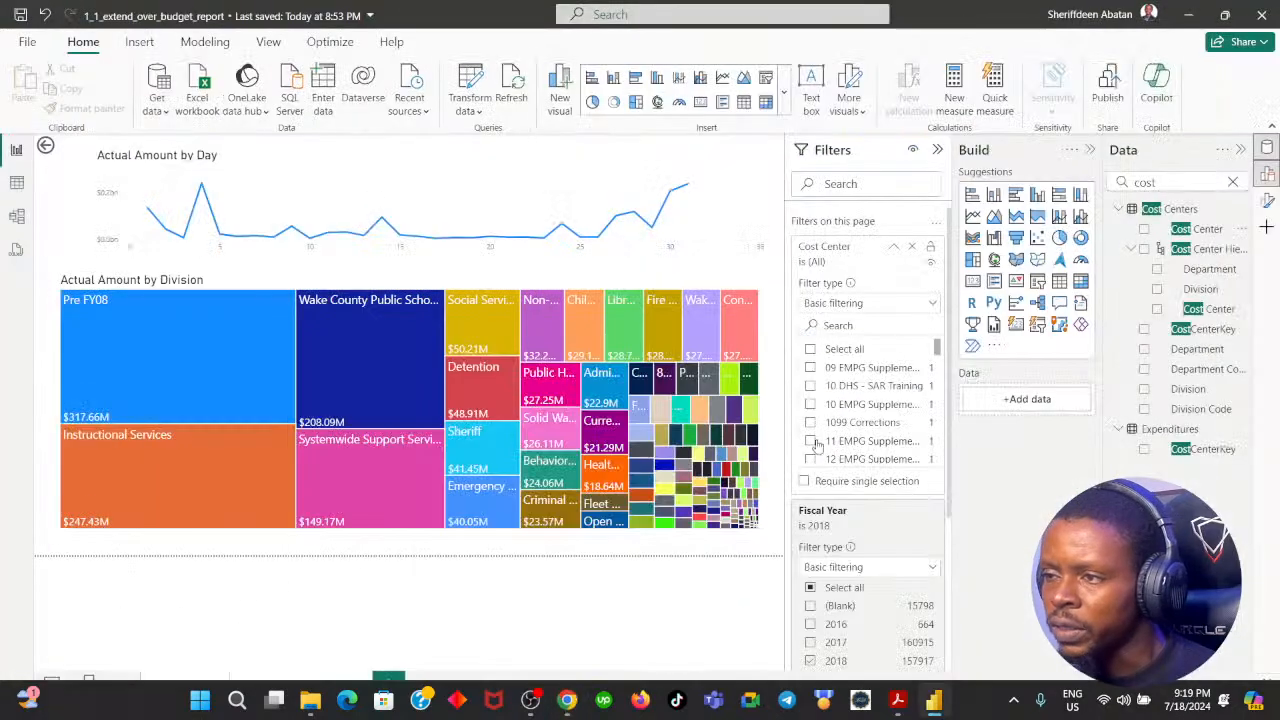
pyautogui.scroll(-5, 862, 425)
pyautogui.scroll(3, 850, 400)
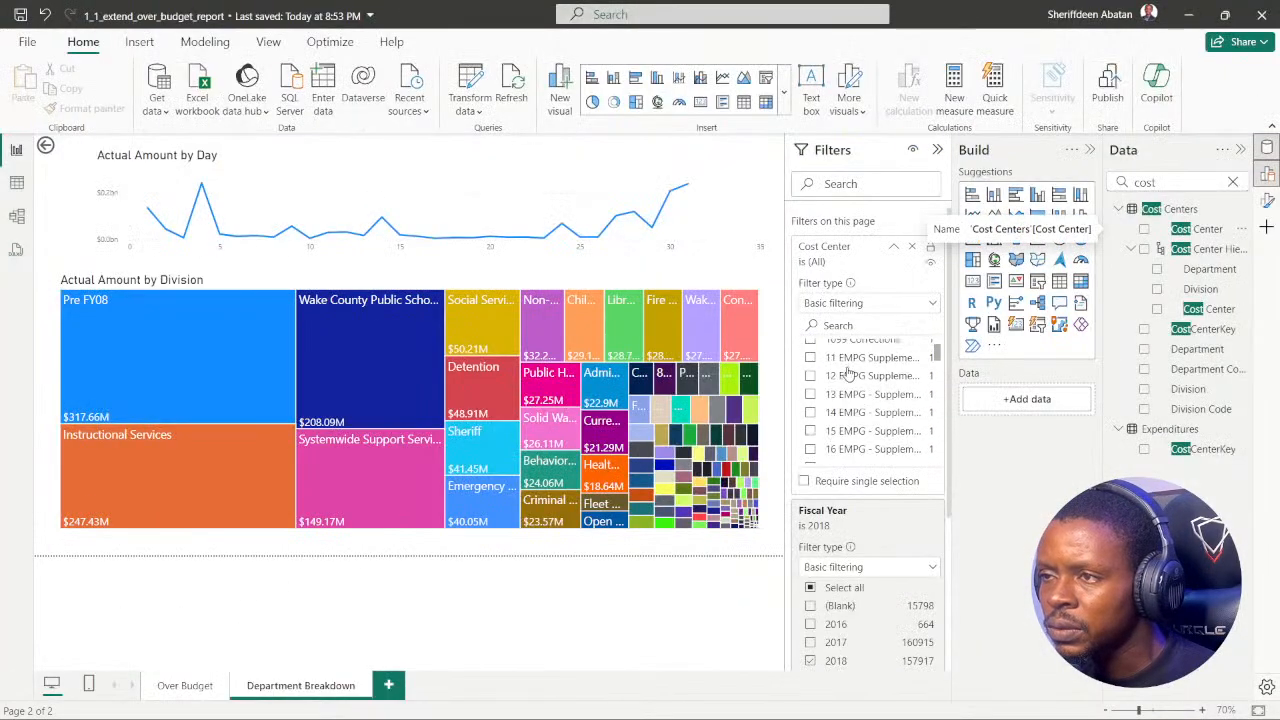
pyautogui.click(852, 326)
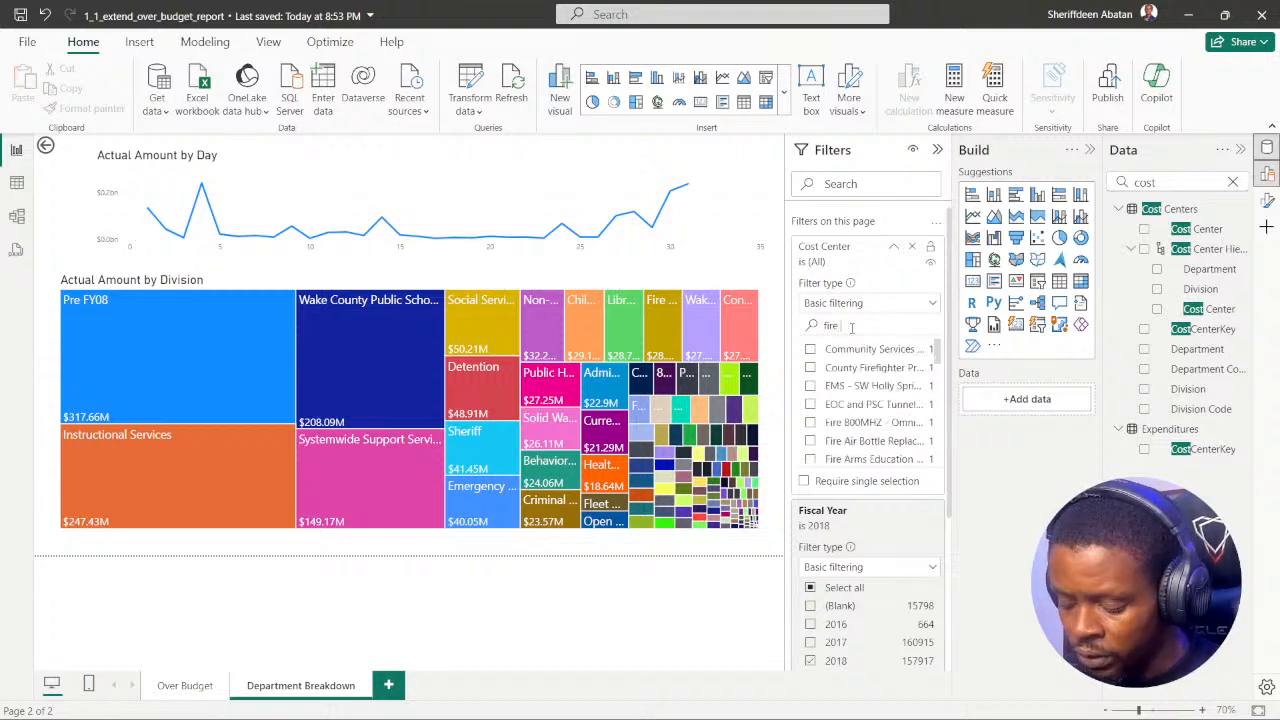
pyautogui.write('800')
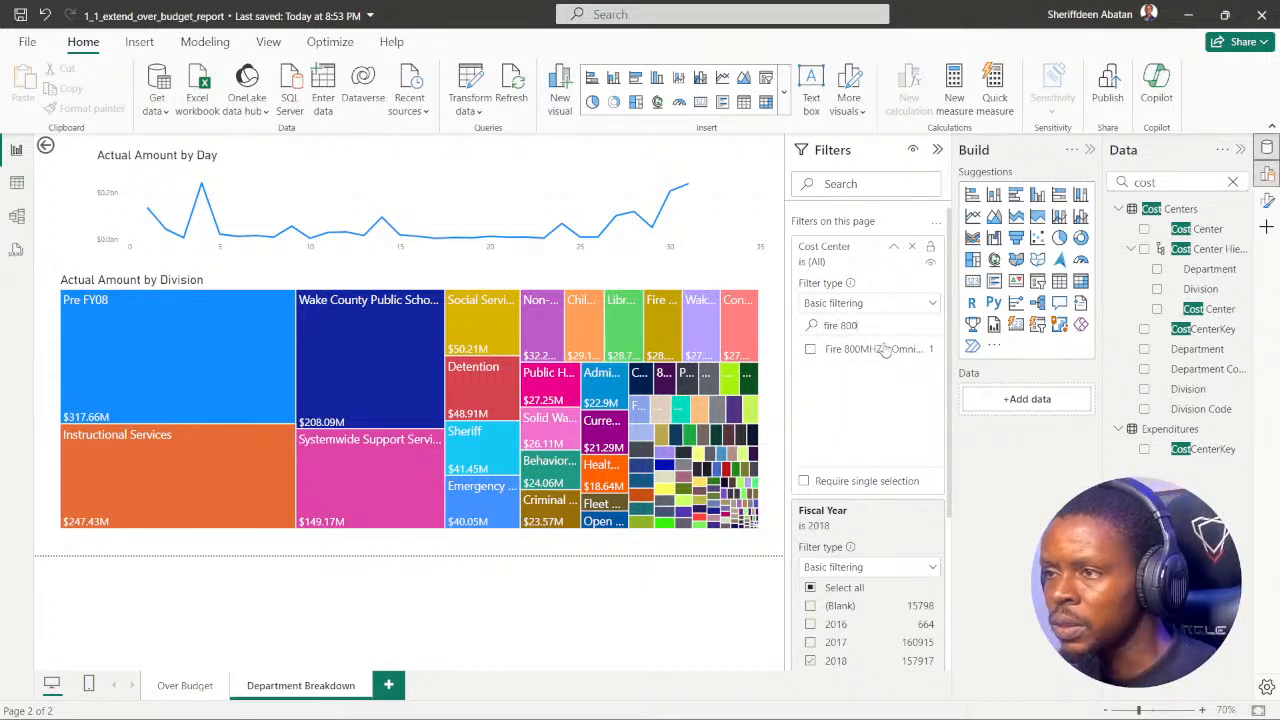
pyautogui.click(812, 352)
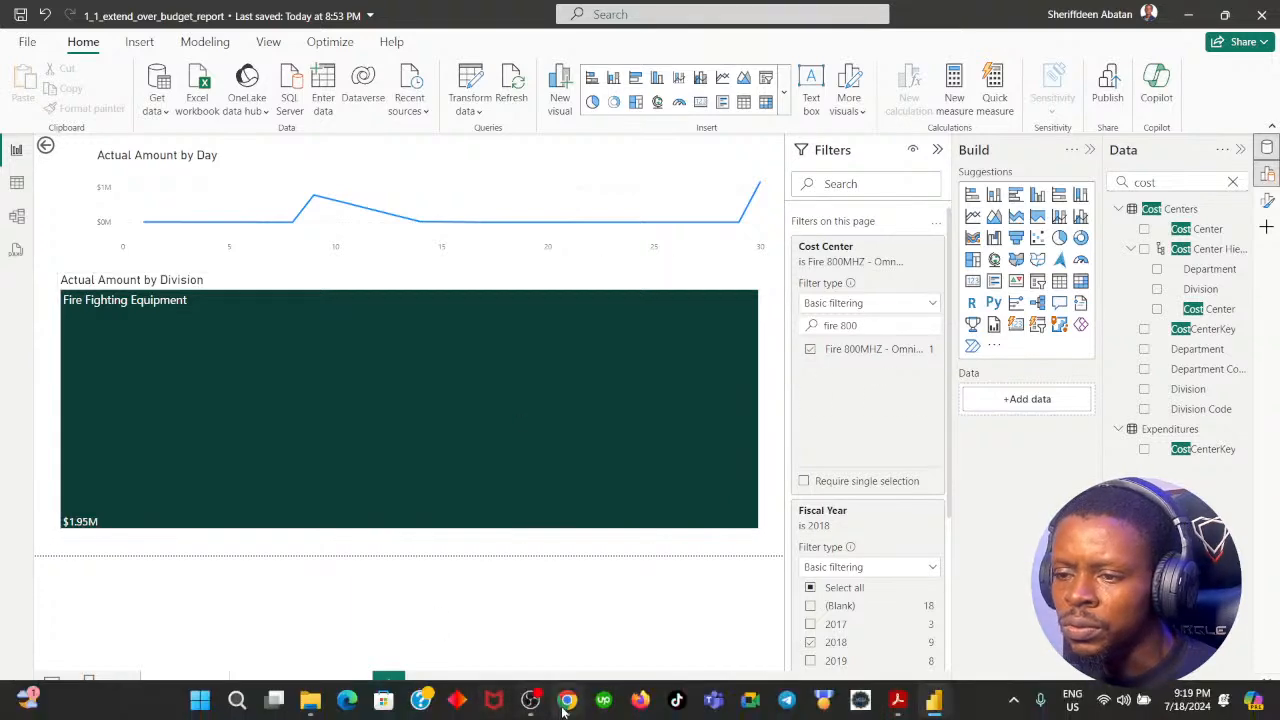
# Step: Reread instruction 6 in Chrome, return to Power BI, and add Department to the page filters after searching for "depart"
pyautogui.click(566, 700)
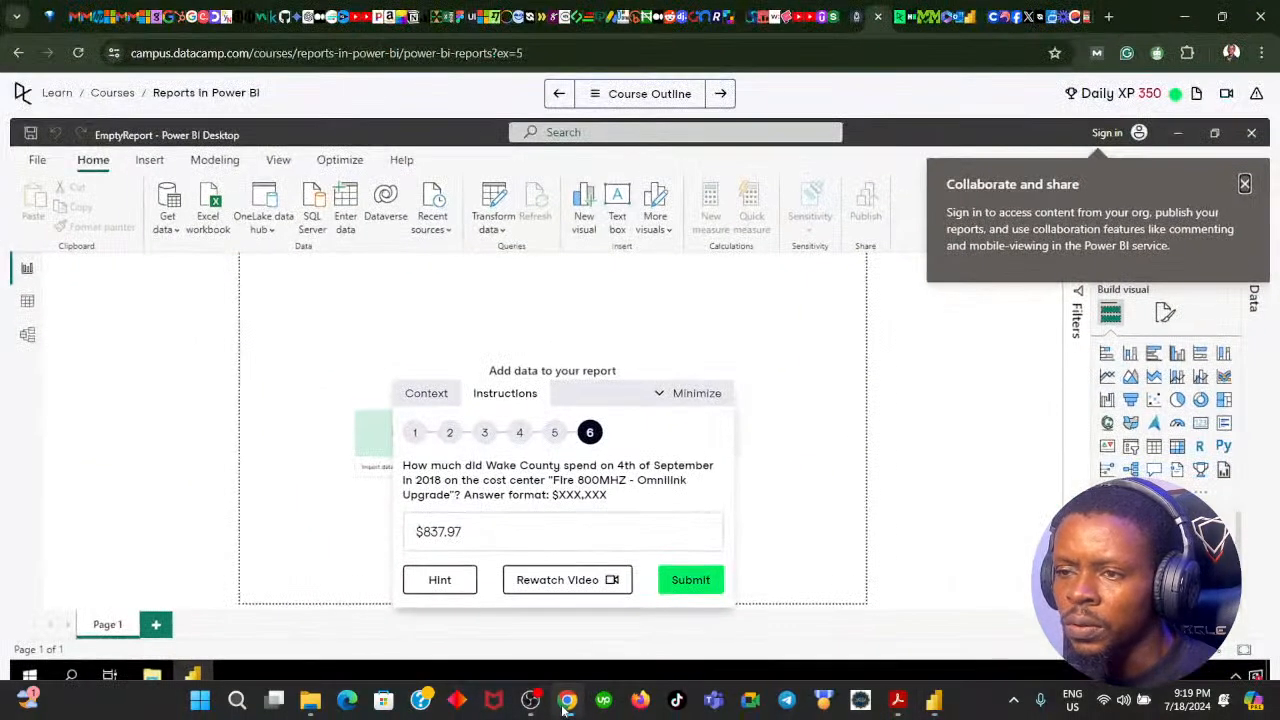
pyautogui.click(566, 703)
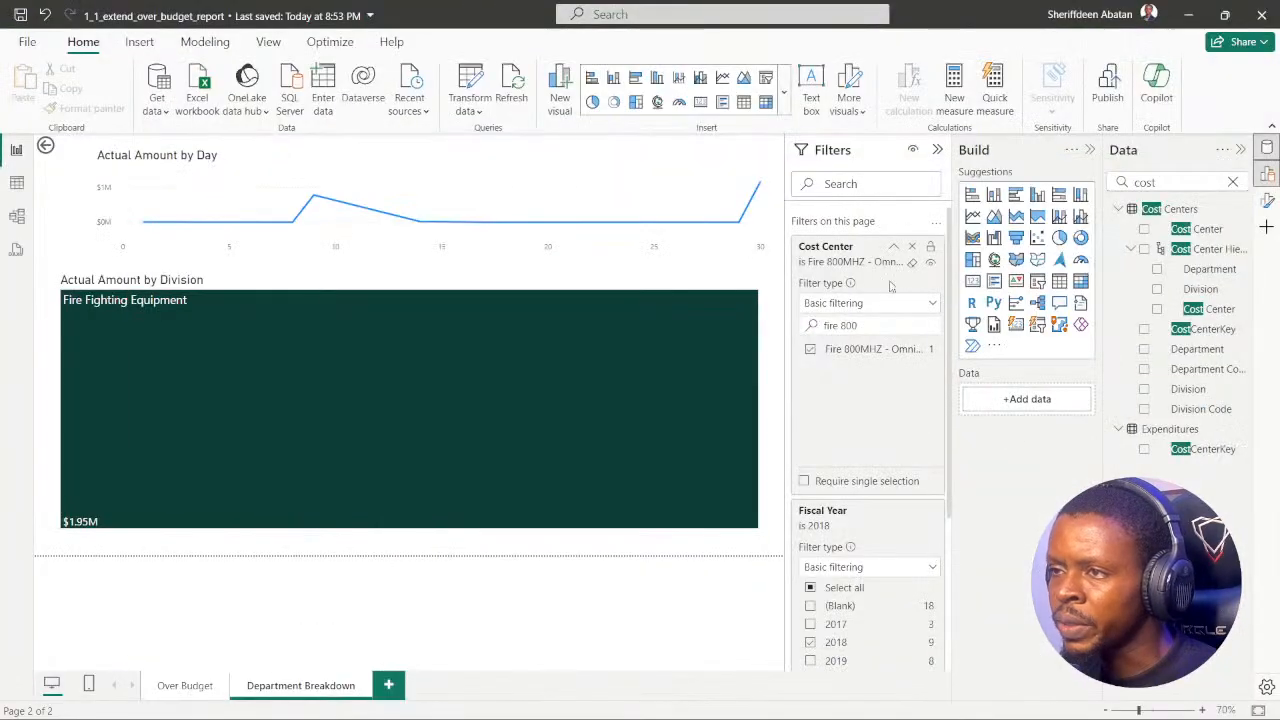
pyautogui.scroll(-3, 878, 485)
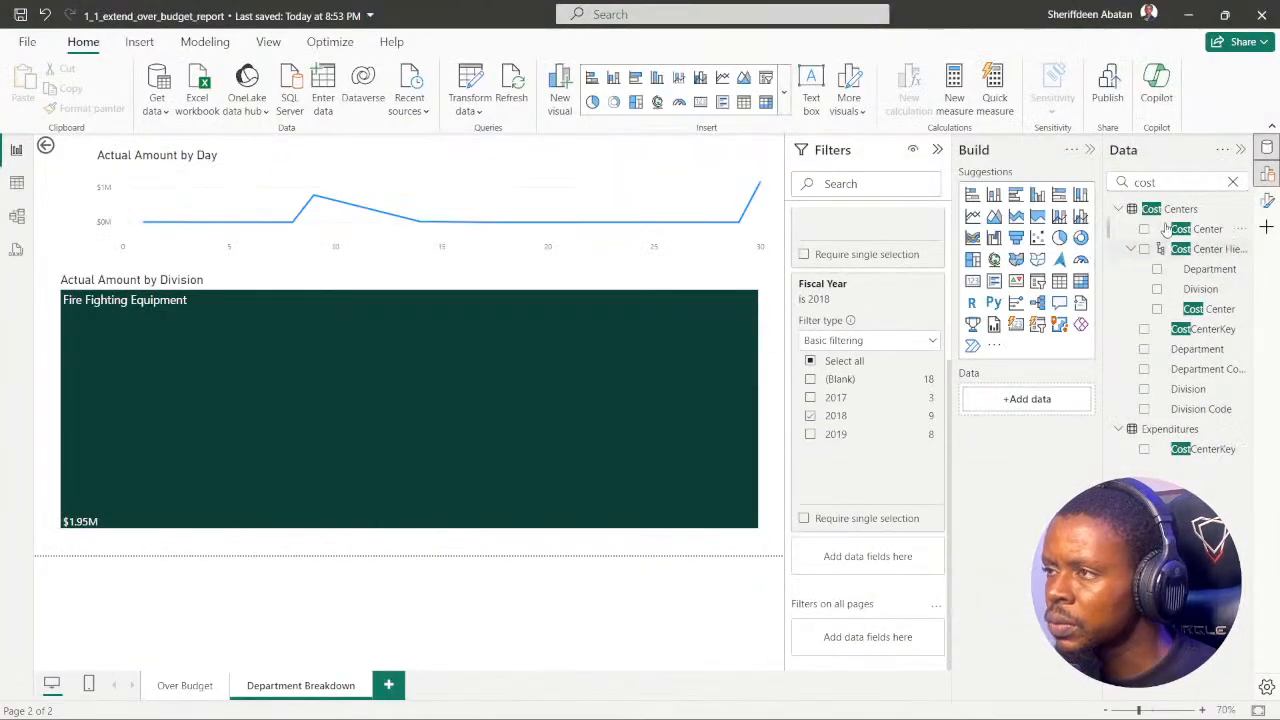
pyautogui.click(1232, 181)
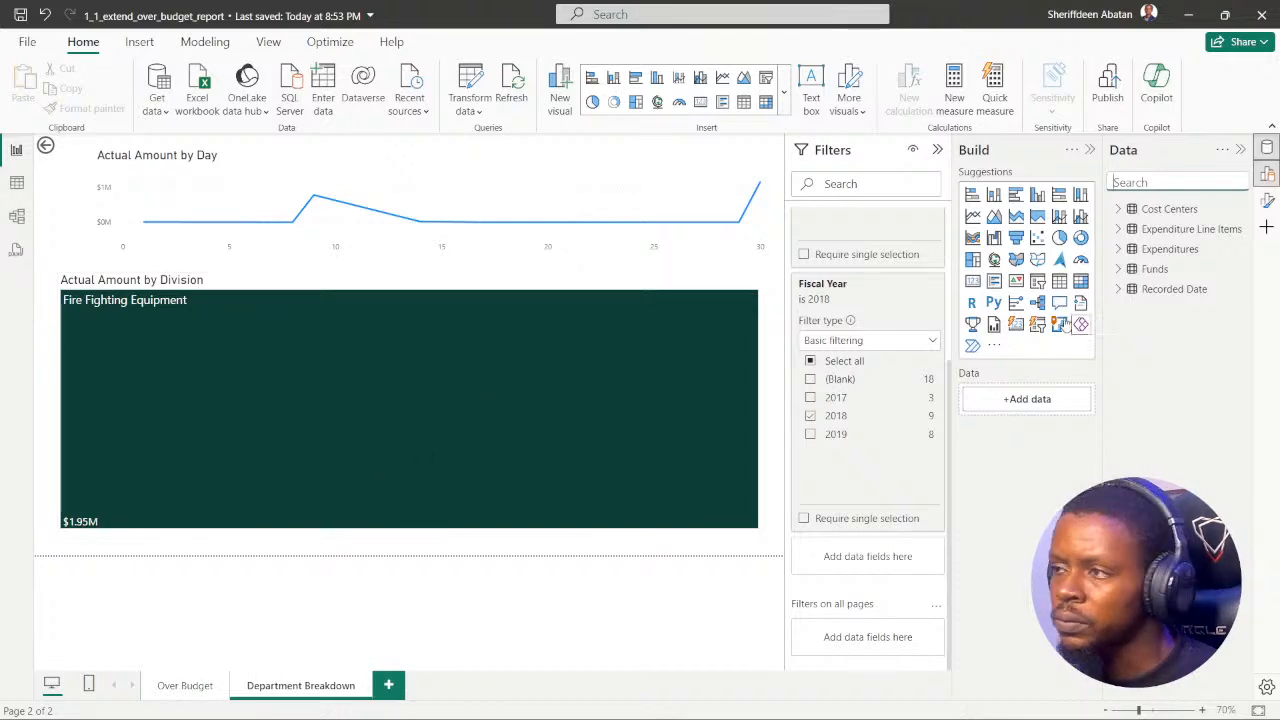
pyautogui.click(1132, 180)
pyautogui.write('depart')
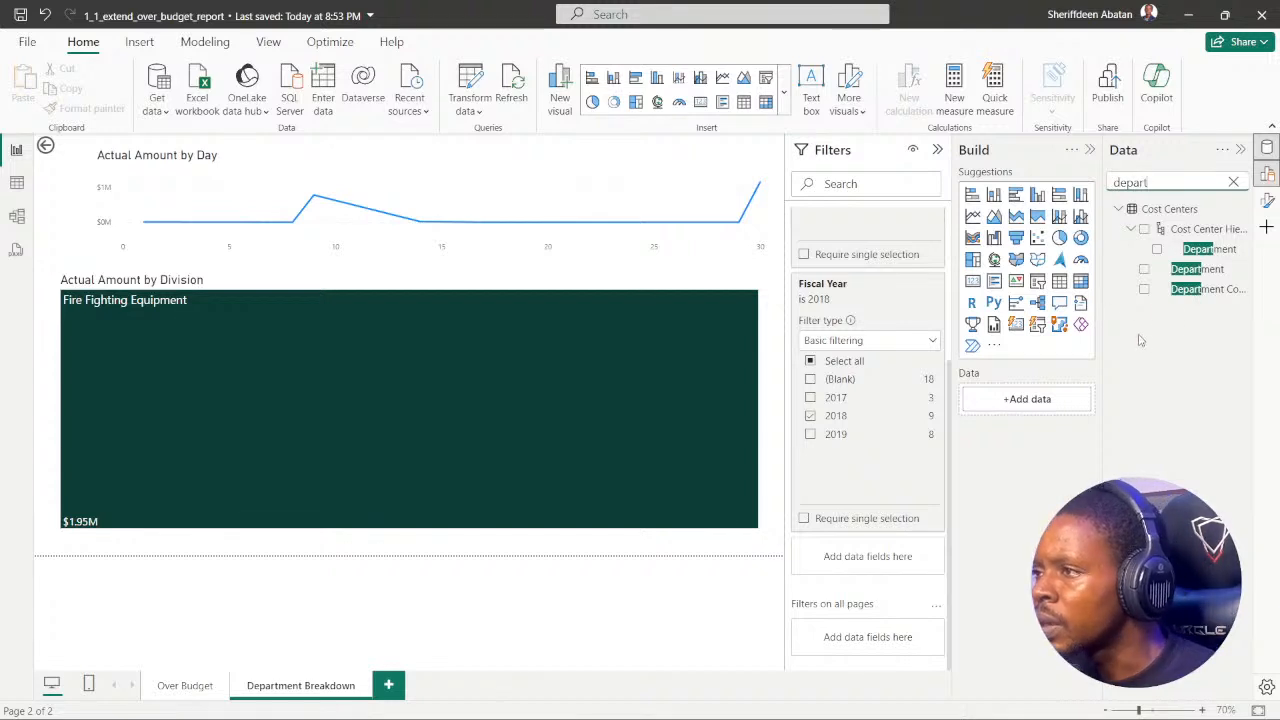
pyautogui.moveTo(1180, 270); pyautogui.dragTo(873, 552)
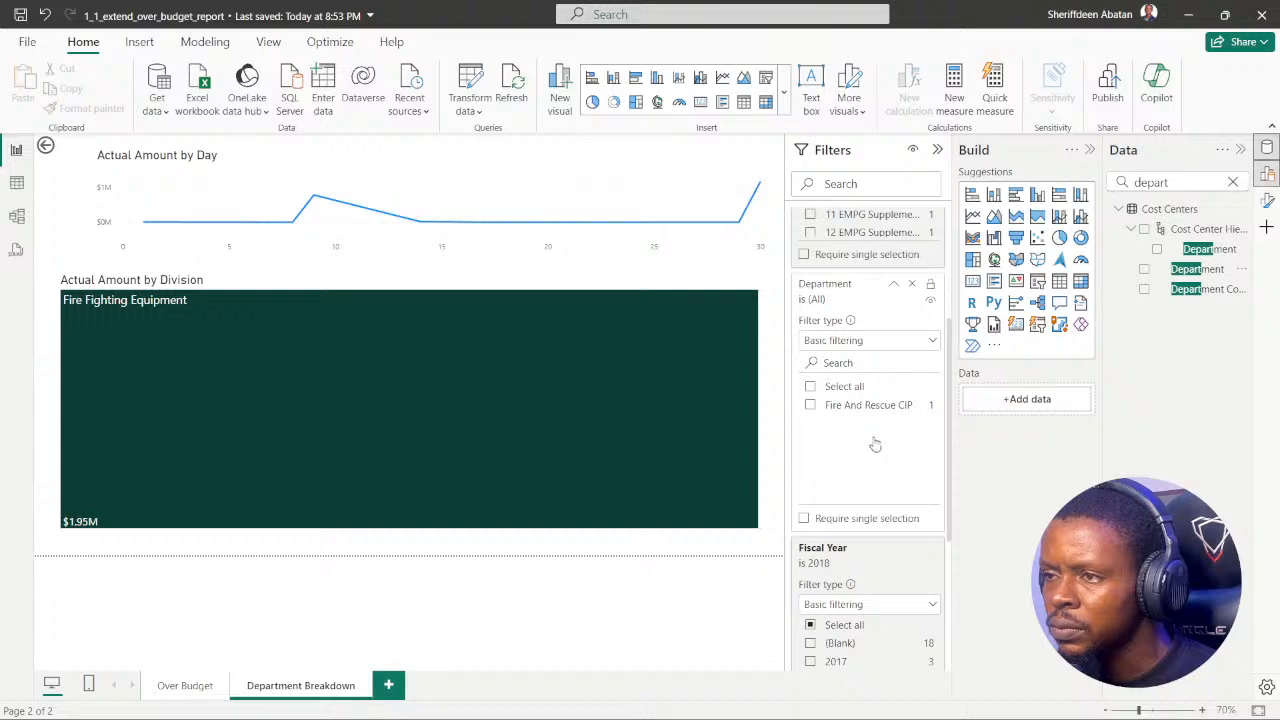
# Step: Search the Department filter's values for "wake" using basic filtering, and remove the Department filter from the page
pyautogui.scroll(-3, 883, 428)
pyautogui.scroll(6, 883, 441)
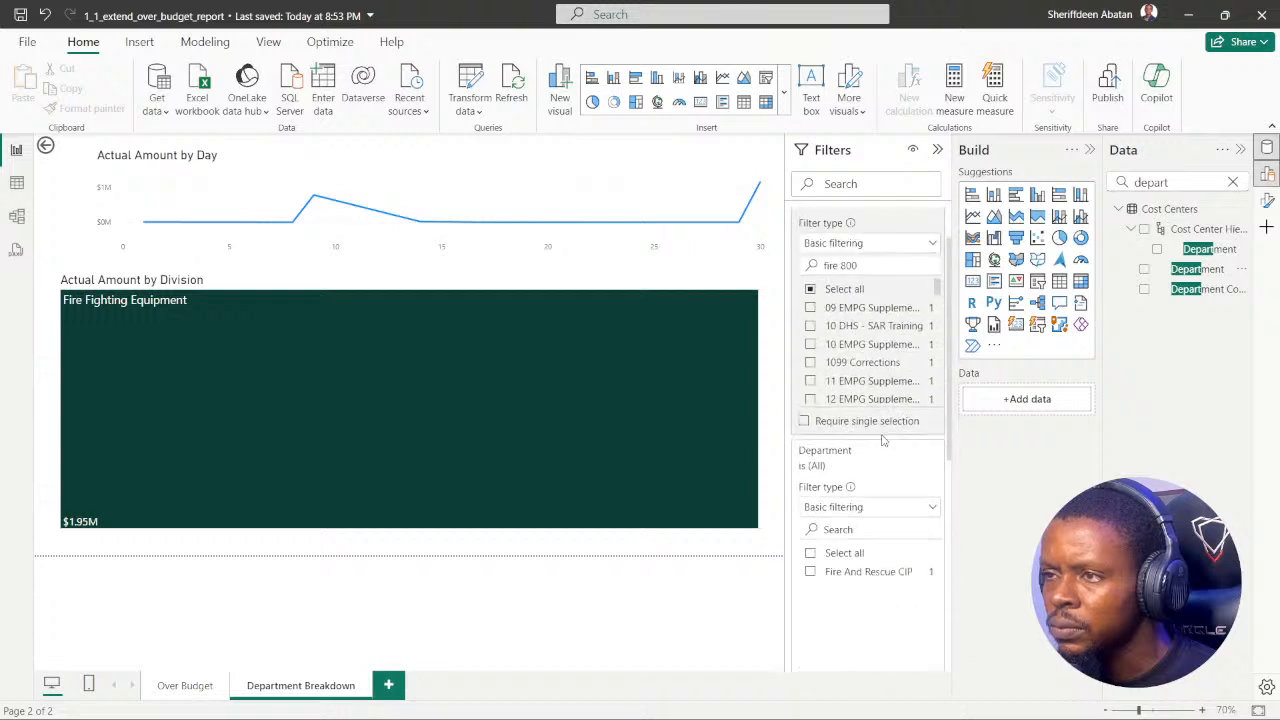
pyautogui.scroll(1, 883, 441)
pyautogui.scroll(-3, 893, 437)
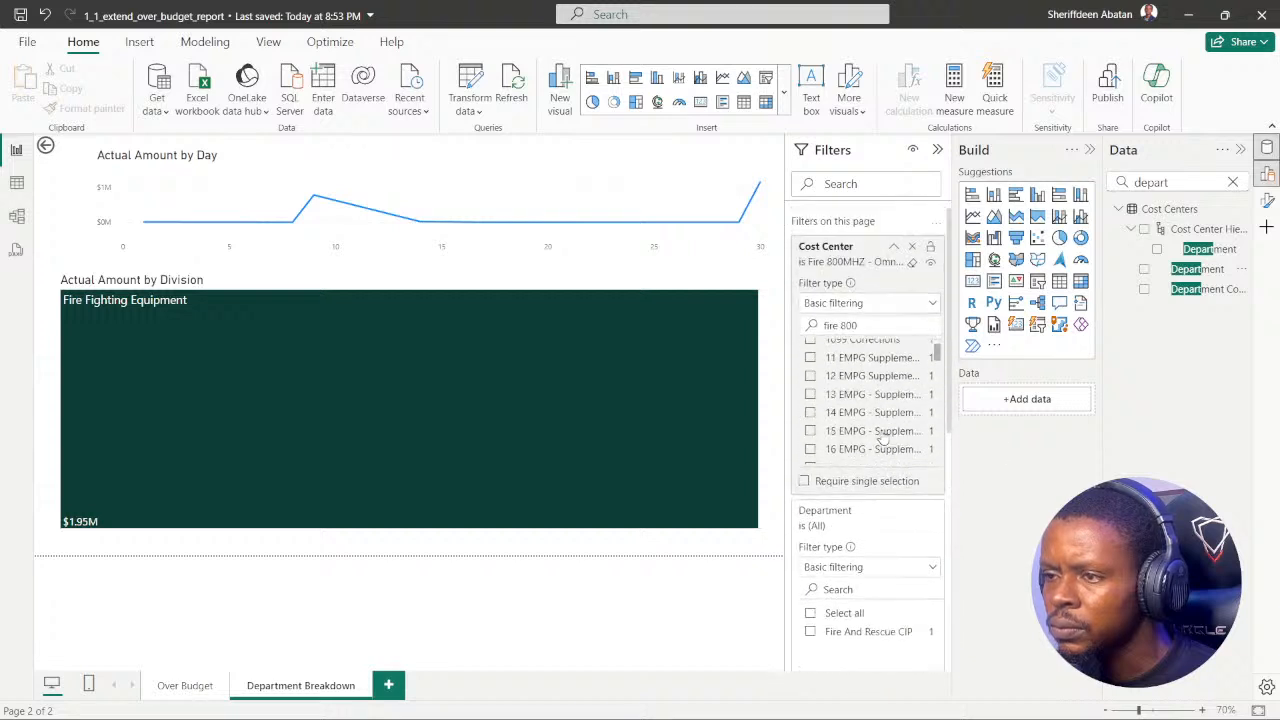
pyautogui.scroll(-5, 880, 430)
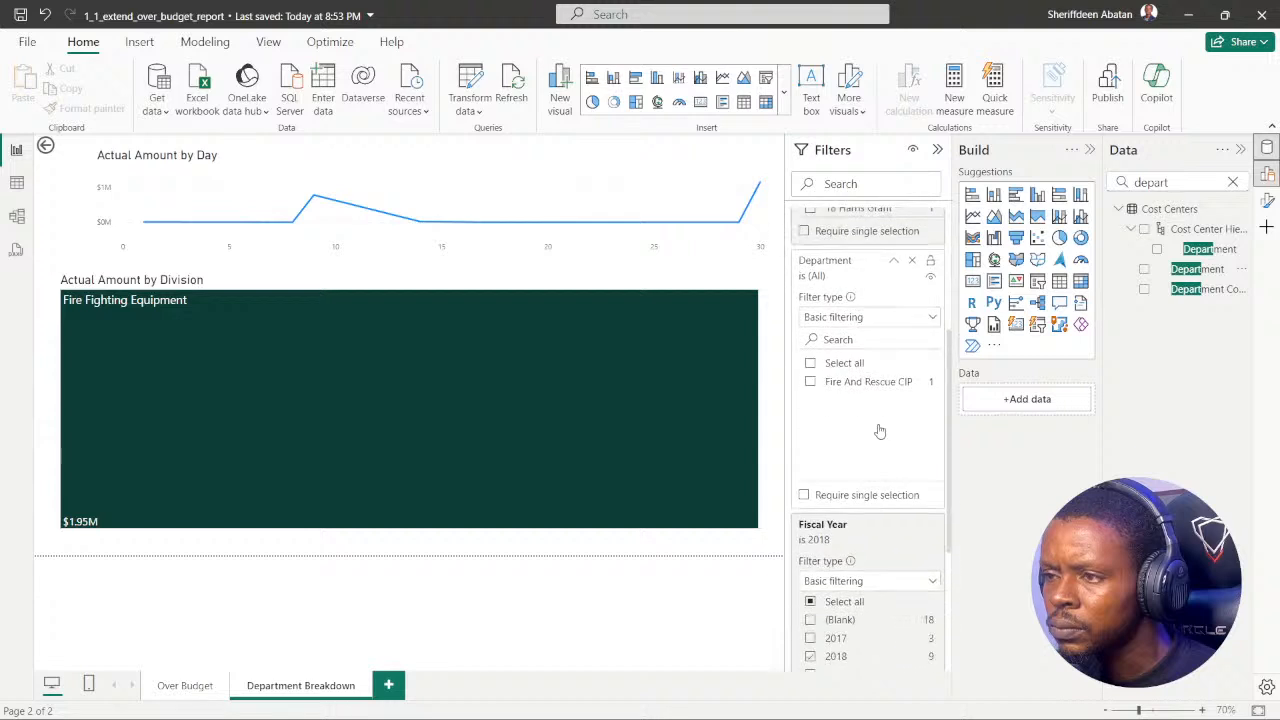
pyautogui.click(931, 320)
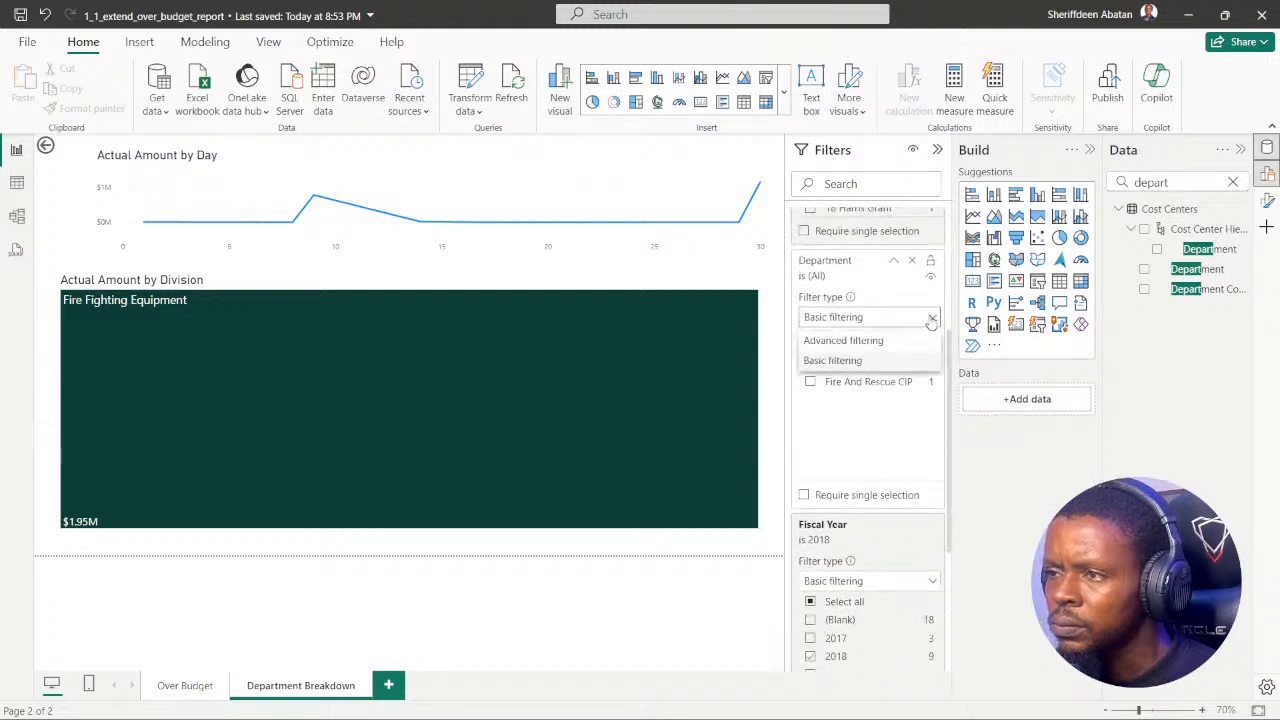
pyautogui.click(865, 362)
pyautogui.click(845, 338)
pyautogui.write('w')
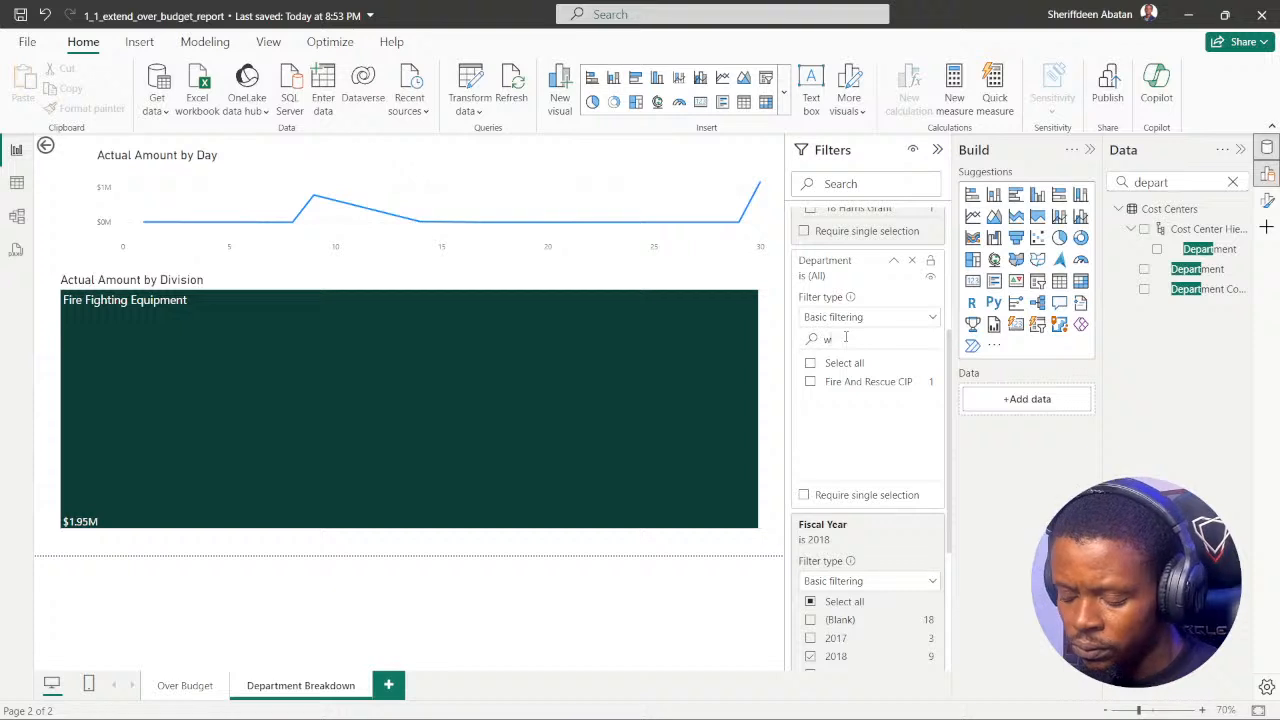
pyautogui.write('ake')
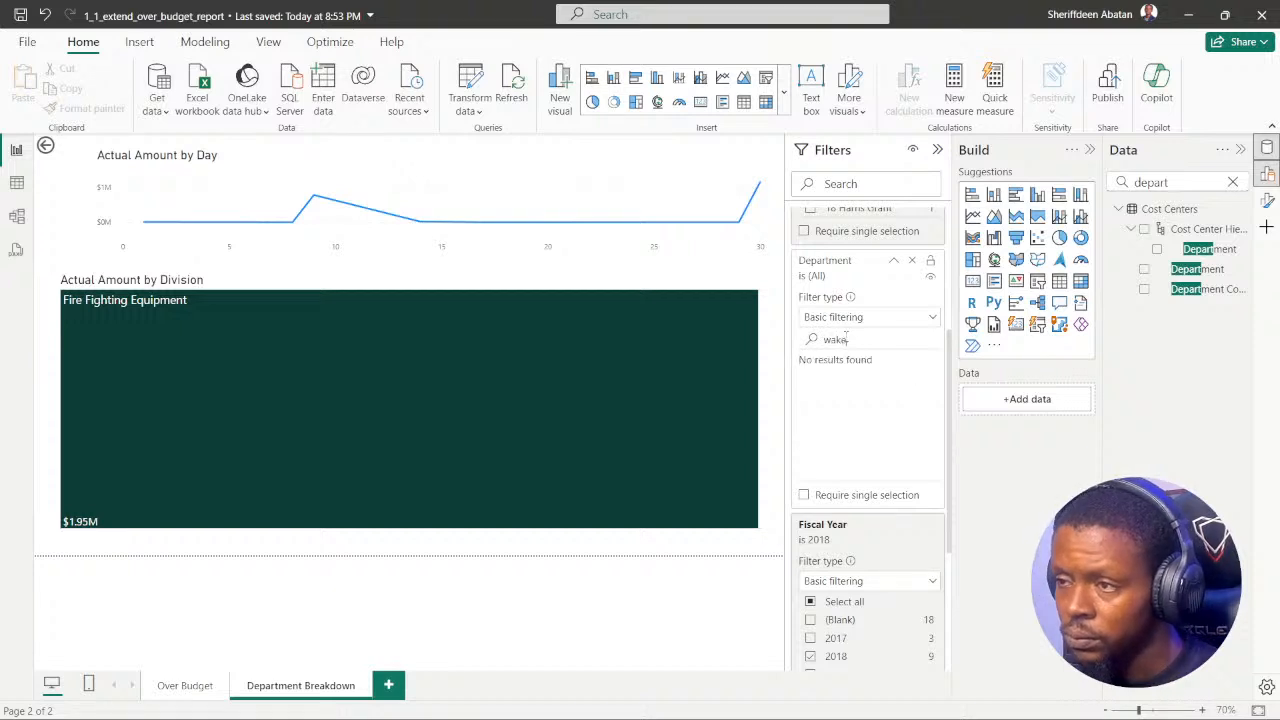
pyautogui.click(913, 263)
pyautogui.scroll(3, 848, 295)
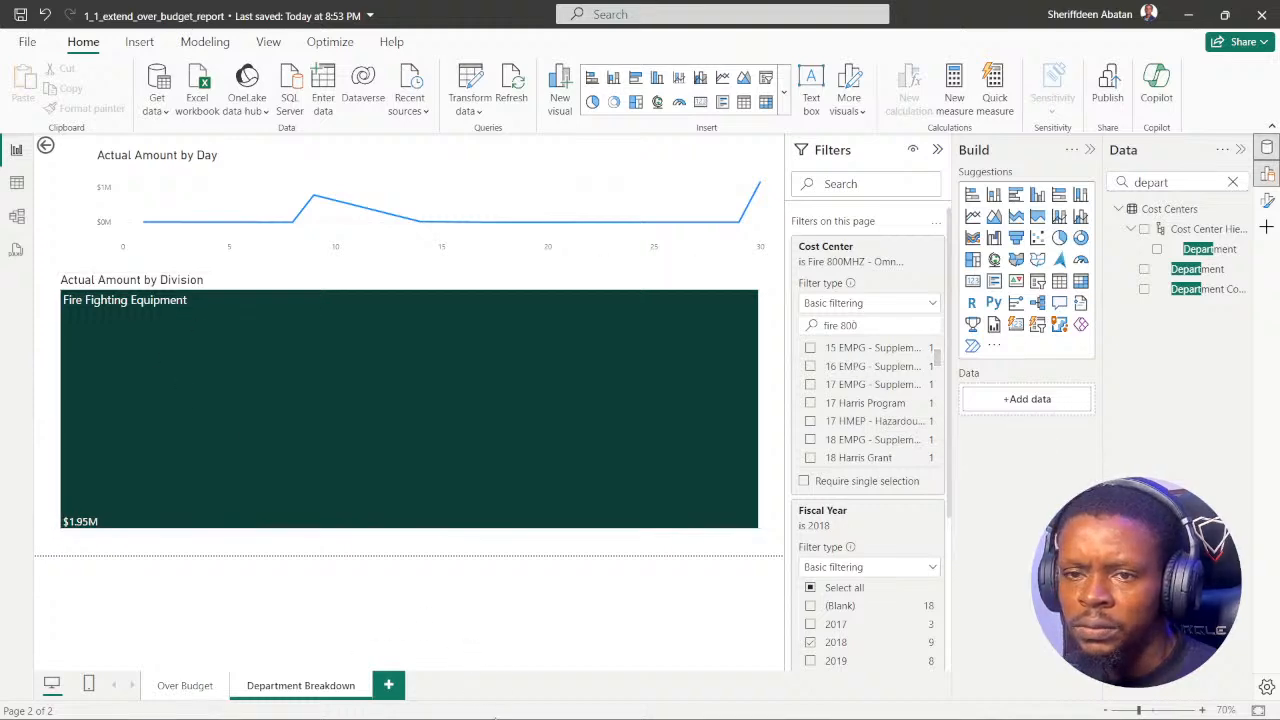
# Step: Check the question in Chrome once more, return to Power BI, and examine the Recorded Date table in Table view
pyautogui.click(567, 700)
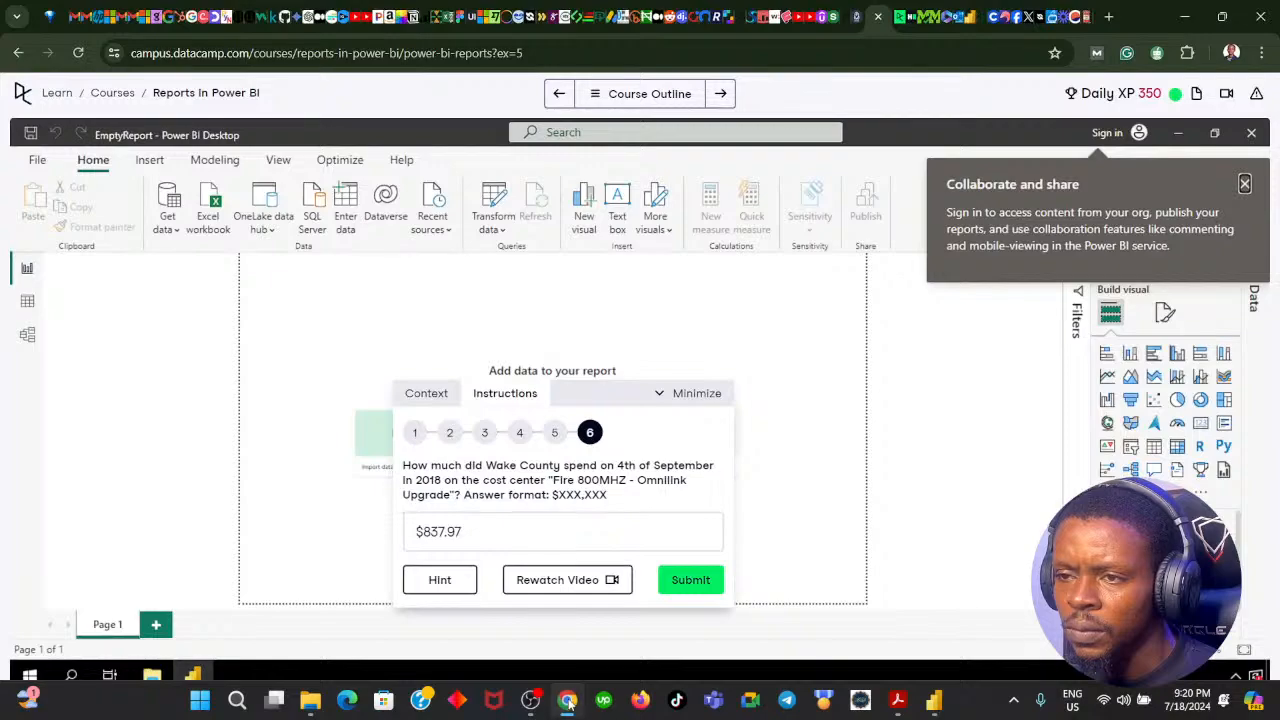
pyautogui.click(567, 700)
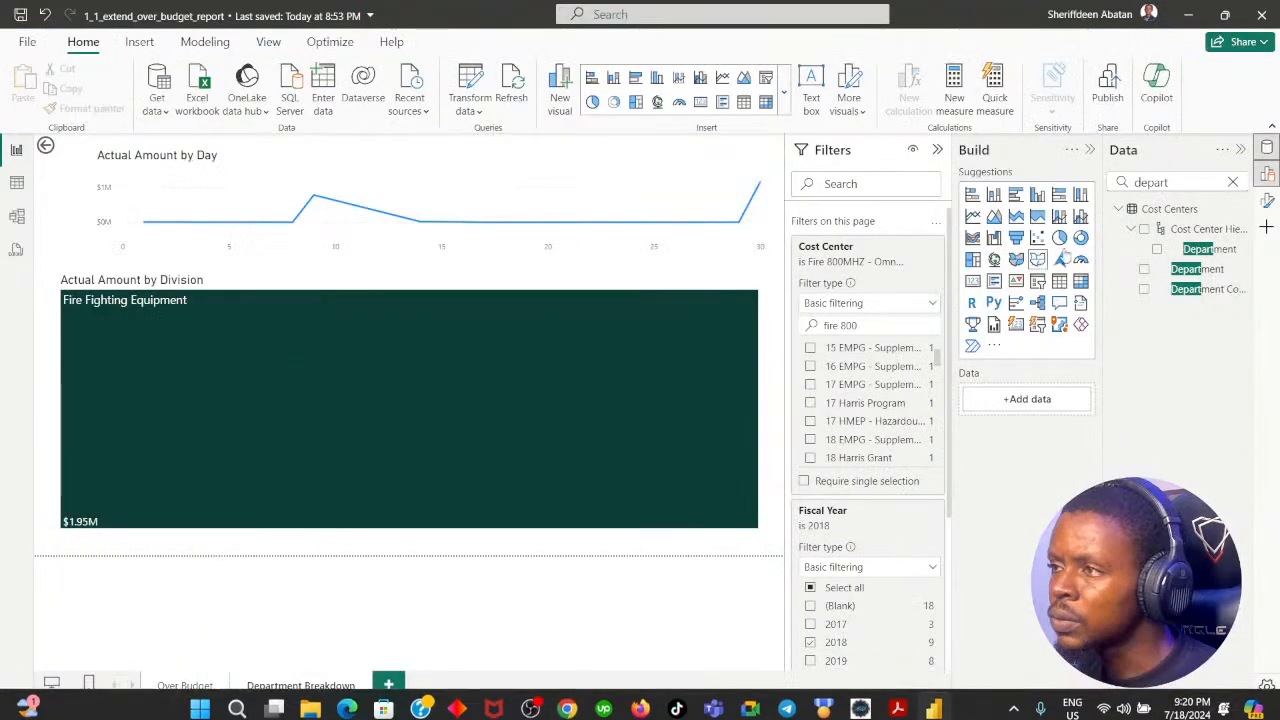
pyautogui.click(16, 182)
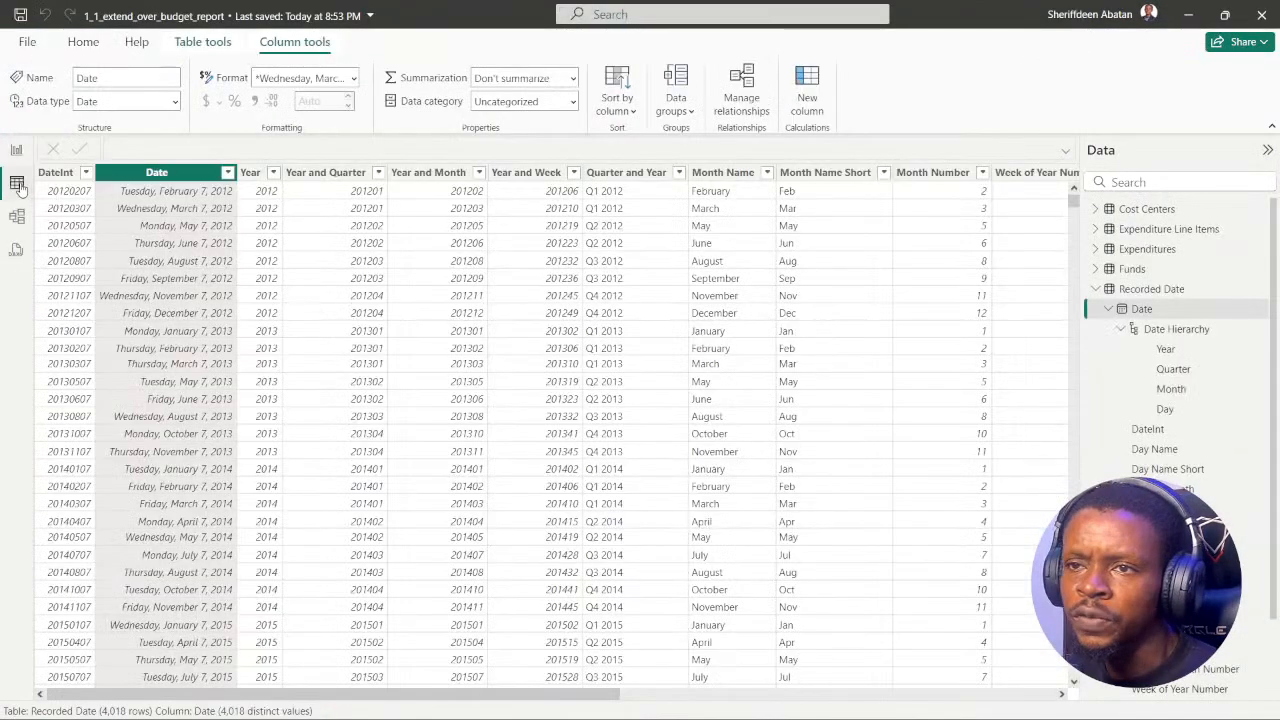
pyautogui.moveTo(337, 694); pyautogui.dragTo(250, 700)
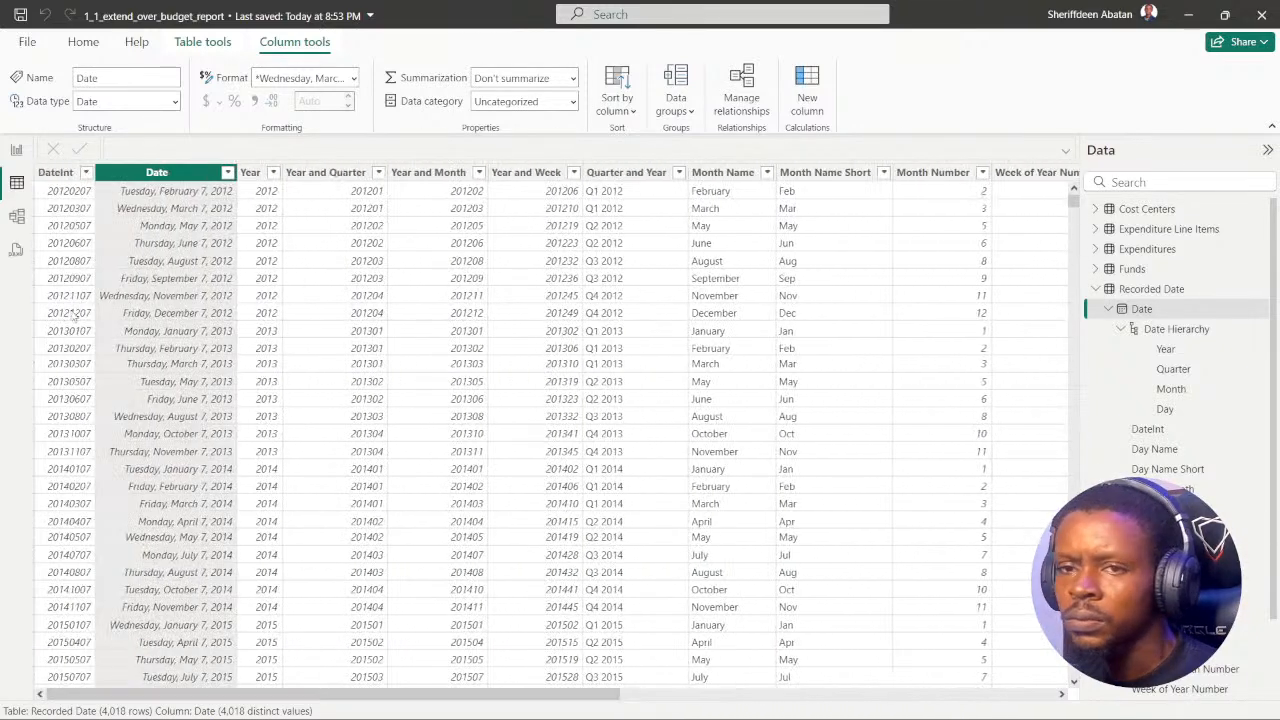
# Step: Return to the Department Breakdown report page and remove the Cost Center filter from the page filters
pyautogui.click(16, 149)
pyautogui.scroll(2, 840, 422)
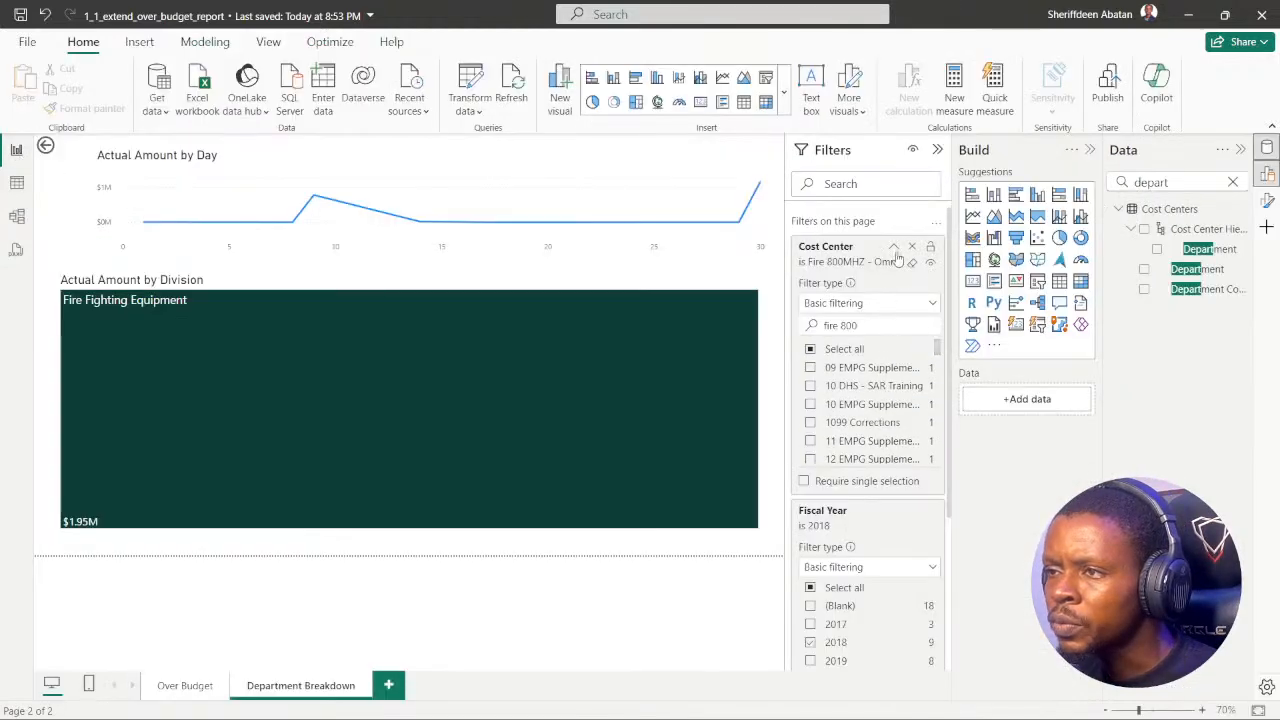
pyautogui.click(911, 246)
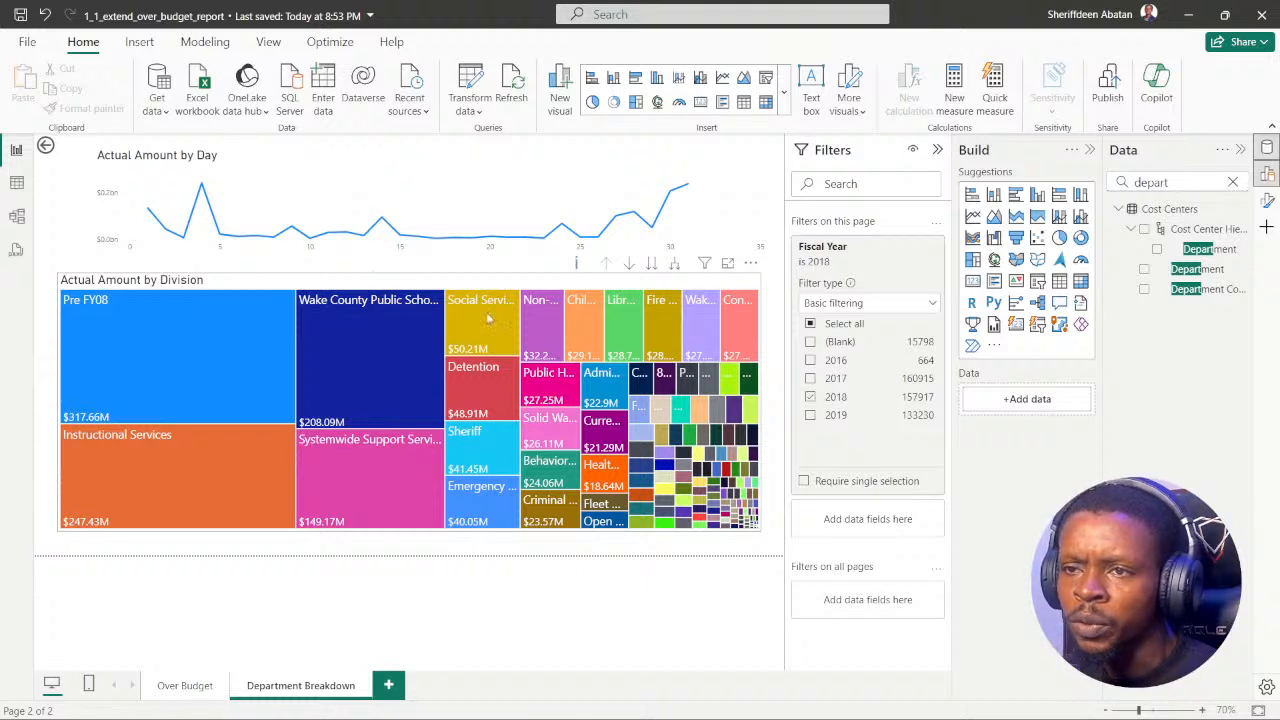
# Step: Search the data fields for "divi" and add Division from Cost Centers to the page filters
pyautogui.click(660, 287)
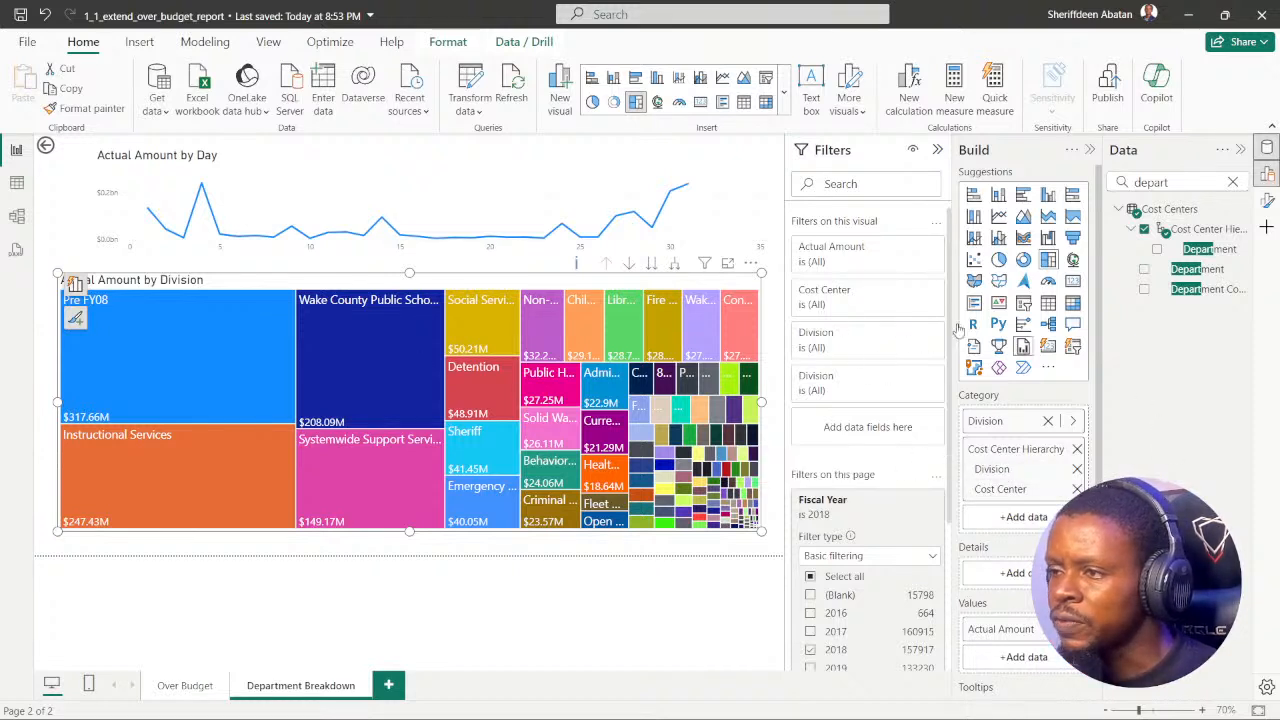
pyautogui.scroll(-3, 860, 340)
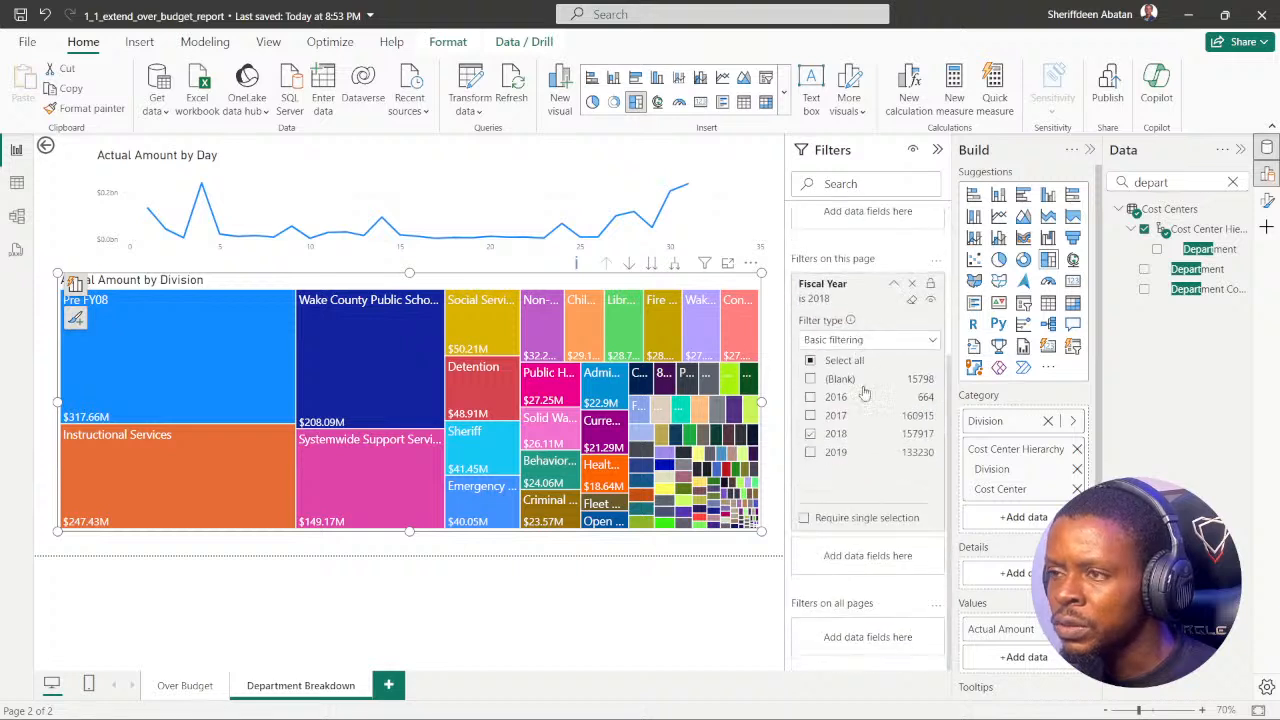
pyautogui.click(1232, 182)
pyautogui.click(1160, 180)
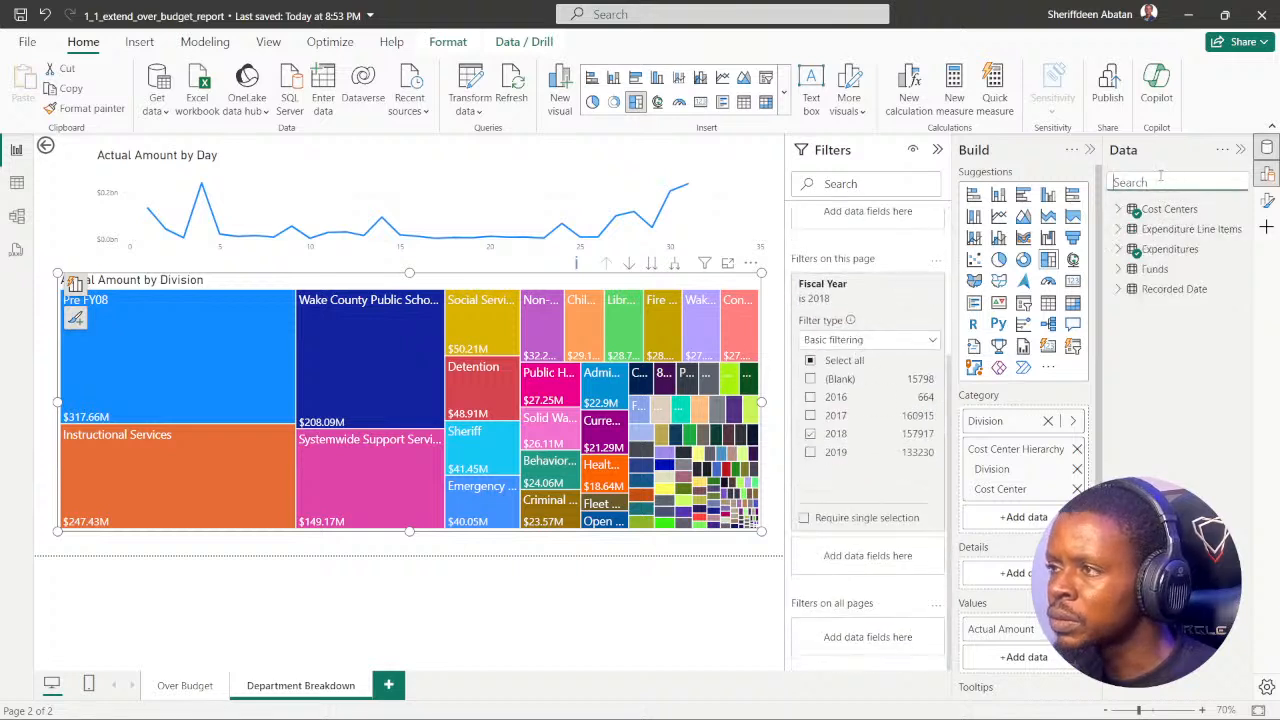
pyautogui.write('divi')
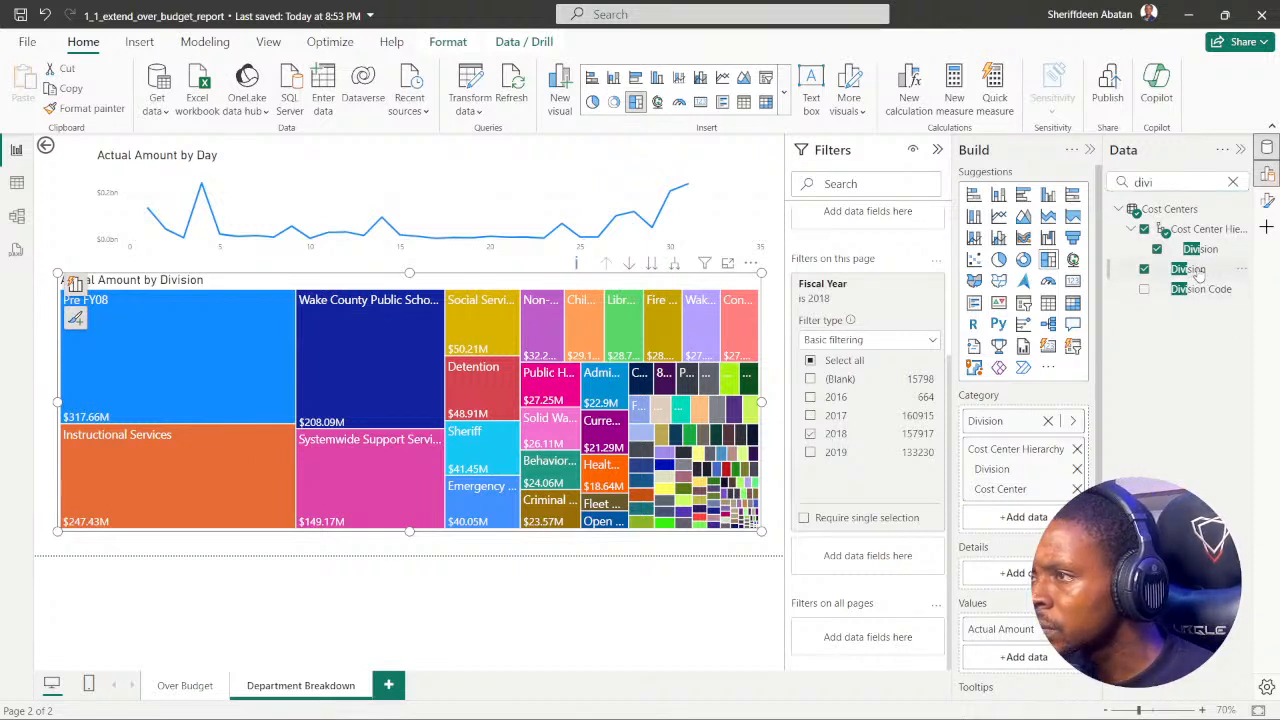
pyautogui.moveTo(1198, 278); pyautogui.dragTo(887, 566)
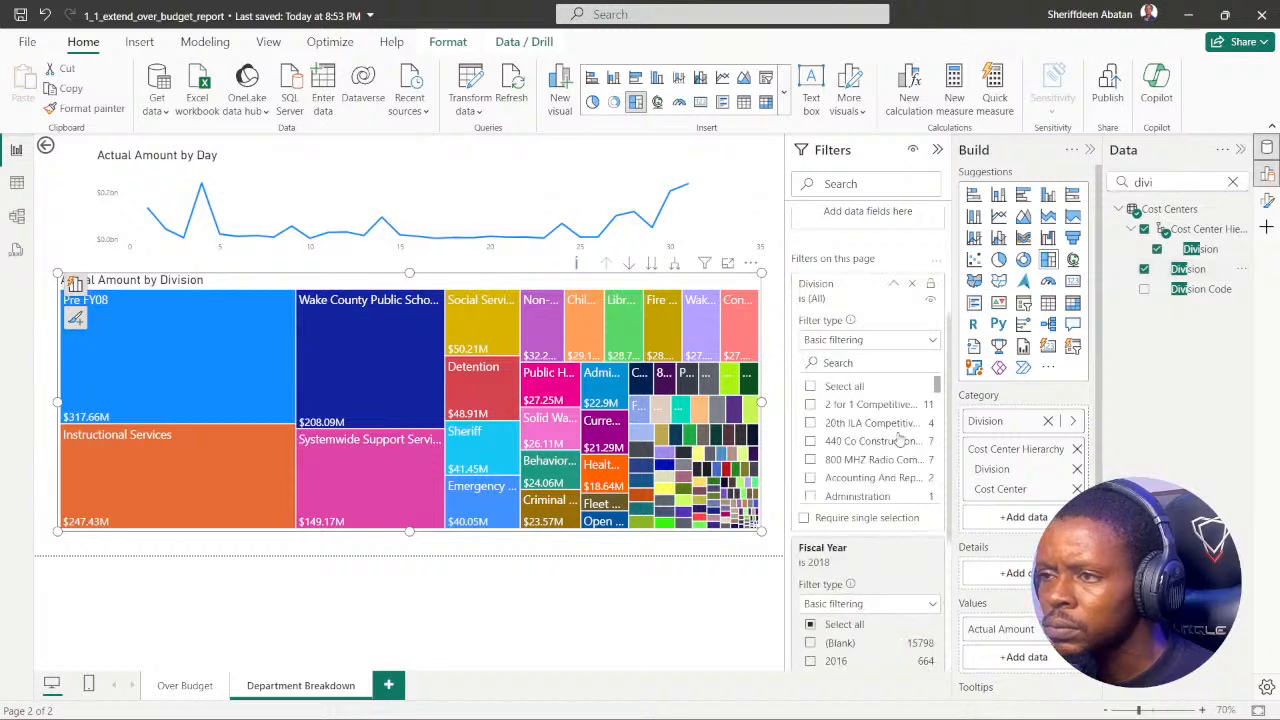
# Step: Search the Division filter's values for "wake" and select Wake County Public Schools
pyautogui.scroll(3, 888, 437)
pyautogui.scroll(-3, 860, 400)
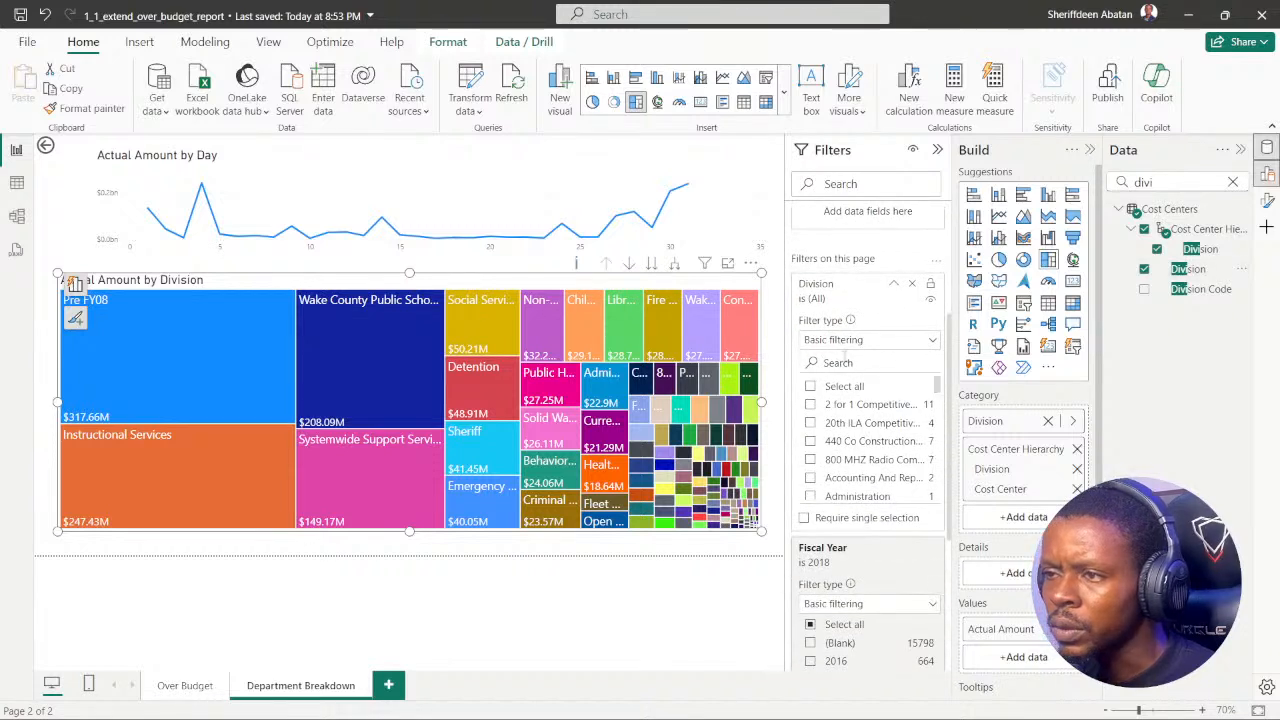
pyautogui.write('wake')
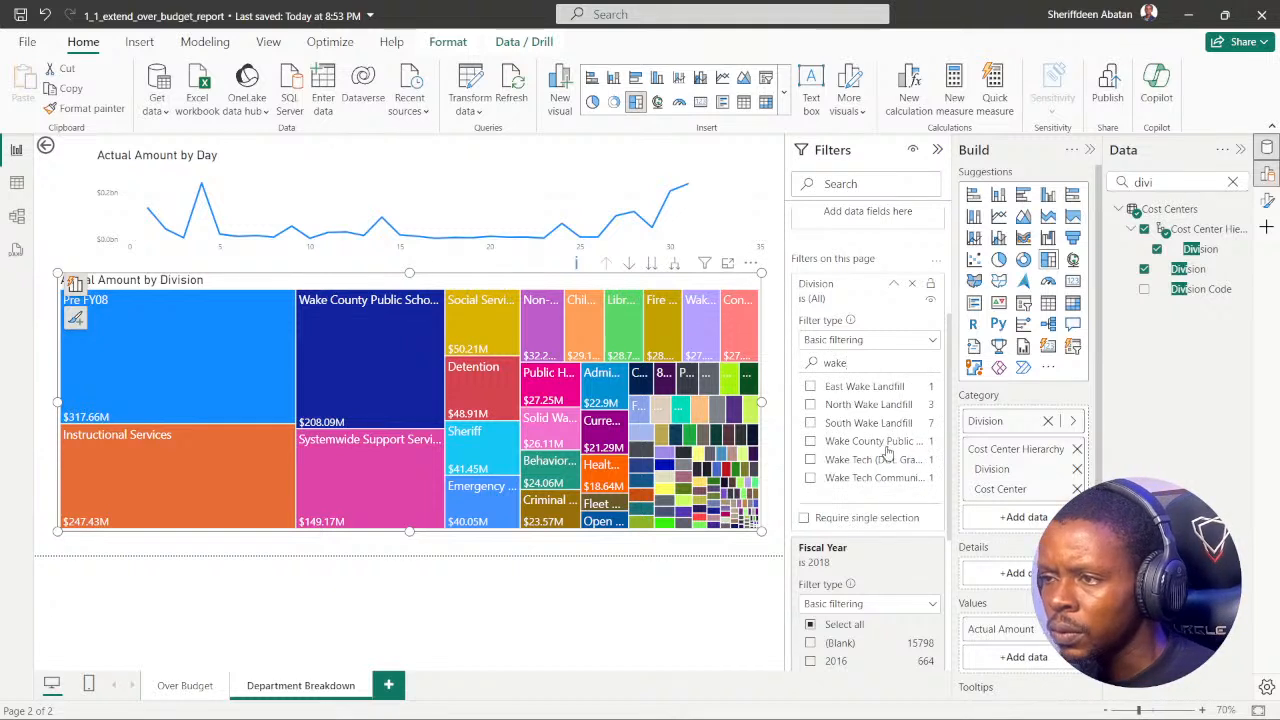
pyautogui.click(810, 441)
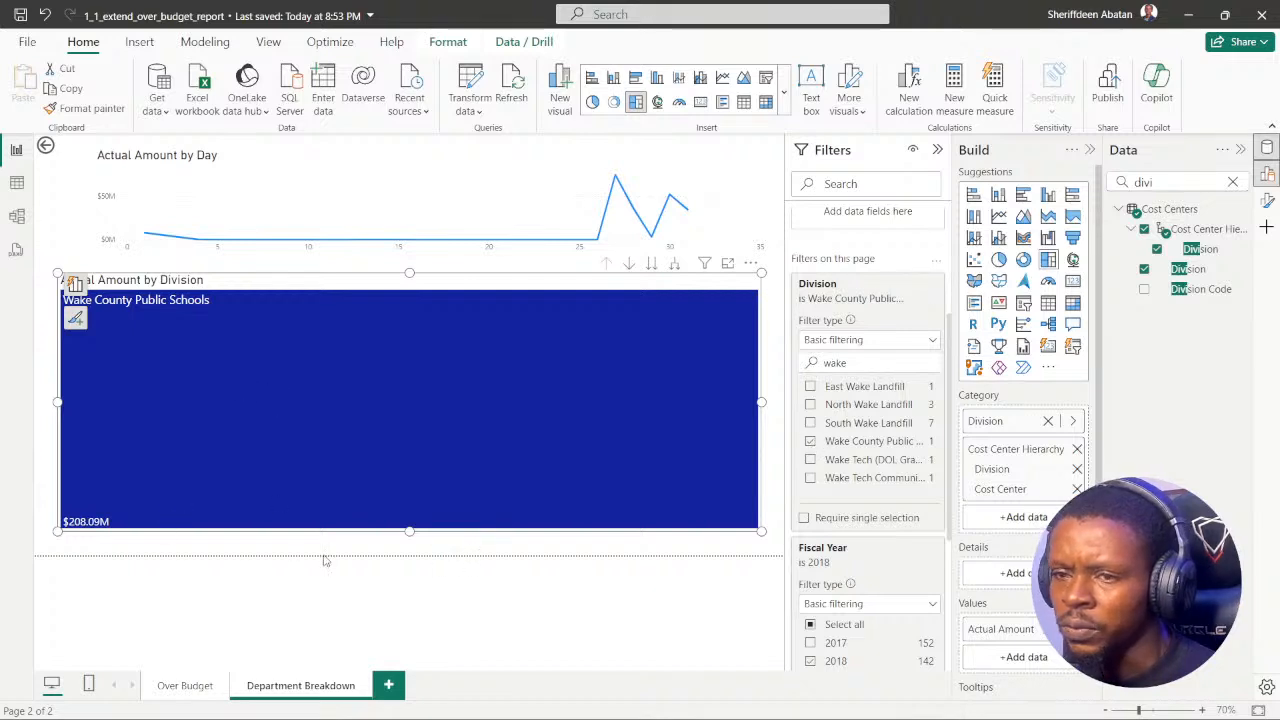
# Step: Review the visual and page filters for the treemap, and reread the instruction 6 question in Chrome
pyautogui.scroll(3, 881, 367)
pyautogui.scroll(1, 881, 367)
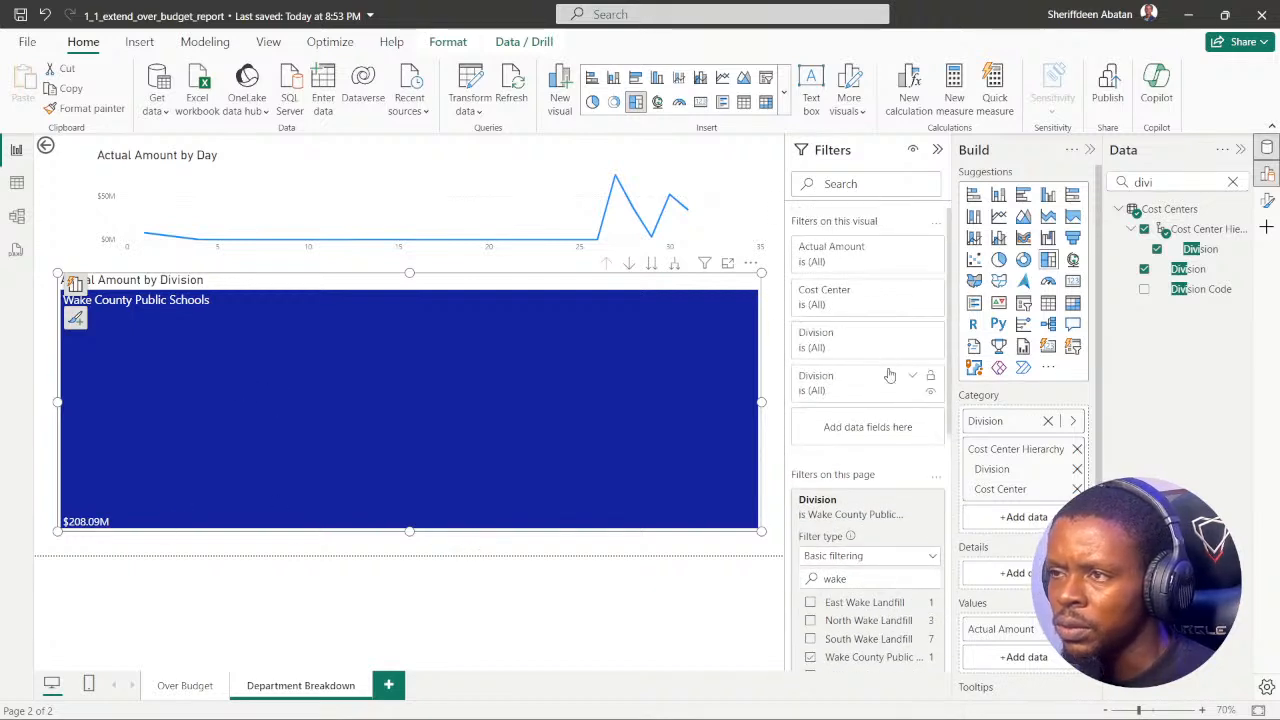
pyautogui.scroll(-5, 890, 375)
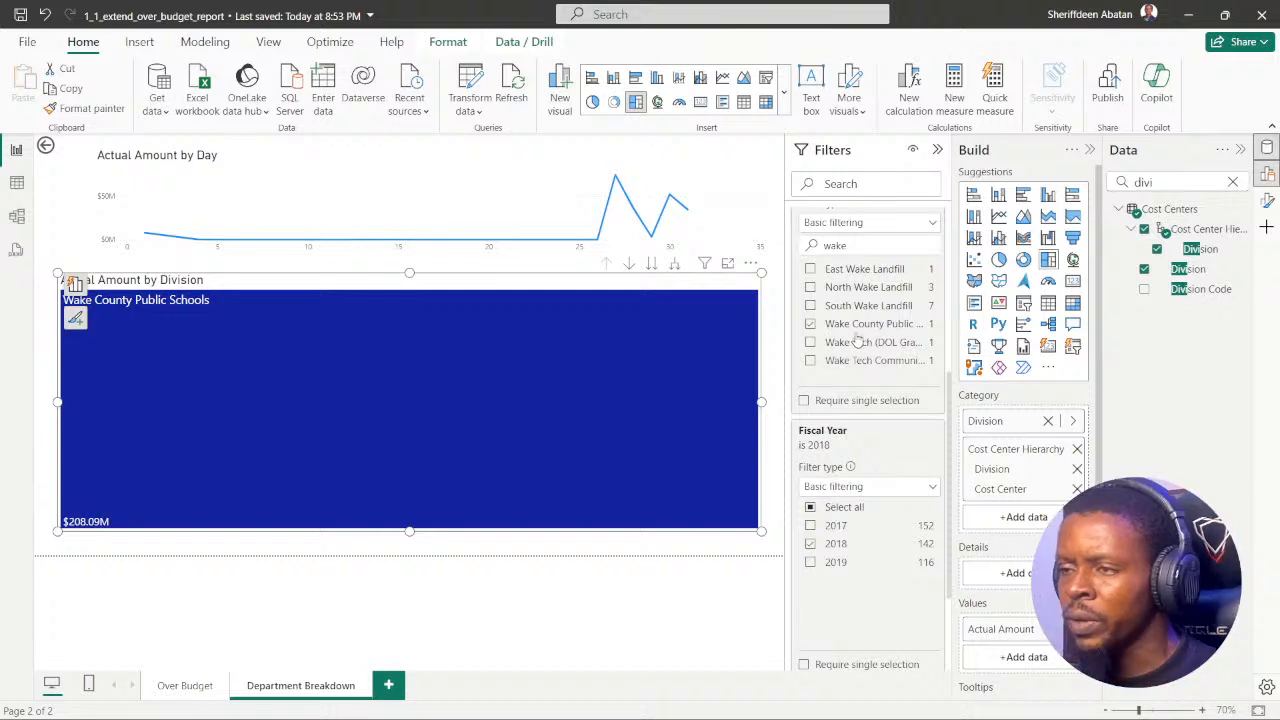
pyautogui.scroll(5, 851, 340)
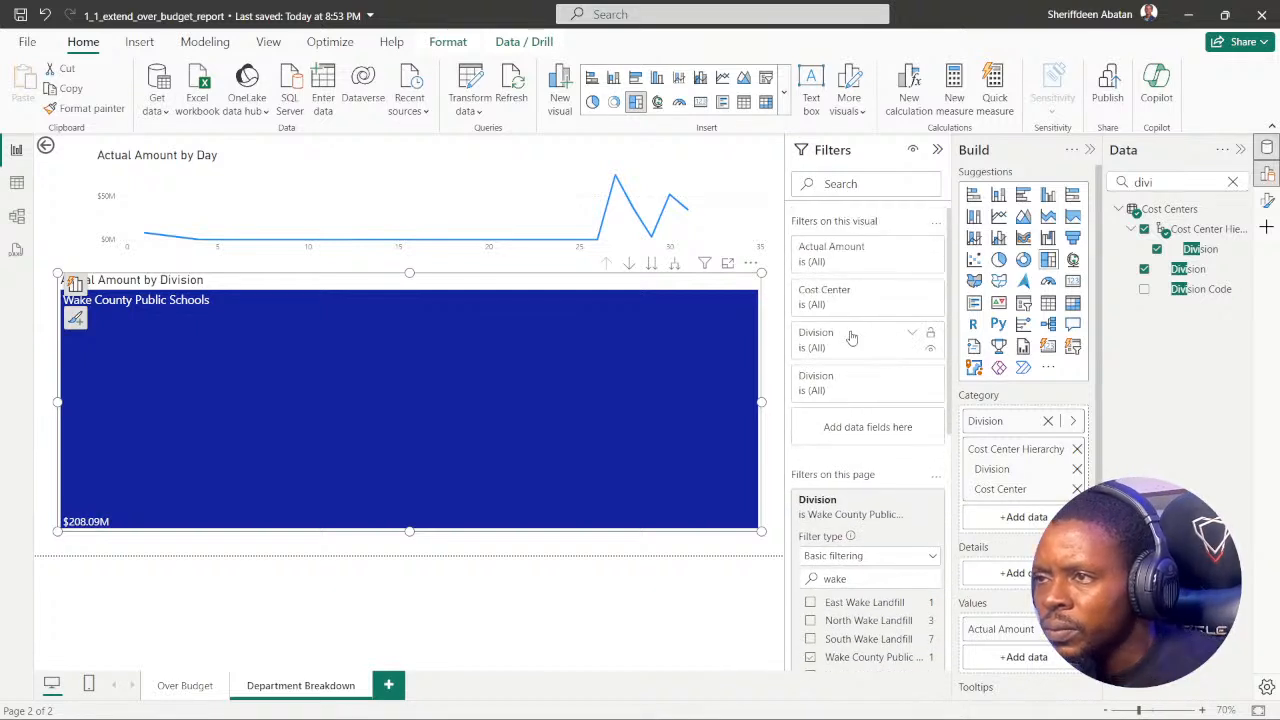
pyautogui.scroll(-5, 851, 335)
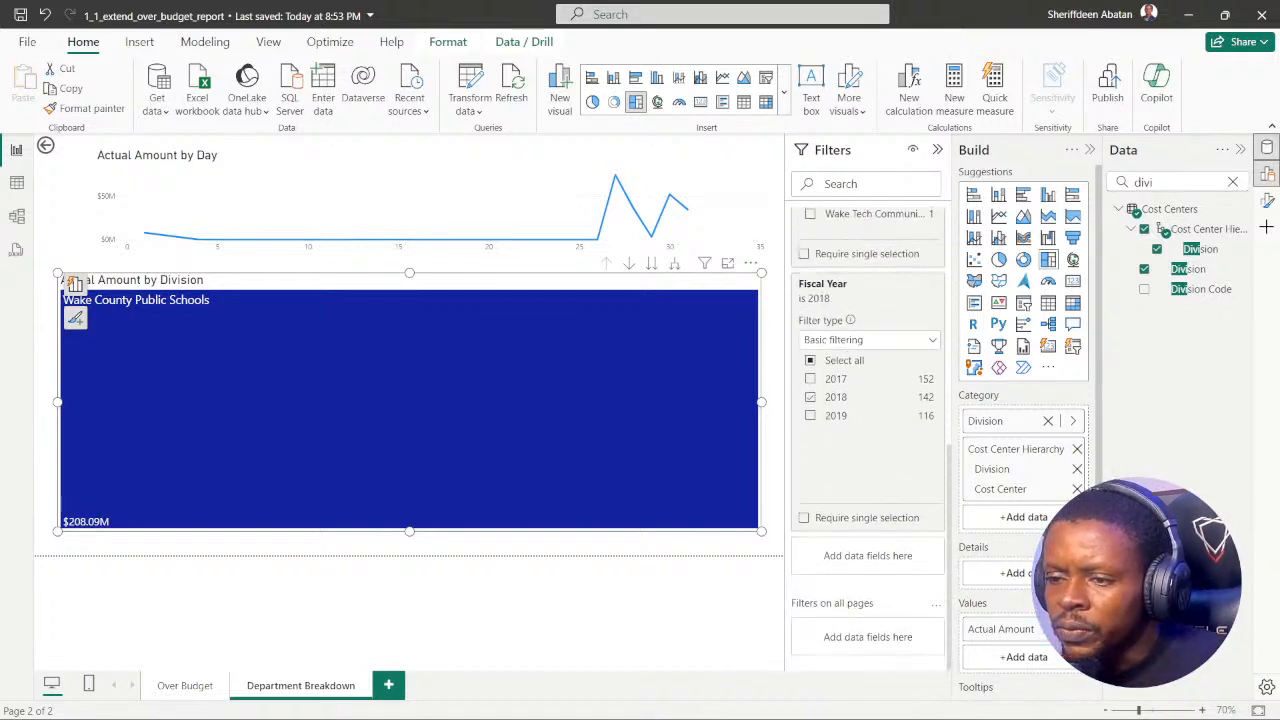
pyautogui.click(567, 700)
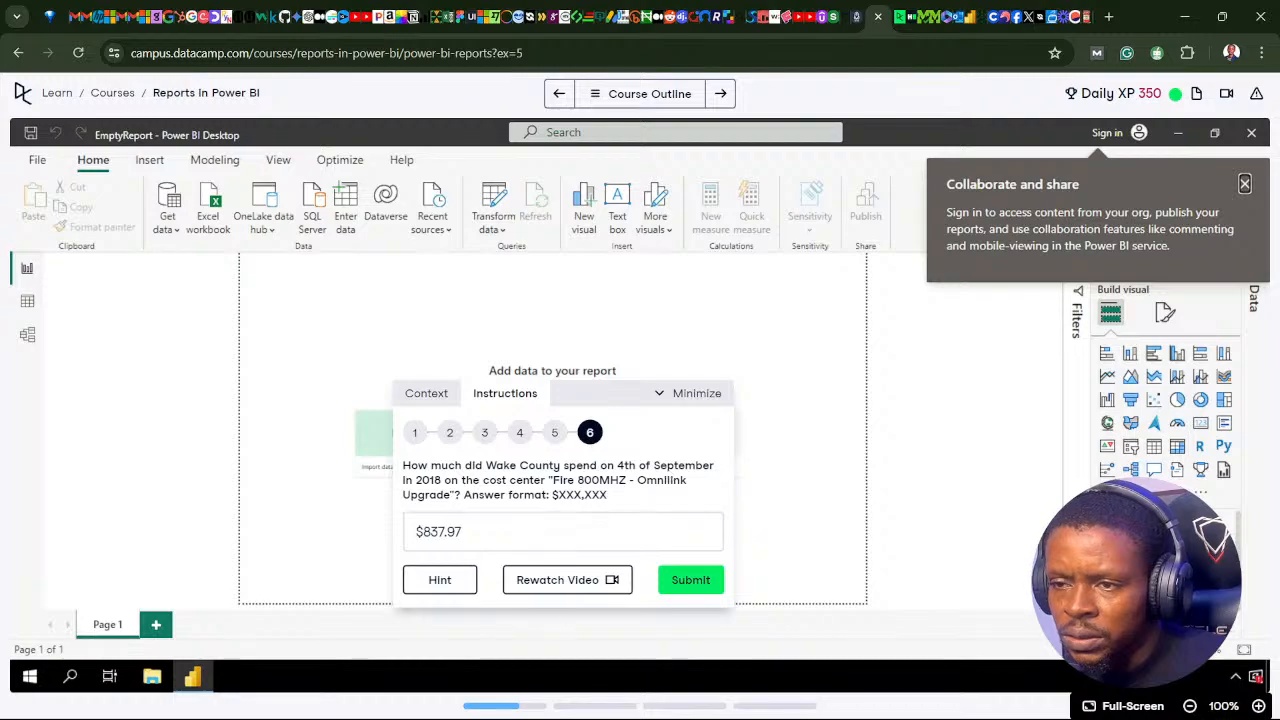
pyautogui.click(567, 700)
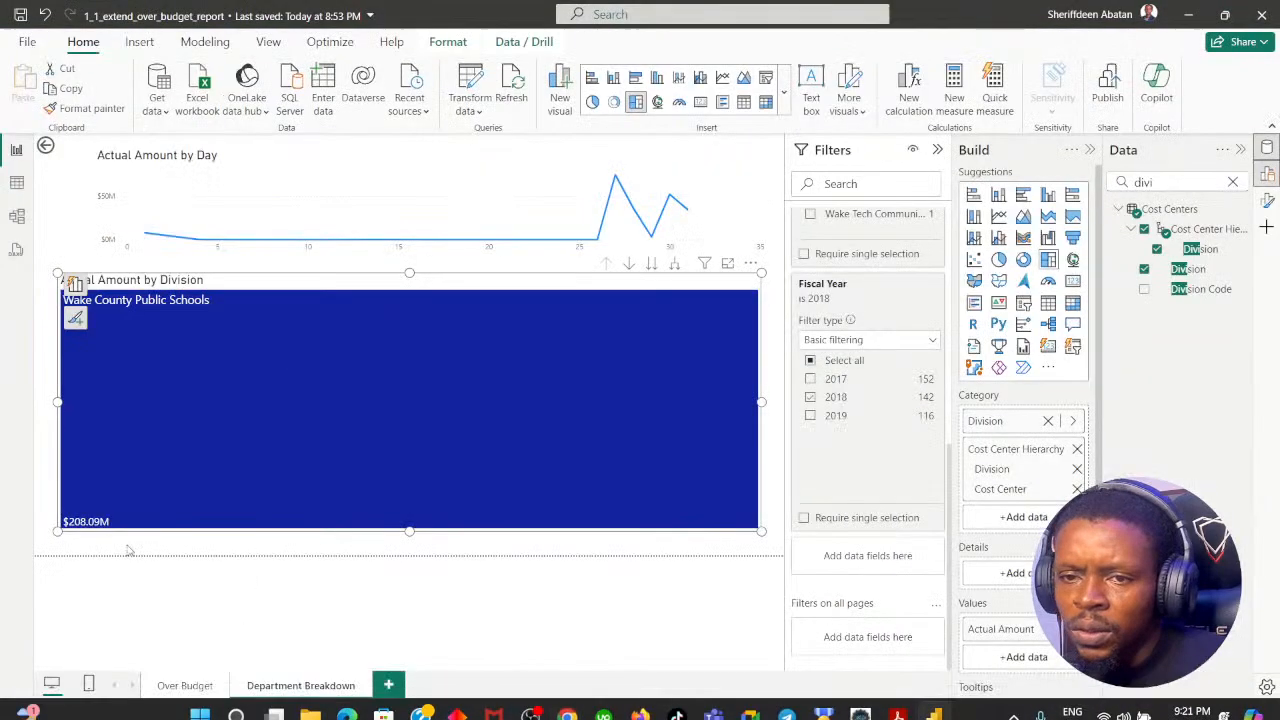
pyautogui.click(567, 708)
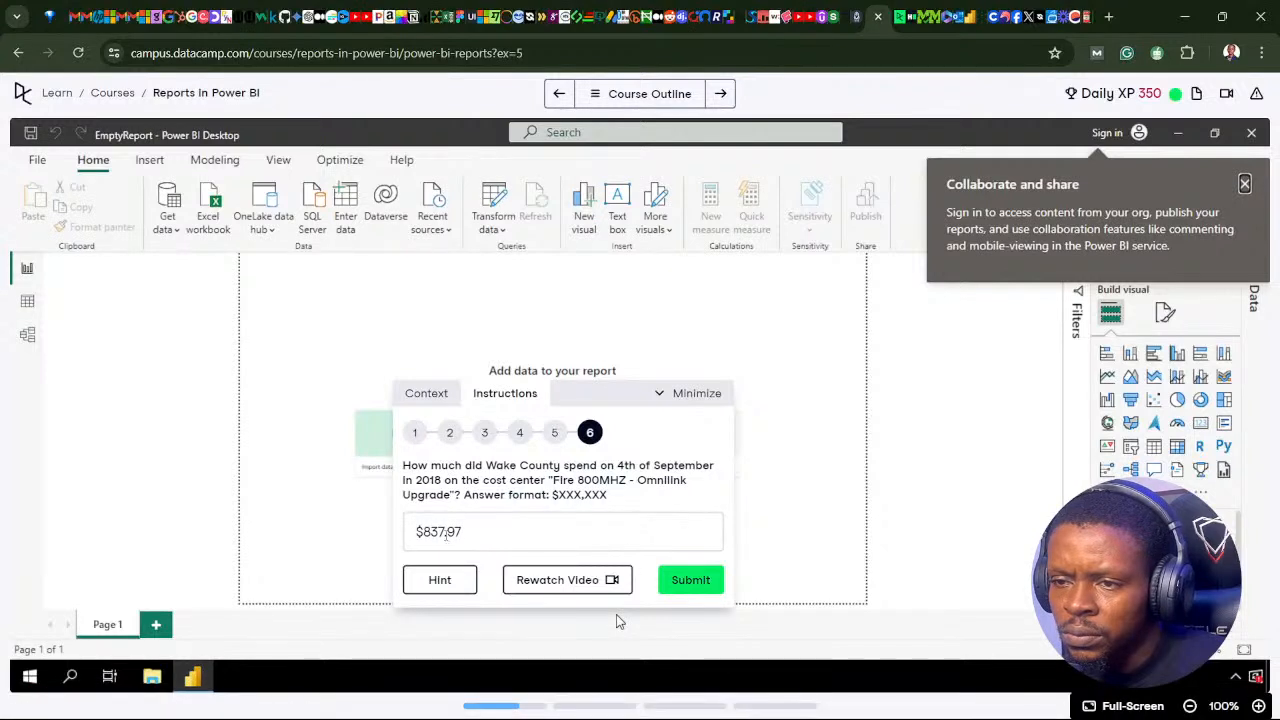
# Step: Replace the answer to instruction 6 with $208.09 and submit it
pyautogui.moveTo(444, 532); pyautogui.dragTo(423, 532)
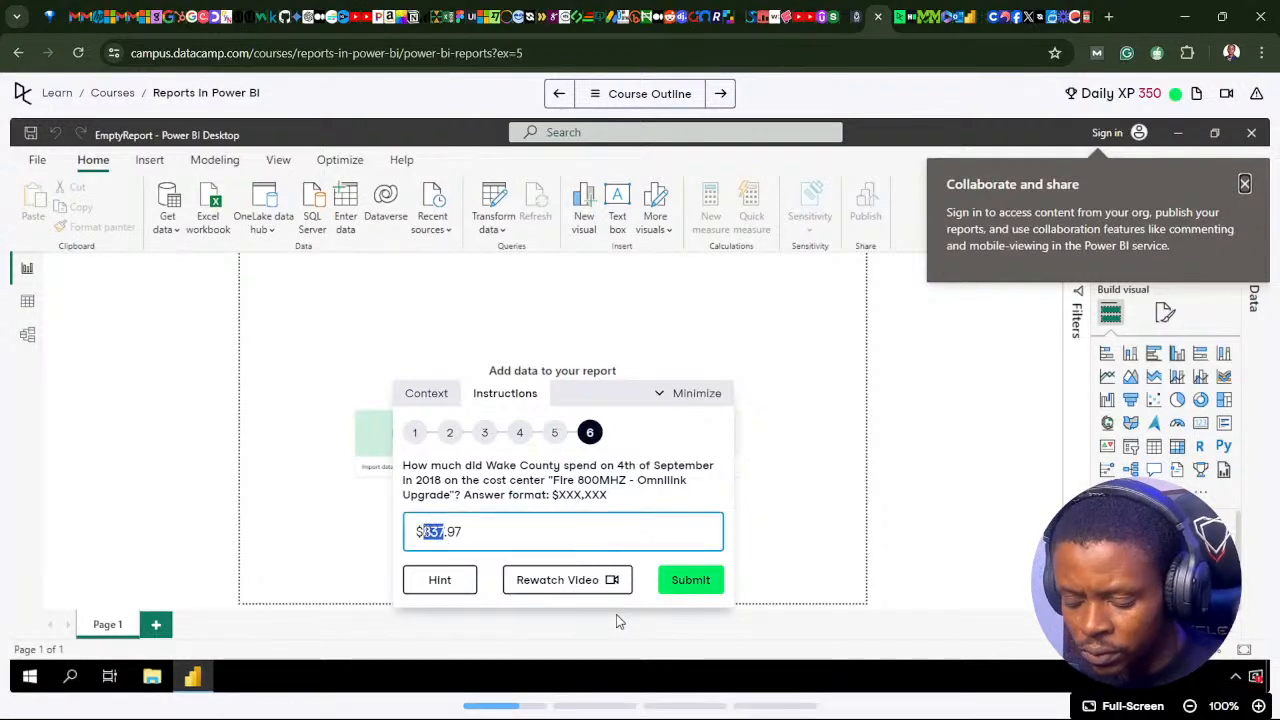
pyautogui.write('208')
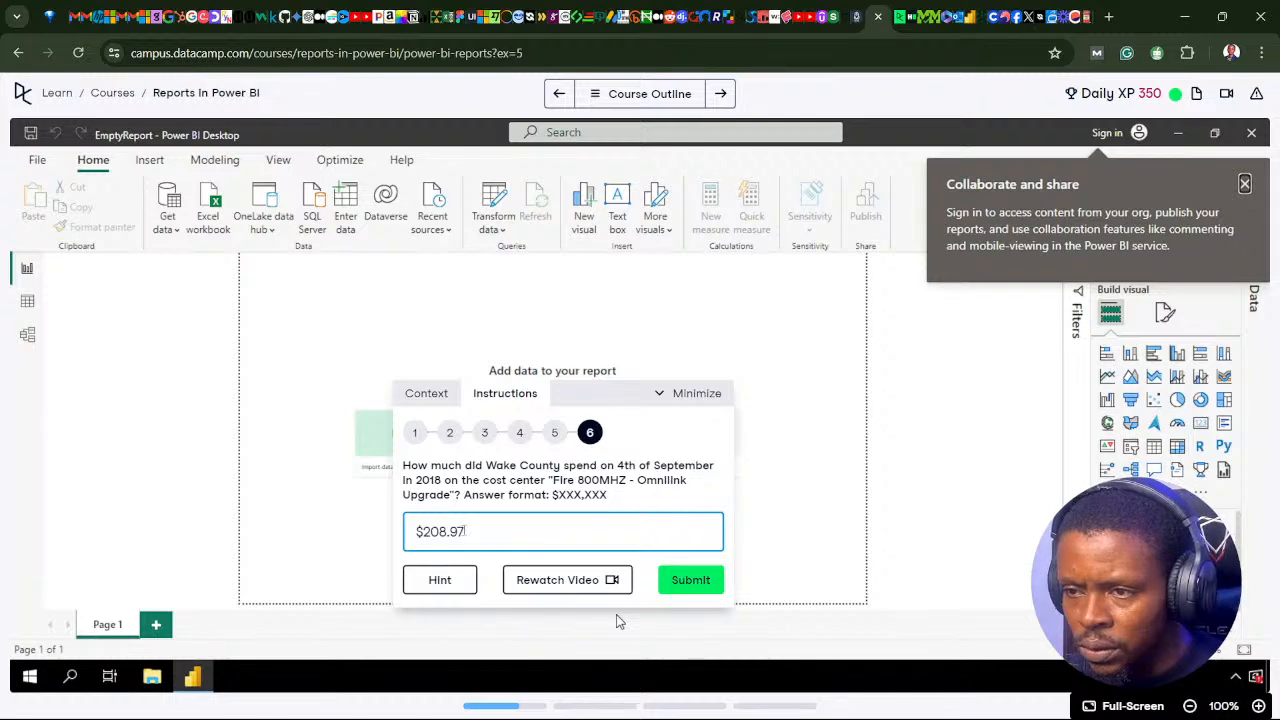
pyautogui.click(460, 532)
pyautogui.click(471, 533)
pyautogui.press('BackSpace')
pyautogui.press('BackSpace')
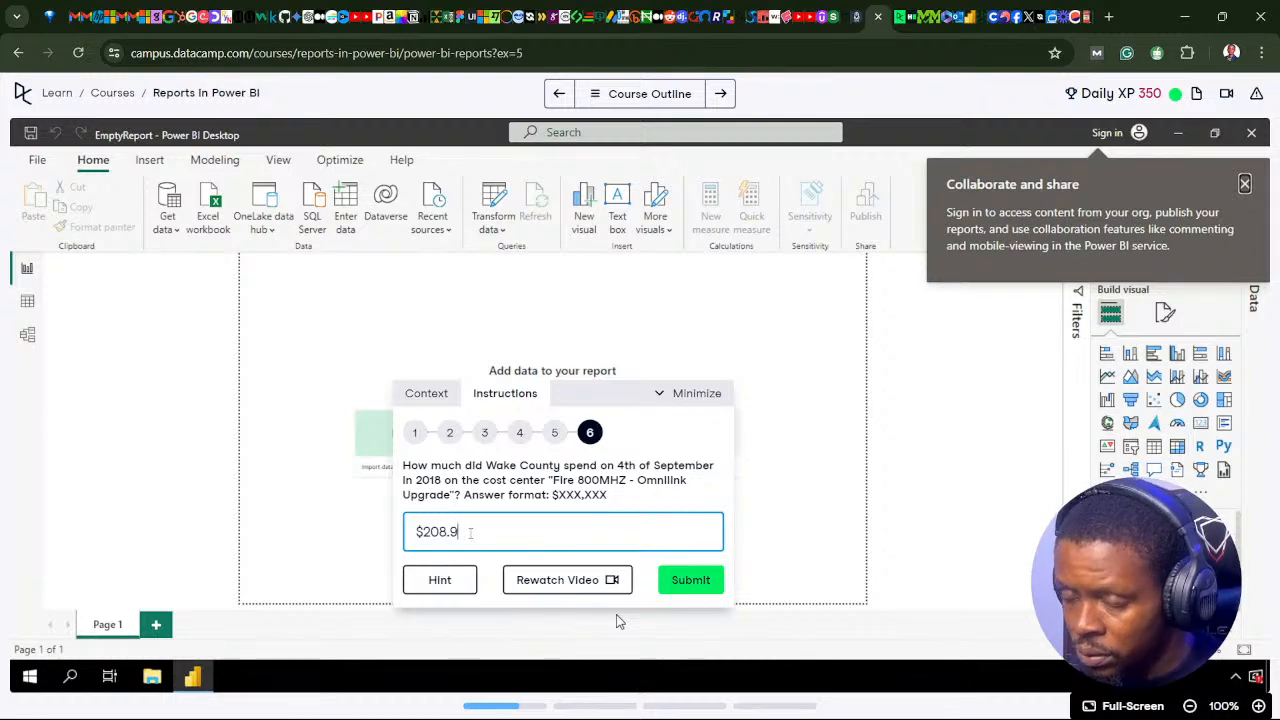
pyautogui.write('09')
pyautogui.click(690, 580)
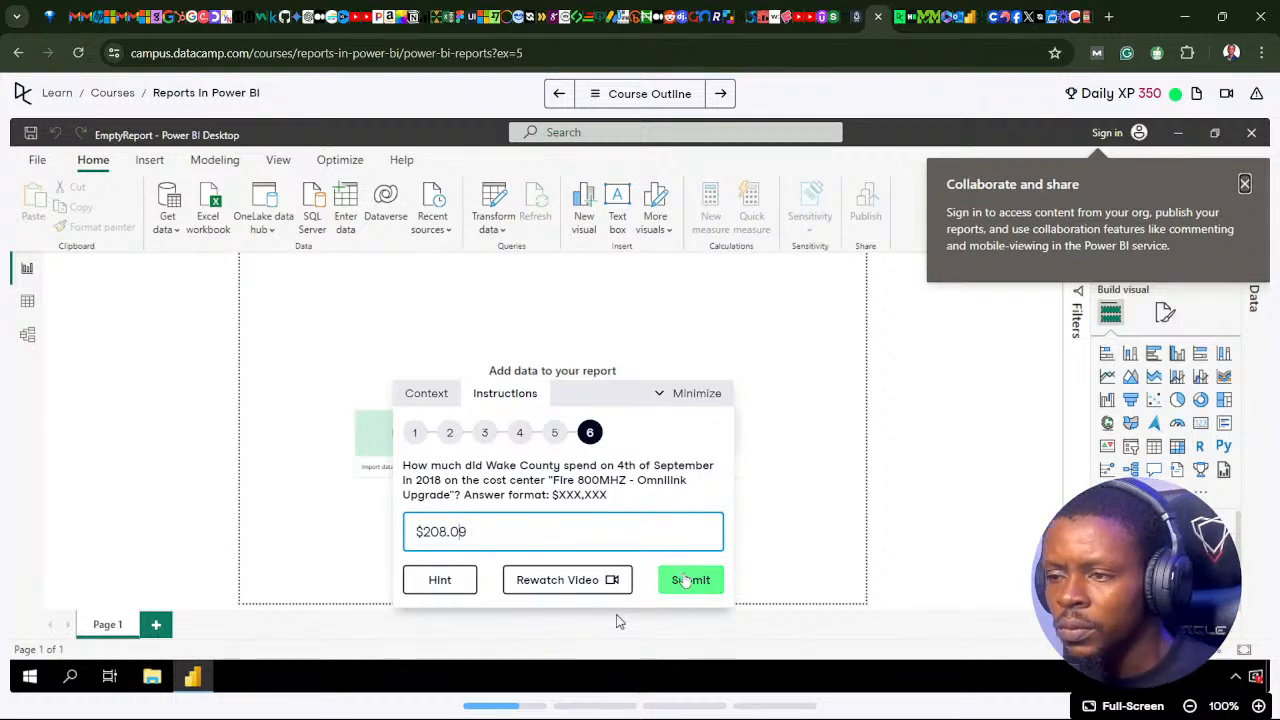
# Step: Compare the Power BI treemap with the question in Chrome, and return to Power BI
pyautogui.click(447, 587)
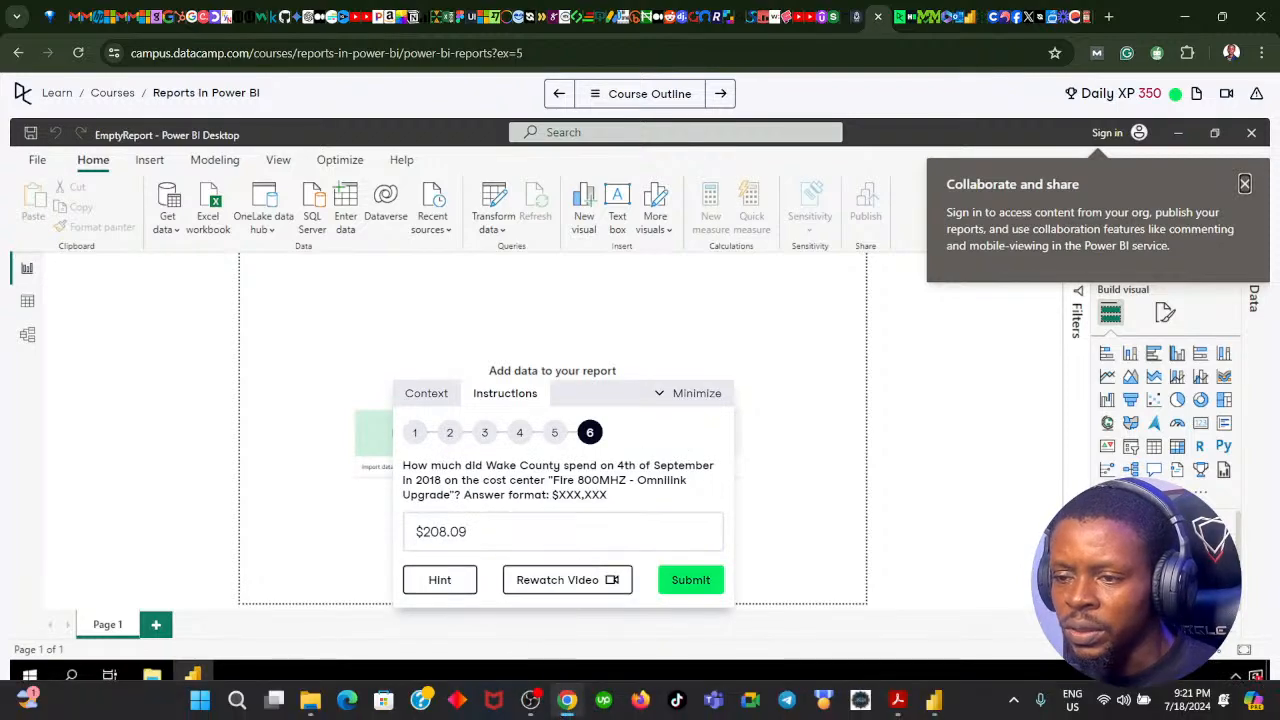
pyautogui.click(567, 701)
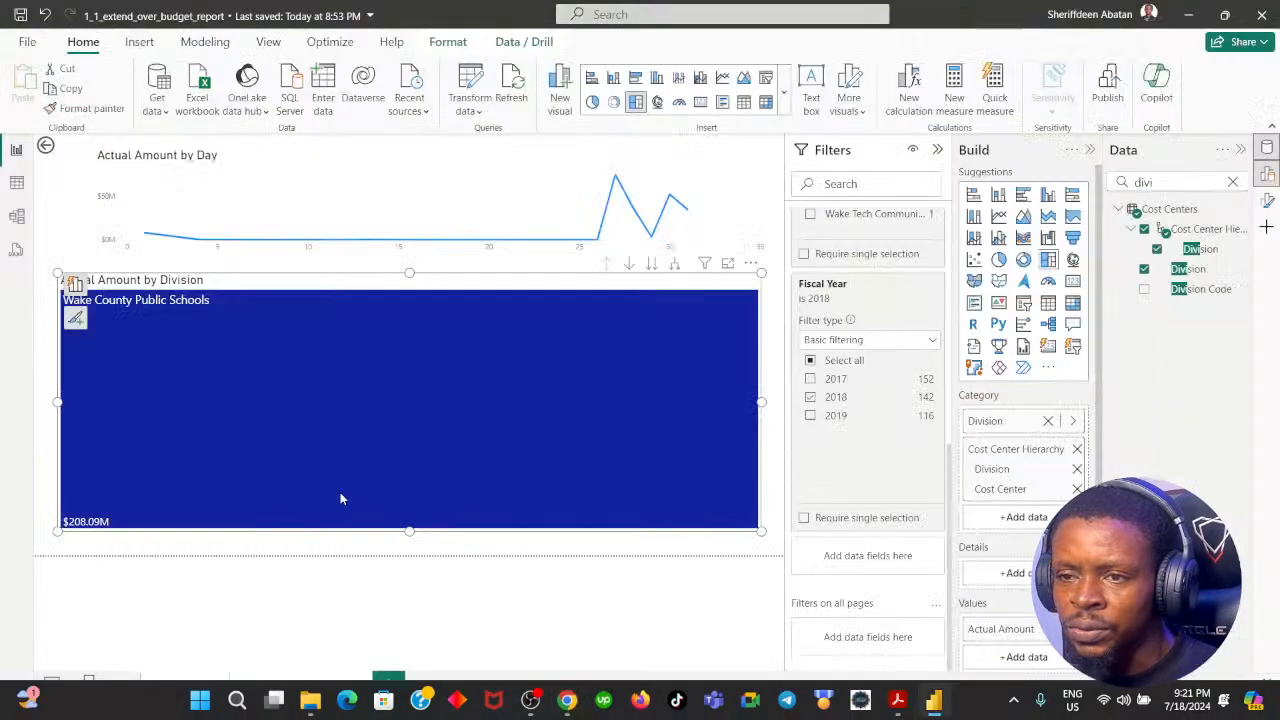
pyautogui.click(567, 703)
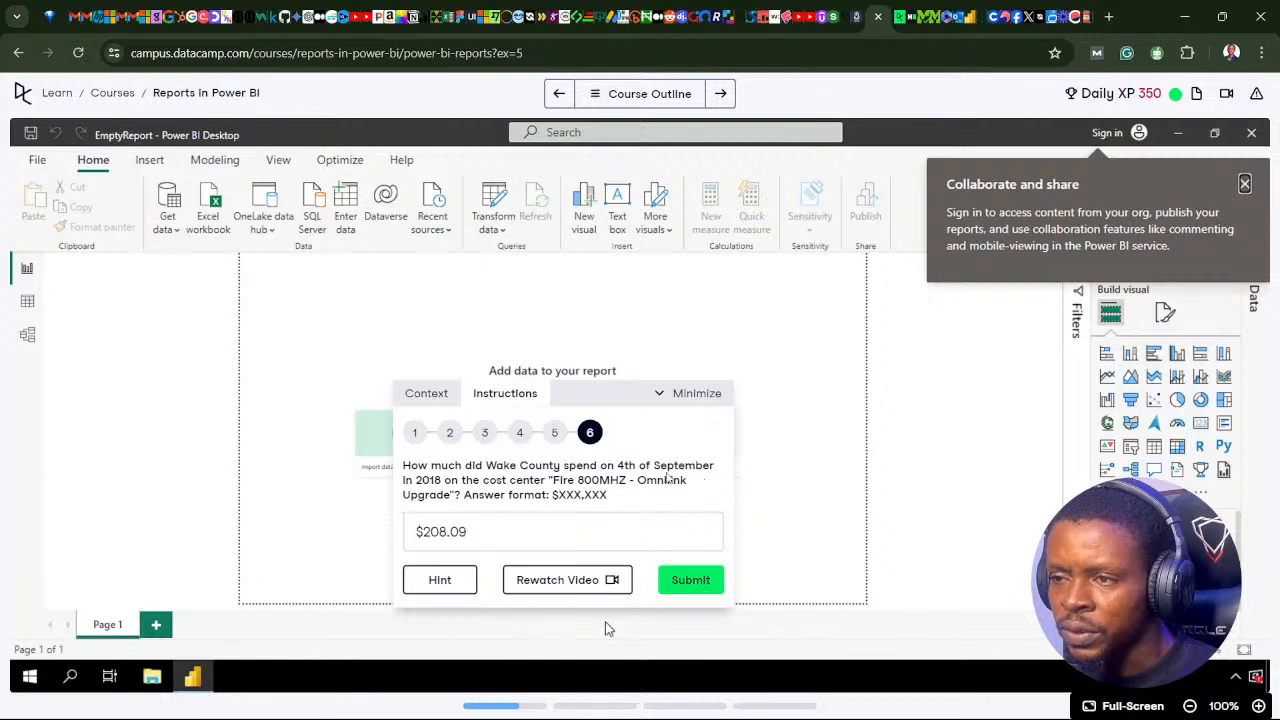
pyautogui.moveTo(604, 715)
pyautogui.click(567, 702)
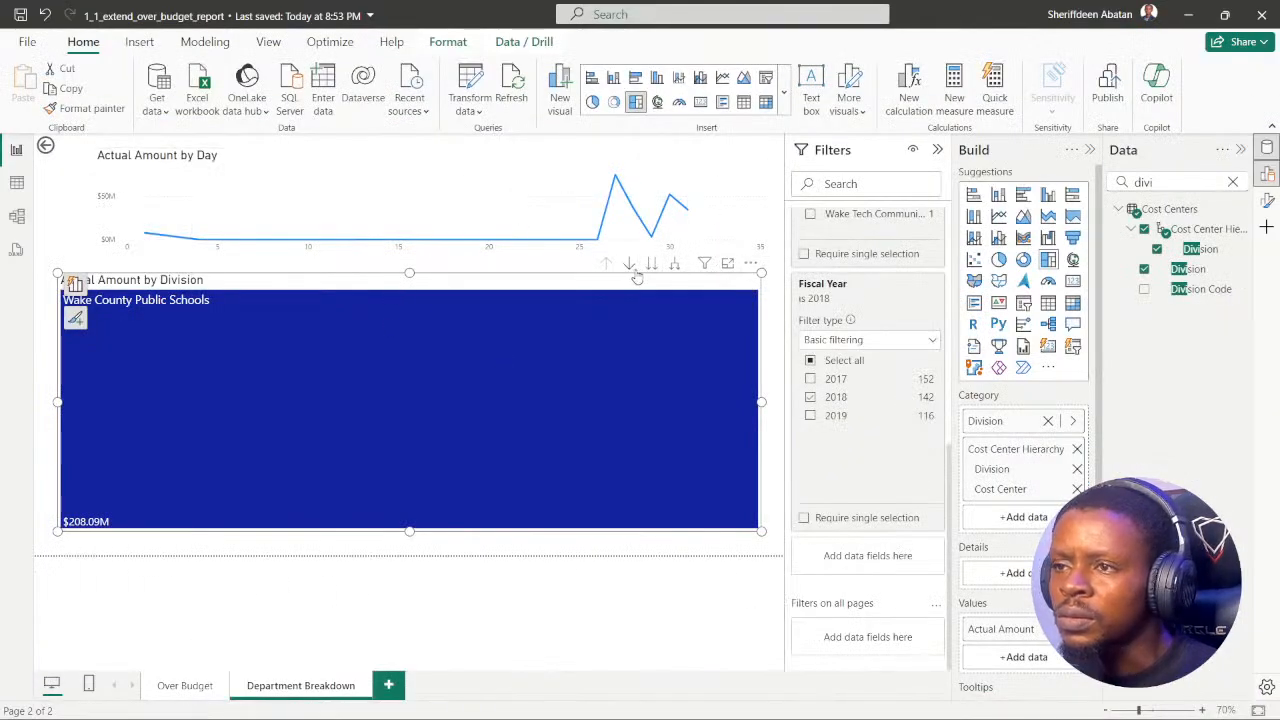
# Step: Move the division treemap slightly down and drill the Actual Amount line chart up from Day to Year
pyautogui.click(287, 155)
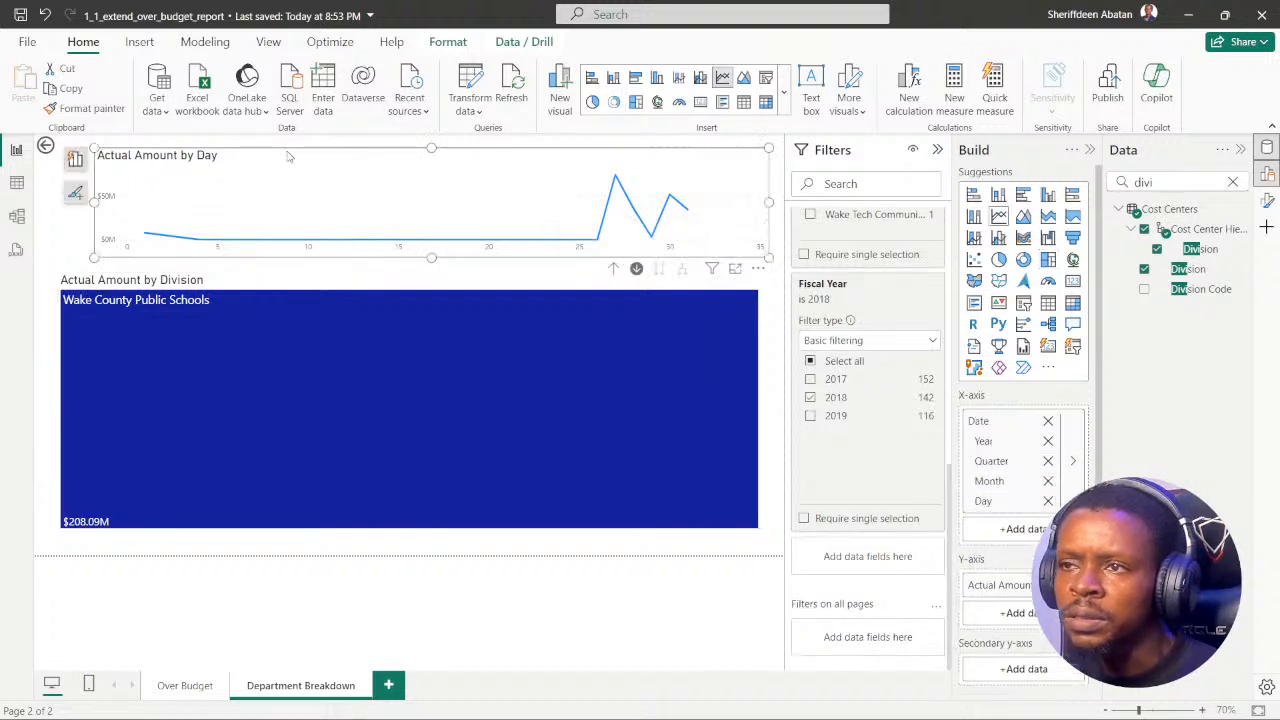
pyautogui.click(300, 287)
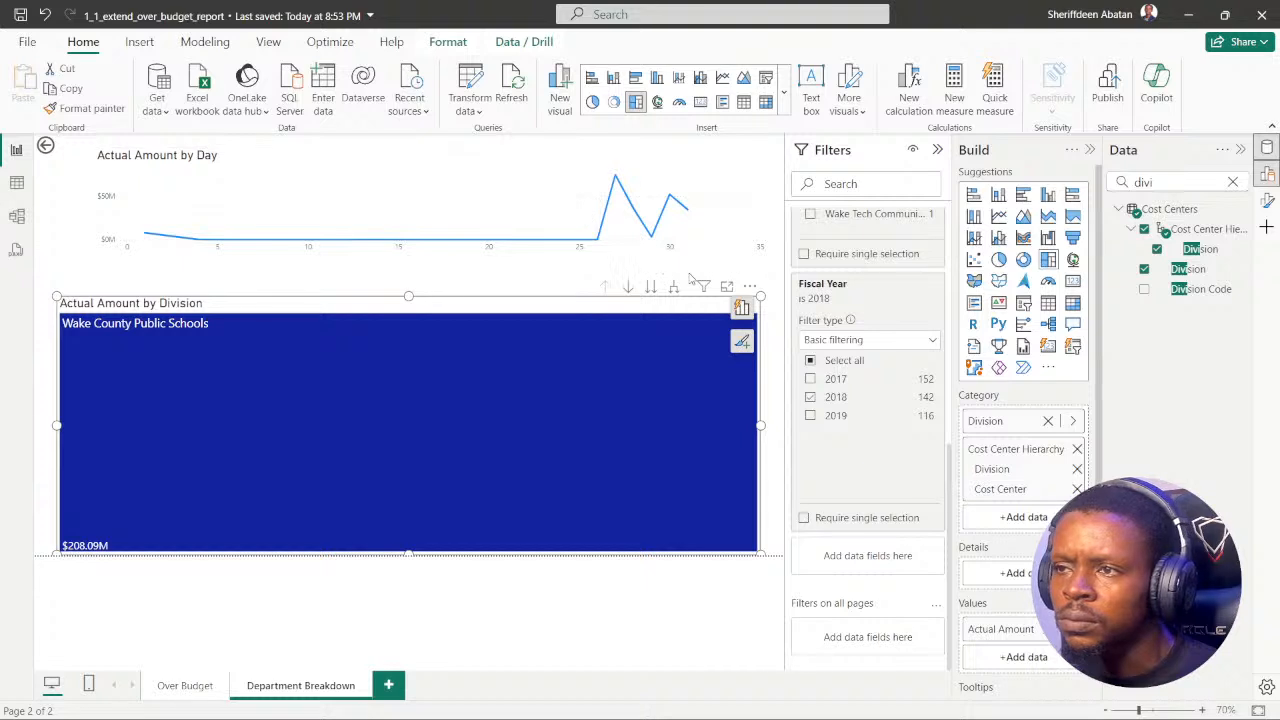
pyautogui.click(626, 157)
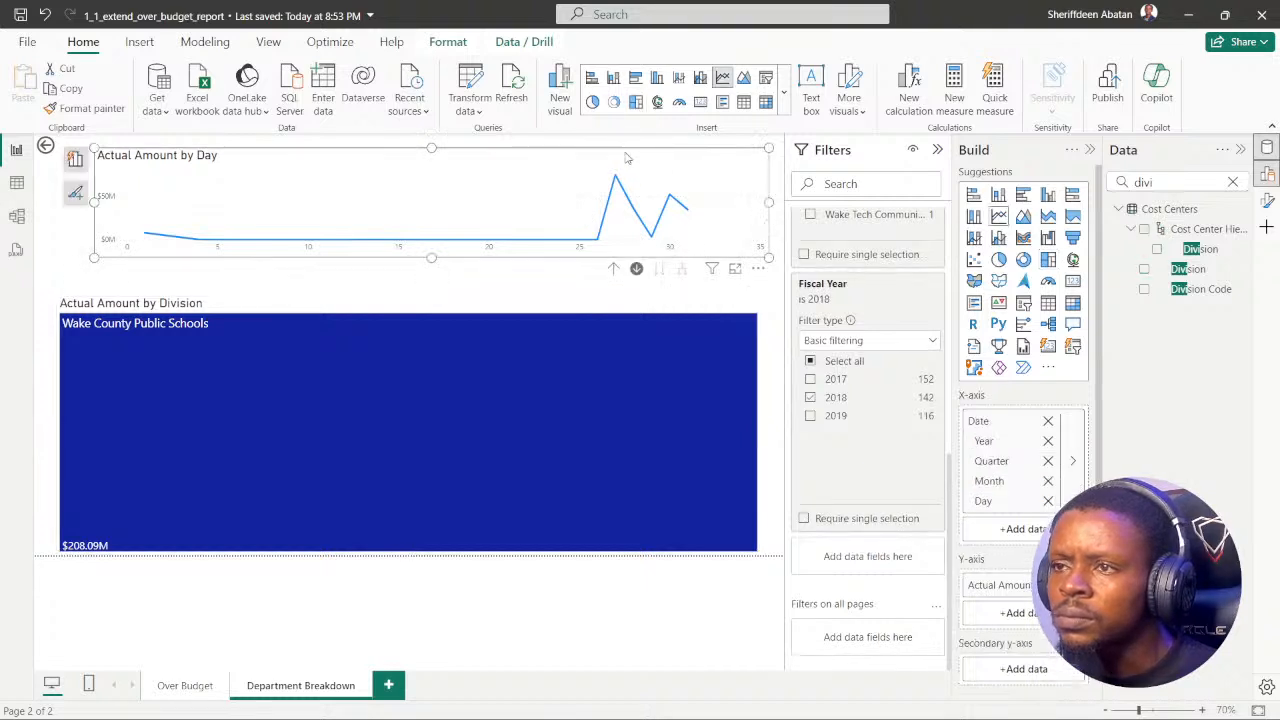
pyautogui.click(613, 269)
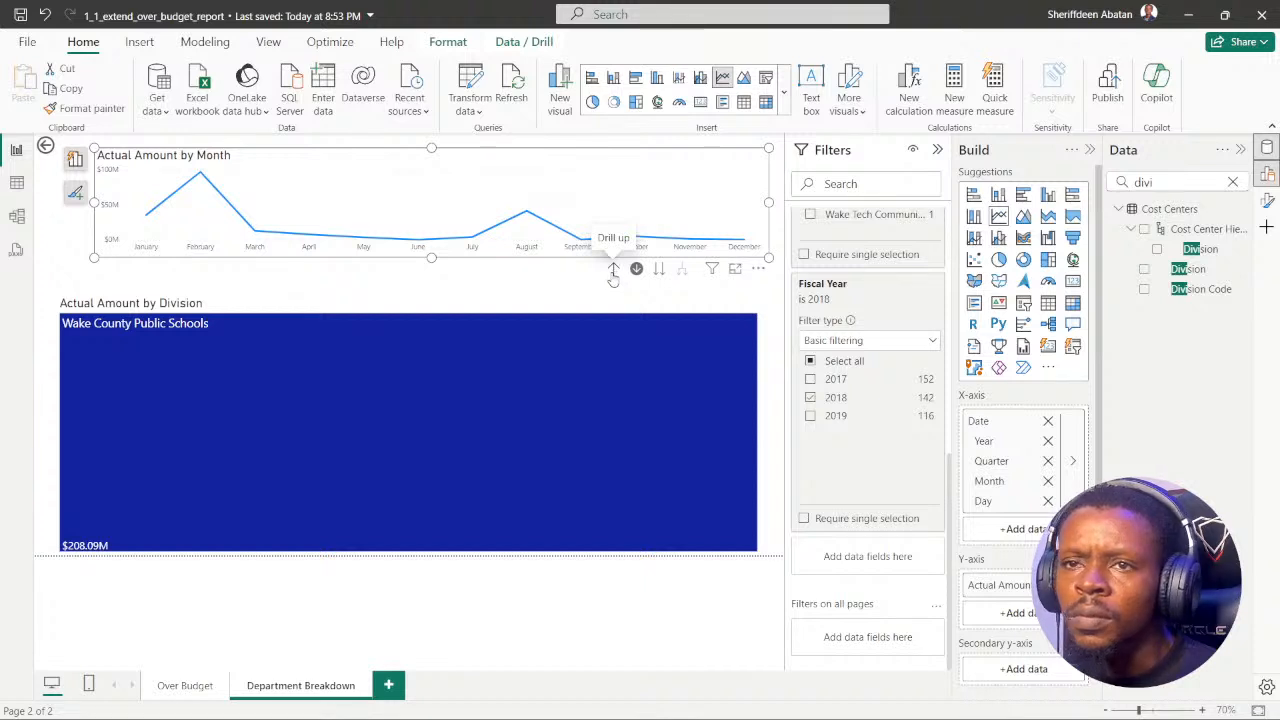
pyautogui.click(613, 270)
pyautogui.click(613, 270)
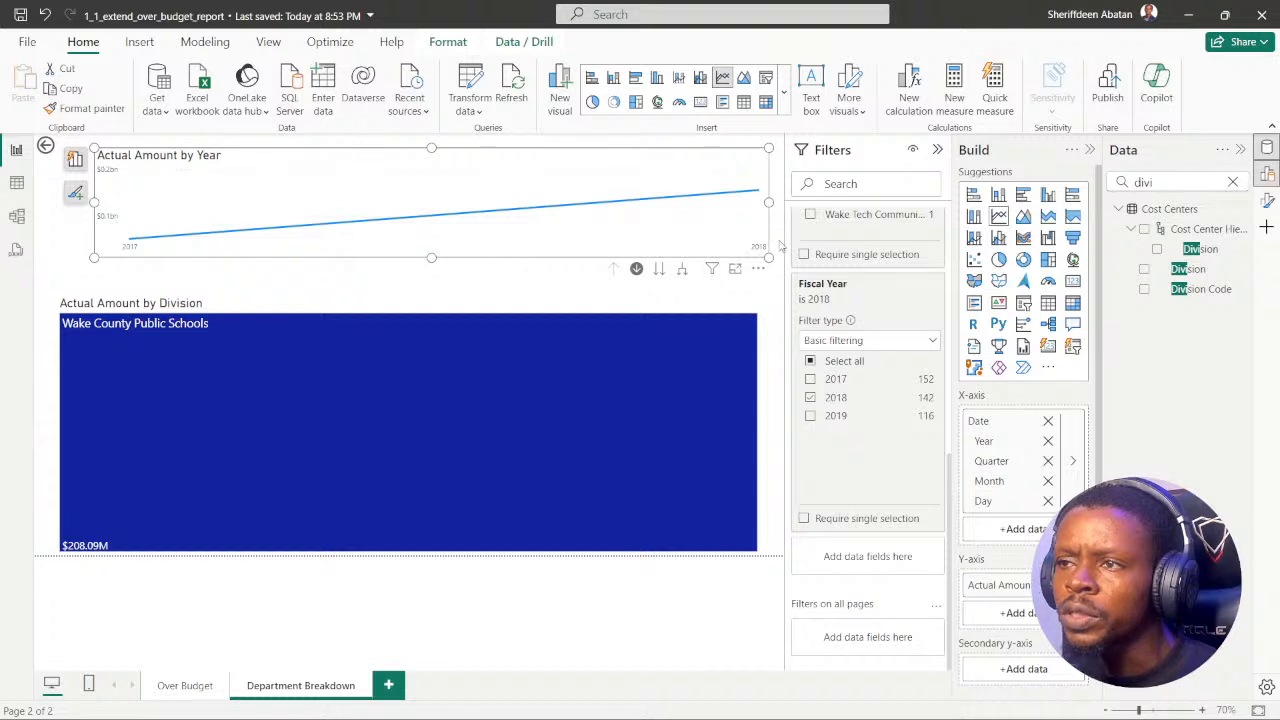
# Step: Try drilling the line chart into 2018 and down to Month, and drill back up to Year
pyautogui.click(757, 193)
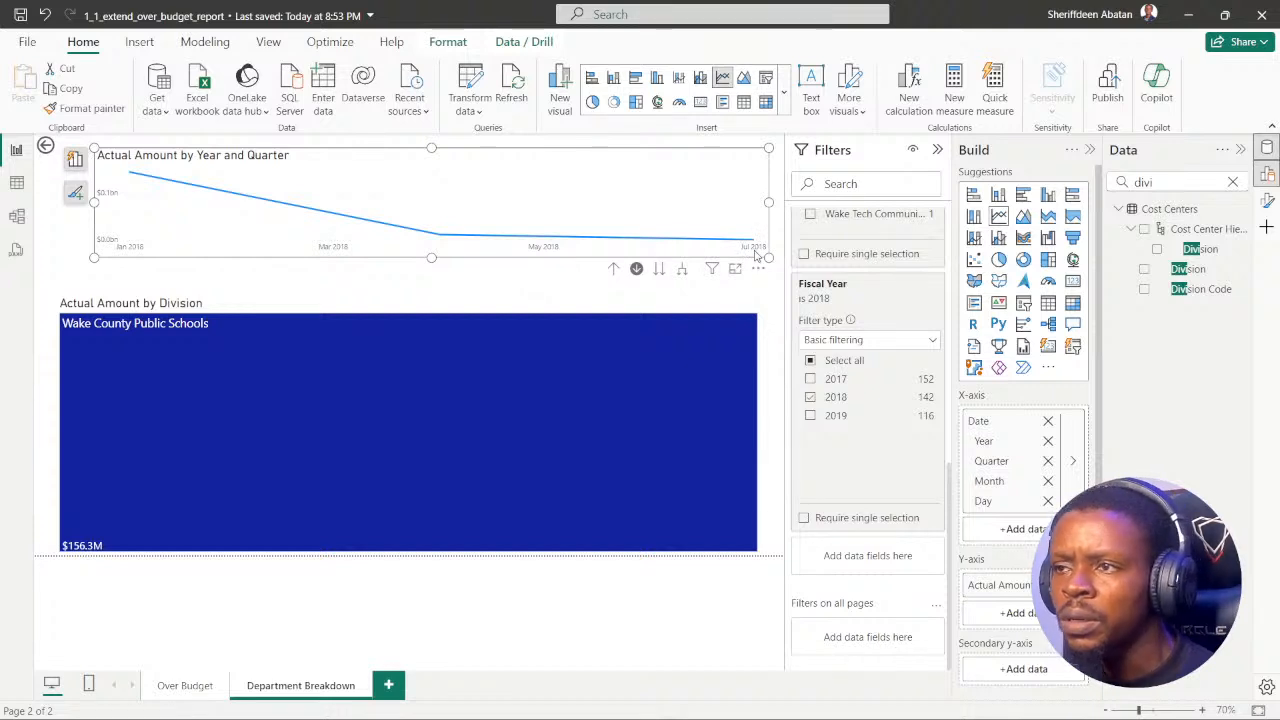
pyautogui.click(640, 276)
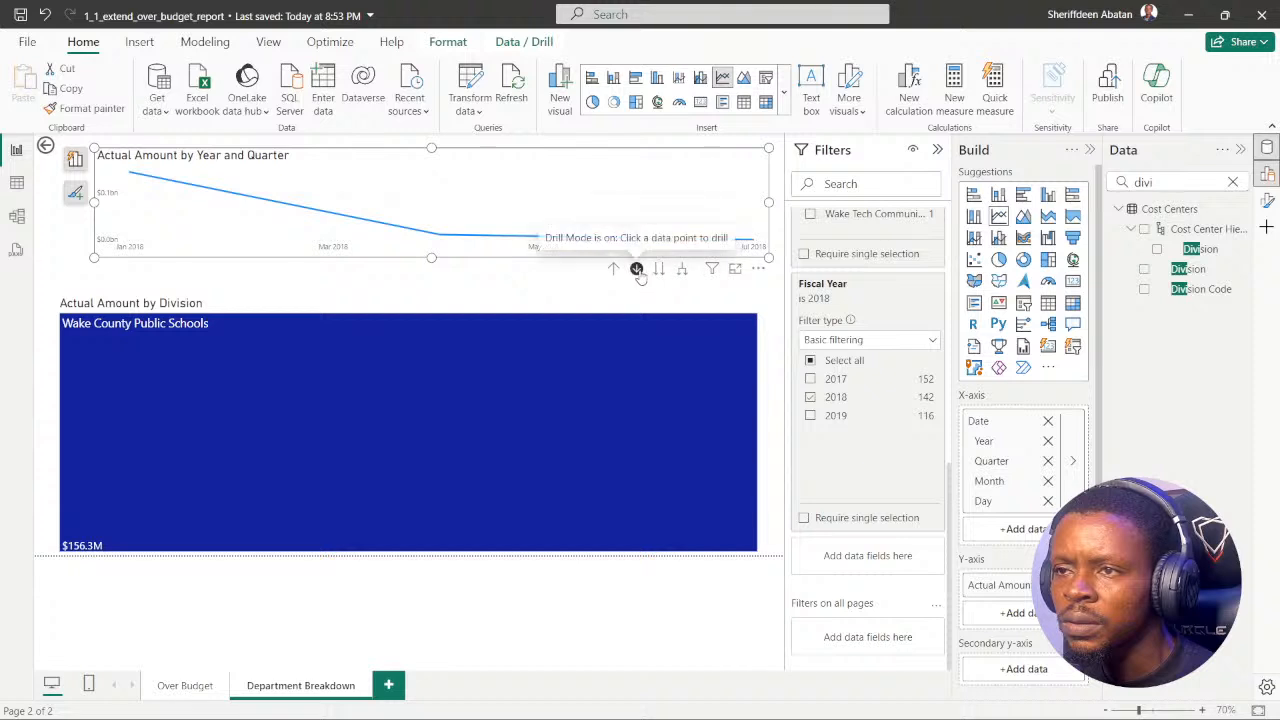
pyautogui.click(659, 270)
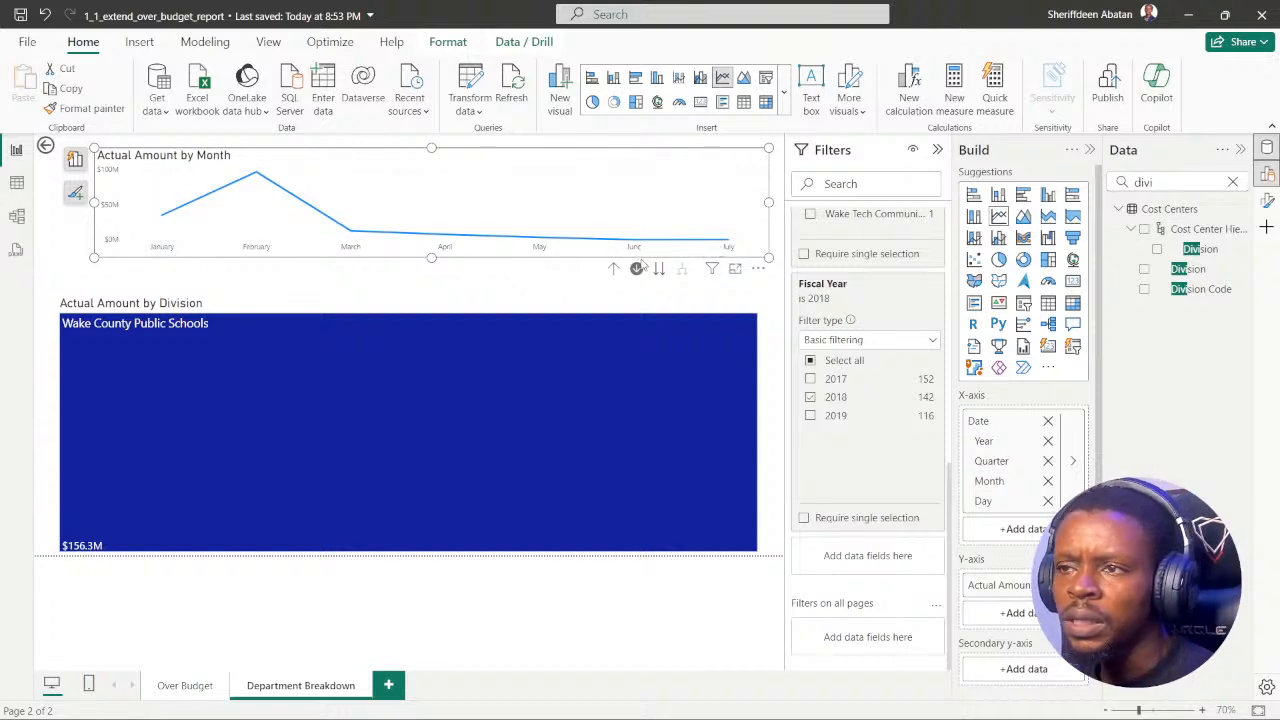
pyautogui.click(613, 271)
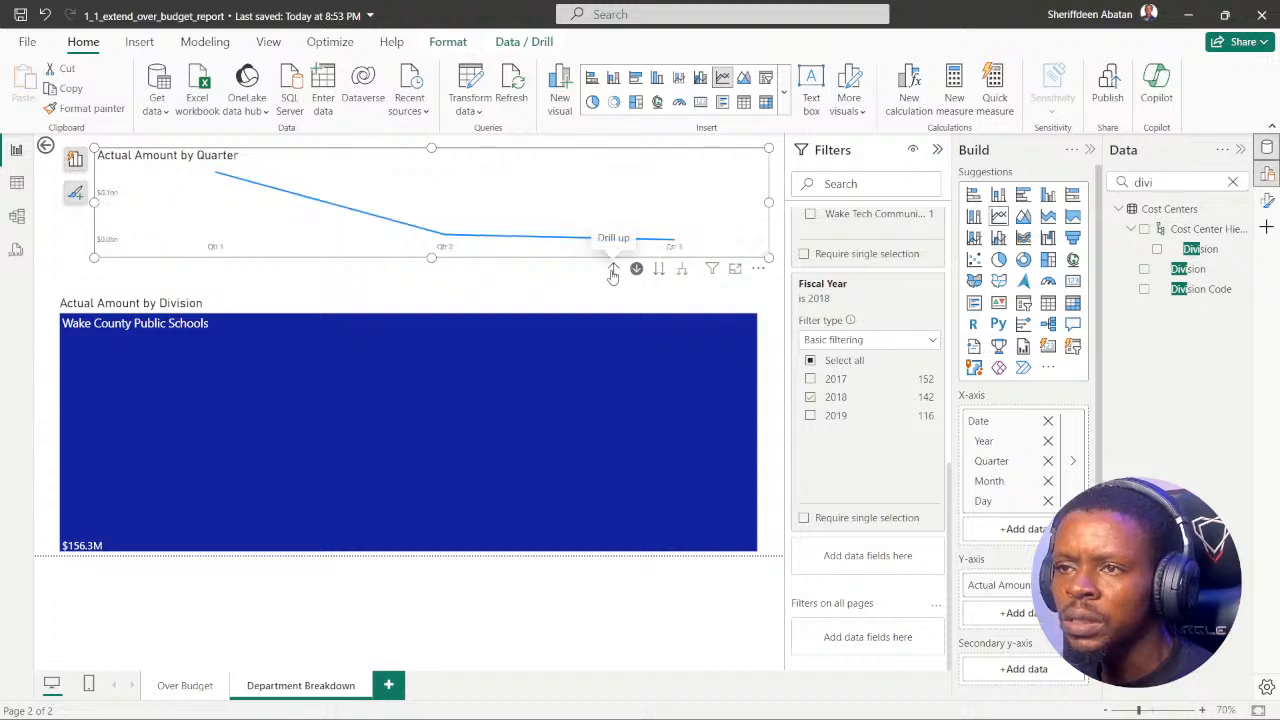
pyautogui.click(613, 273)
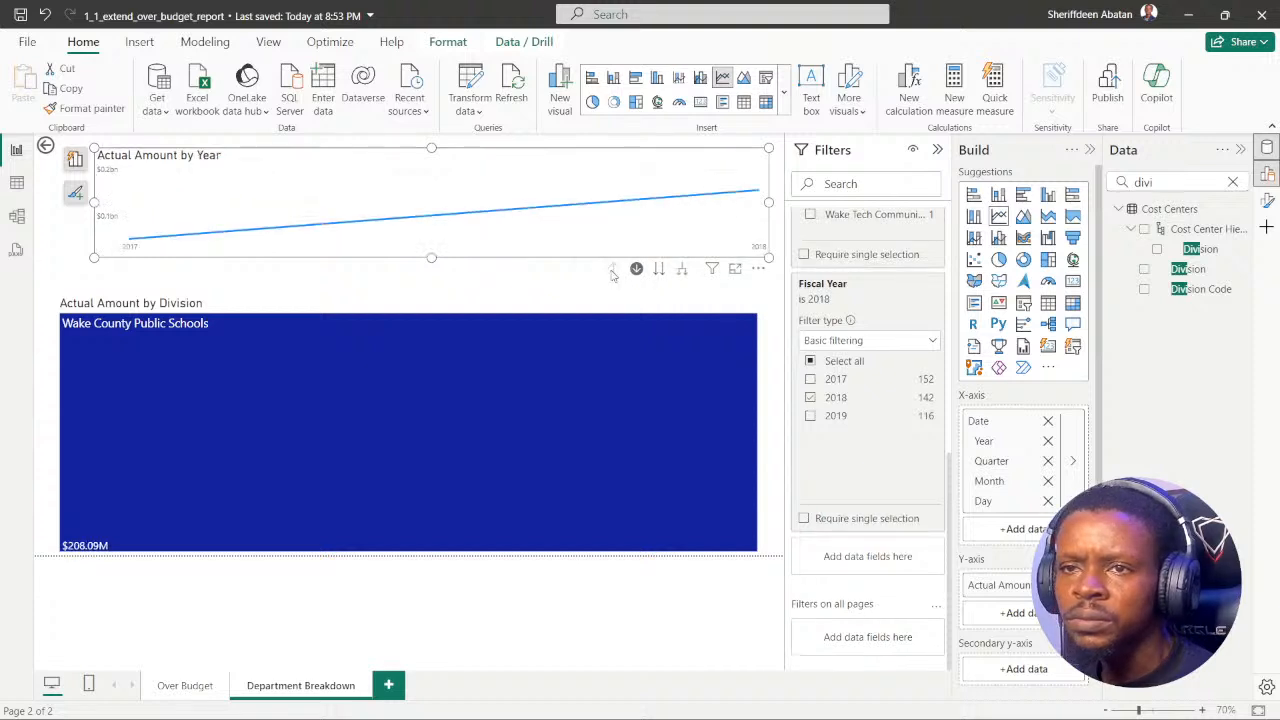
# Step: Drill the Actual Amount line chart into 2018 at Quarter level and inspect the third quarter's amount
pyautogui.click(757, 194)
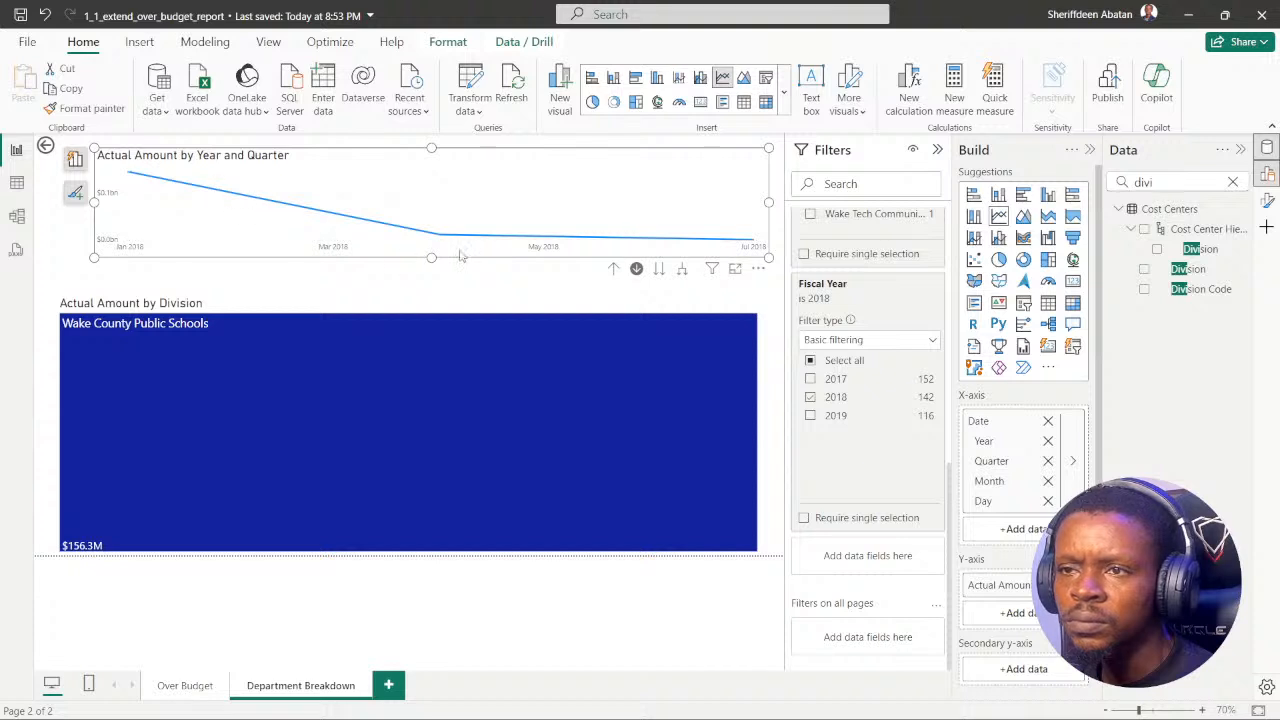
pyautogui.moveTo(485, 238)
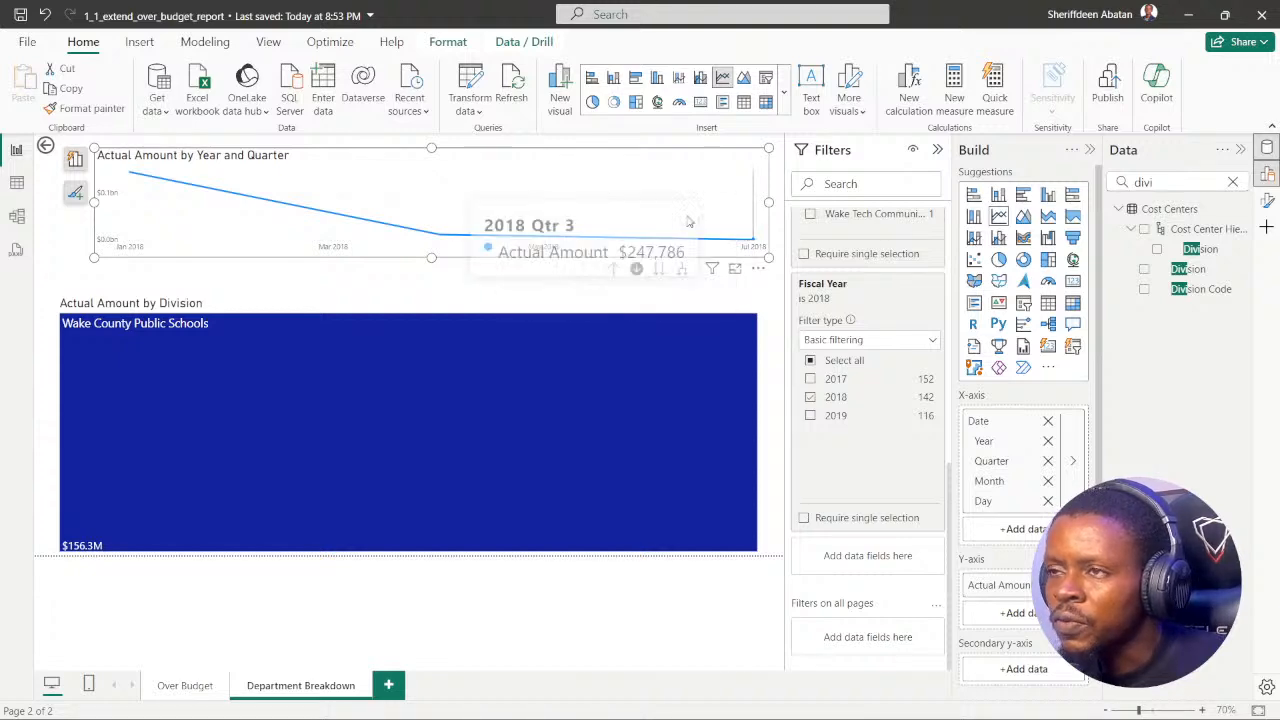
# Step: In Chrome, submit $0 as the new answer to instruction 6 and request the exercise's hint
pyautogui.click(566, 700)
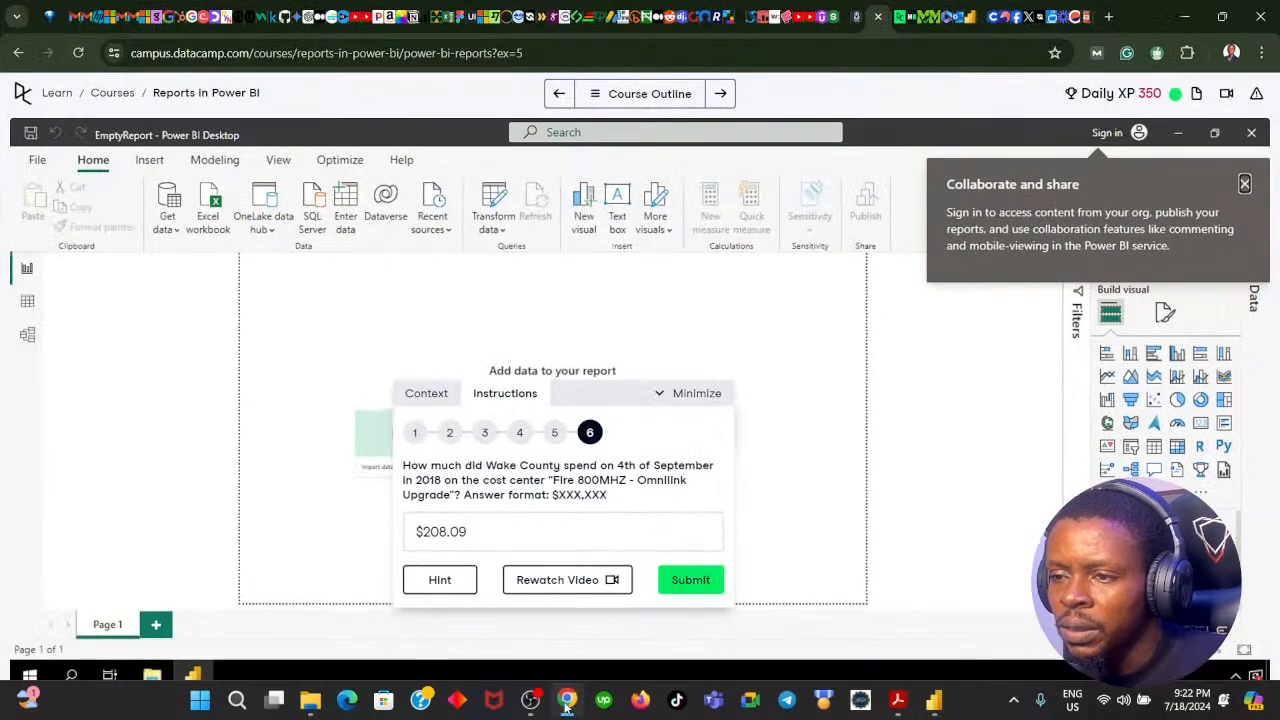
pyautogui.click(483, 531)
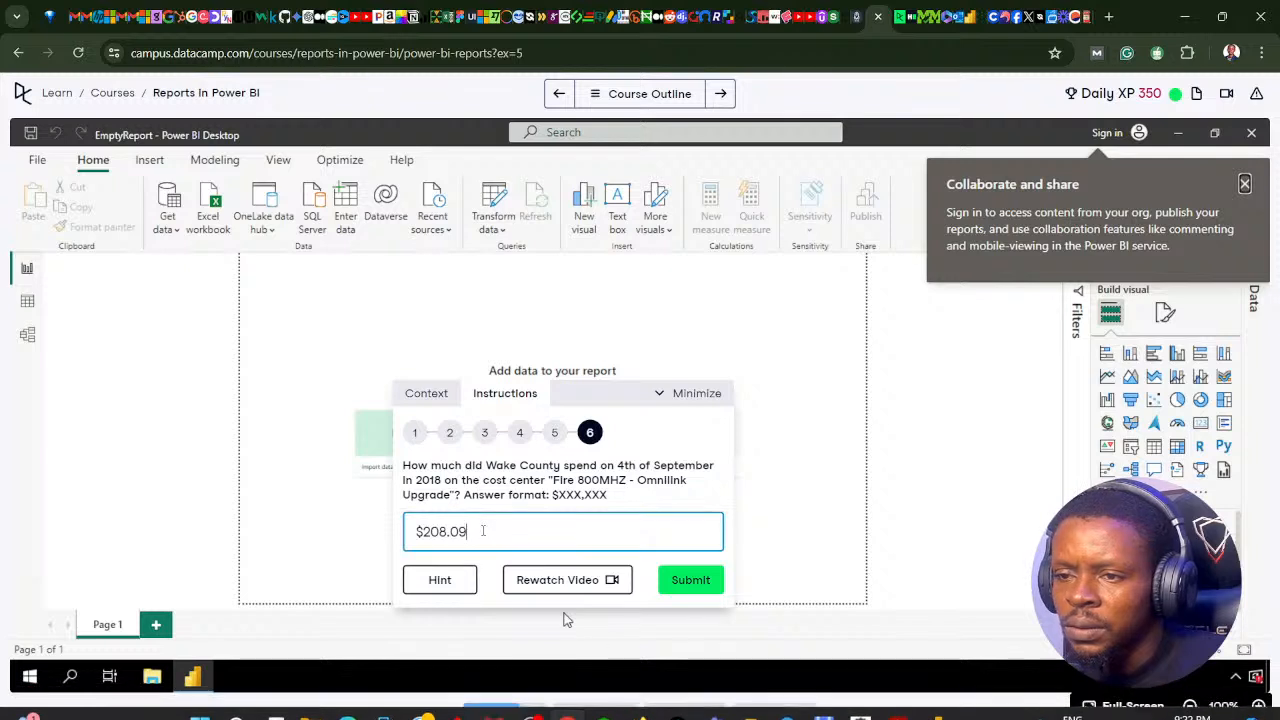
pyautogui.hotkey('shift', 'Left')
pyautogui.hotkey('shift', 'Left')
pyautogui.hotkey('shift', 'Left')
pyautogui.hotkey('shift', 'Left')
pyautogui.hotkey('shift', 'Left')
pyautogui.hotkey('shift', 'Left')
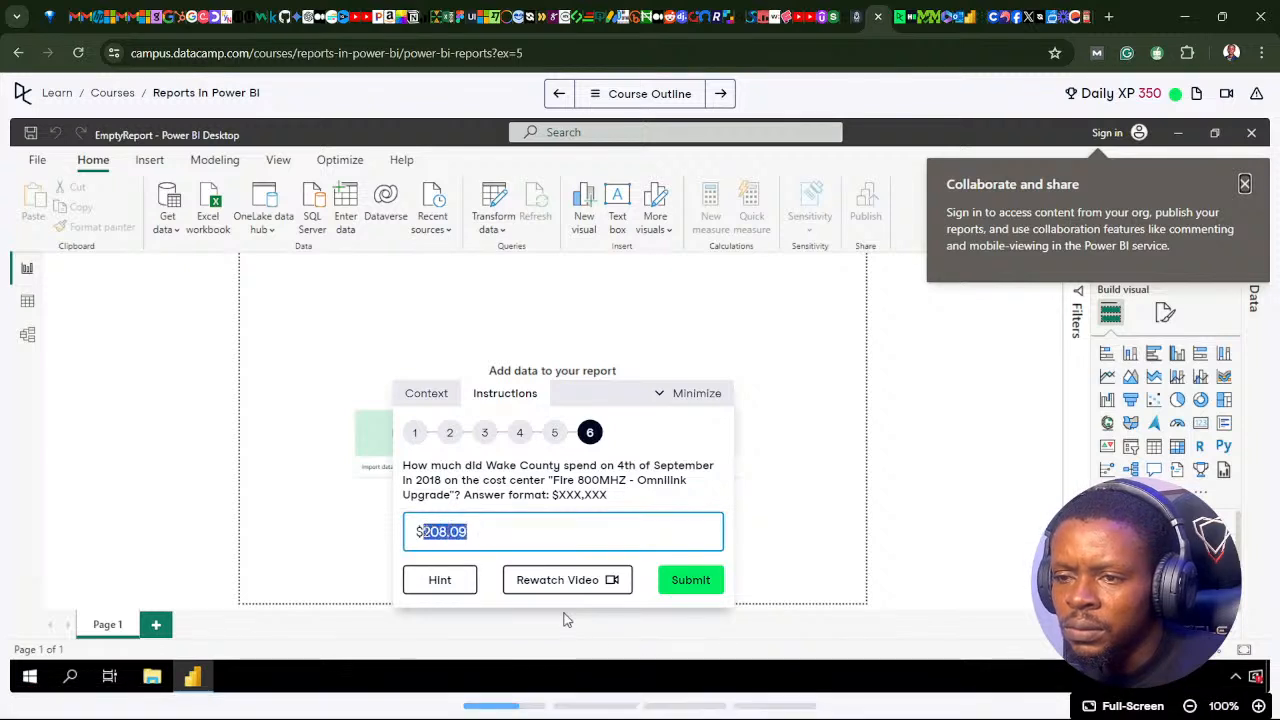
pyautogui.write('0')
pyautogui.click(678, 578)
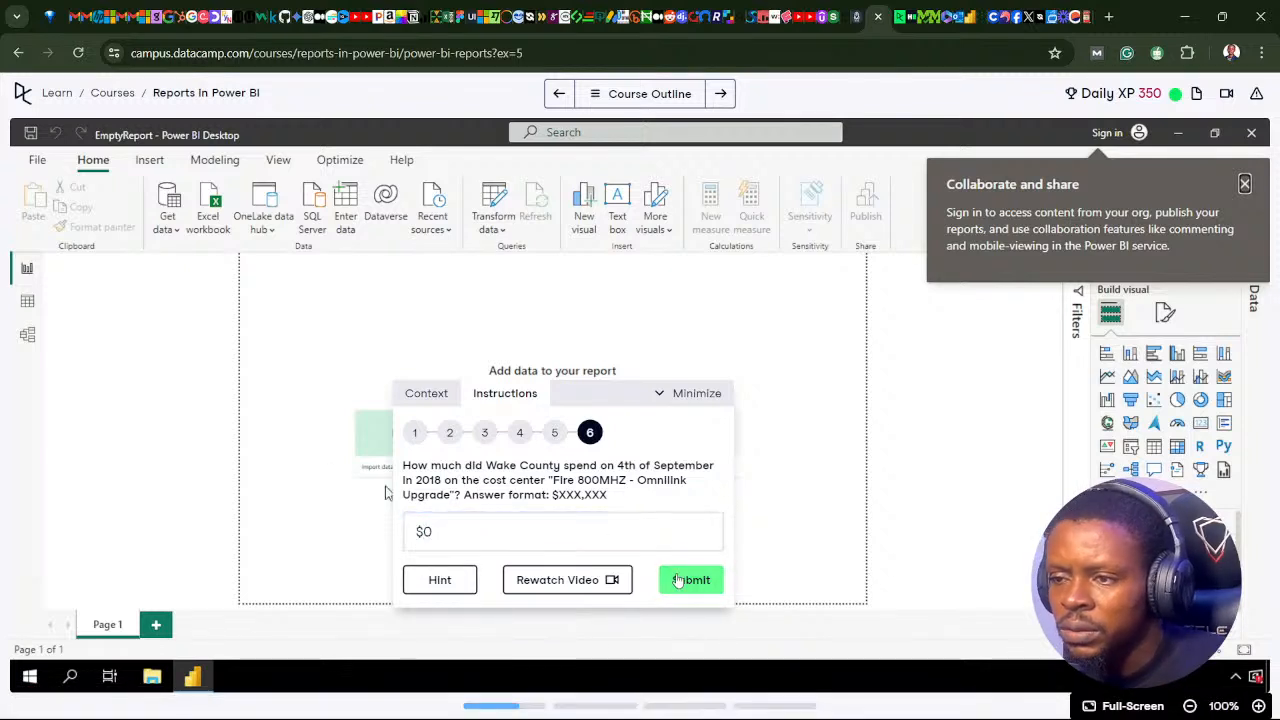
pyautogui.click(440, 584)
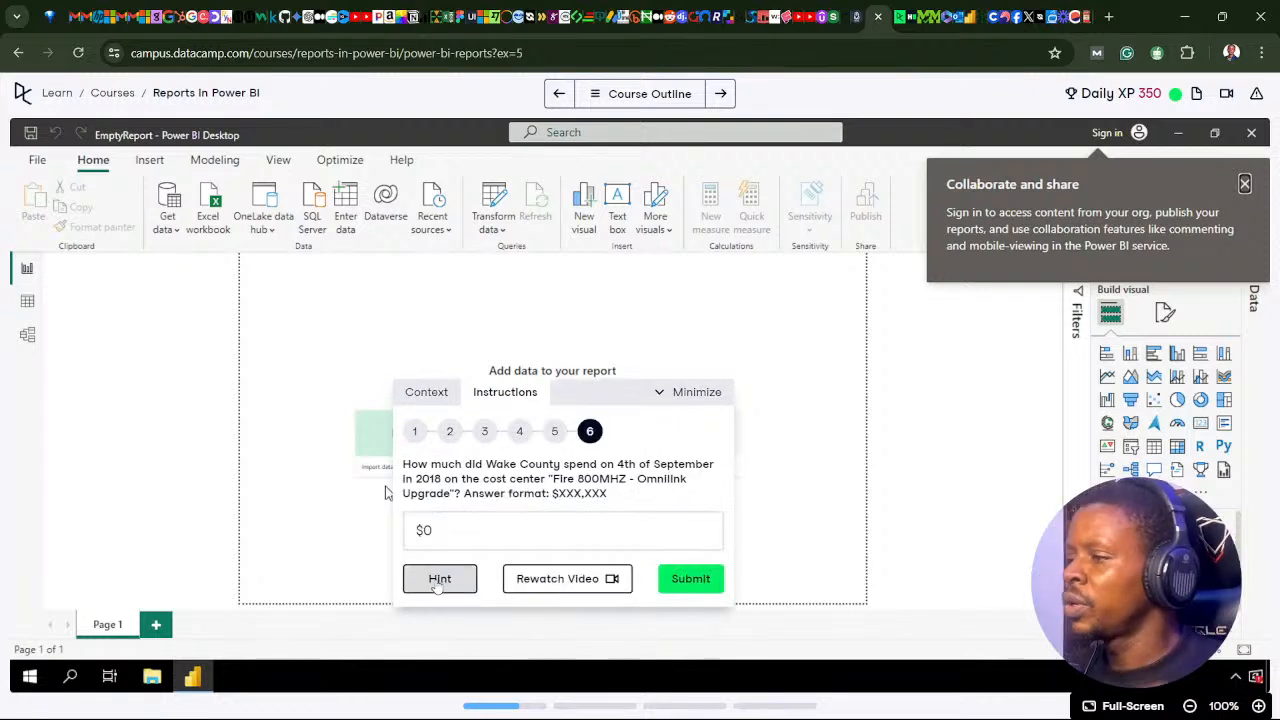
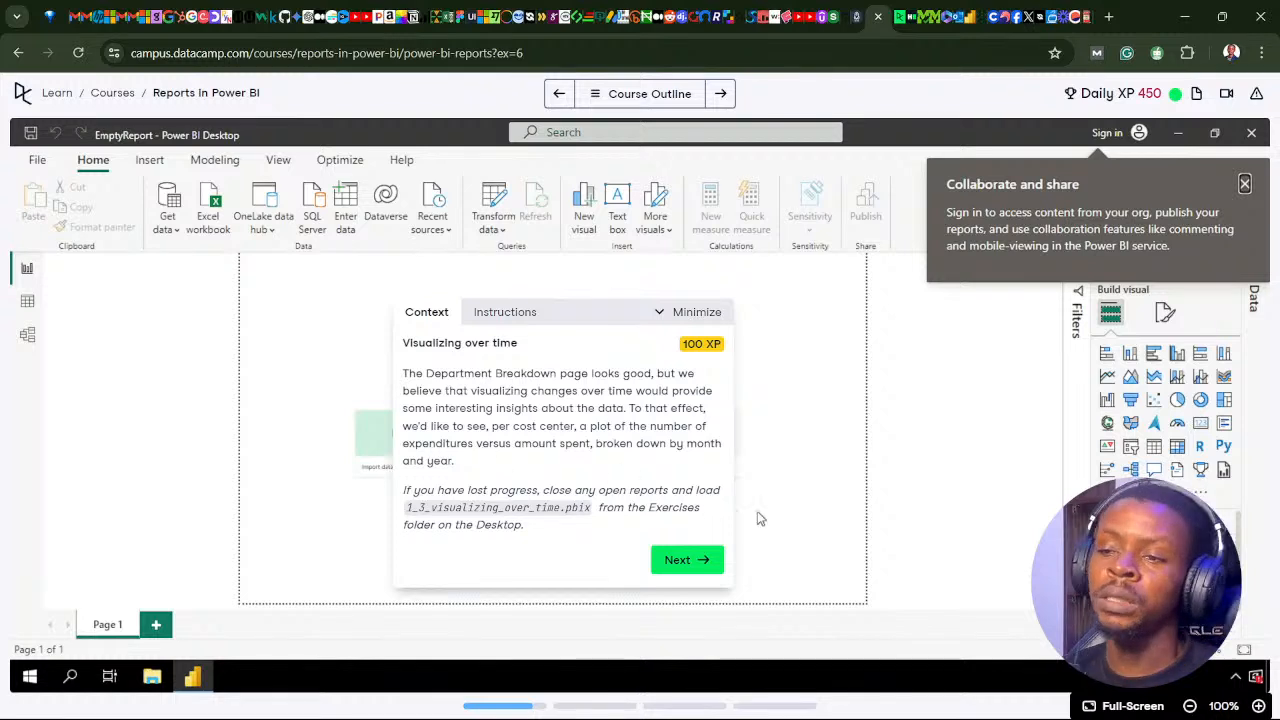
# Step: Open the Visualizing over time exercise instructions and examine the line chart's and treemap's filters on the Department Breakdown page in Power BI Desktop
pyautogui.click(710, 572)
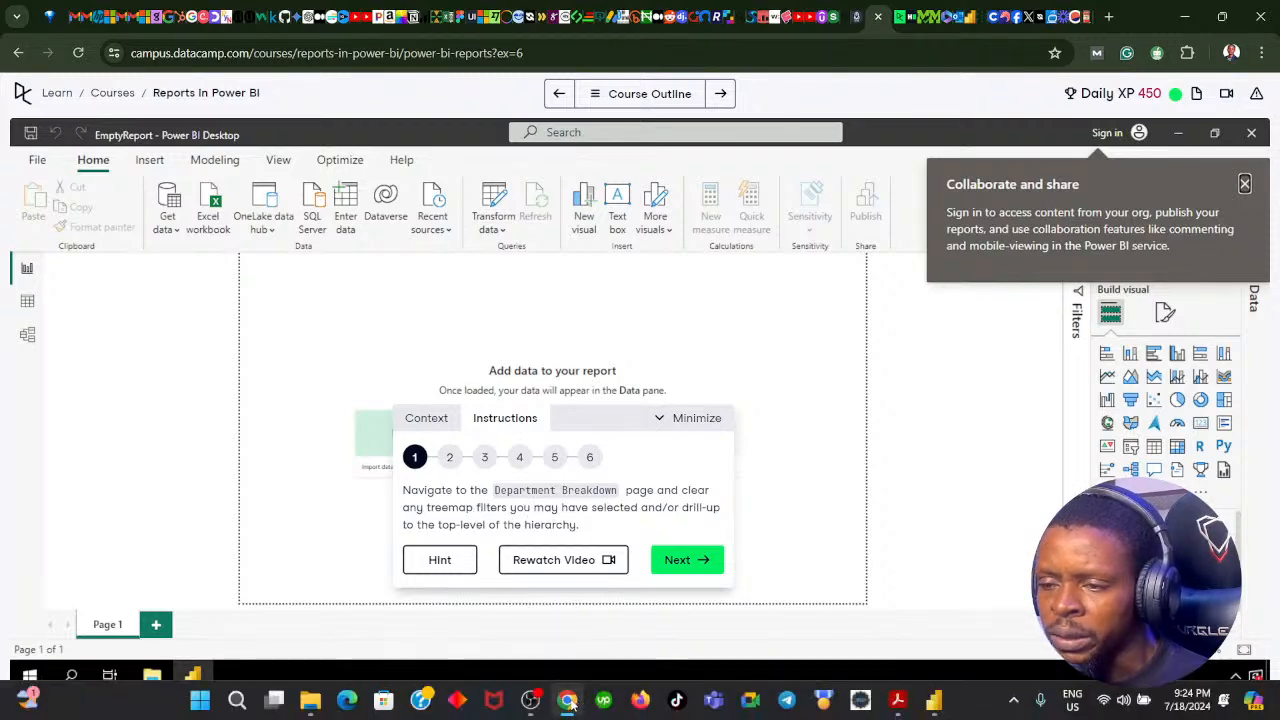
pyautogui.click(566, 698)
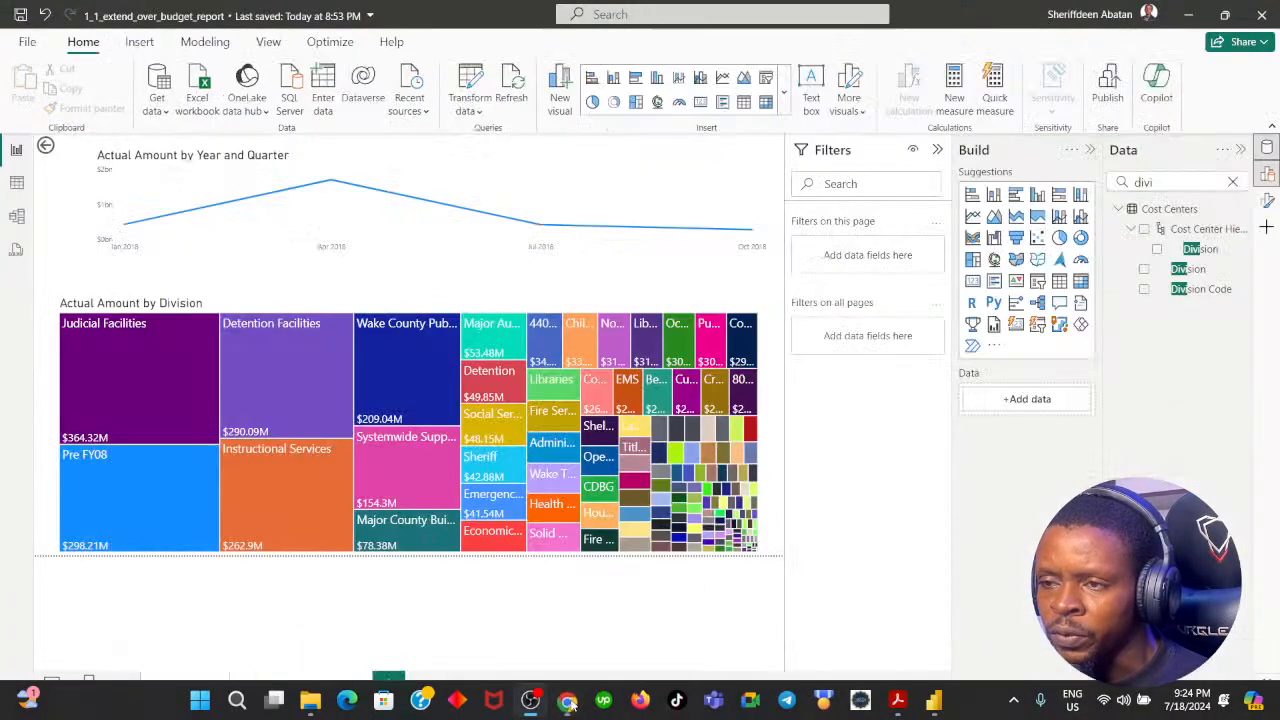
pyautogui.click(746, 161)
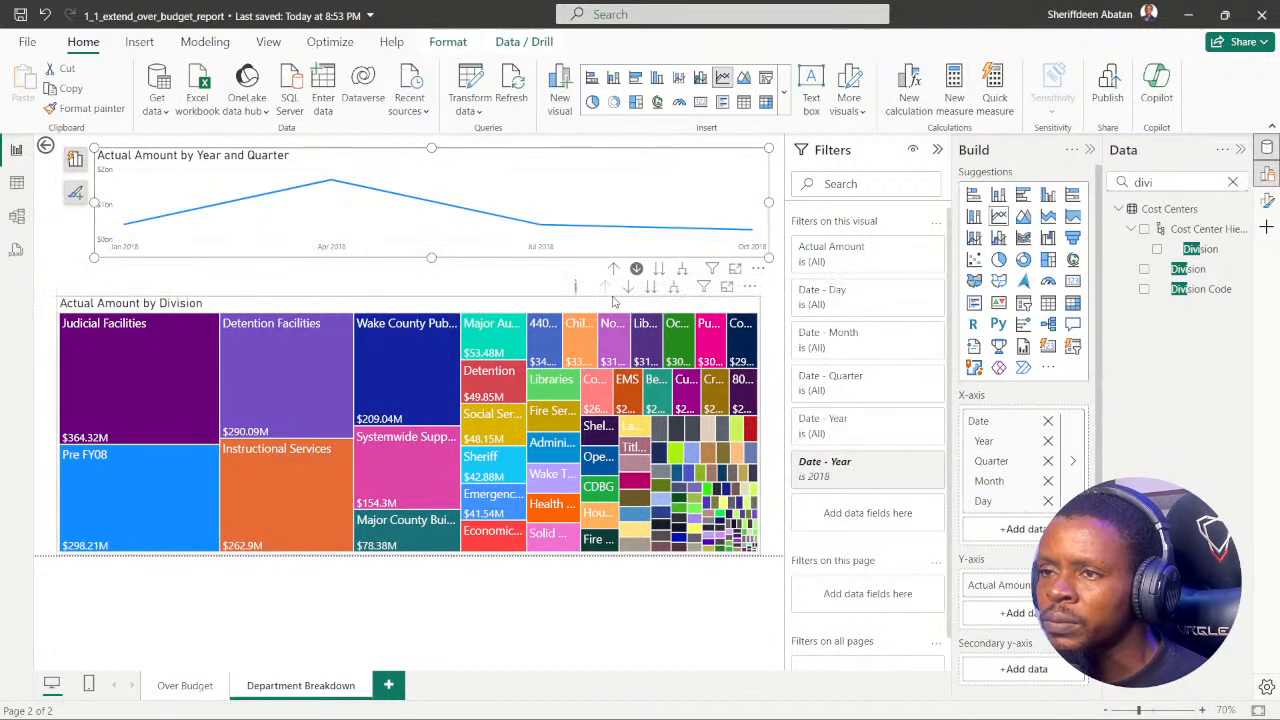
pyautogui.click(549, 308)
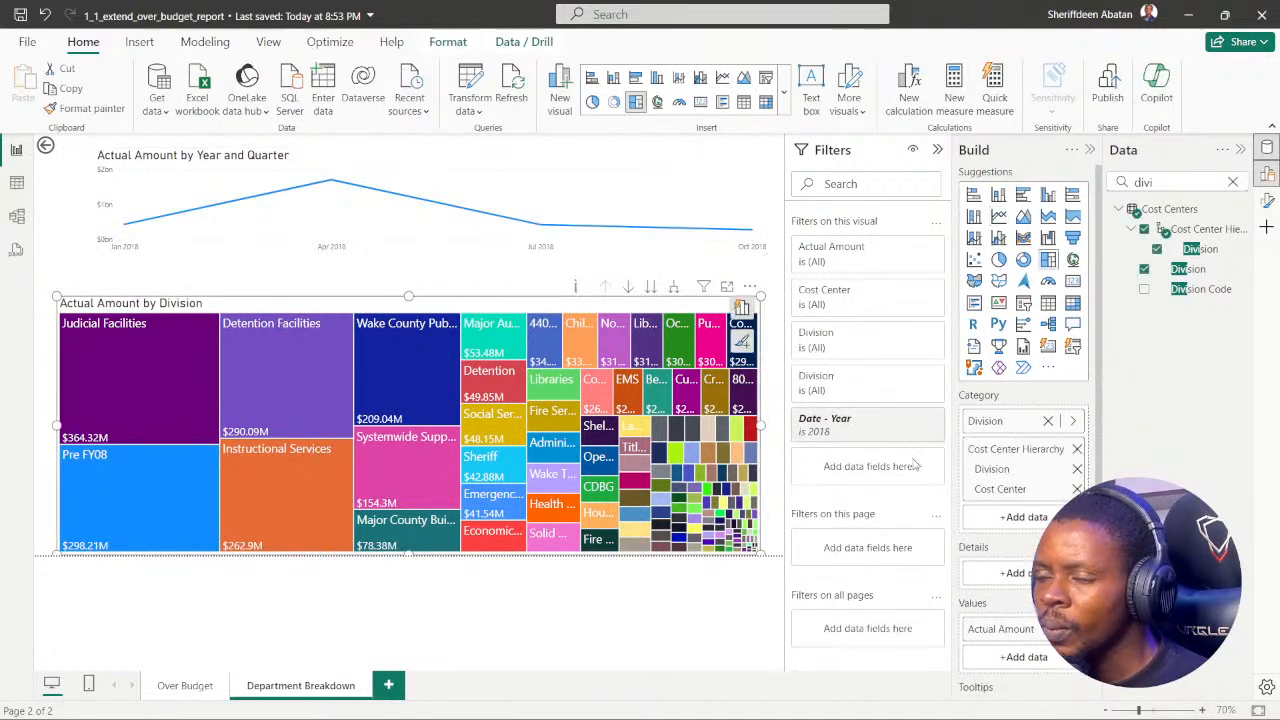
pyautogui.scroll(-2, 1020, 400)
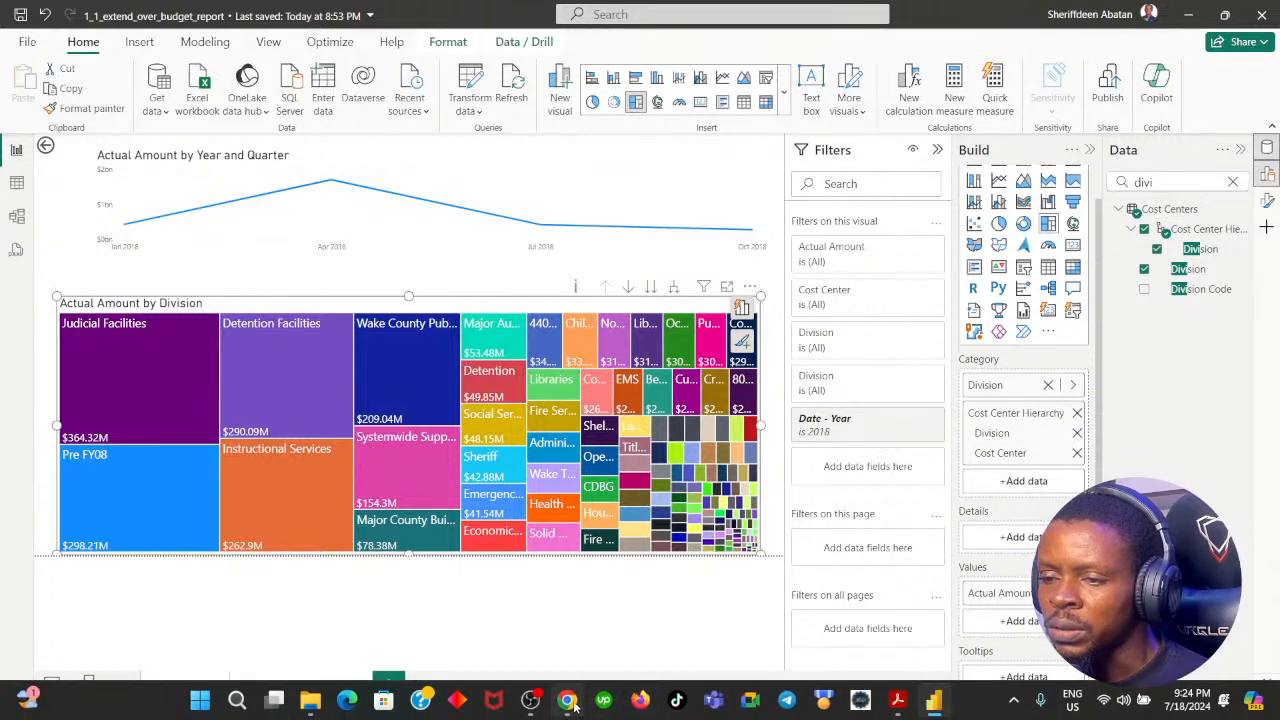
pyautogui.click(573, 706)
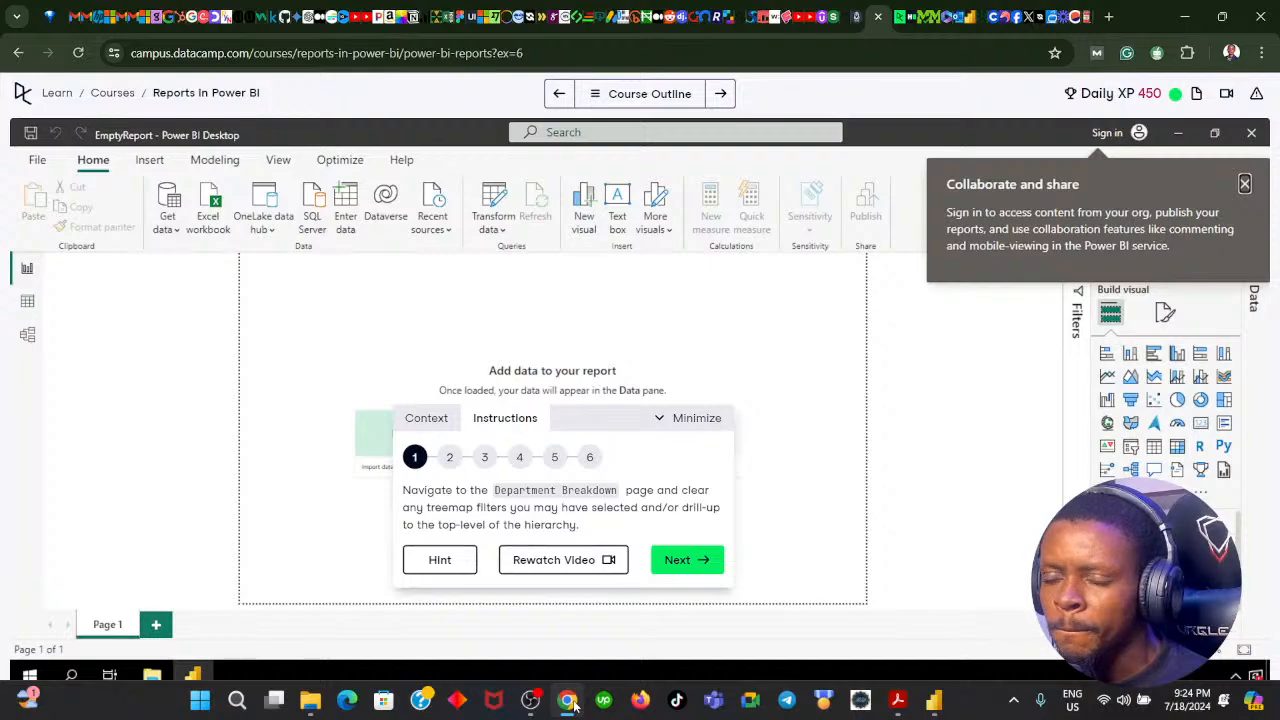
pyautogui.click(573, 706)
pyautogui.click(573, 706)
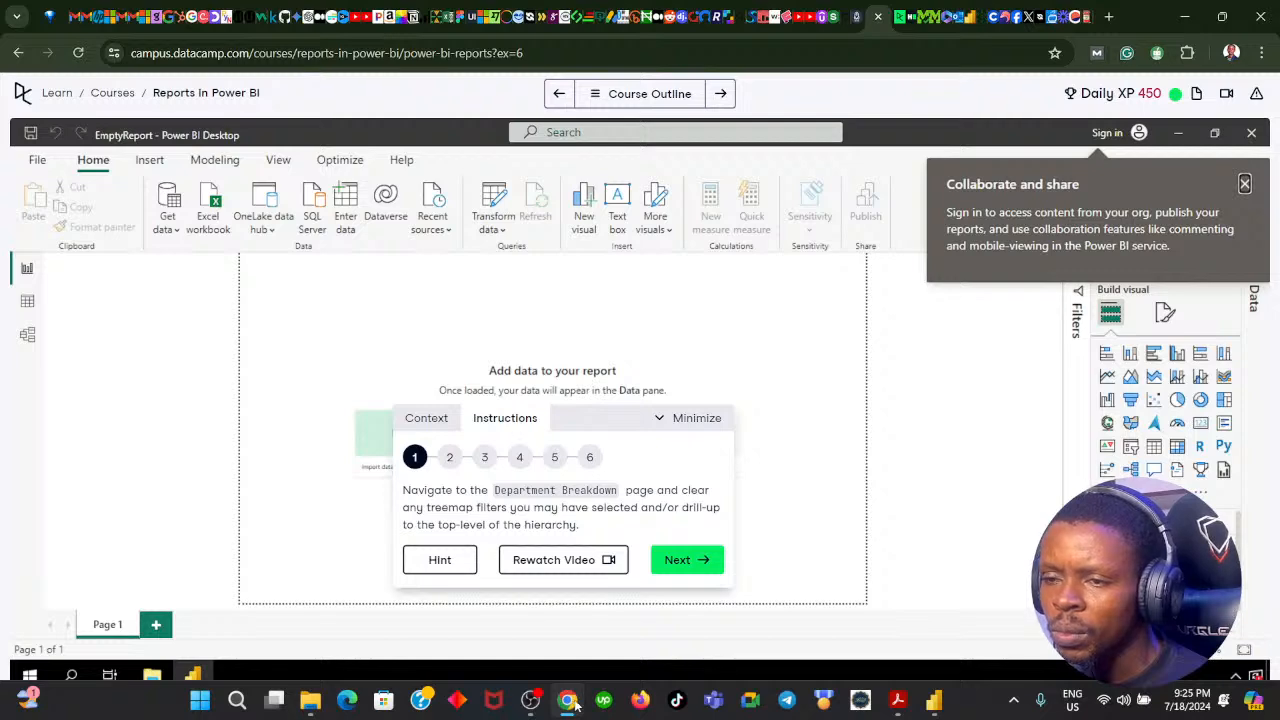
pyautogui.click(573, 706)
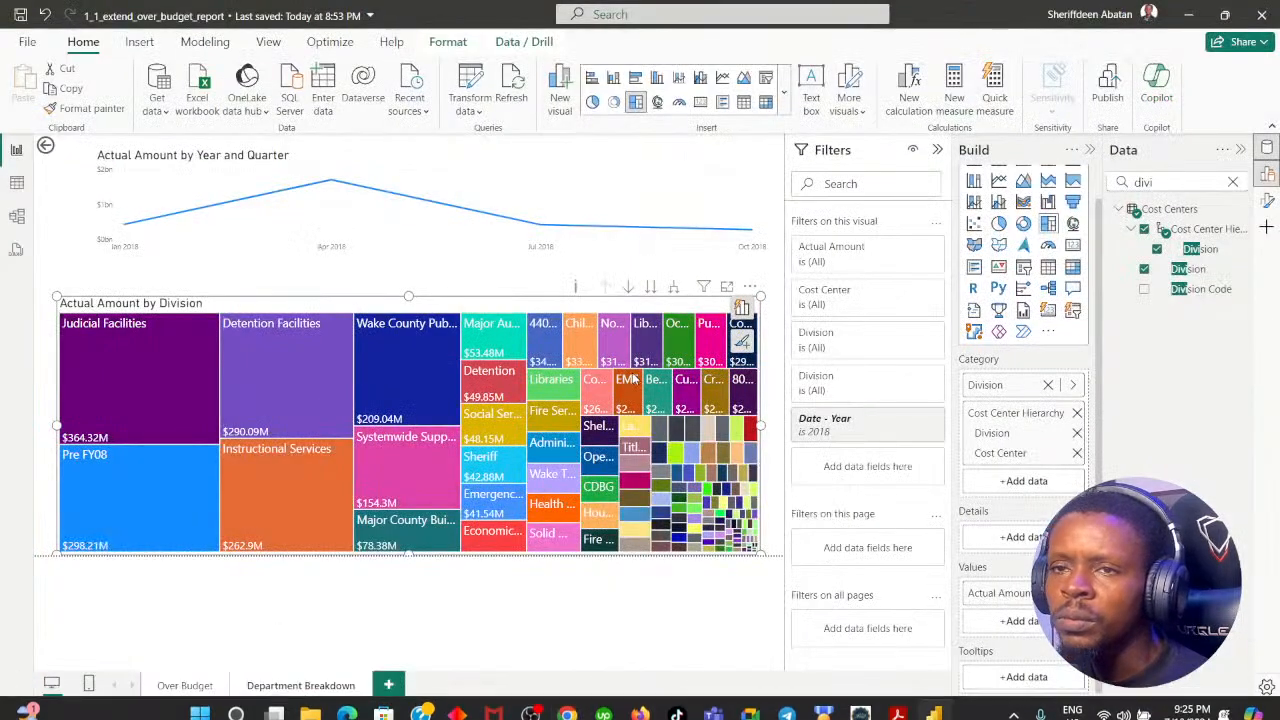
# Step: Try drilling the division treemap into Wake County Public Schools, and drill back up to Division level
pyautogui.click(628, 290)
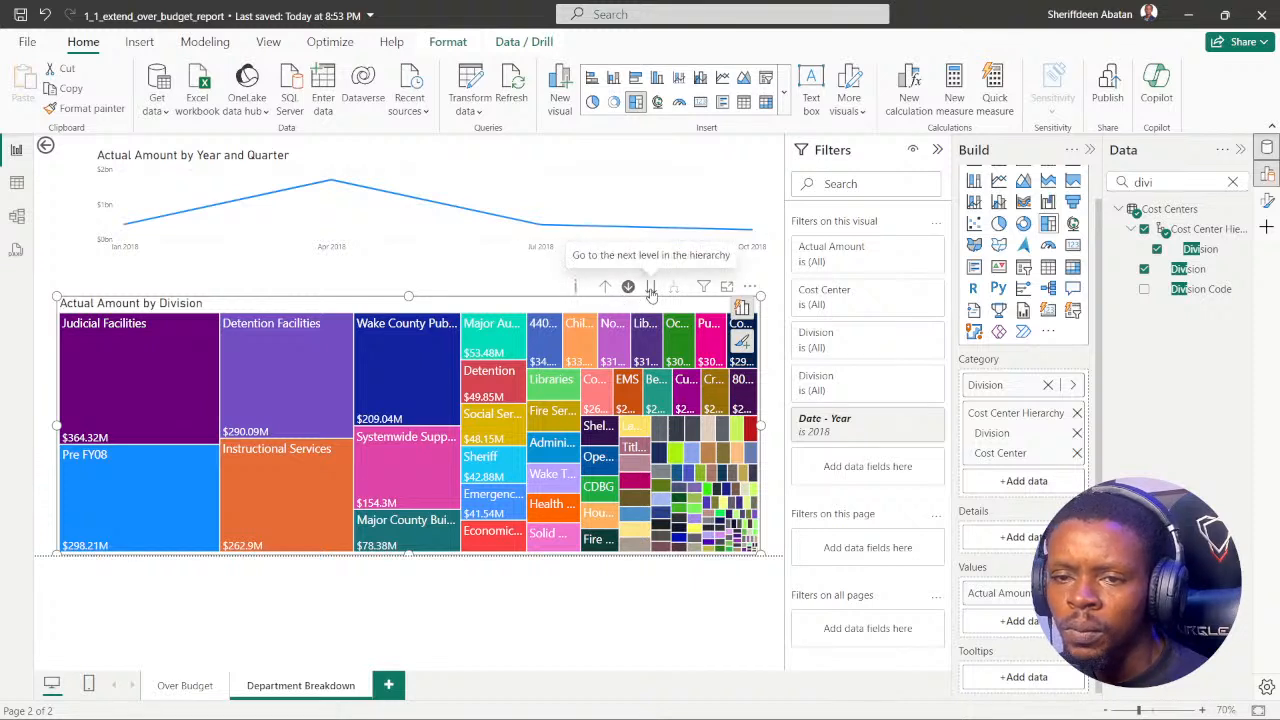
pyautogui.click(418, 388)
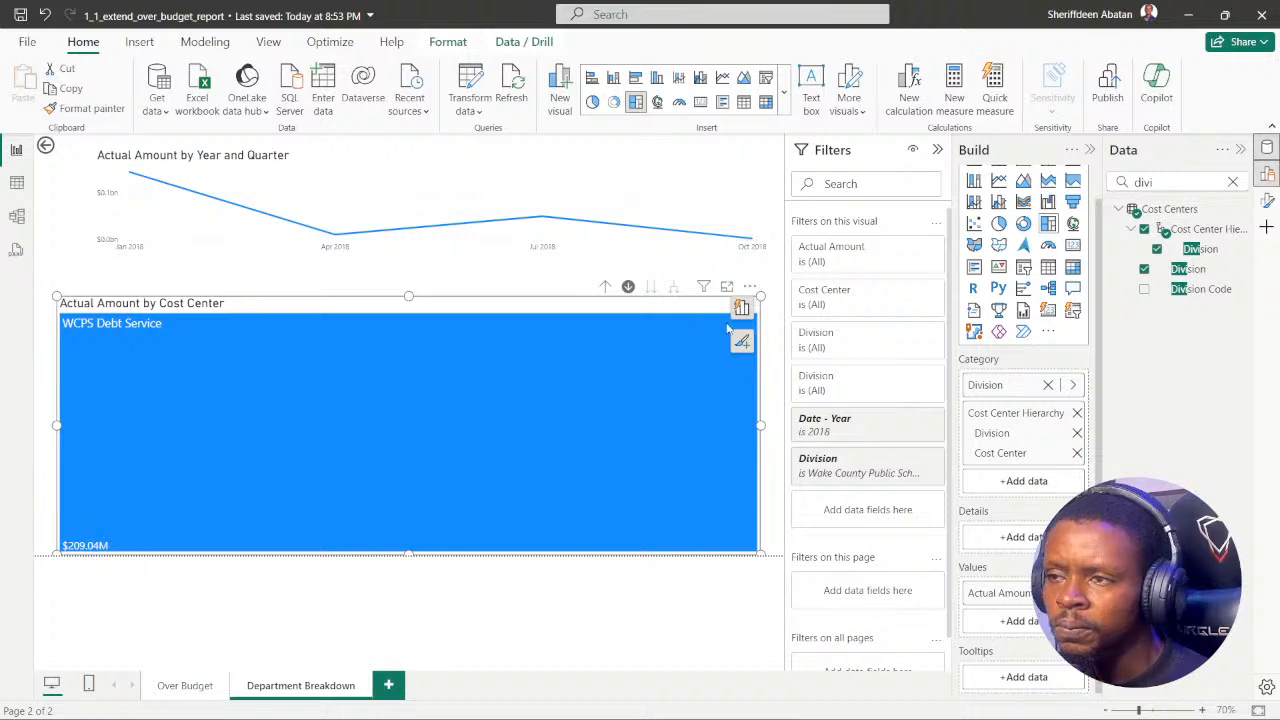
pyautogui.click(627, 287)
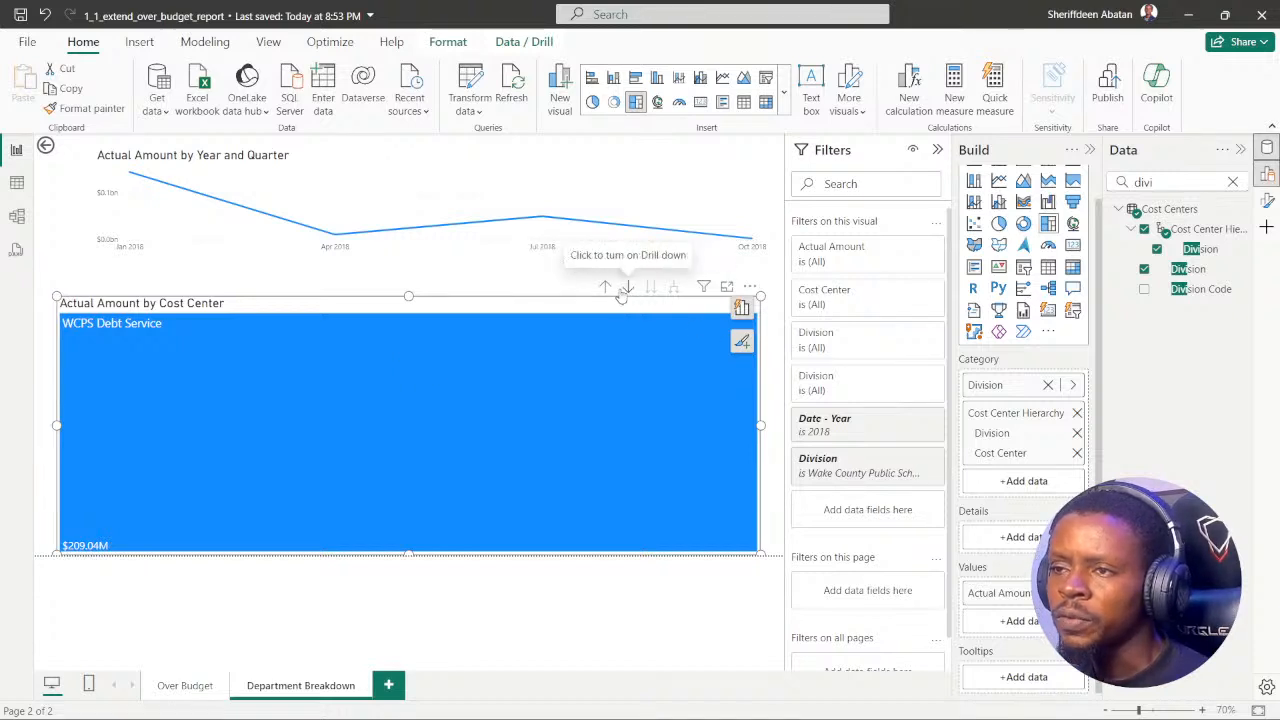
pyautogui.click(605, 287)
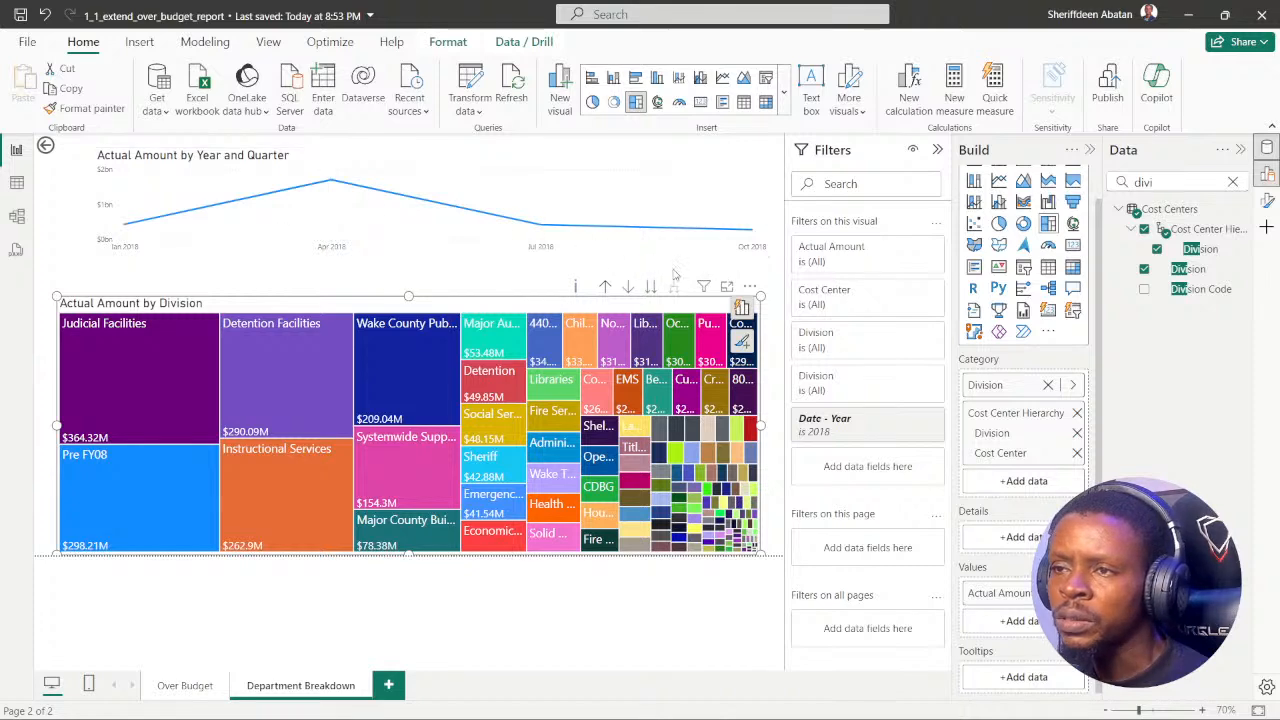
# Step: Drill the Actual Amount line chart up to Year to clear its 2018 filter, and leave it at Quarter level
pyautogui.click(640, 245)
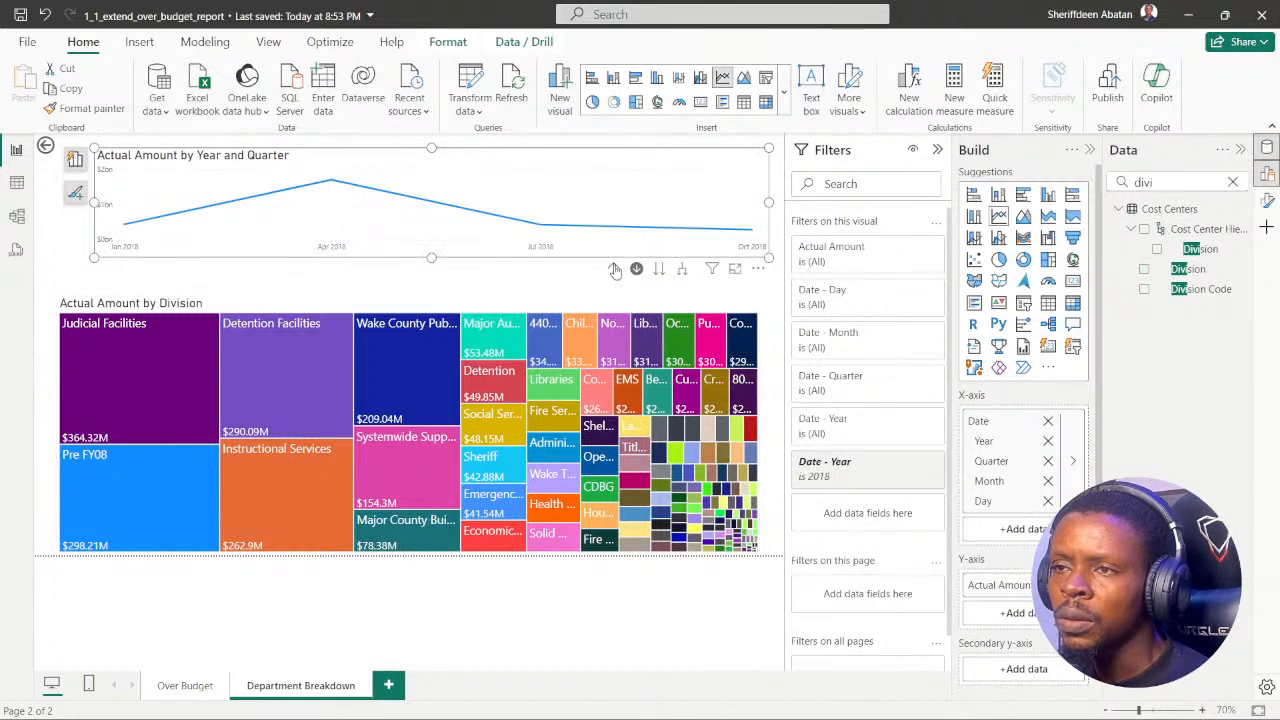
pyautogui.click(615, 270)
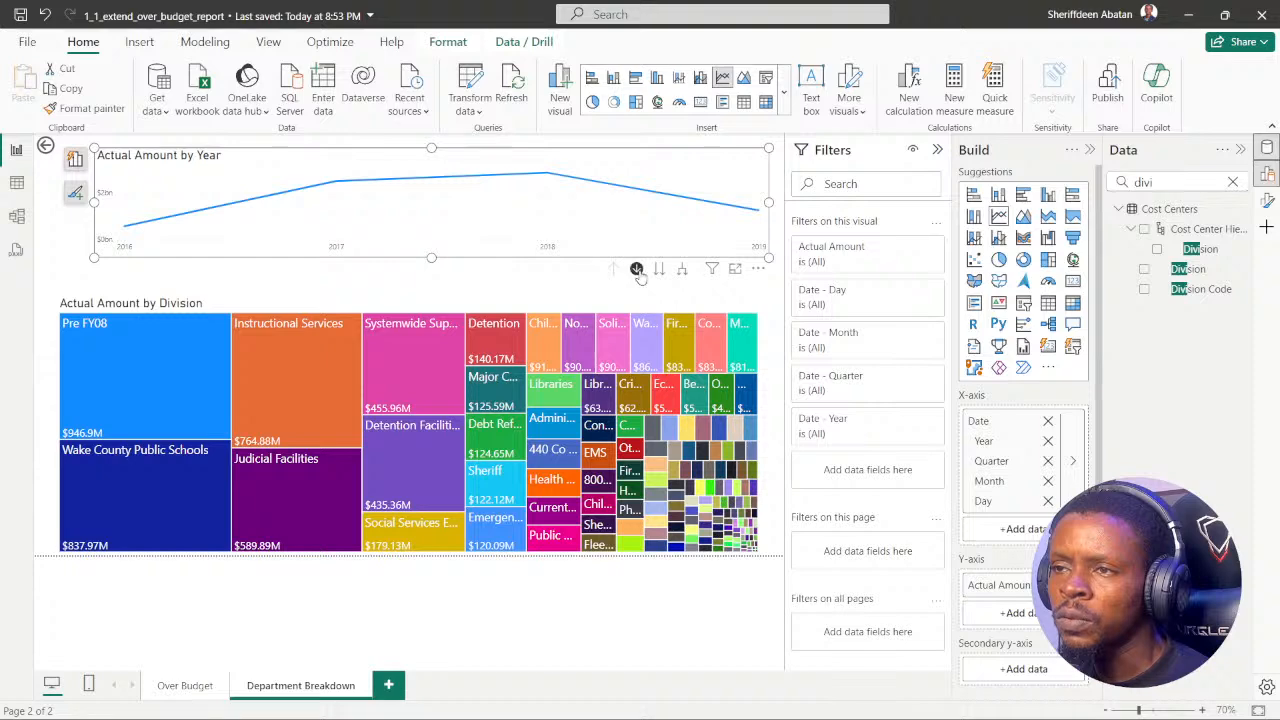
pyautogui.click(660, 272)
pyautogui.click(660, 272)
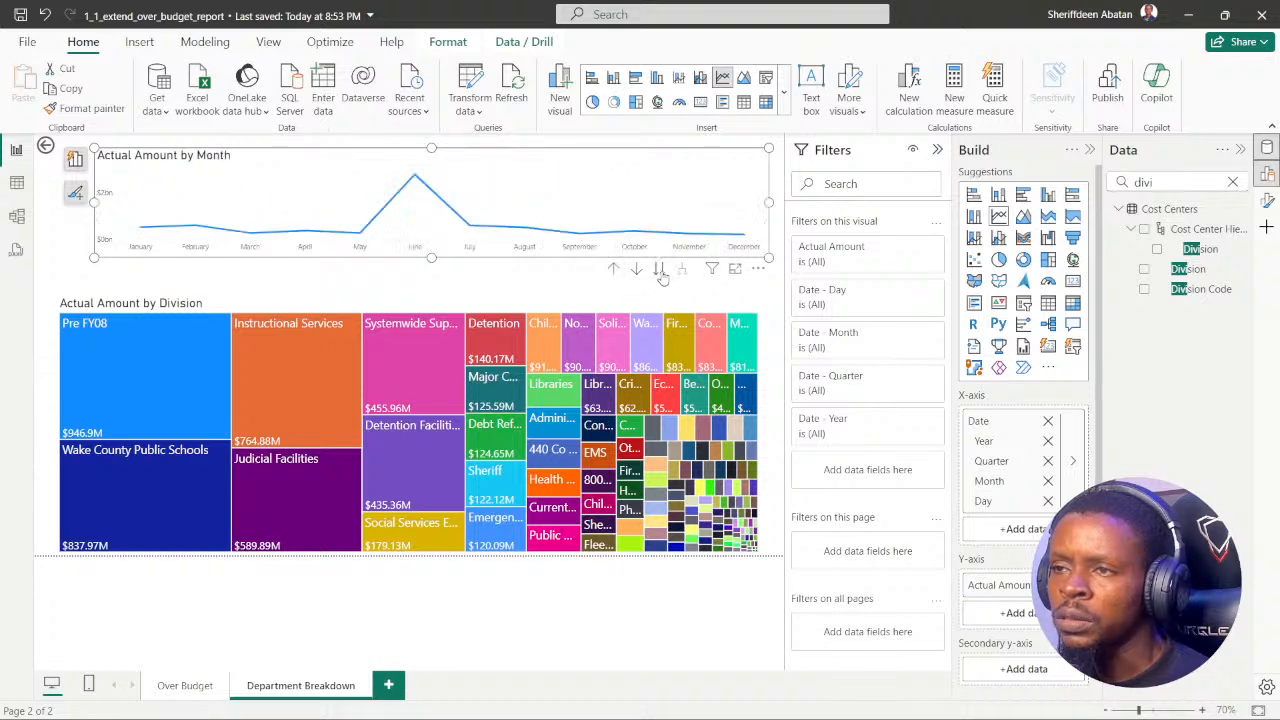
pyautogui.click(660, 271)
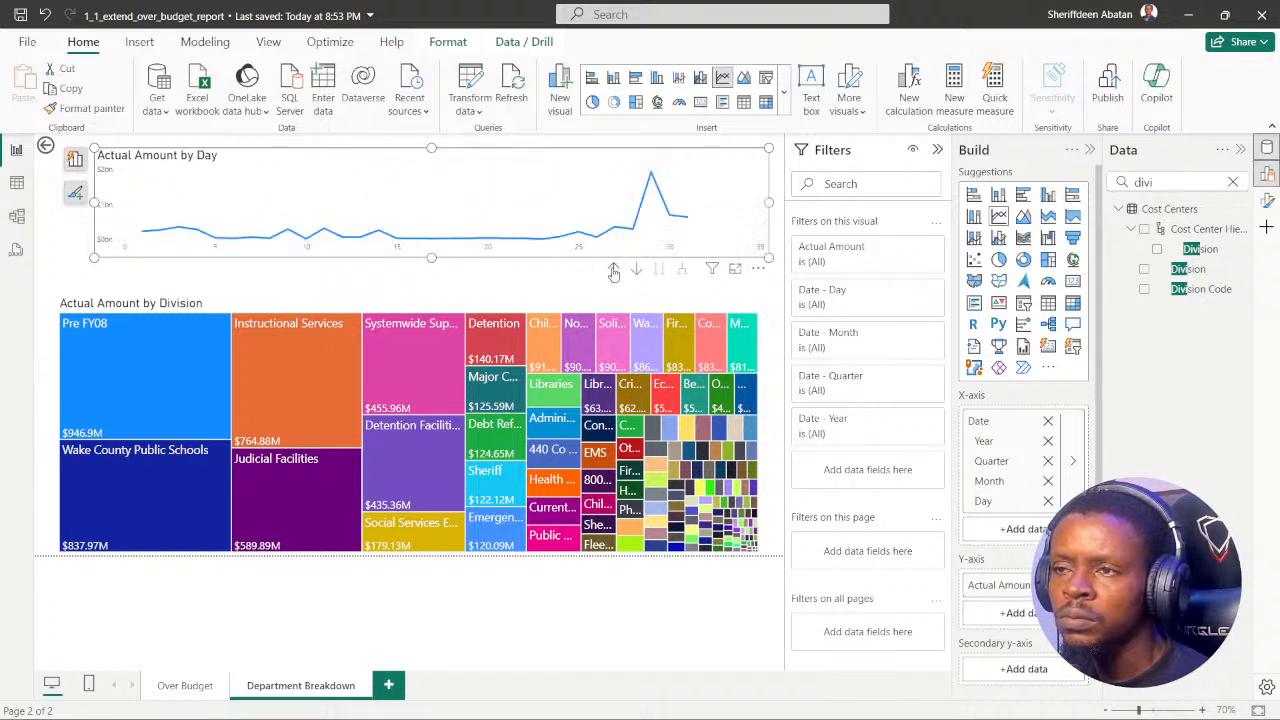
pyautogui.click(613, 269)
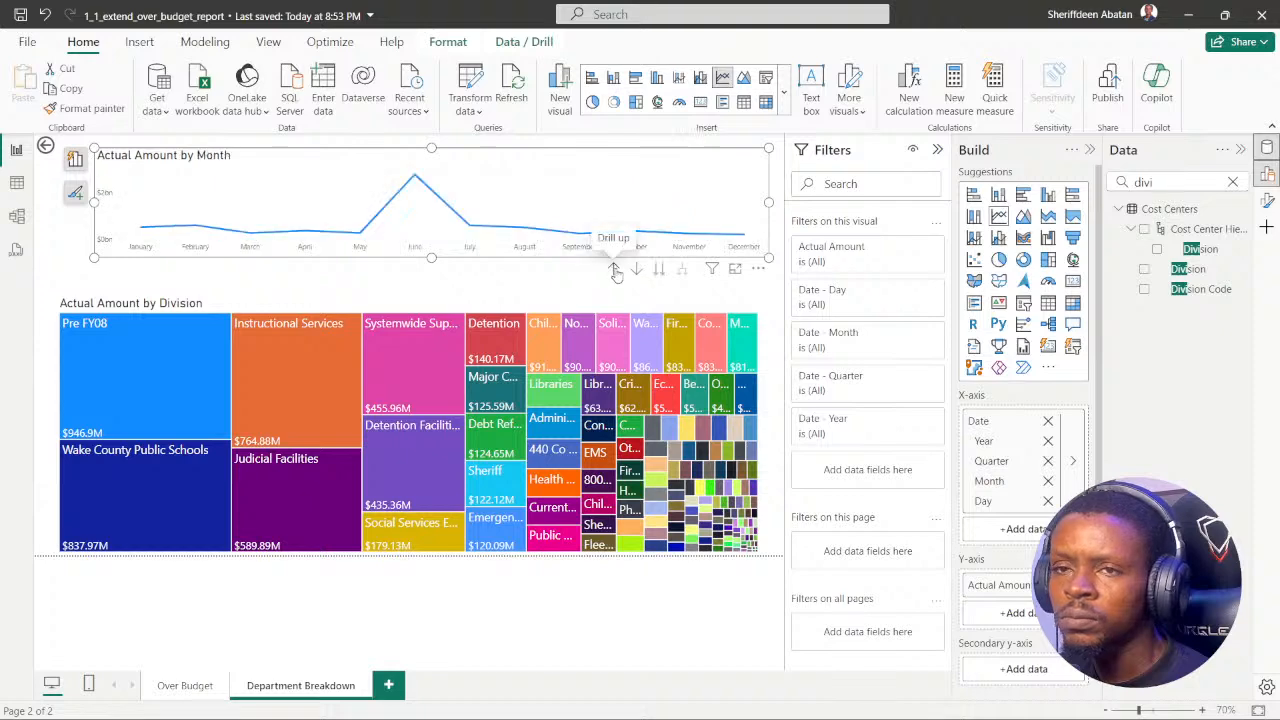
pyautogui.click(613, 269)
pyautogui.click(475, 281)
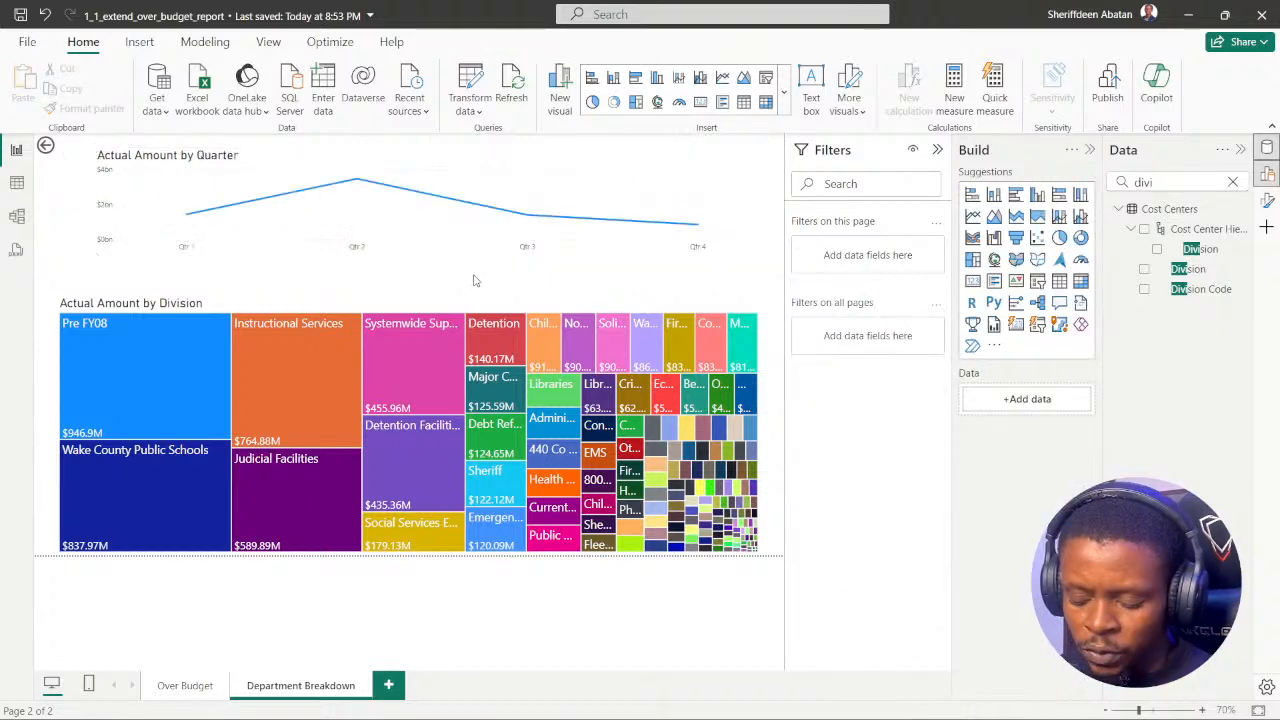
# Step: In Chrome, read instructions 1 to 6 of the Visualizing over time exercise and return to instruction 1
pyautogui.click(567, 702)
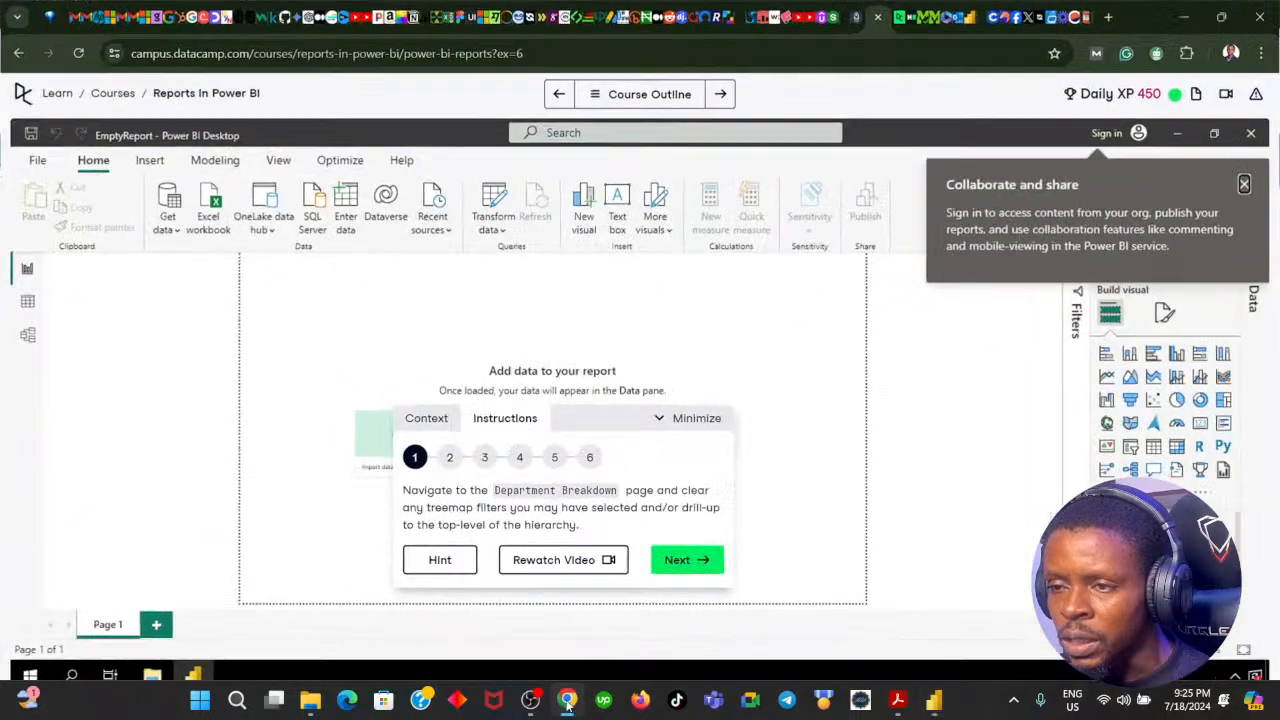
pyautogui.click(677, 562)
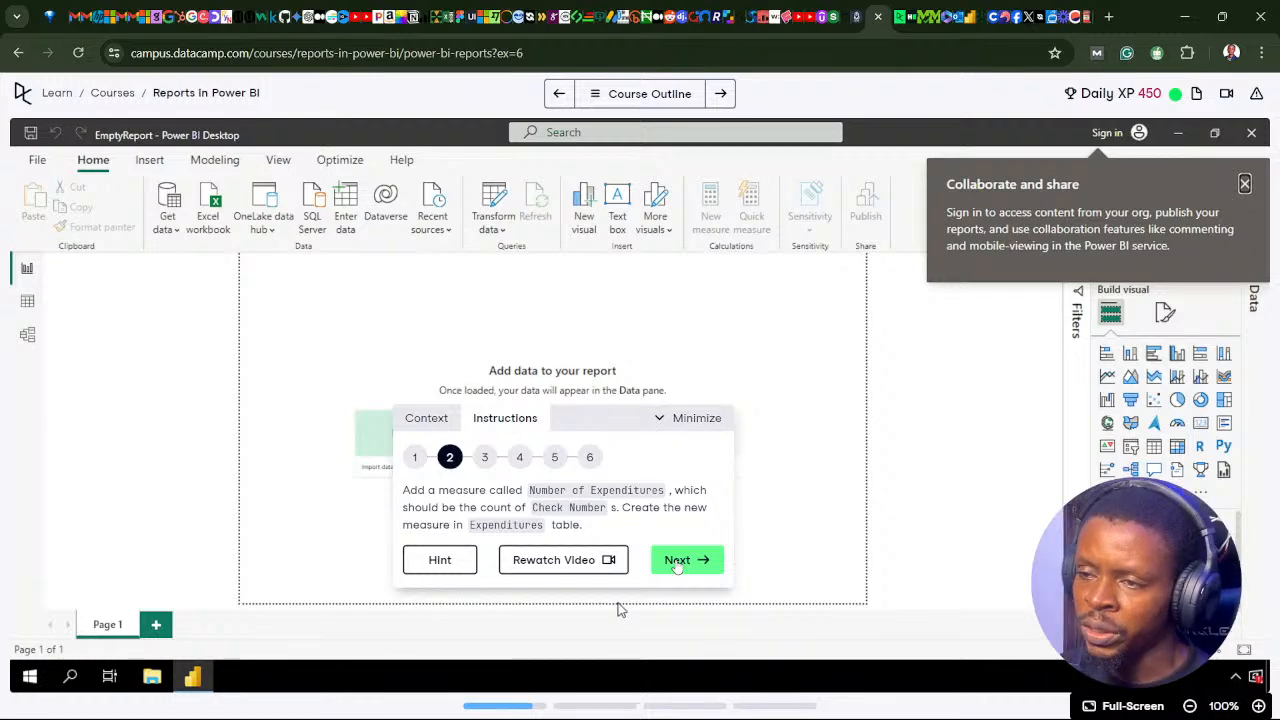
pyautogui.click(677, 562)
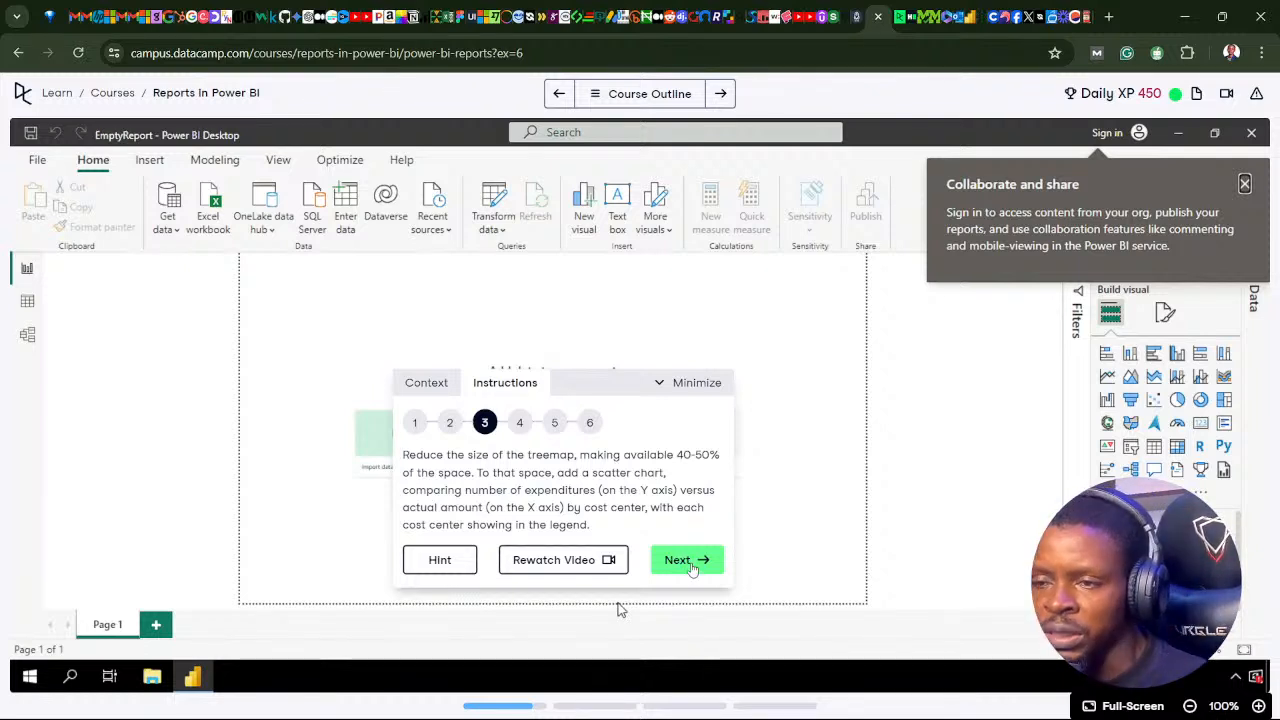
pyautogui.click(690, 565)
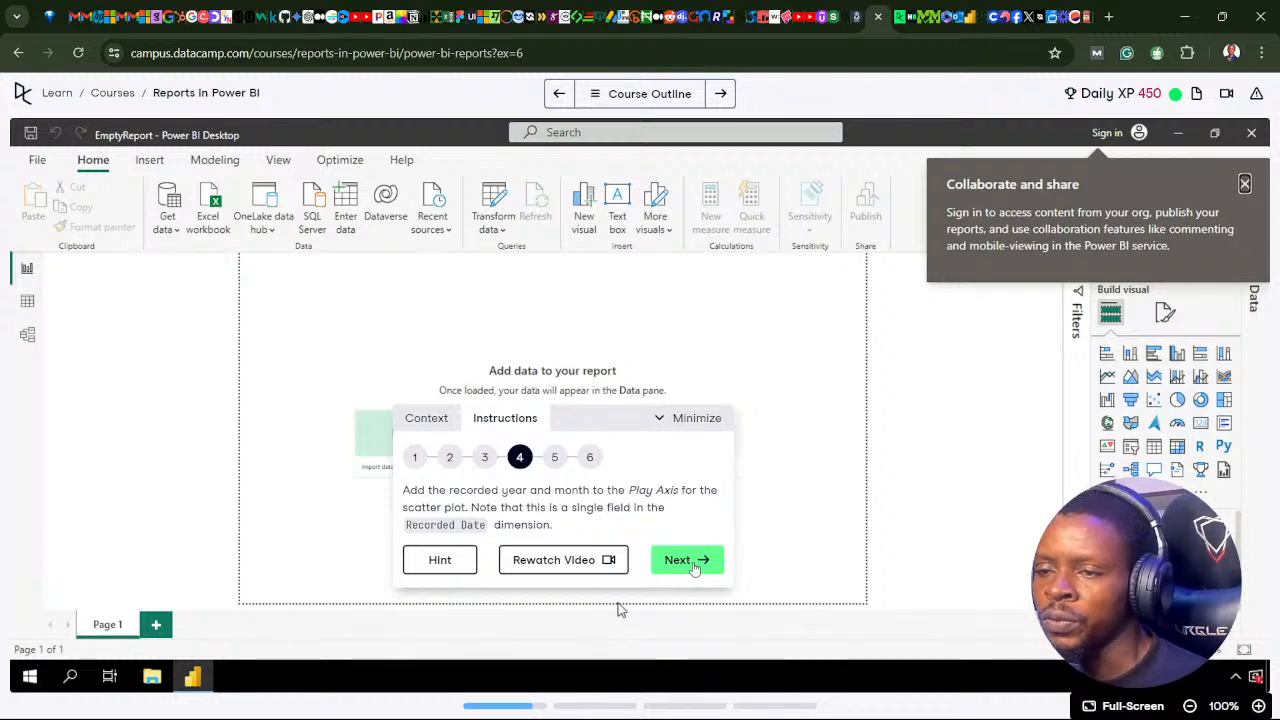
pyautogui.click(697, 558)
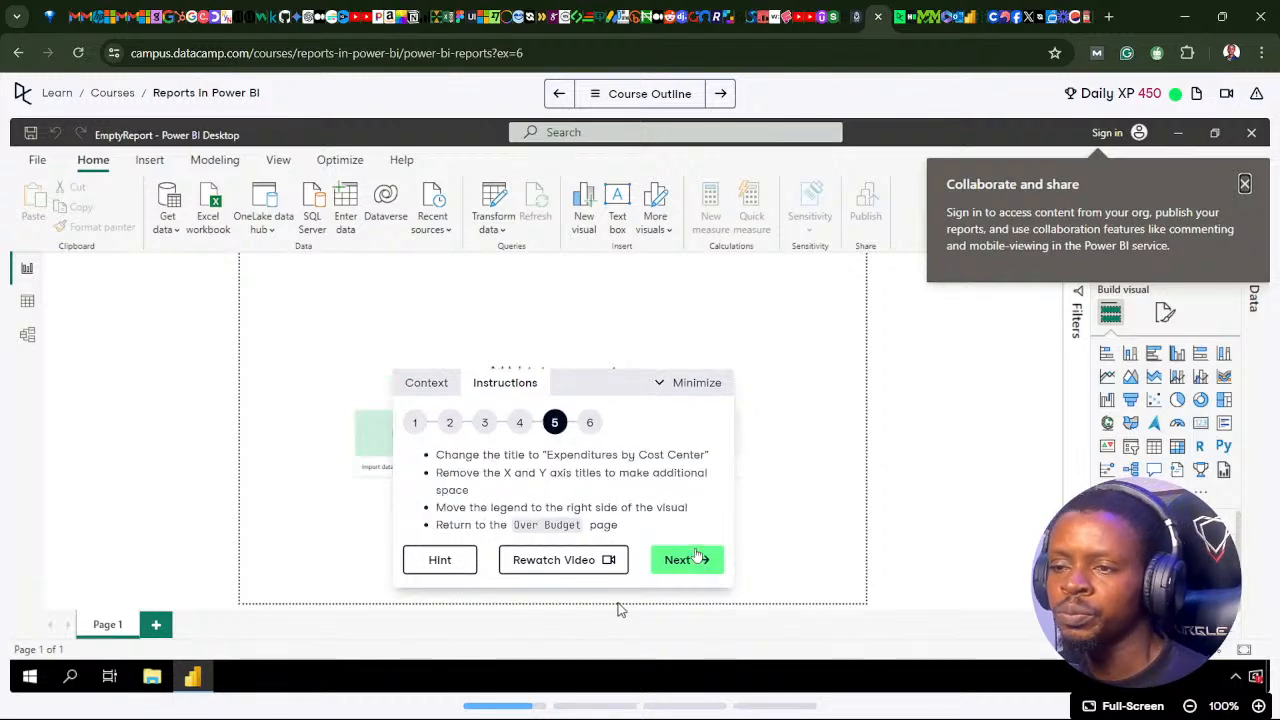
pyautogui.click(700, 560)
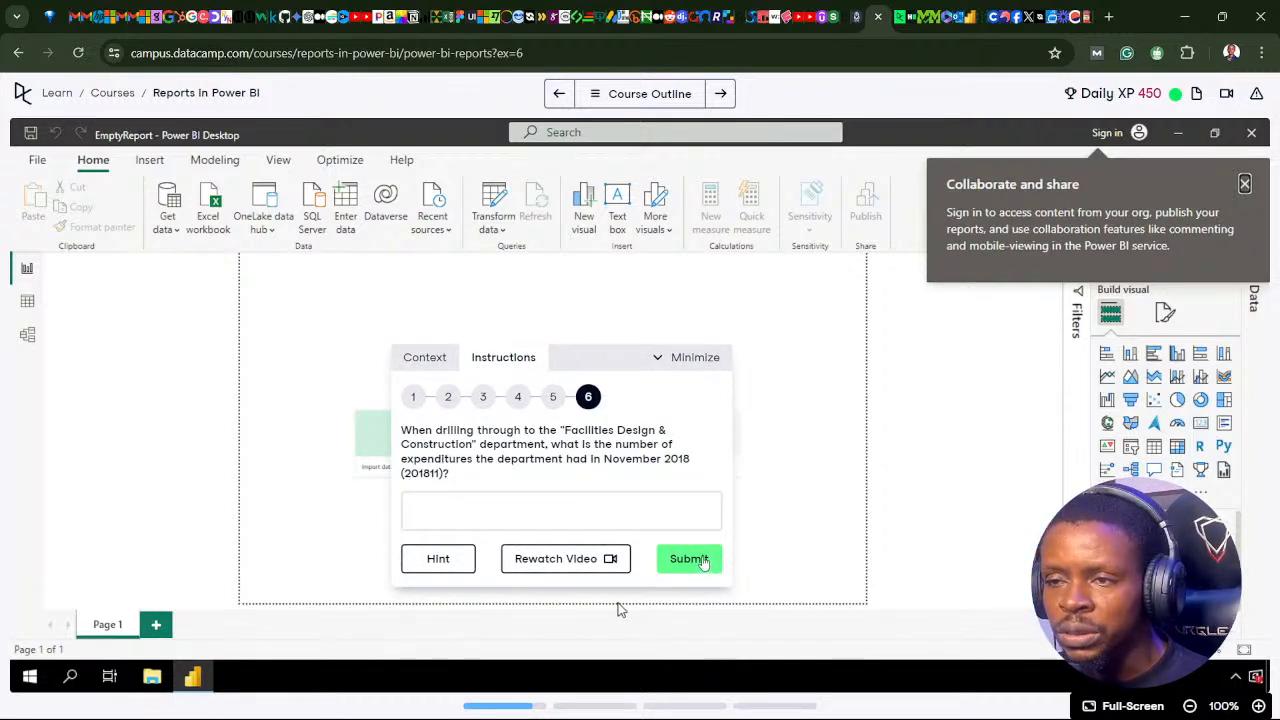
pyautogui.click(416, 398)
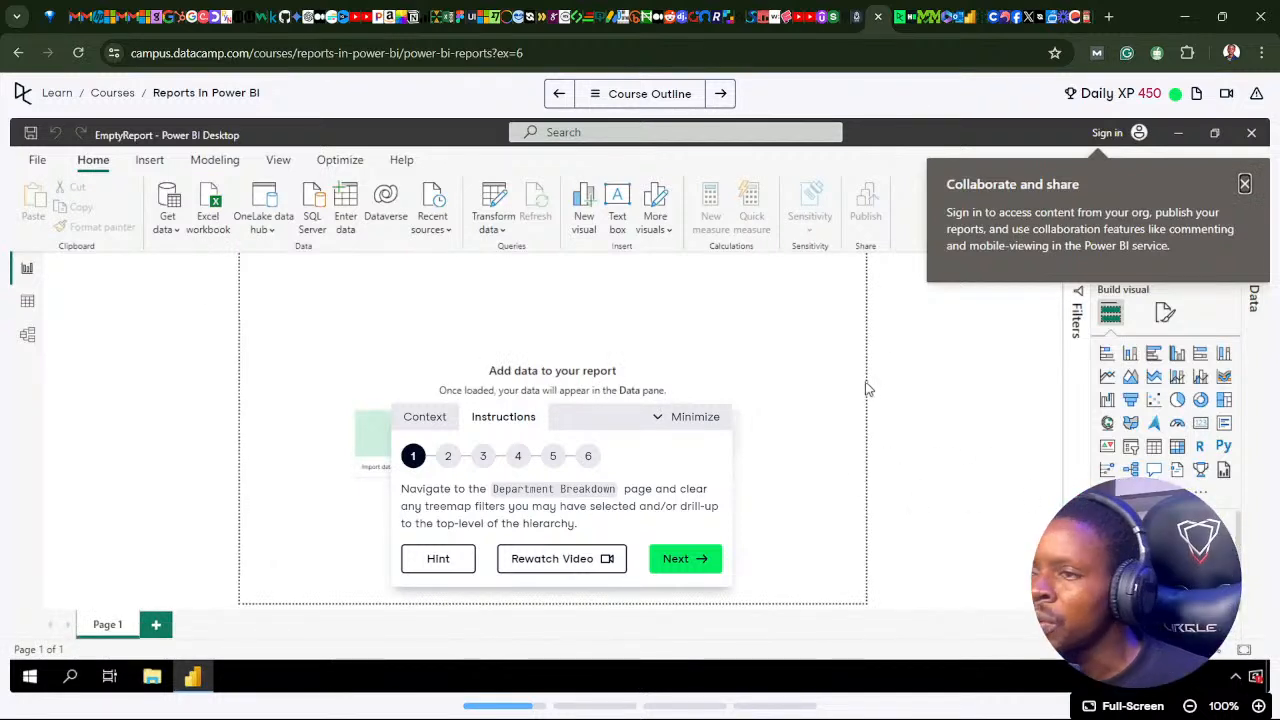
# Step: Dismiss the Collaborate and share notice and minimize the exercise instructions
pyautogui.click(1245, 184)
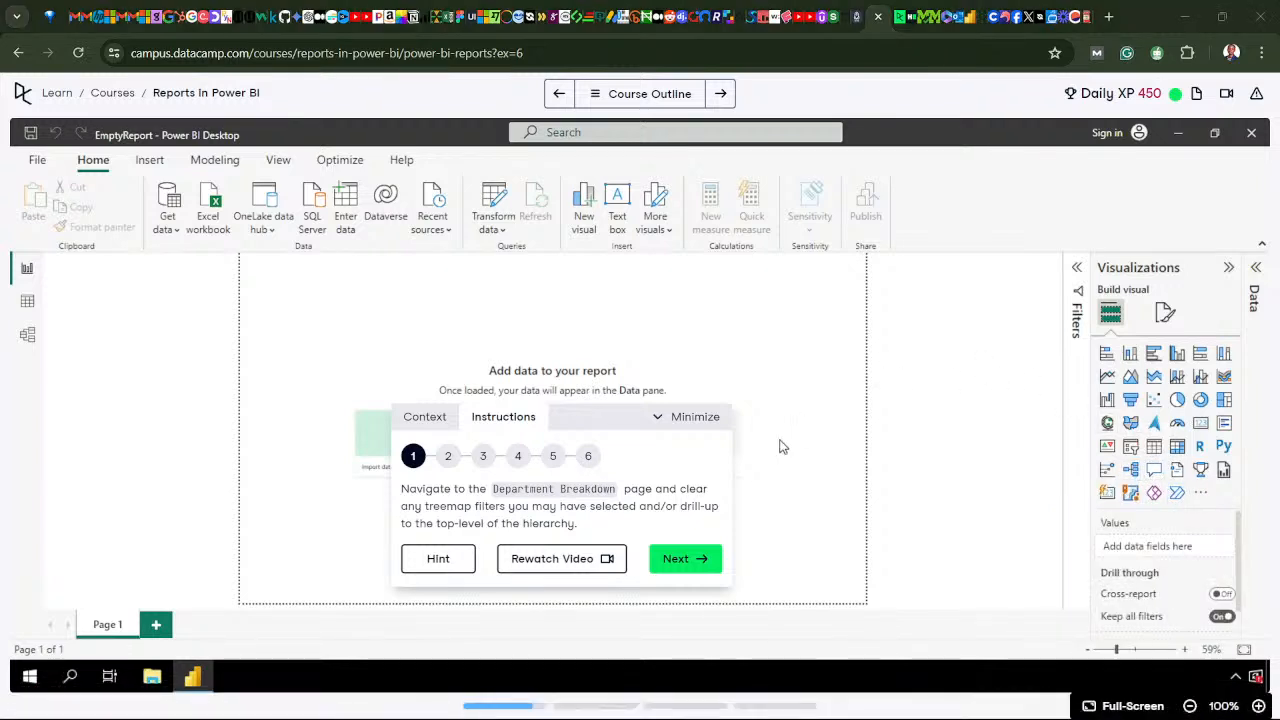
pyautogui.click(682, 420)
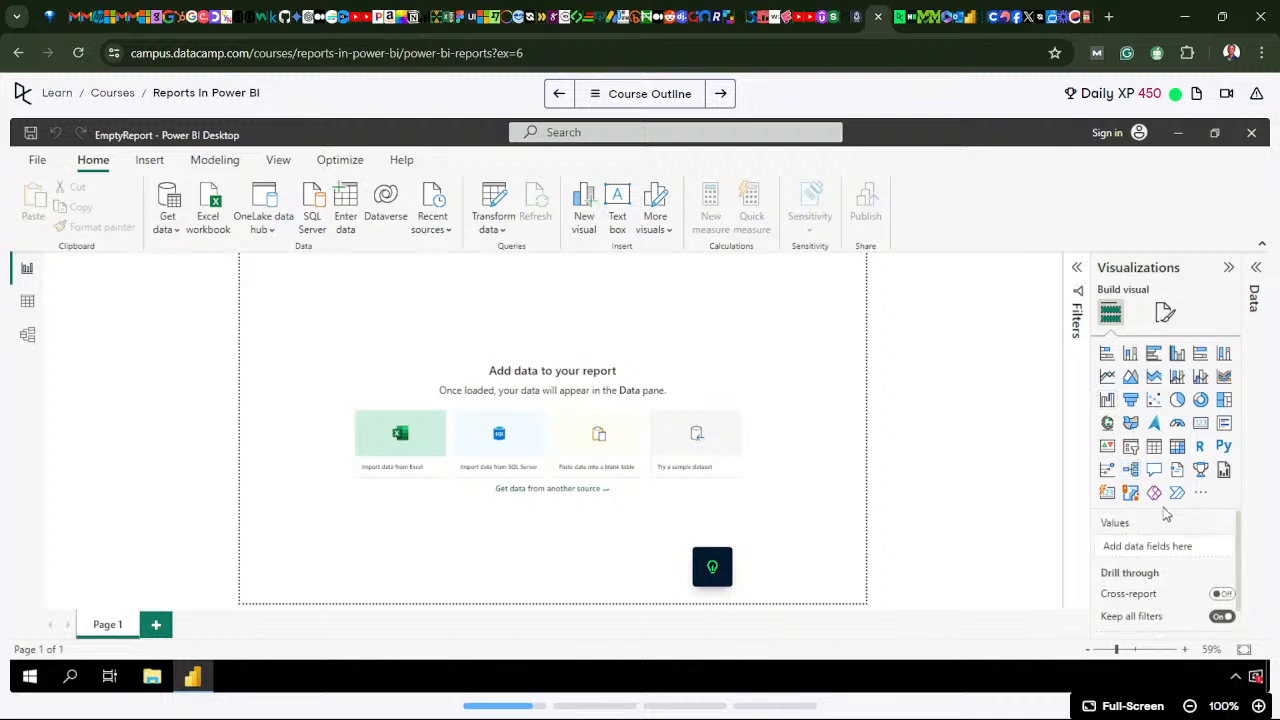
# Step: Insert an empty clustered bar chart in the course's EmptyReport and view the page's drill-through options
pyautogui.click(1154, 355)
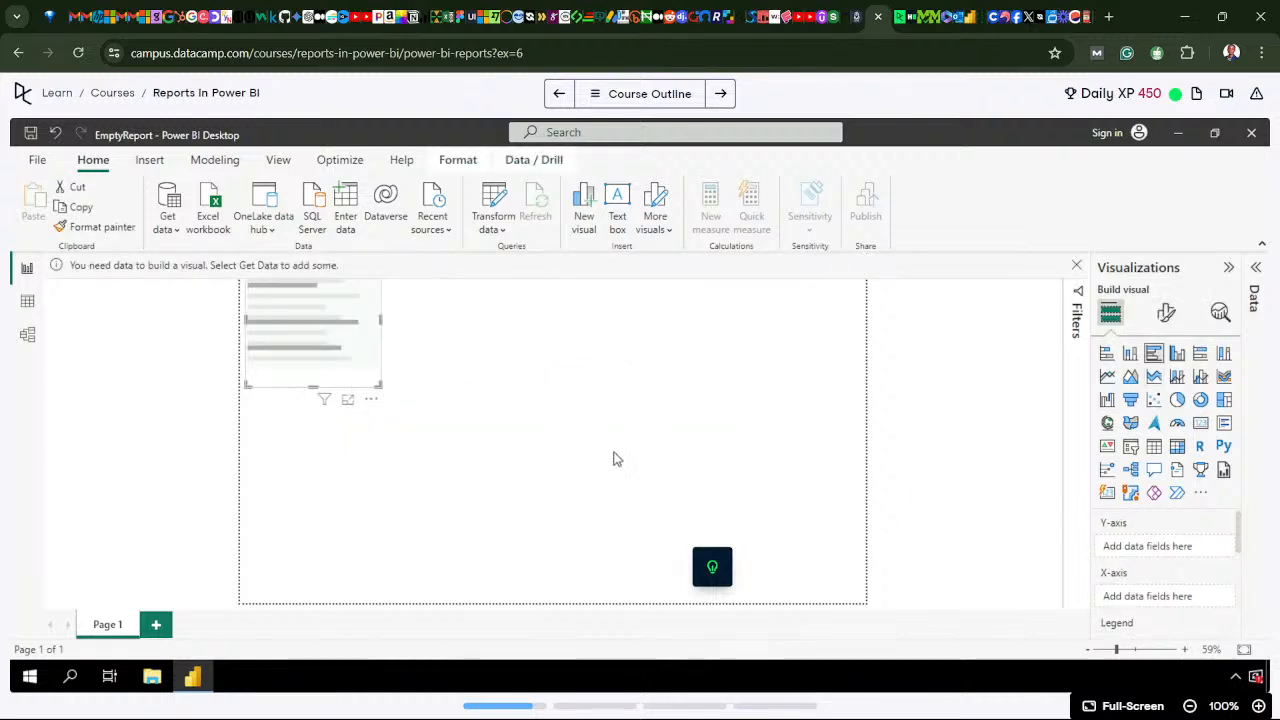
pyautogui.click(645, 437)
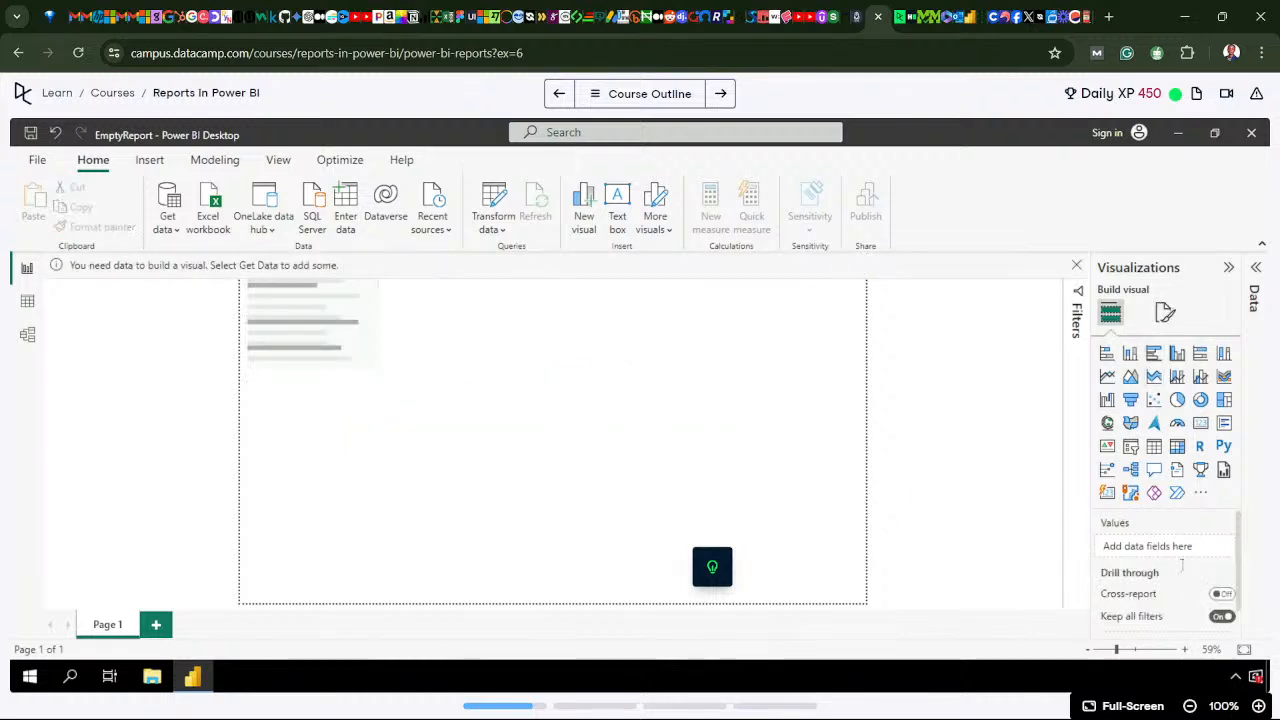
pyautogui.scroll(-1, 1170, 575)
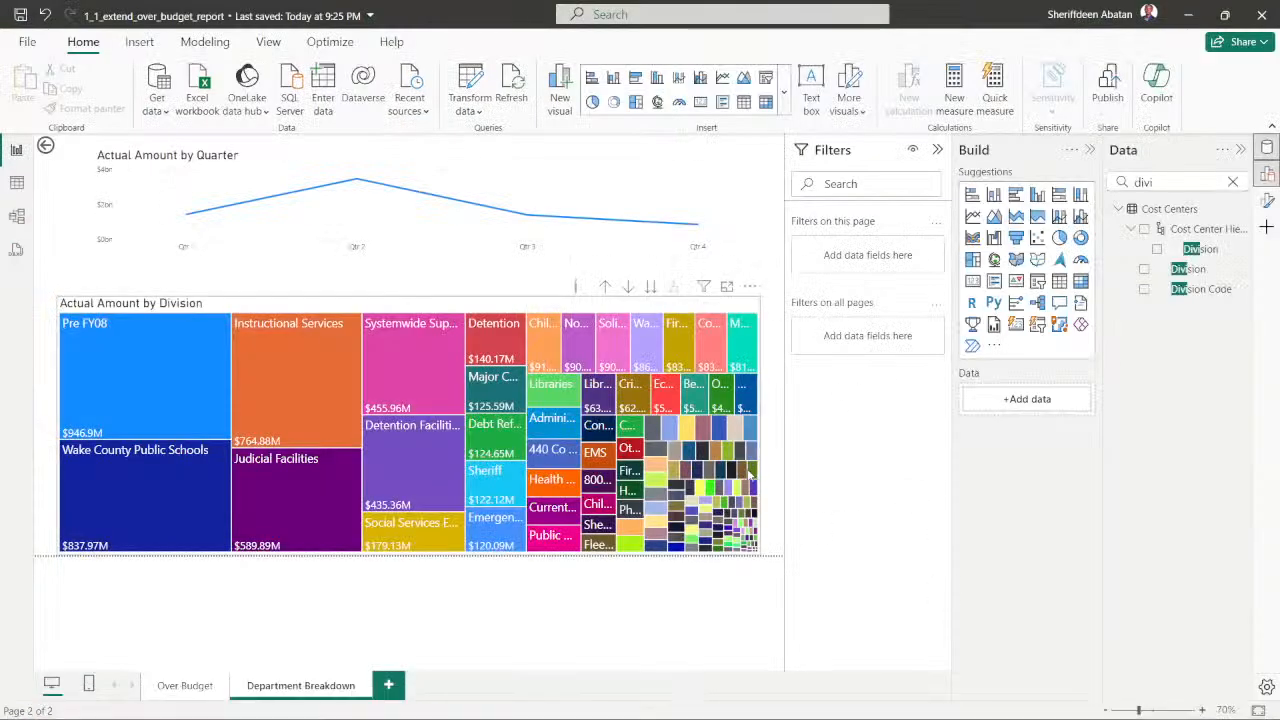
# Step: In Power BI Desktop, clear the field search and collapse the Build and Data panes beside the Department Breakdown page
pyautogui.moveTo(746, 472)
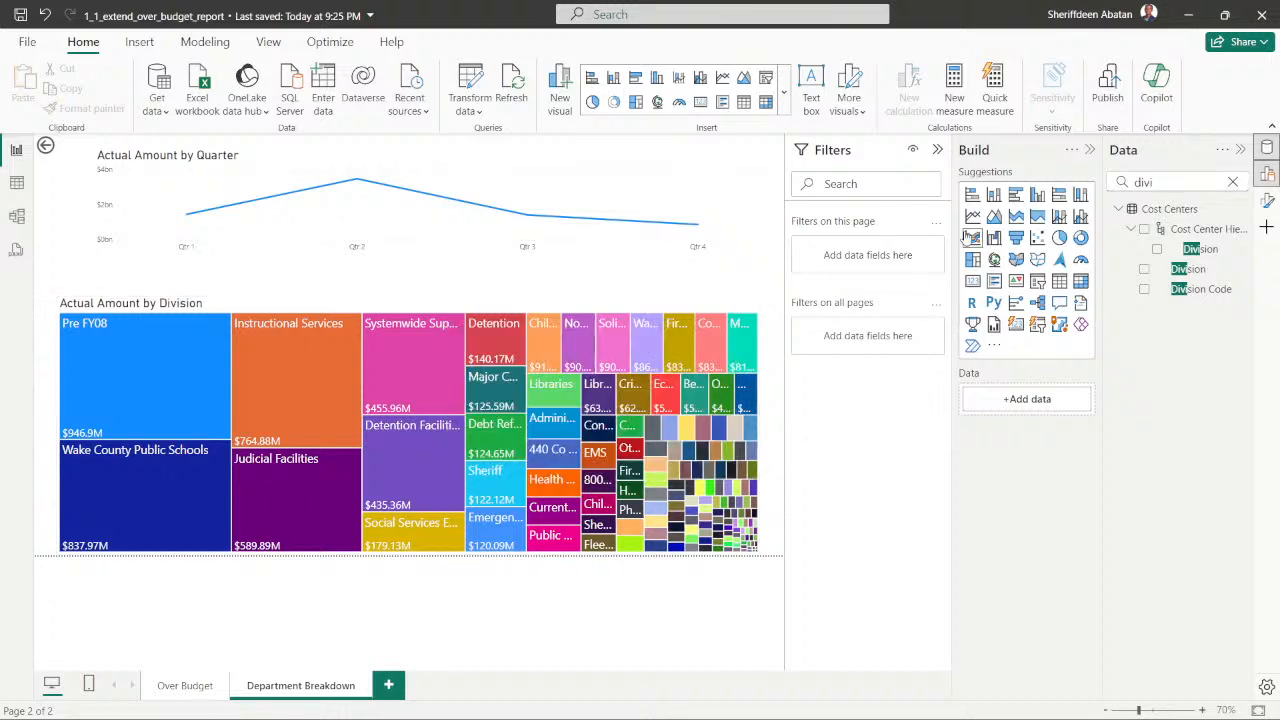
pyautogui.click(1089, 149)
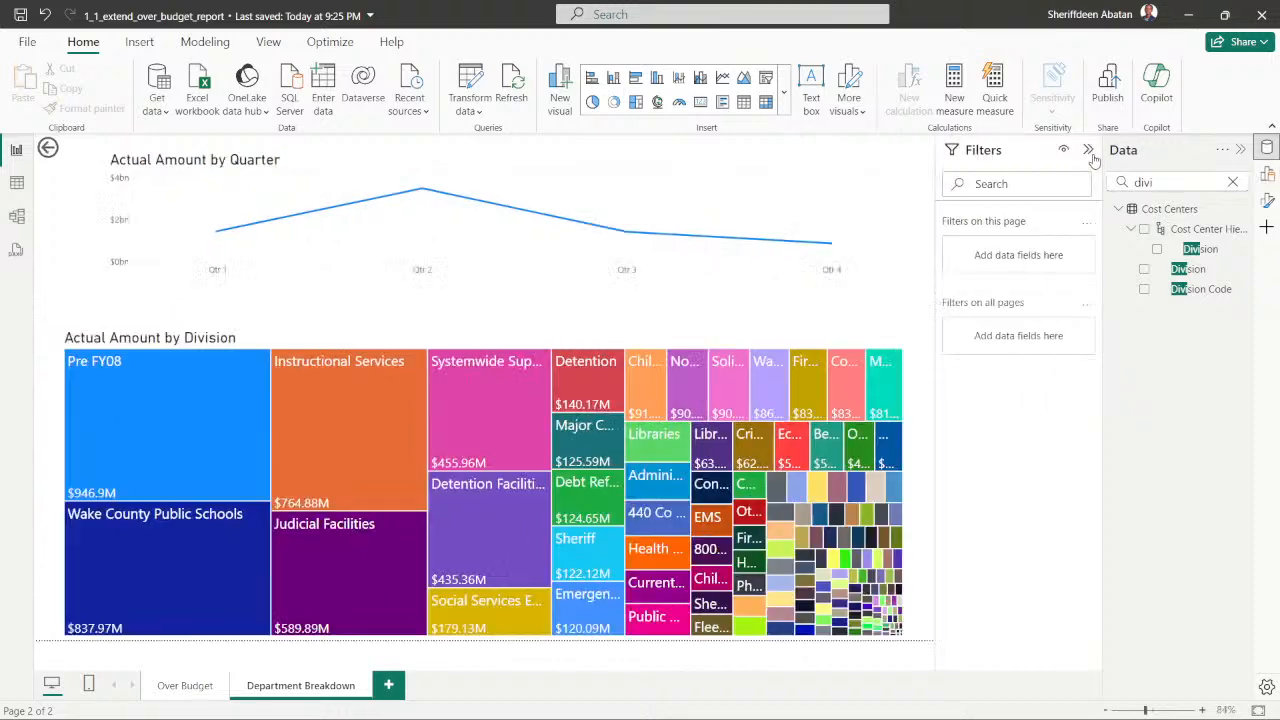
pyautogui.click(1232, 181)
pyautogui.click(1240, 149)
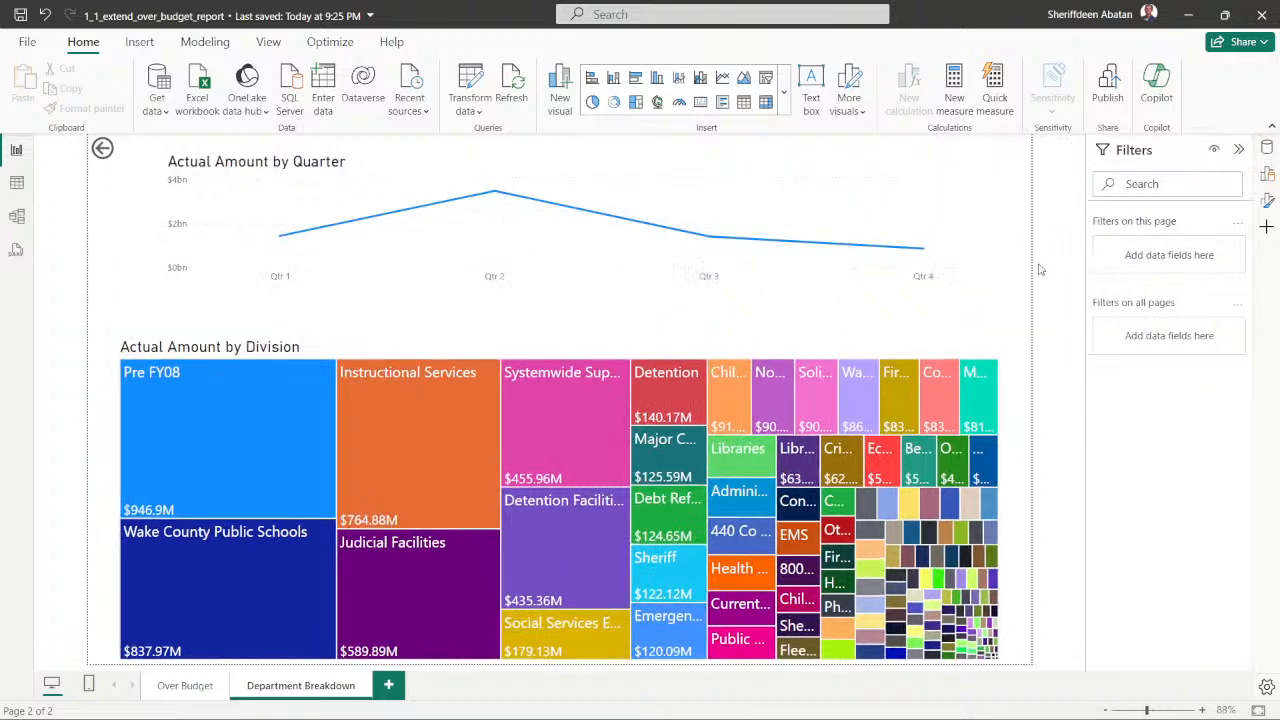
# Step: Return to the course's EmptyReport in Chrome and remove the empty clustered bar chart
pyautogui.click(1190, 16)
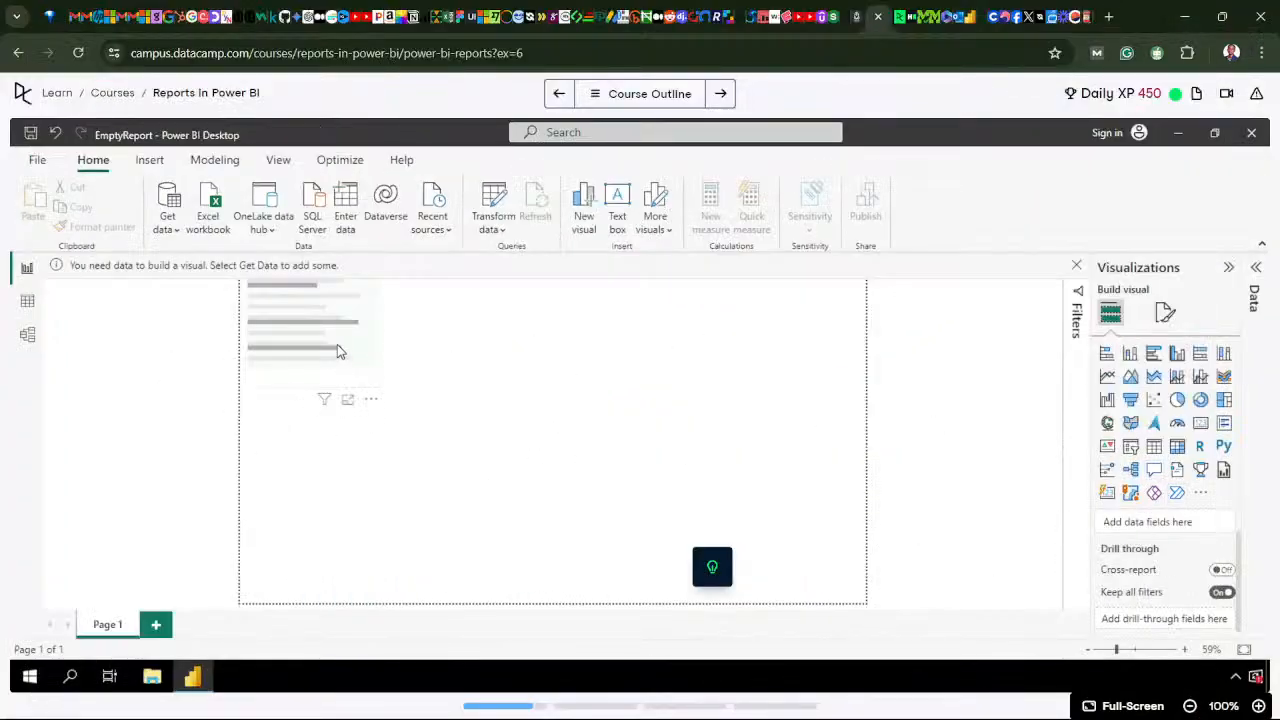
pyautogui.click(360, 372)
pyautogui.click(370, 399)
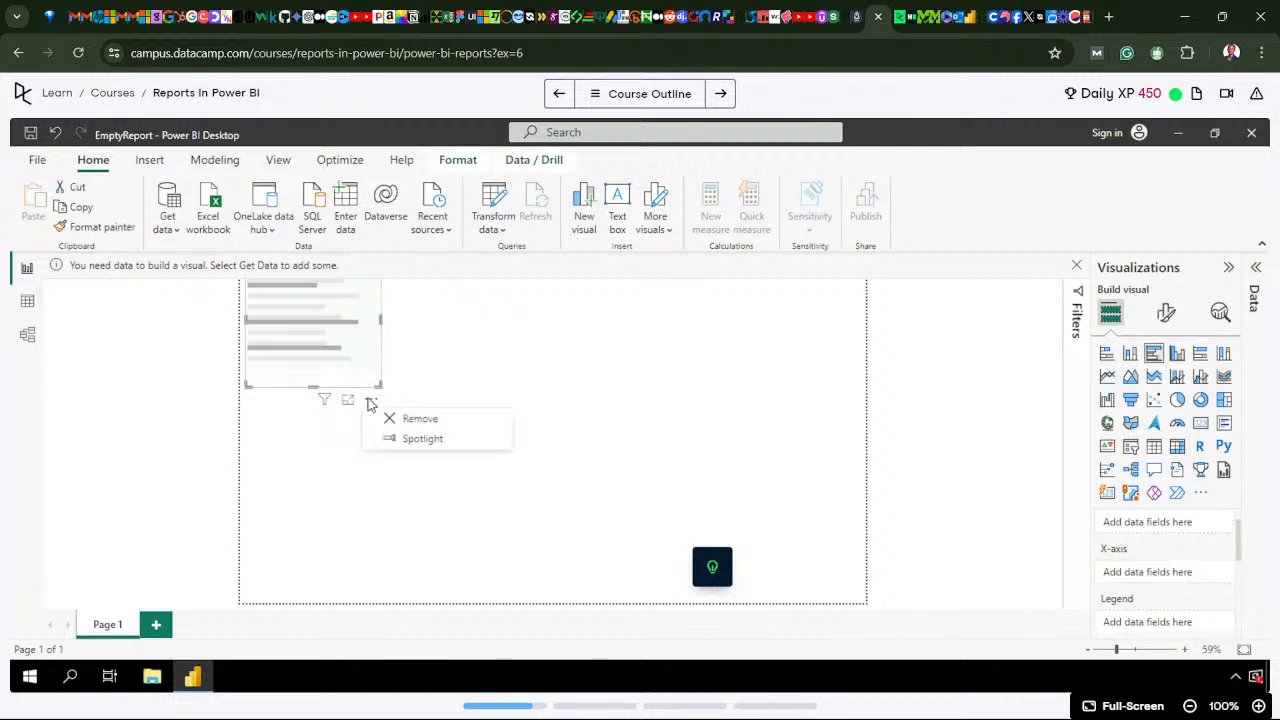
pyautogui.click(435, 420)
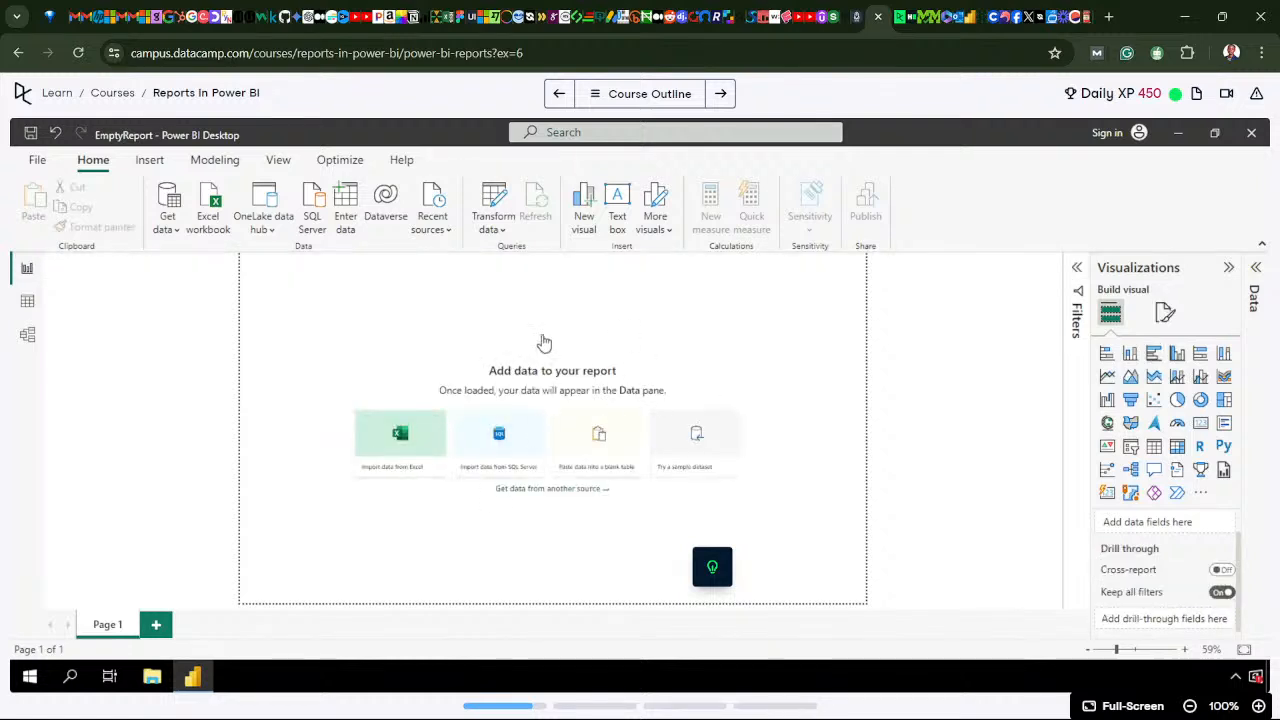
# Step: Review the chapters and exercises in the Reports in Power BI course outline, and close the outline
pyautogui.click(640, 93)
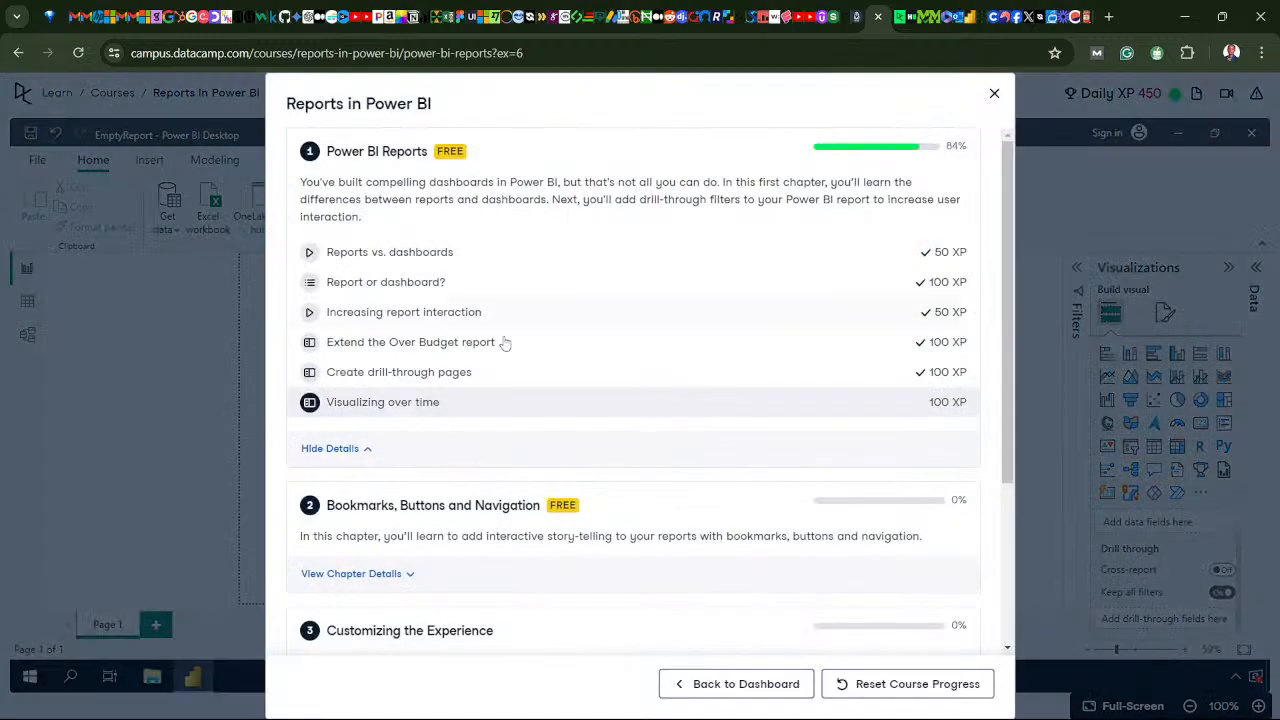
pyautogui.scroll(-3, 449, 482)
pyautogui.scroll(3, 566, 363)
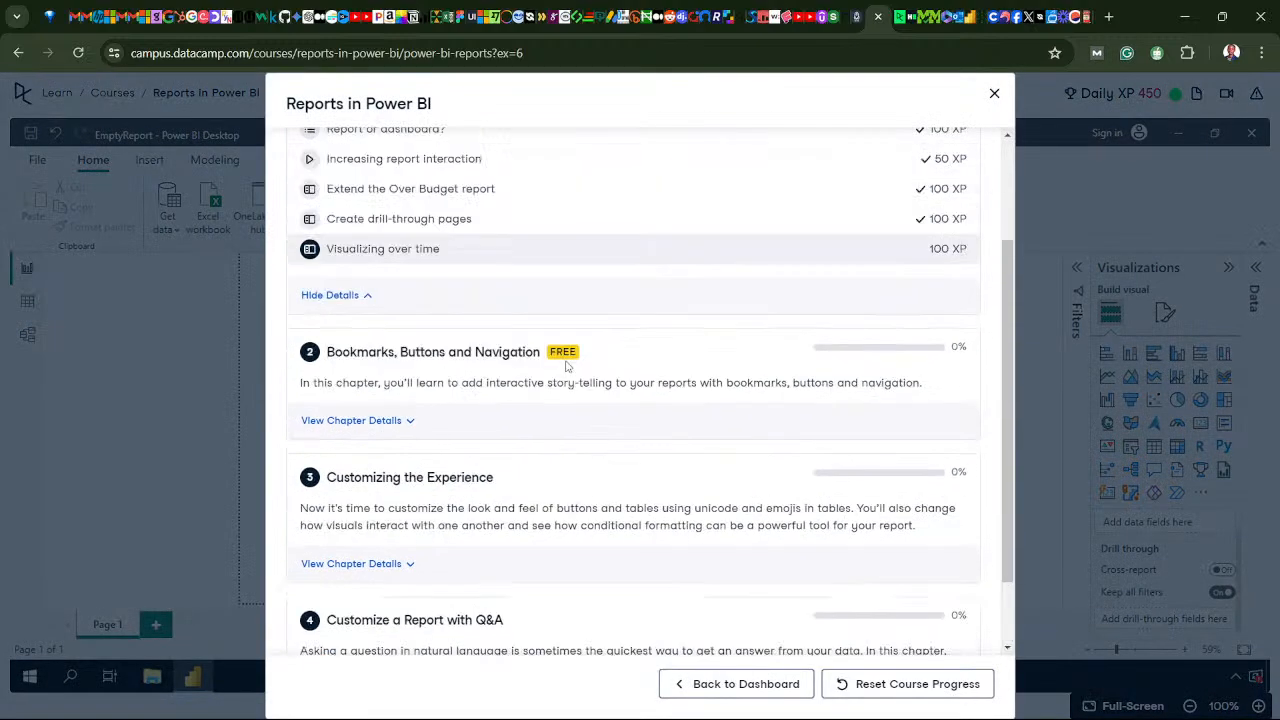
pyautogui.click(995, 96)
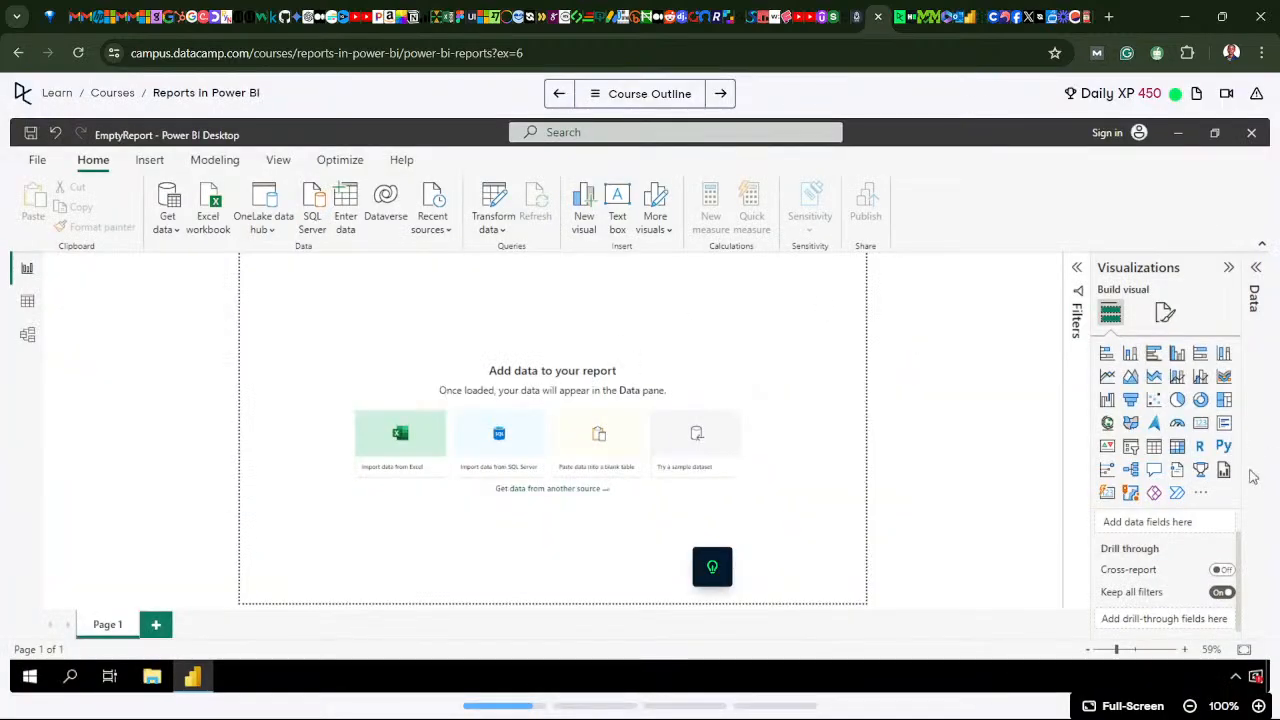